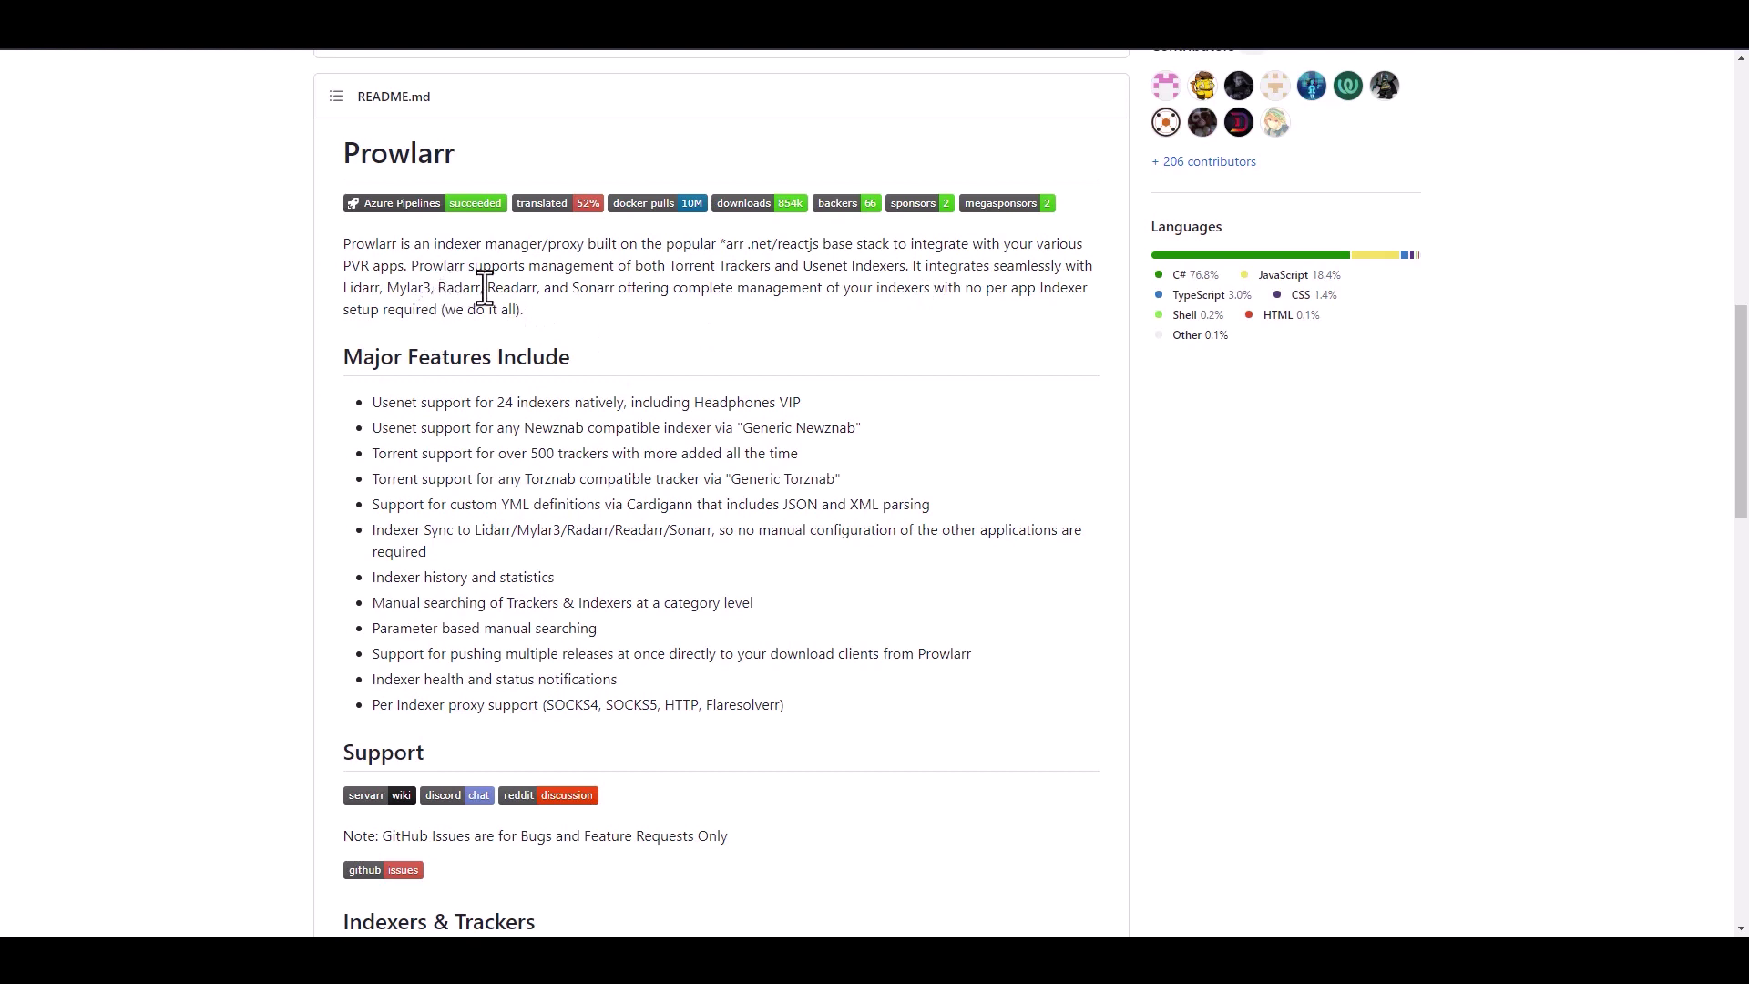
# - Highlight the words Usenet and Mylar3 in the Prowlarr README intro
pyautogui.moveTo(848, 266); pyautogui.dragTo(801, 267)
pyautogui.doubleClick(692, 266)
pyautogui.click(861, 347)
pyautogui.doubleClick(408, 288)
pyautogui.click(646, 295)
# - Highlight 'for 24 indexers natively', 'Generic Newznab' and 'Generic Torznab' in the feature list
pyautogui.scroll(-1, 811, 355)
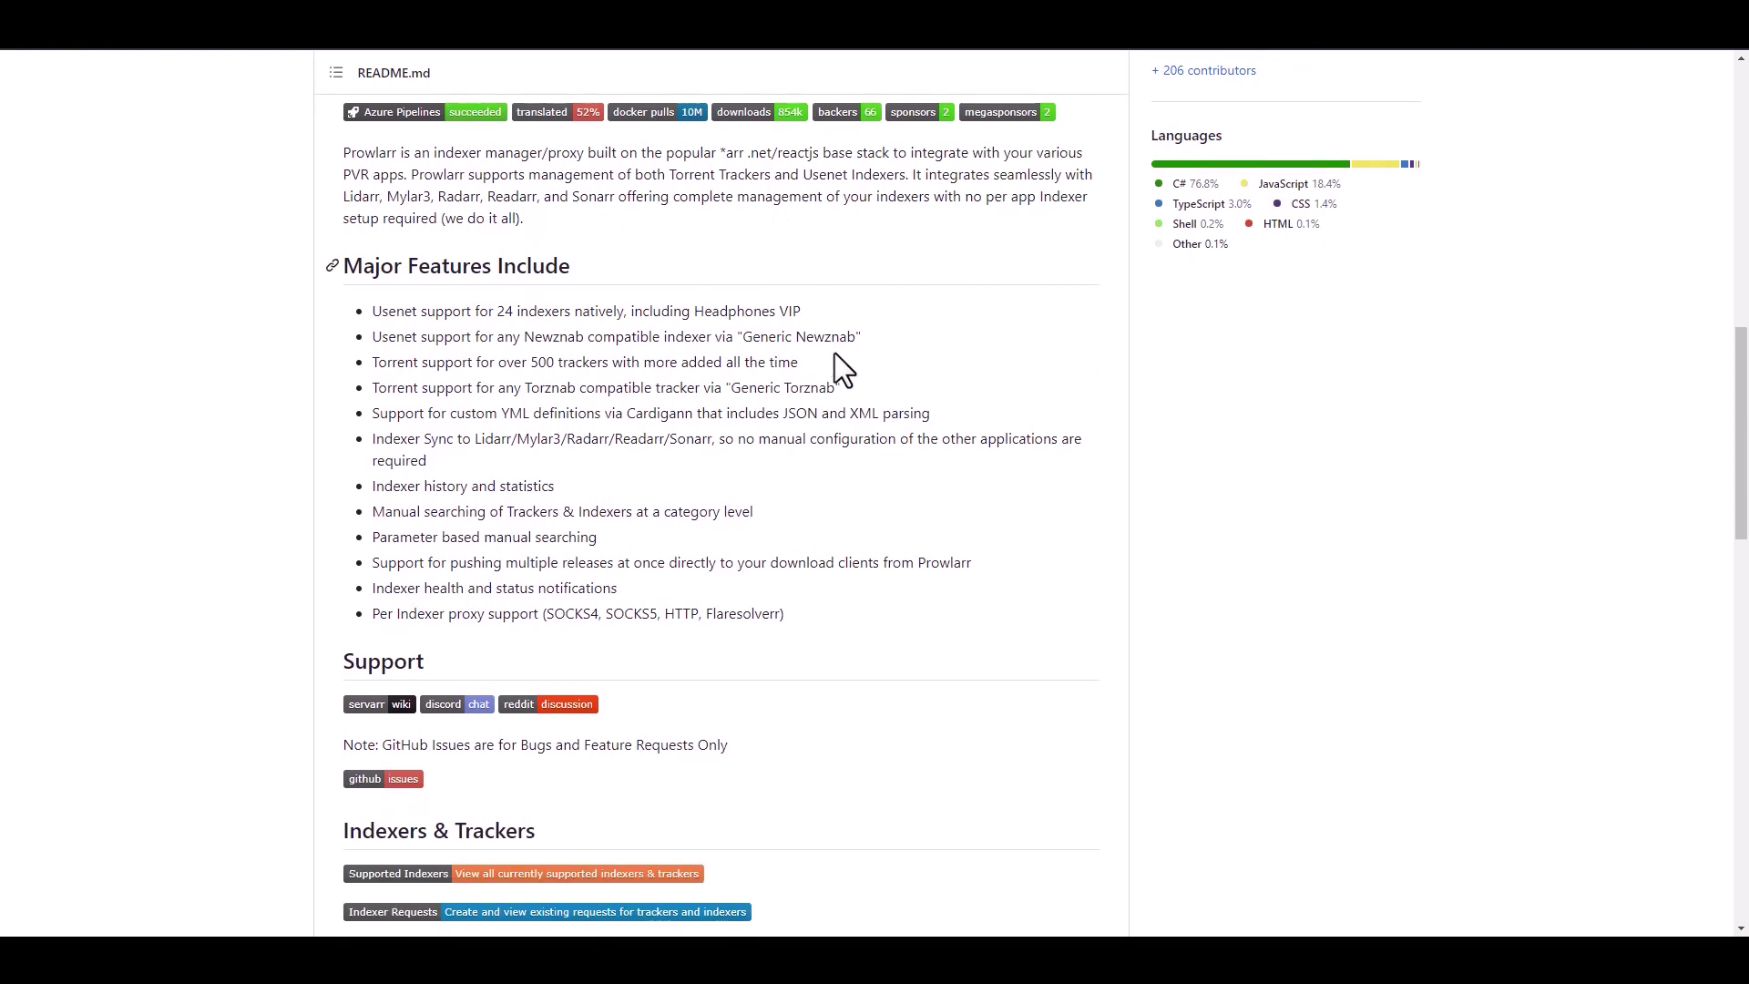
pyautogui.scroll(1, 920, 419)
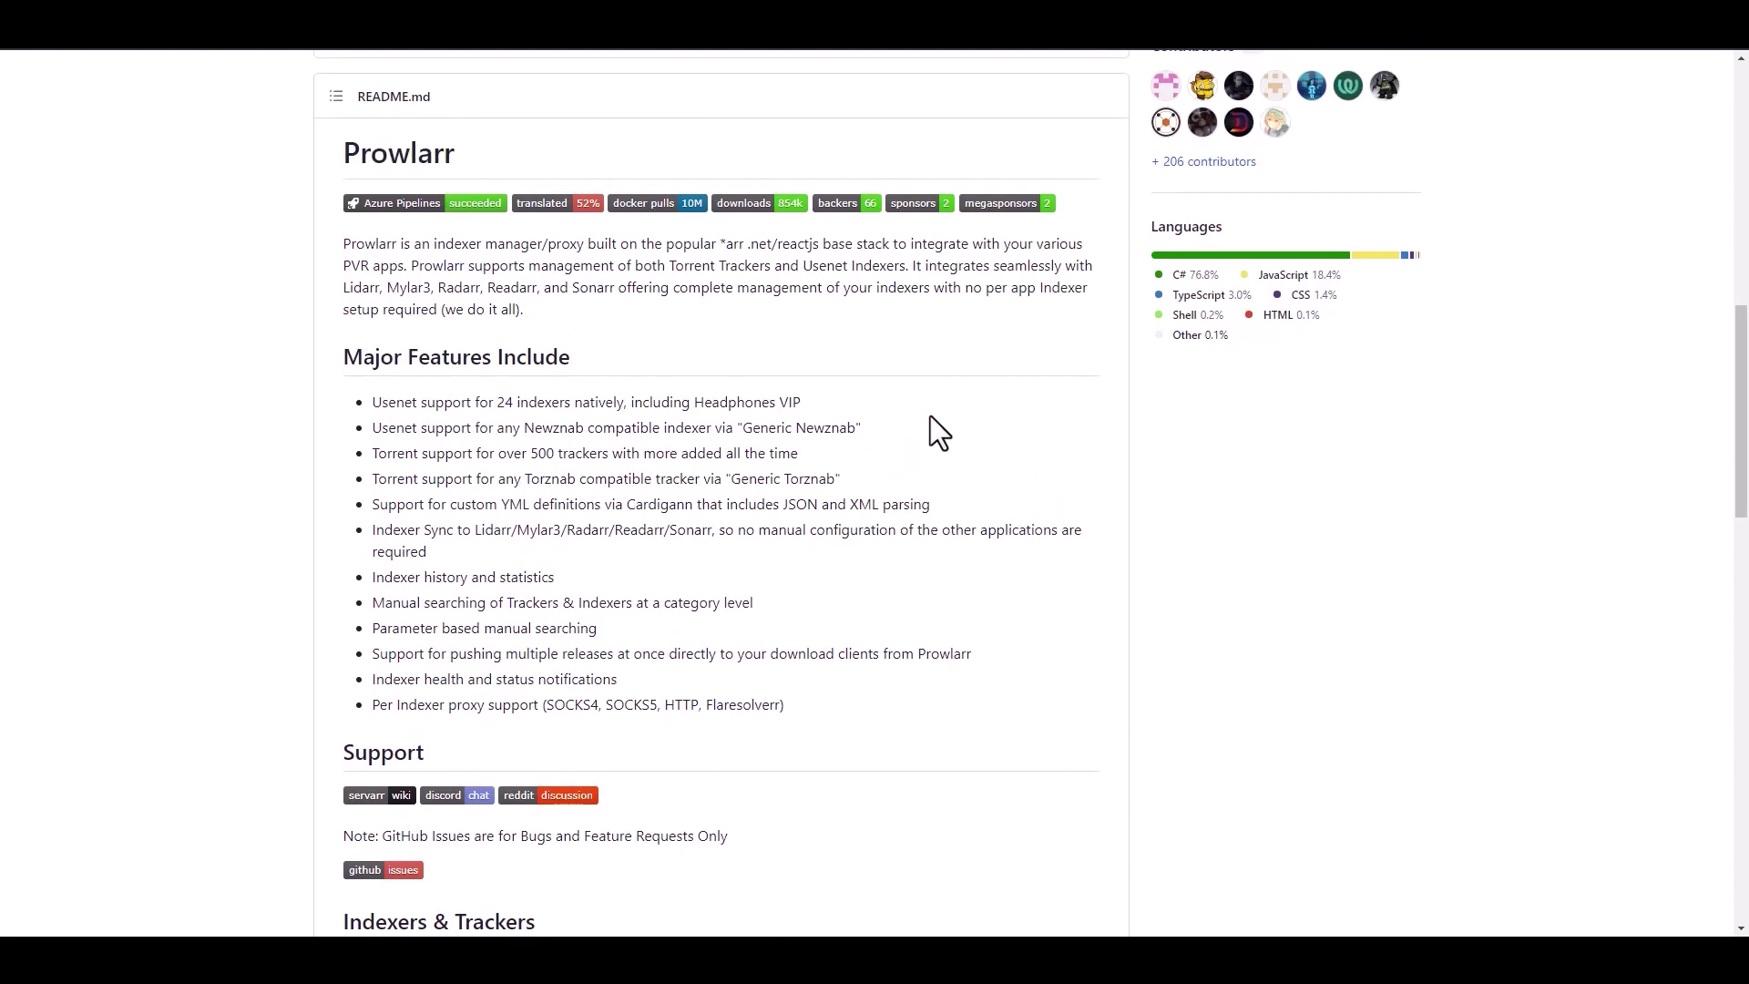
pyautogui.scroll(3, 1033, 428)
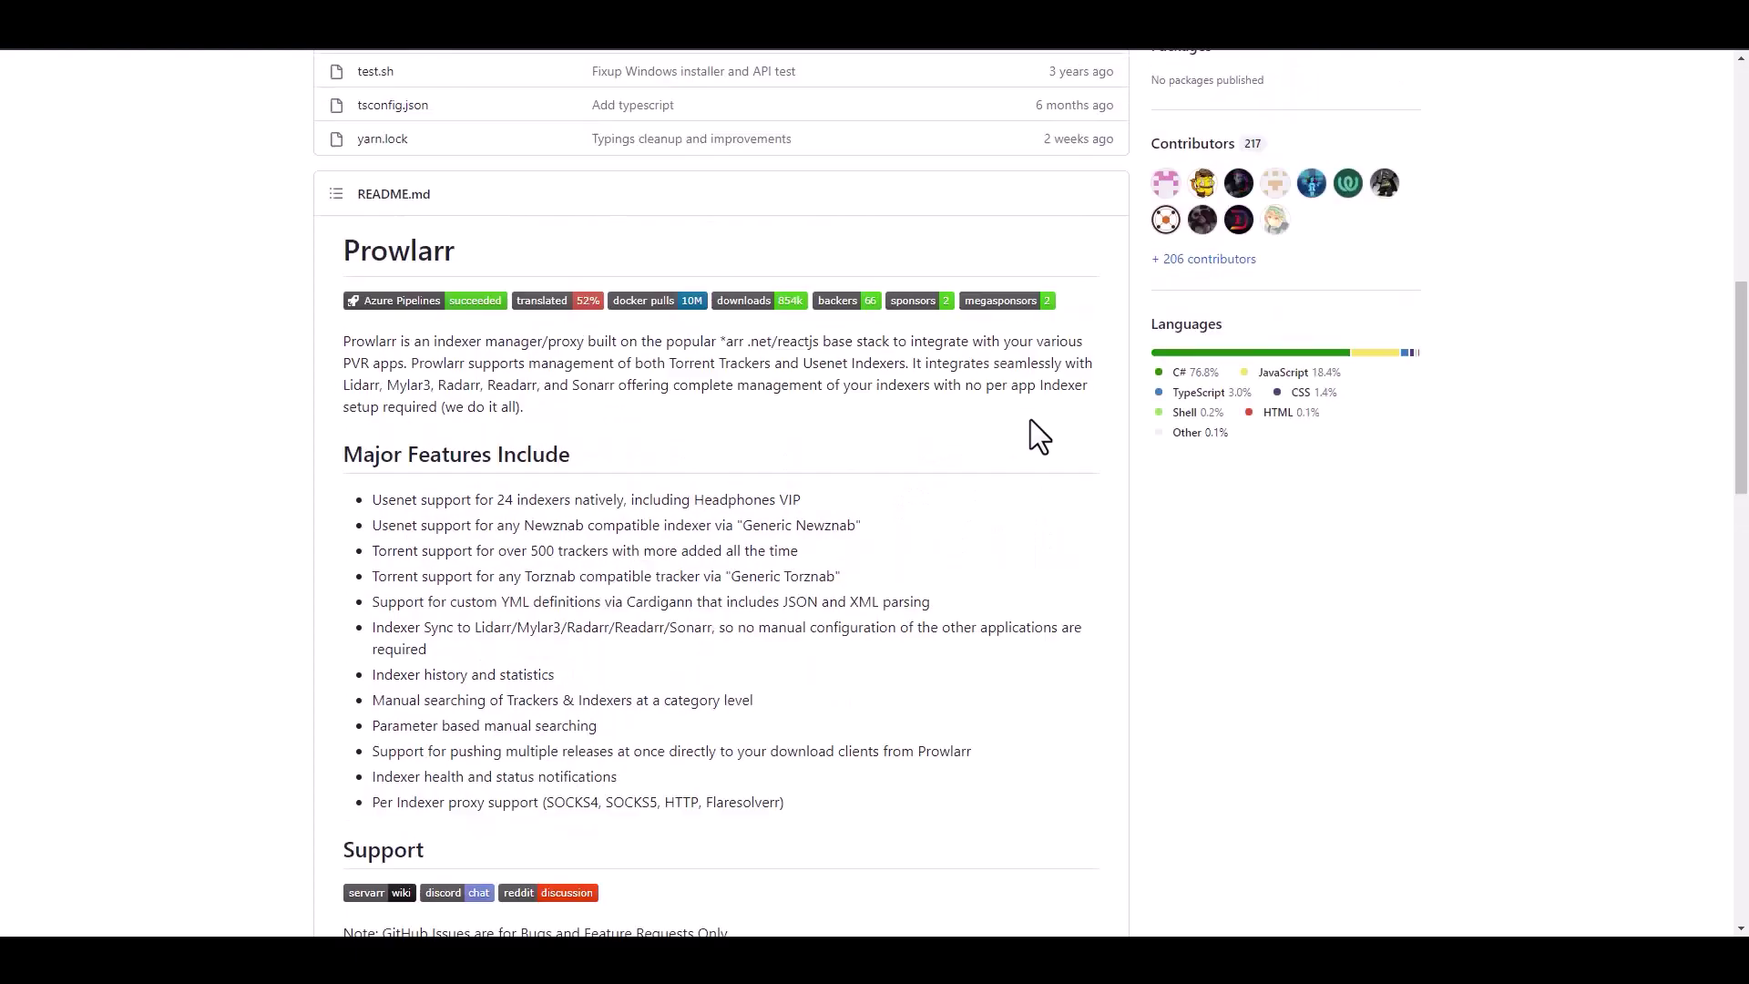
pyautogui.scroll(-15, 1074, 496)
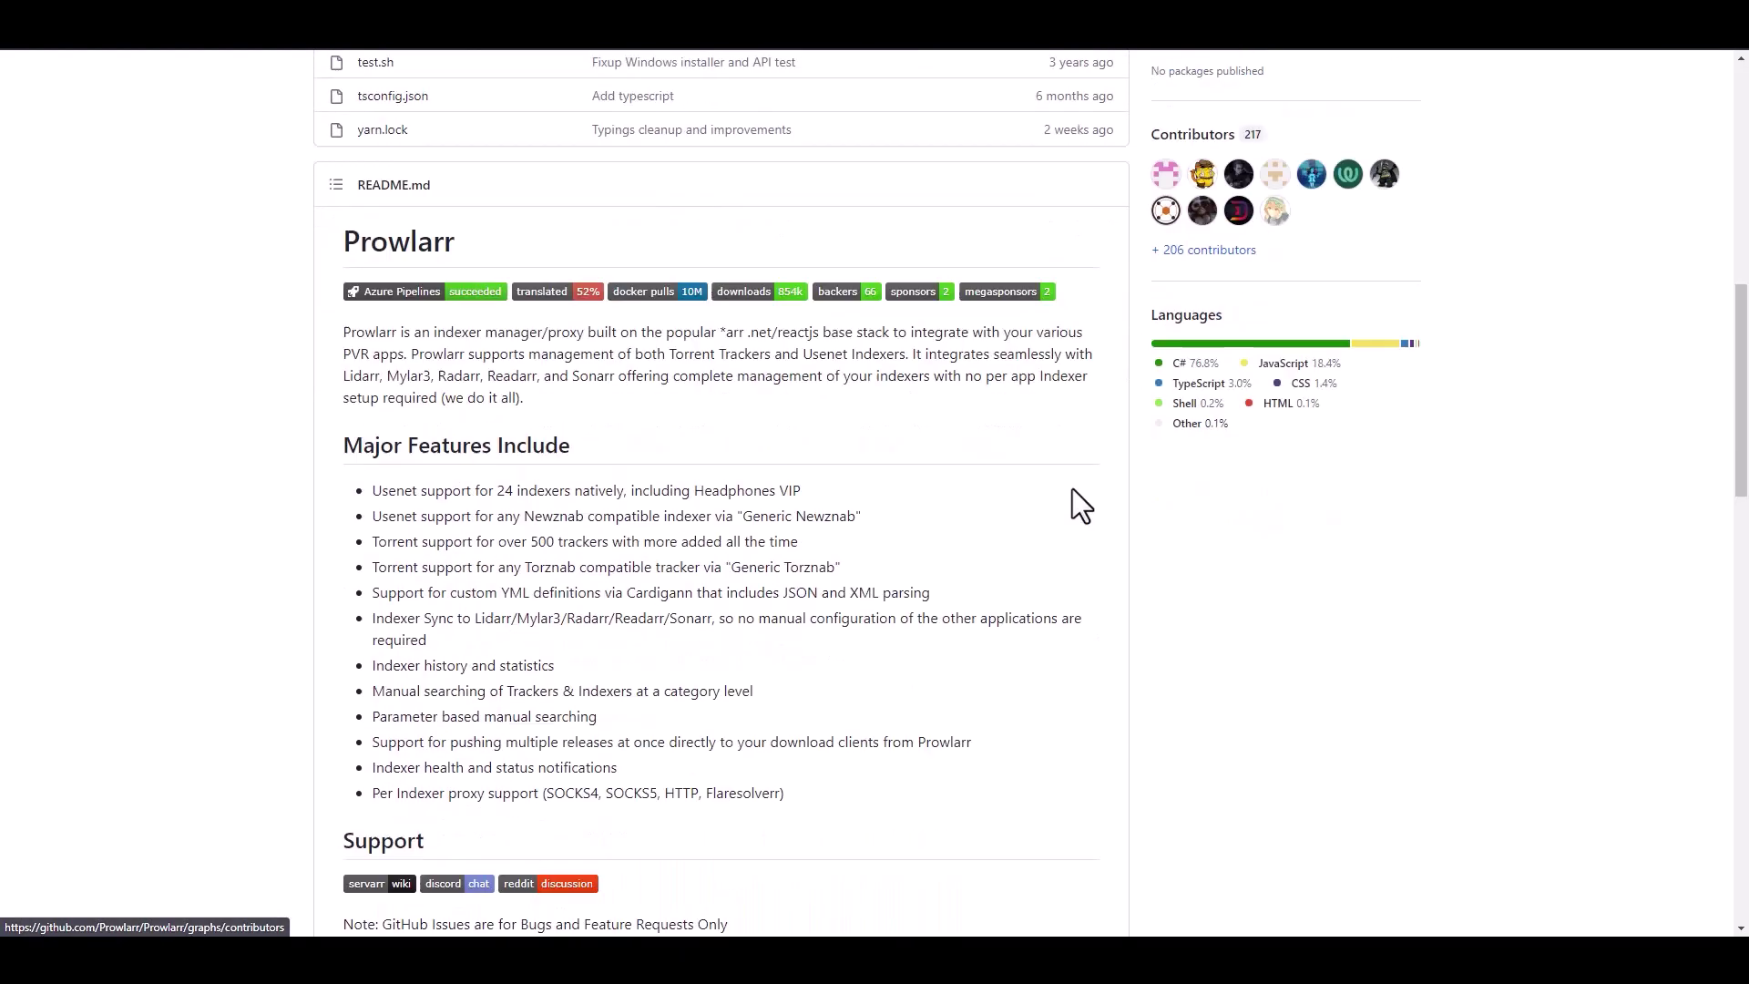
pyautogui.scroll(8, 1226, 439)
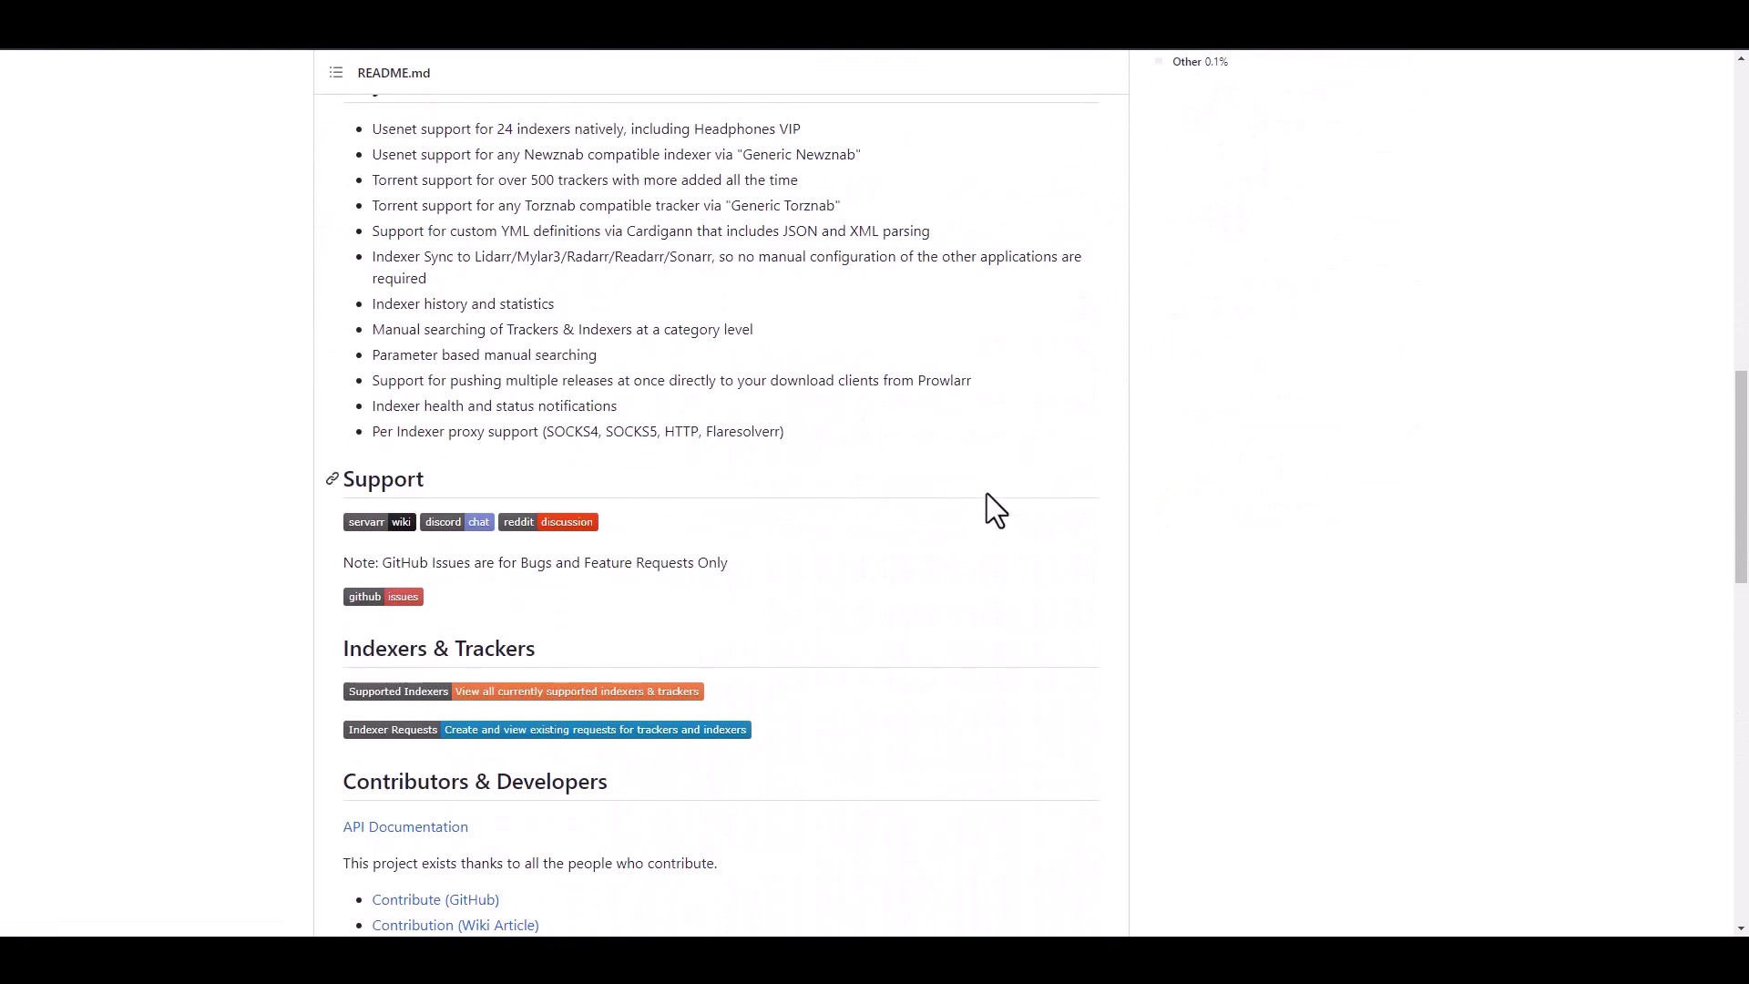
pyautogui.scroll(2, 988, 496)
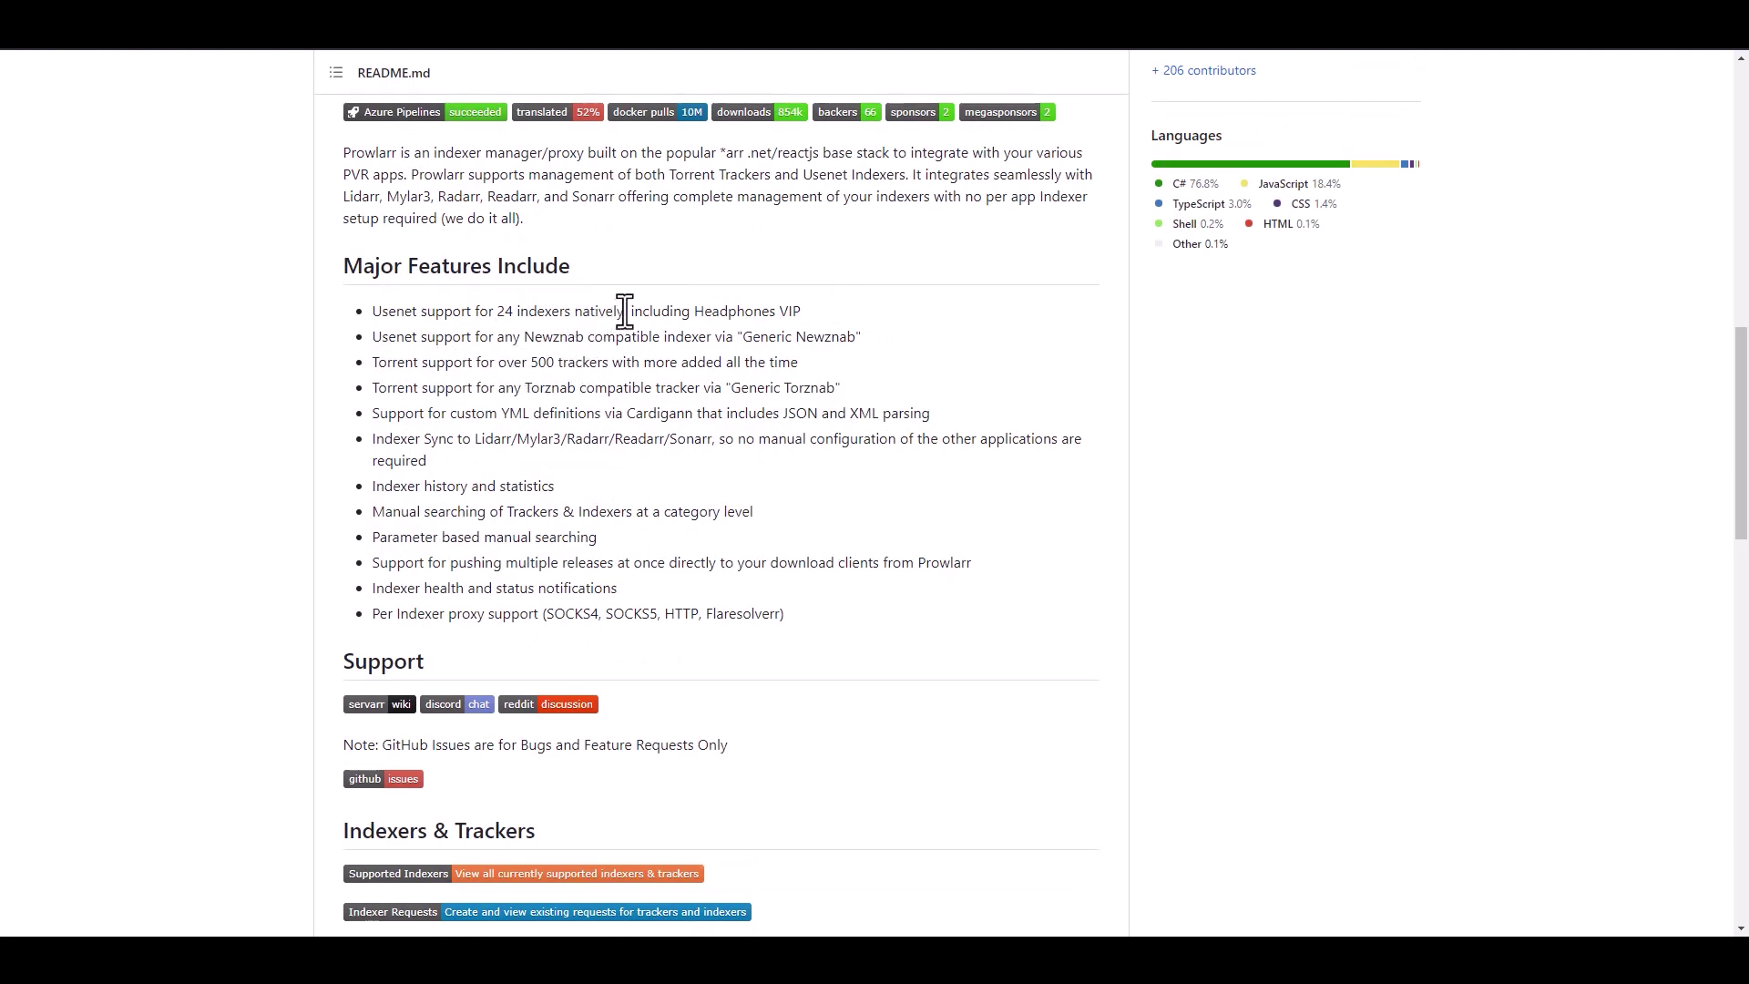
pyautogui.moveTo(629, 312); pyautogui.dragTo(472, 315)
pyautogui.click(547, 317)
pyautogui.moveTo(857, 336); pyautogui.dragTo(763, 335)
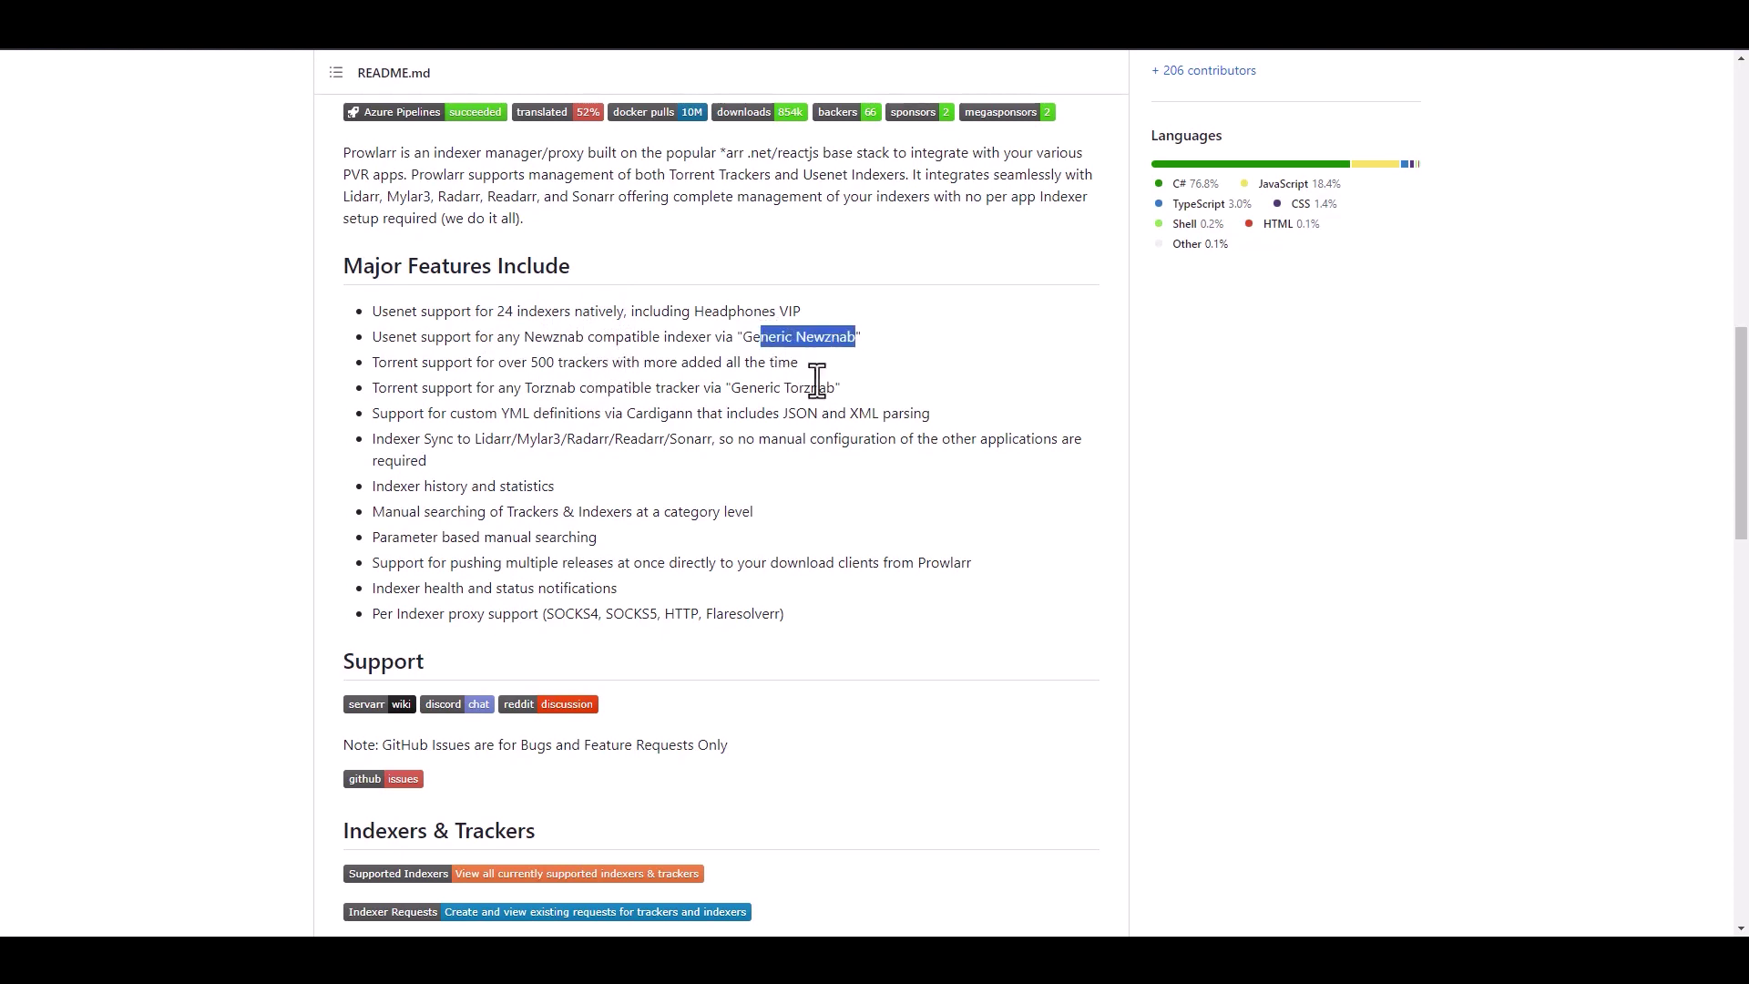
pyautogui.moveTo(838, 388); pyautogui.dragTo(731, 388)
pyautogui.click(592, 373)
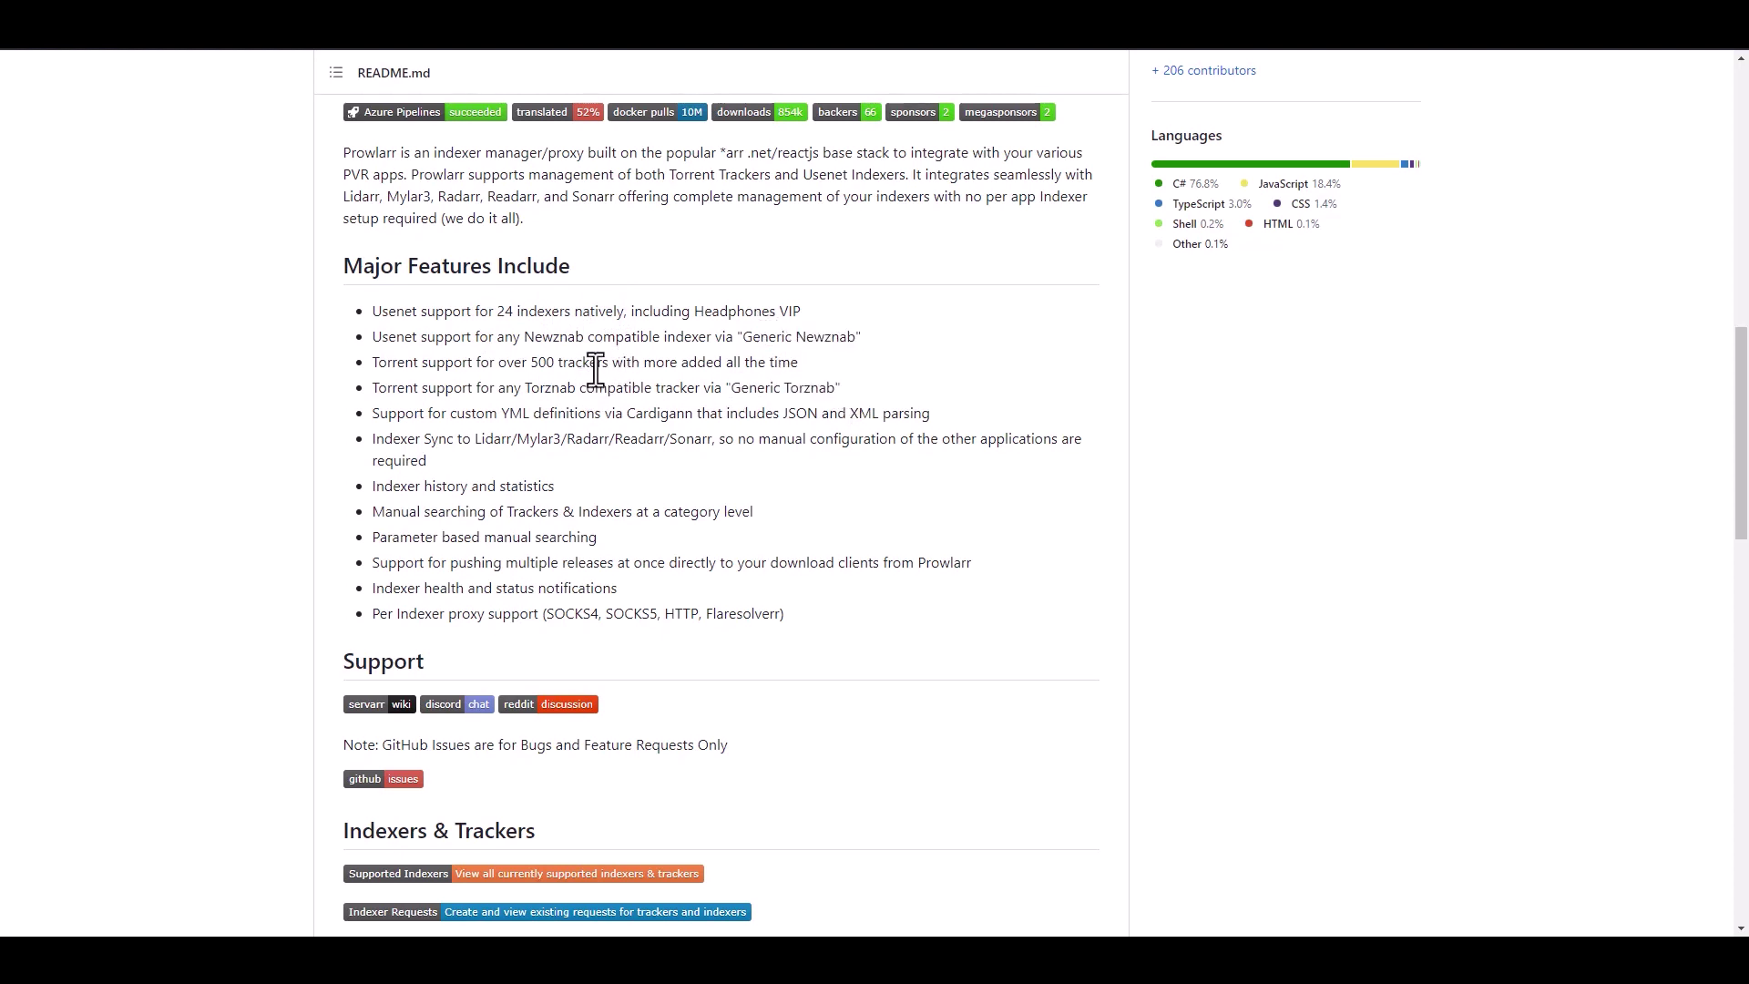
# - Highlight the 'over 500 trackers' feature line and read further down the README
pyautogui.scroll(-1, 637, 388)
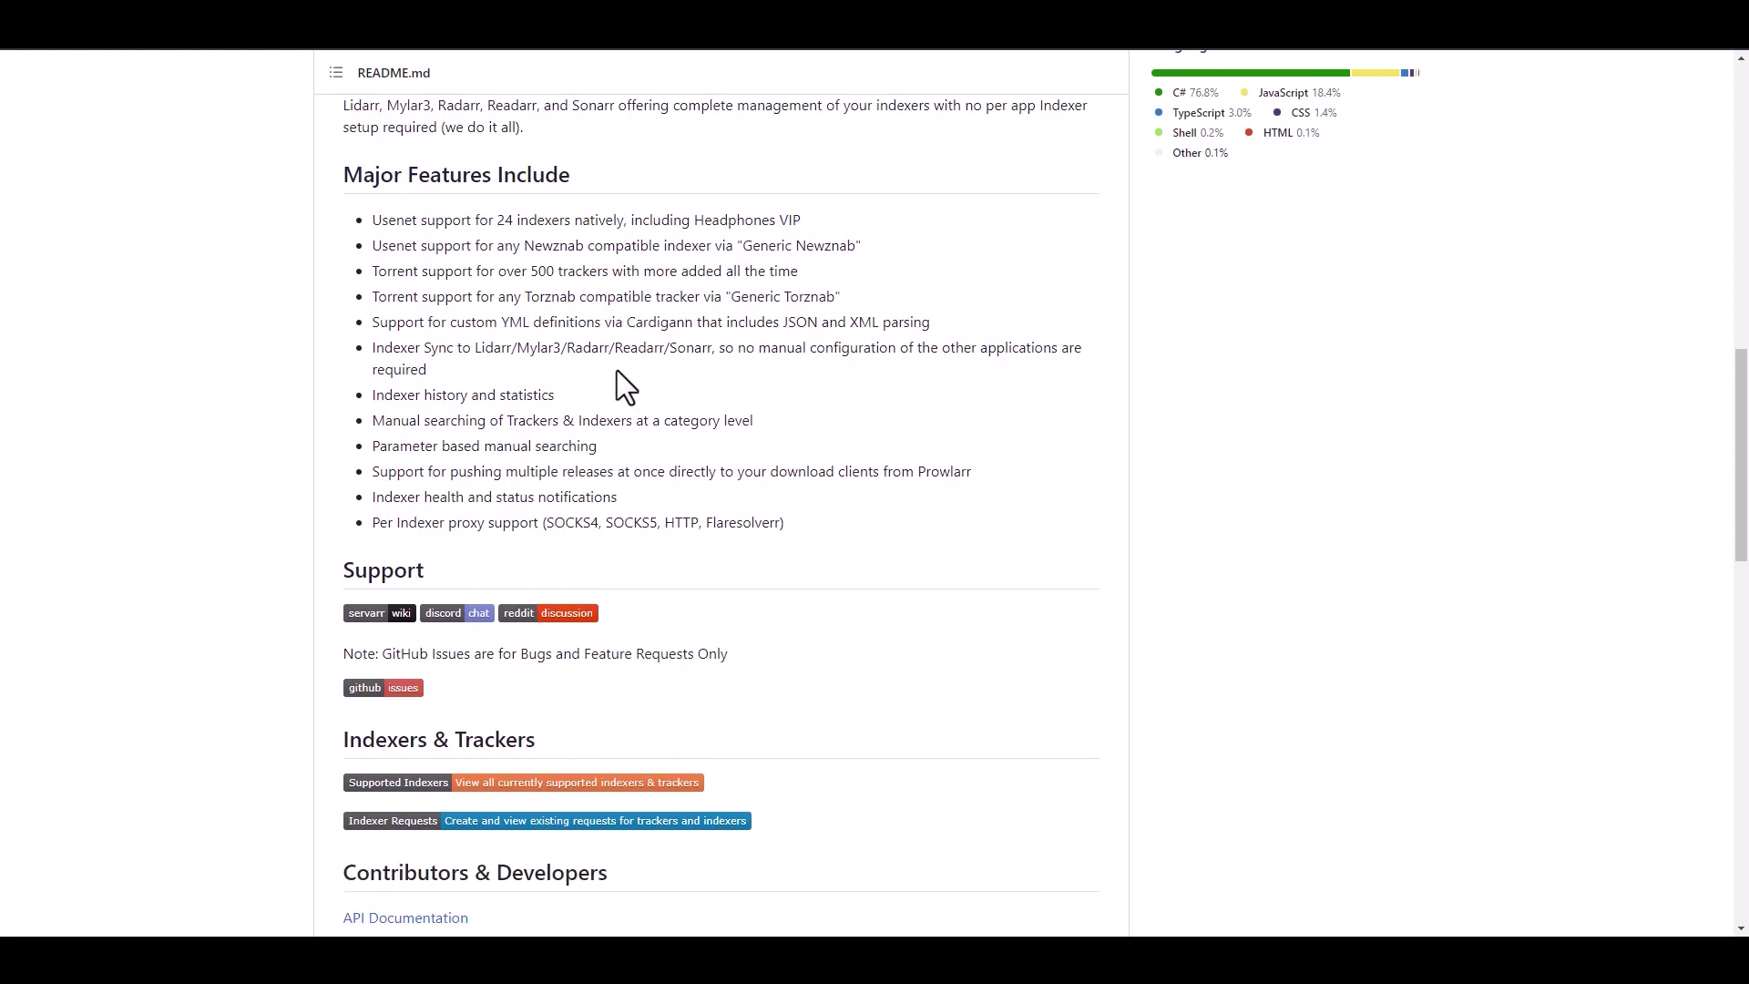
pyautogui.moveTo(806, 272); pyautogui.dragTo(462, 273)
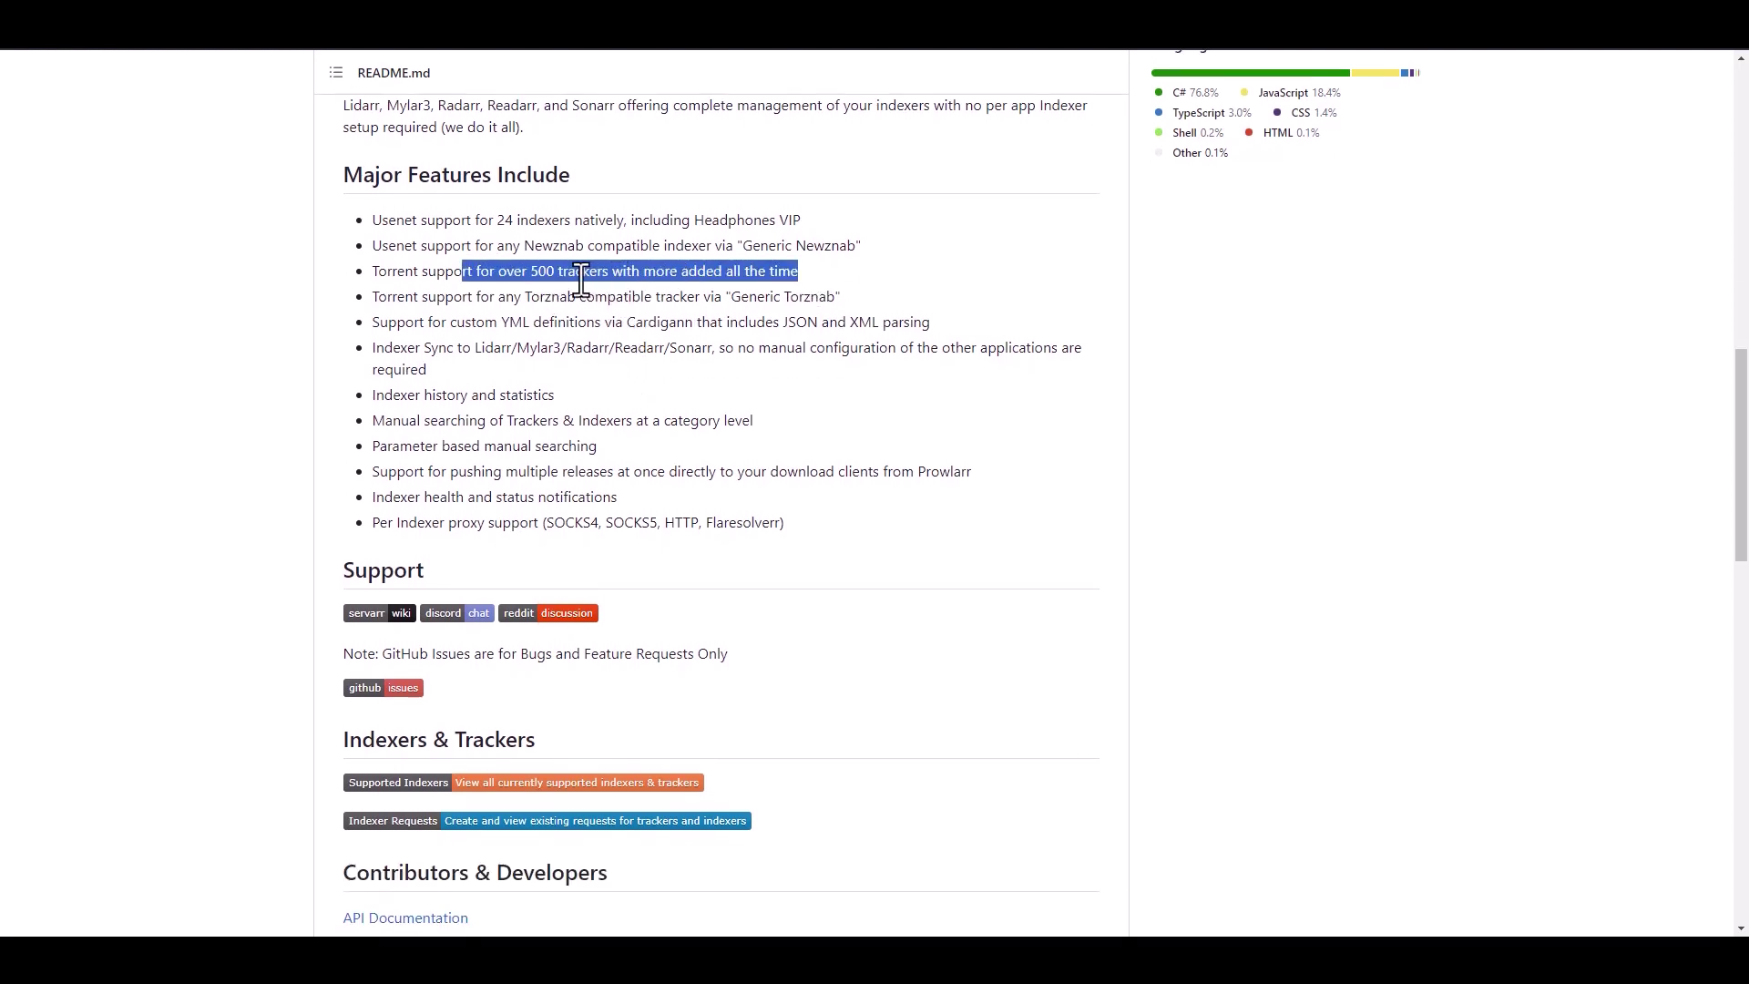
pyautogui.click(450, 282)
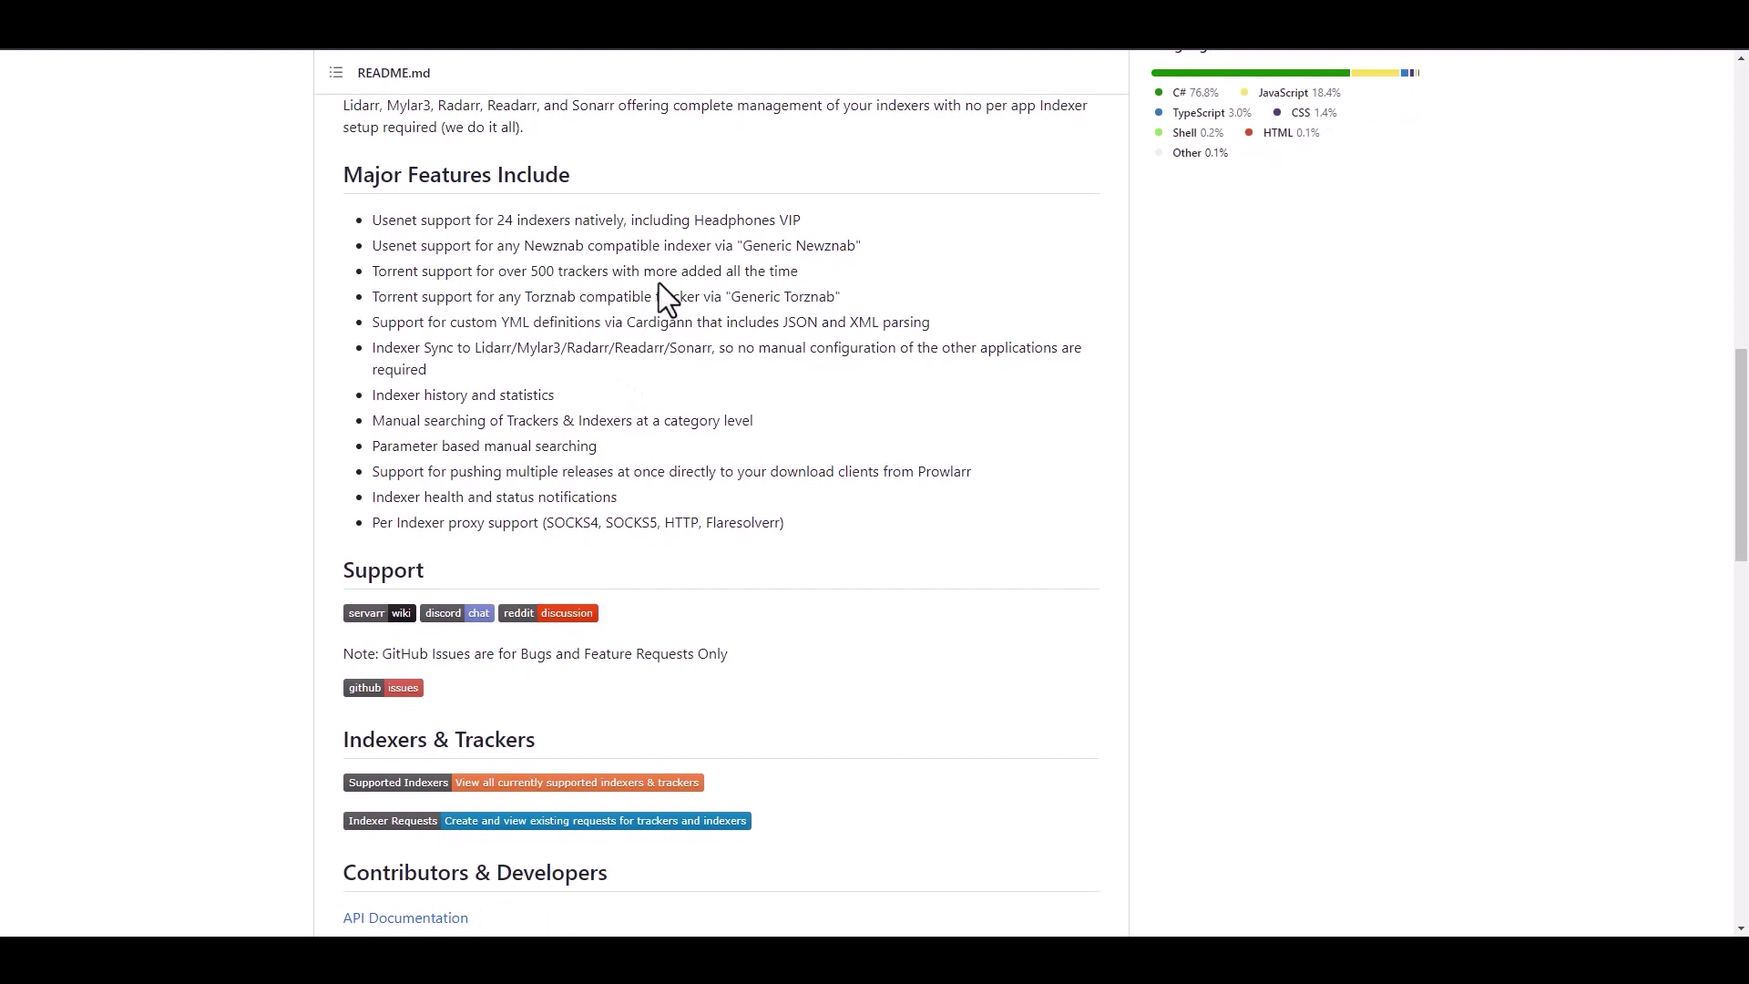
pyautogui.scroll(-1, 681, 314)
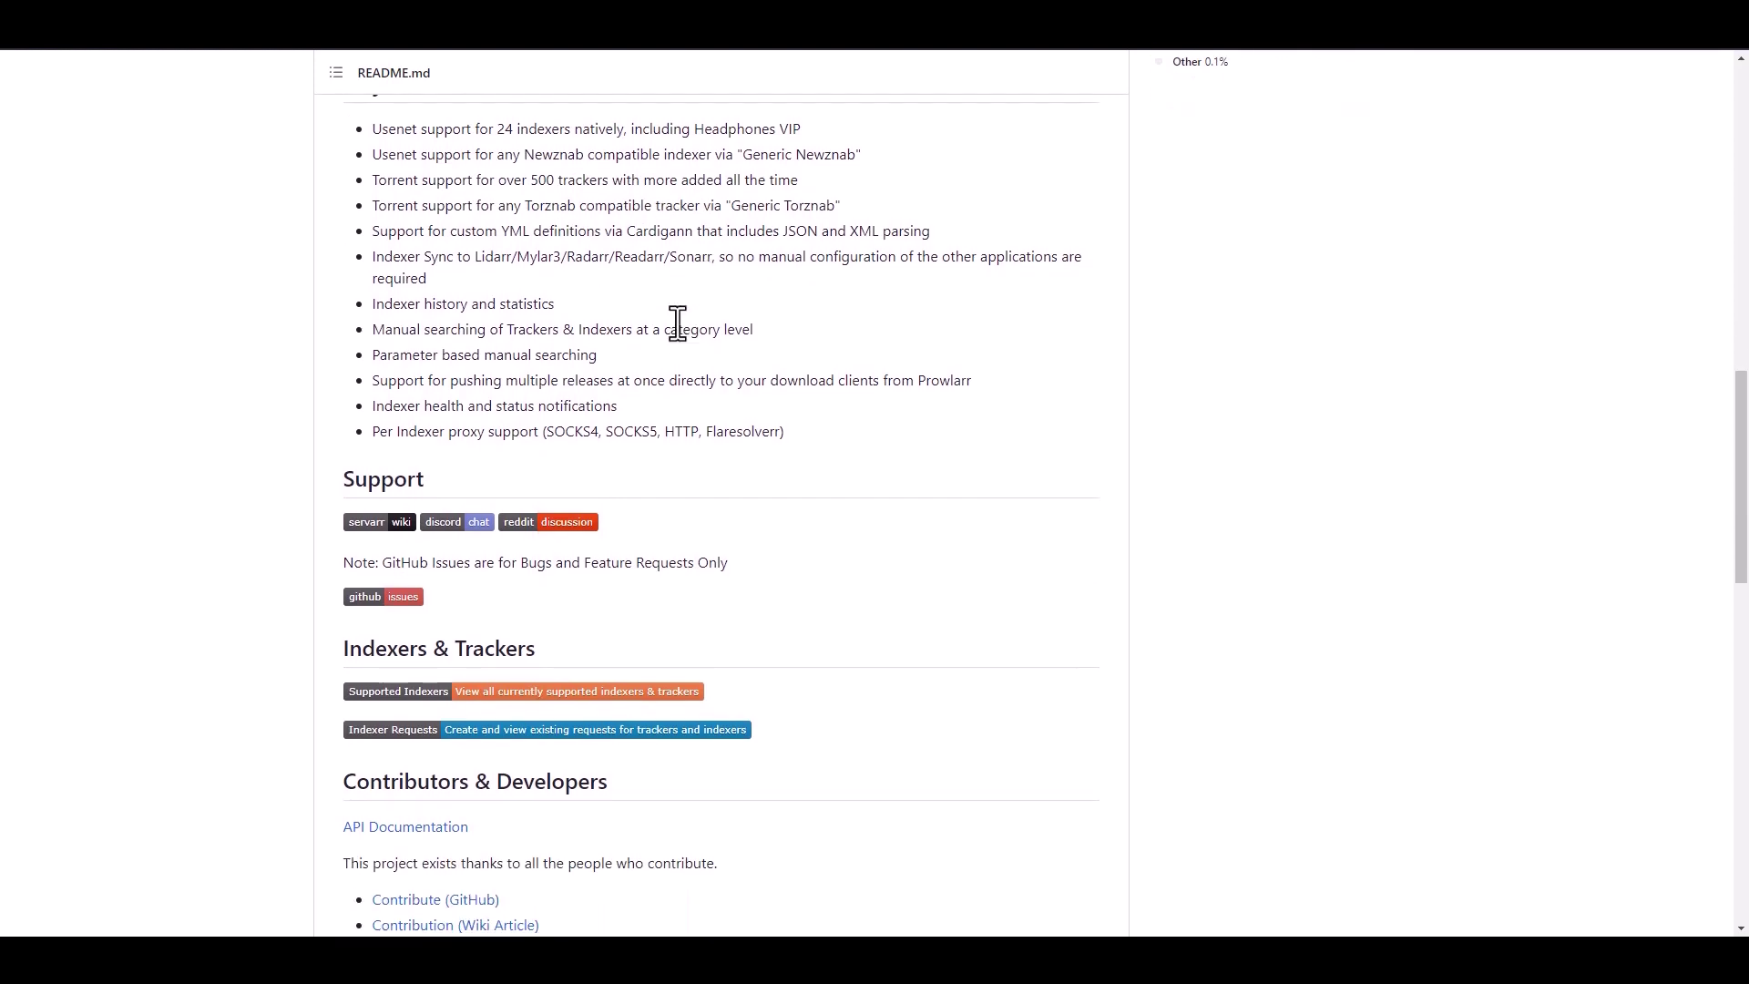
pyautogui.scroll(-1, 873, 383)
pyautogui.scroll(1, 877, 371)
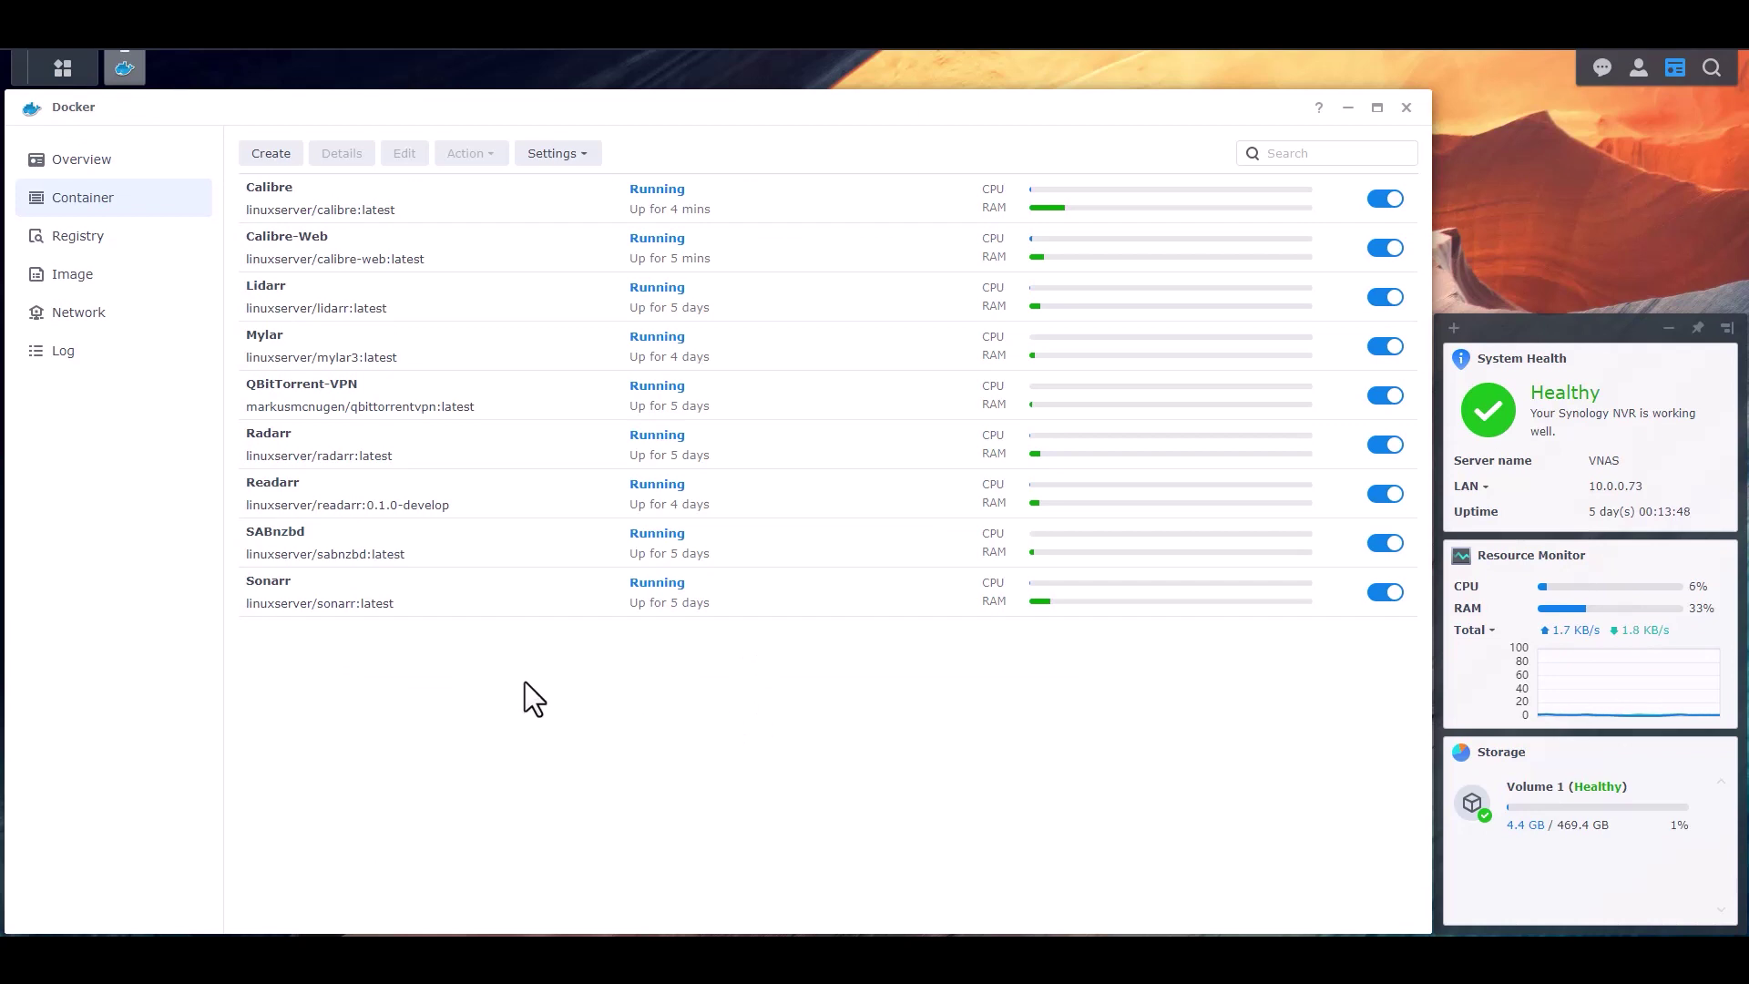
# - Select the QBitTorrent-VPN and SABnzbd containers, then go to the Registry section
pyautogui.click(297, 397)
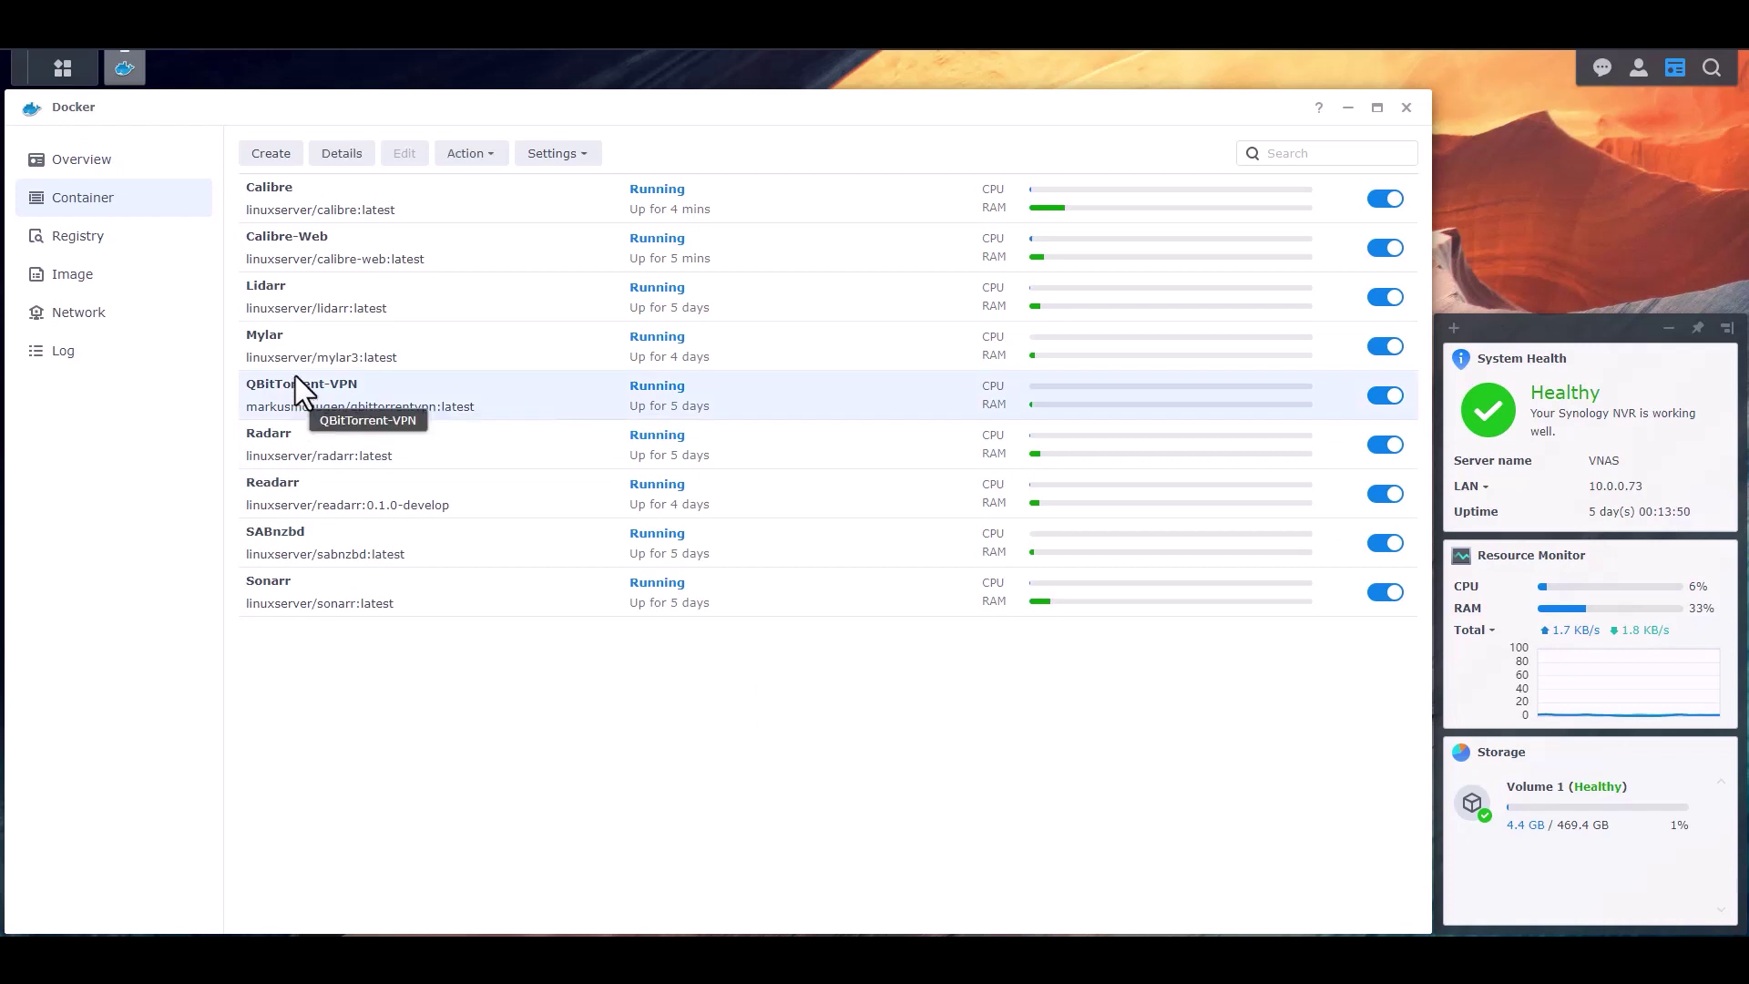
pyautogui.click(297, 544)
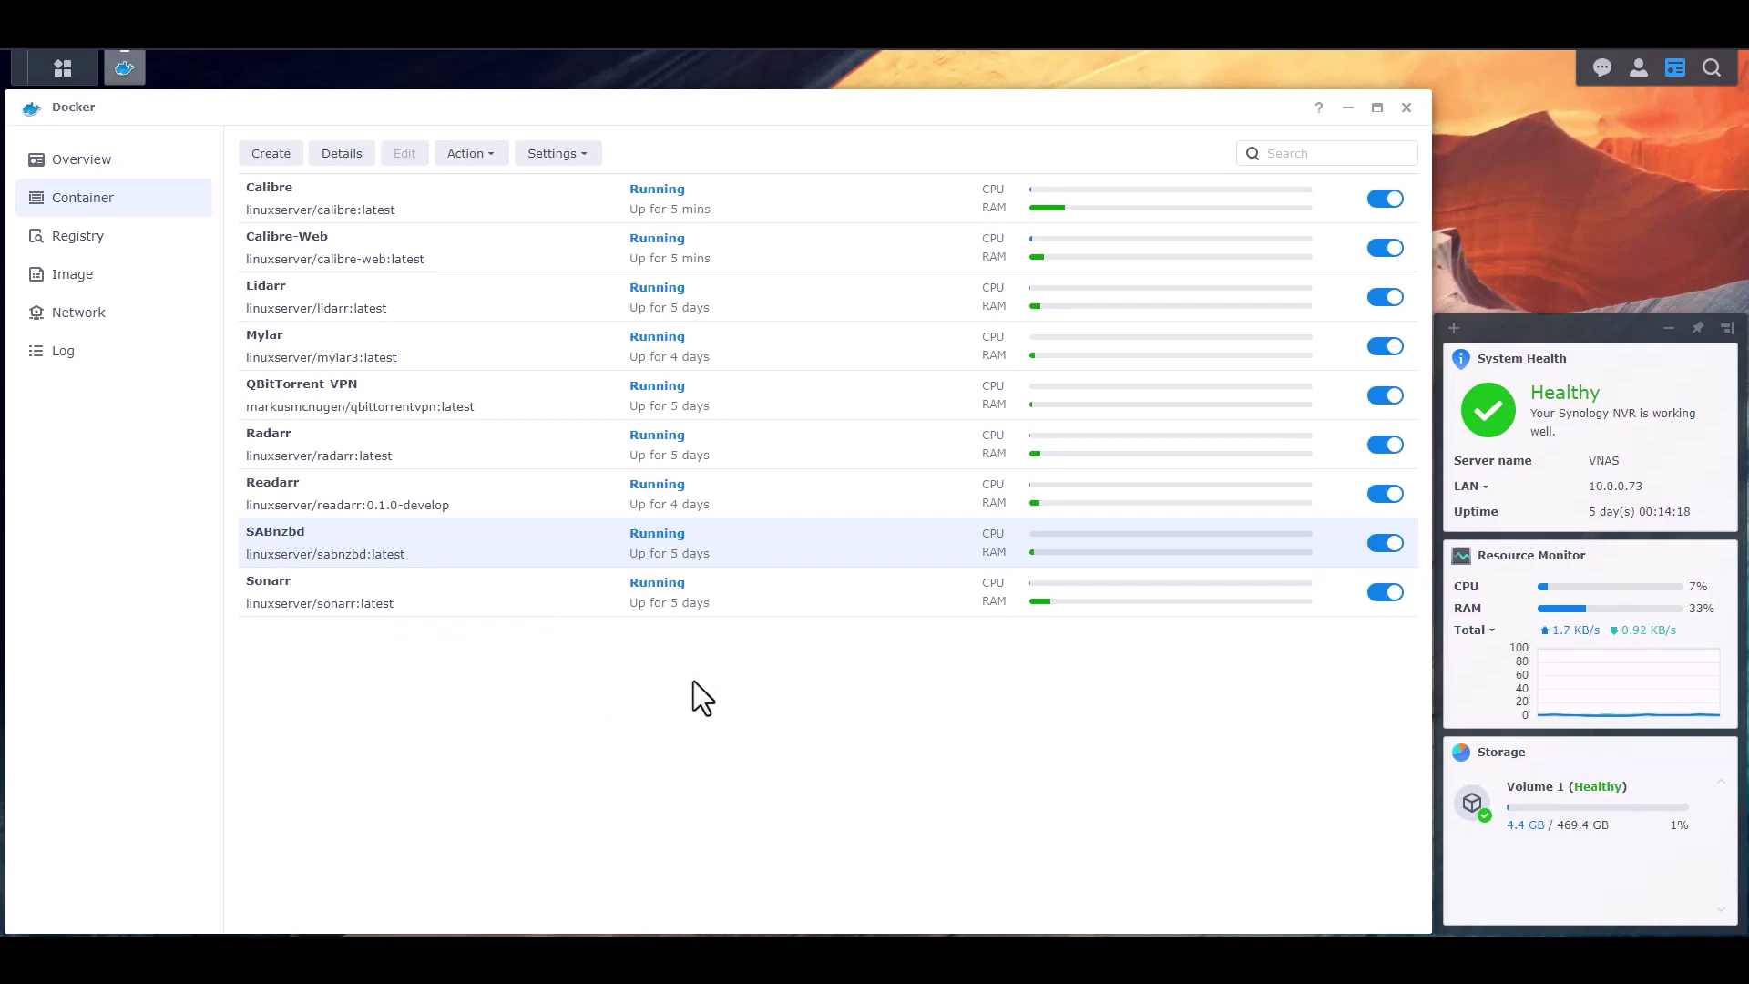
pyautogui.click(79, 239)
# - Search the Docker registry for prowlarr, replacing the old calibre query
pyautogui.click(1358, 150)
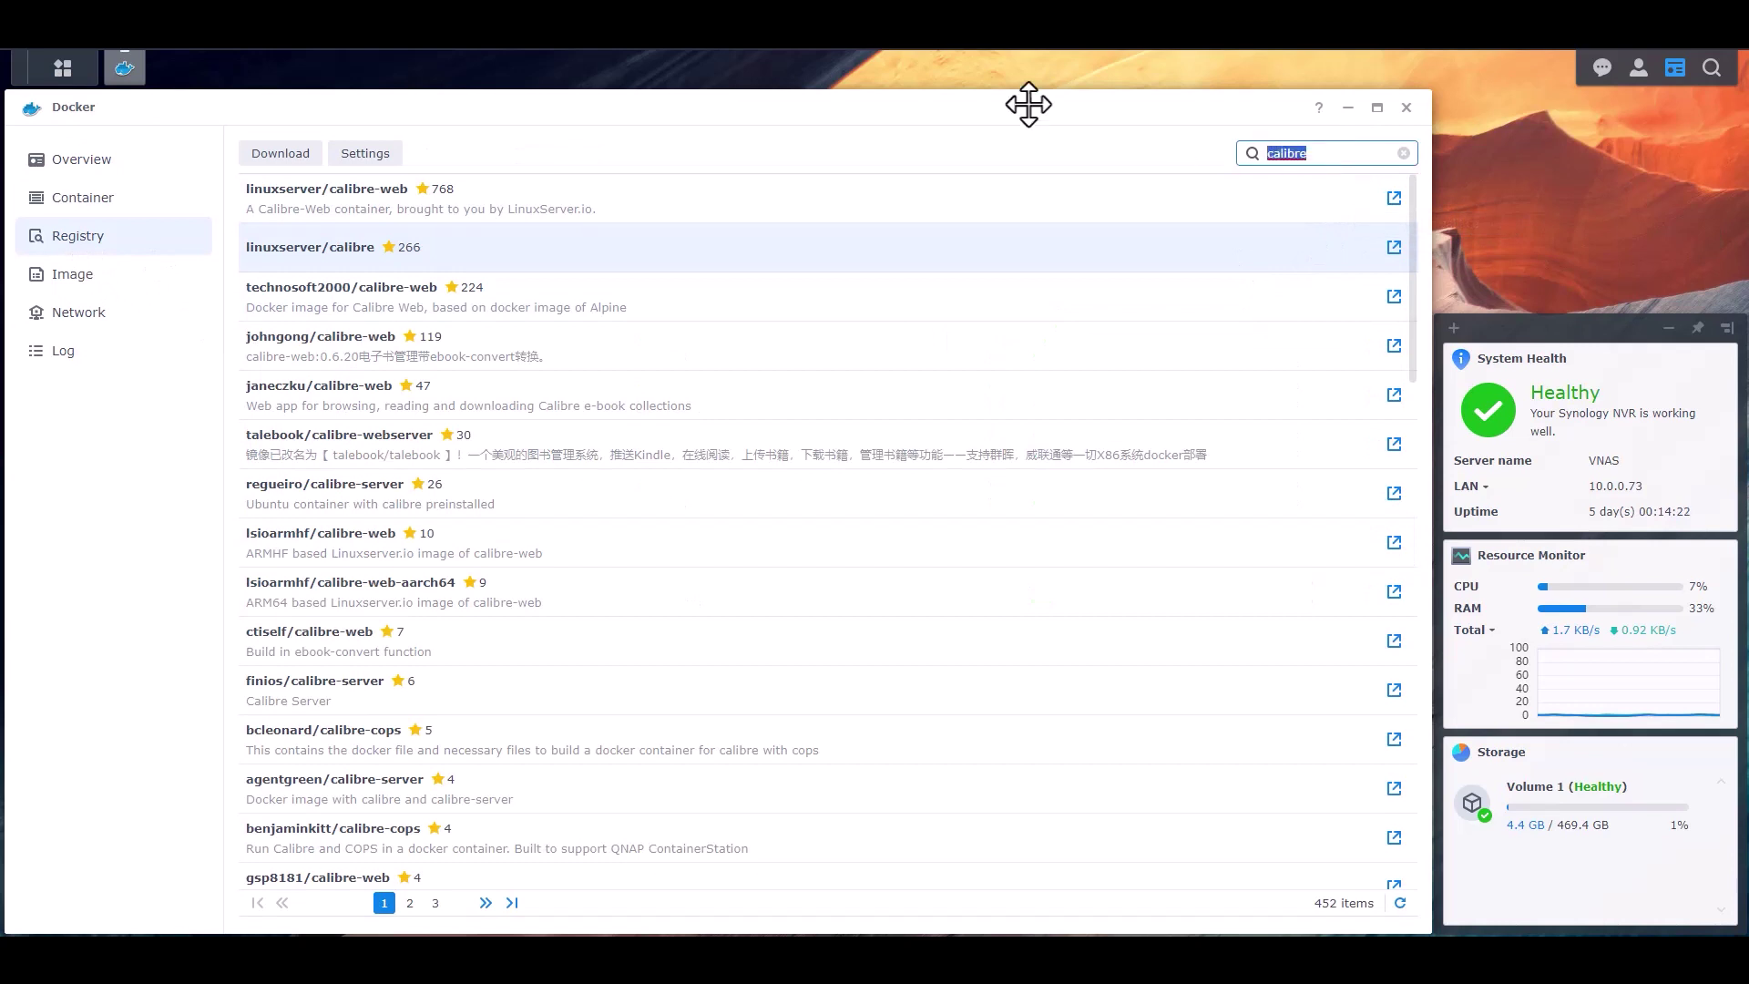
pyautogui.write('prowlarr')
pyautogui.press('Return')
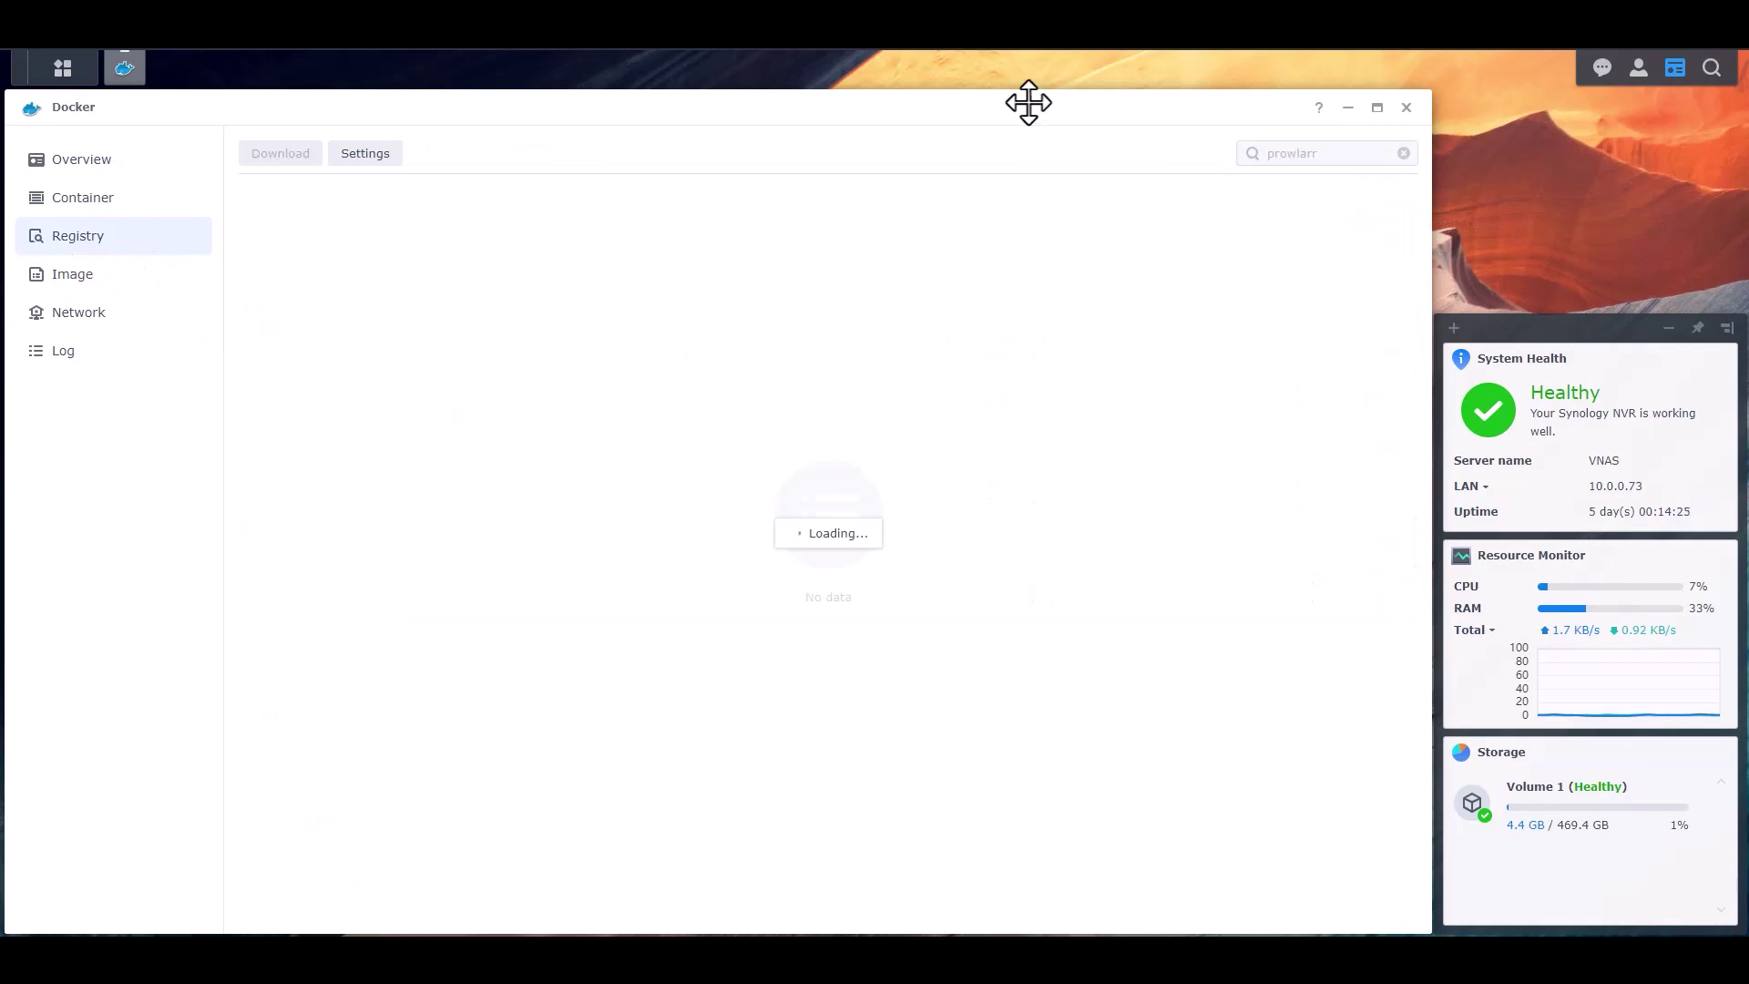
# - Download linuxserver/prowlarr with the latest tag and view the local image list
pyautogui.click(488, 192)
pyautogui.rightClick(488, 191)
pyautogui.click(531, 215)
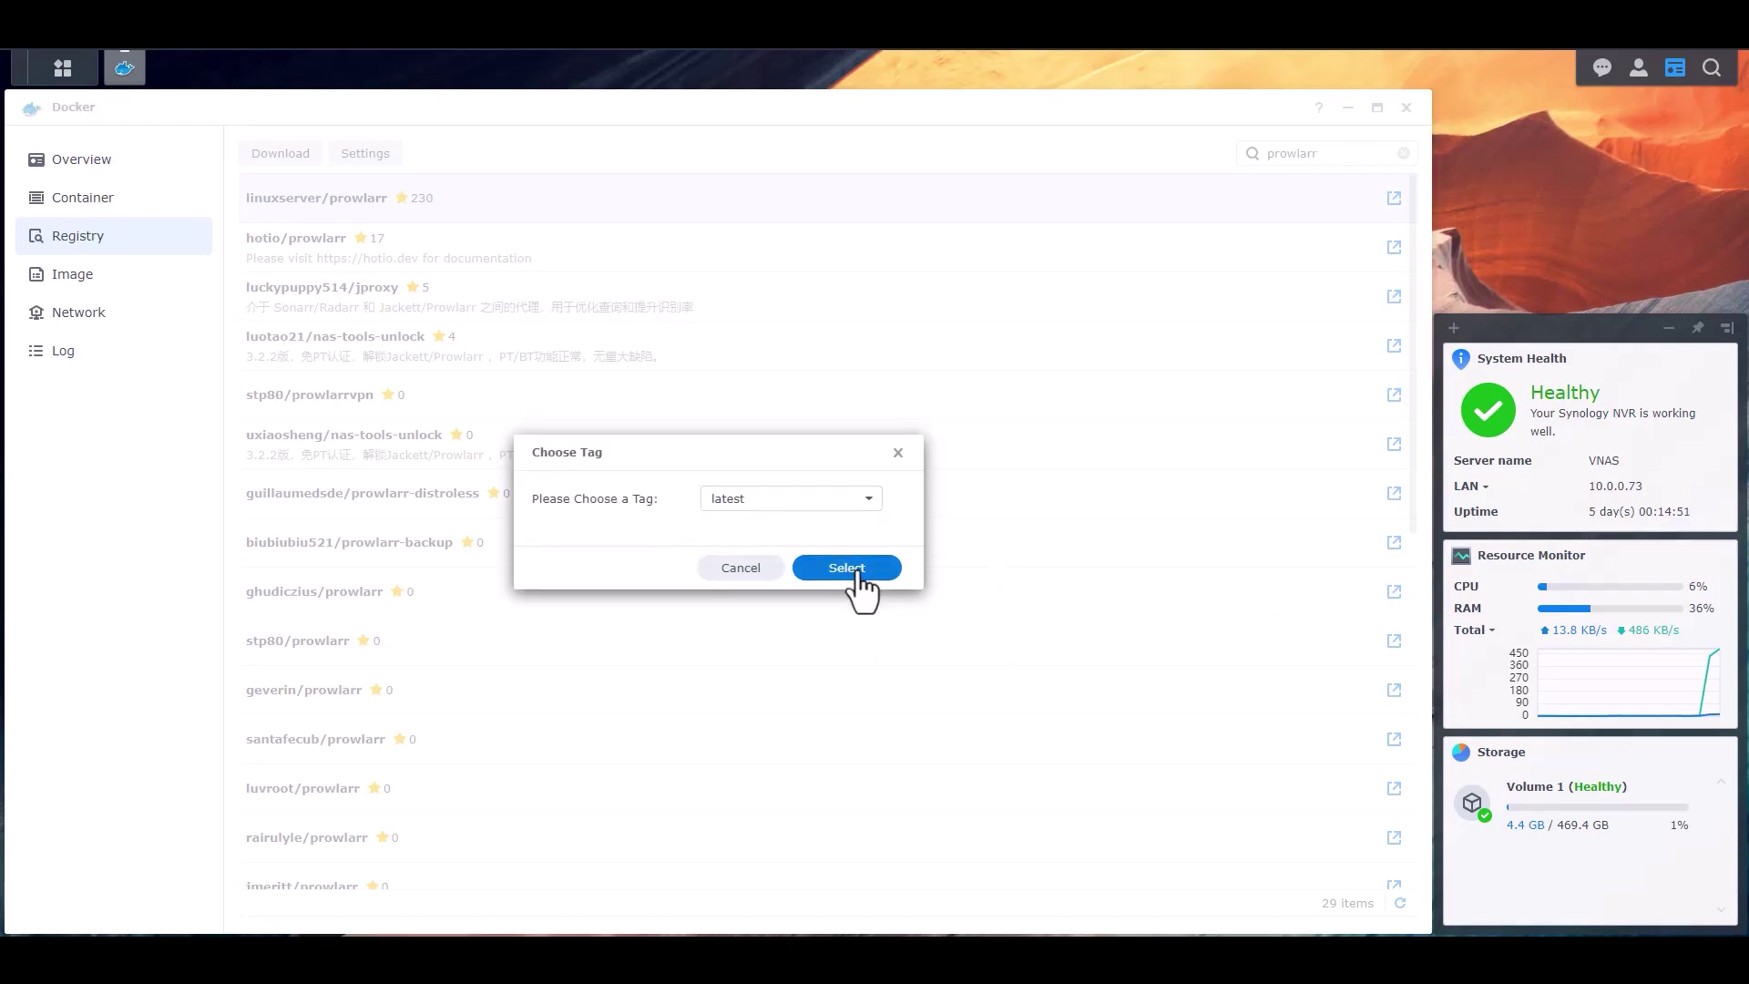
pyautogui.click(847, 568)
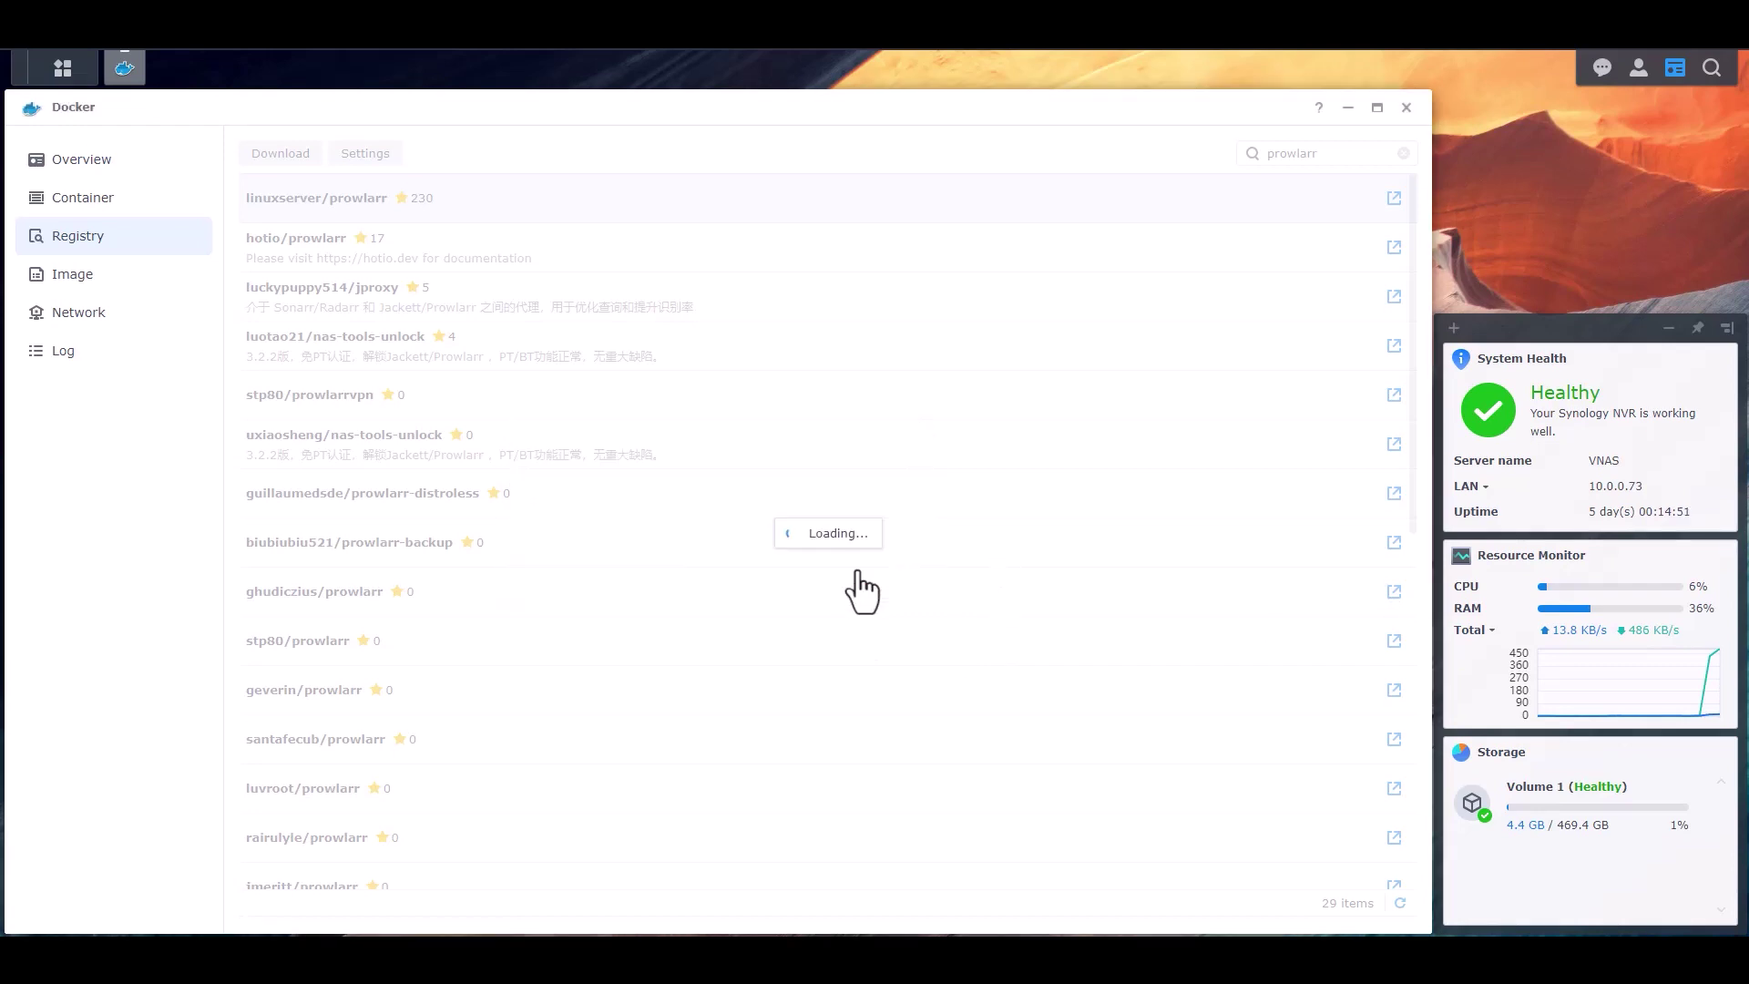
pyautogui.click(57, 266)
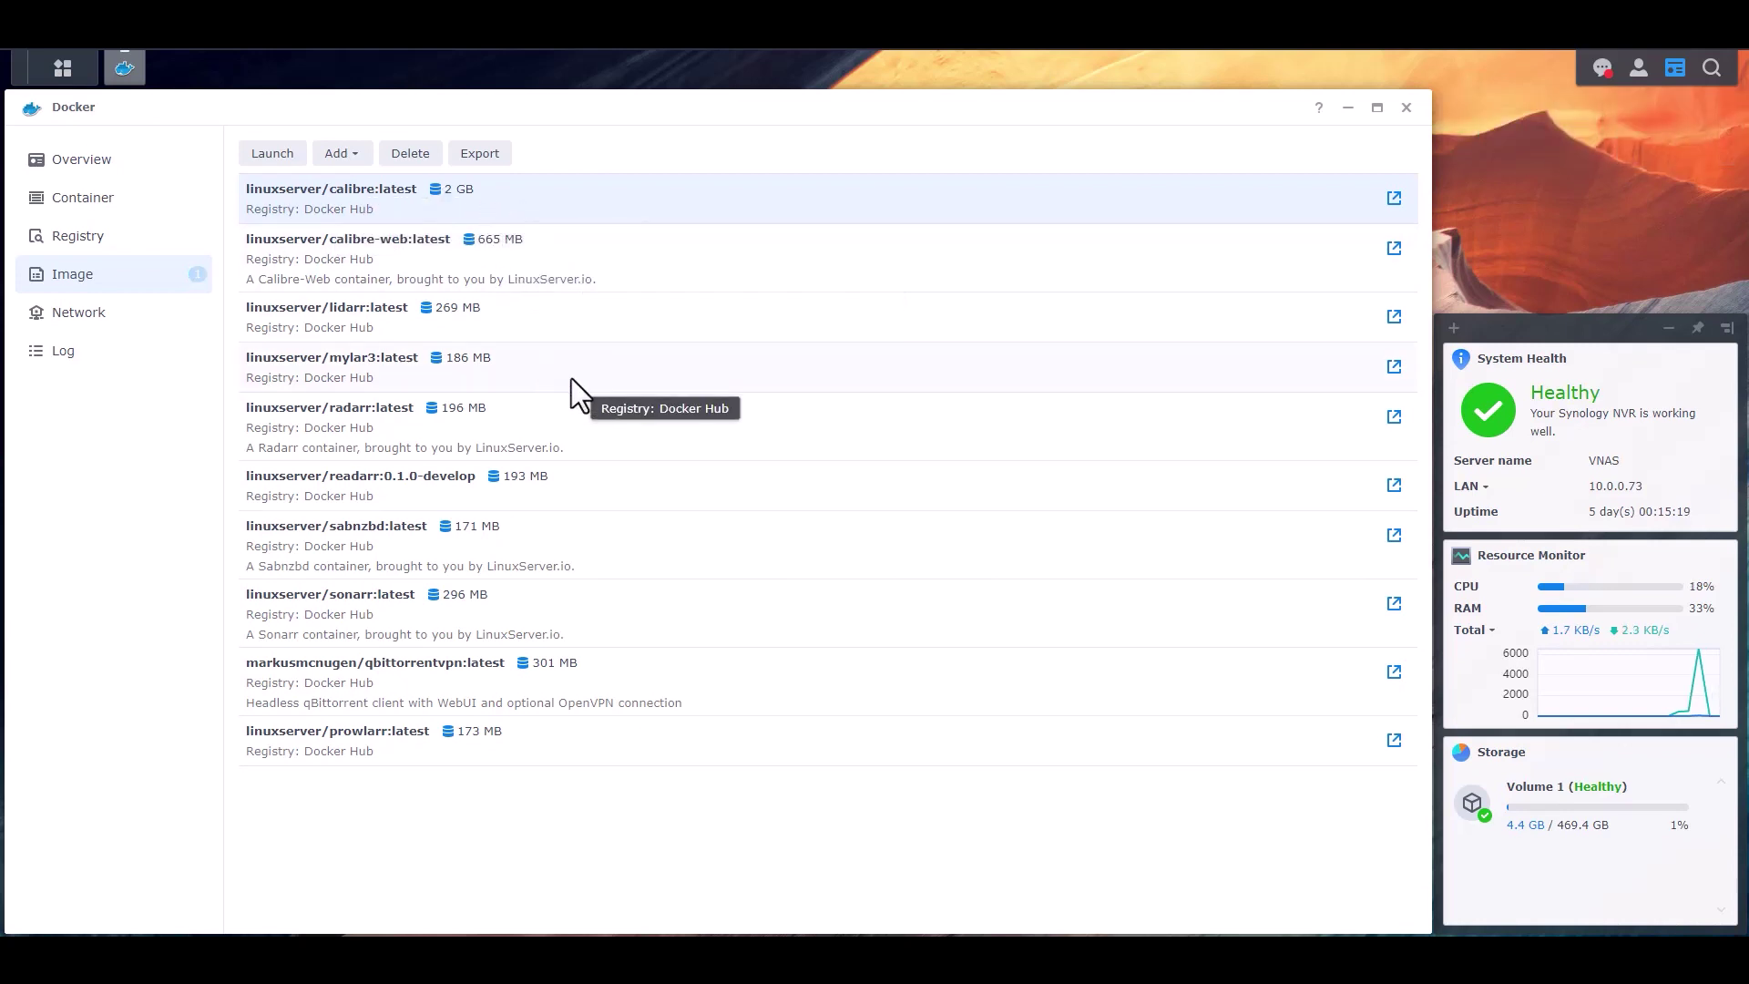
# - Clear all DSM notifications, including the download notice
pyautogui.click(1603, 68)
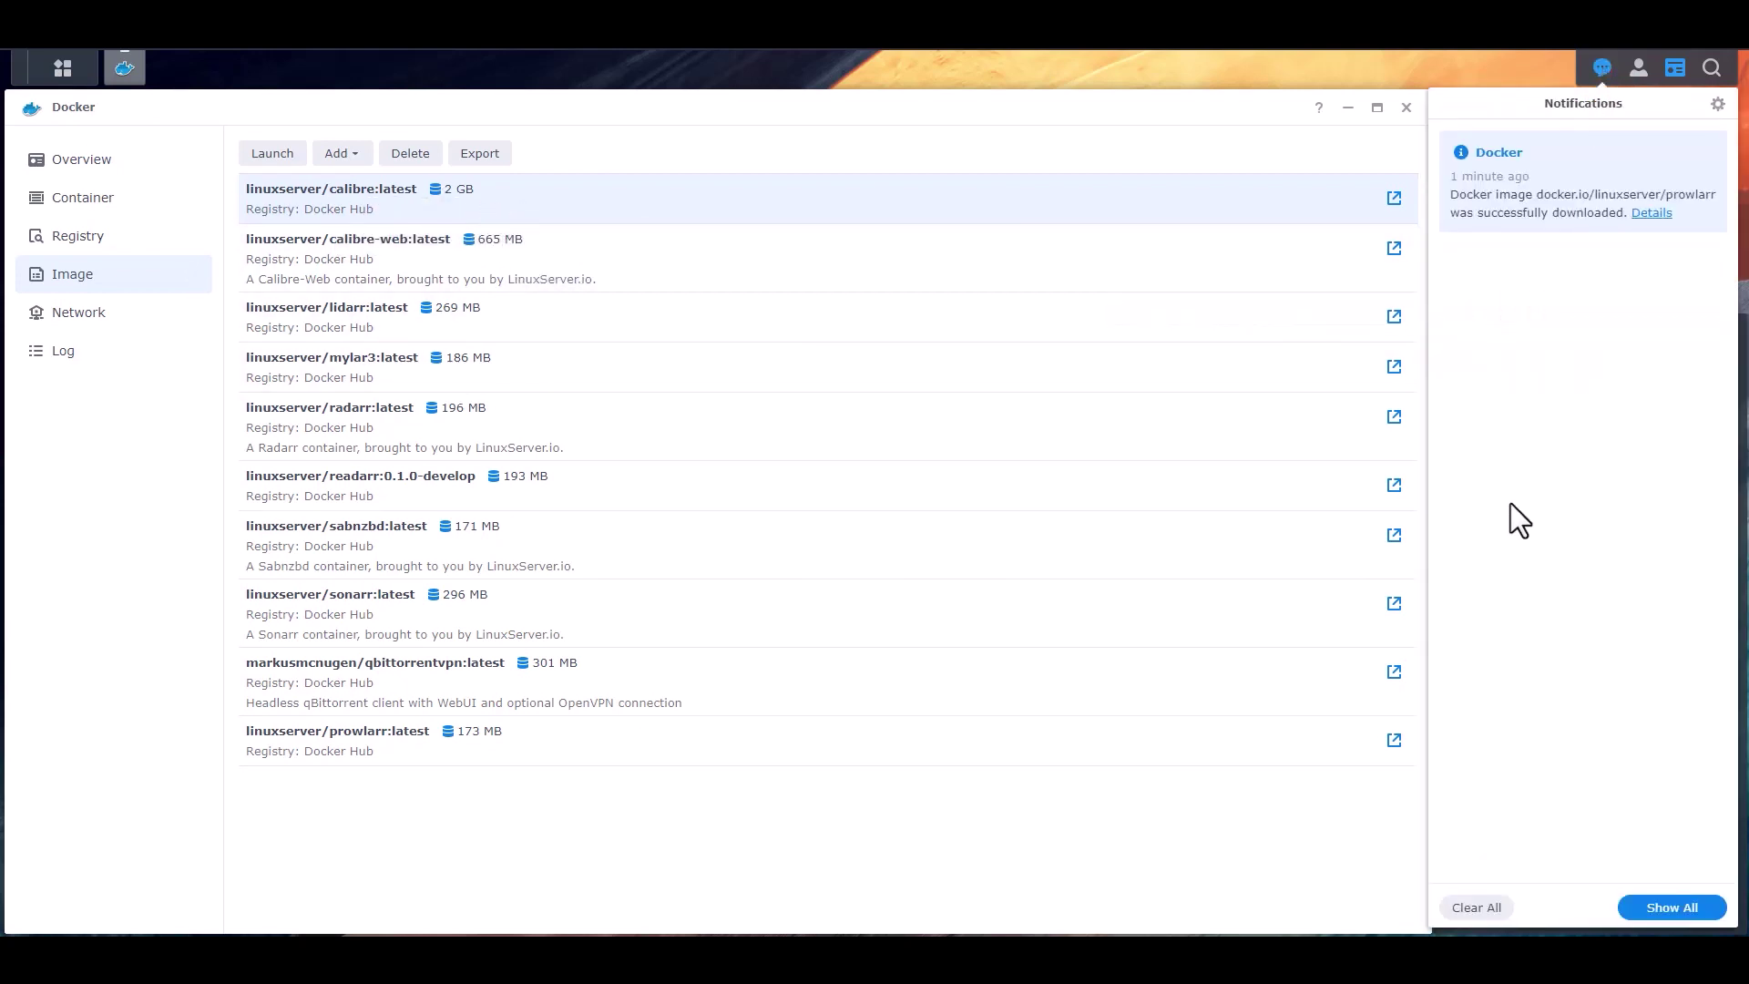
pyautogui.click(1476, 907)
pyautogui.click(1092, 528)
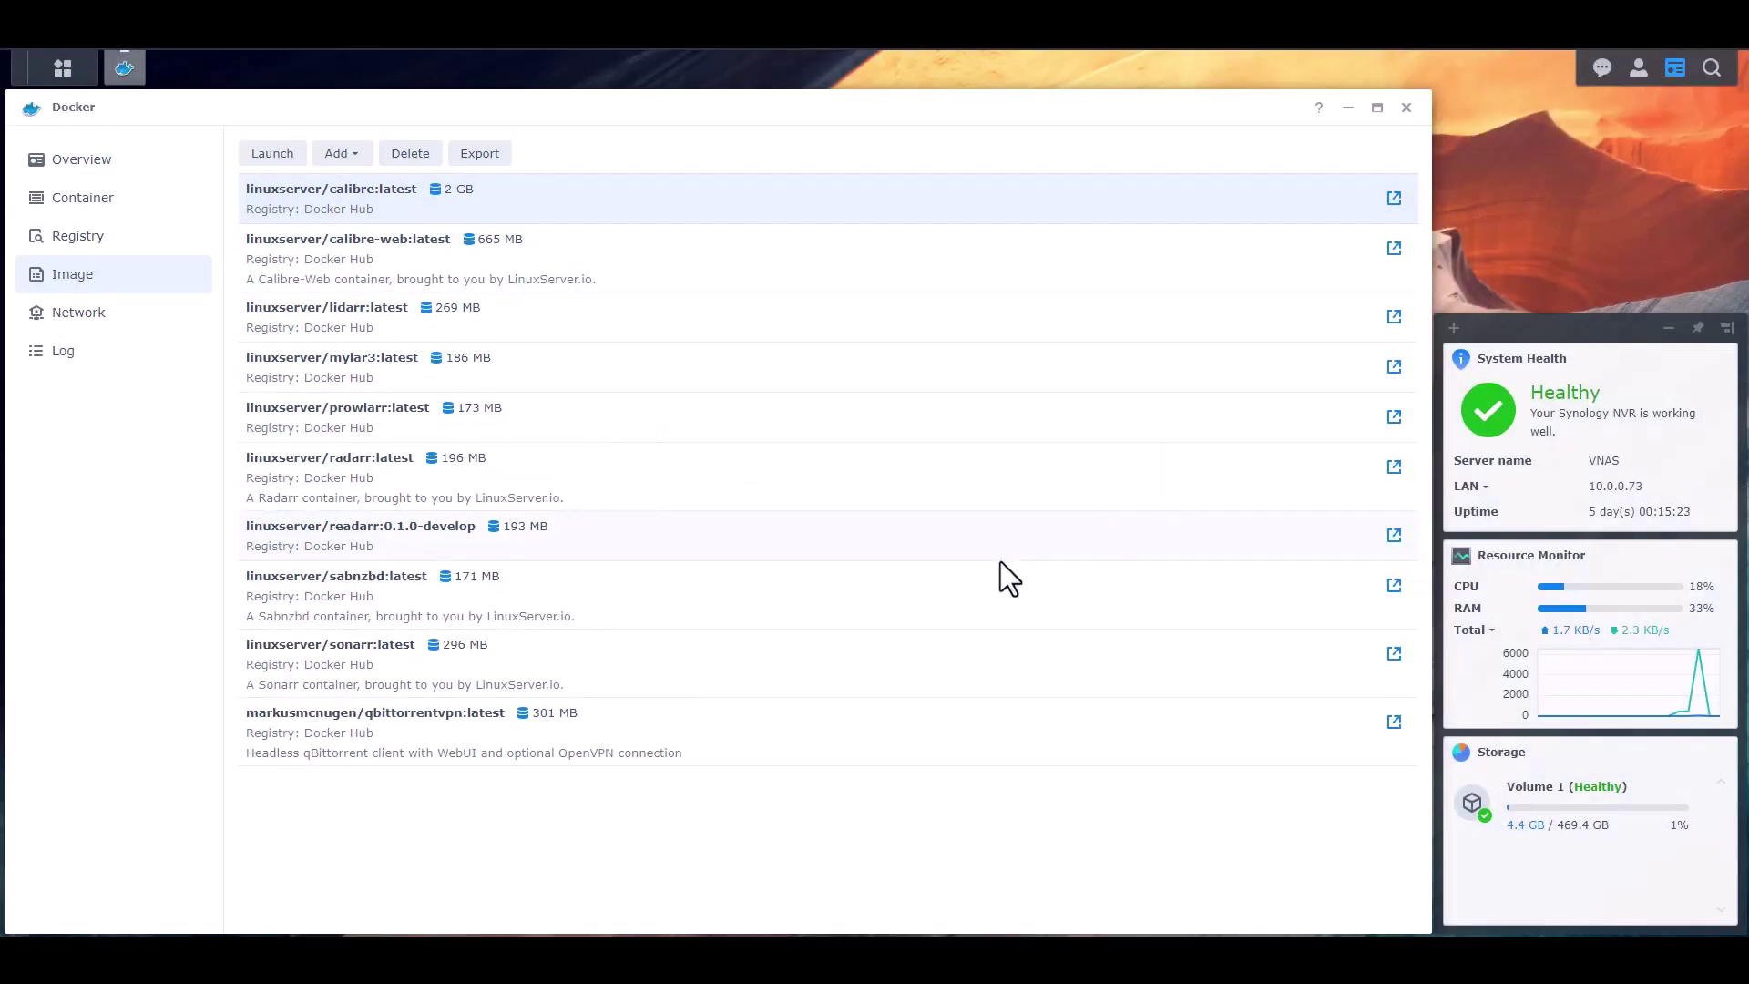
# - Launch prowlarr:latest on the bridge network as 'Prowlarr', with resource limitation and auto-restart
pyautogui.click(470, 408)
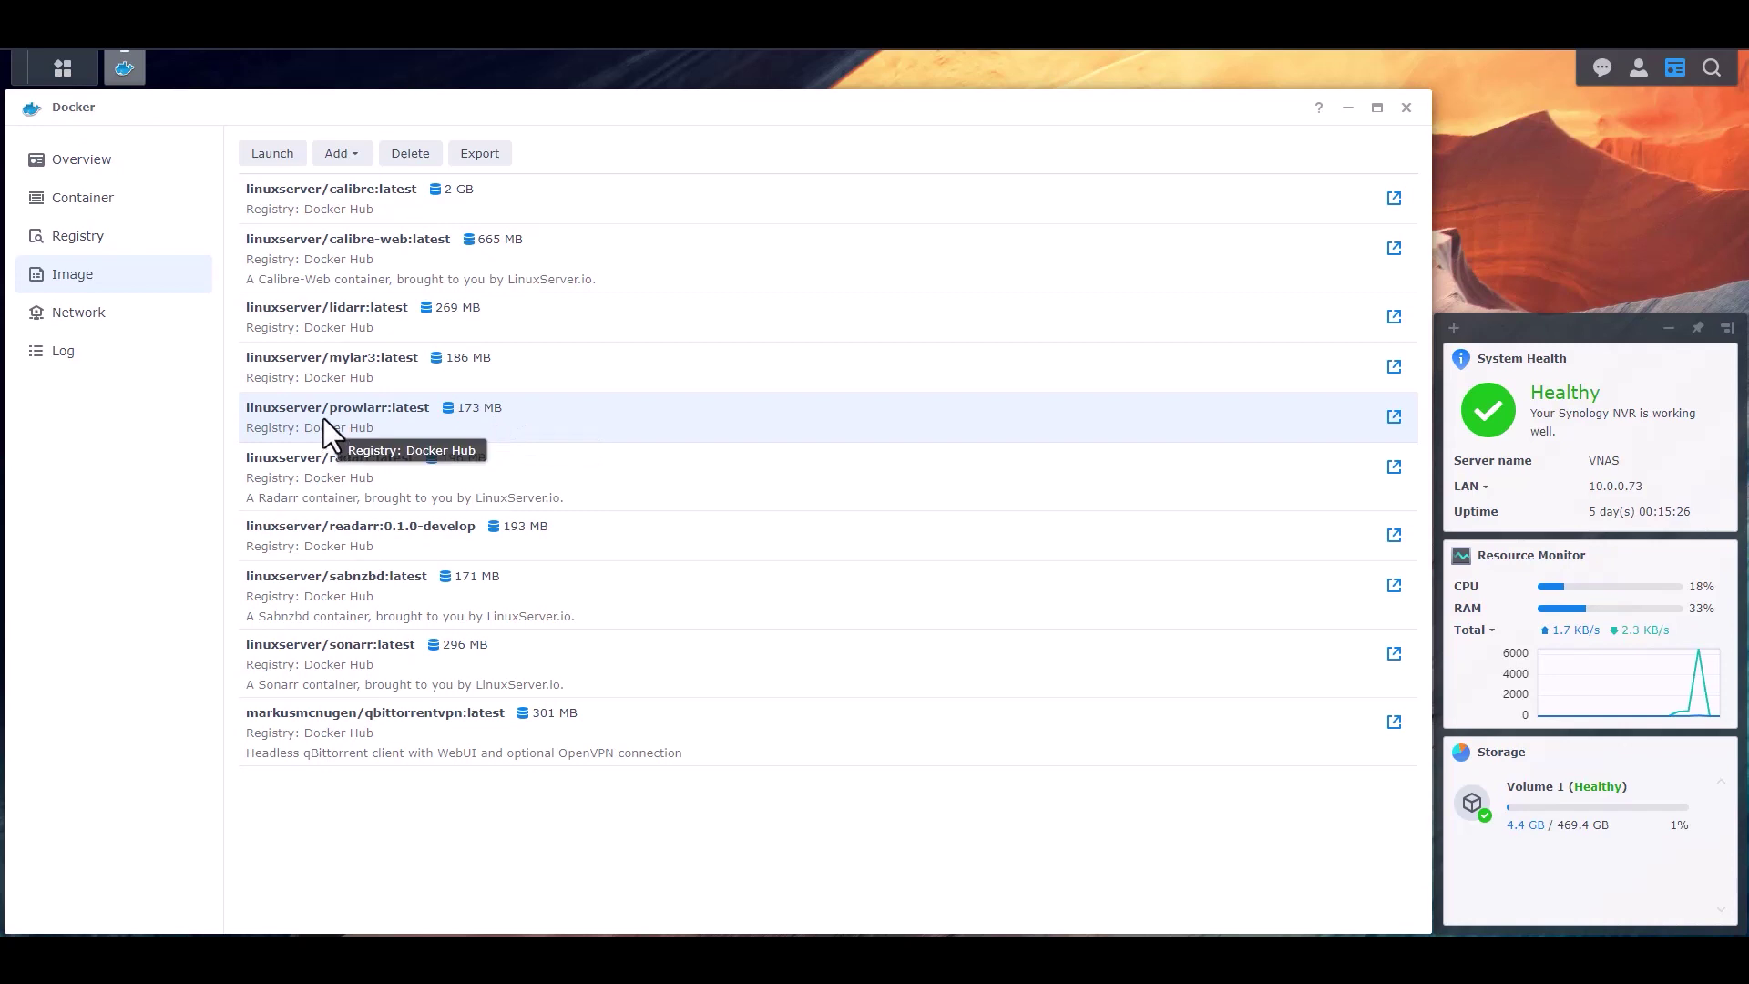
pyautogui.click(265, 155)
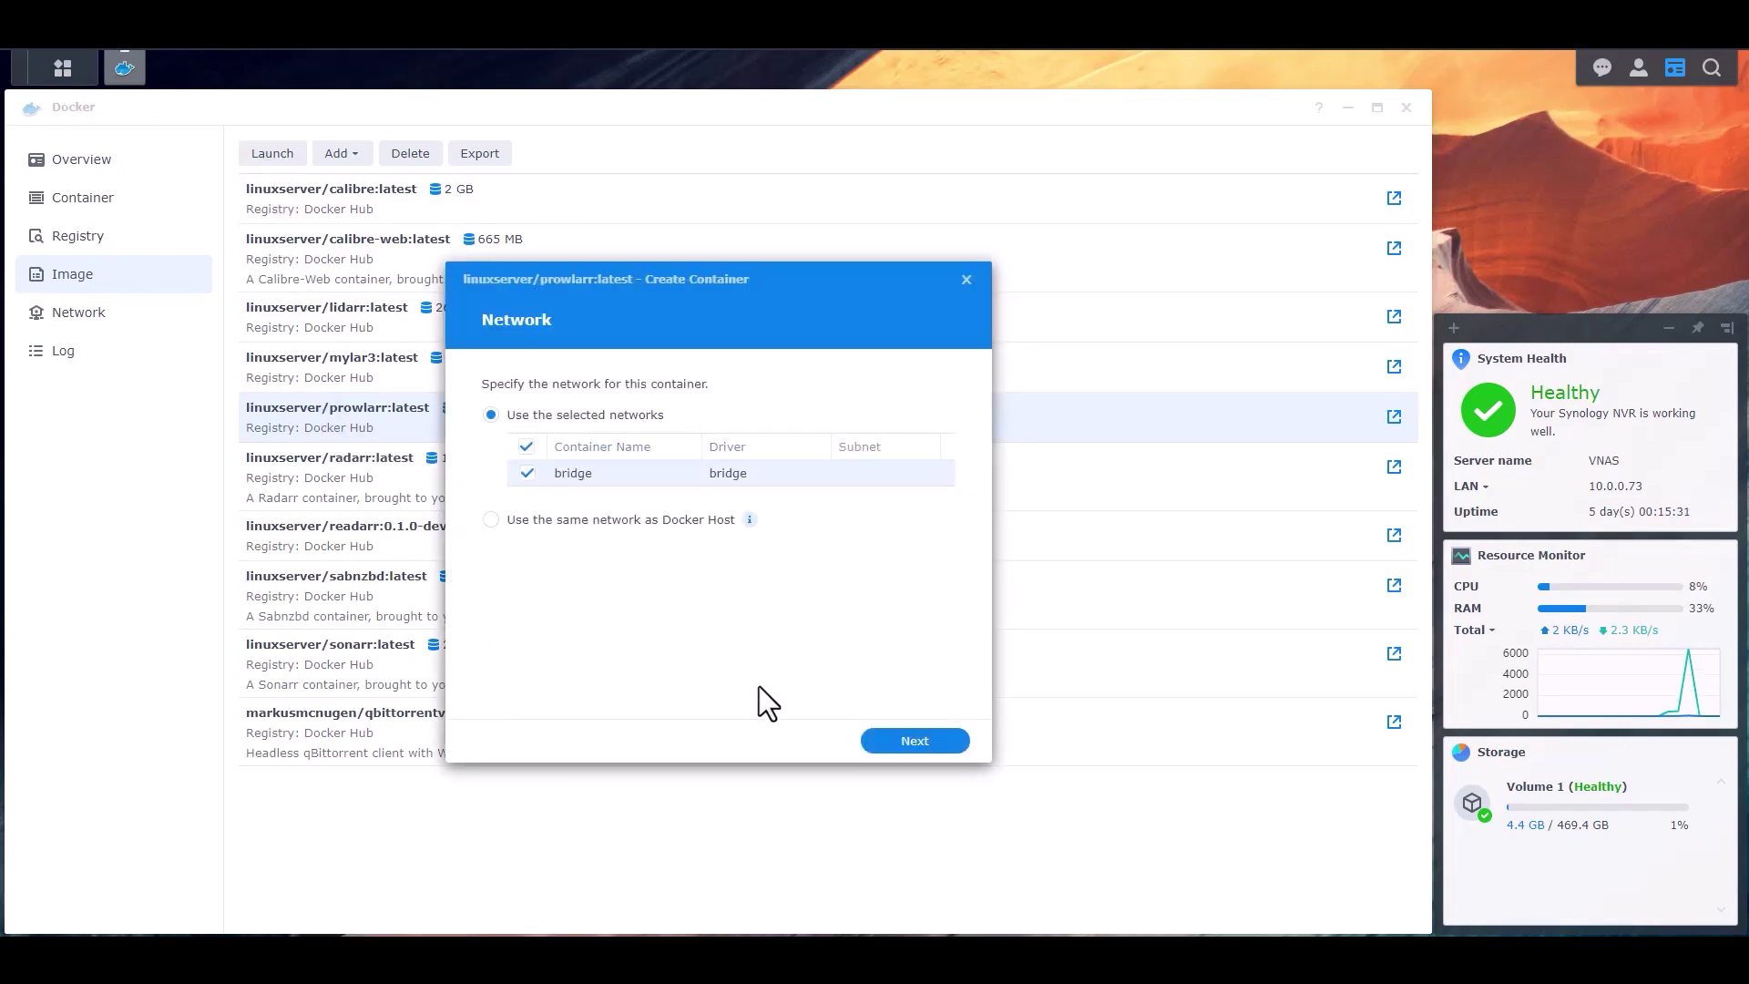
pyautogui.click(911, 742)
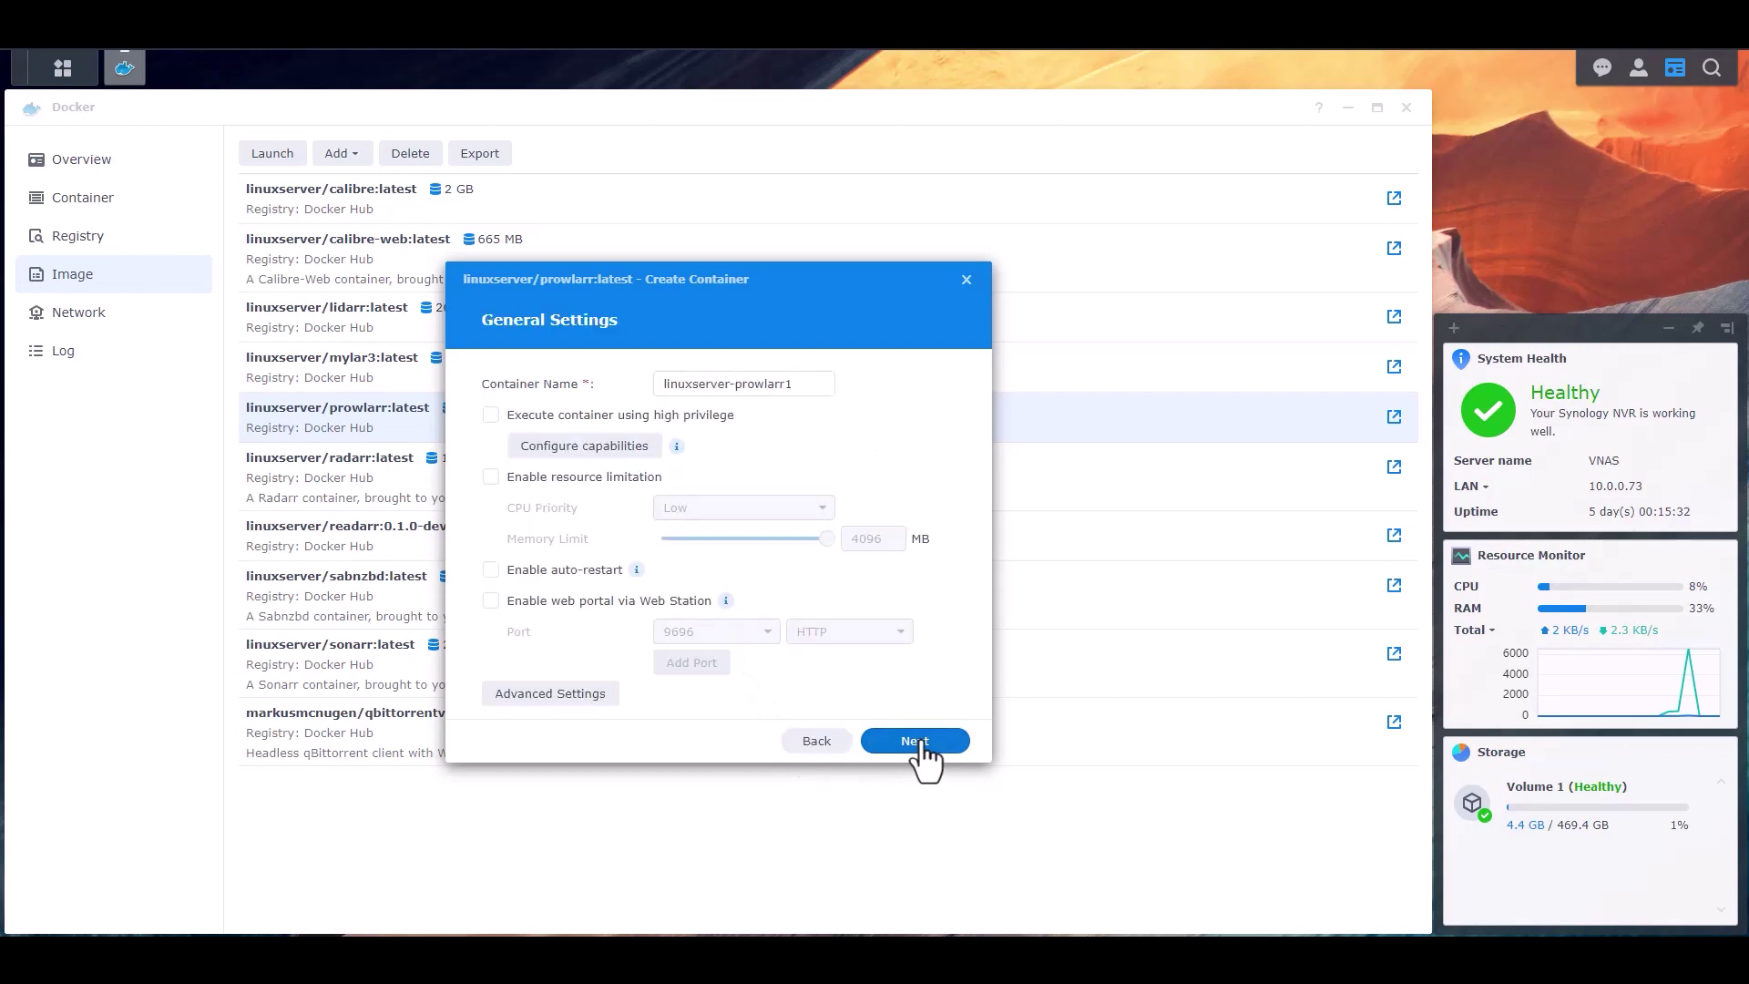
pyautogui.tripleClick(743, 384)
pyautogui.write('Prowlarr')
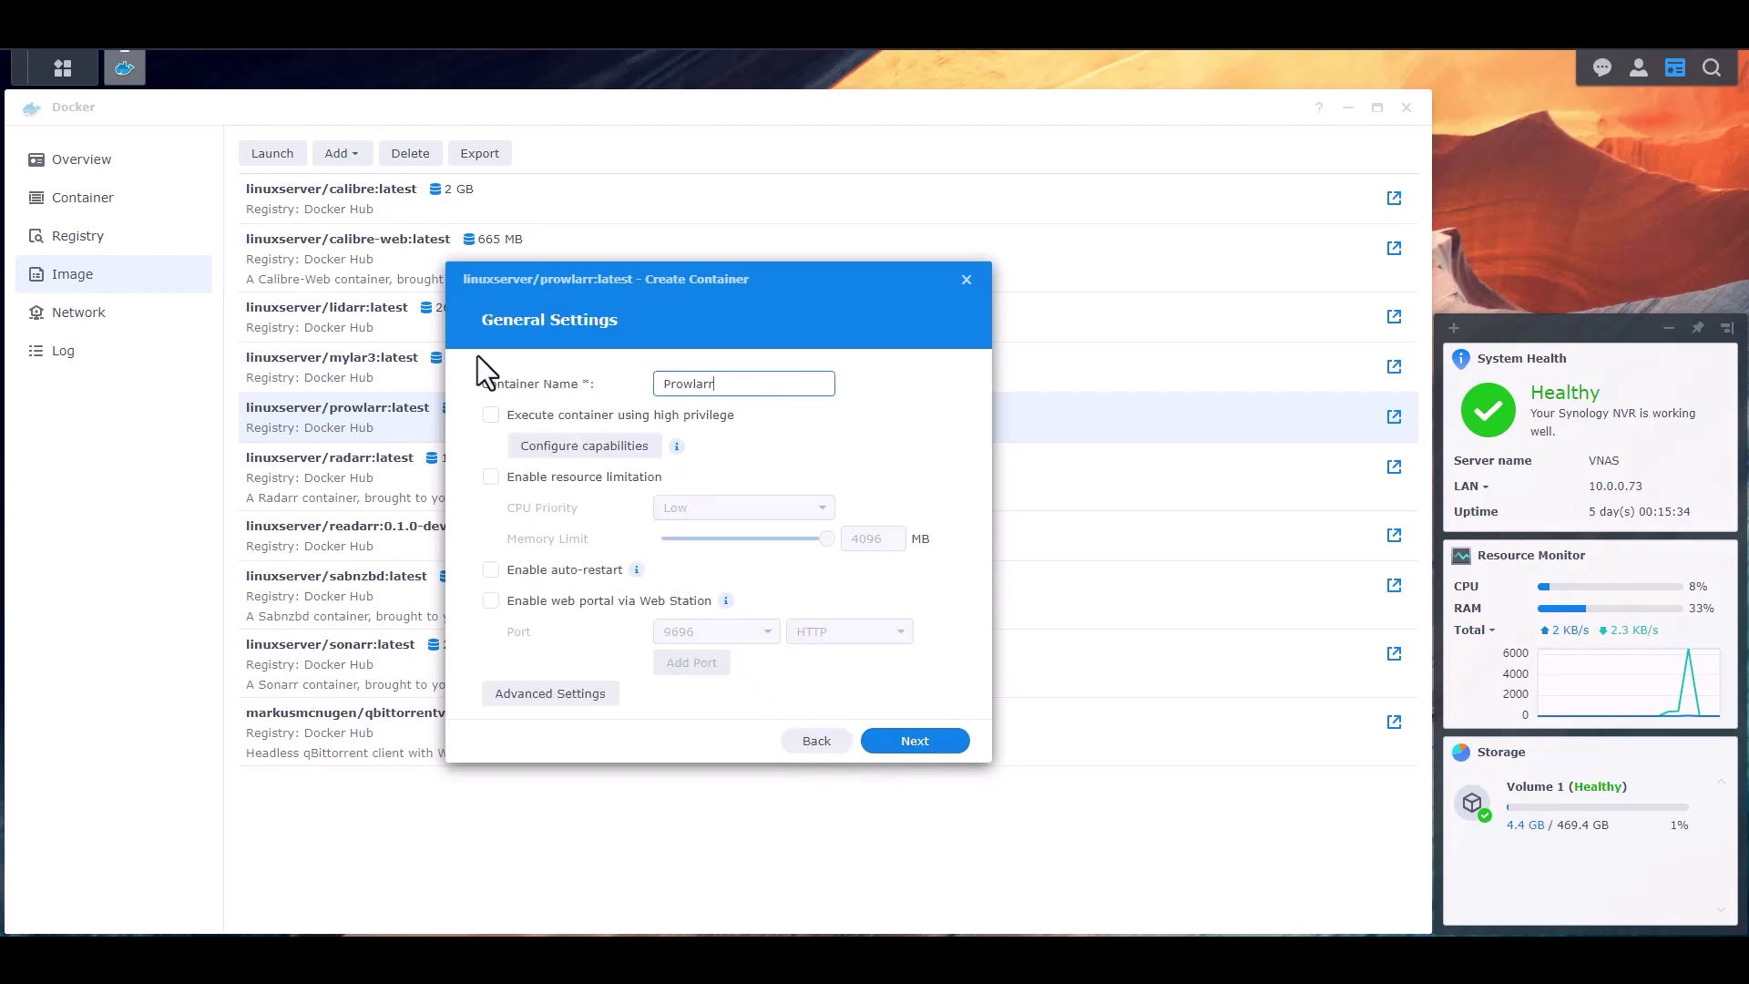
pyautogui.click(579, 477)
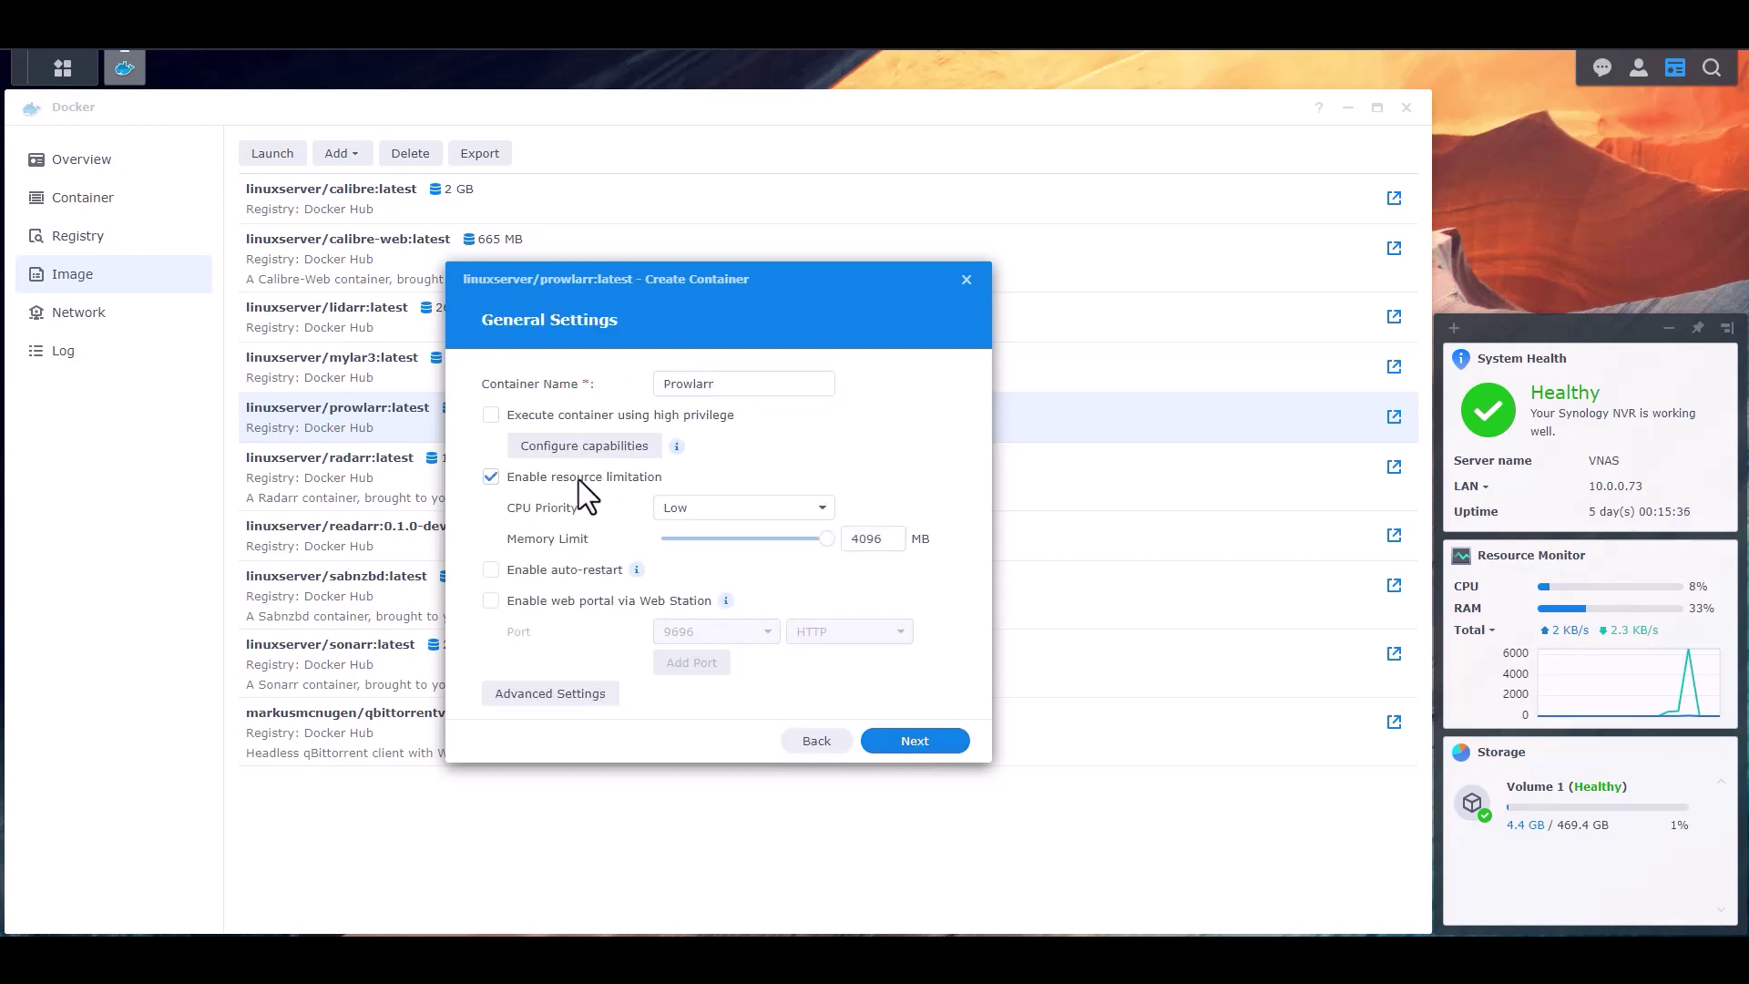
pyautogui.click(574, 569)
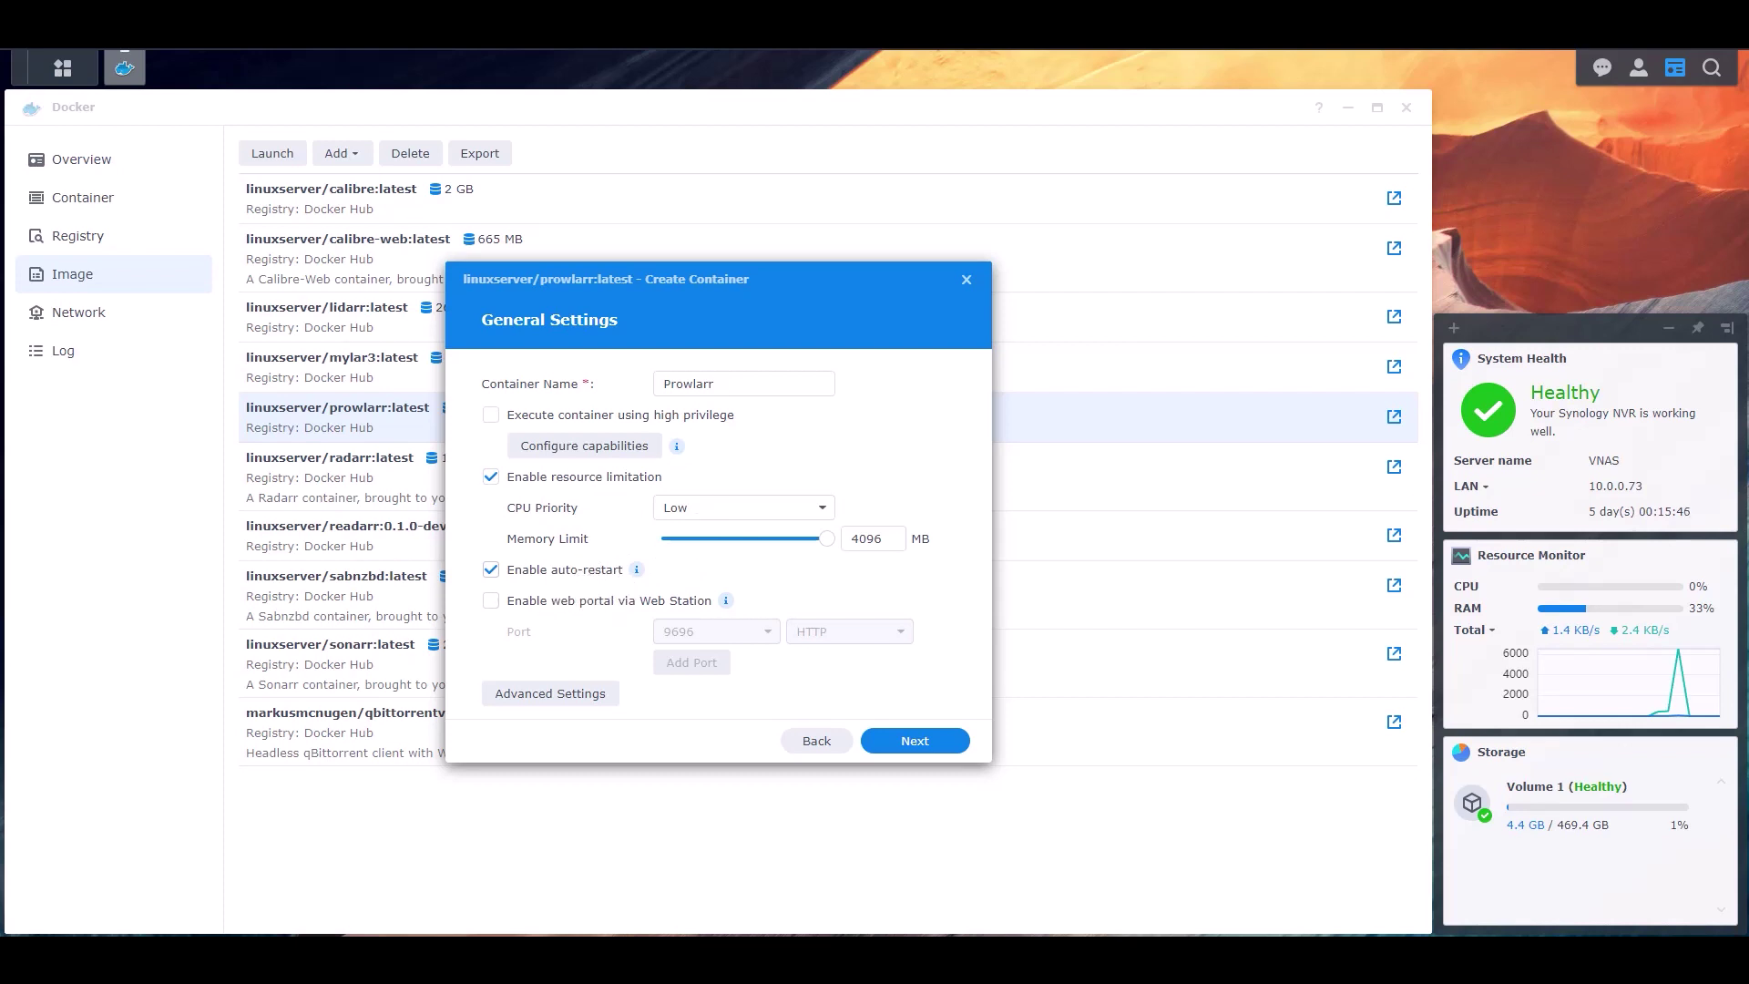
pyautogui.click(552, 694)
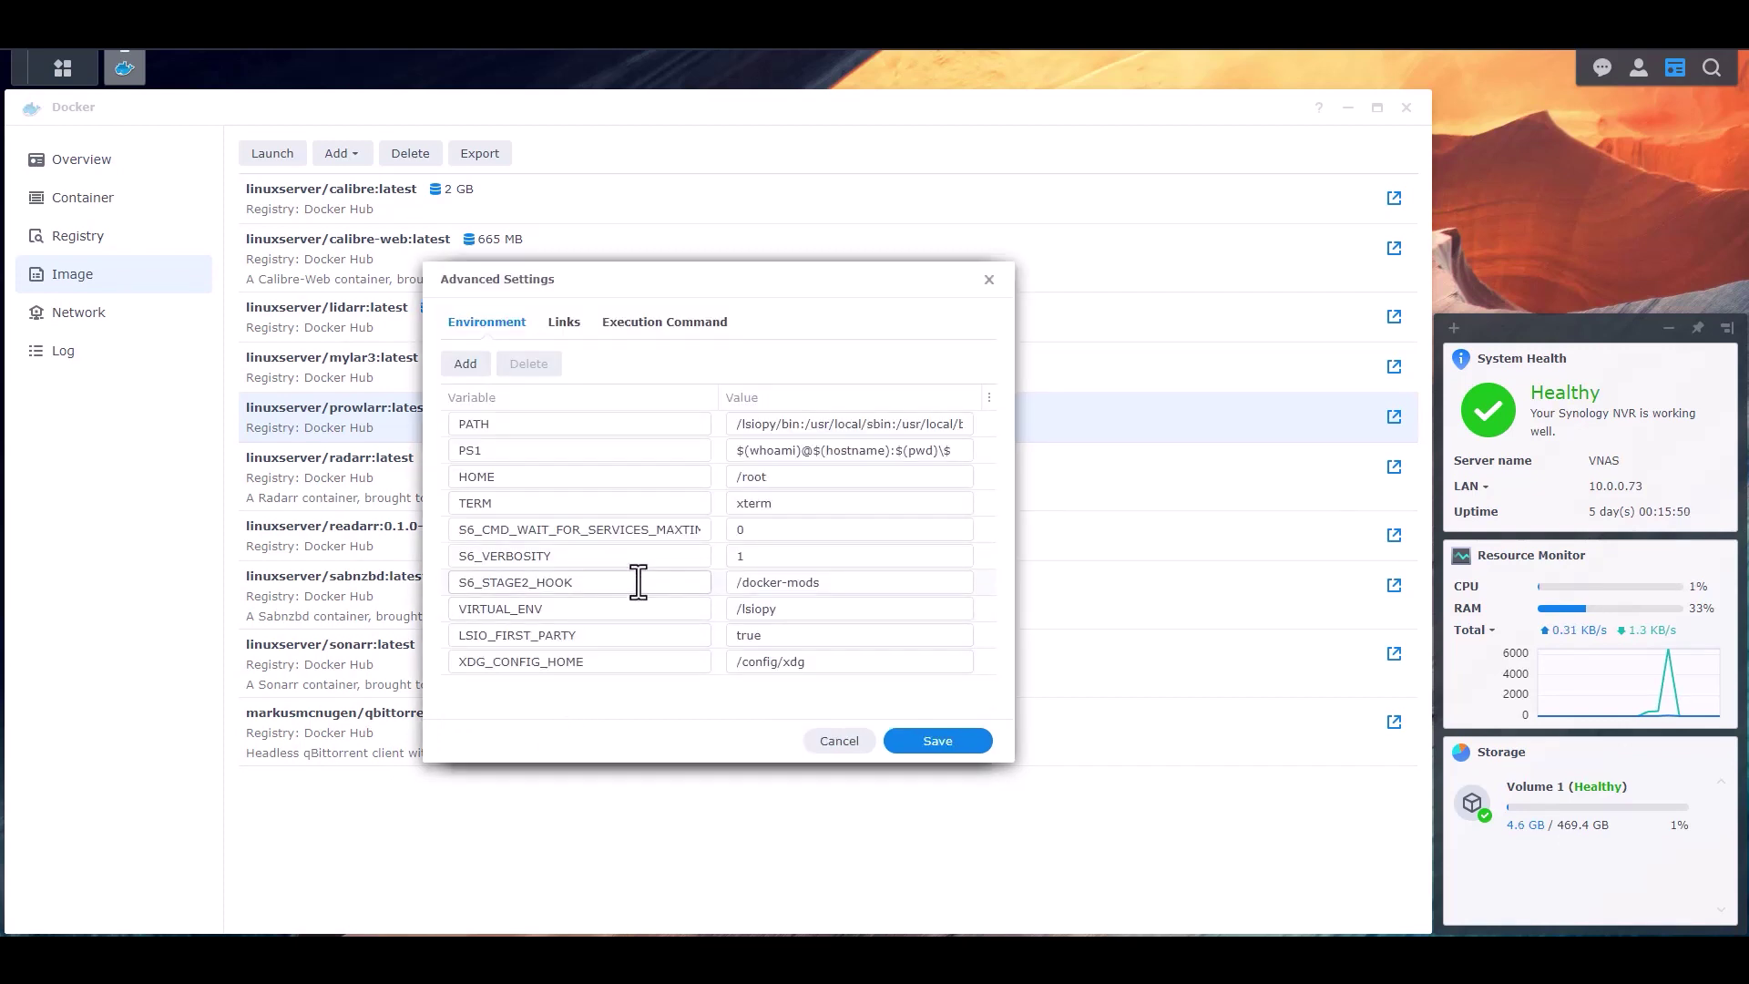
# - Add an environment variable PUID with value 1026
pyautogui.click(466, 365)
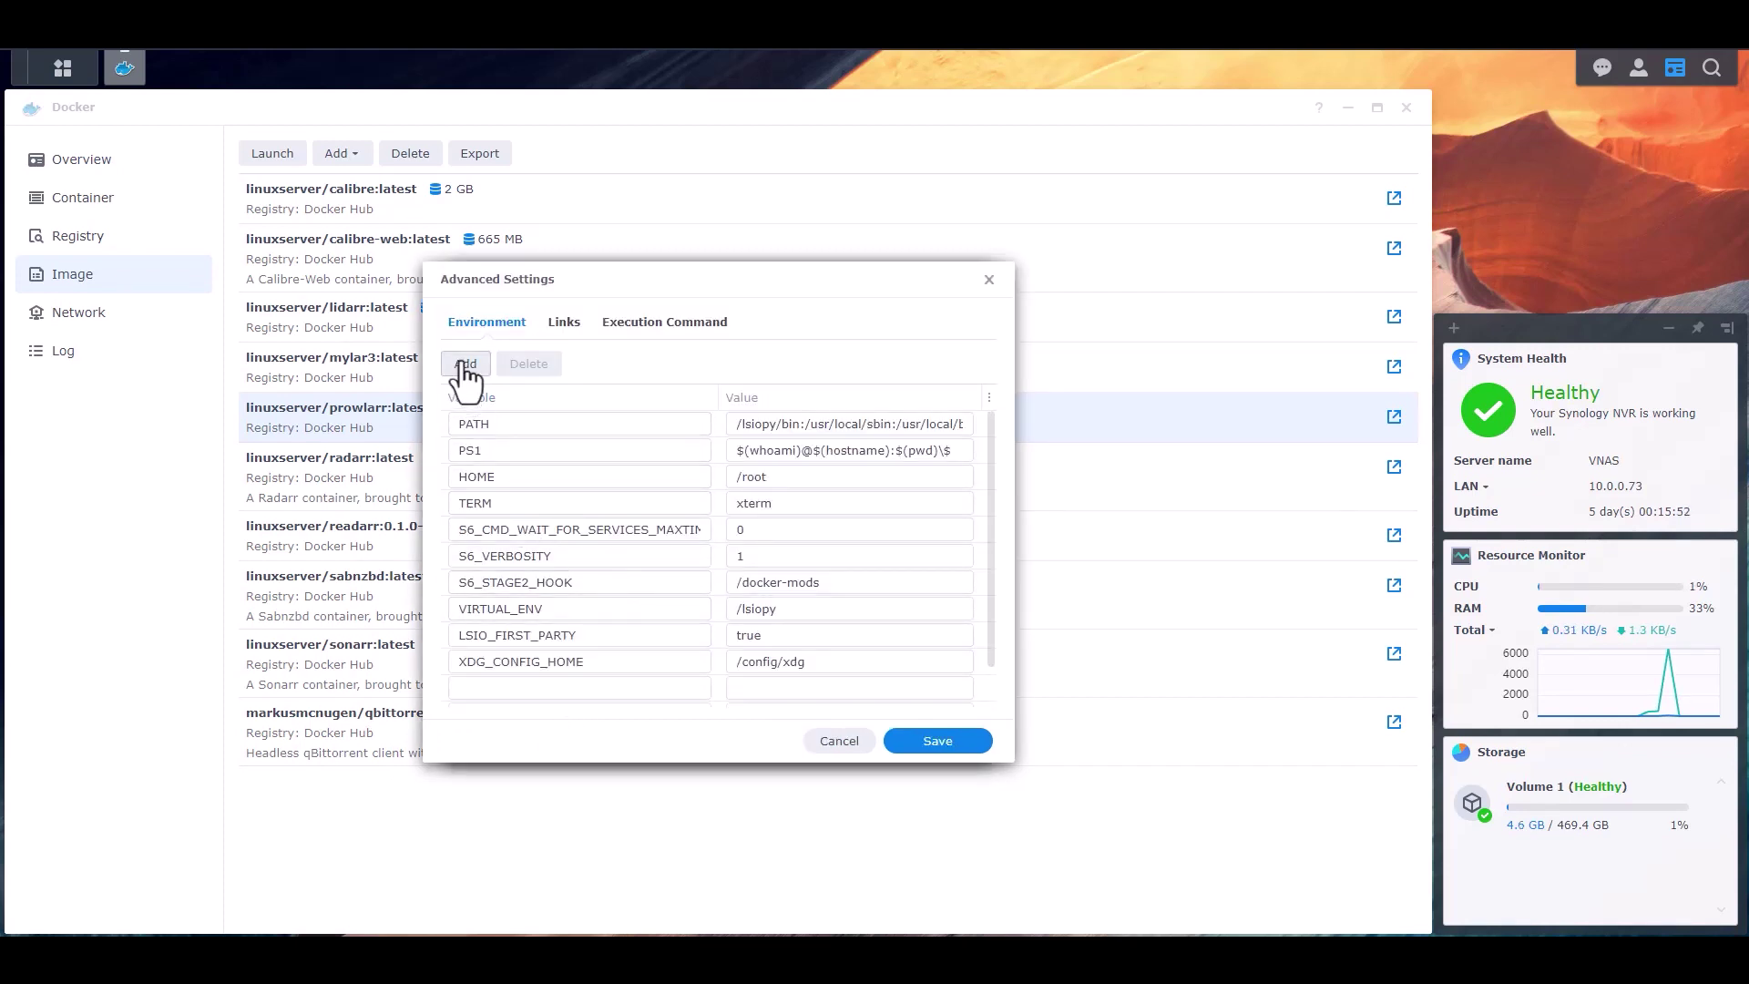
pyautogui.scroll(-1, 609, 555)
pyautogui.click(528, 641)
pyautogui.write('PUID')
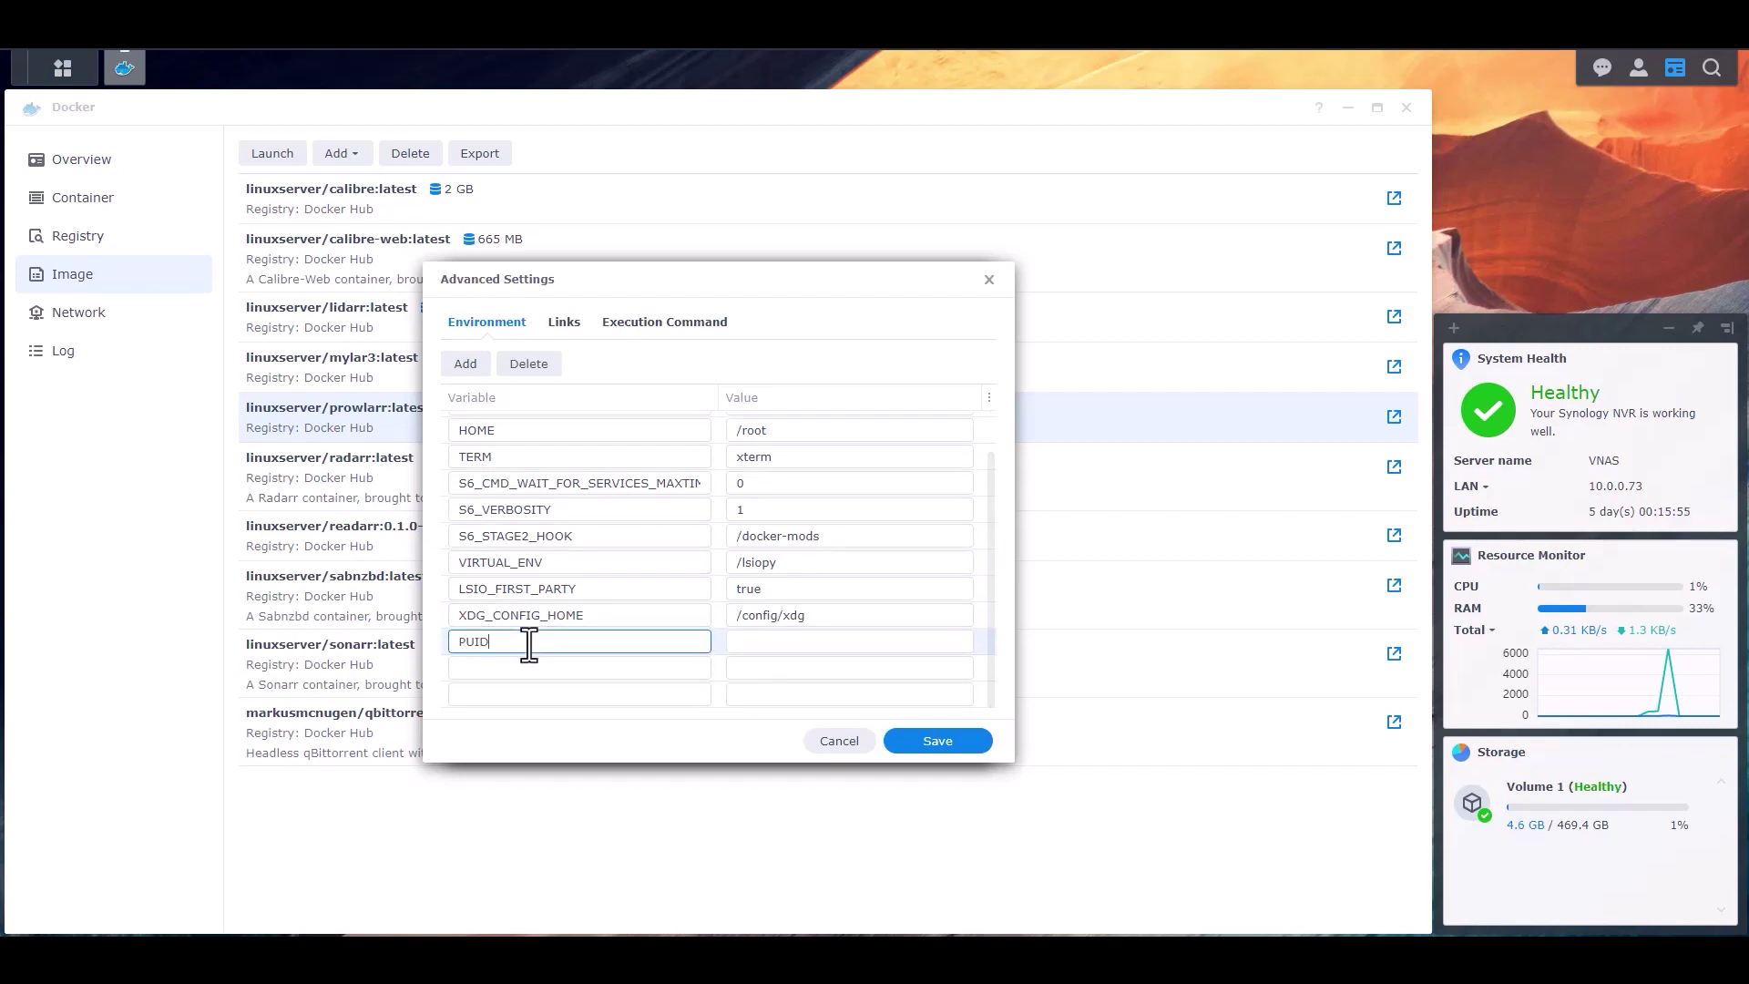
pyautogui.press('Tab')
pyautogui.write('1026')
pyautogui.press('Tab')
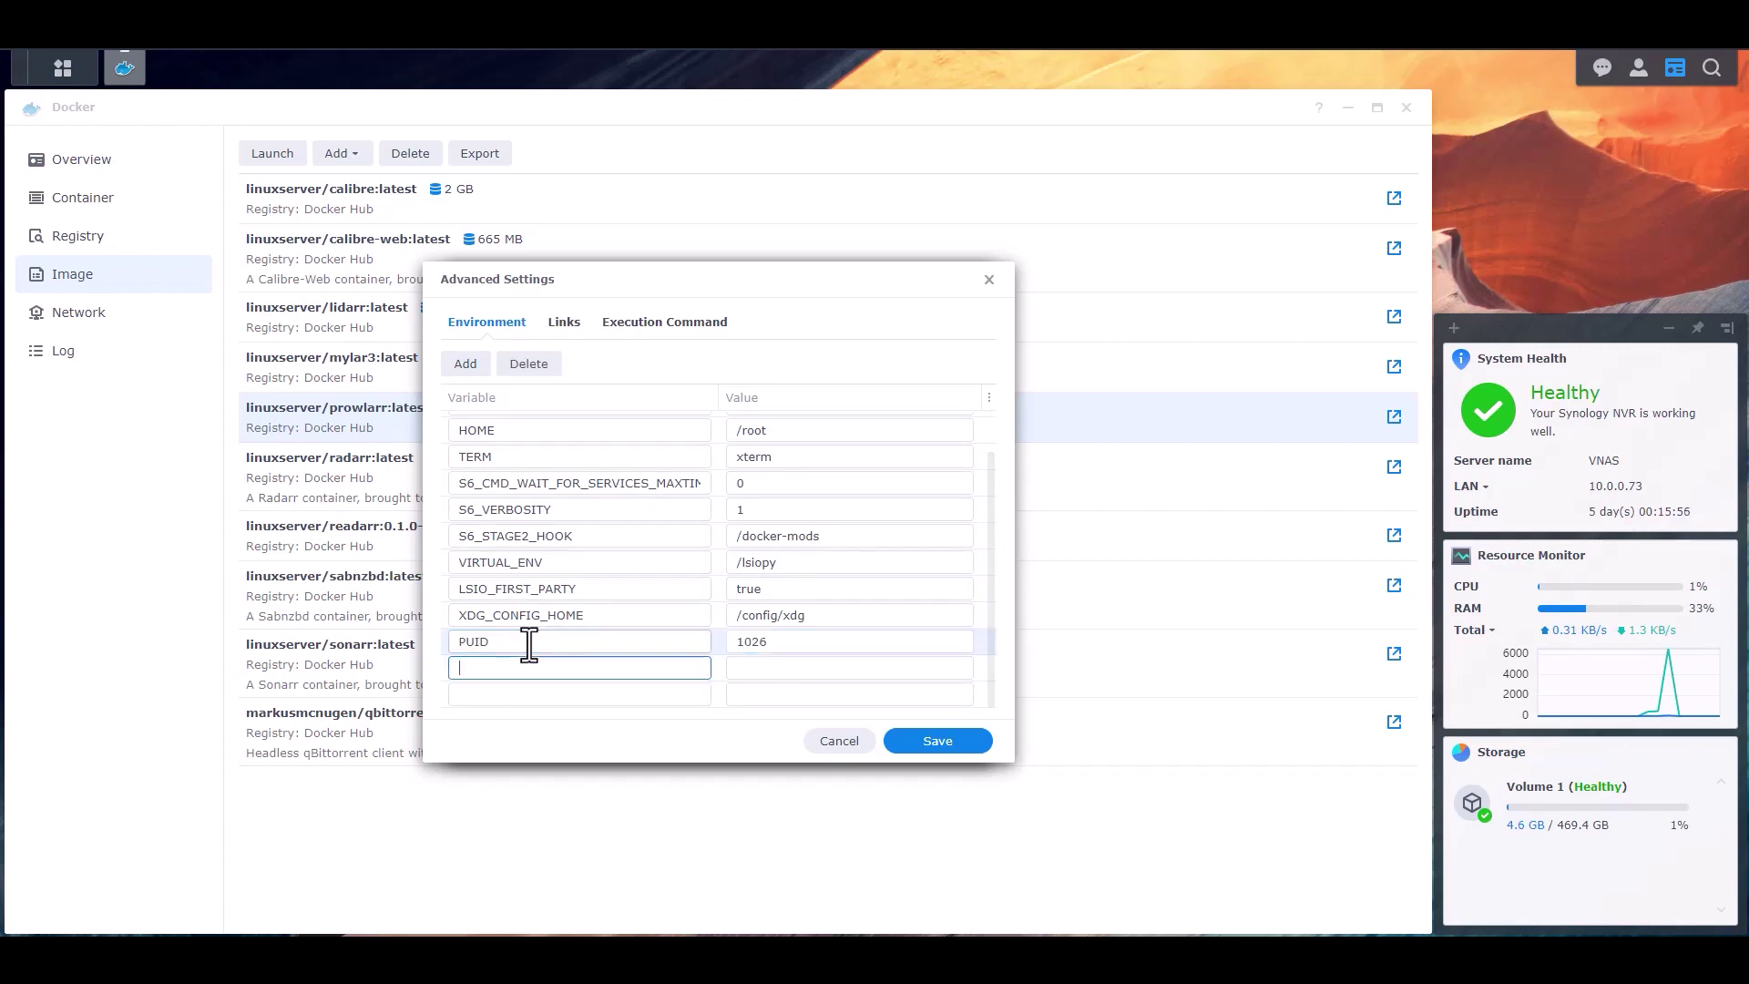
# - Add PGID=100 and TZ=America/New_York, then save the environment settings
pyautogui.write('PGID')
pyautogui.press('Tab')
pyautogui.write('100')
pyautogui.press('Tab')
pyautogui.write('TZ')
pyautogui.press('Tab')
pyautogui.write('America/N')
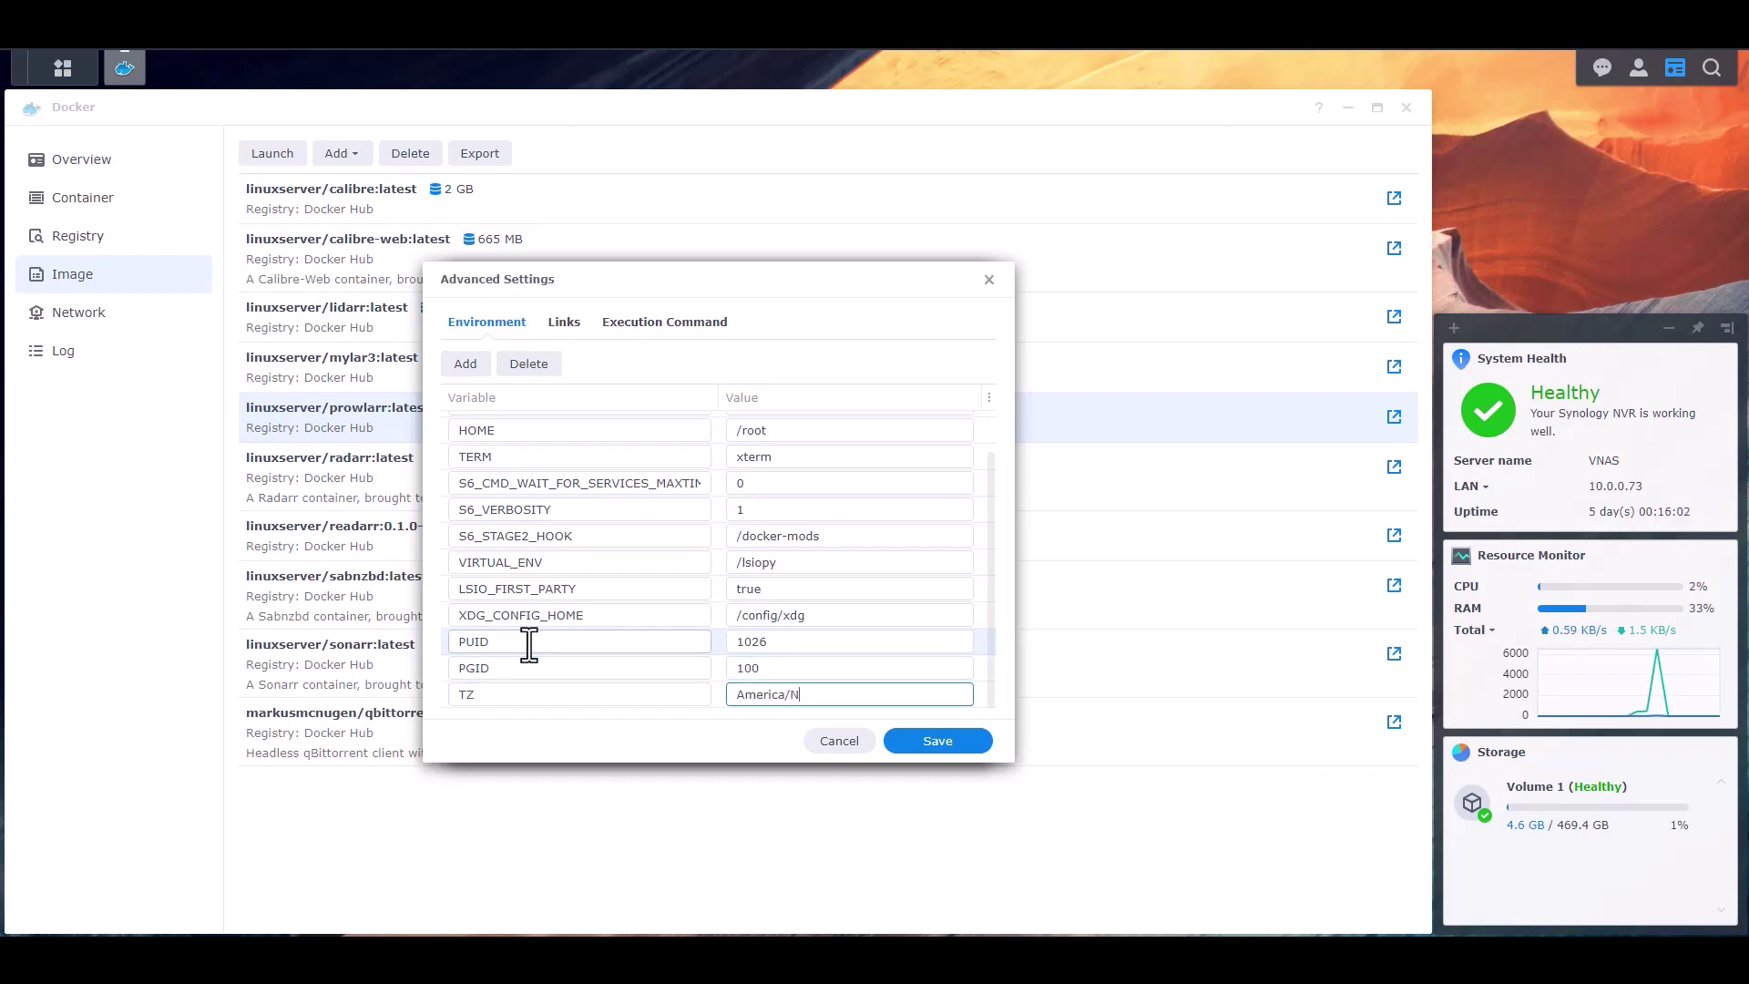
pyautogui.write('ew_York')
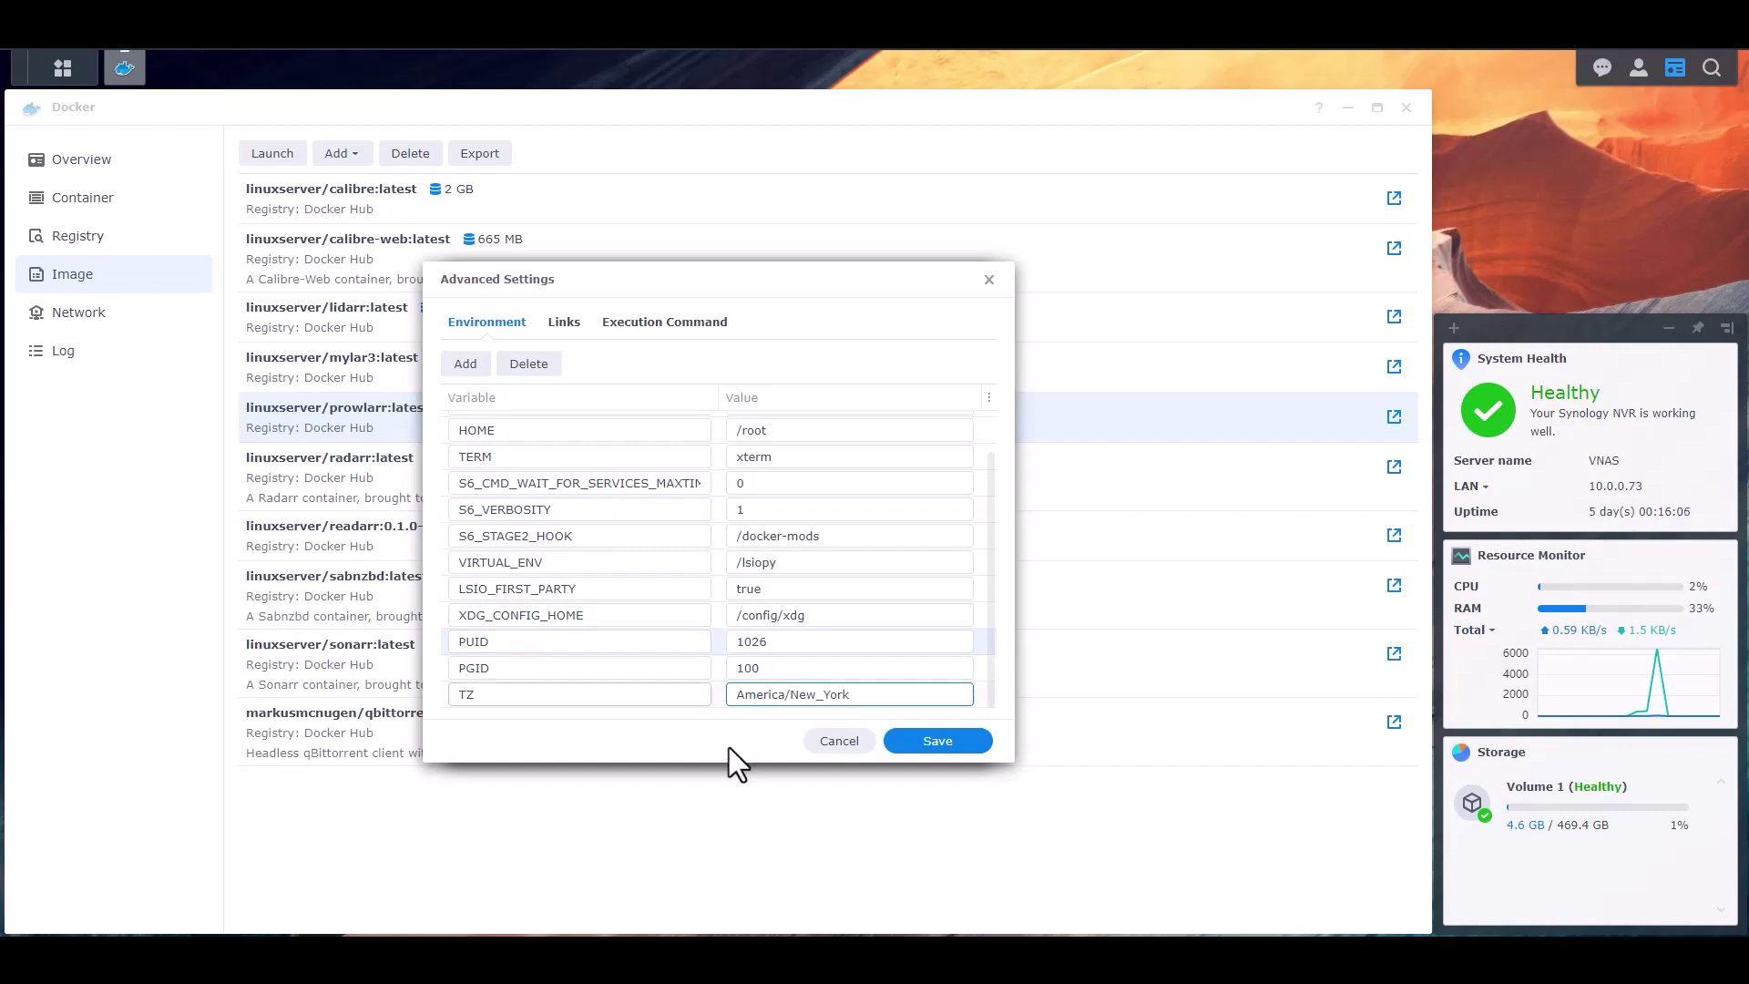
pyautogui.click(927, 742)
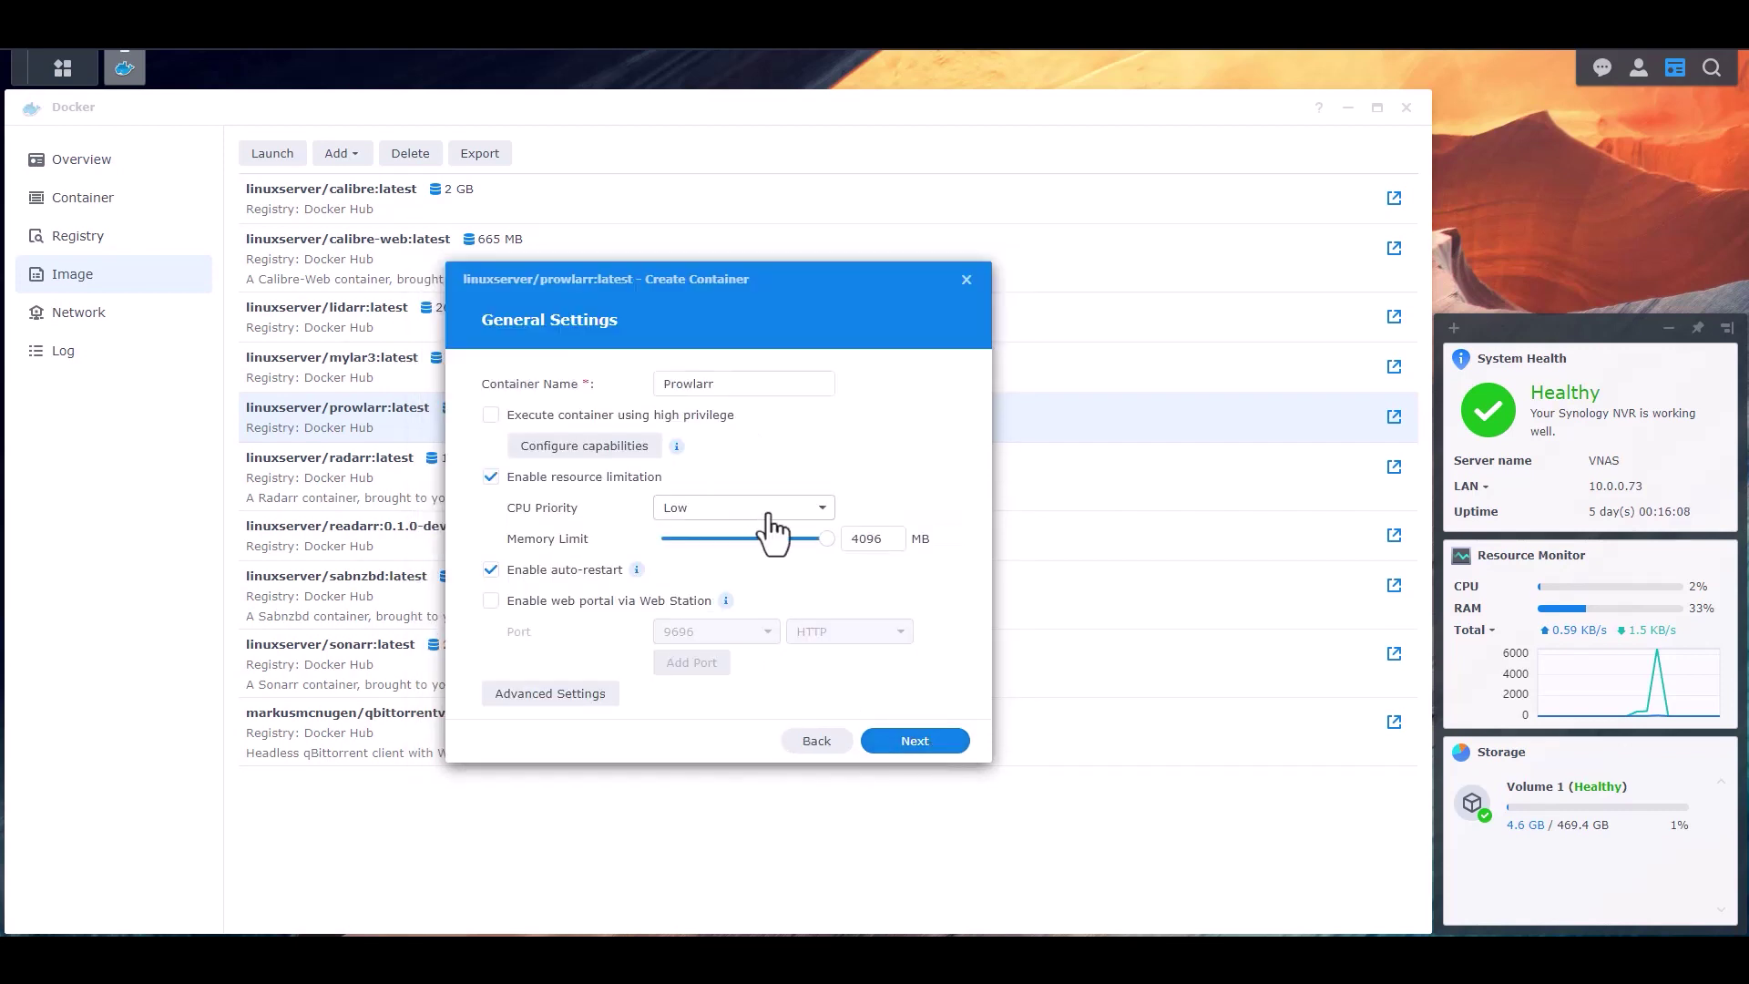
# - Set local port 8087 for container port 9696 in Port Settings
pyautogui.click(918, 745)
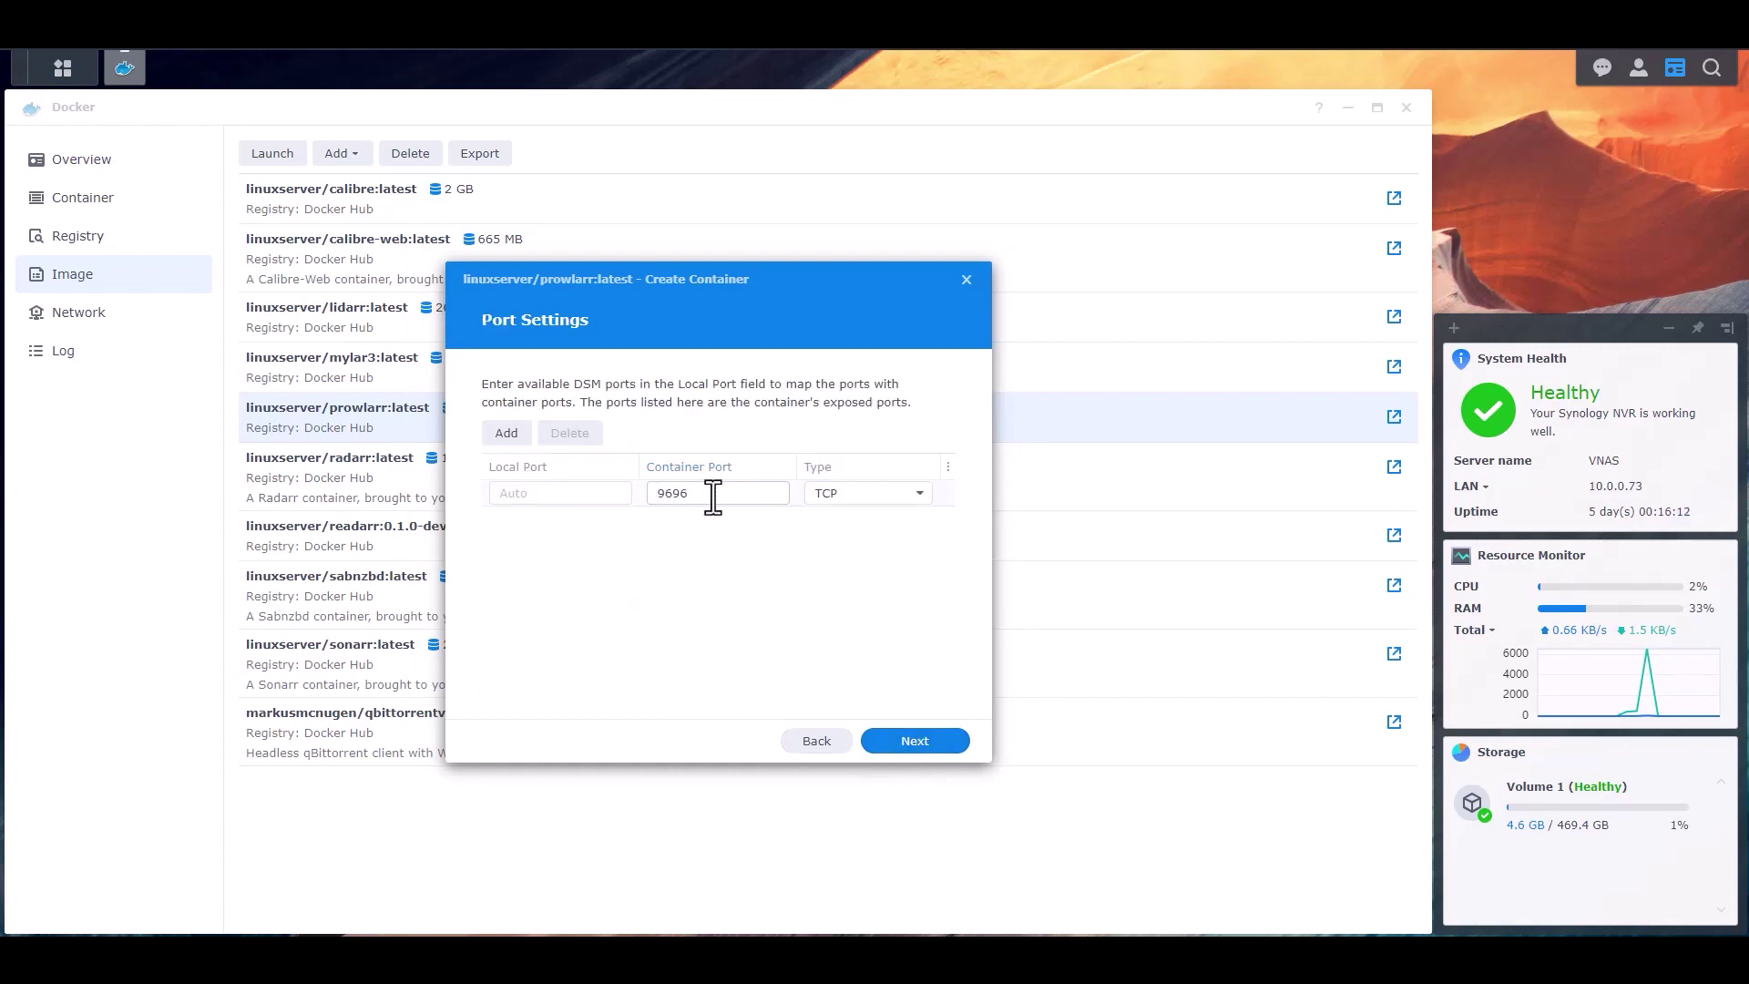
pyautogui.click(582, 495)
pyautogui.write('8087')
pyautogui.click(692, 574)
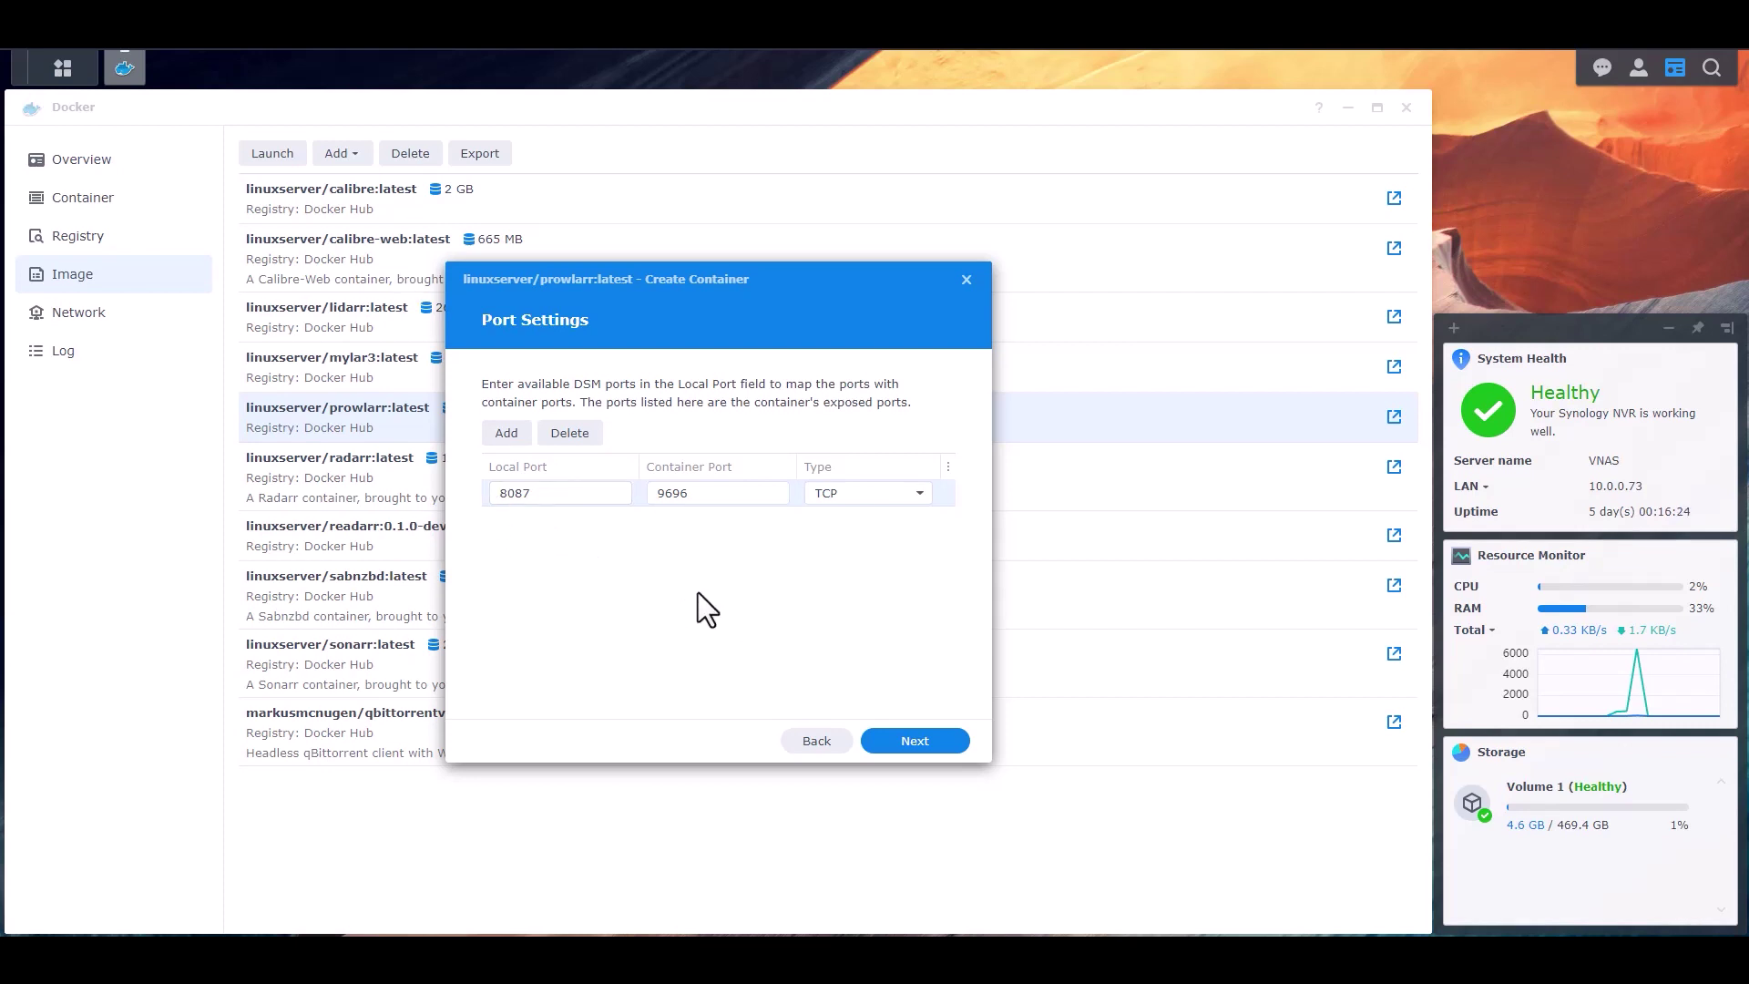
pyautogui.click(549, 497)
pyautogui.click(922, 744)
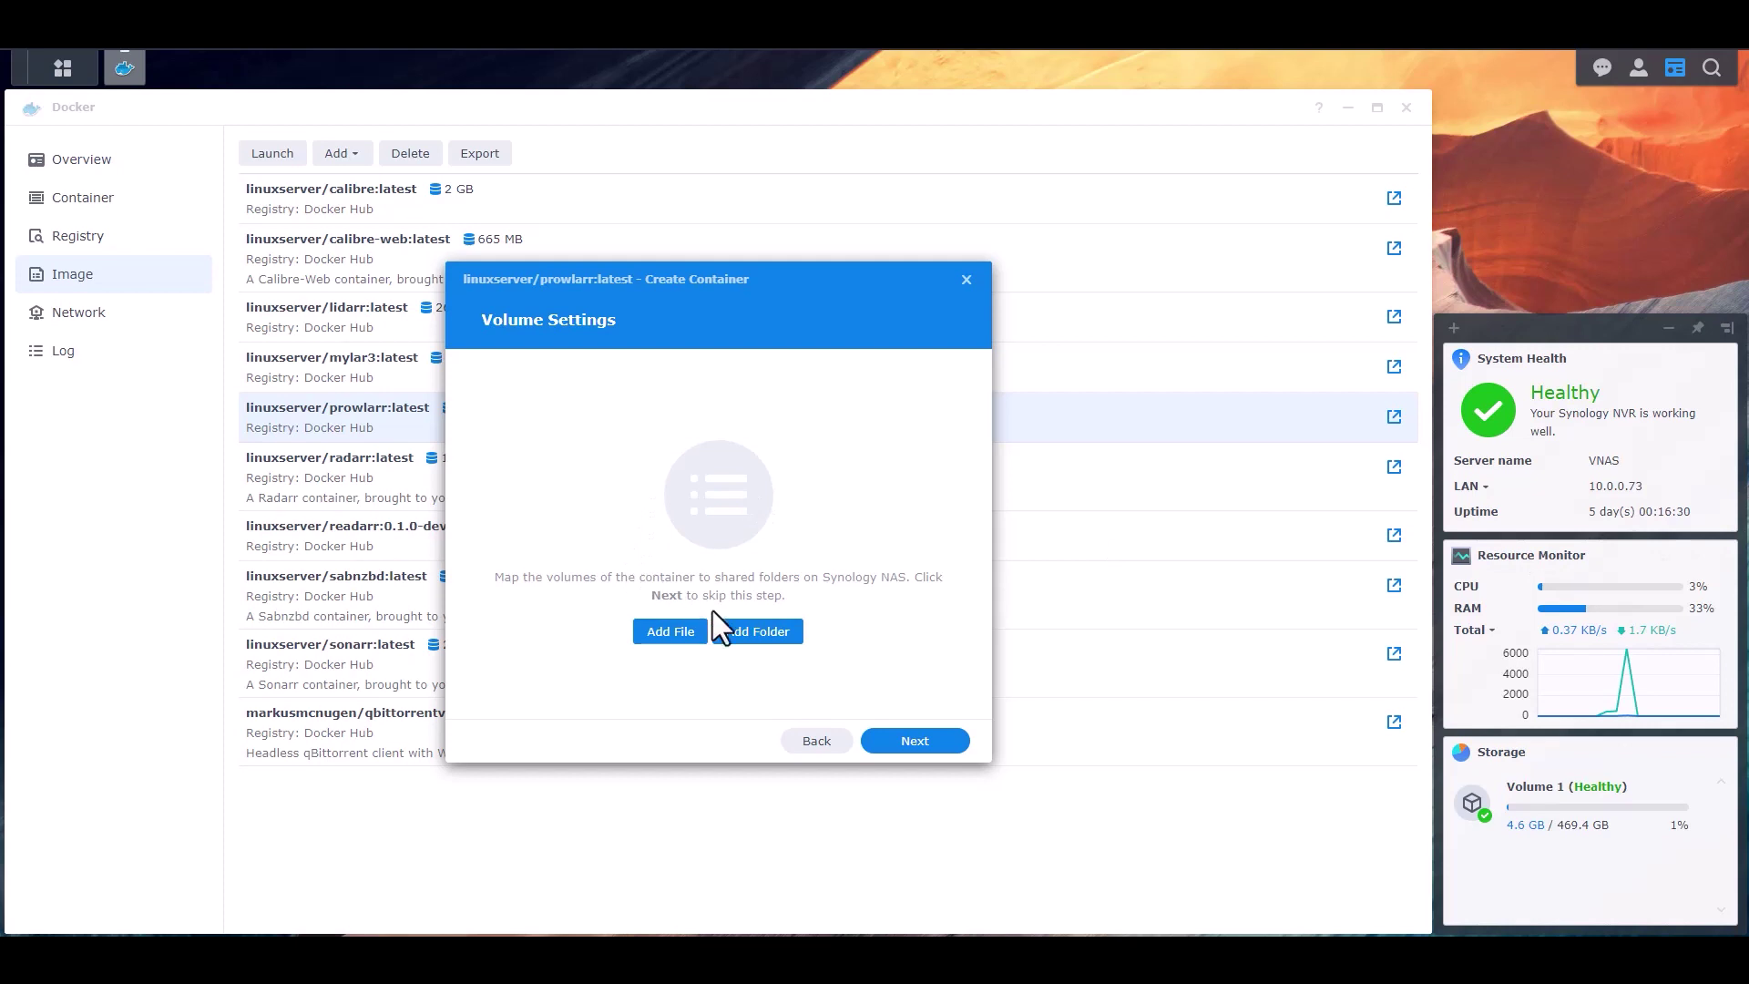
# - Create a 'Prowlarr' folder under docker/Configs and select it as the volume
pyautogui.click(763, 635)
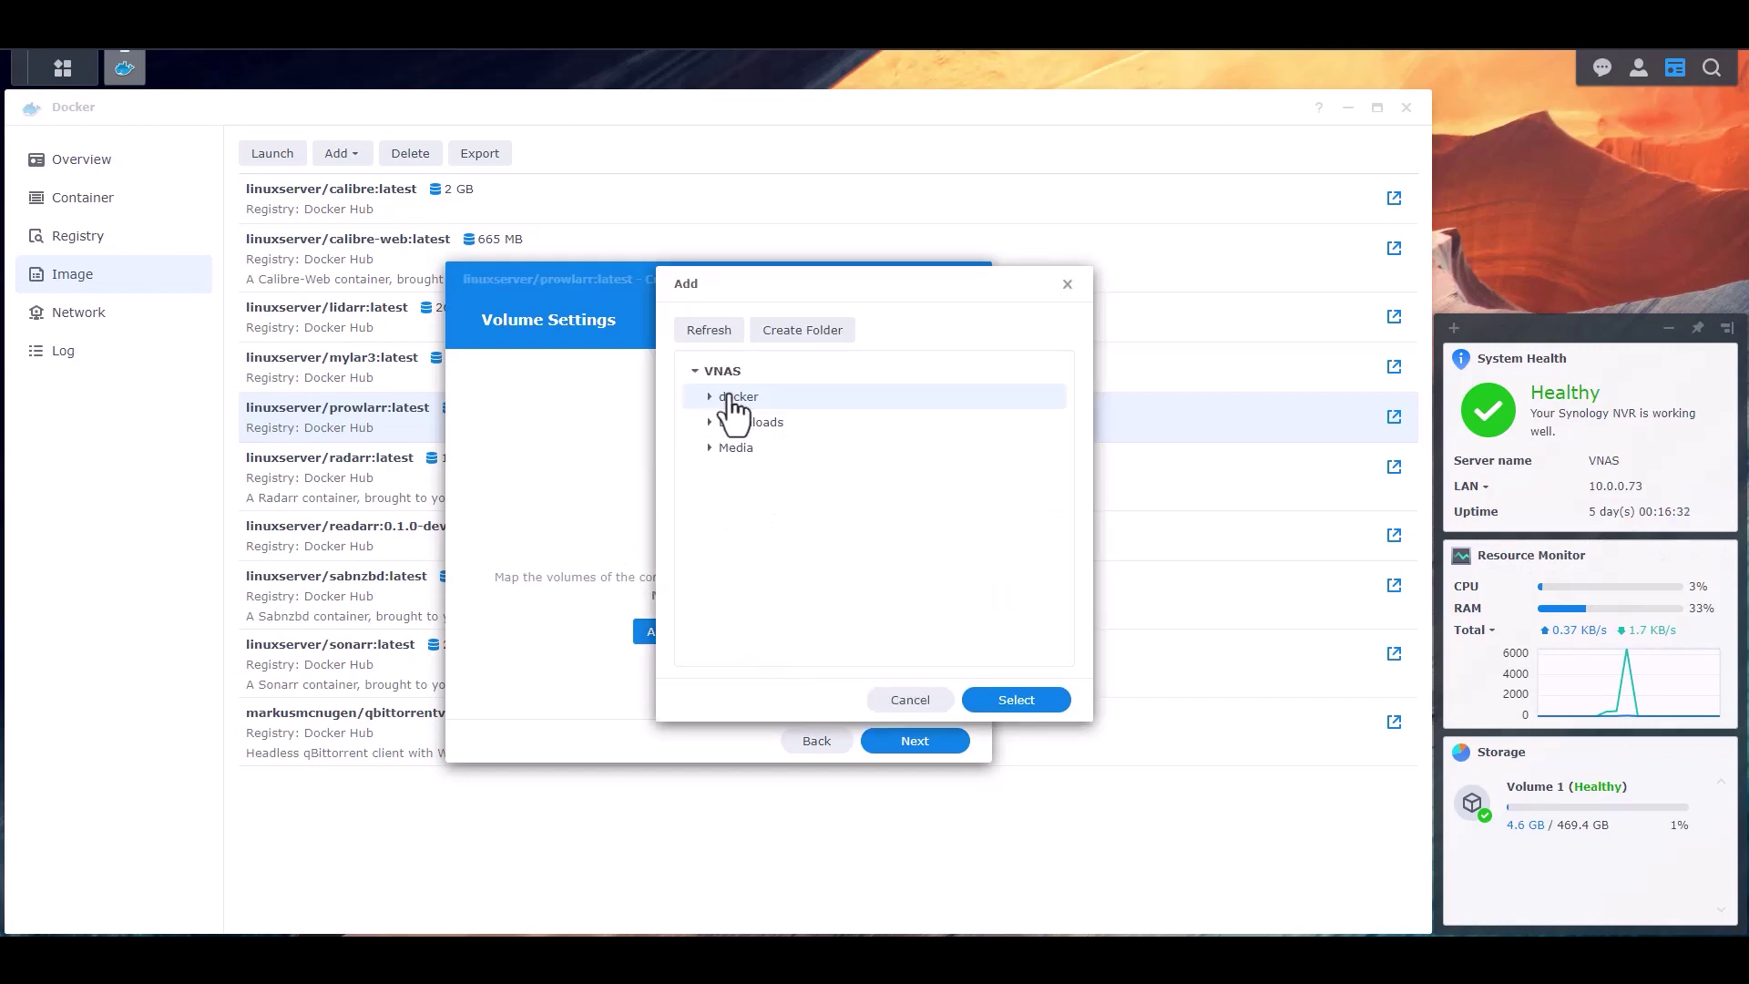
pyautogui.click(711, 398)
pyautogui.click(724, 421)
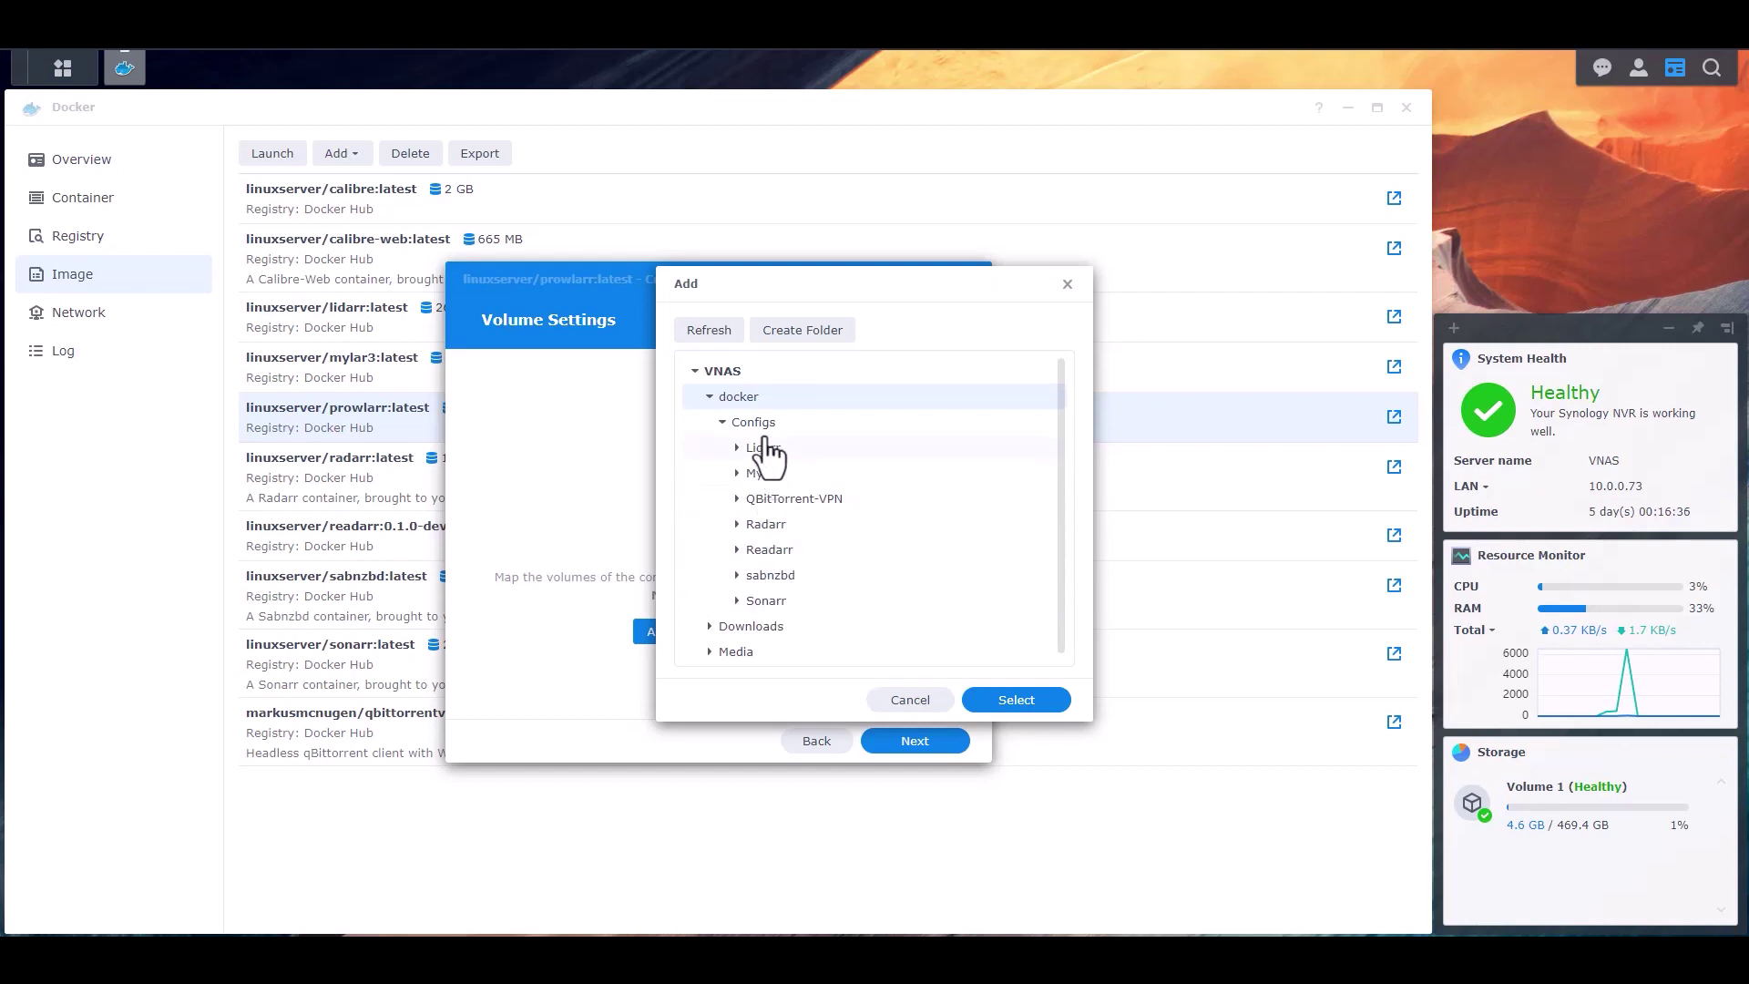
pyautogui.click(756, 423)
pyautogui.click(801, 333)
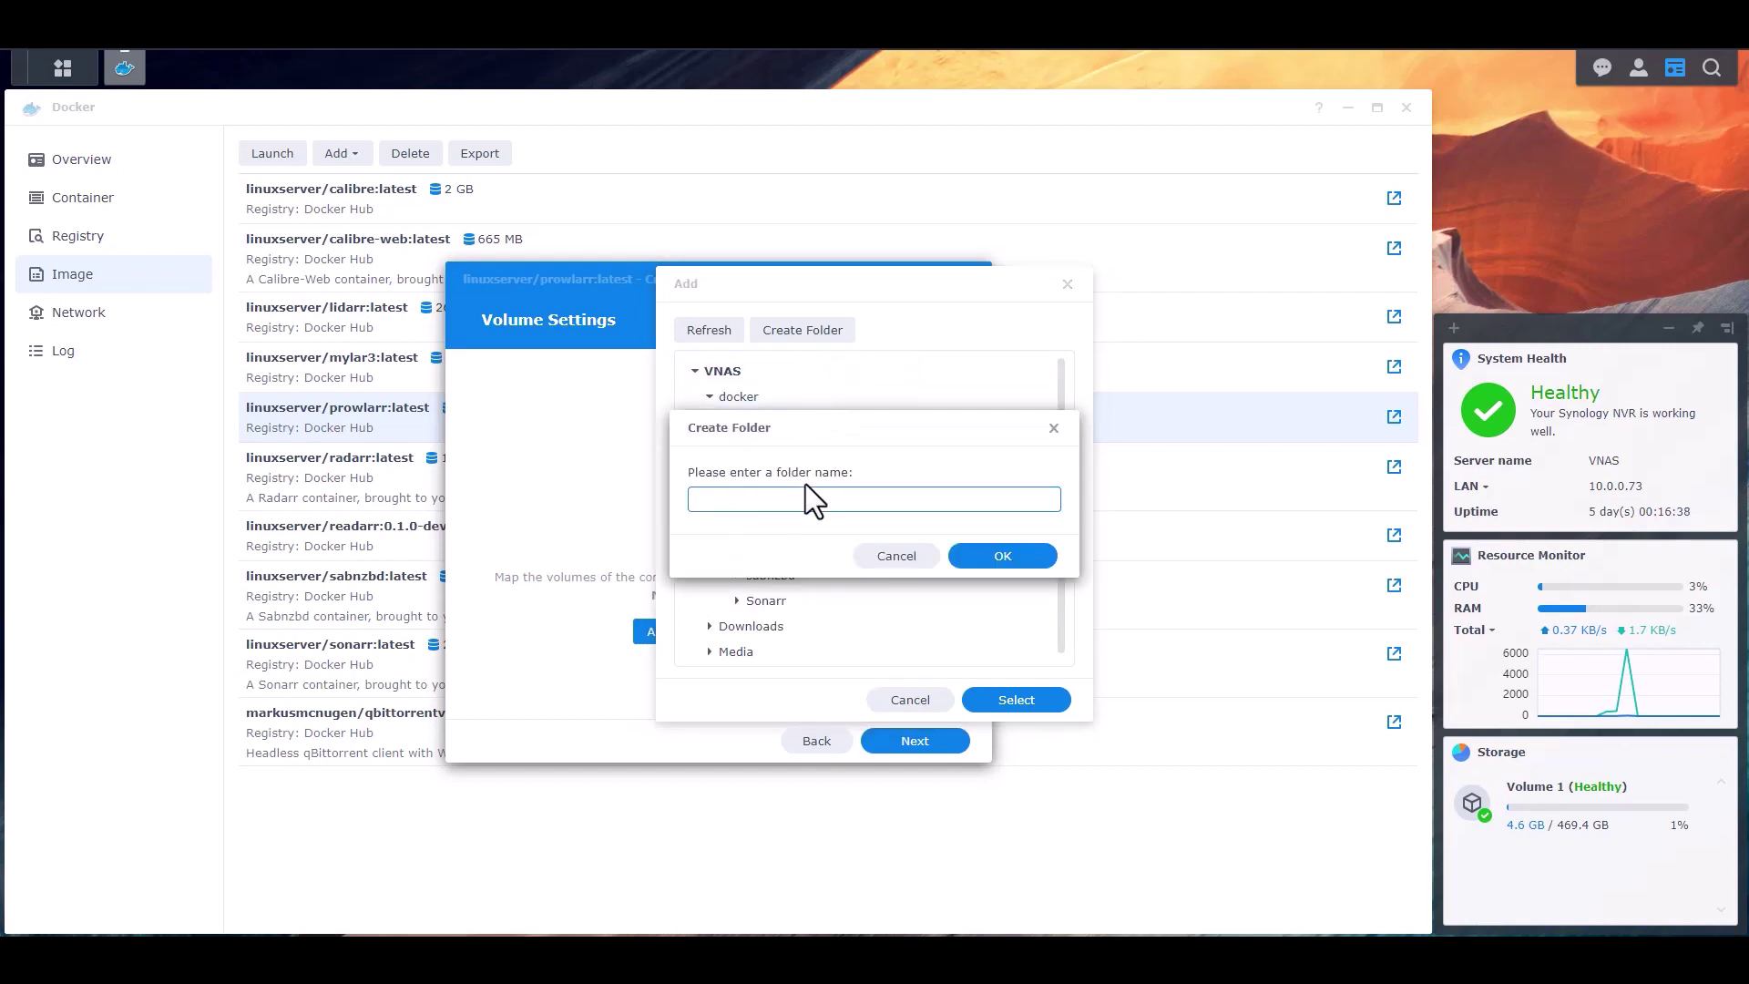
pyautogui.write('Prowlarr')
pyautogui.click(1033, 558)
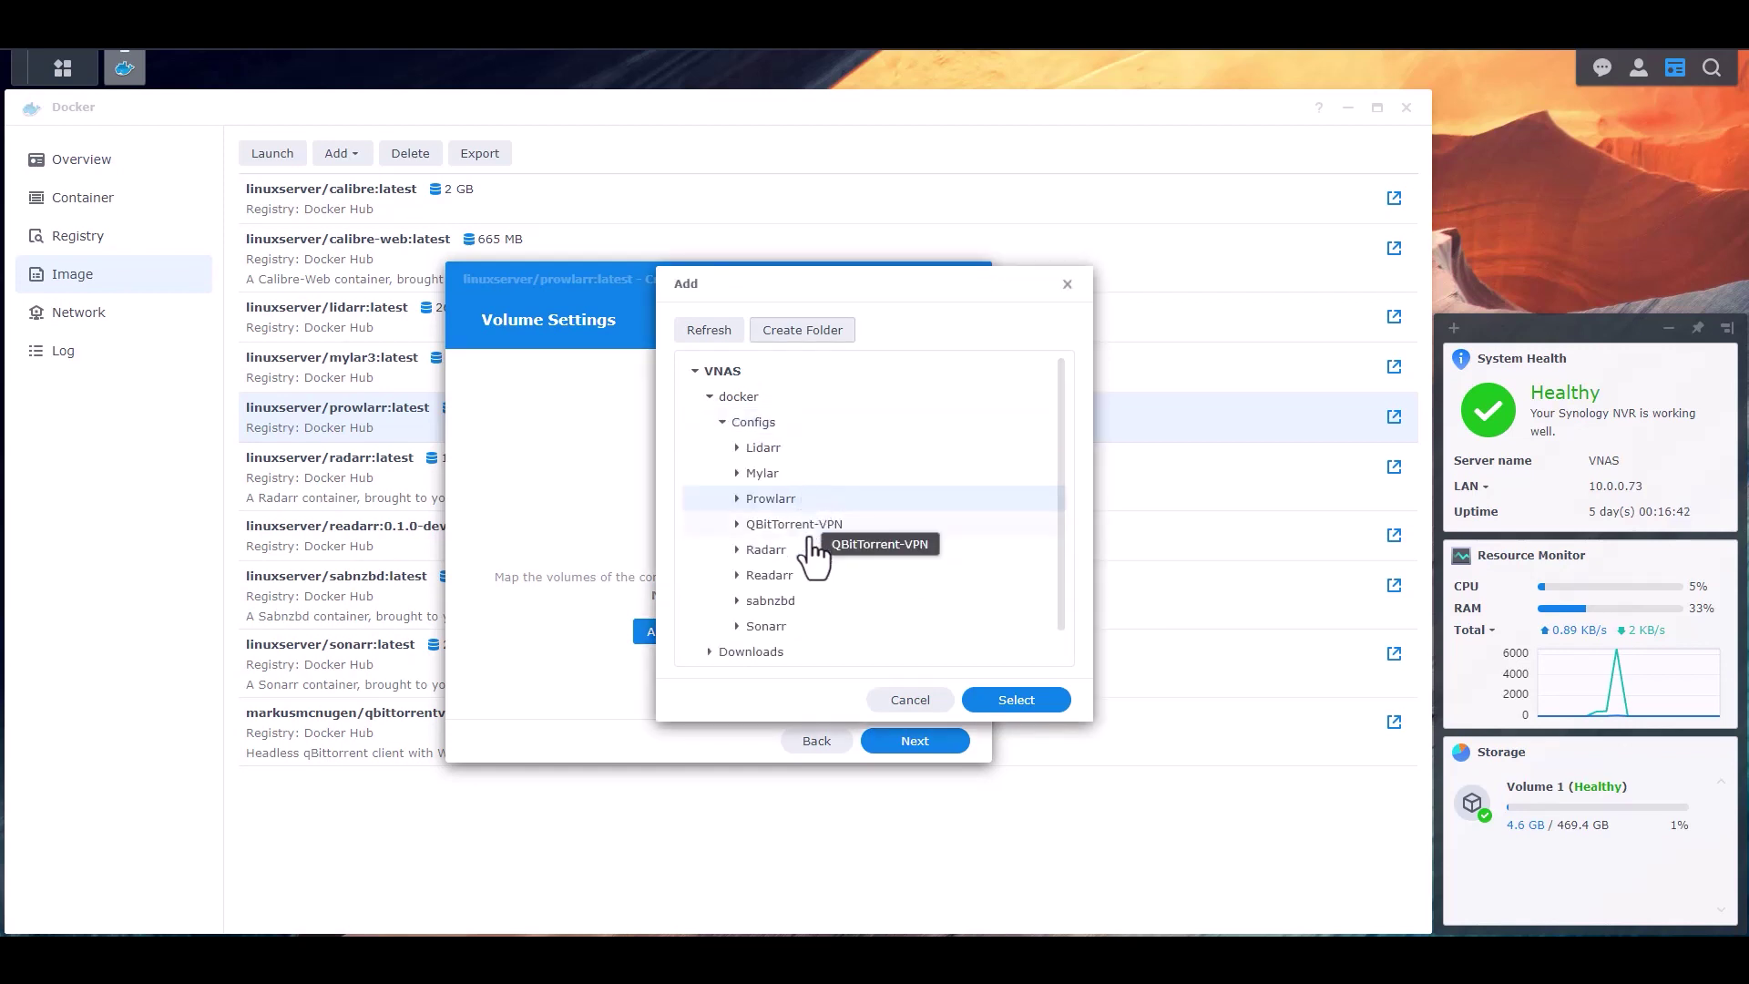
pyautogui.click(1016, 700)
# - Set the folder's mount path to /config and continue to the summary
pyautogui.click(702, 480)
pyautogui.write('/i')
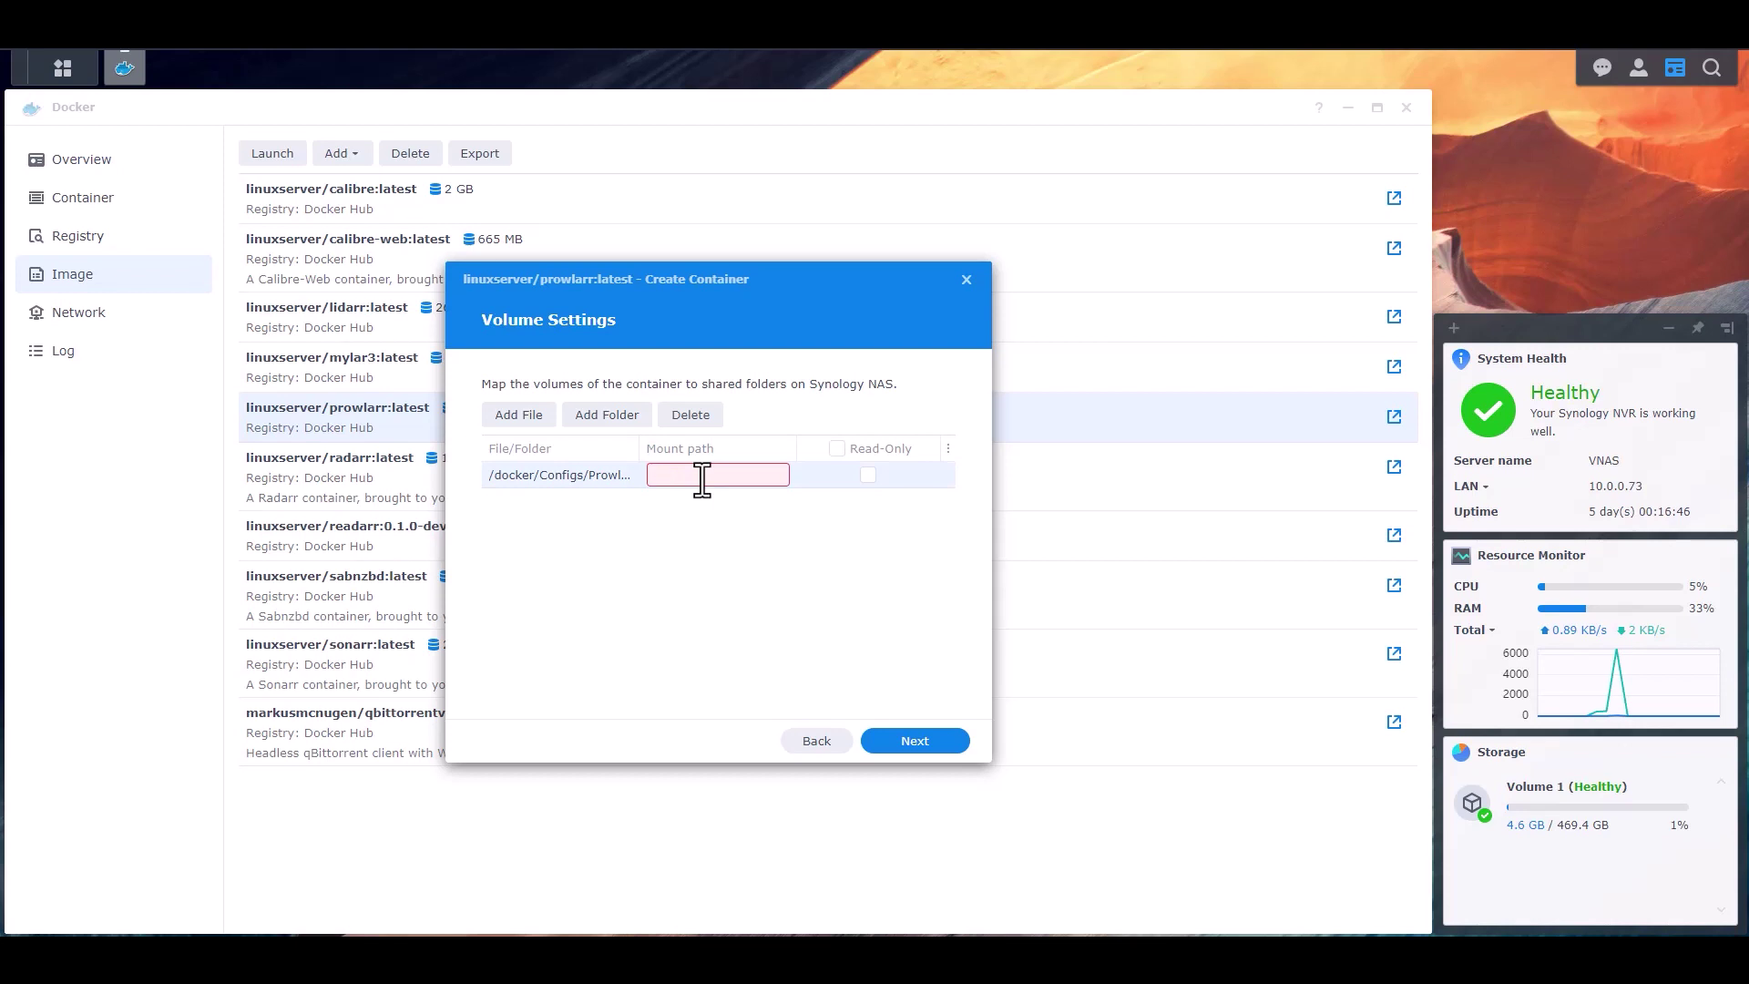
pyautogui.write('/config')
pyautogui.click(714, 539)
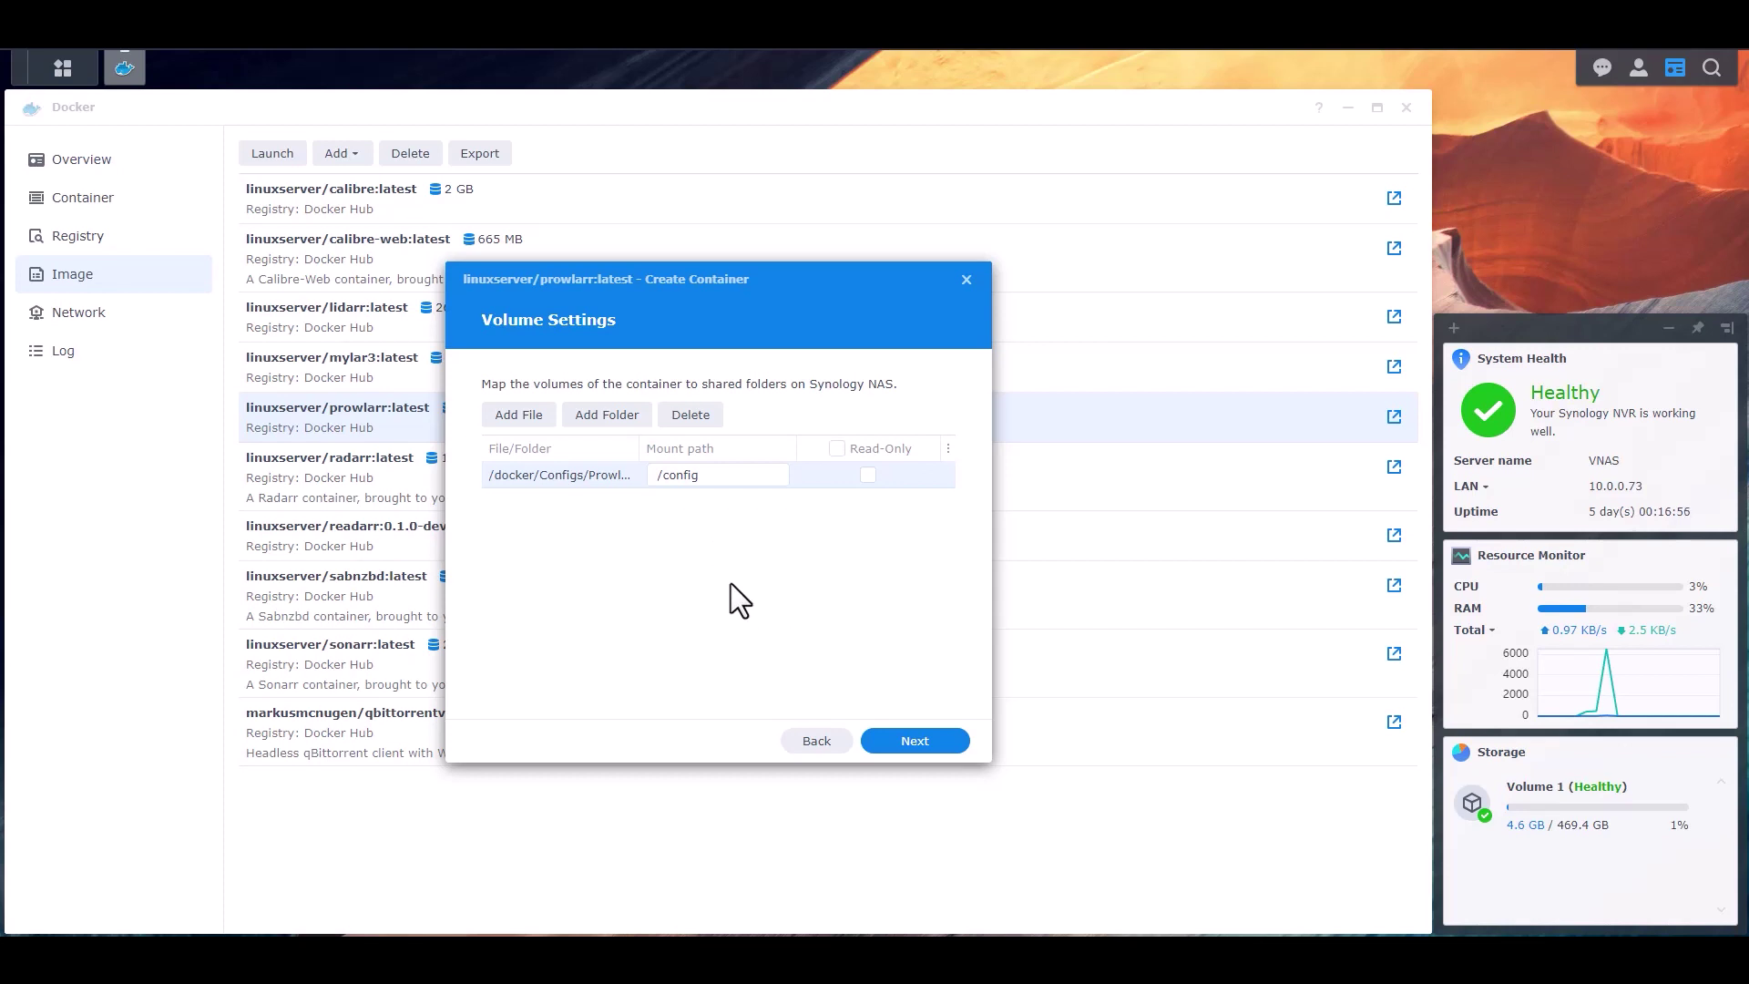
pyautogui.click(921, 741)
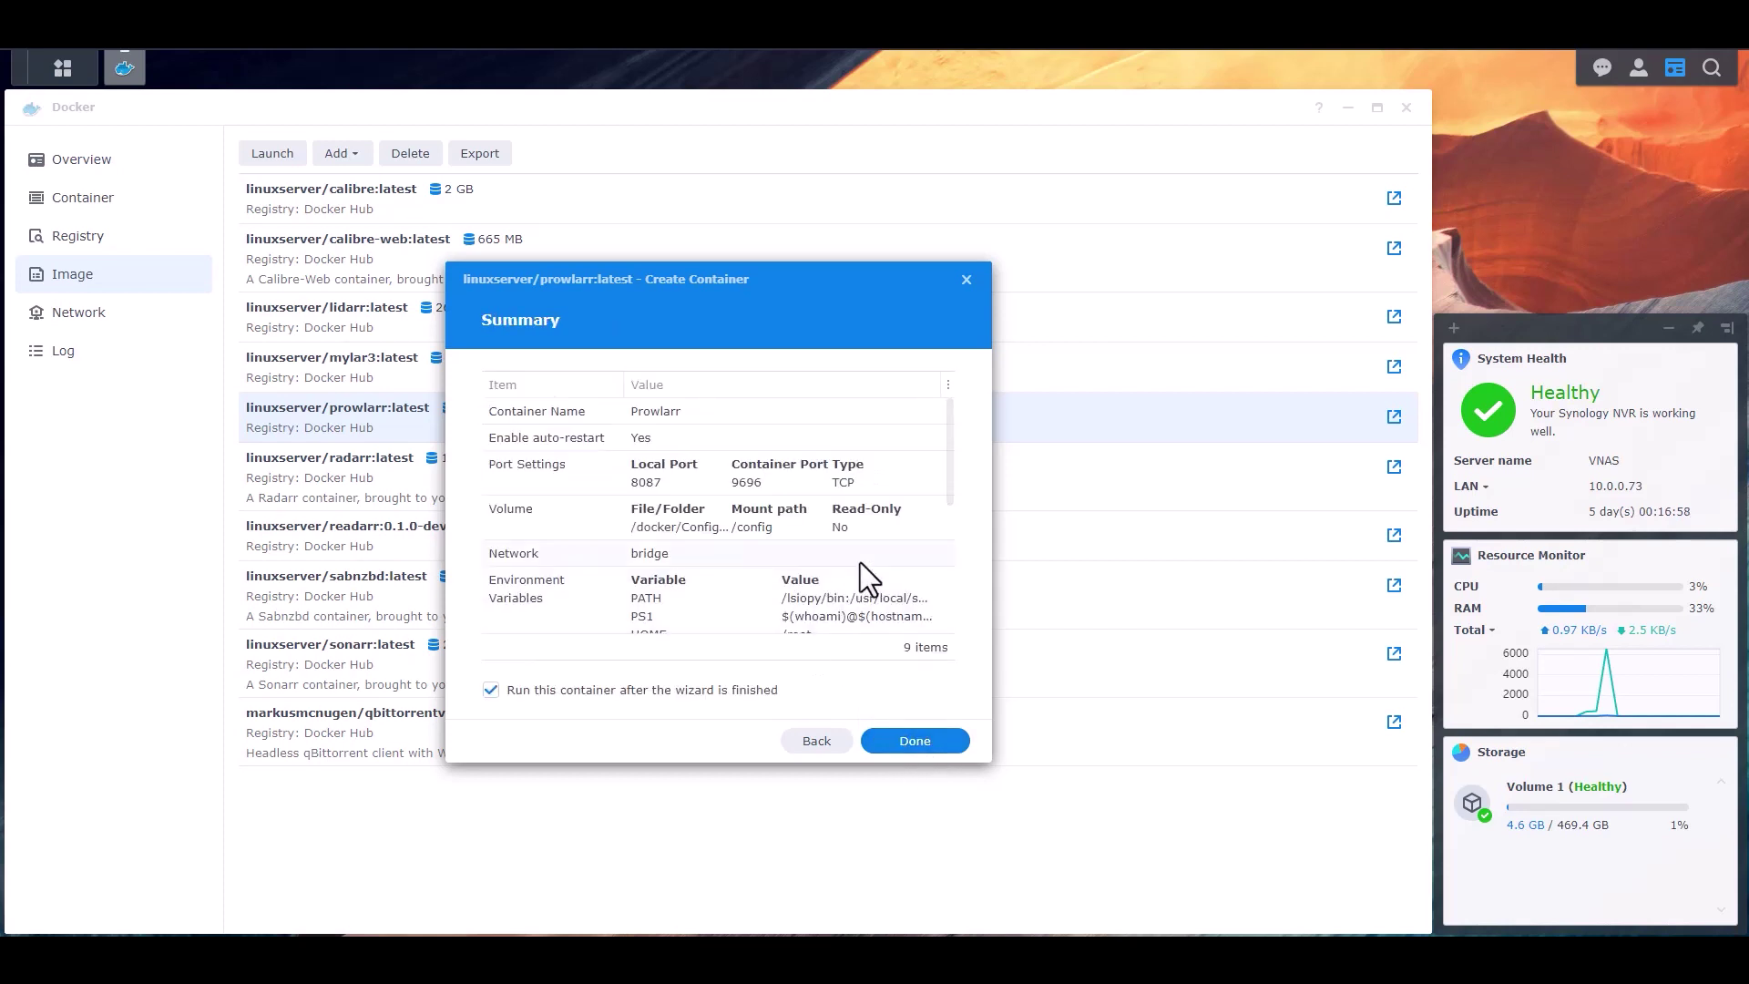
# - Review the Prowlarr summary and finish with 'Run this container after the wizard' kept on
pyautogui.scroll(-5, 857, 574)
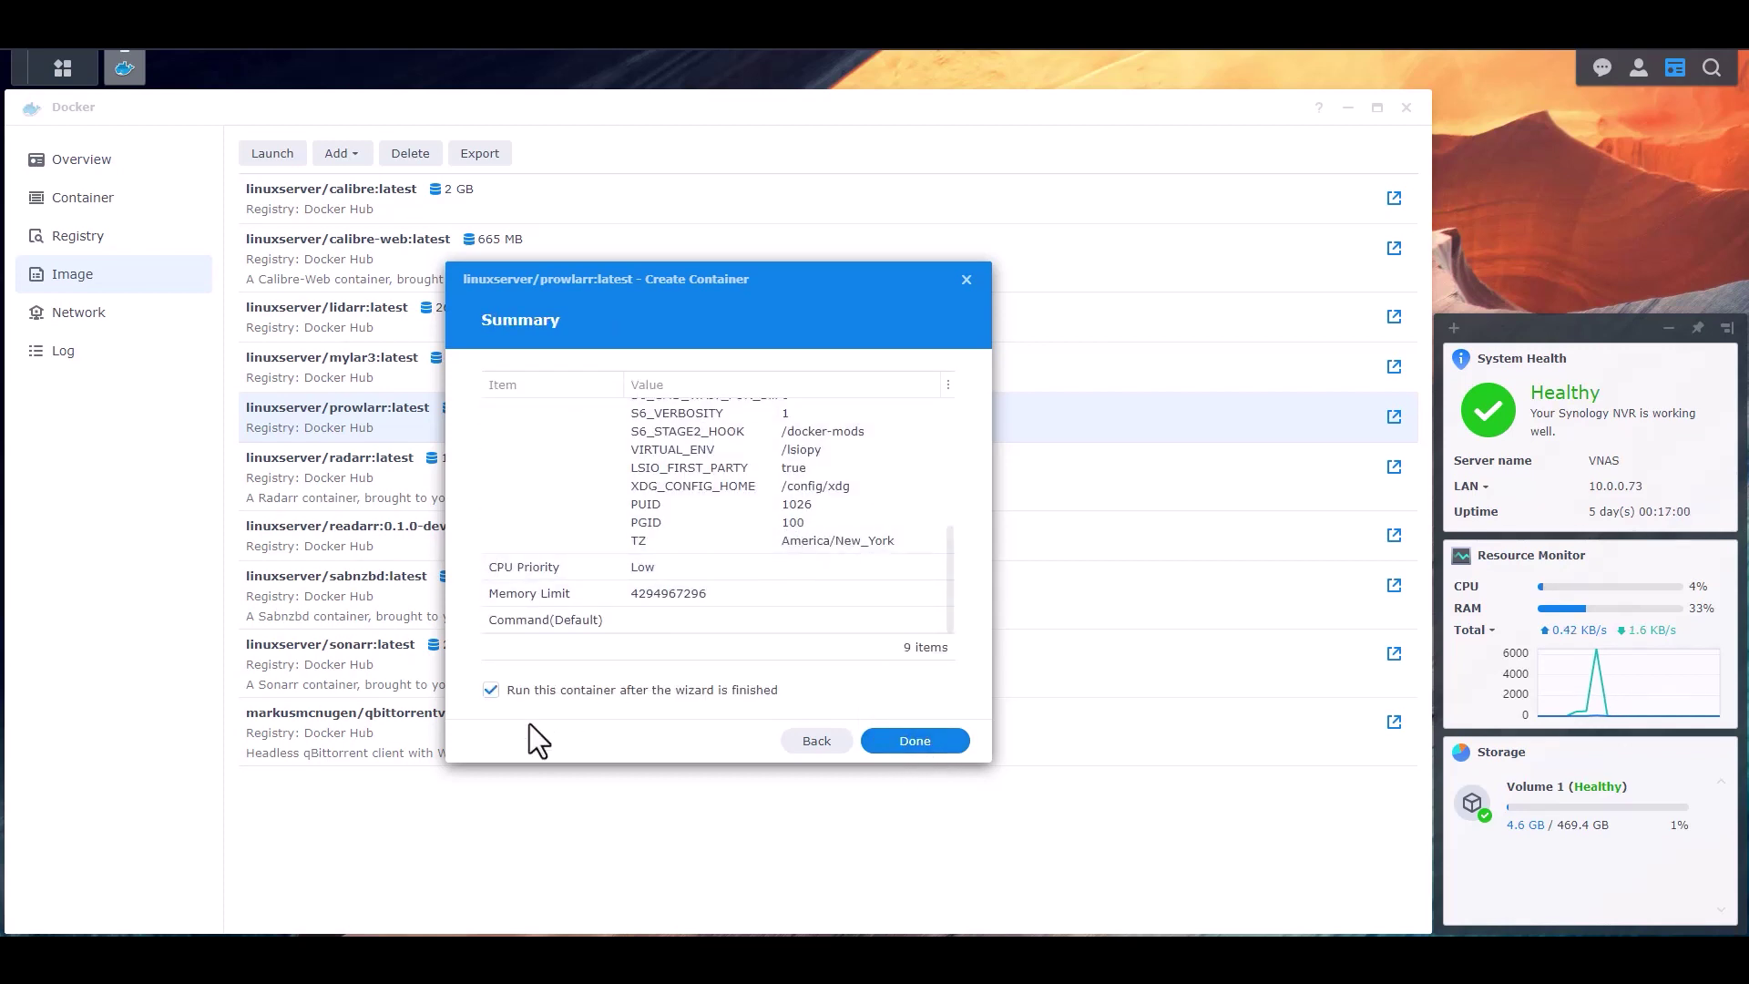
pyautogui.click(932, 743)
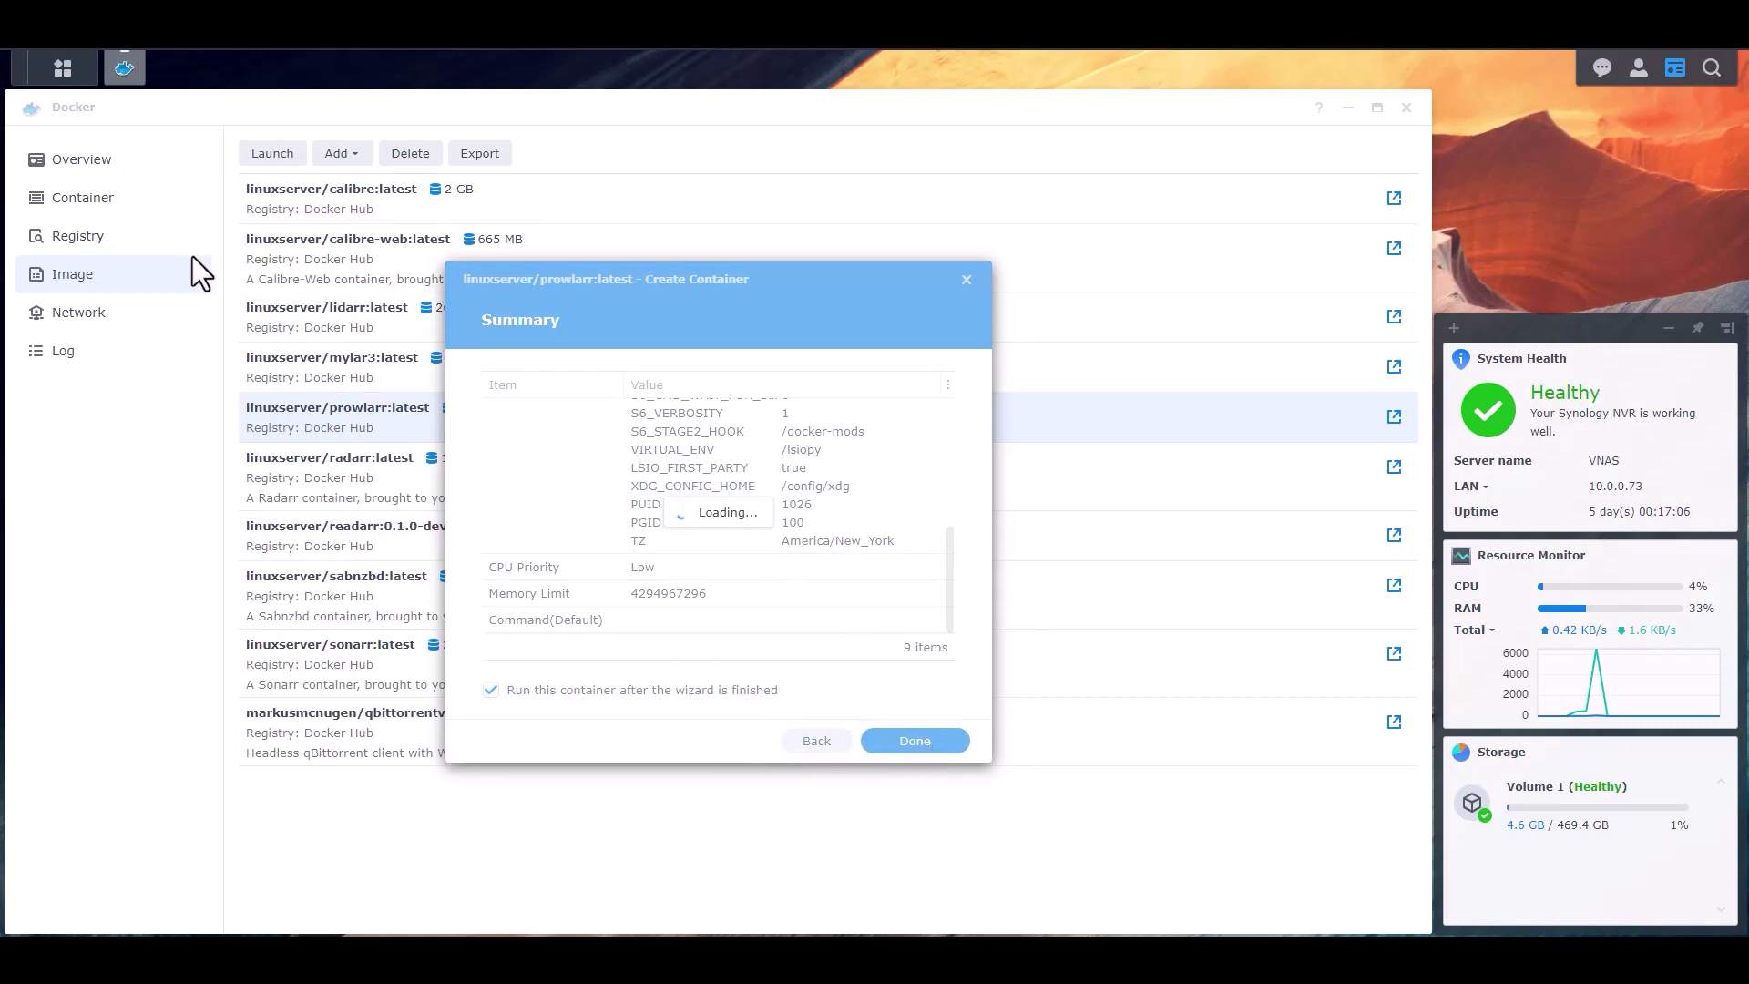
# - Open the Prowlarr container's details on the Log tab
pyautogui.click(90, 197)
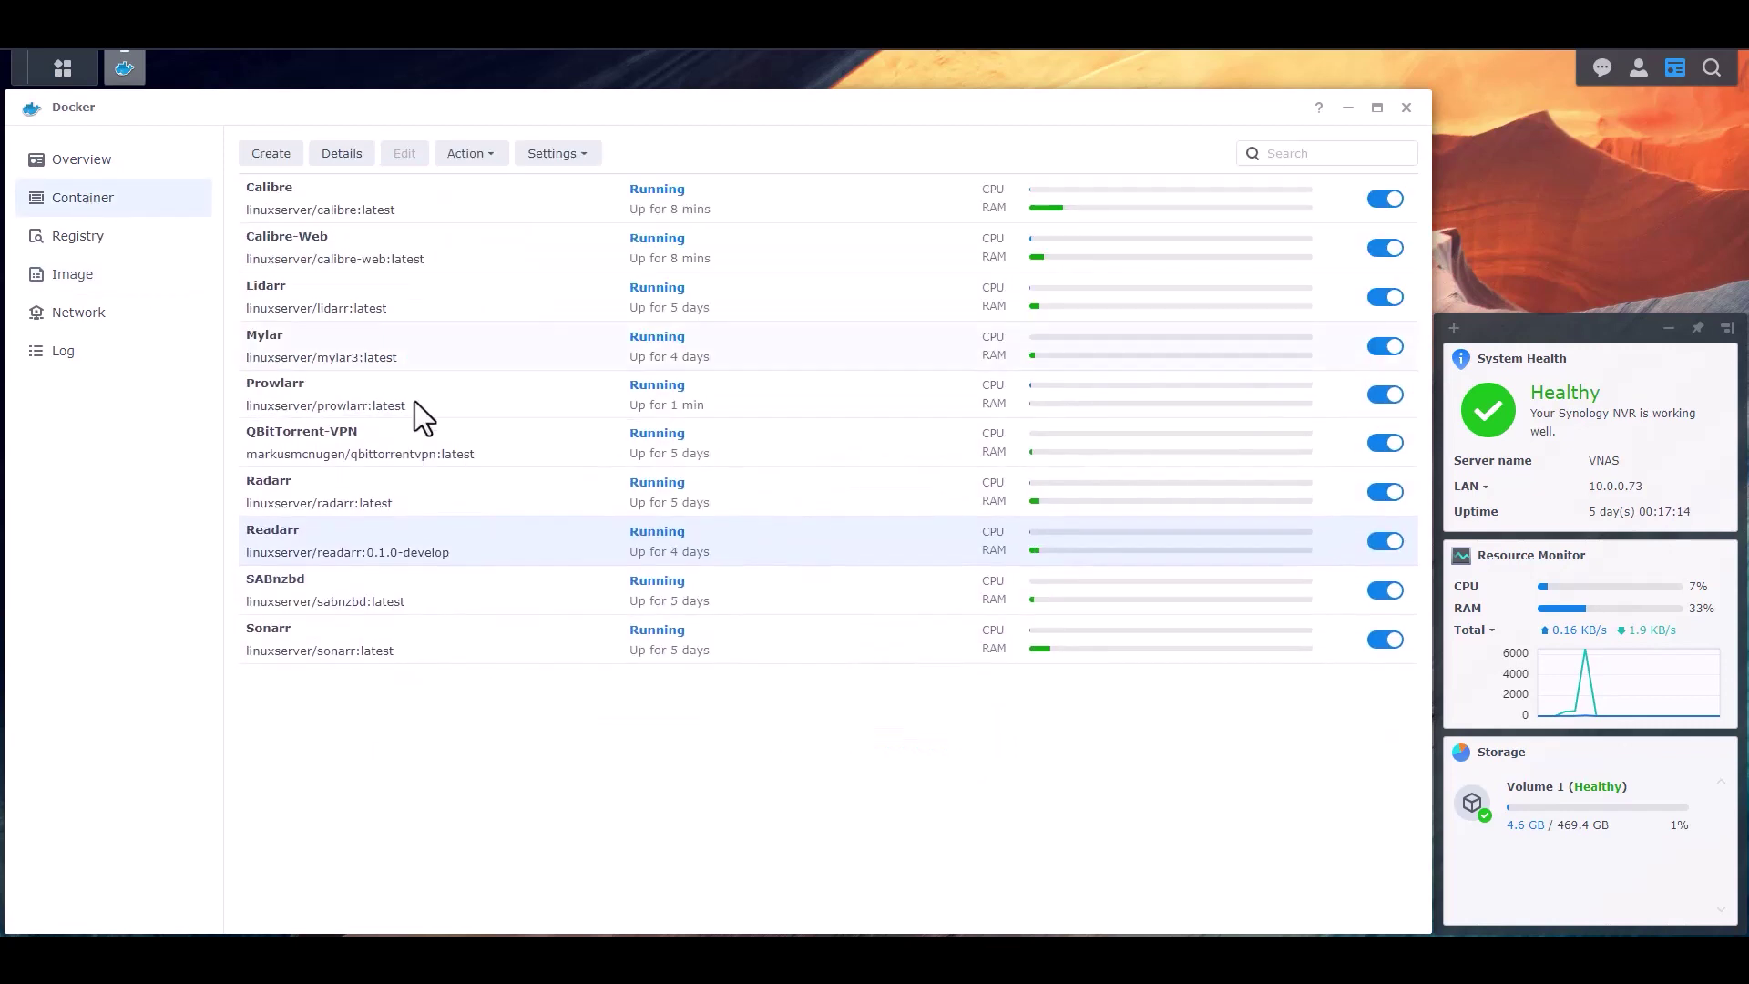
pyautogui.click(363, 395)
pyautogui.click(335, 164)
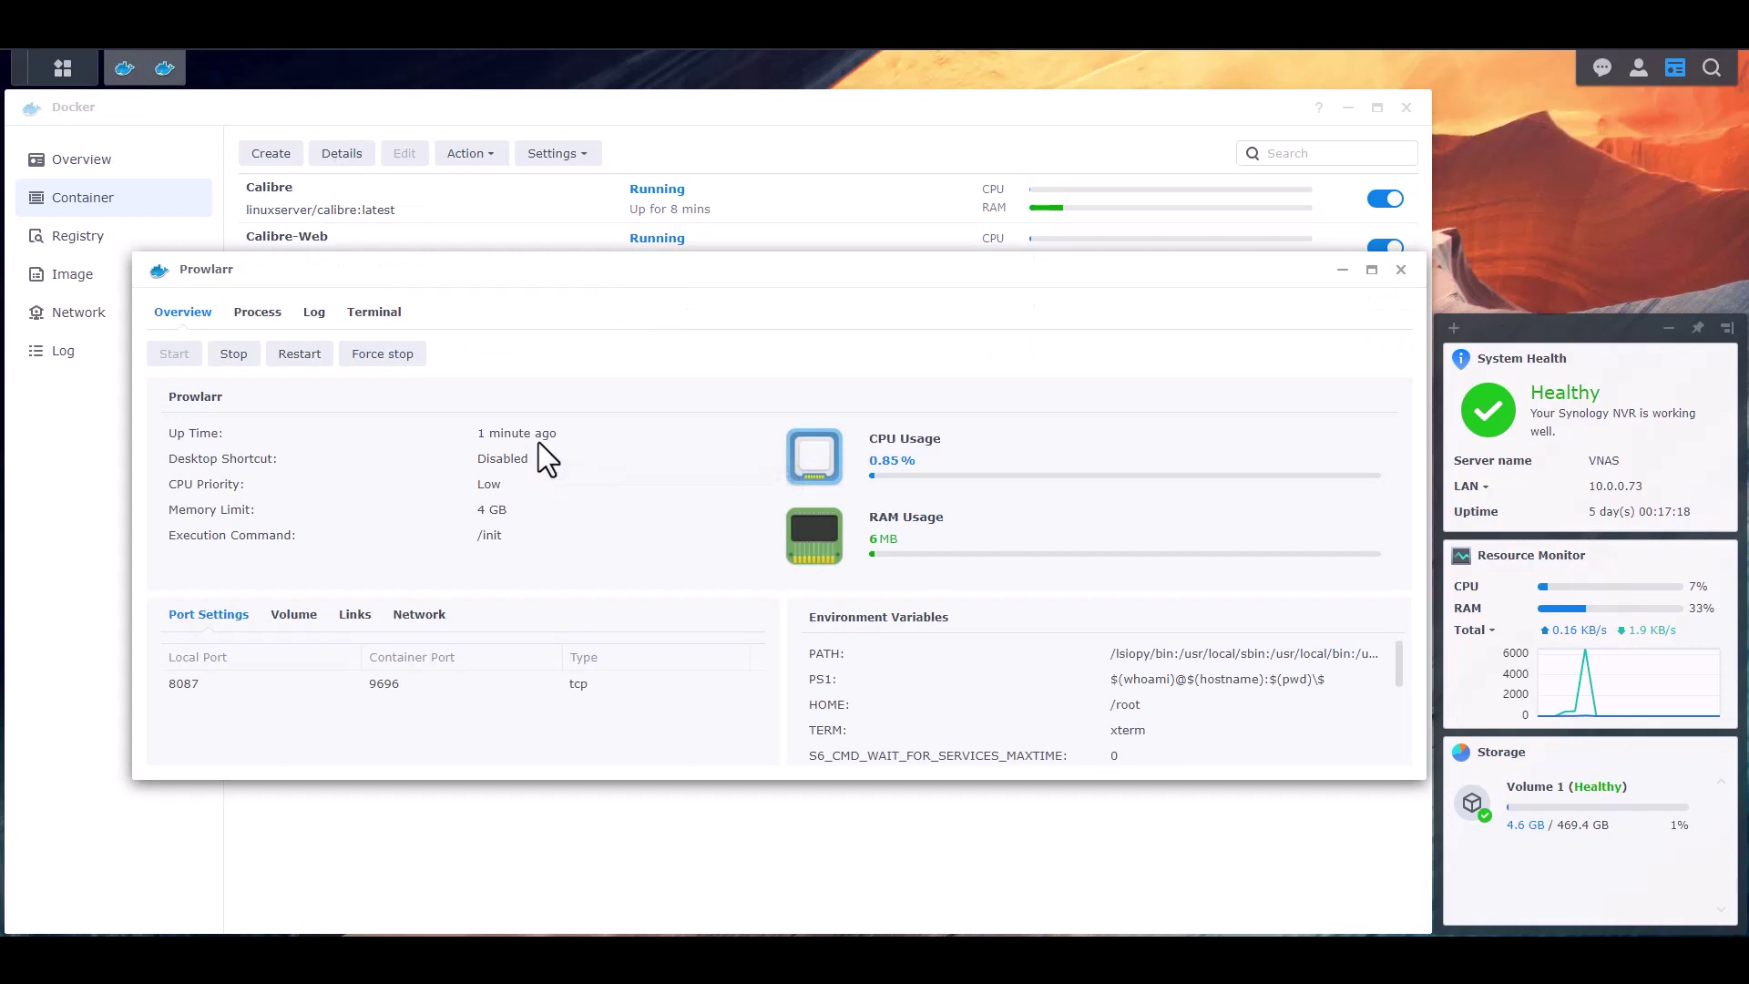
pyautogui.click(319, 312)
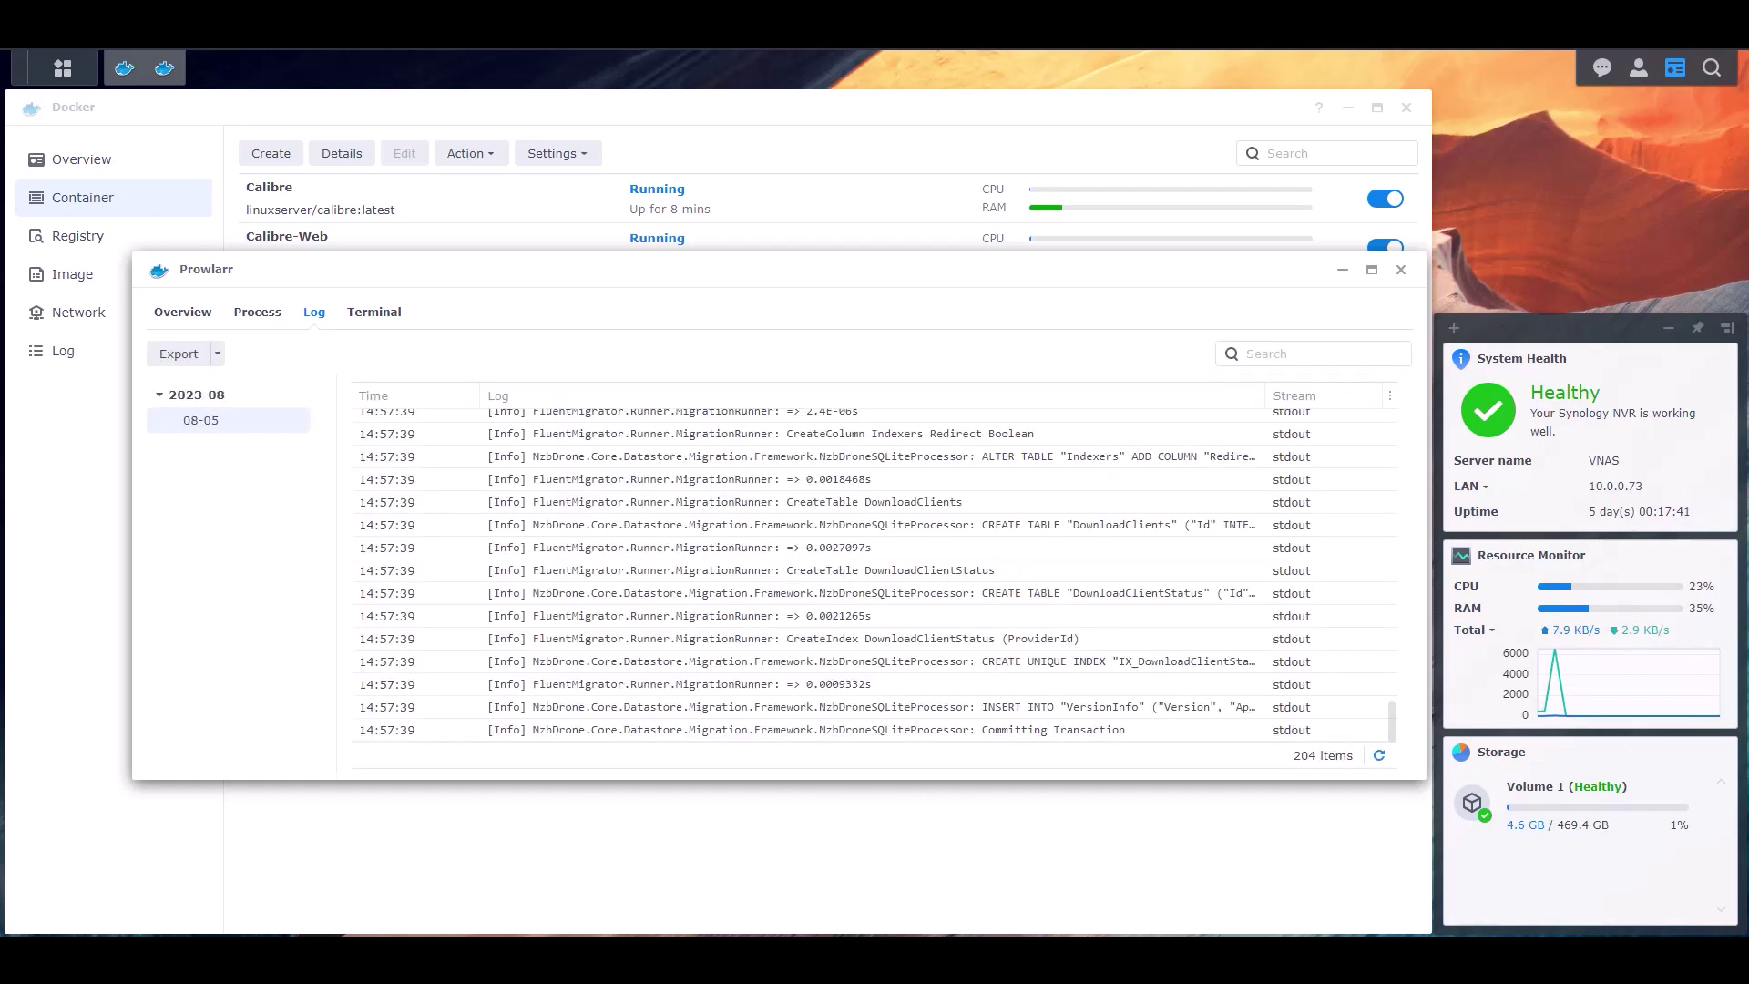
# - Refresh the log repeatedly until startup completes, then close the details window
pyautogui.click(1380, 755)
pyautogui.click(1380, 756)
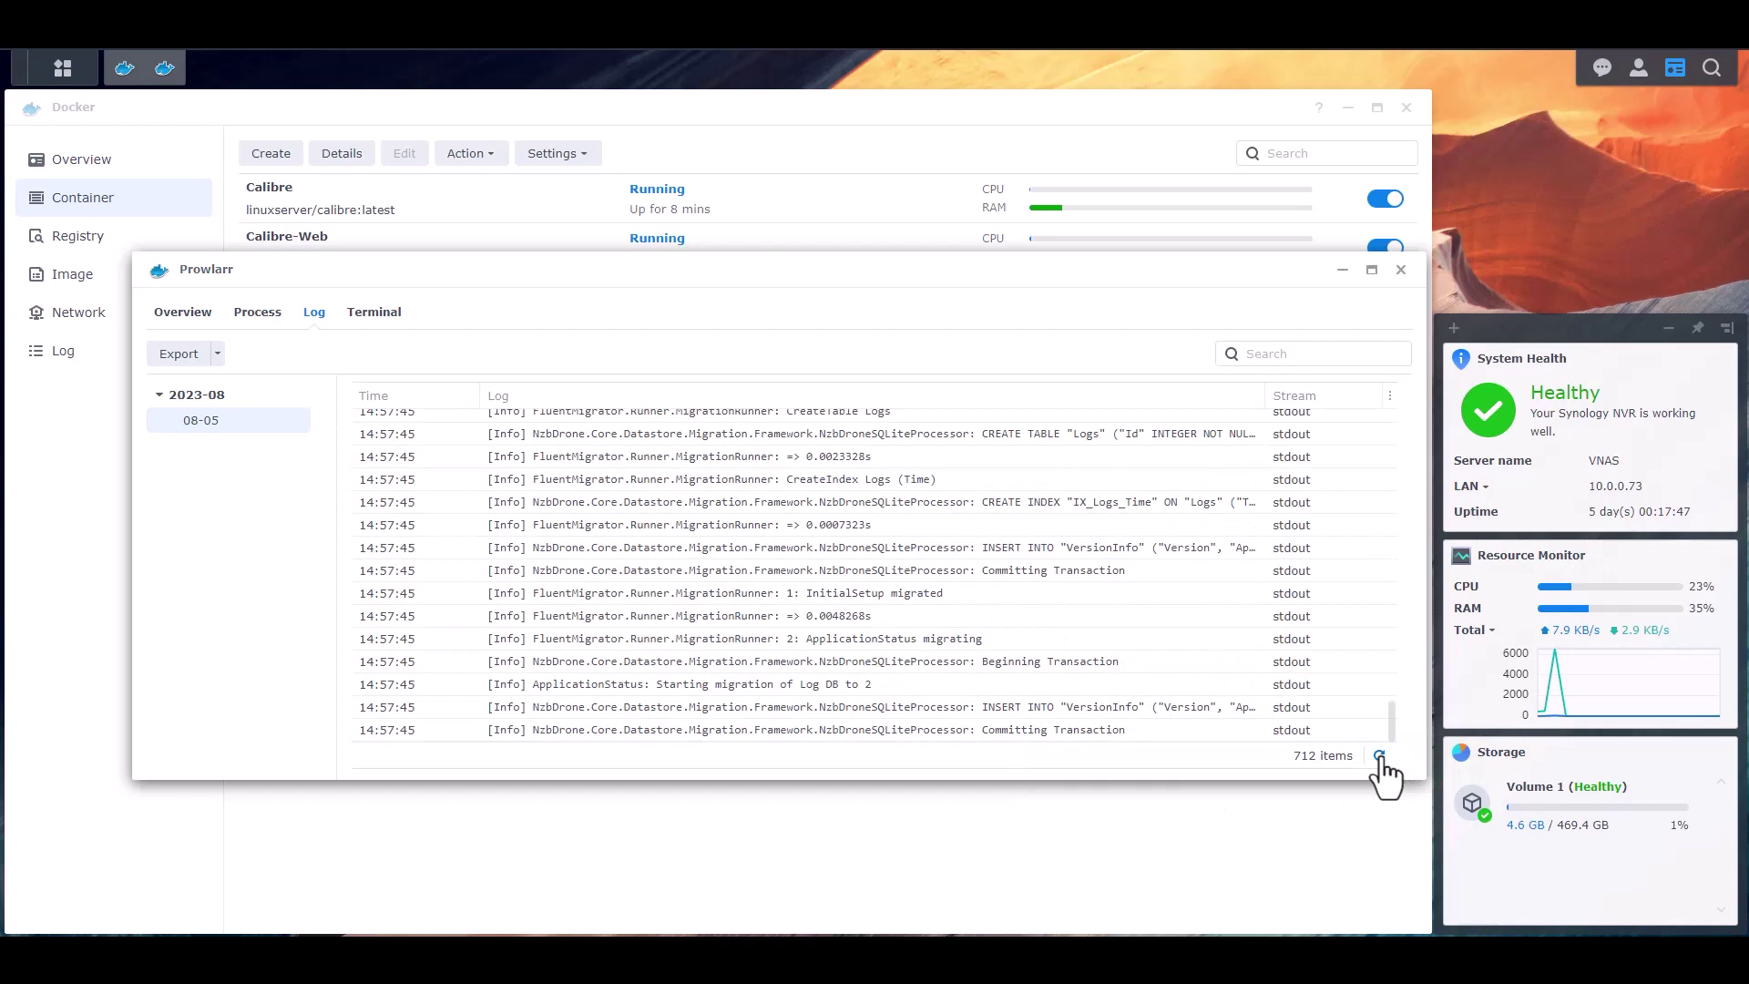
pyautogui.click(1380, 756)
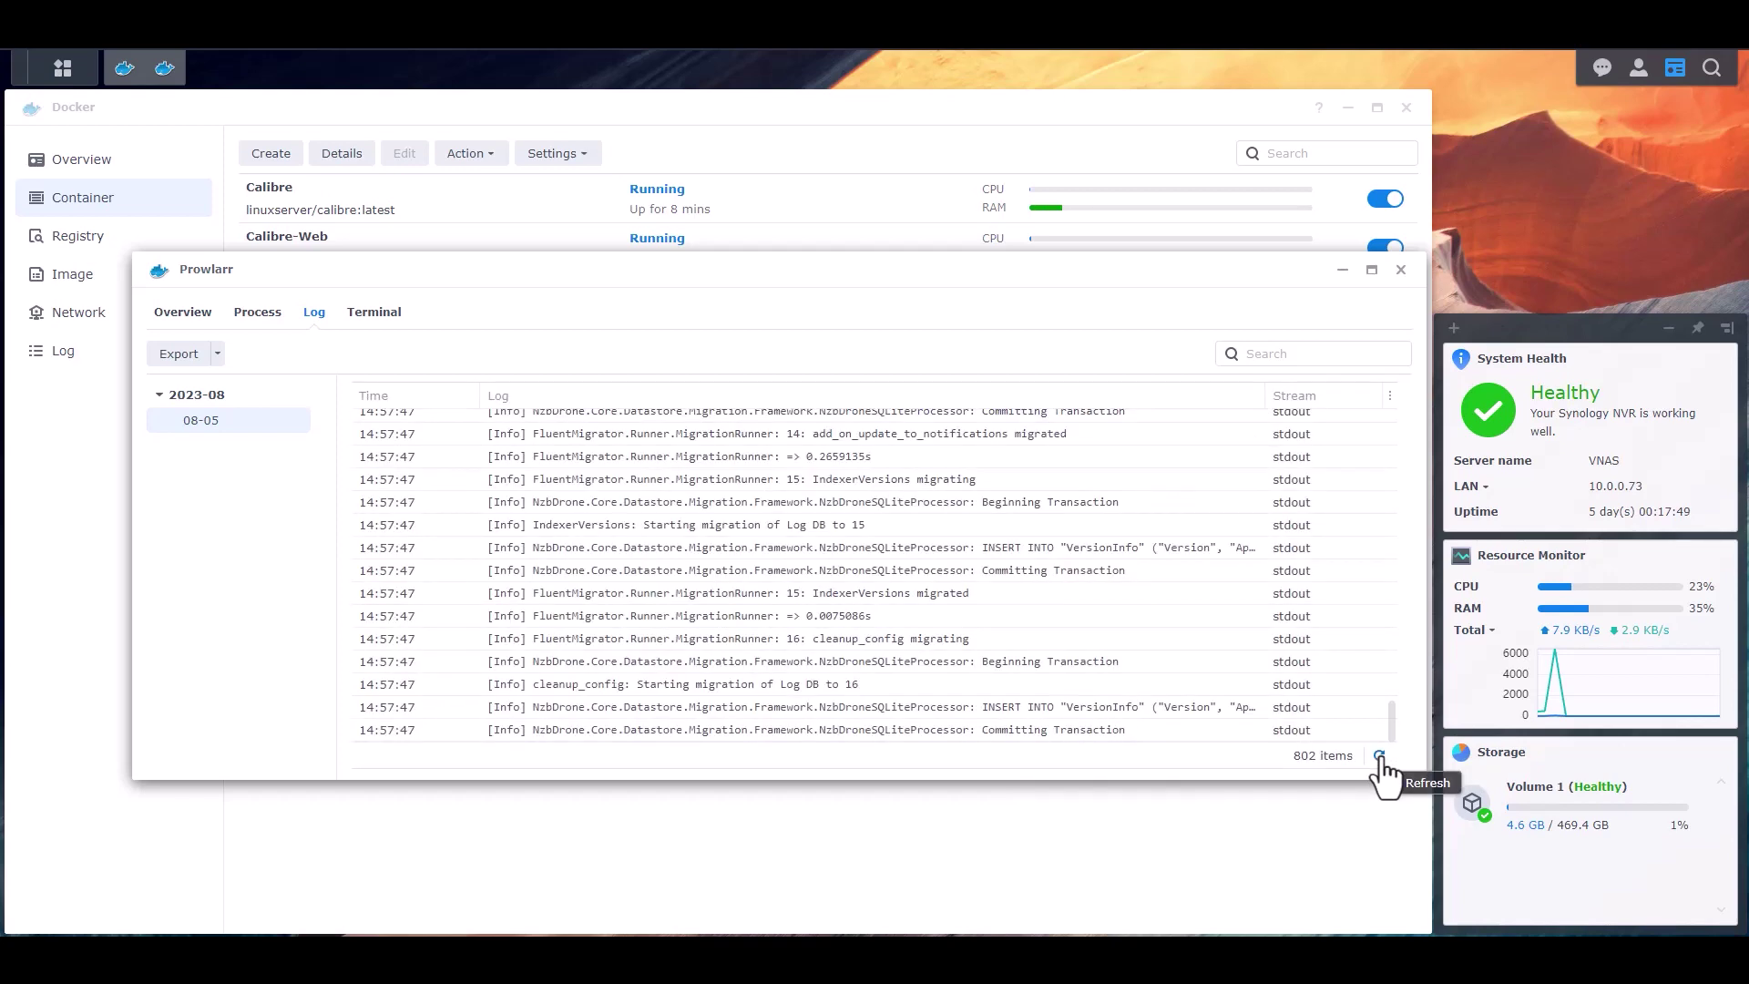
pyautogui.click(1380, 756)
pyautogui.click(1380, 756)
pyautogui.click(1380, 756)
pyautogui.click(1380, 755)
pyautogui.click(1380, 756)
pyautogui.scroll(3, 888, 614)
pyautogui.scroll(10, 888, 614)
pyautogui.scroll(-10, 888, 614)
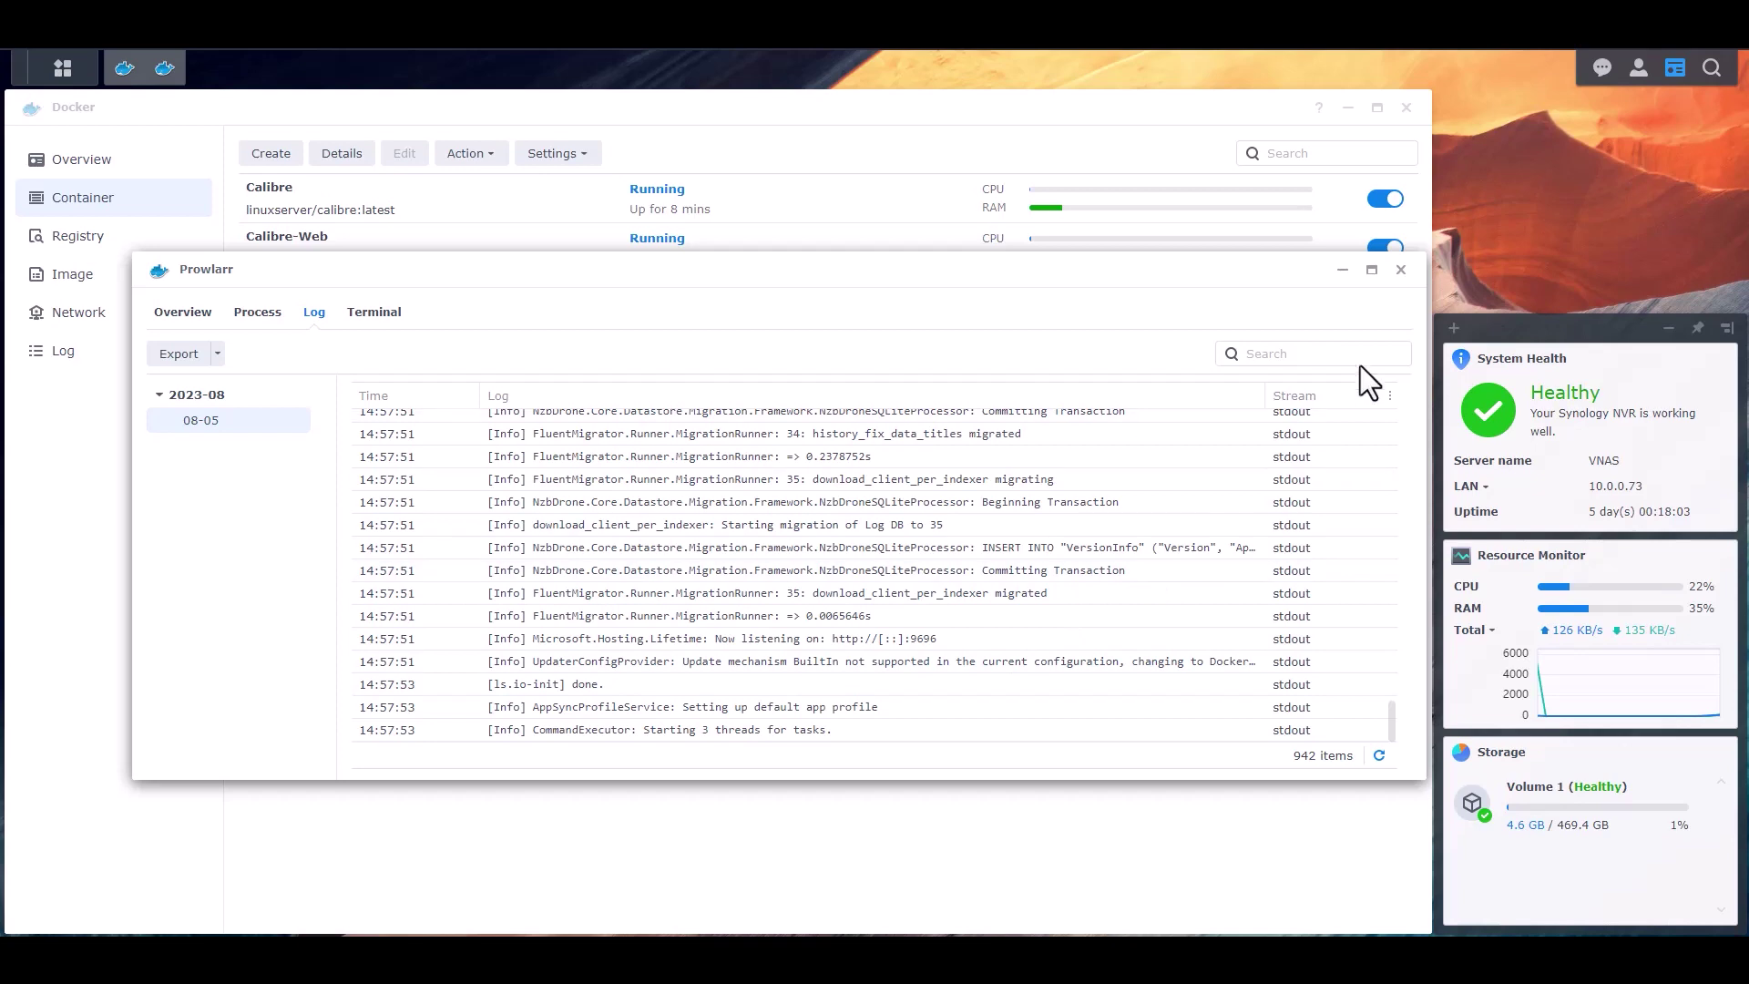
pyautogui.click(1403, 271)
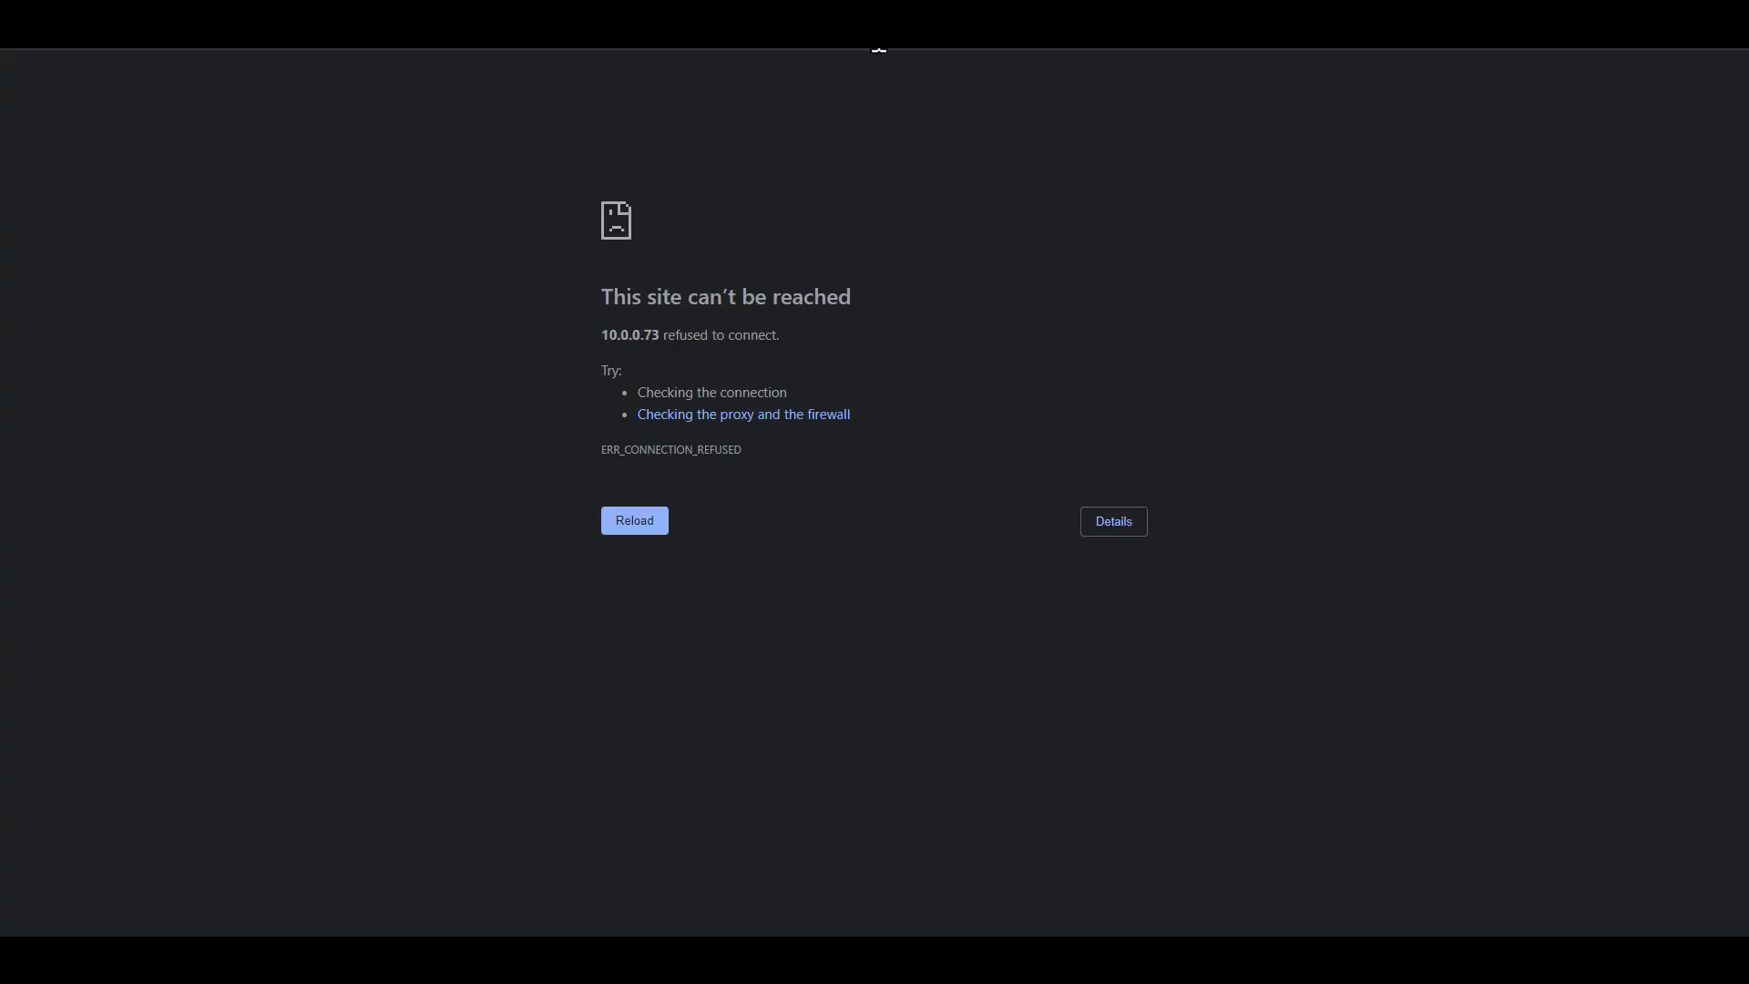
# - Reload to reach Prowlarr and set authentication to Forms (Login Page), Enabled
pyautogui.press('F5')
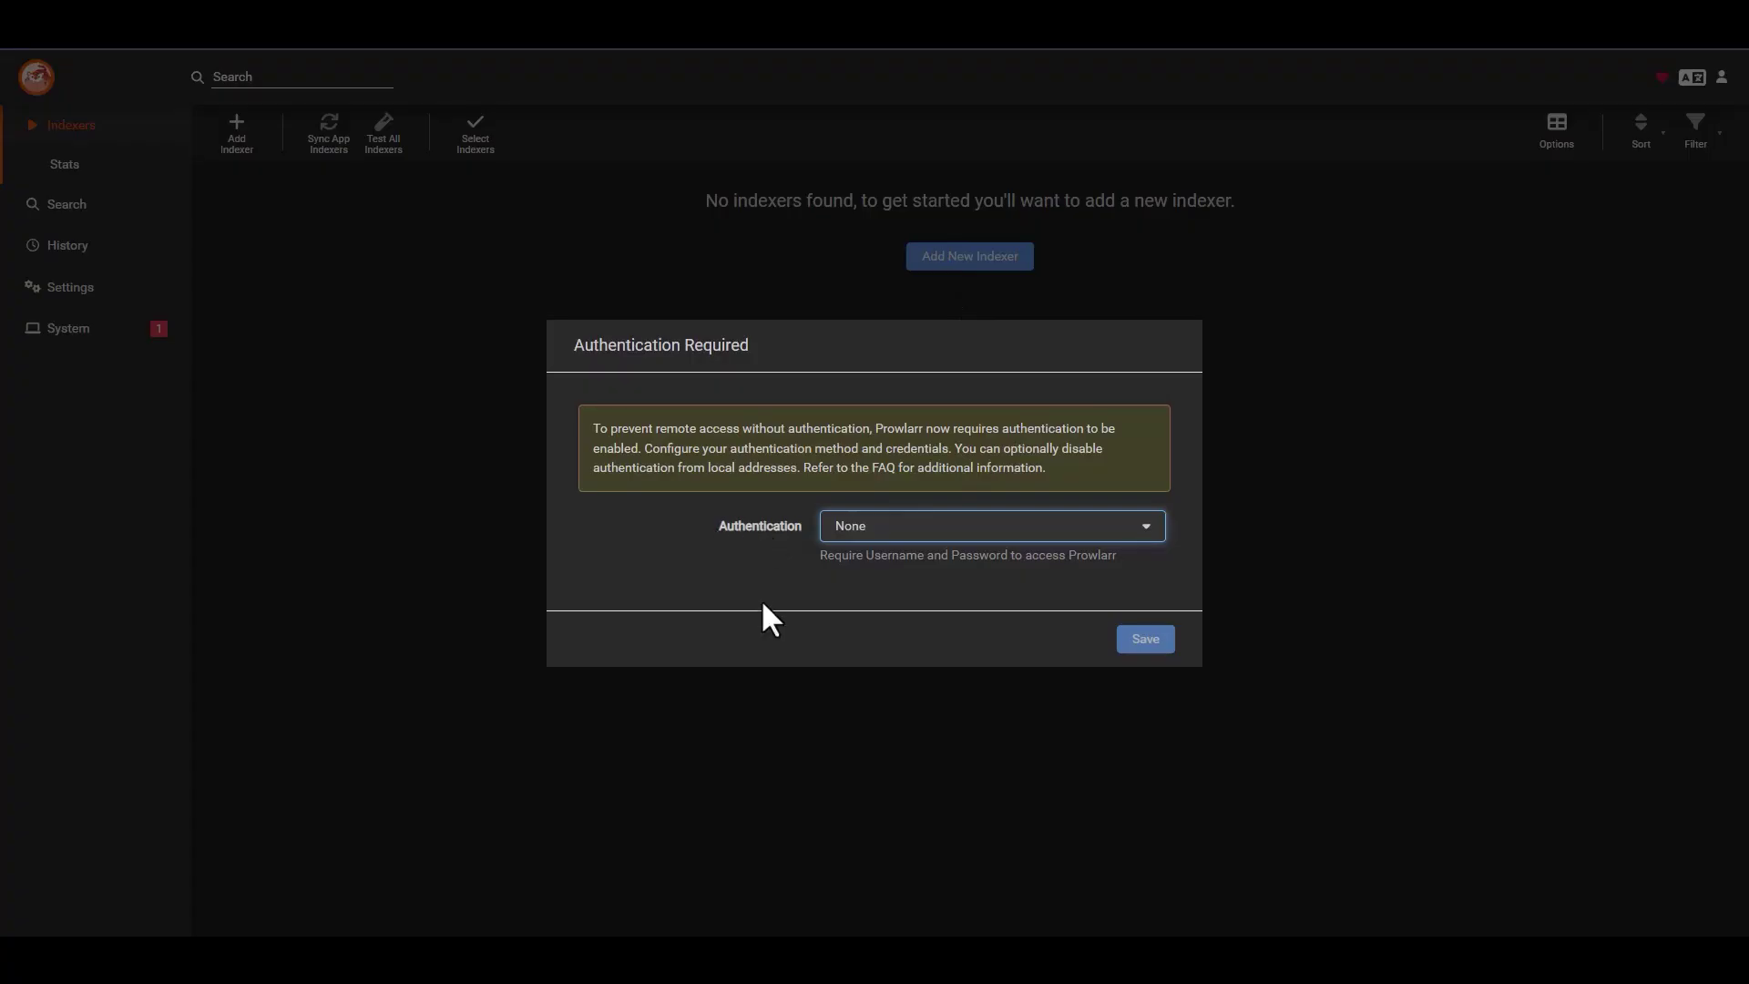
pyautogui.click(931, 527)
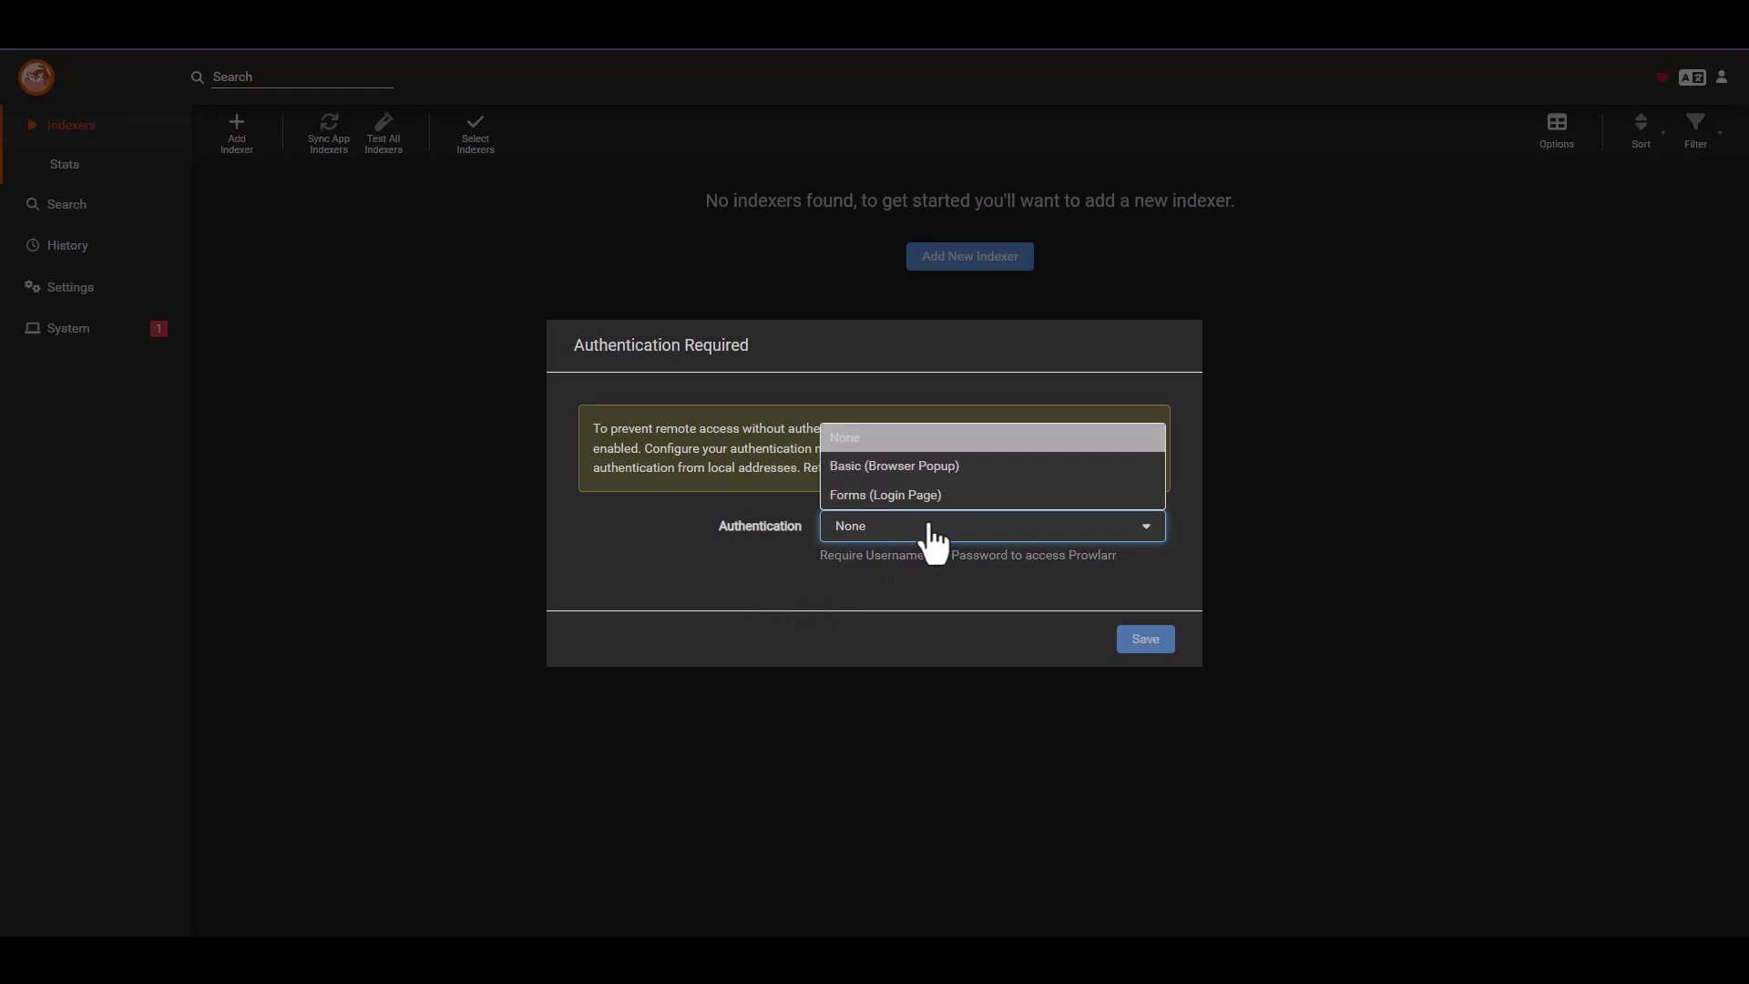
pyautogui.click(926, 495)
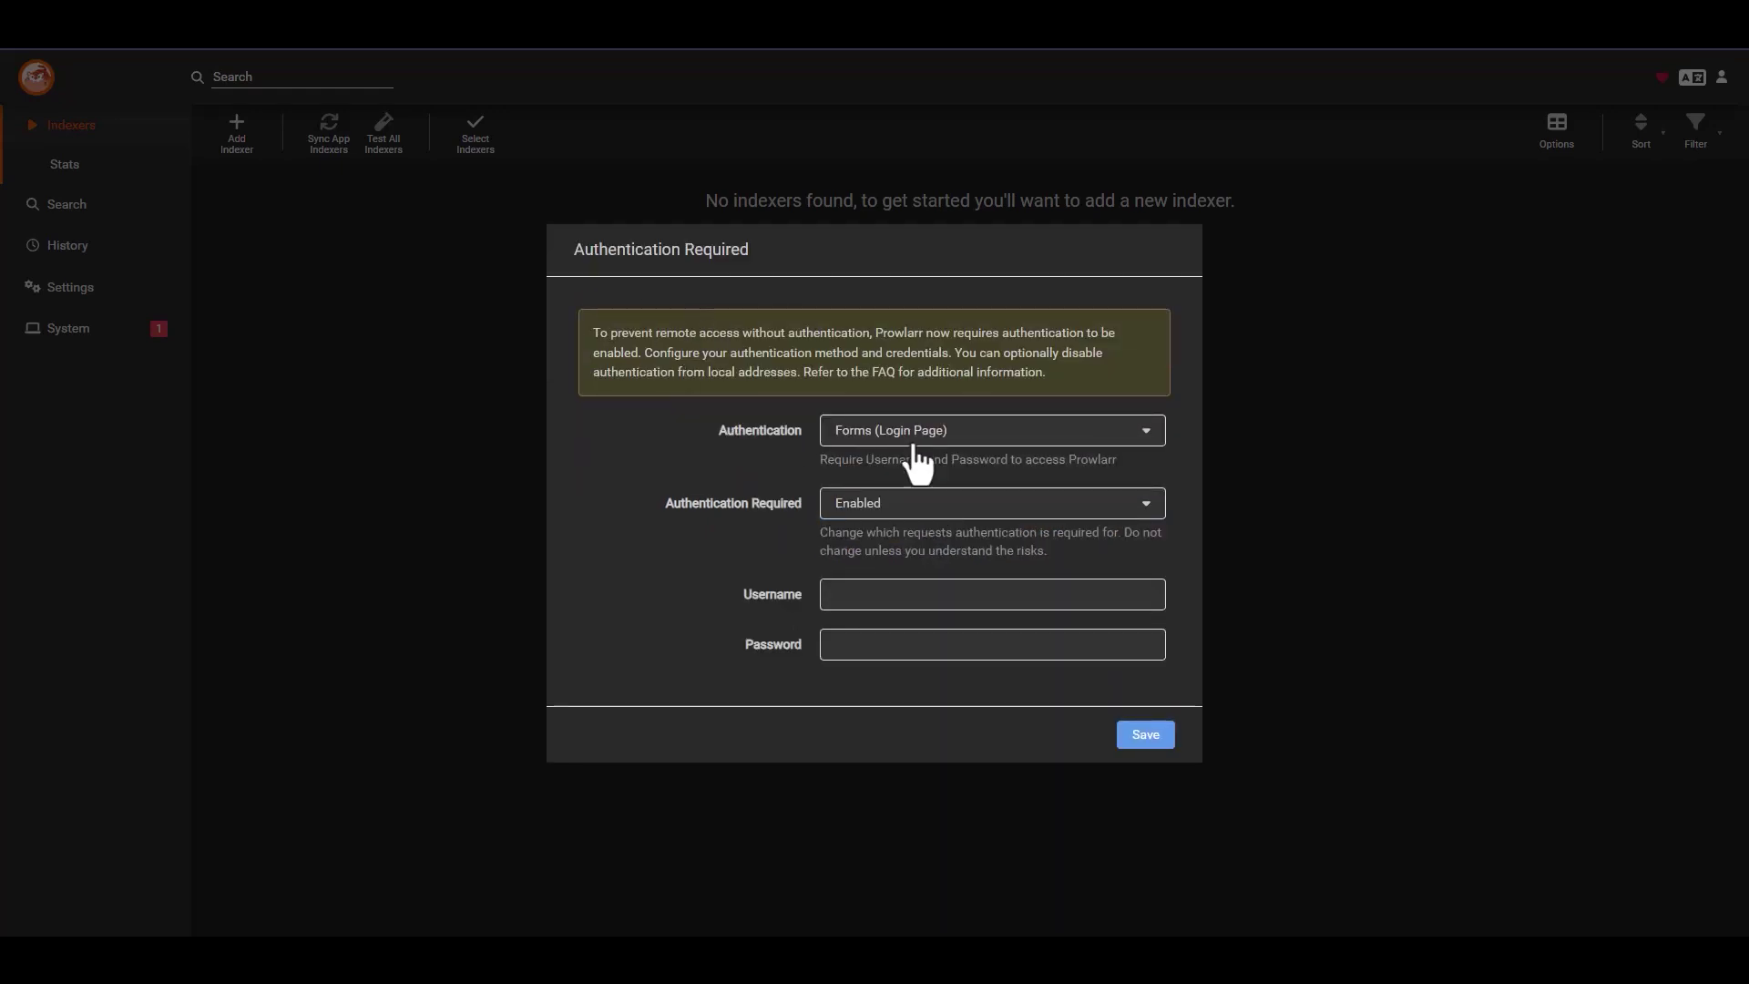
pyautogui.click(883, 507)
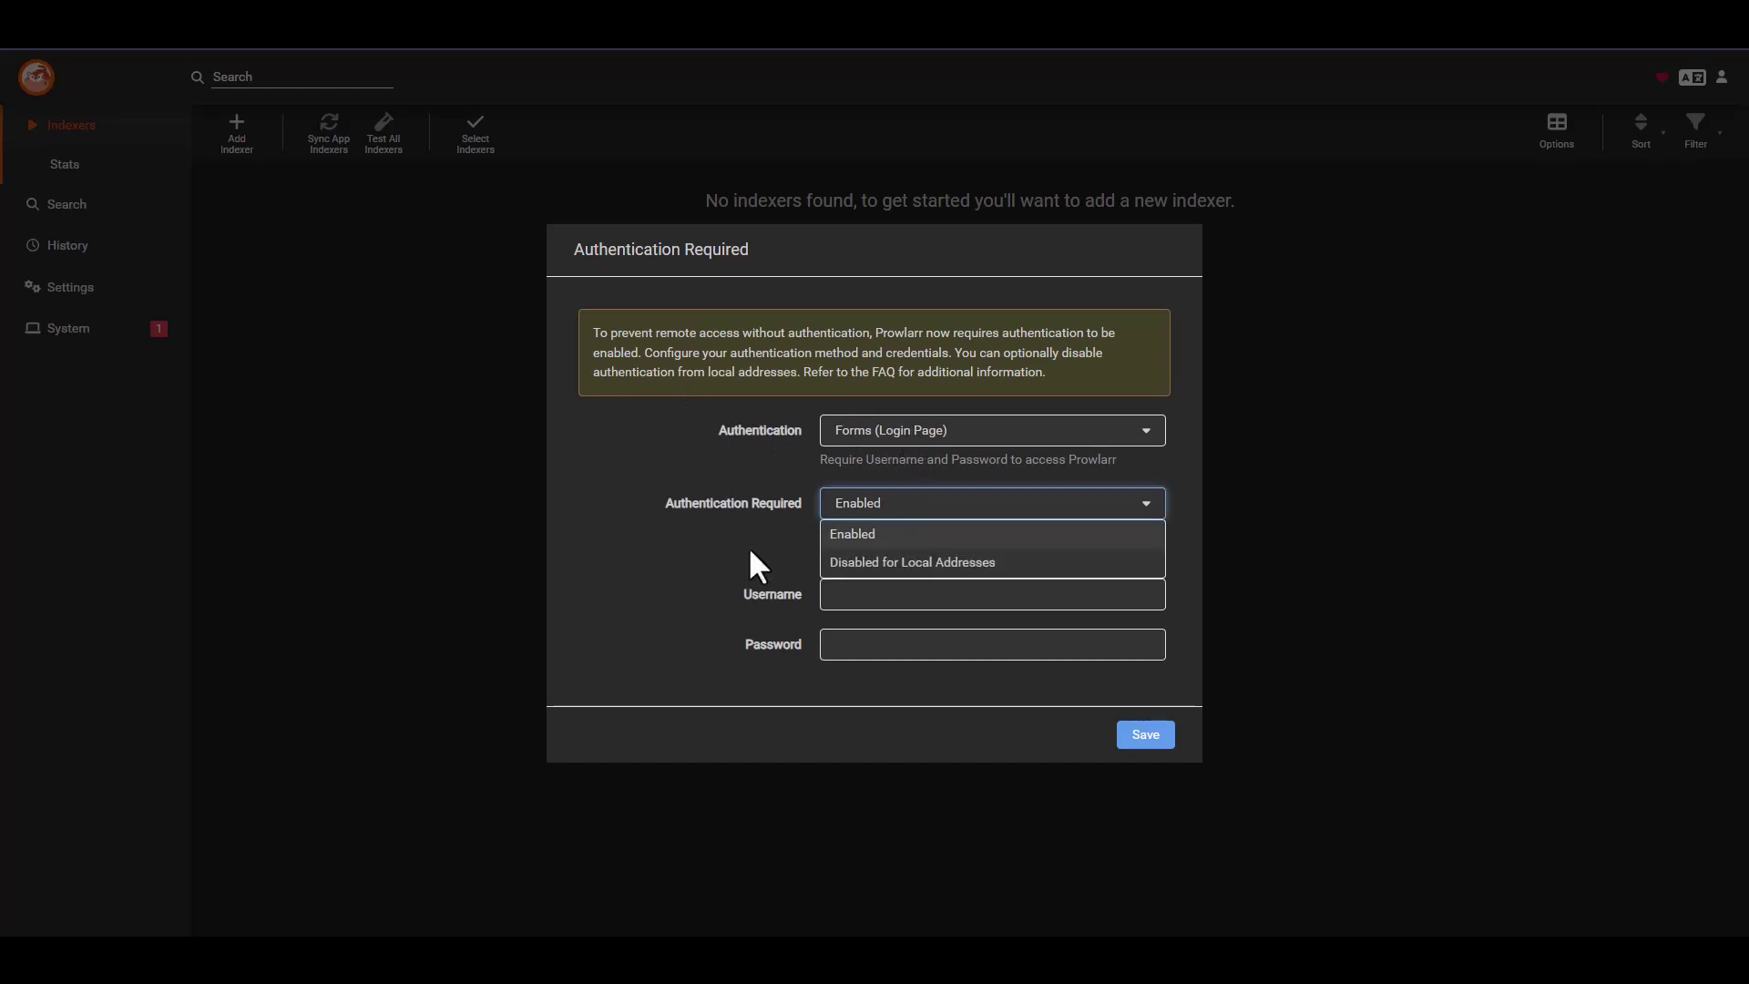
pyautogui.click(707, 515)
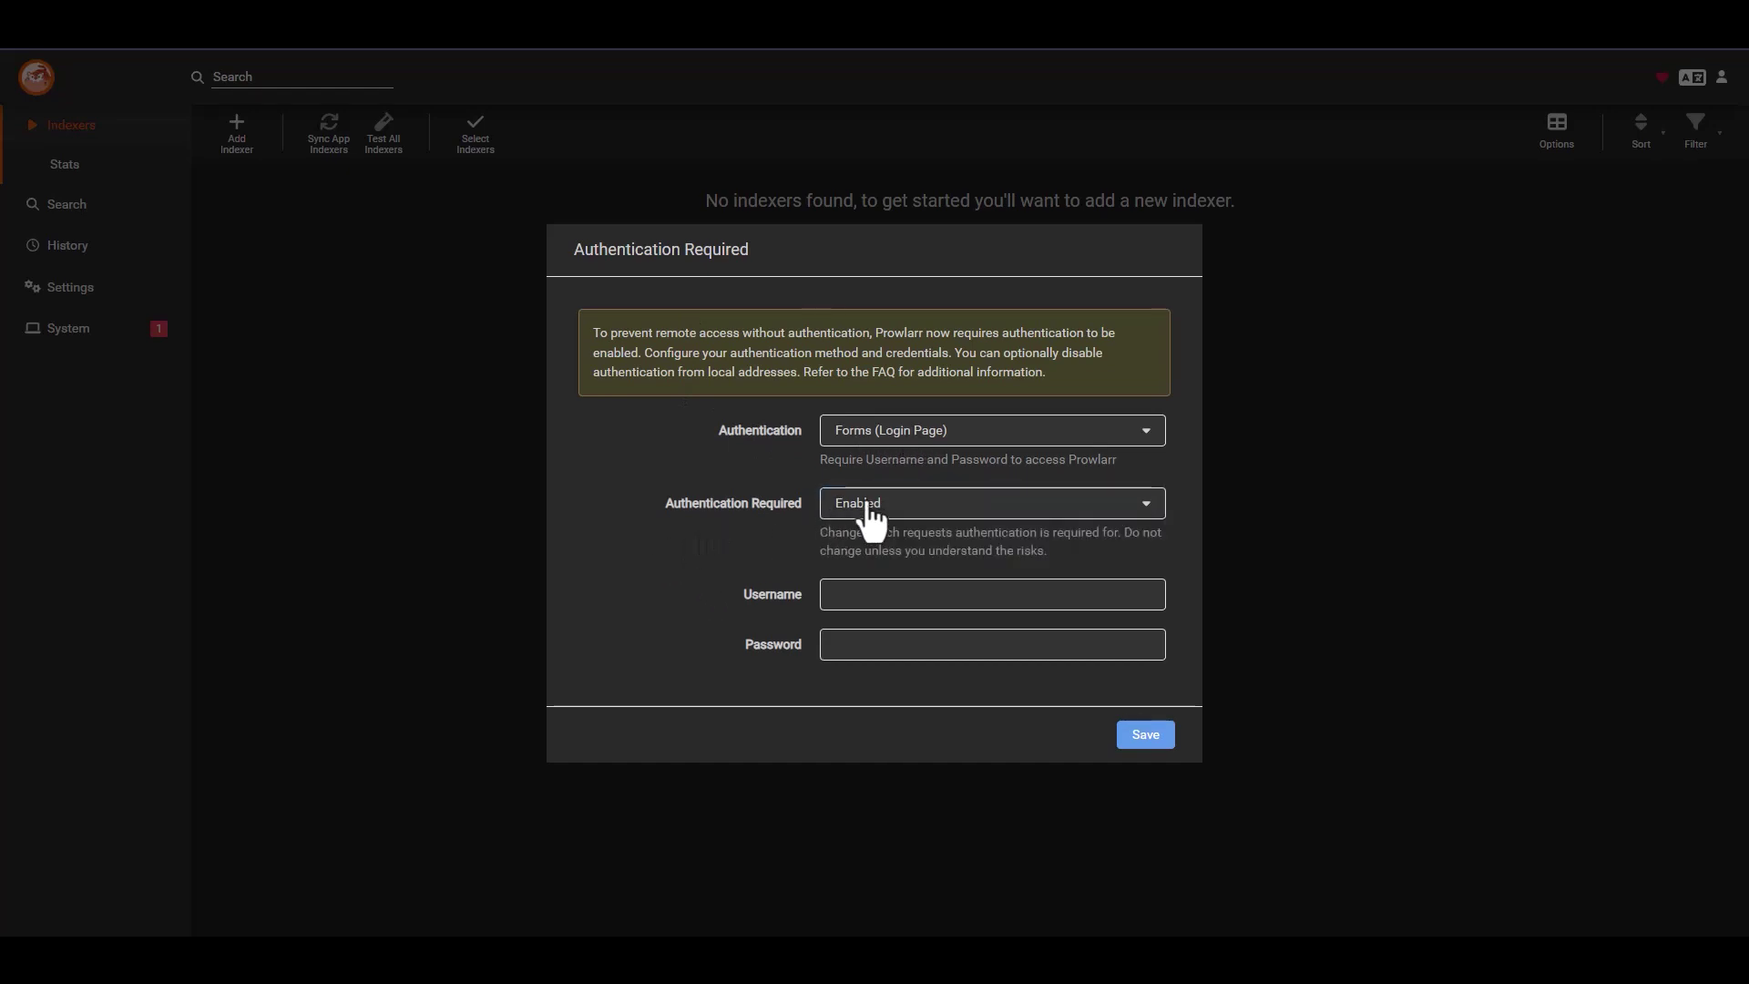
# - Enter the login username and password, then save the authentication settings
pyautogui.click(911, 596)
pyautogui.write('p')
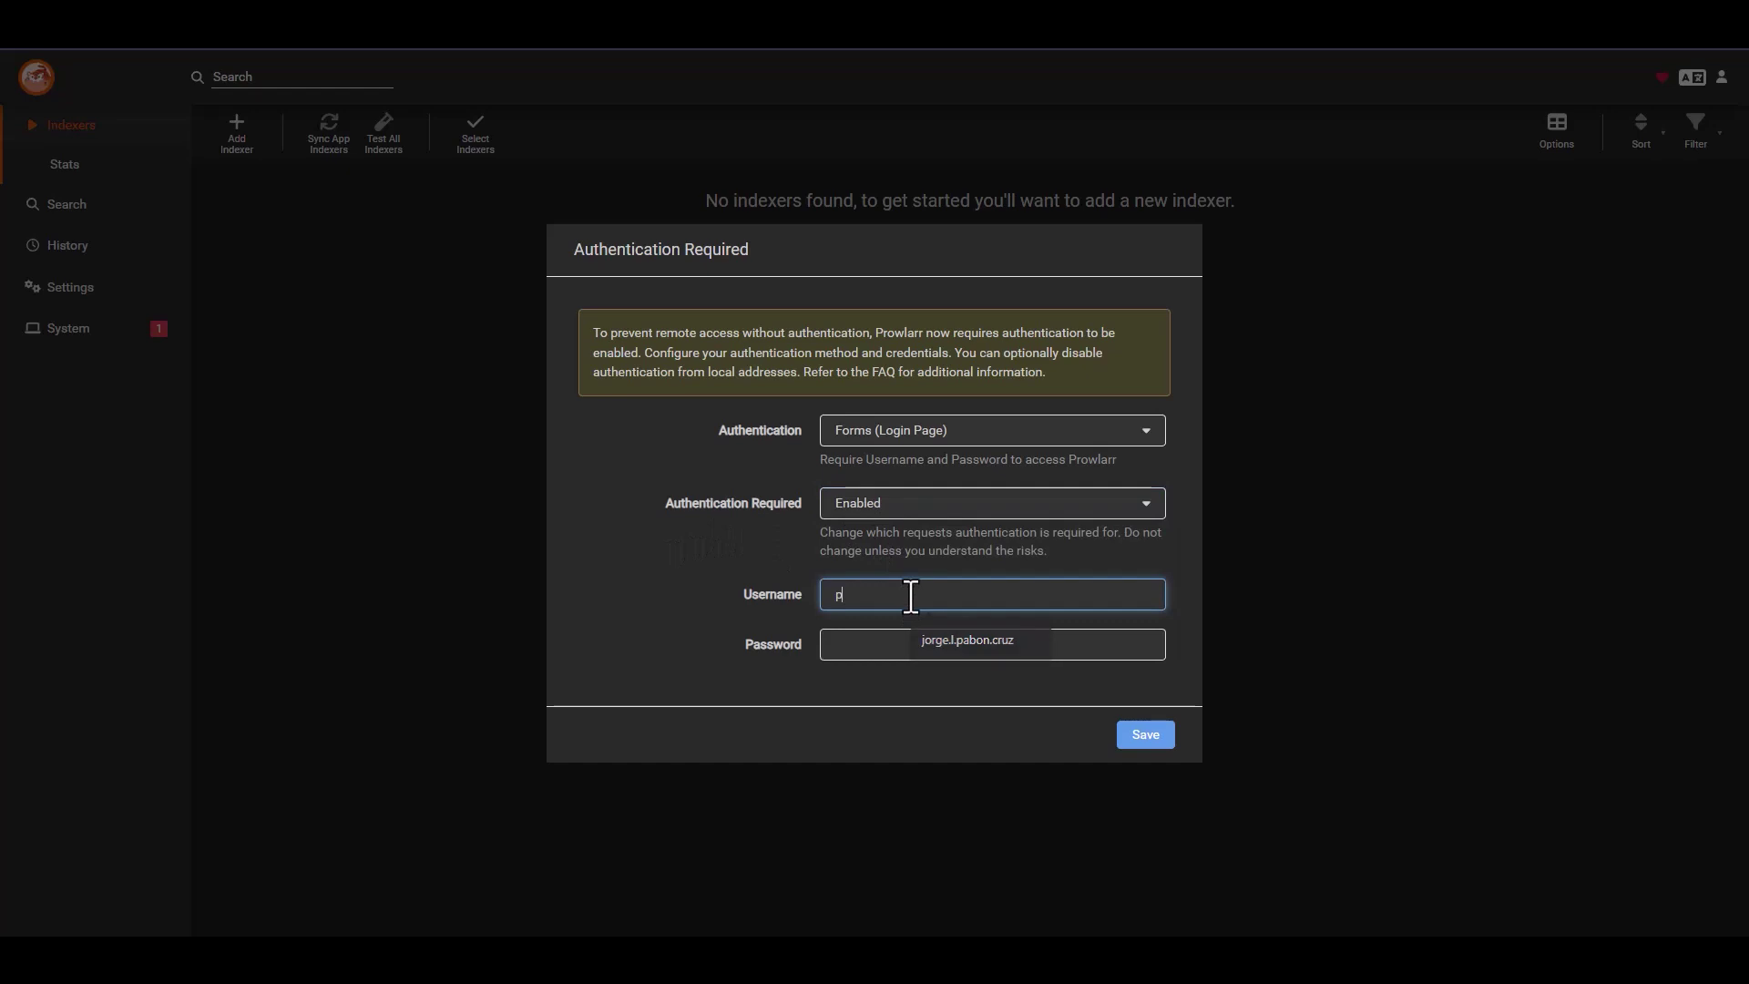
pyautogui.write('rowlarr')
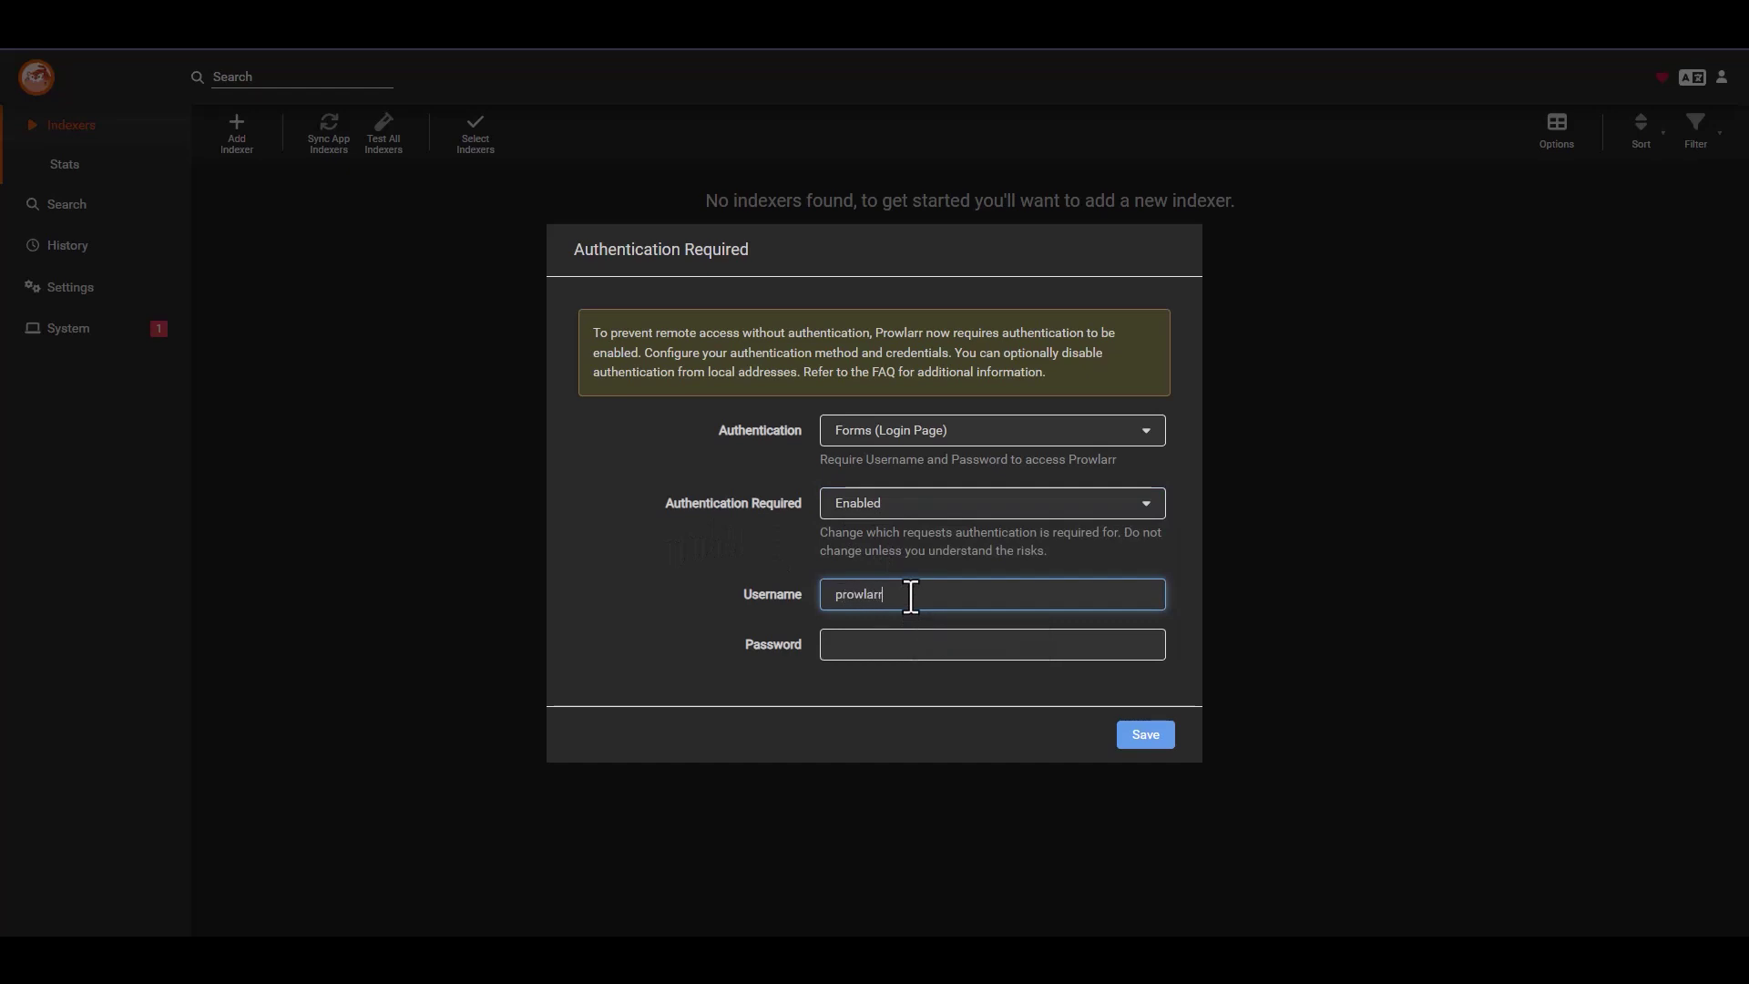
pyautogui.click(943, 657)
pyautogui.write('prowlarr')
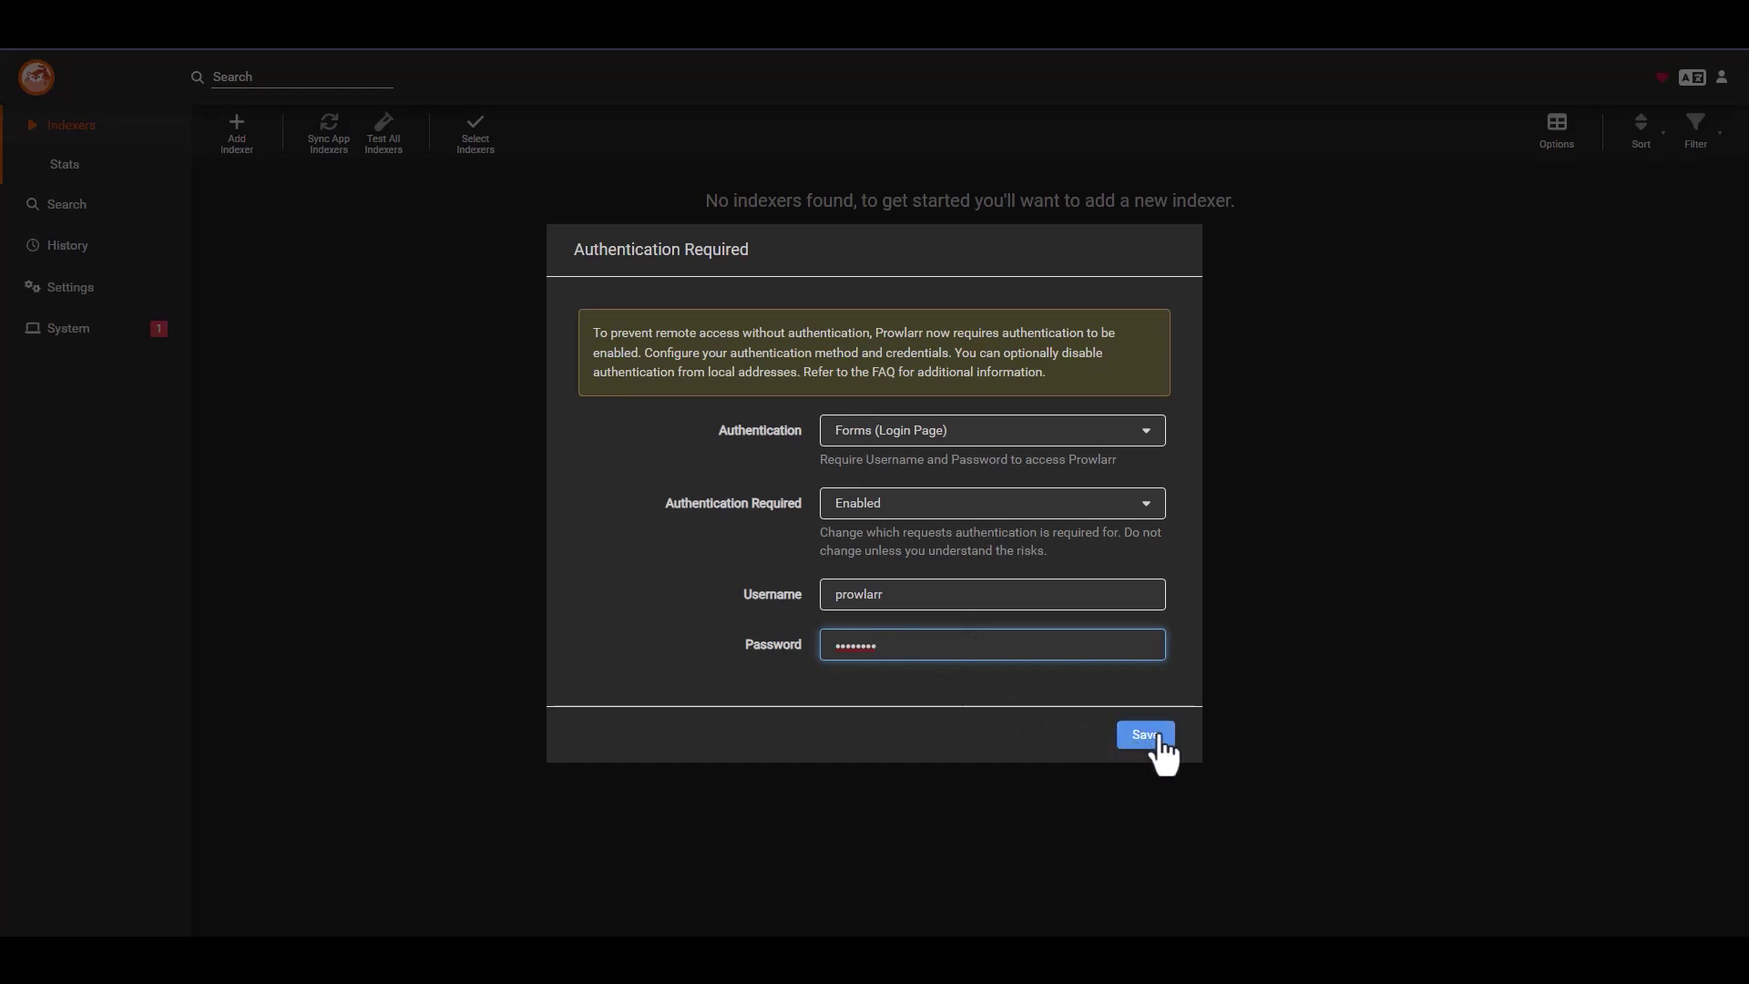
pyautogui.doubleClick(918, 601)
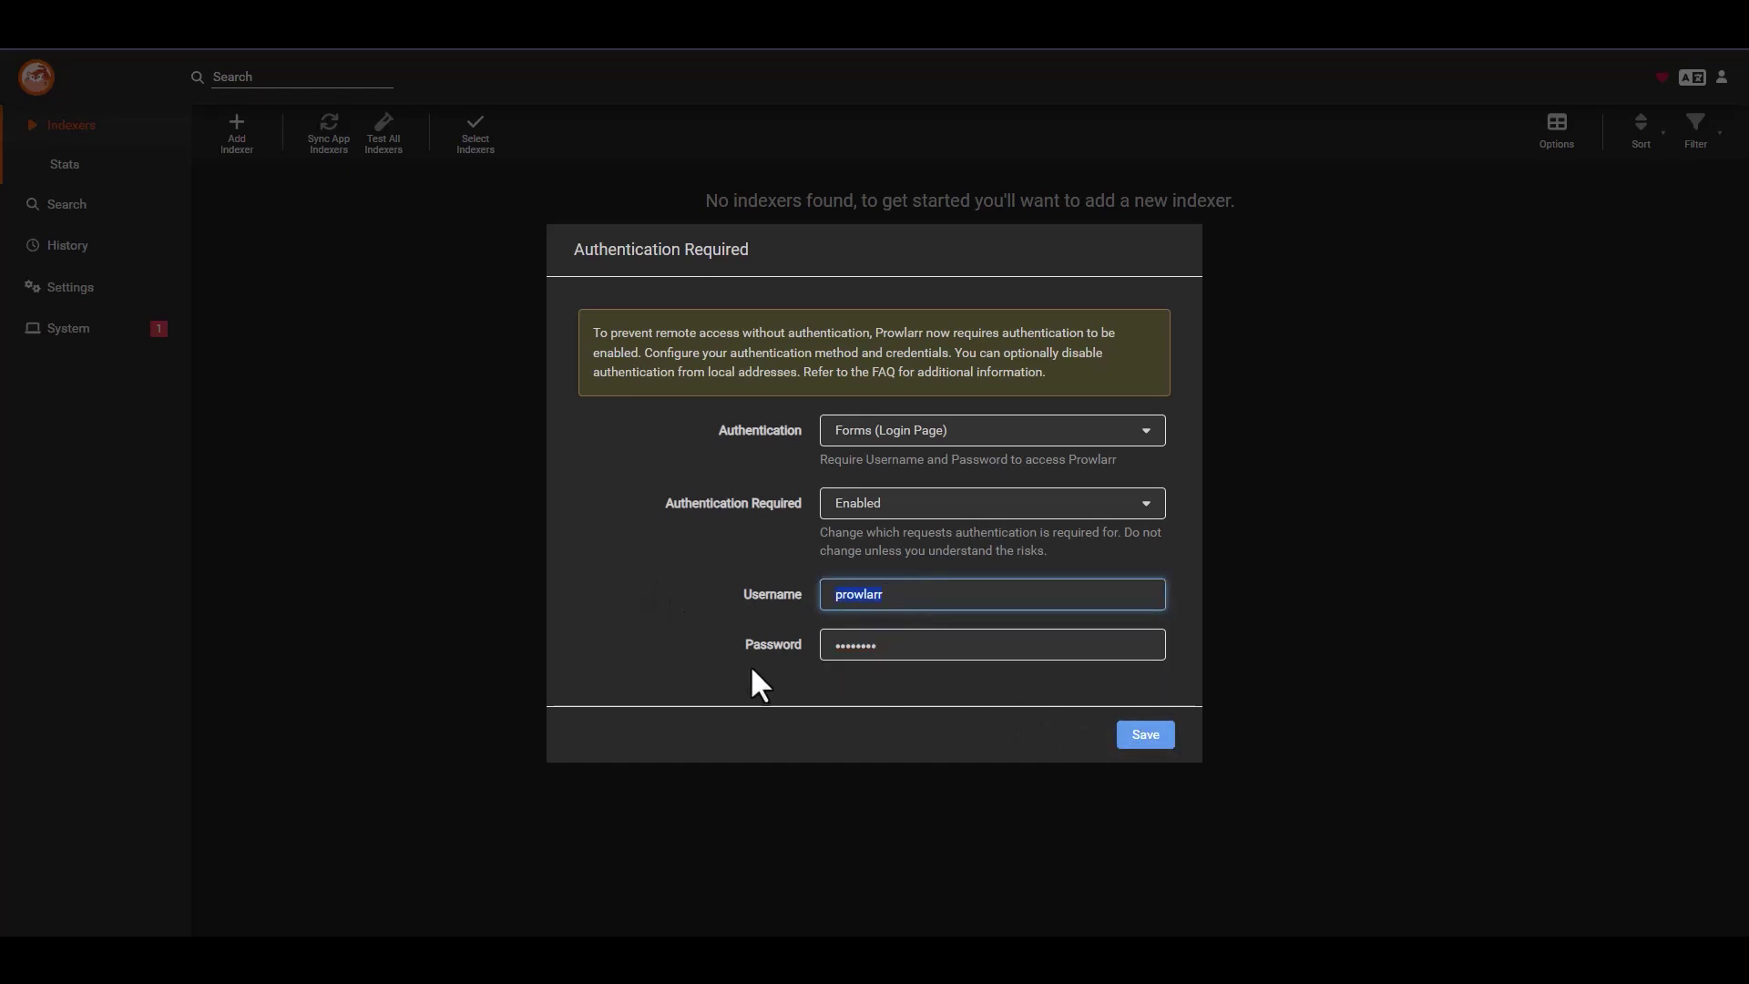
pyautogui.doubleClick(906, 649)
pyautogui.click(1146, 736)
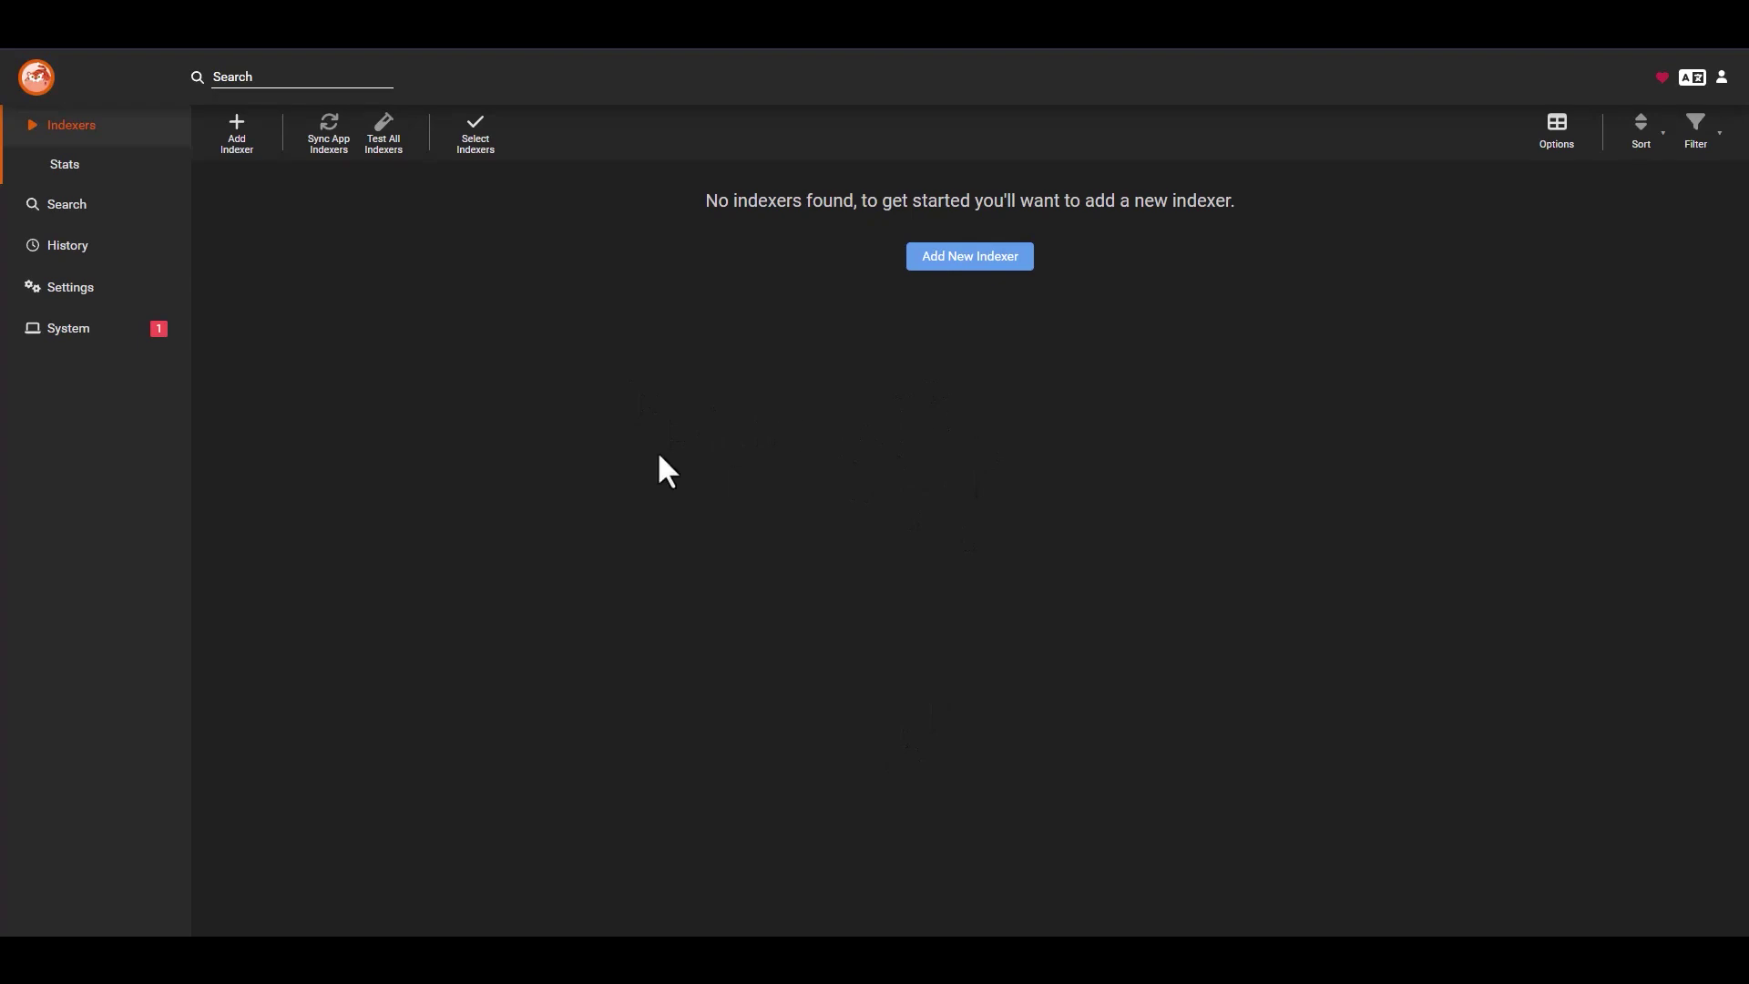
# - Look over the Settings overview and System Status page, and check the account menu
pyautogui.click(82, 288)
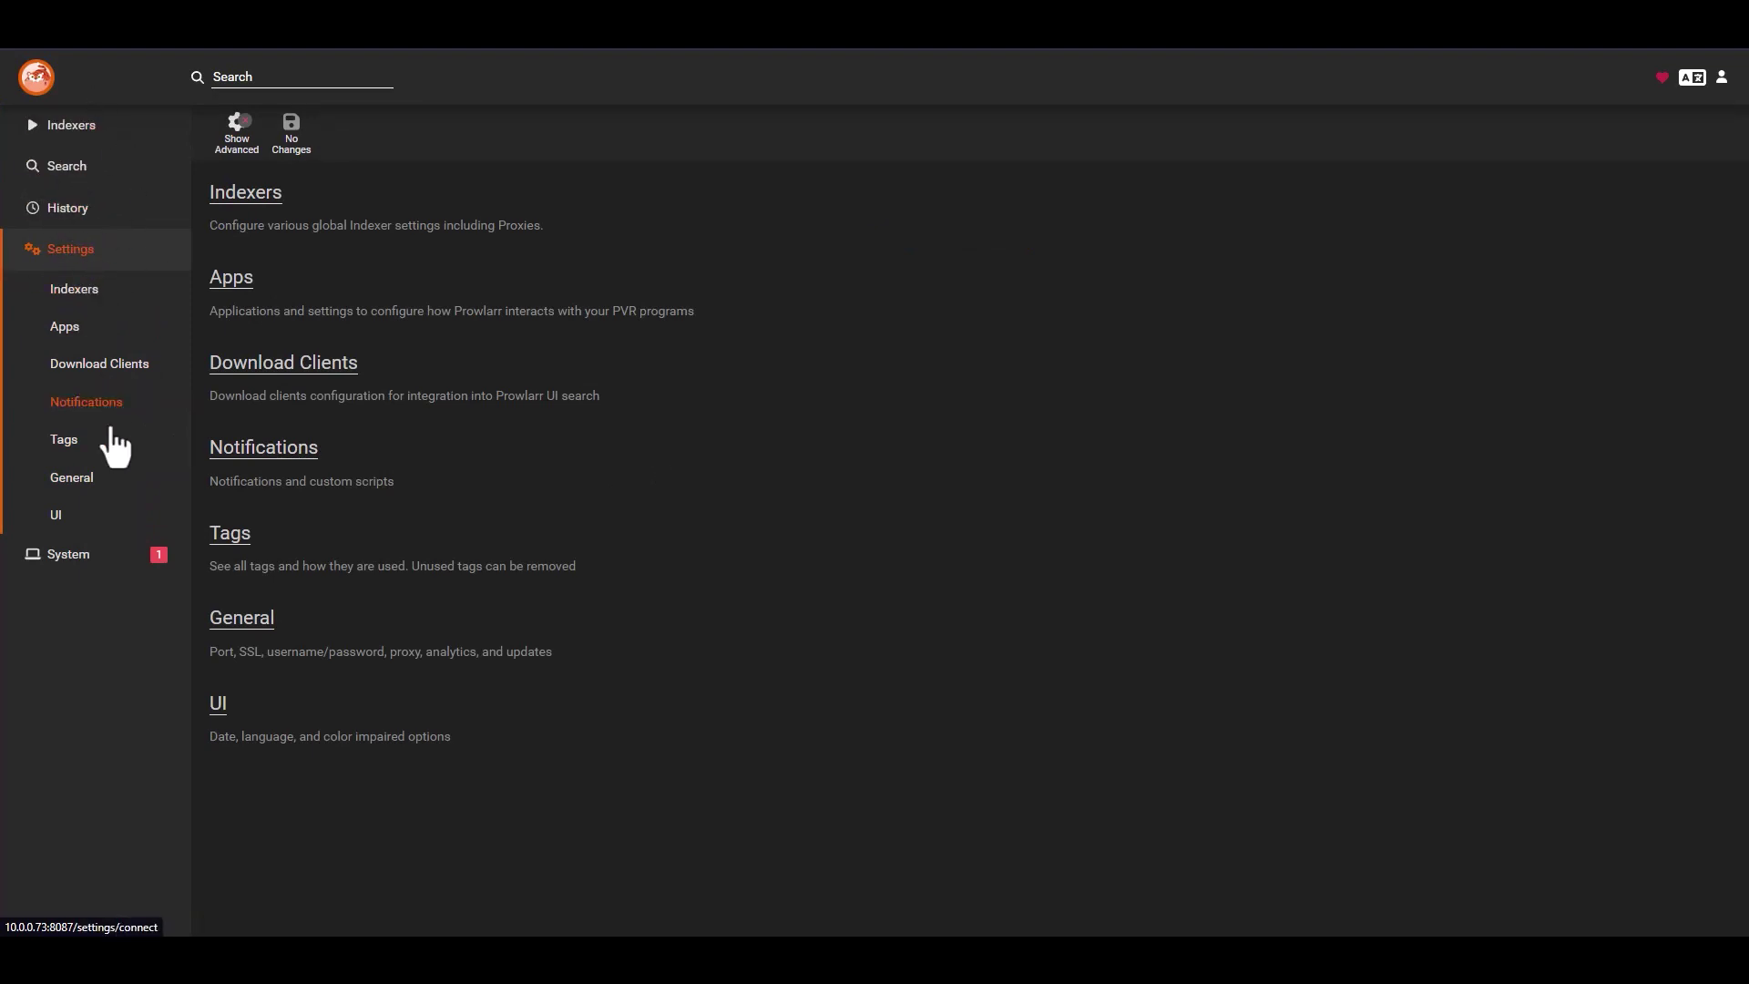
pyautogui.click(82, 562)
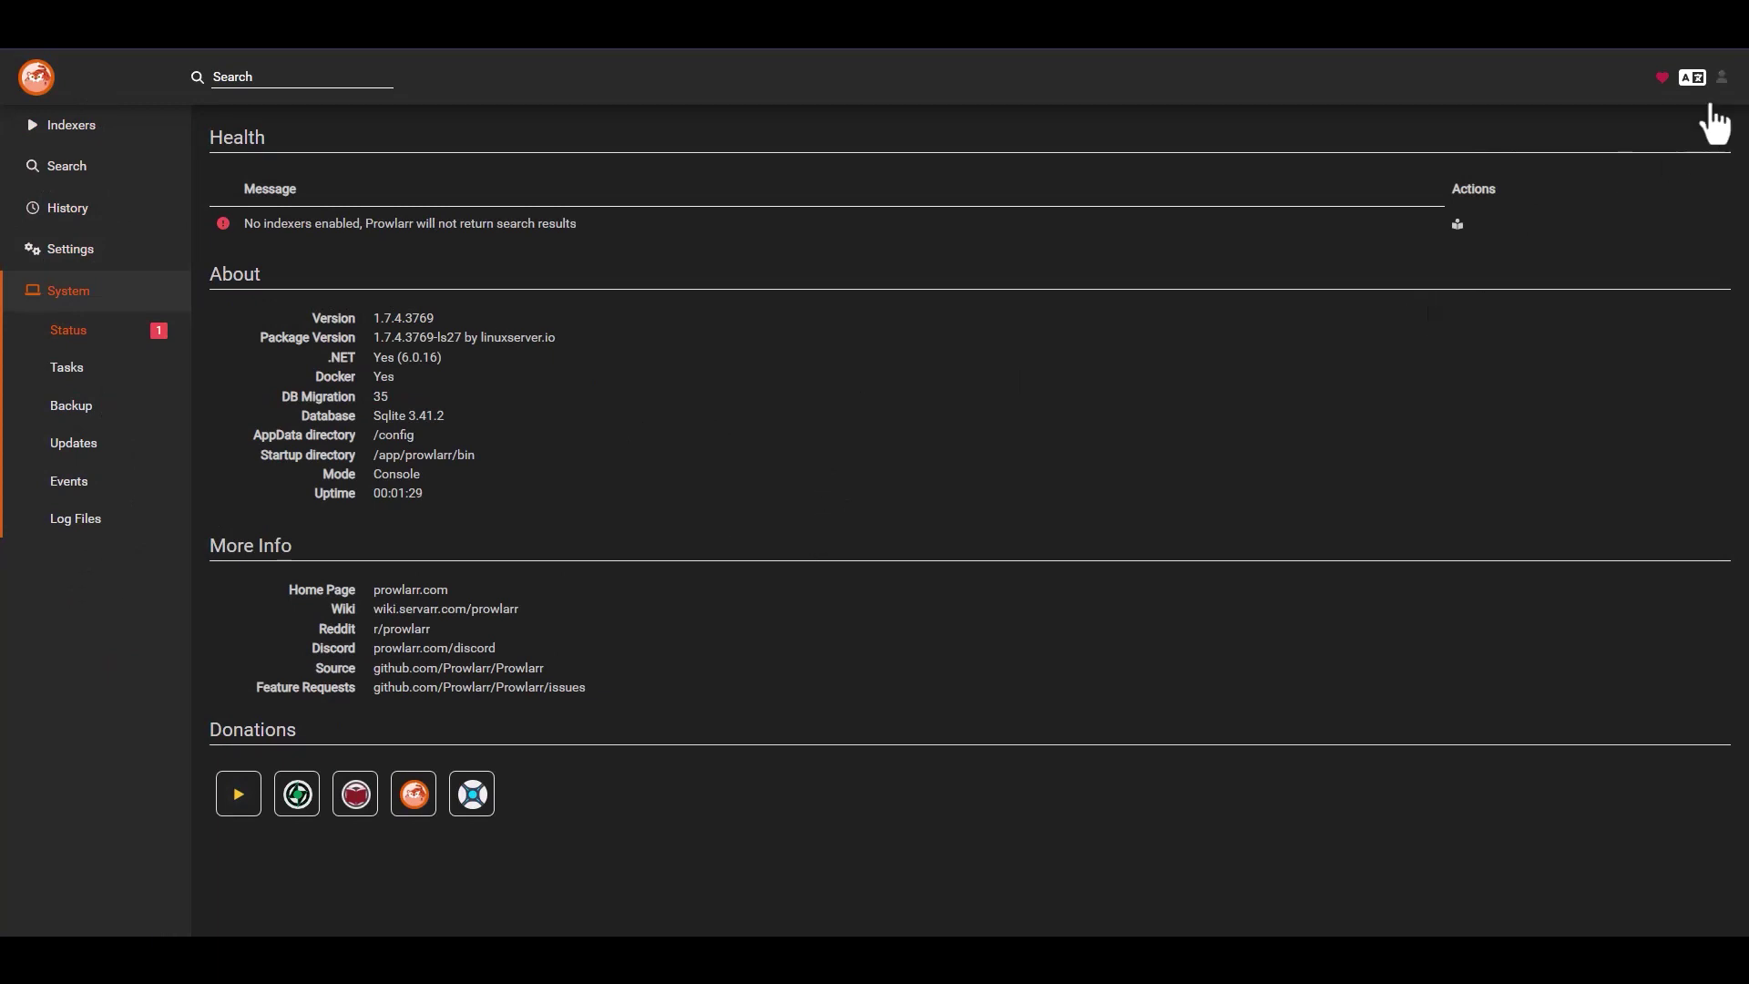
pyautogui.click(1721, 78)
pyautogui.click(1325, 387)
pyautogui.click(1721, 81)
pyautogui.click(1650, 172)
# - Reload Prowlarr, sign in with the username and password, and decline saving the password
pyautogui.click(796, 46)
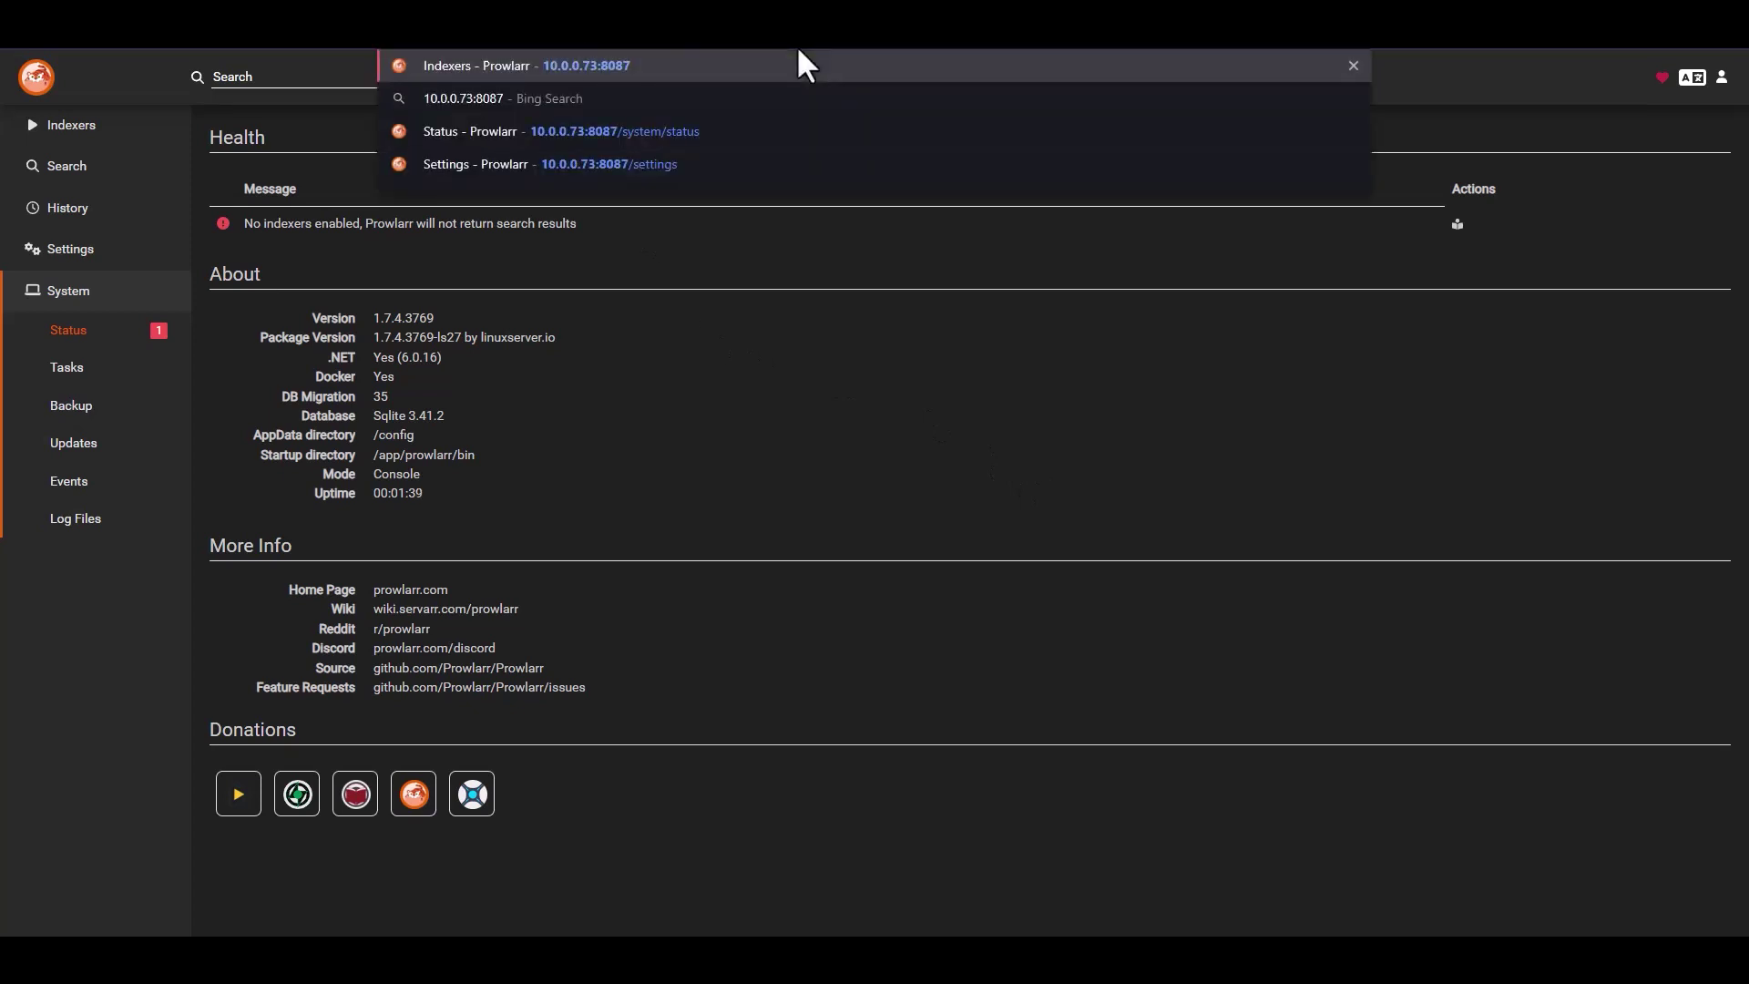
pyautogui.press('Return')
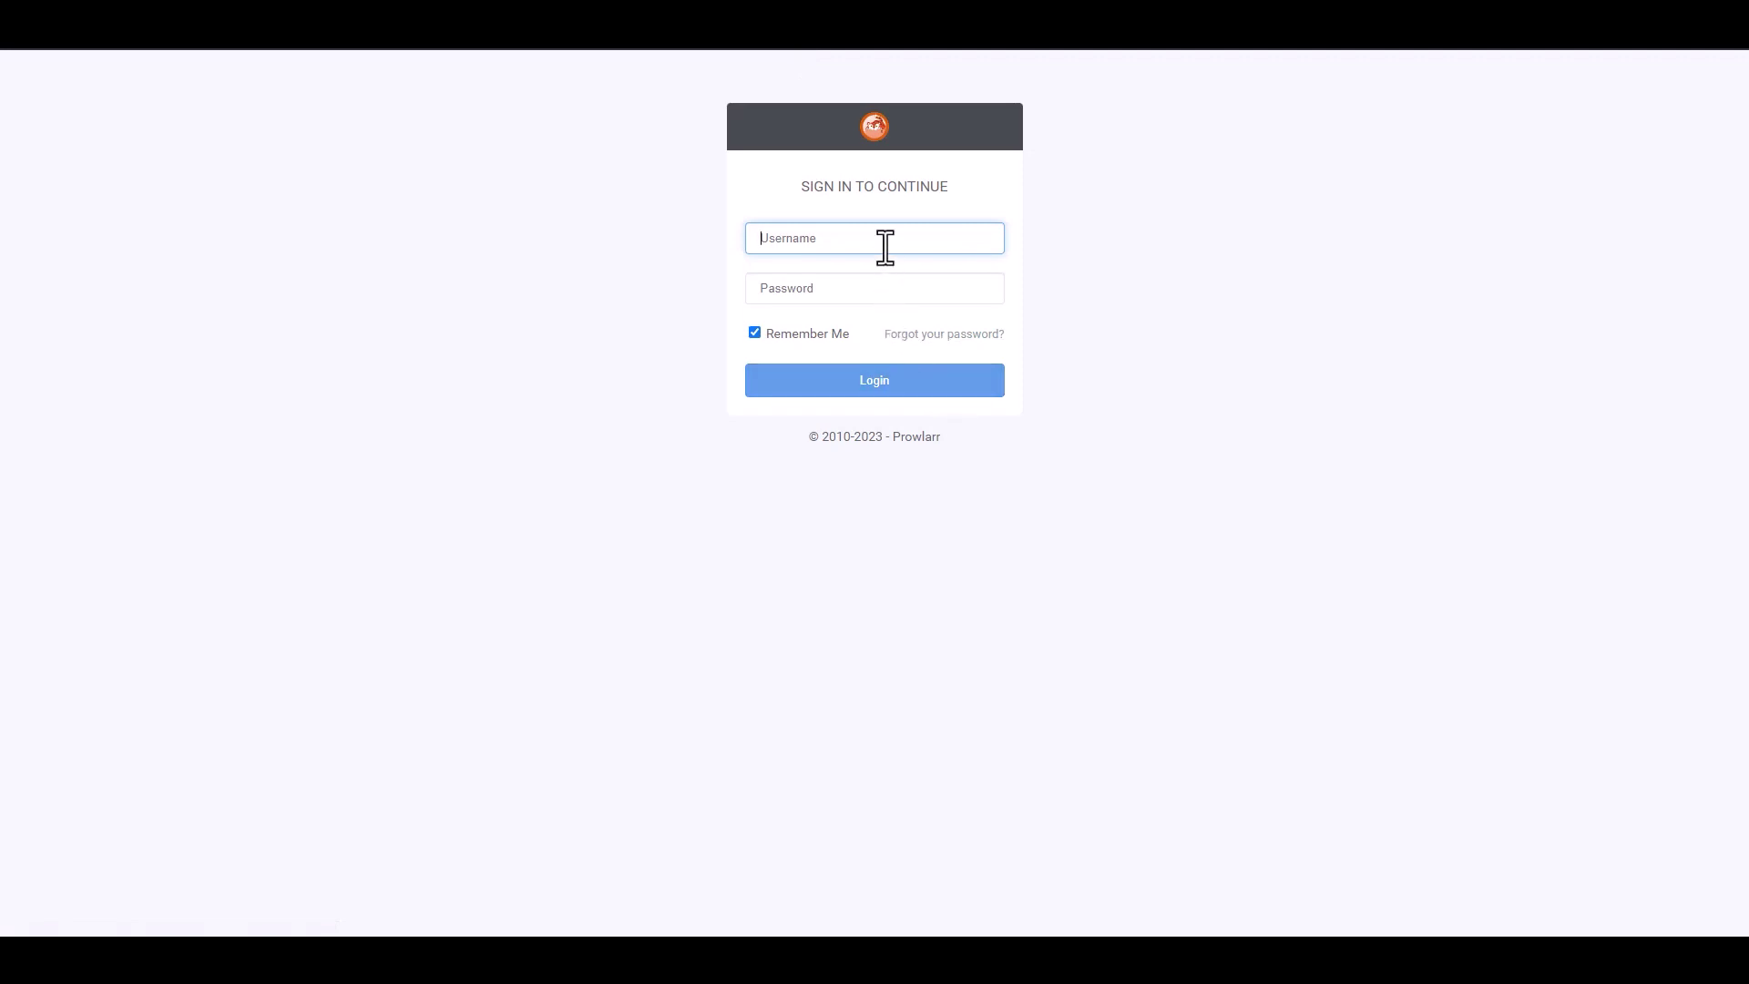
pyautogui.write('prowlarr')
pyautogui.hotkey('ctrl', 'a')
pyautogui.press('Tab')
pyautogui.write('prowlarr')
pyautogui.click(871, 382)
pyautogui.click(1351, 60)
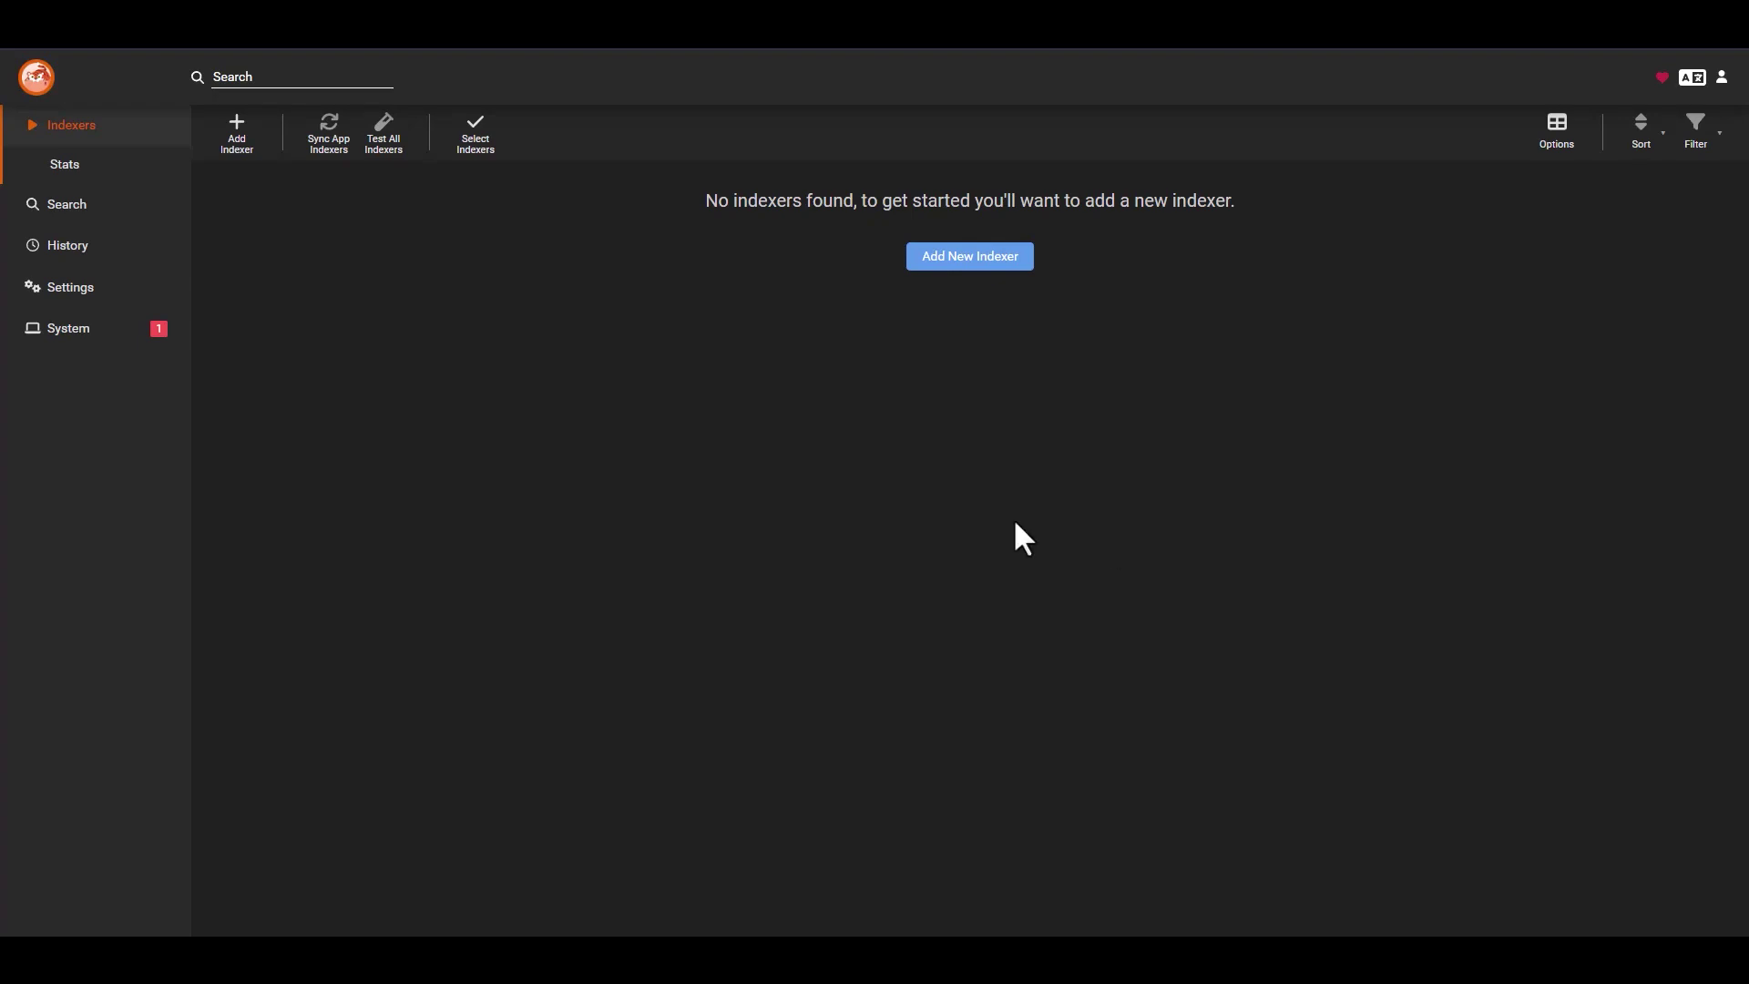
# - Open Settings > Indexers and bring up the Add Indexer Proxy type list
pyautogui.click(70, 287)
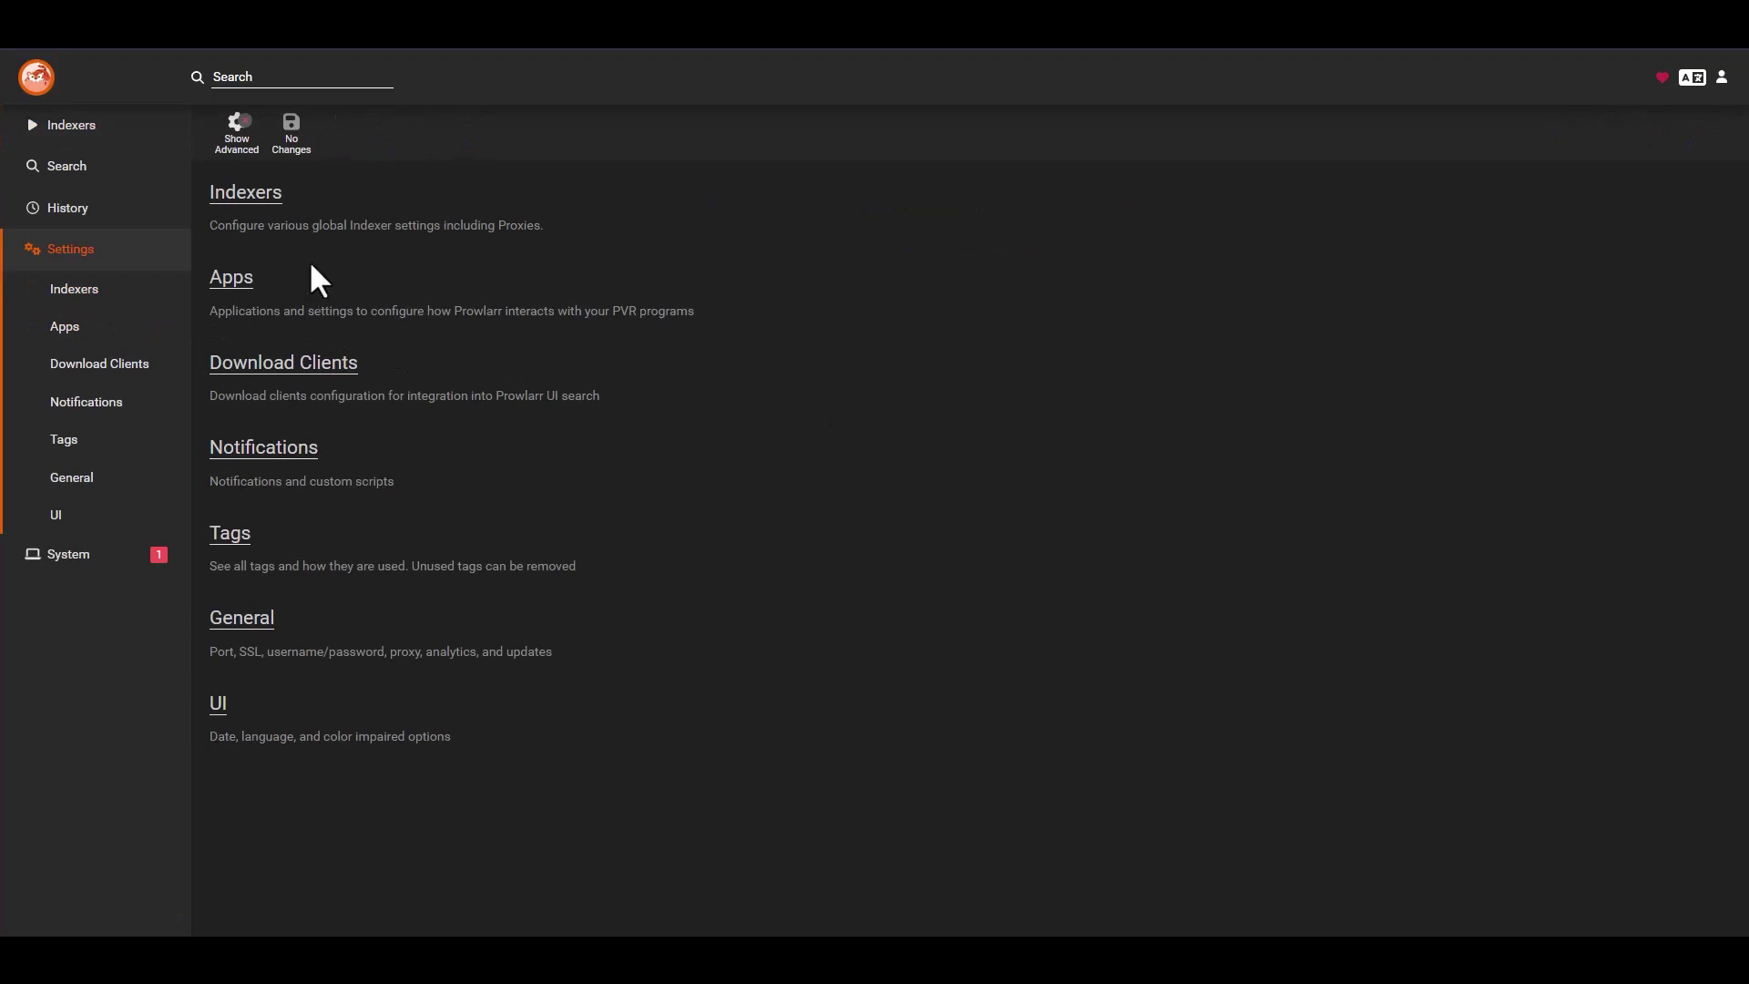
pyautogui.click(255, 193)
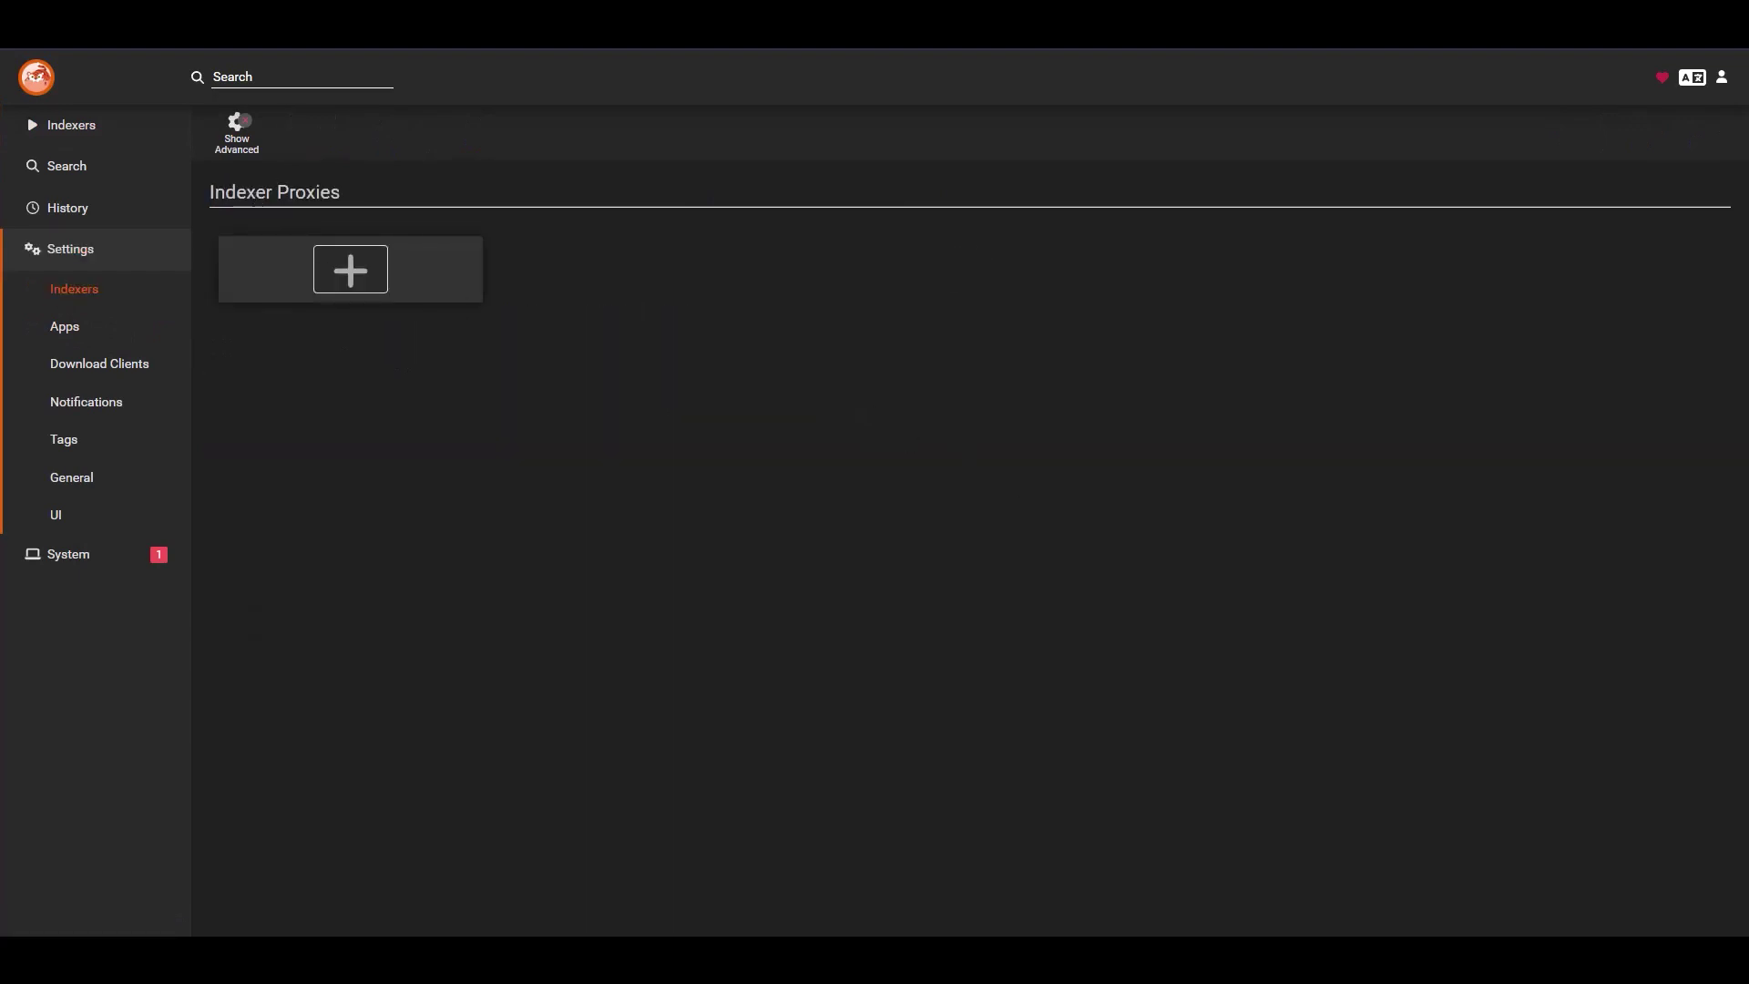
pyautogui.click(357, 273)
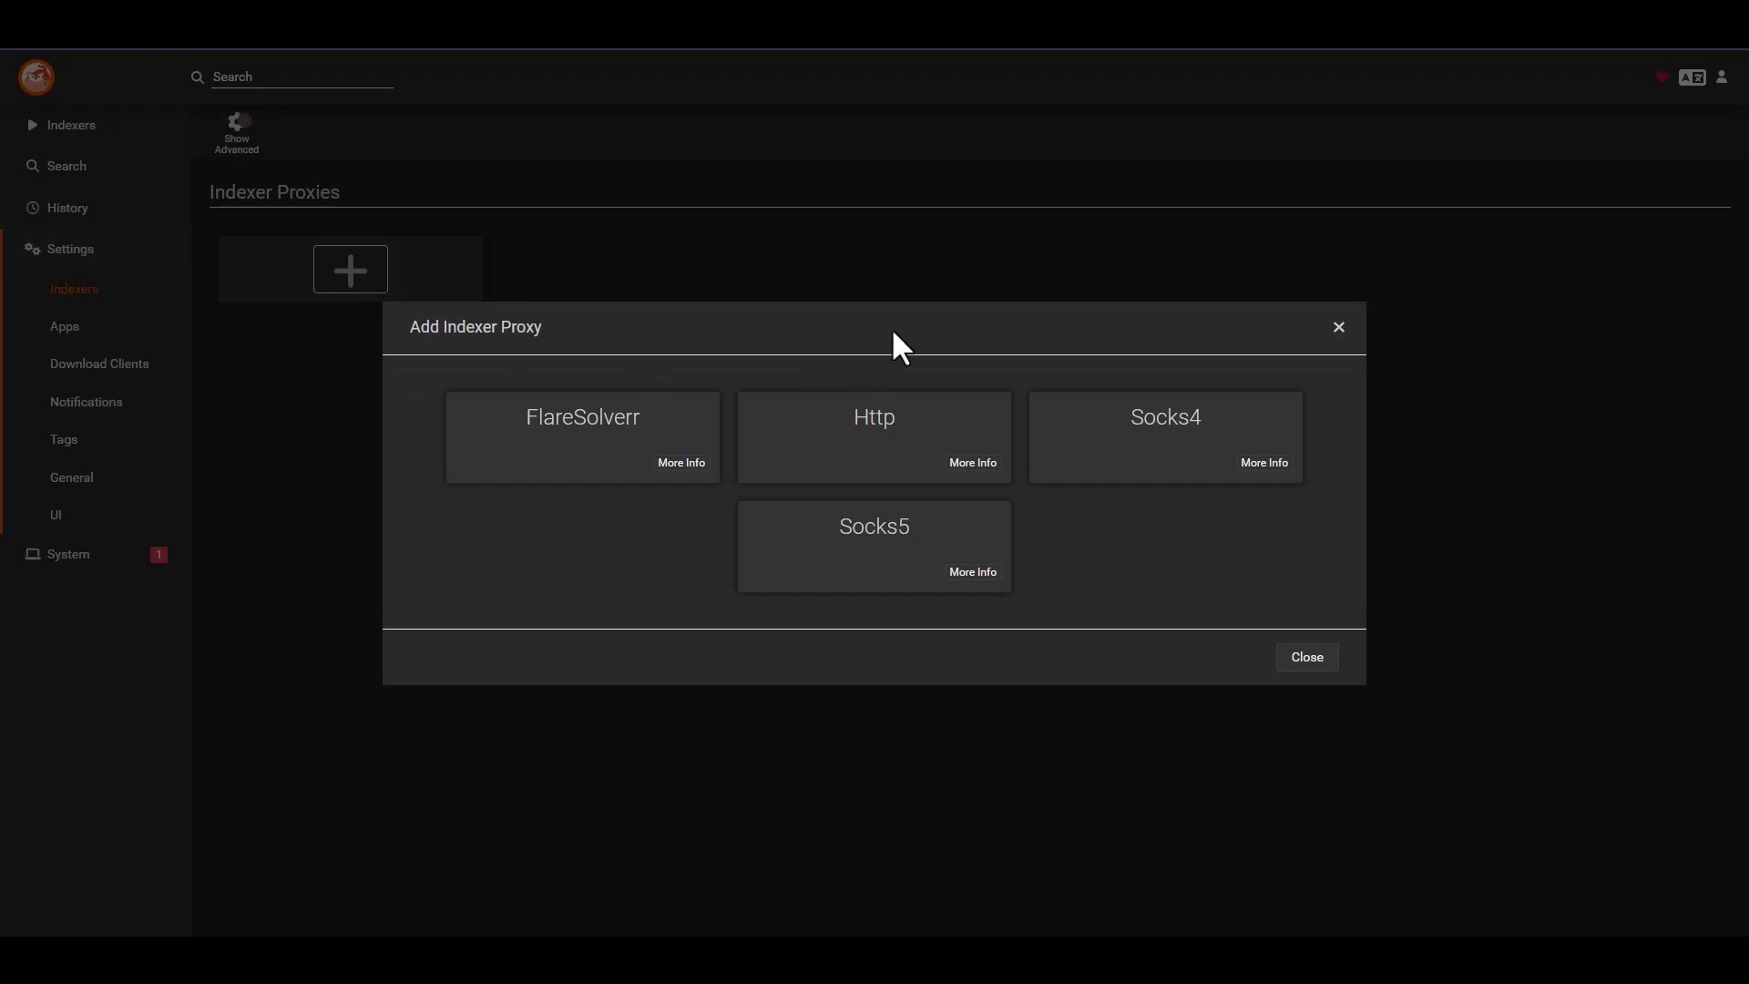
pyautogui.moveTo(559, 326); pyautogui.dragTo(412, 328)
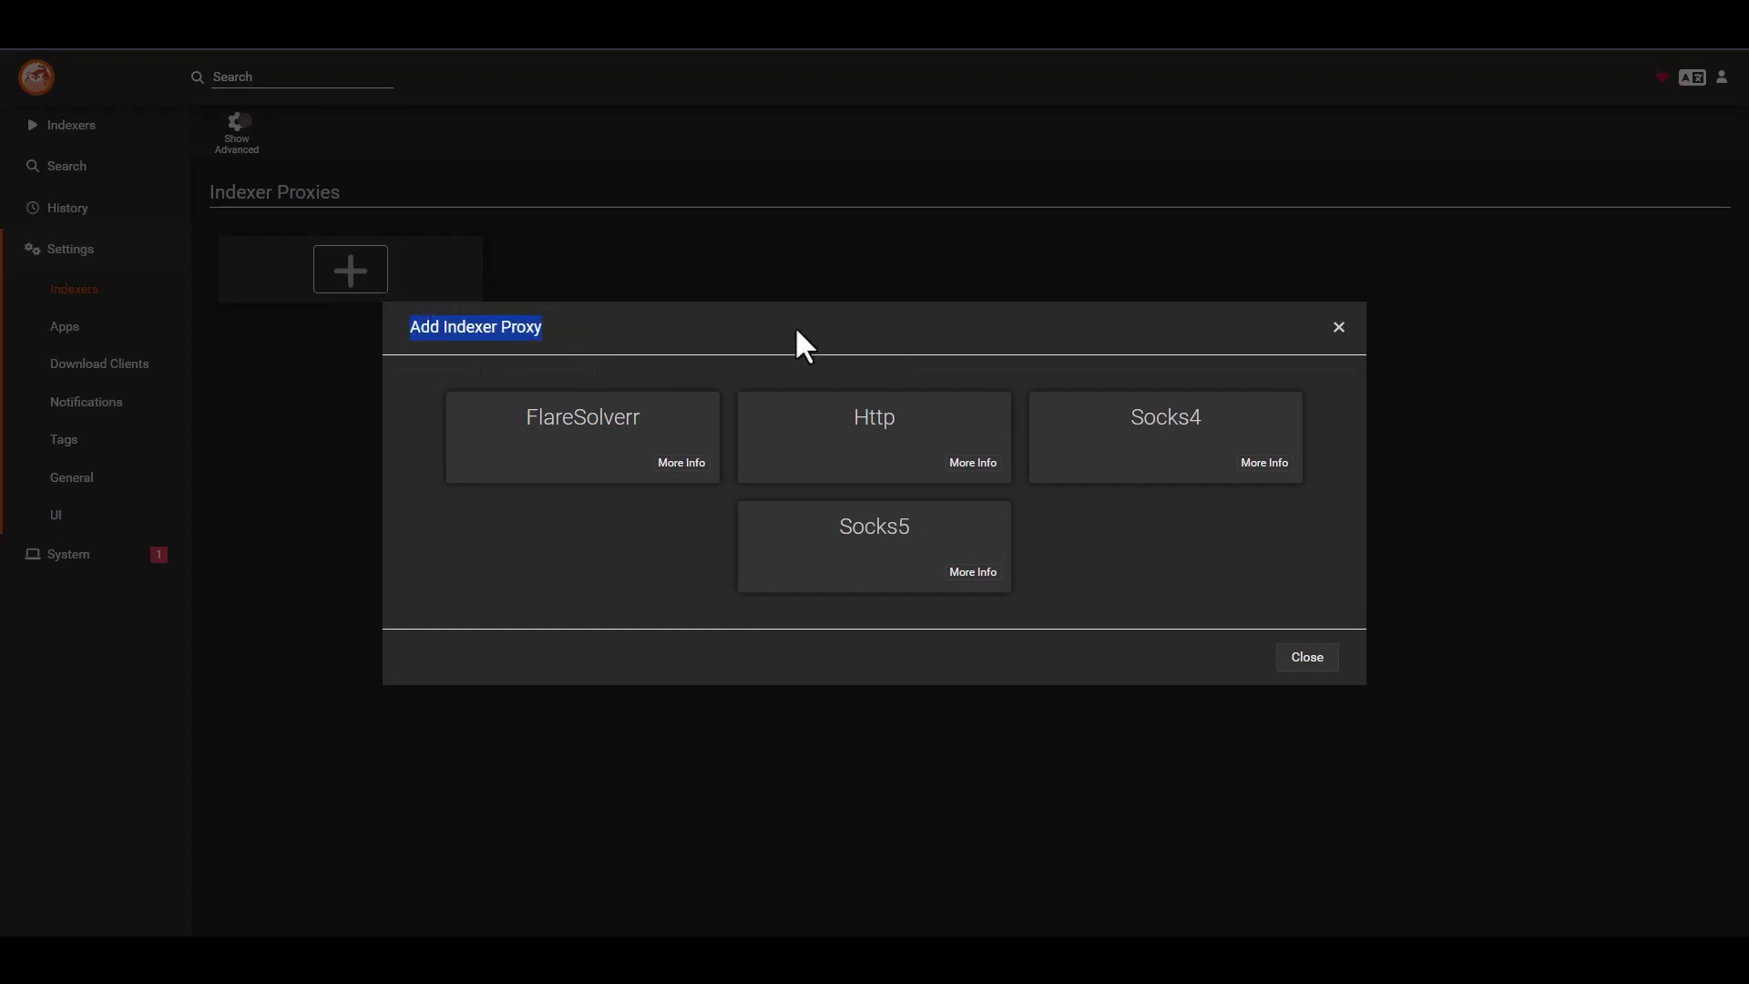
pyautogui.click(877, 328)
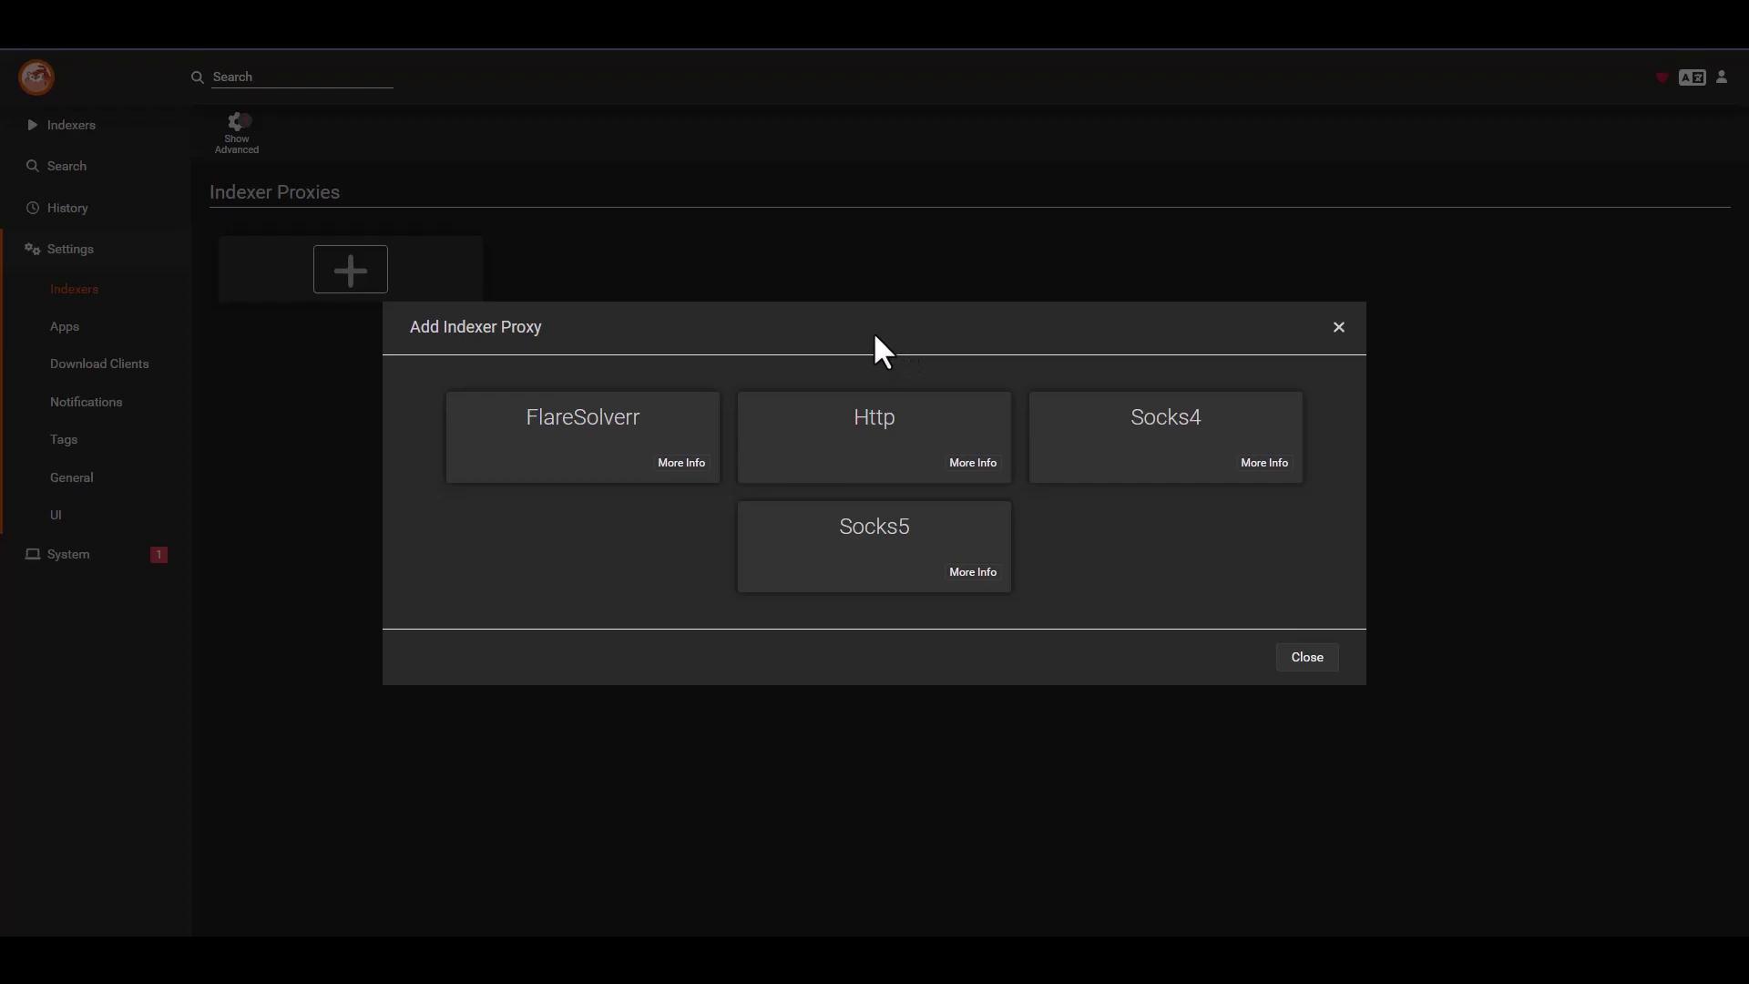
# - Review the FlareSolverr and Socks5 proxy forms, closing each without saving
pyautogui.click(596, 453)
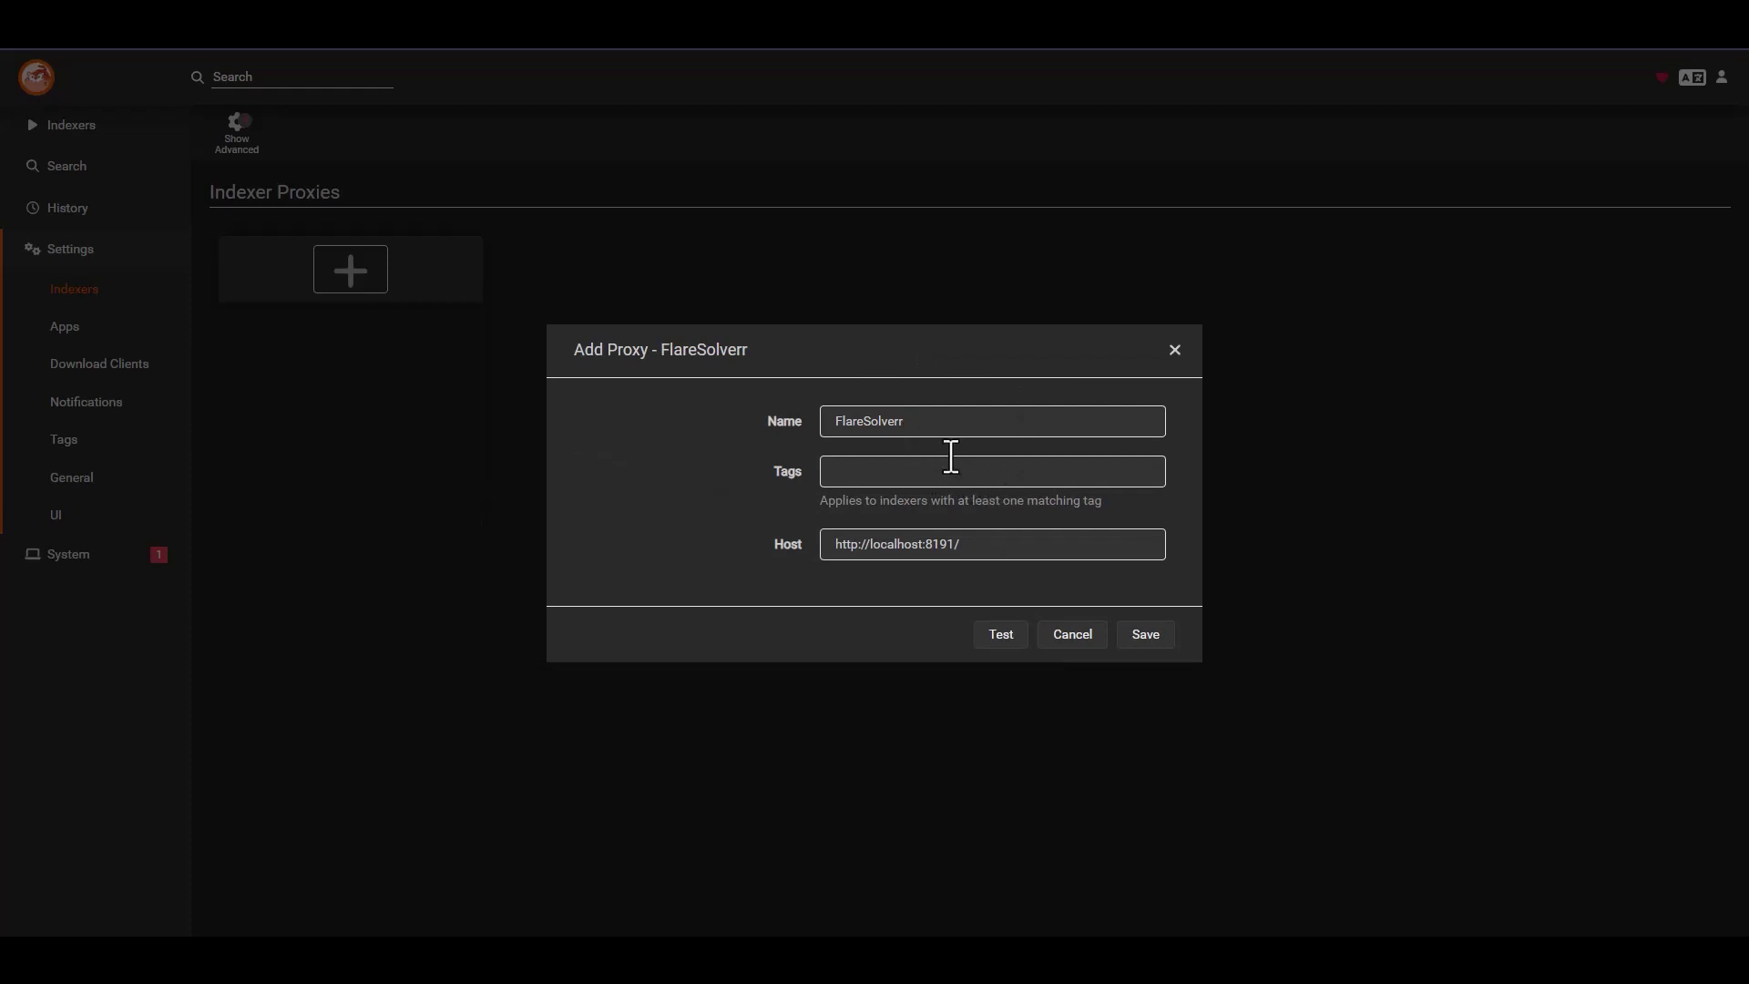
pyautogui.click(1175, 351)
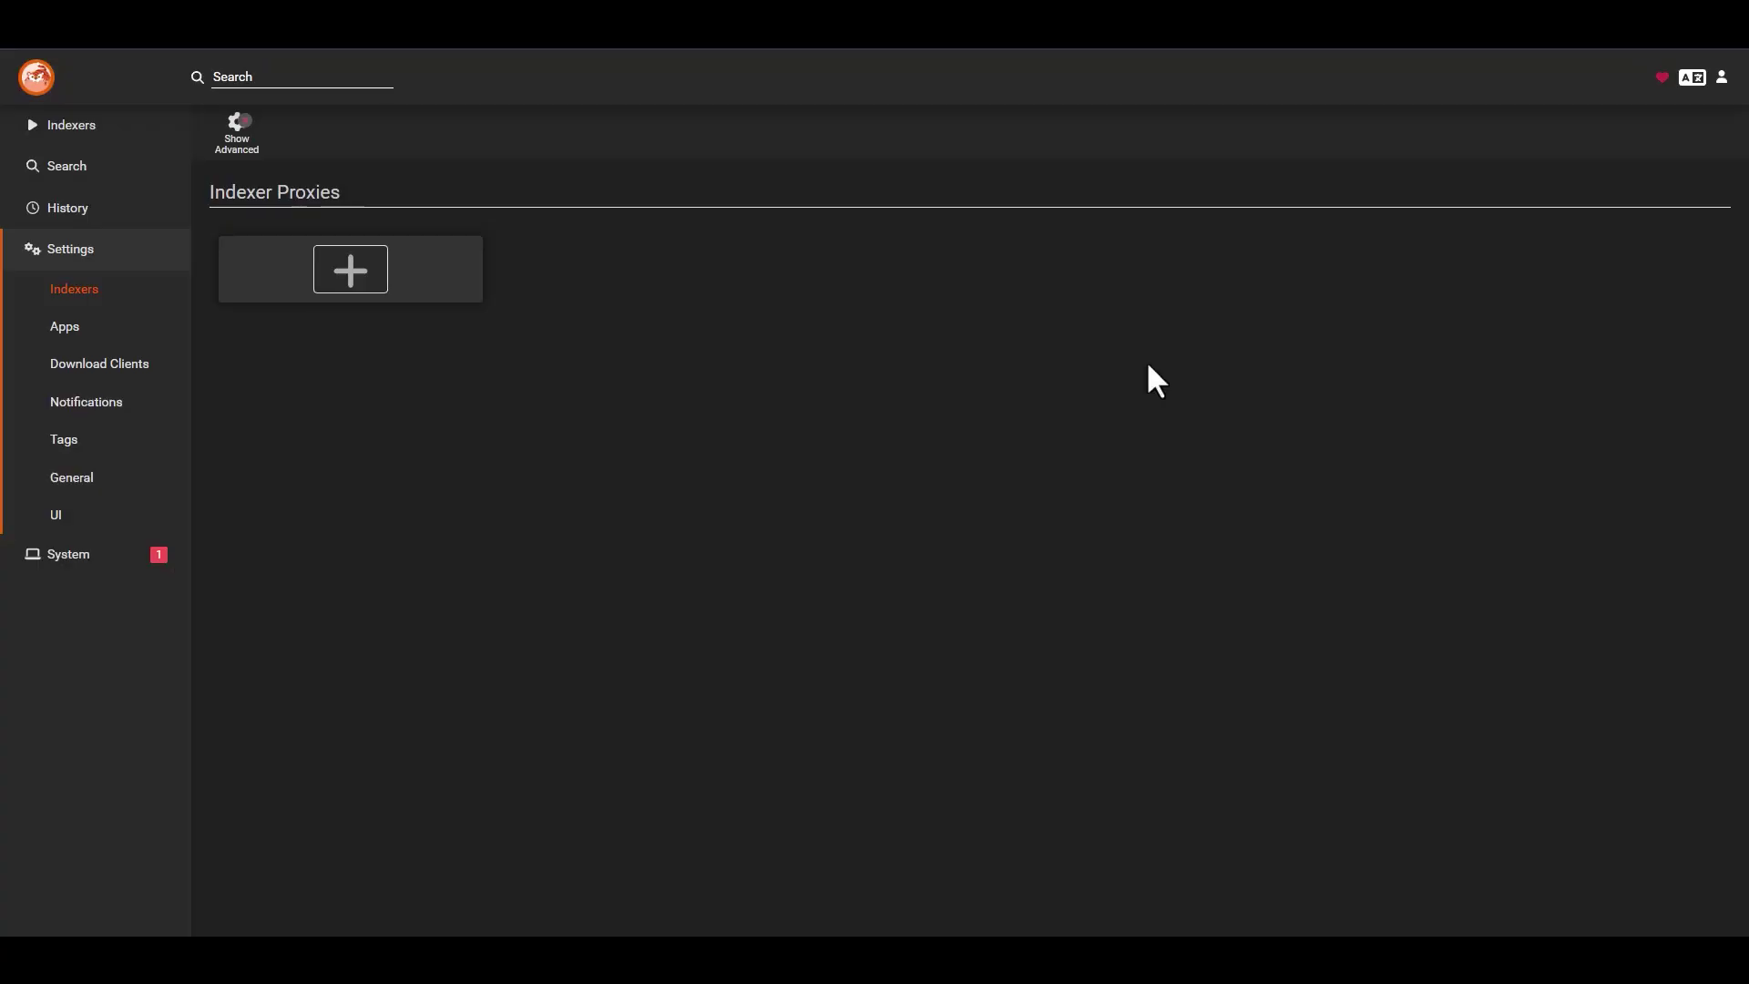
pyautogui.click(407, 277)
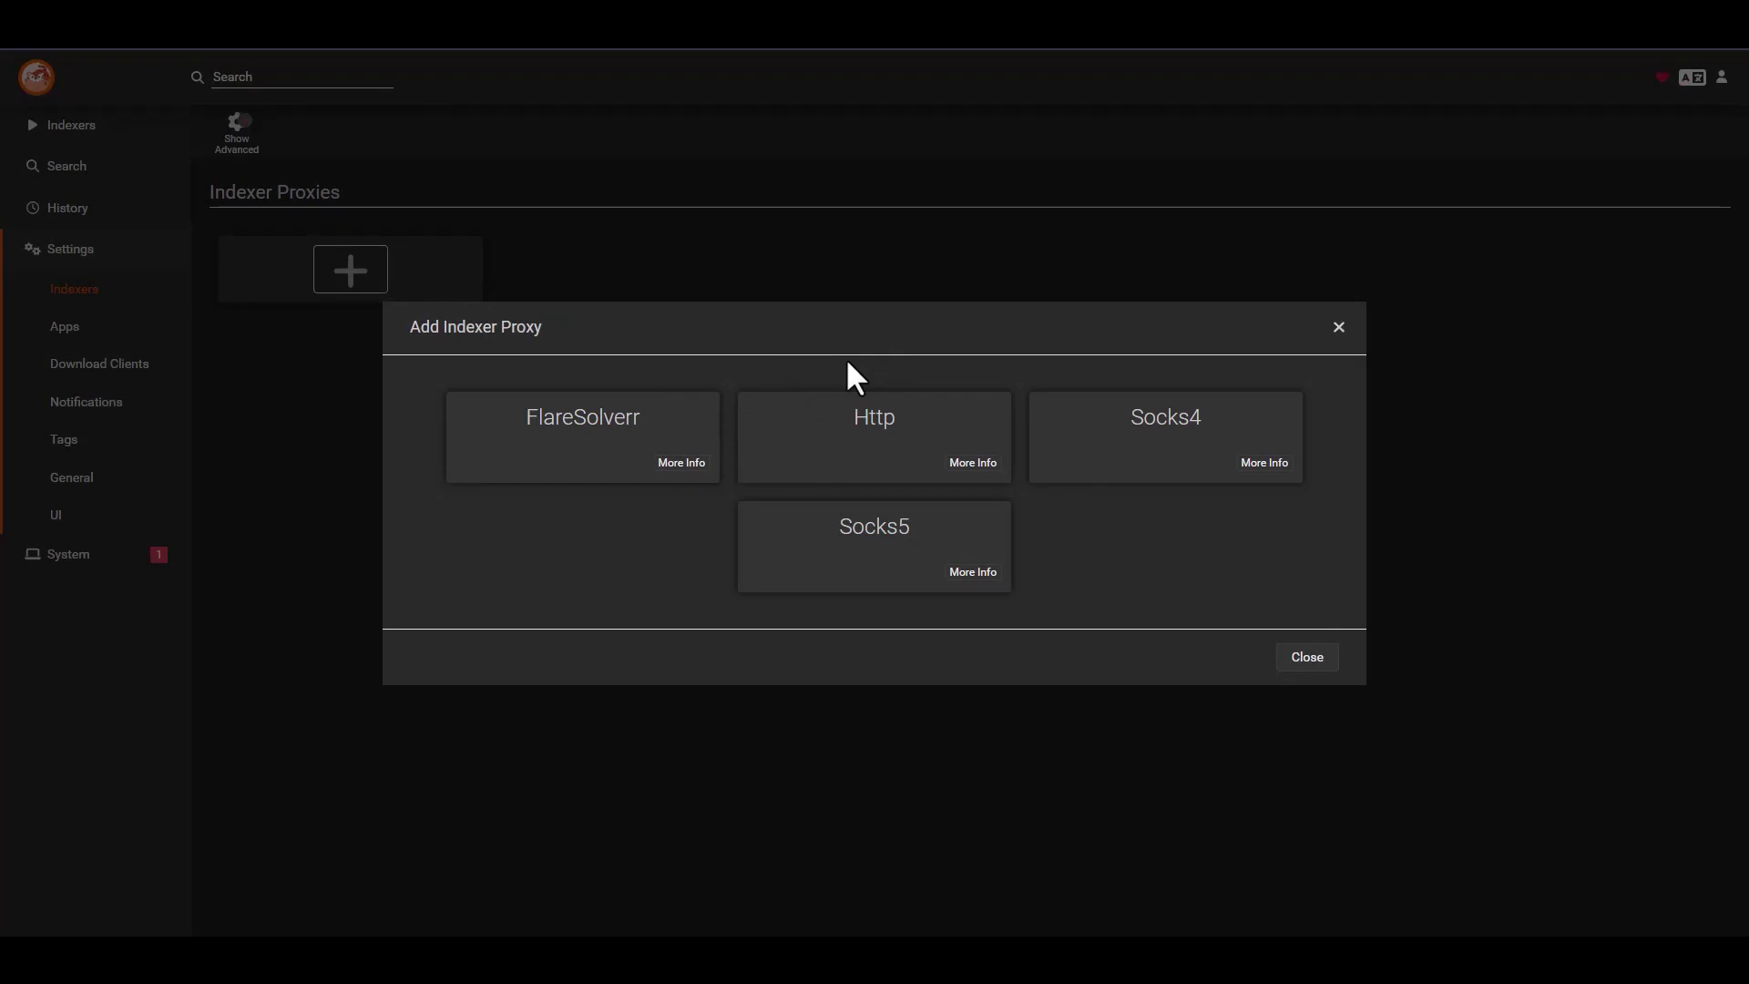
pyautogui.click(883, 565)
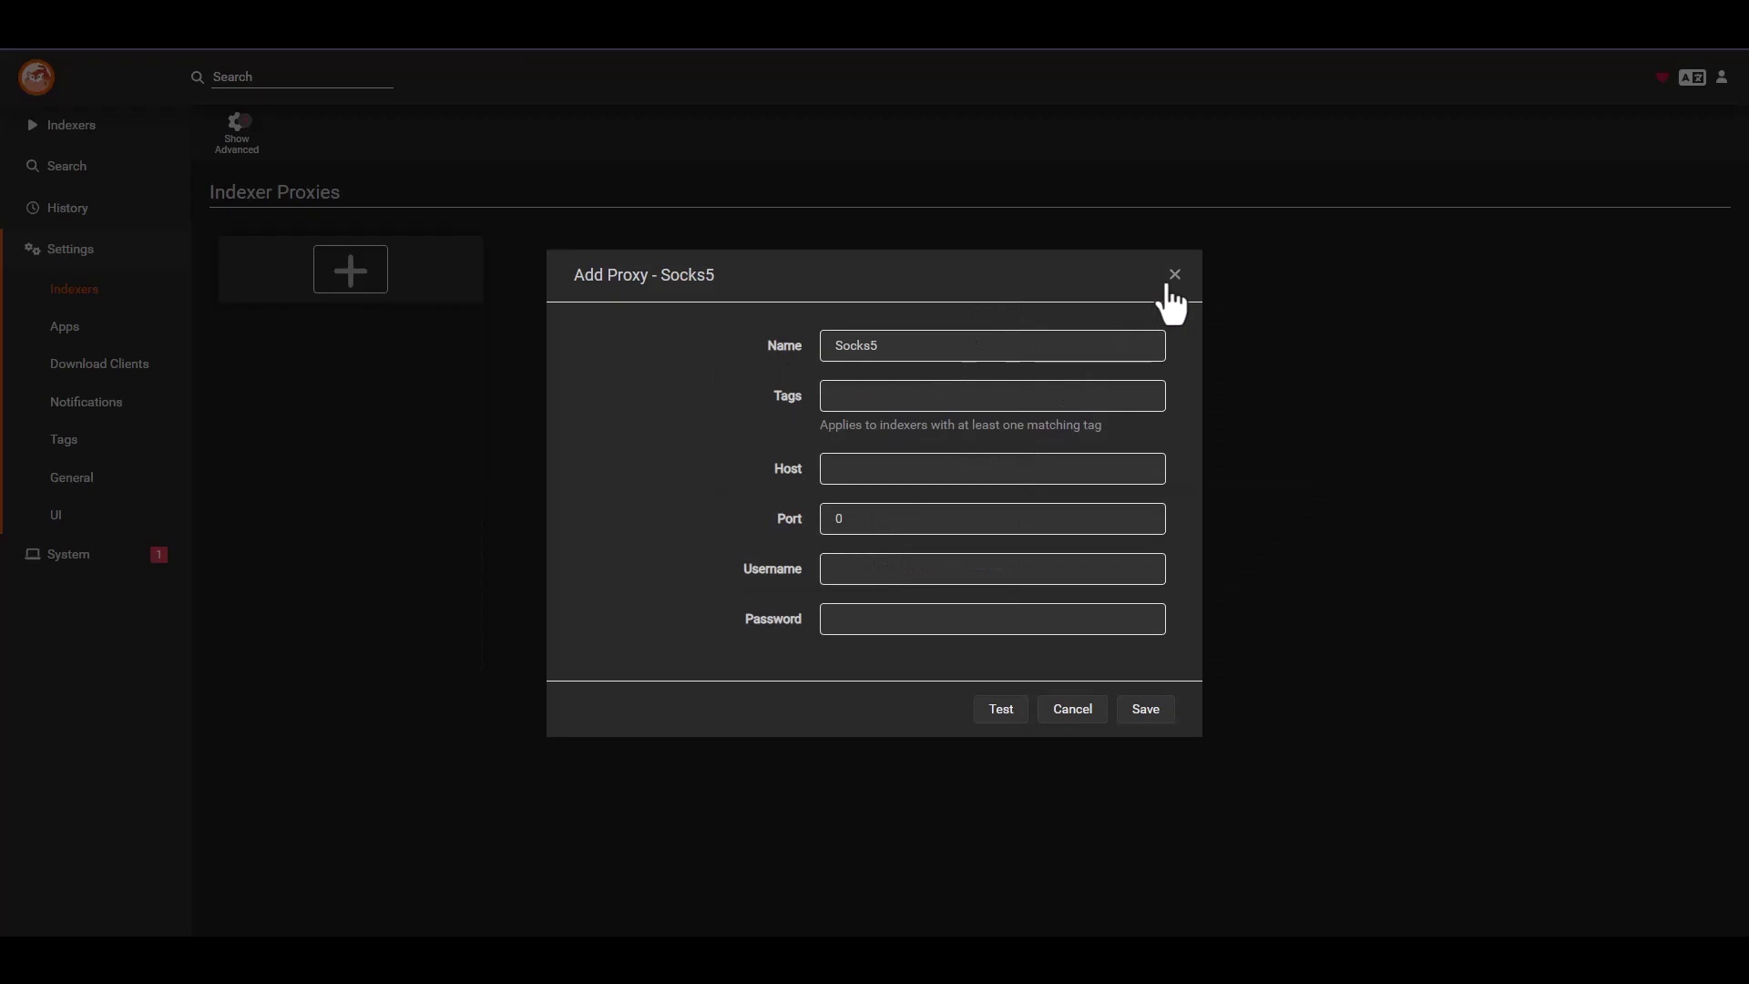
pyautogui.click(1171, 277)
pyautogui.click(400, 269)
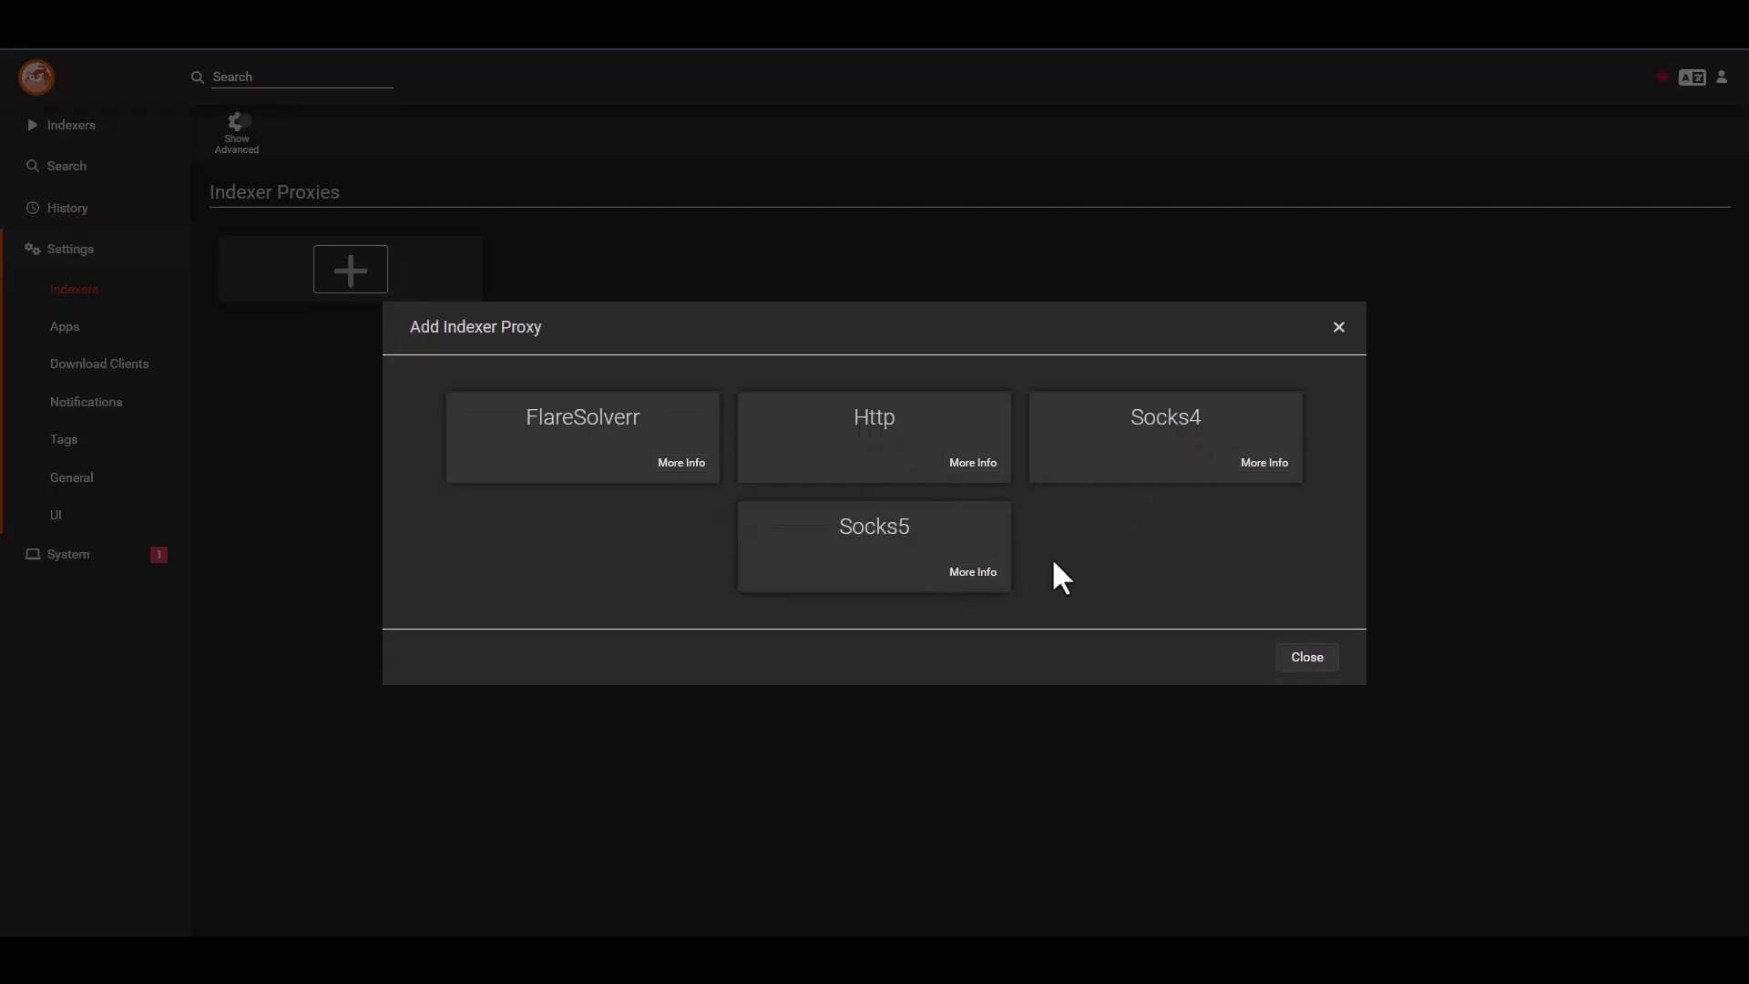
pyautogui.click(1338, 328)
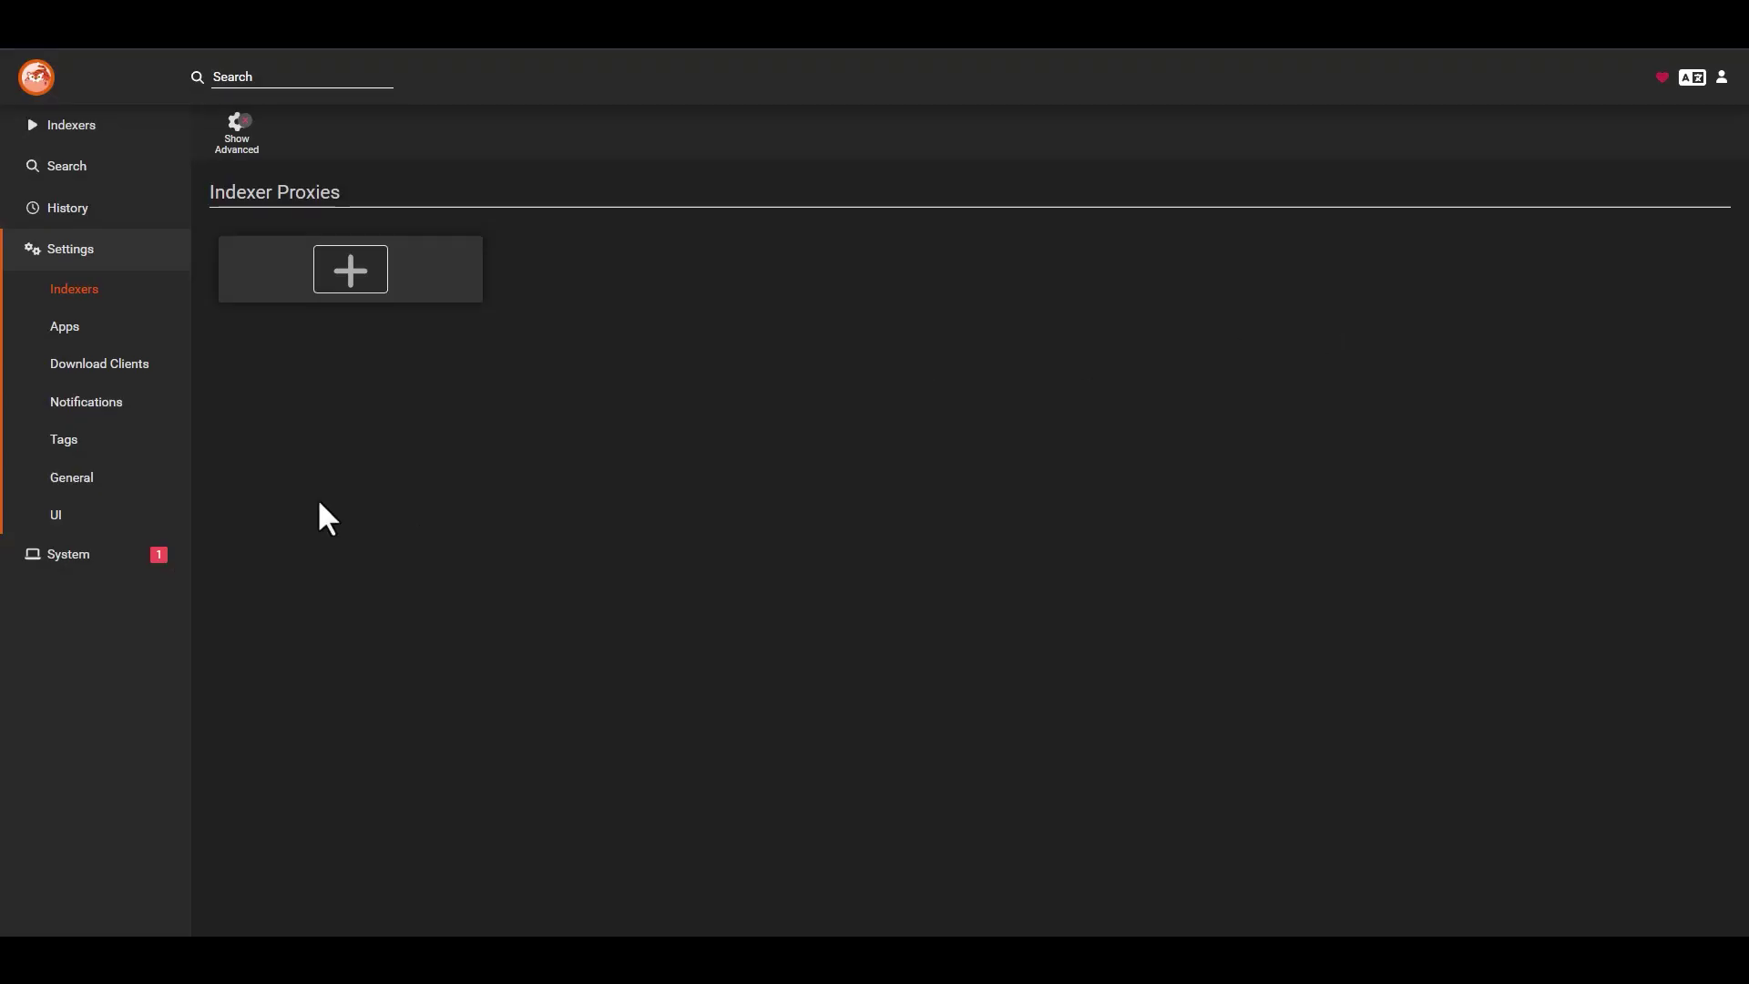
pyautogui.click(66, 328)
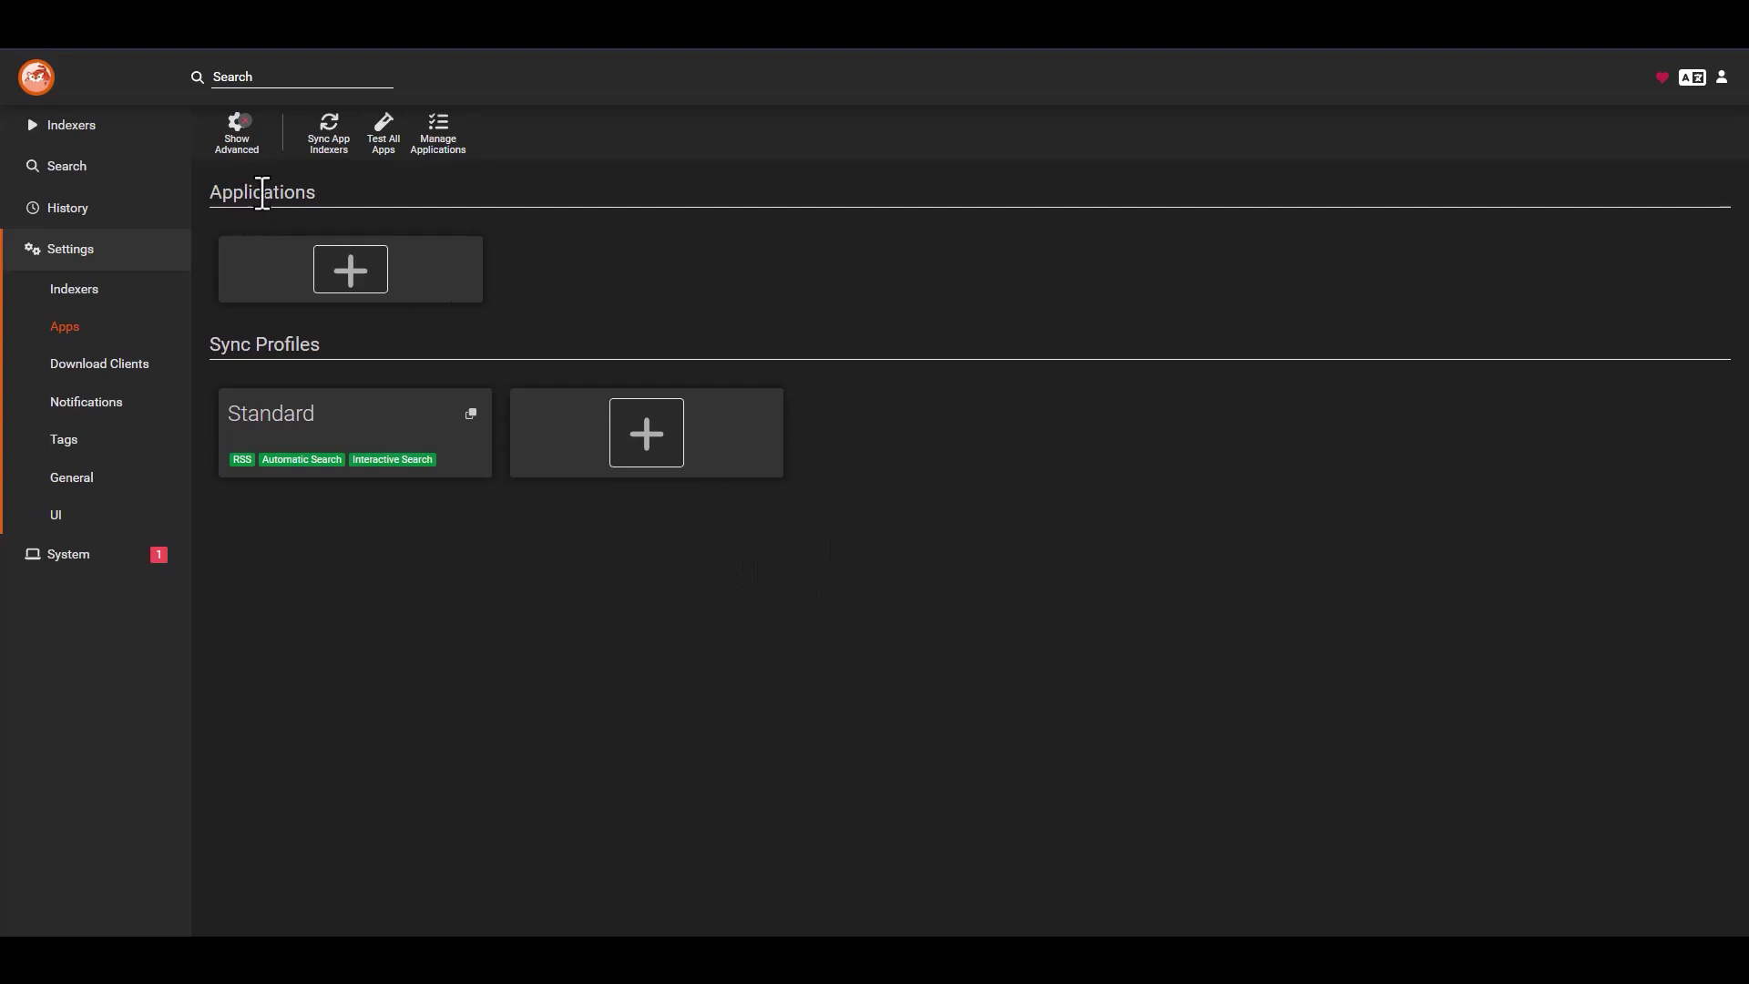
# - Review the Applications and Sync Profiles sections, opening the Standard sync profile and cancelling unchanged
pyautogui.moveTo(332, 205); pyautogui.dragTo(183, 188)
pyautogui.moveTo(326, 355); pyautogui.dragTo(209, 355)
pyautogui.click(763, 609)
pyautogui.click(400, 422)
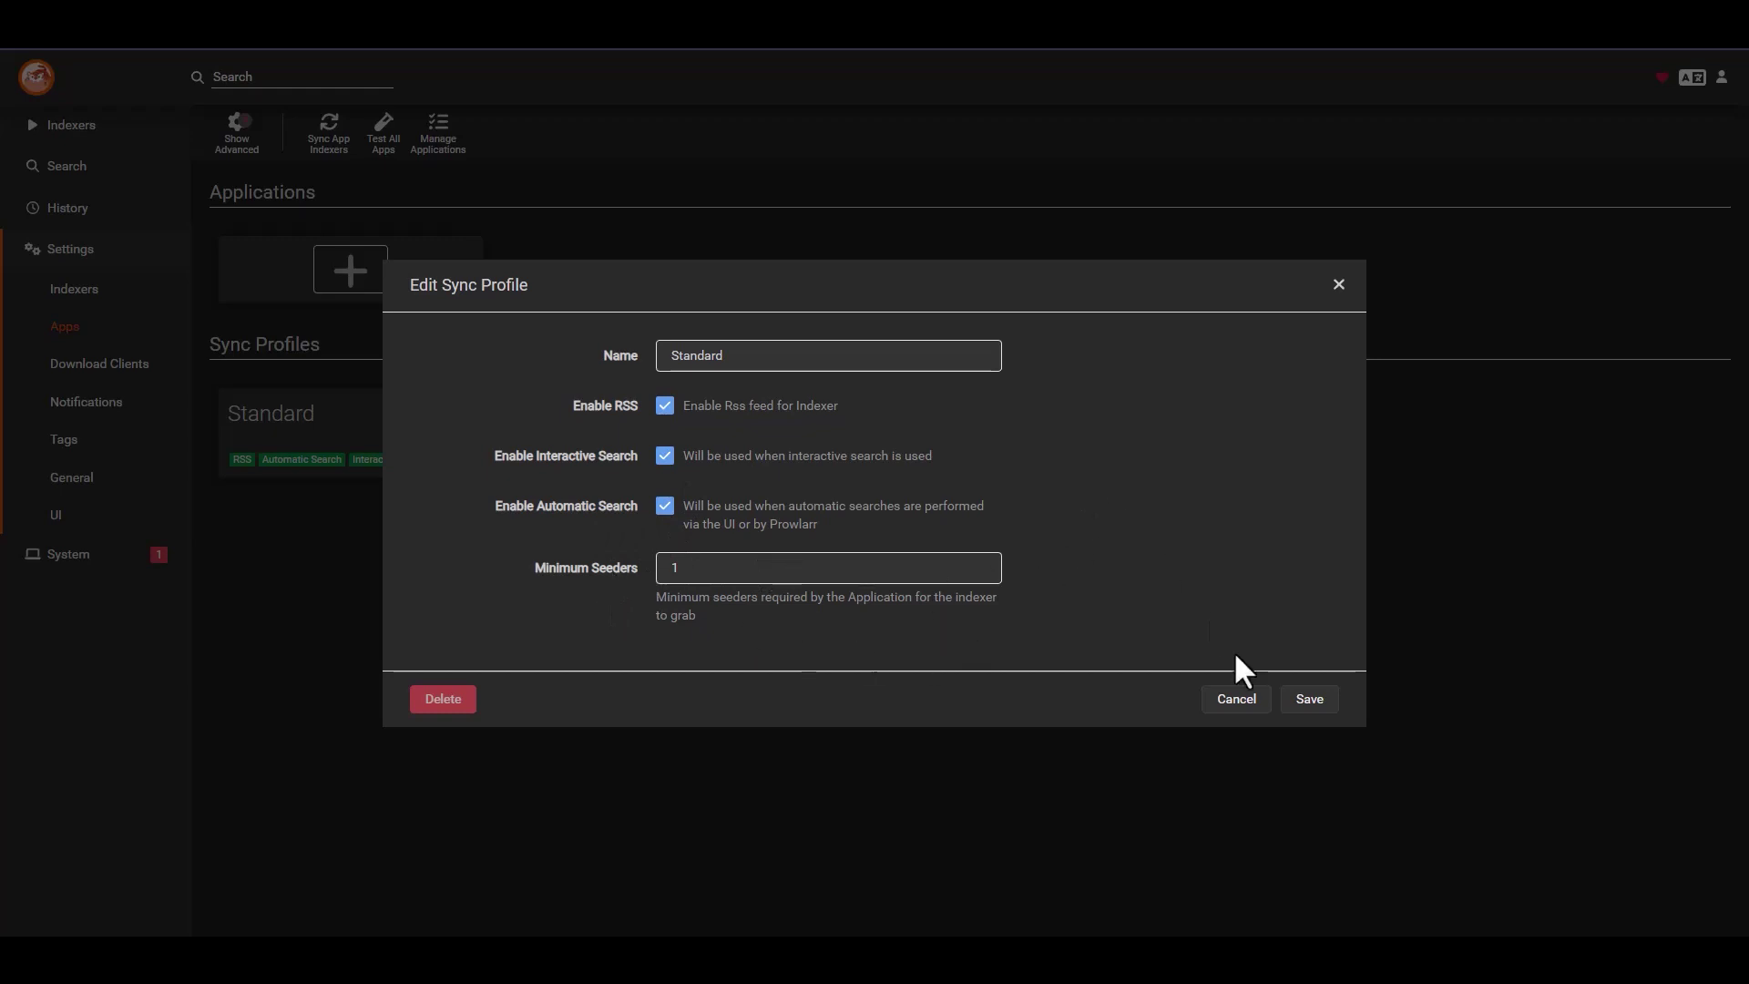
pyautogui.click(1237, 700)
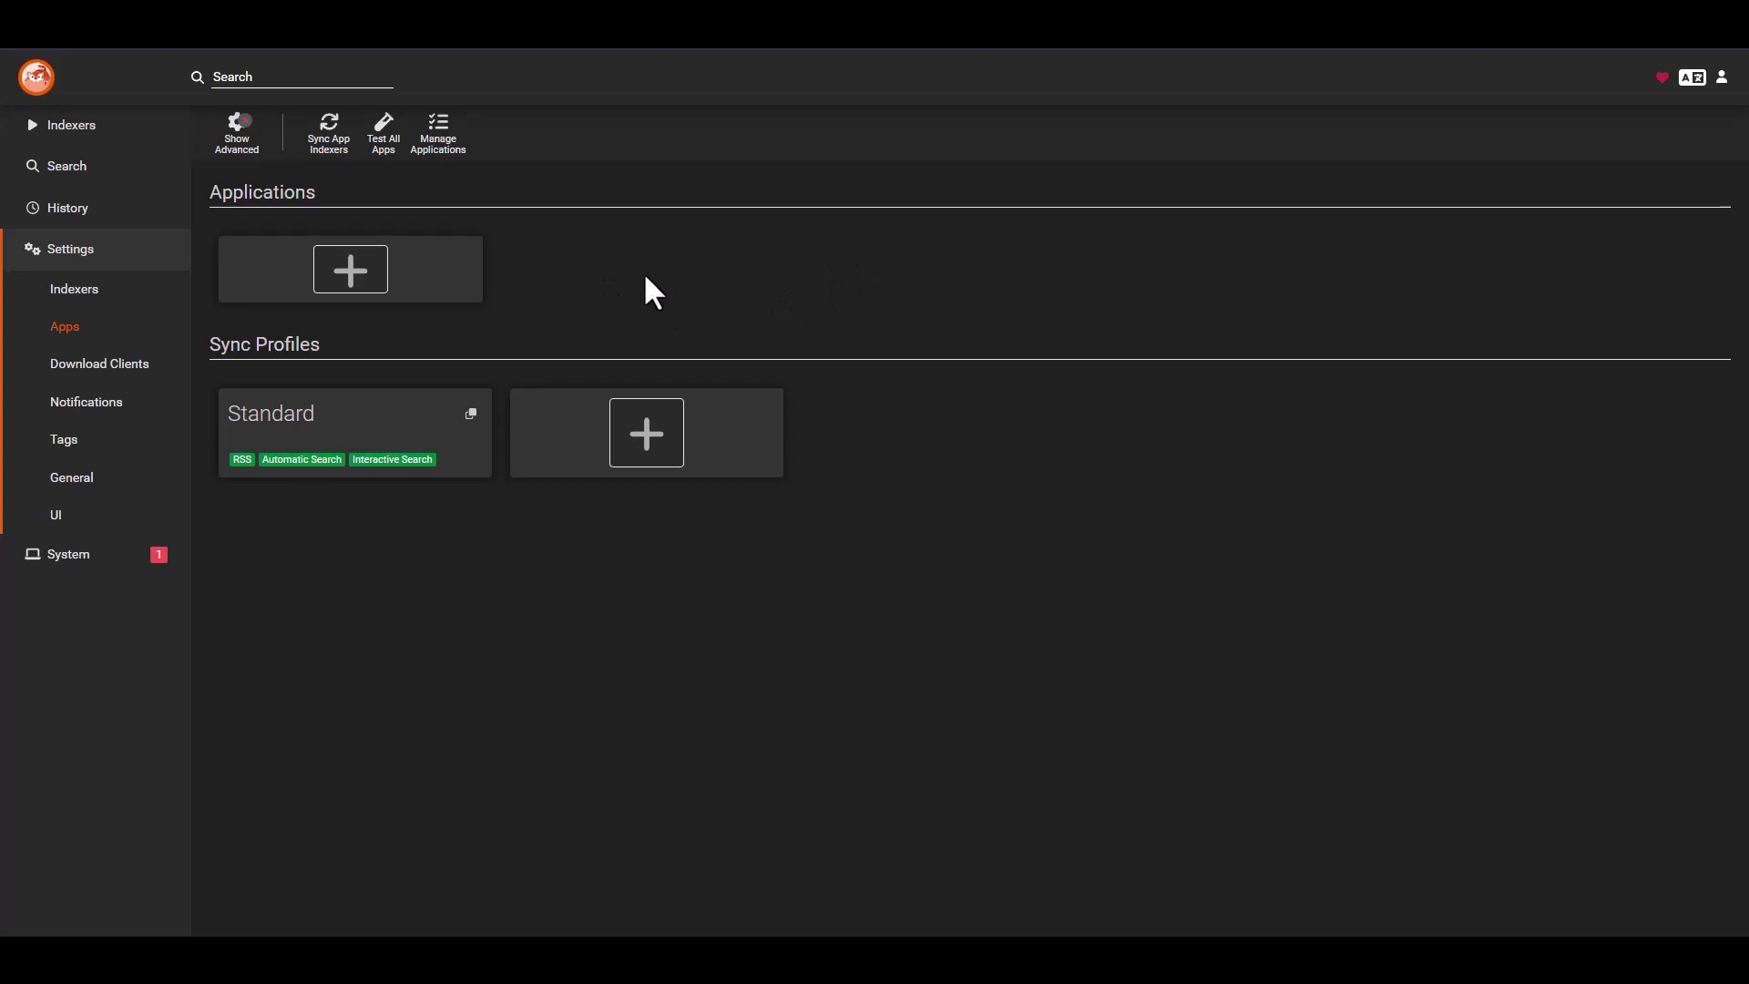
# - Add Sonarr as a linked application and keep its Sync Level at Full Sync
pyautogui.click(337, 263)
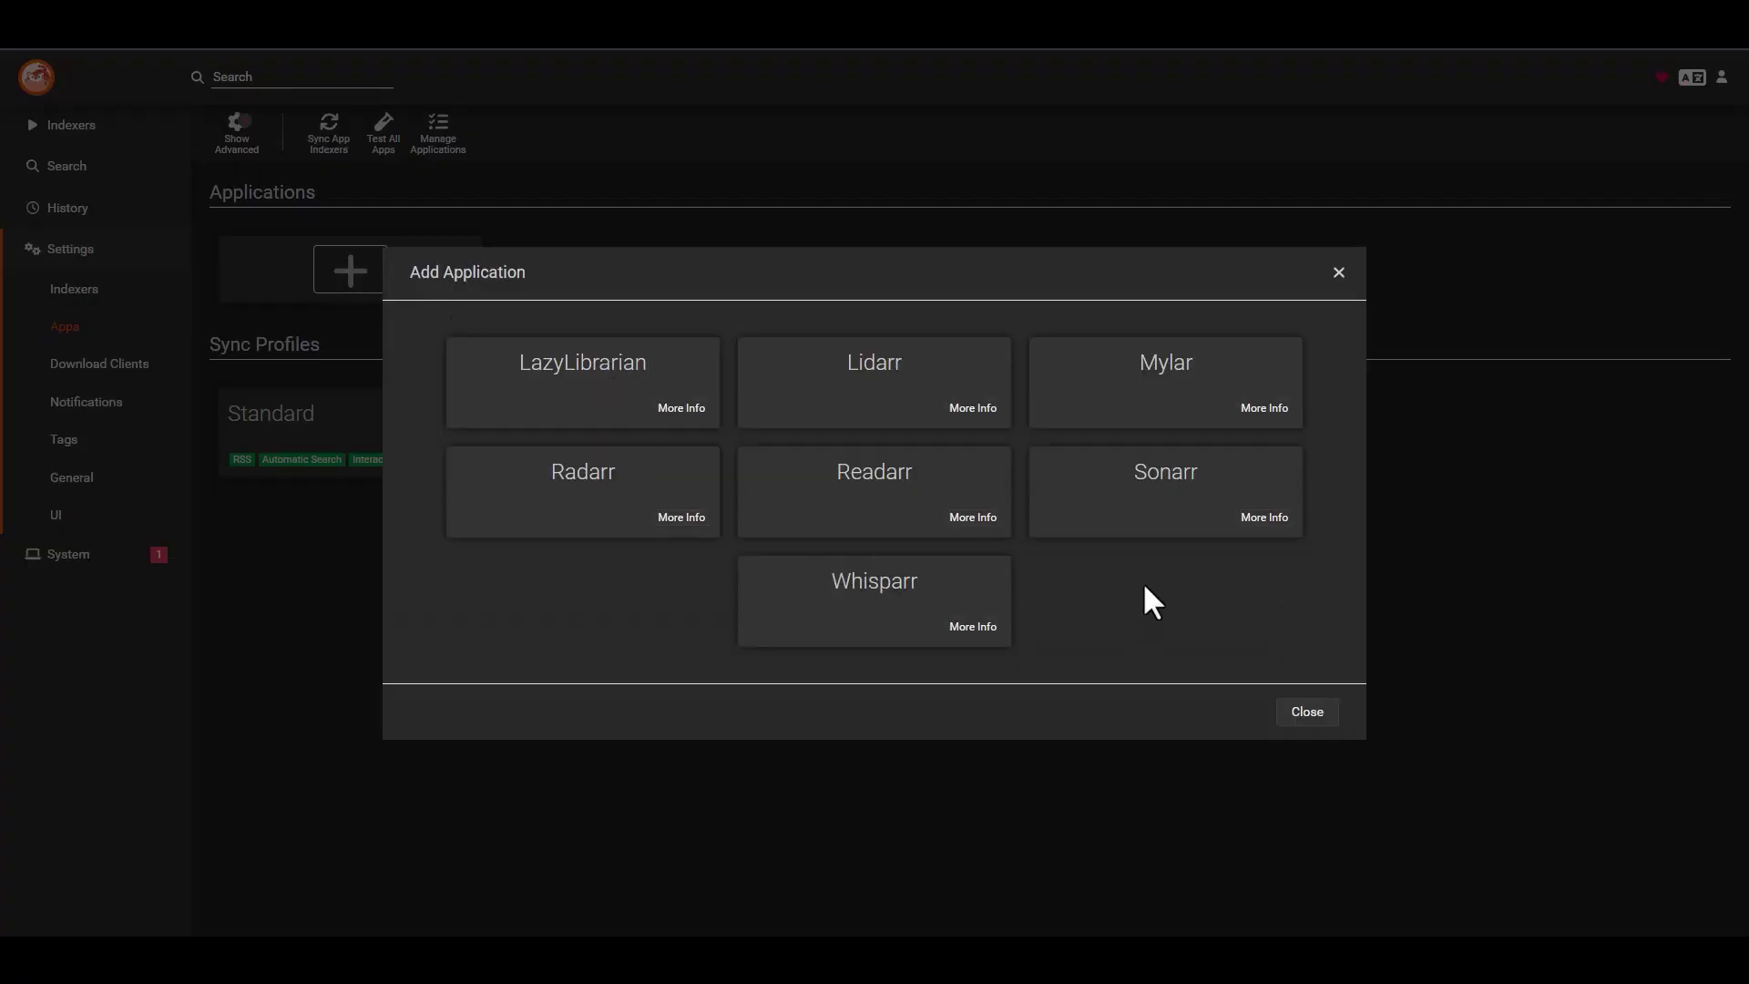
pyautogui.click(1159, 500)
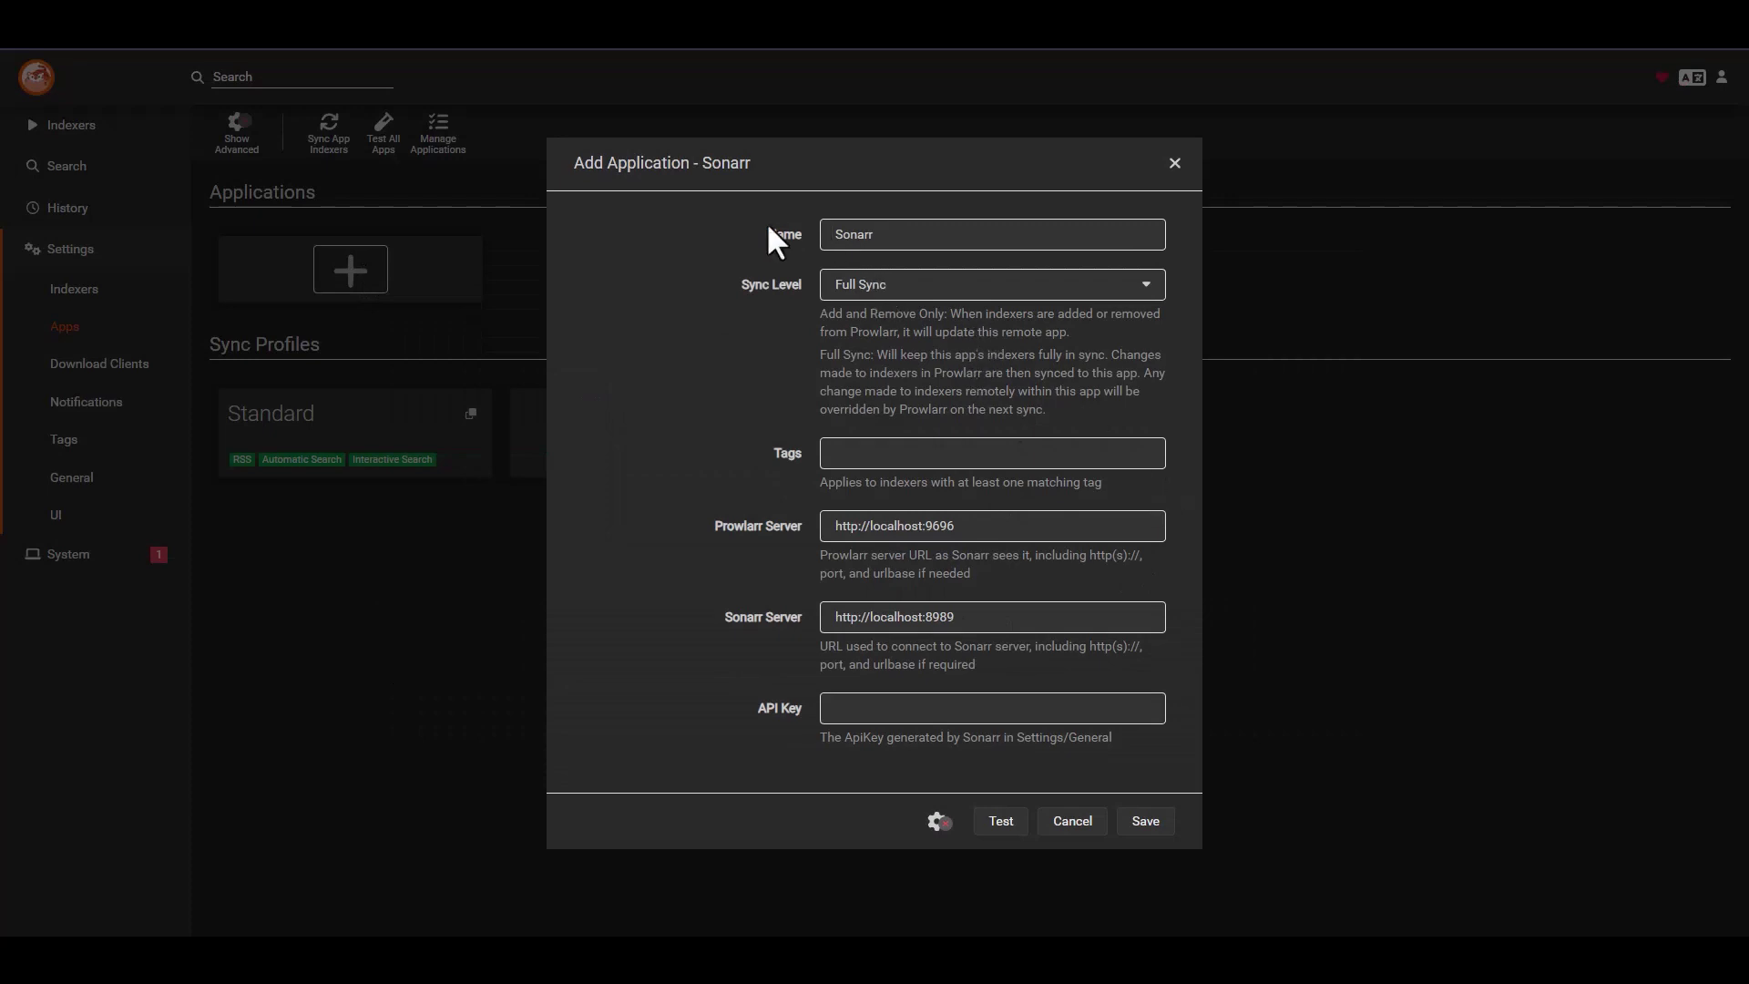
pyautogui.click(904, 234)
pyautogui.click(937, 290)
pyautogui.click(746, 381)
pyautogui.tripleClick(974, 525)
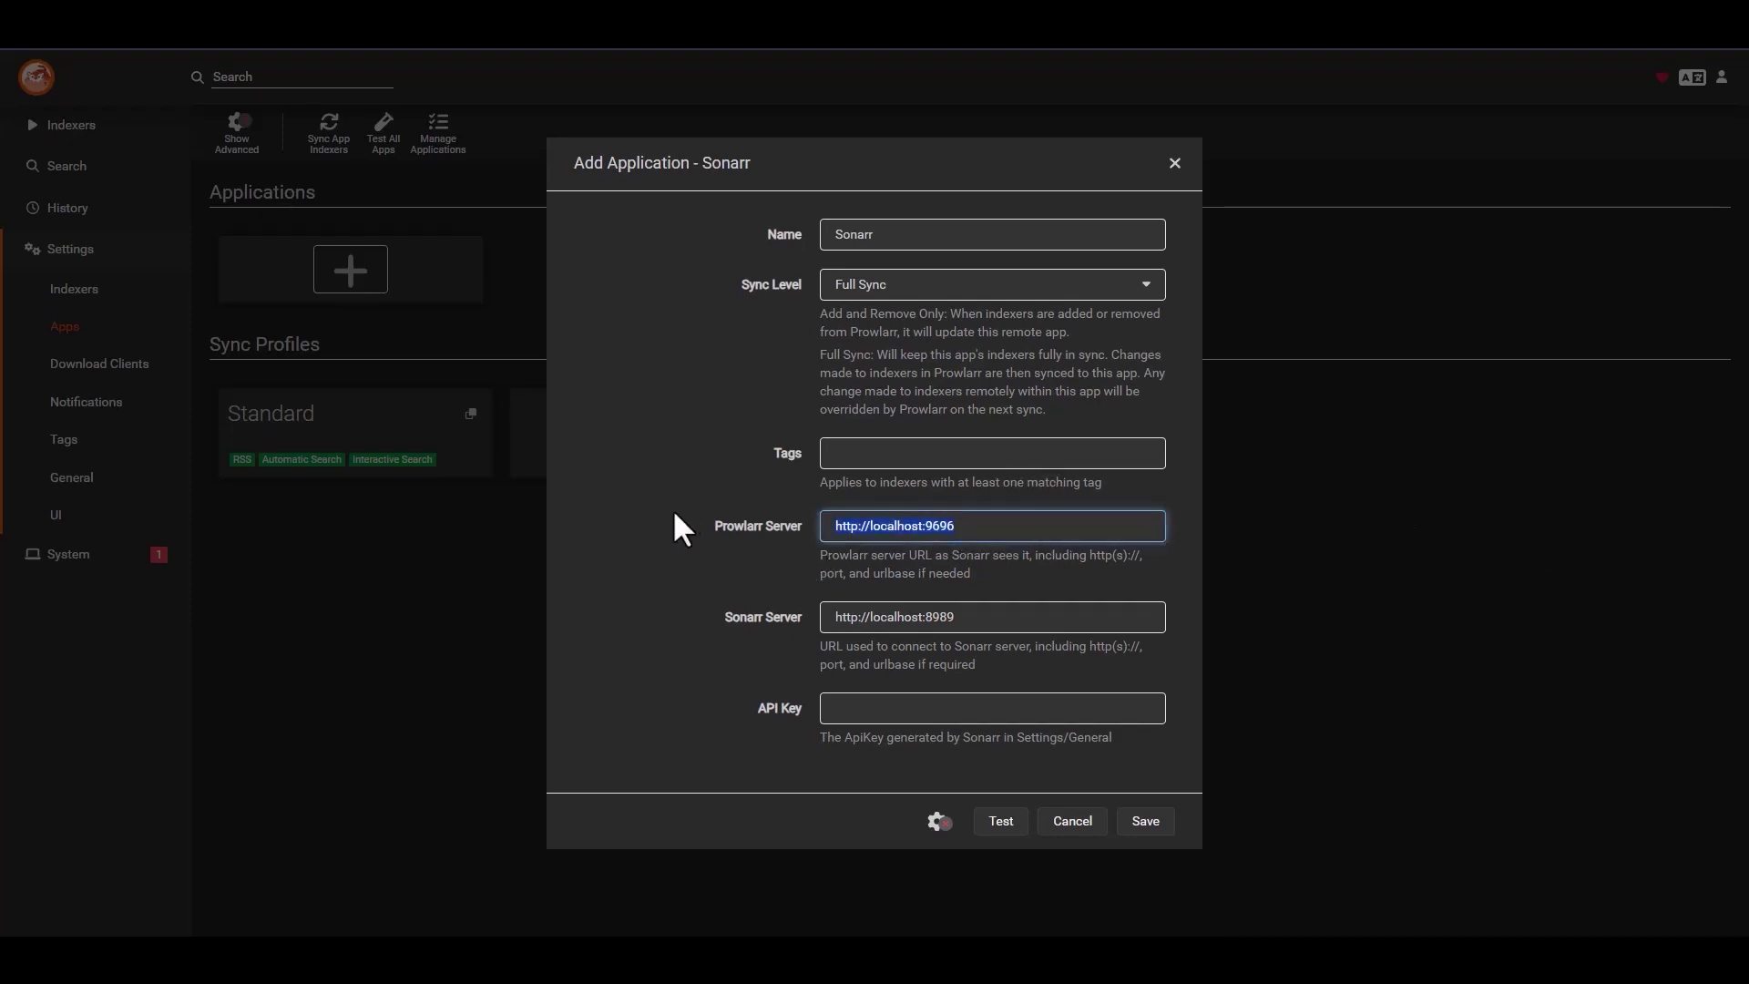
pyautogui.doubleClick(896, 526)
pyautogui.write('10.0.0.73')
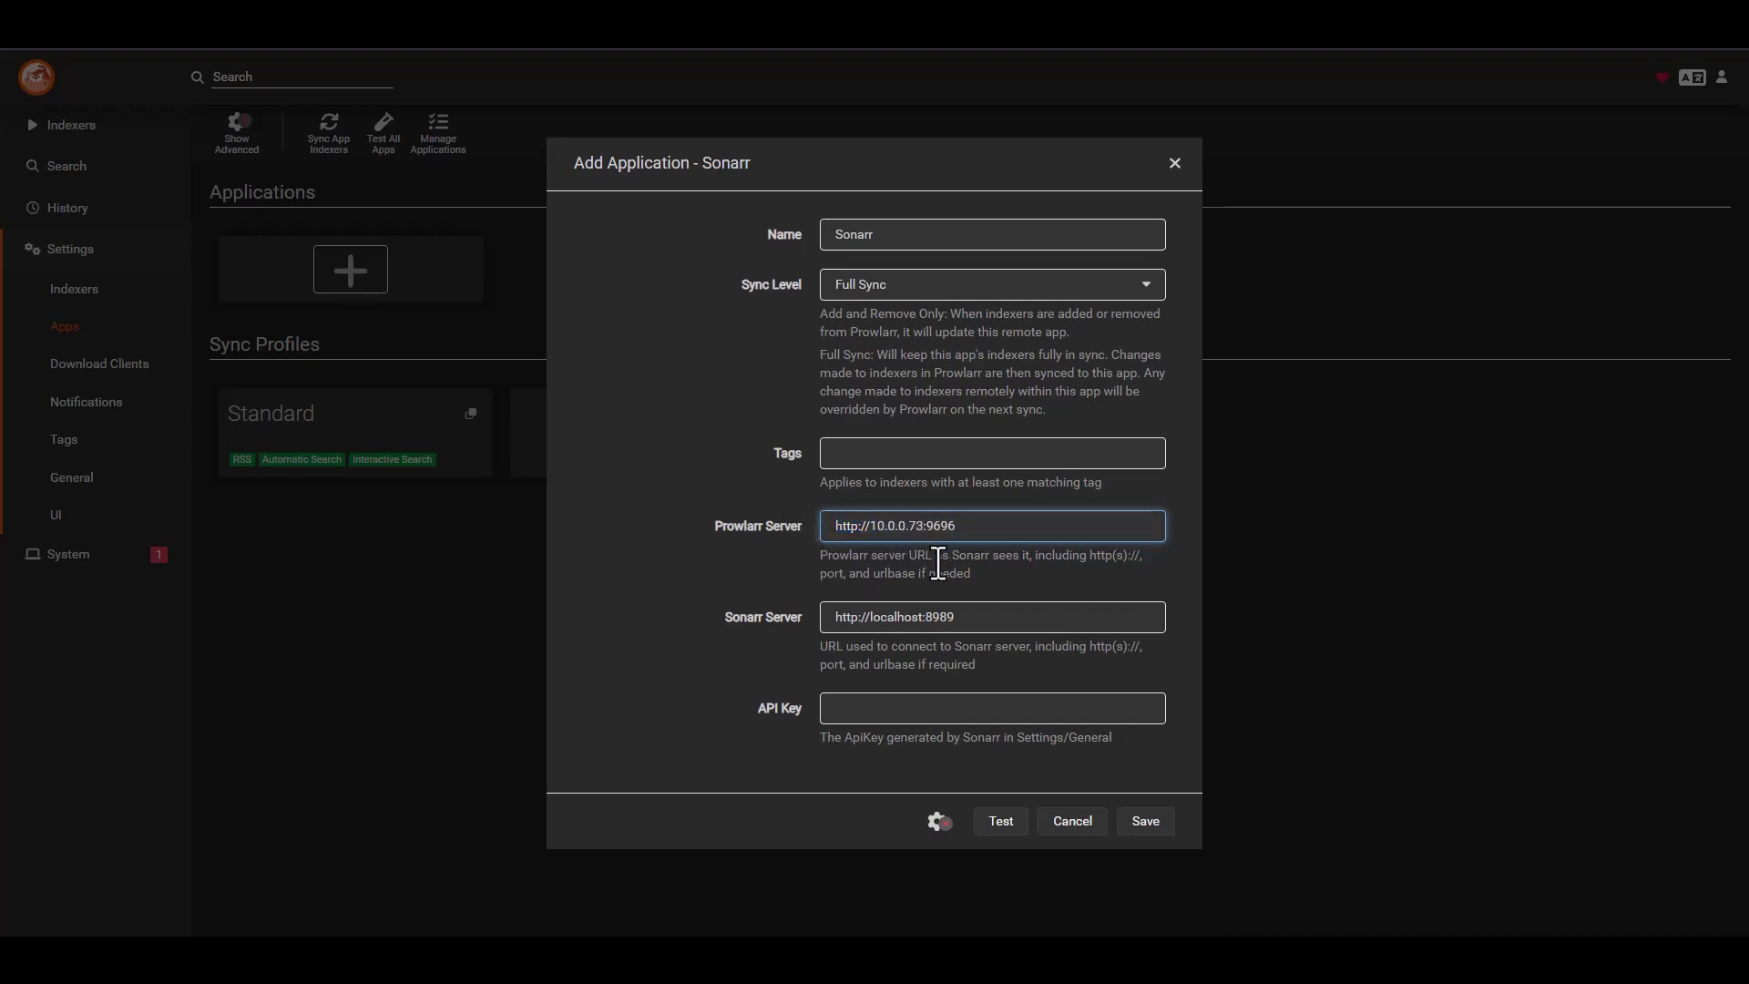
pyautogui.hotkey('shift', 'End')
pyautogui.press('BackSpace')
pyautogui.write('8087')
pyautogui.press('BackSpace')
pyautogui.write('7')
pyautogui.doubleClick(929, 528)
pyautogui.click(1000, 530)
pyautogui.doubleClick(897, 528)
pyautogui.hotkey('ctrl', 'c')
pyautogui.doubleClick(898, 617)
pyautogui.hotkey('ctrl', 'v')
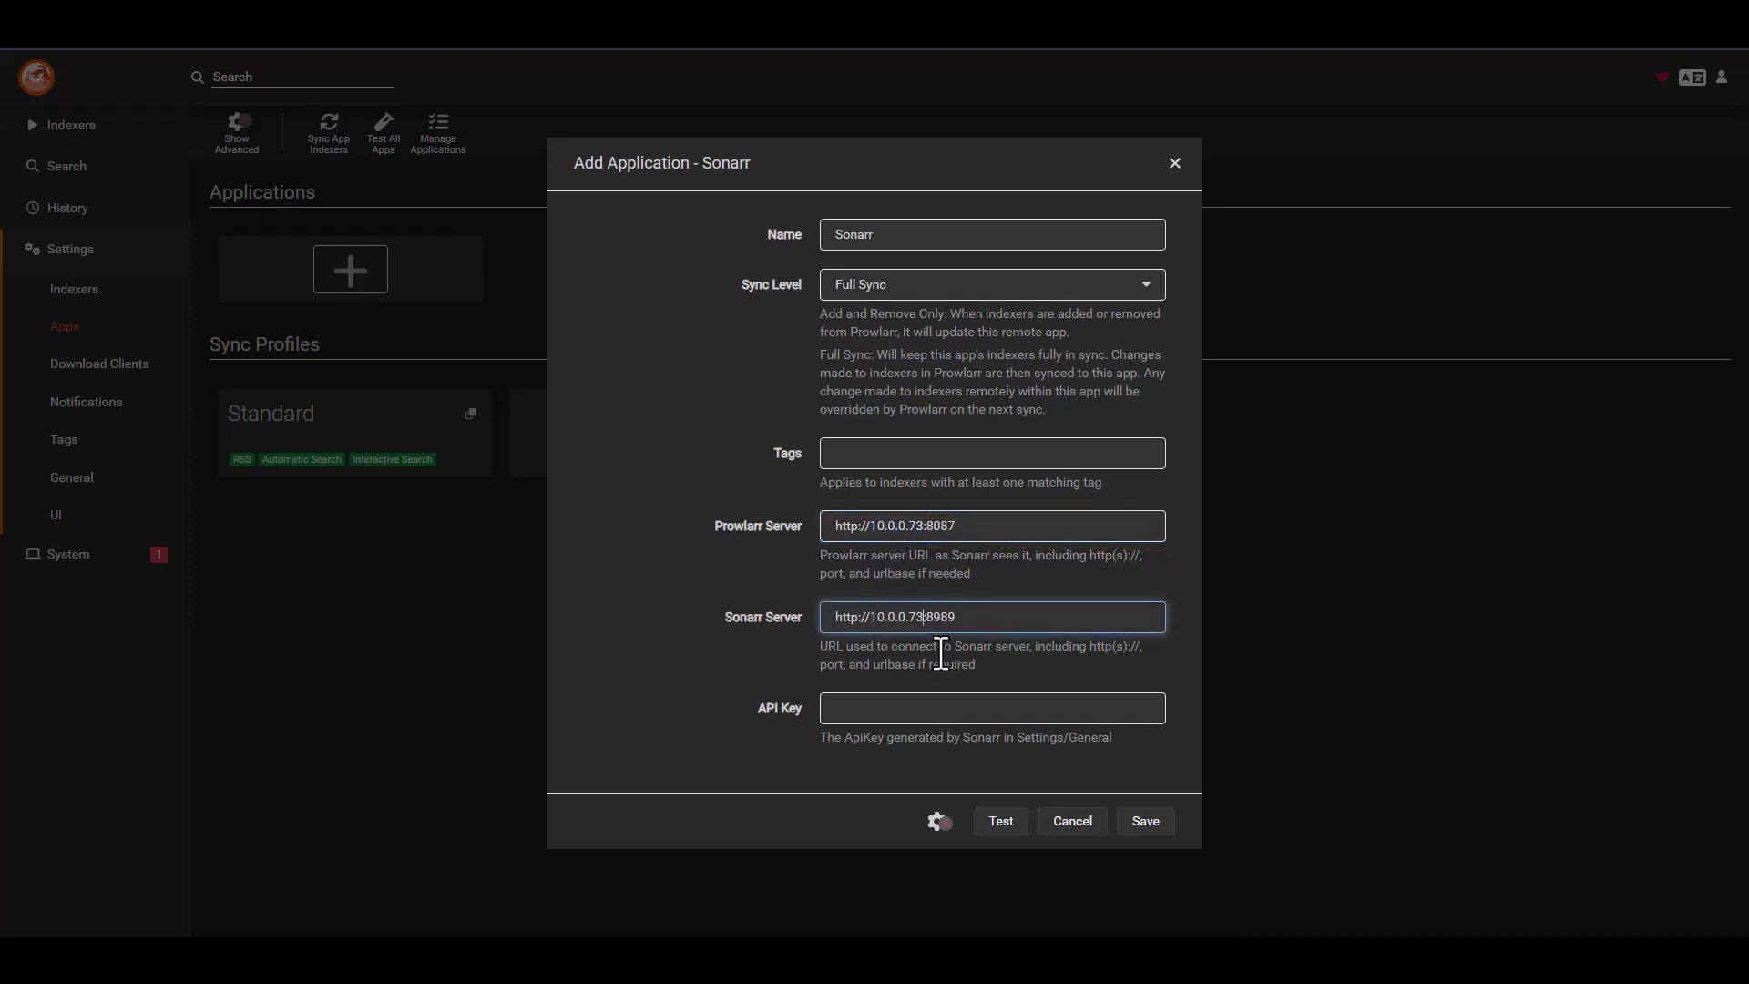
pyautogui.moveTo(934, 616); pyautogui.dragTo(999, 622)
pyautogui.write('082')
pyautogui.moveTo(921, 616); pyautogui.dragTo(987, 616)
pyautogui.click(1007, 617)
pyautogui.click(980, 716)
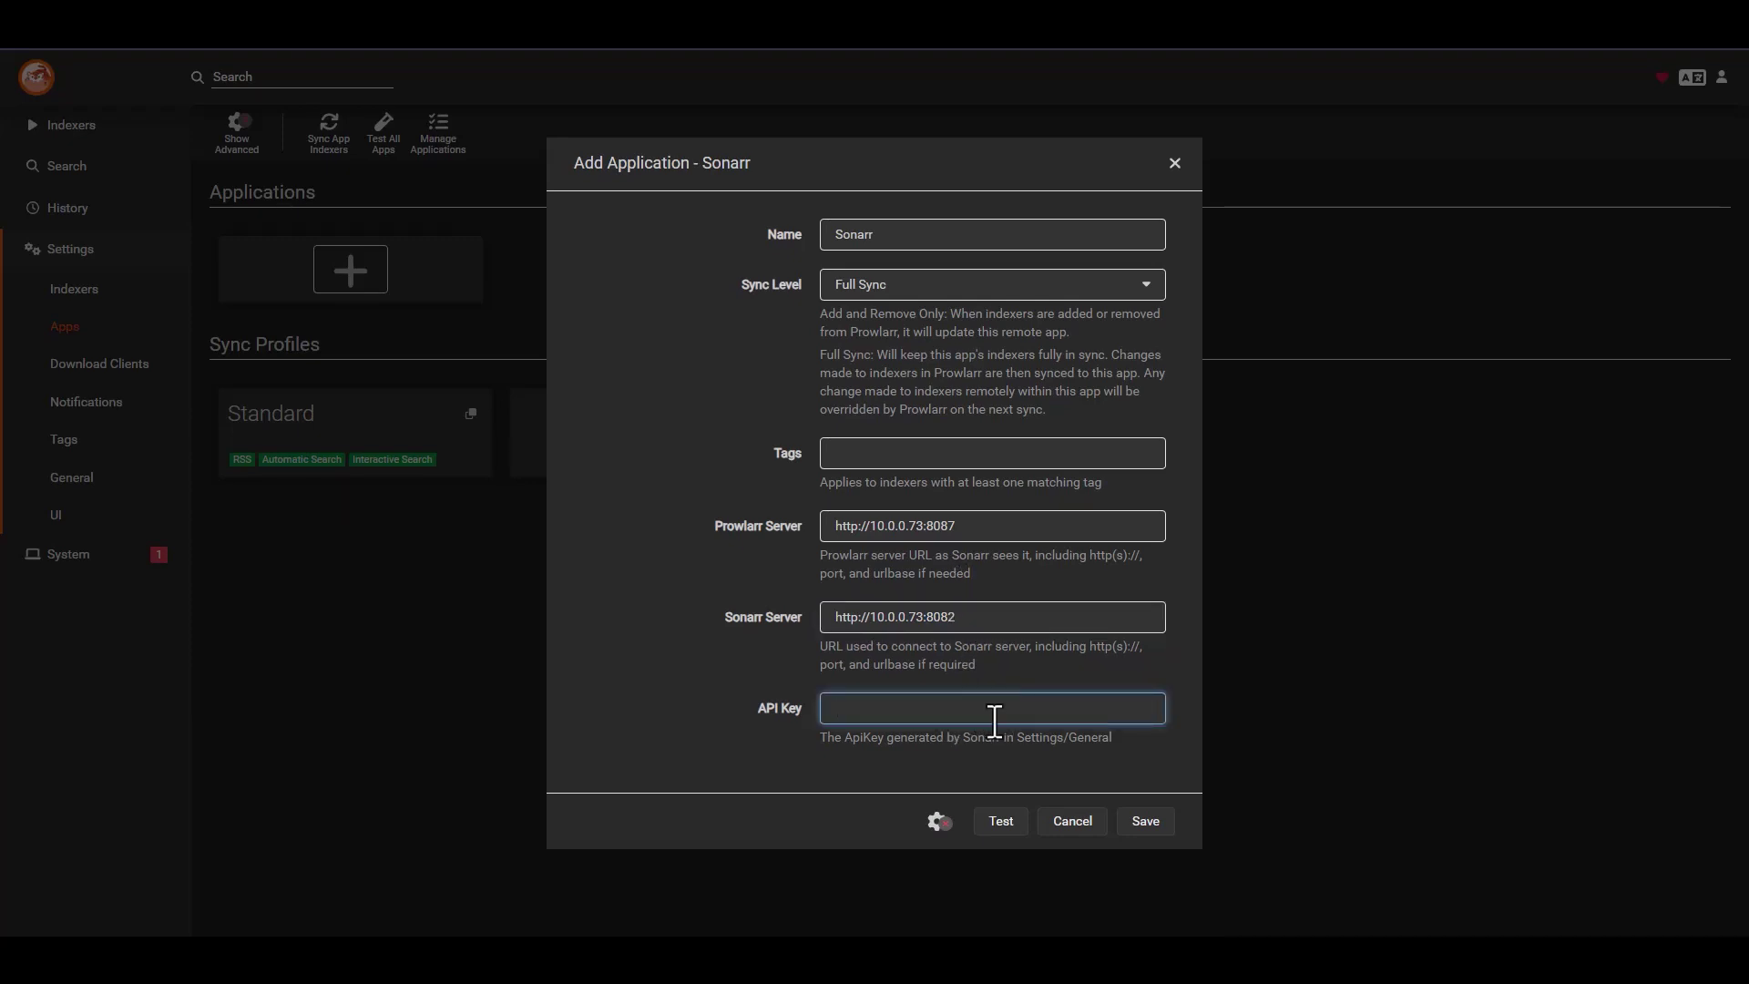
pyautogui.click(1257, 27)
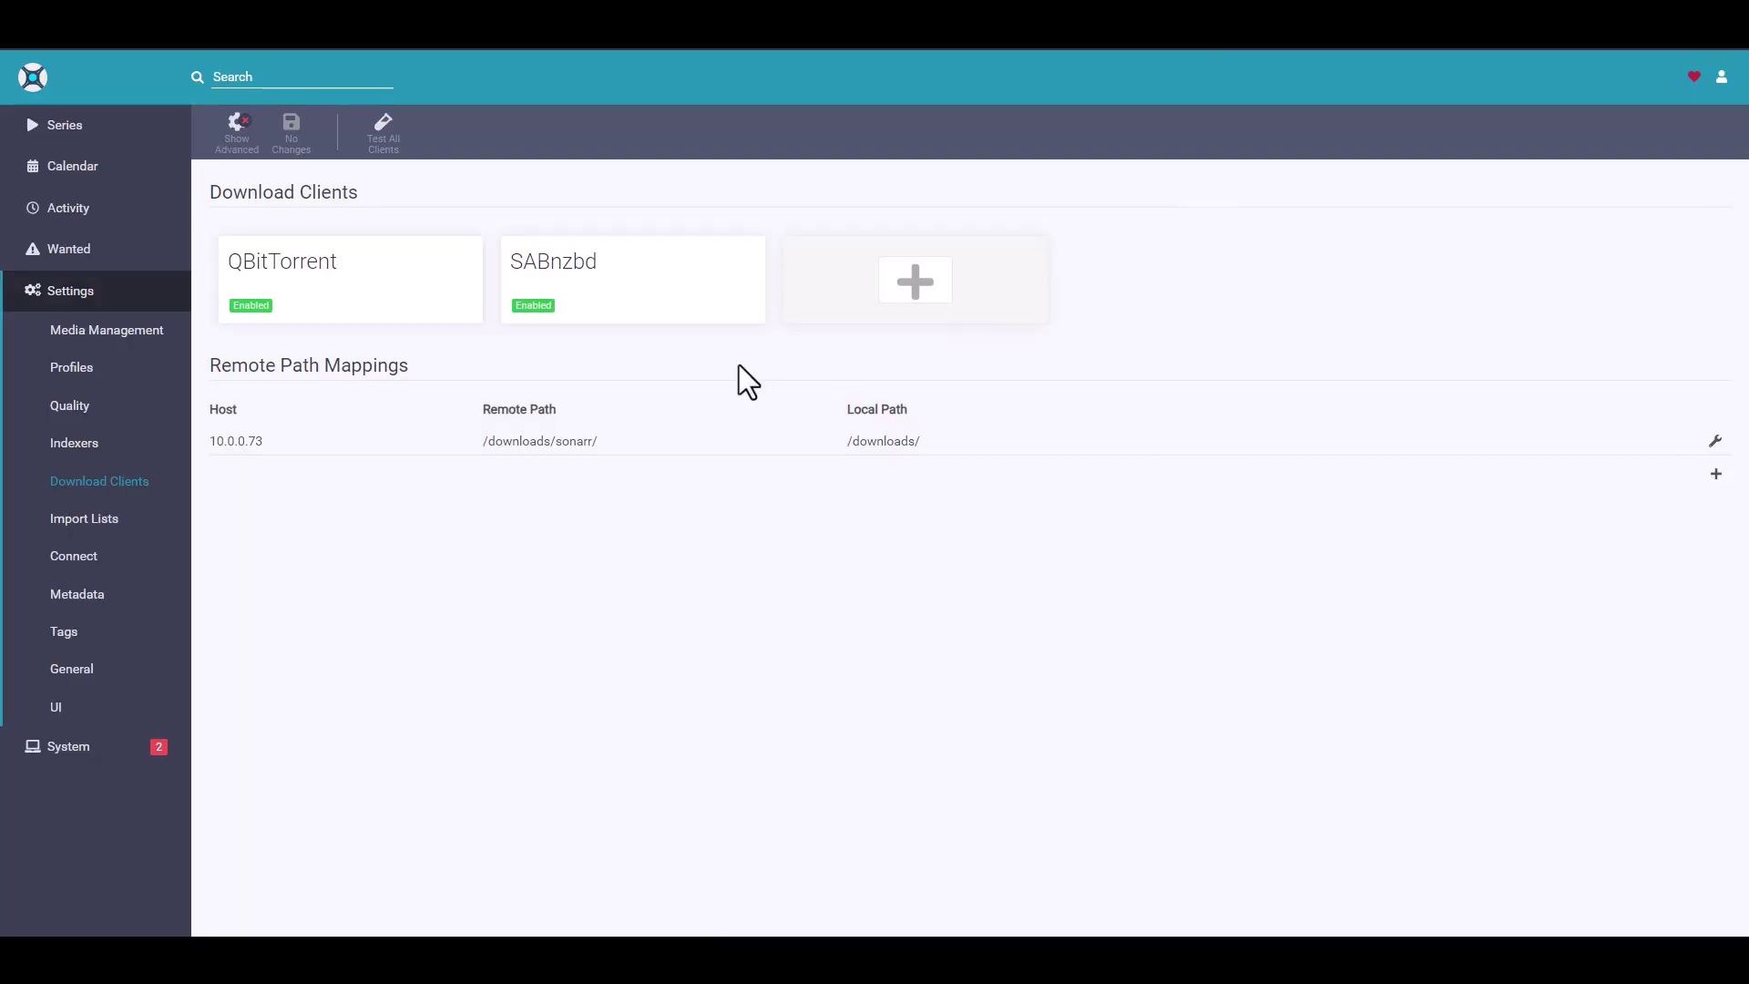
# - Copy Sonarr's API key from its Settings > General page
pyautogui.click(84, 677)
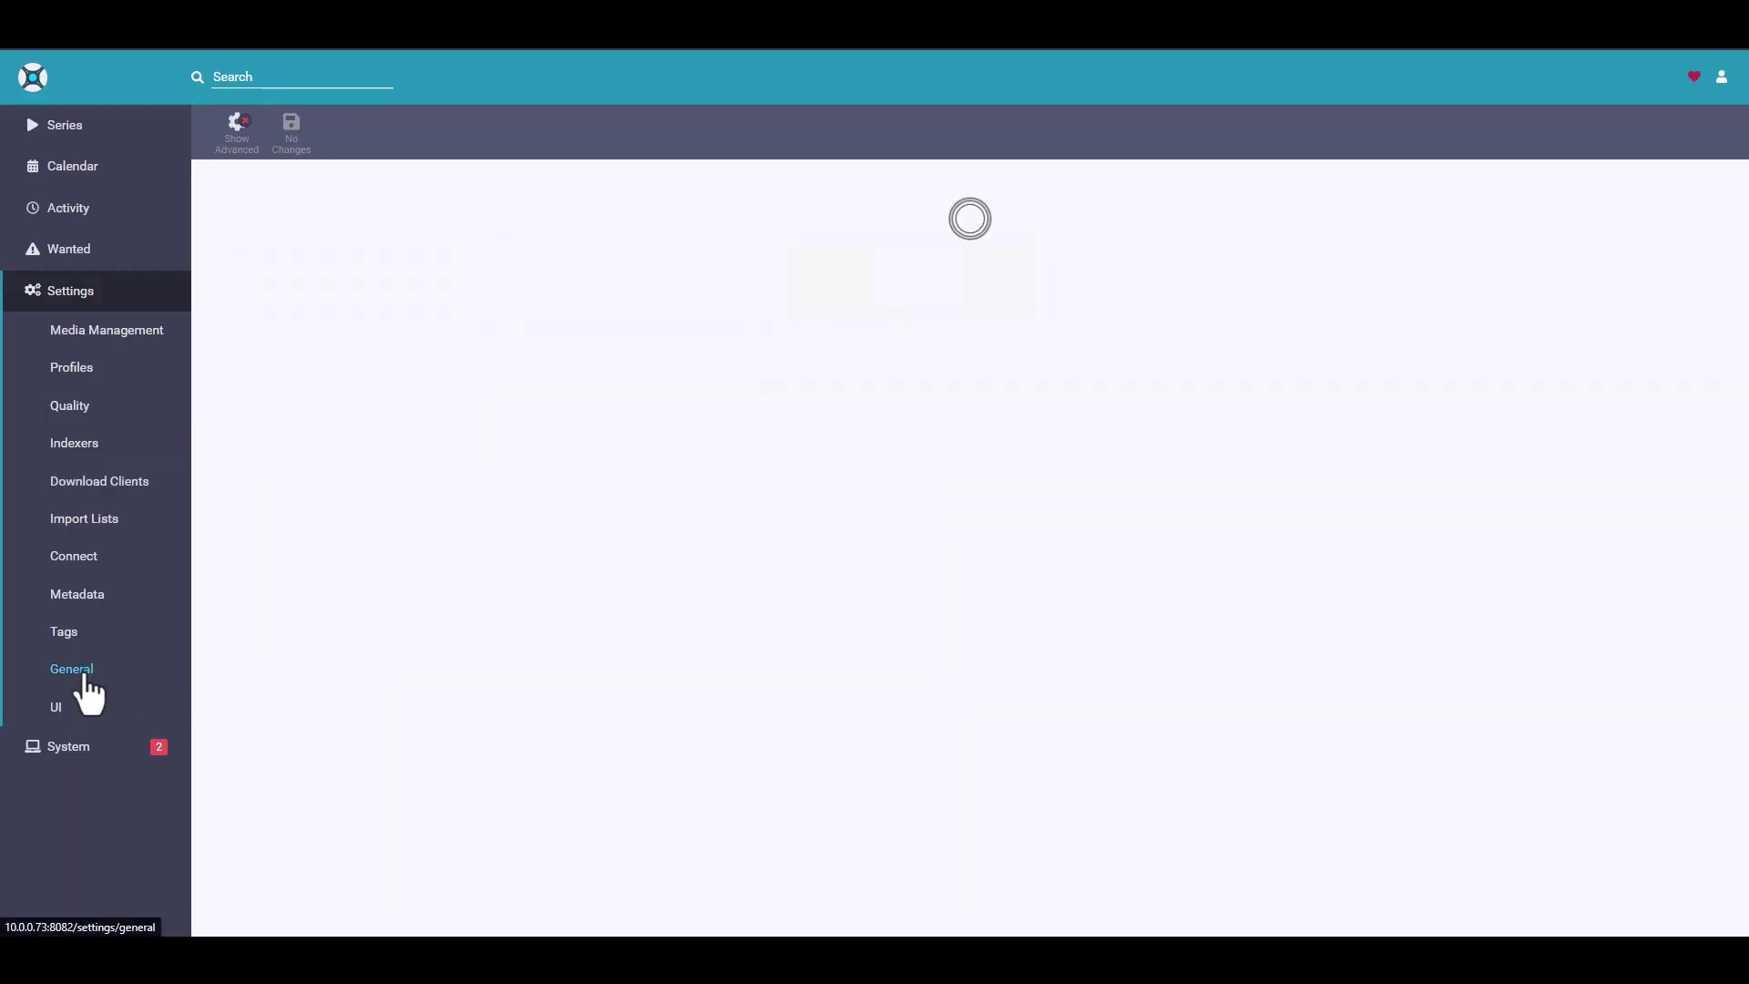
pyautogui.scroll(-3, 300, 487)
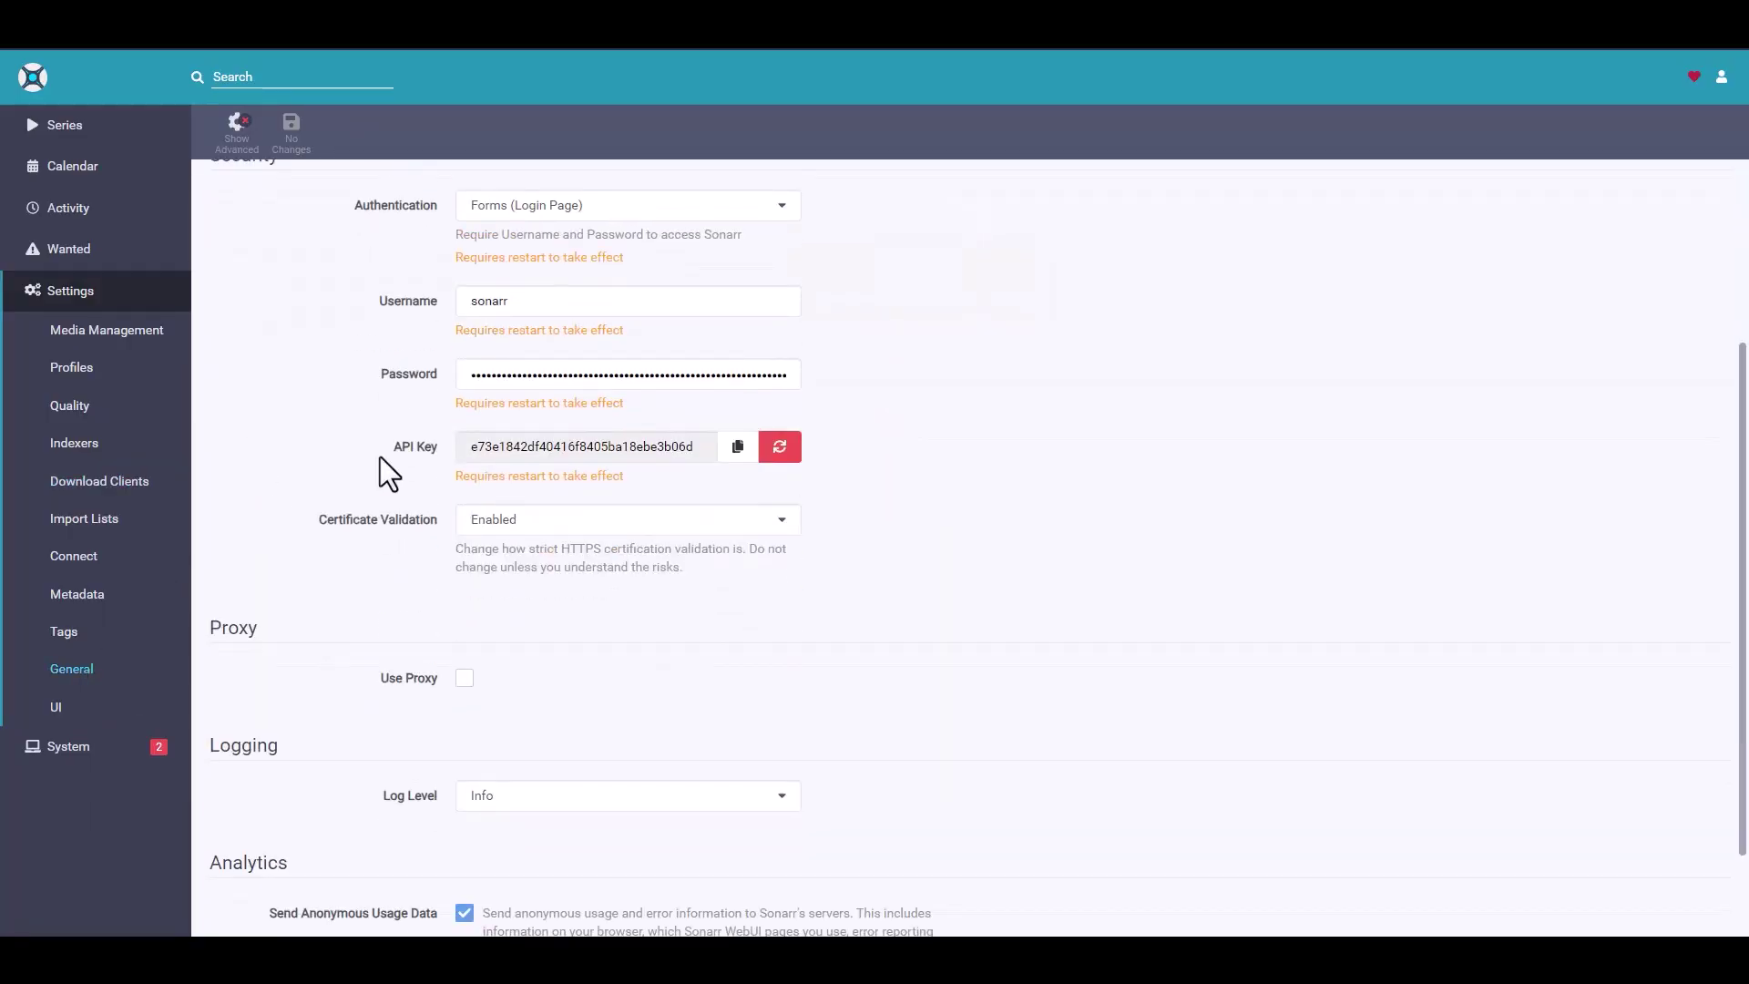
pyautogui.click(739, 448)
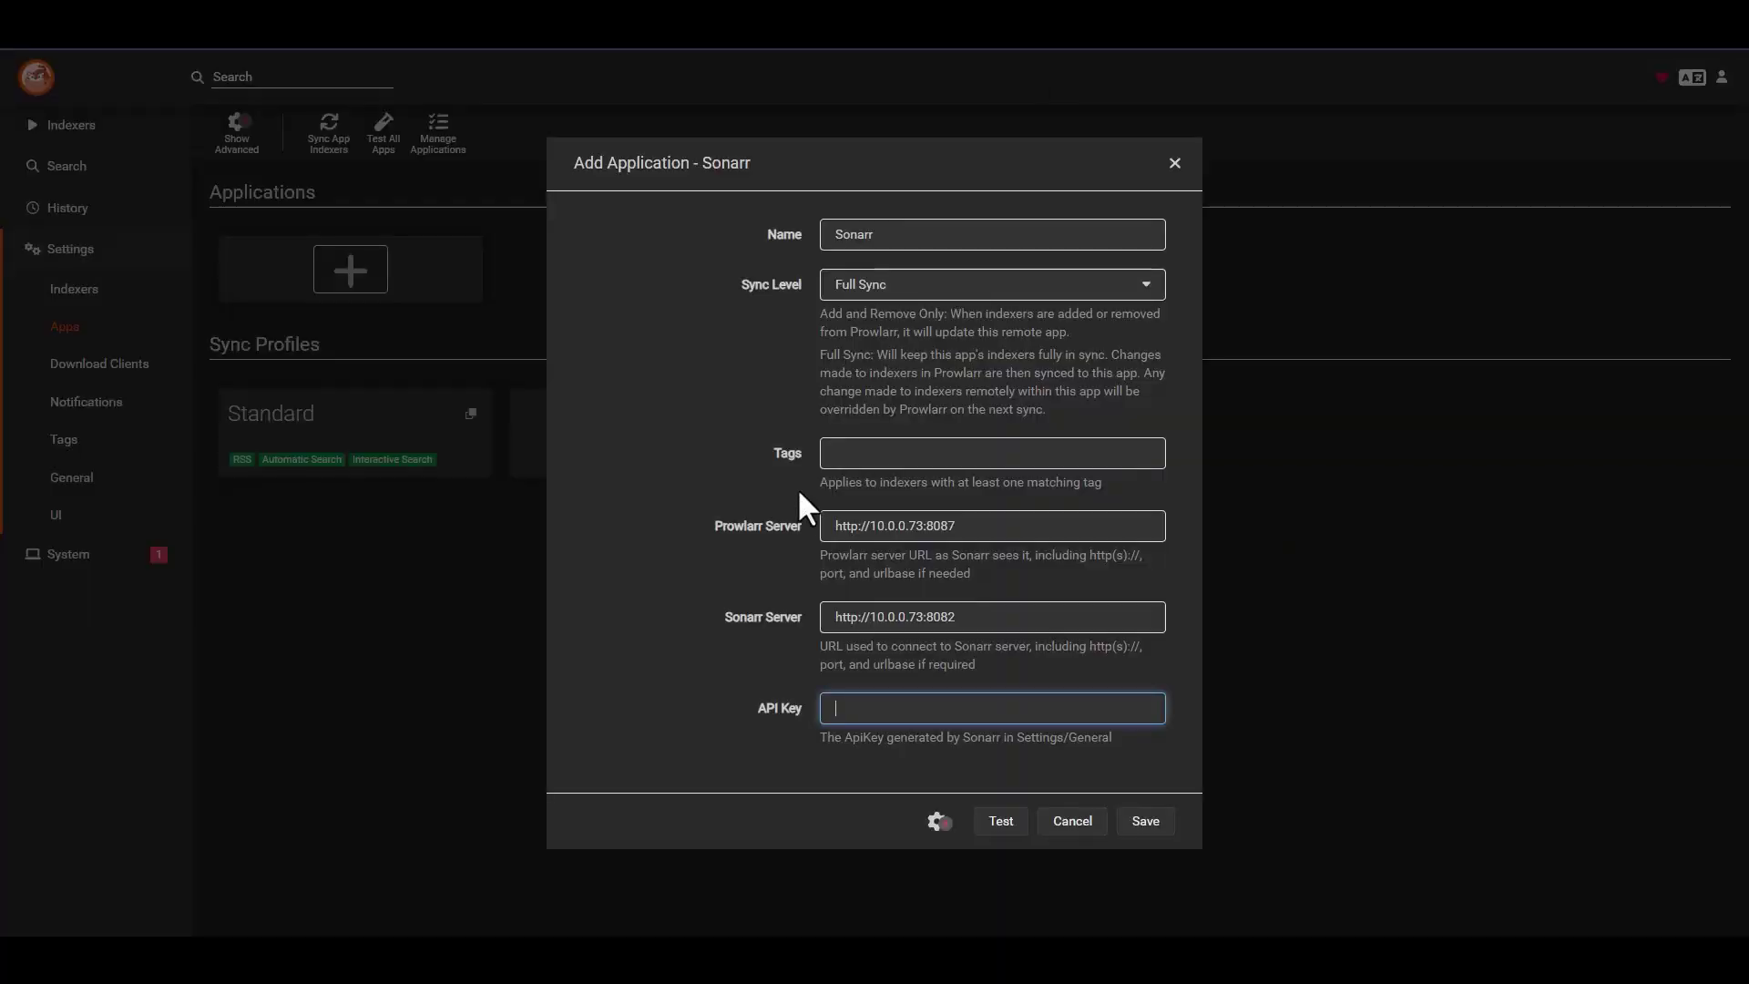
# - Paste Sonarr's API key, test the connection, save, and review the saved Sonarr card
pyautogui.click(941, 708)
pyautogui.hotkey('ctrl', 'v')
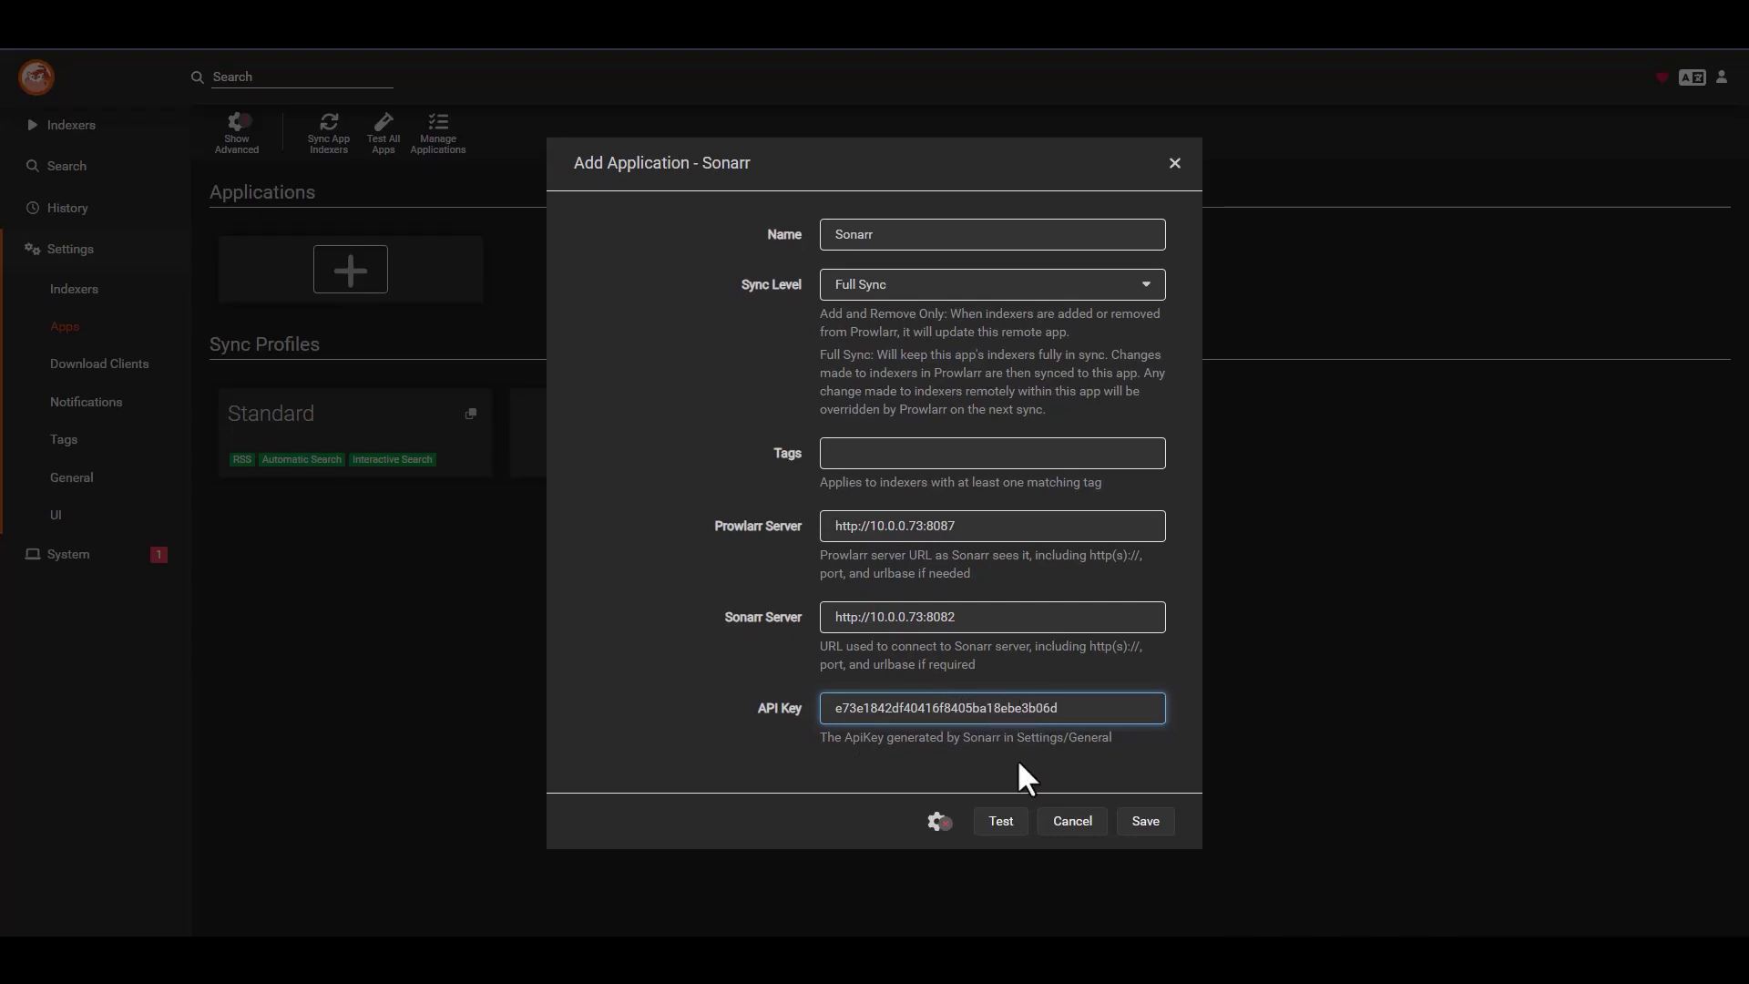
pyautogui.click(1002, 823)
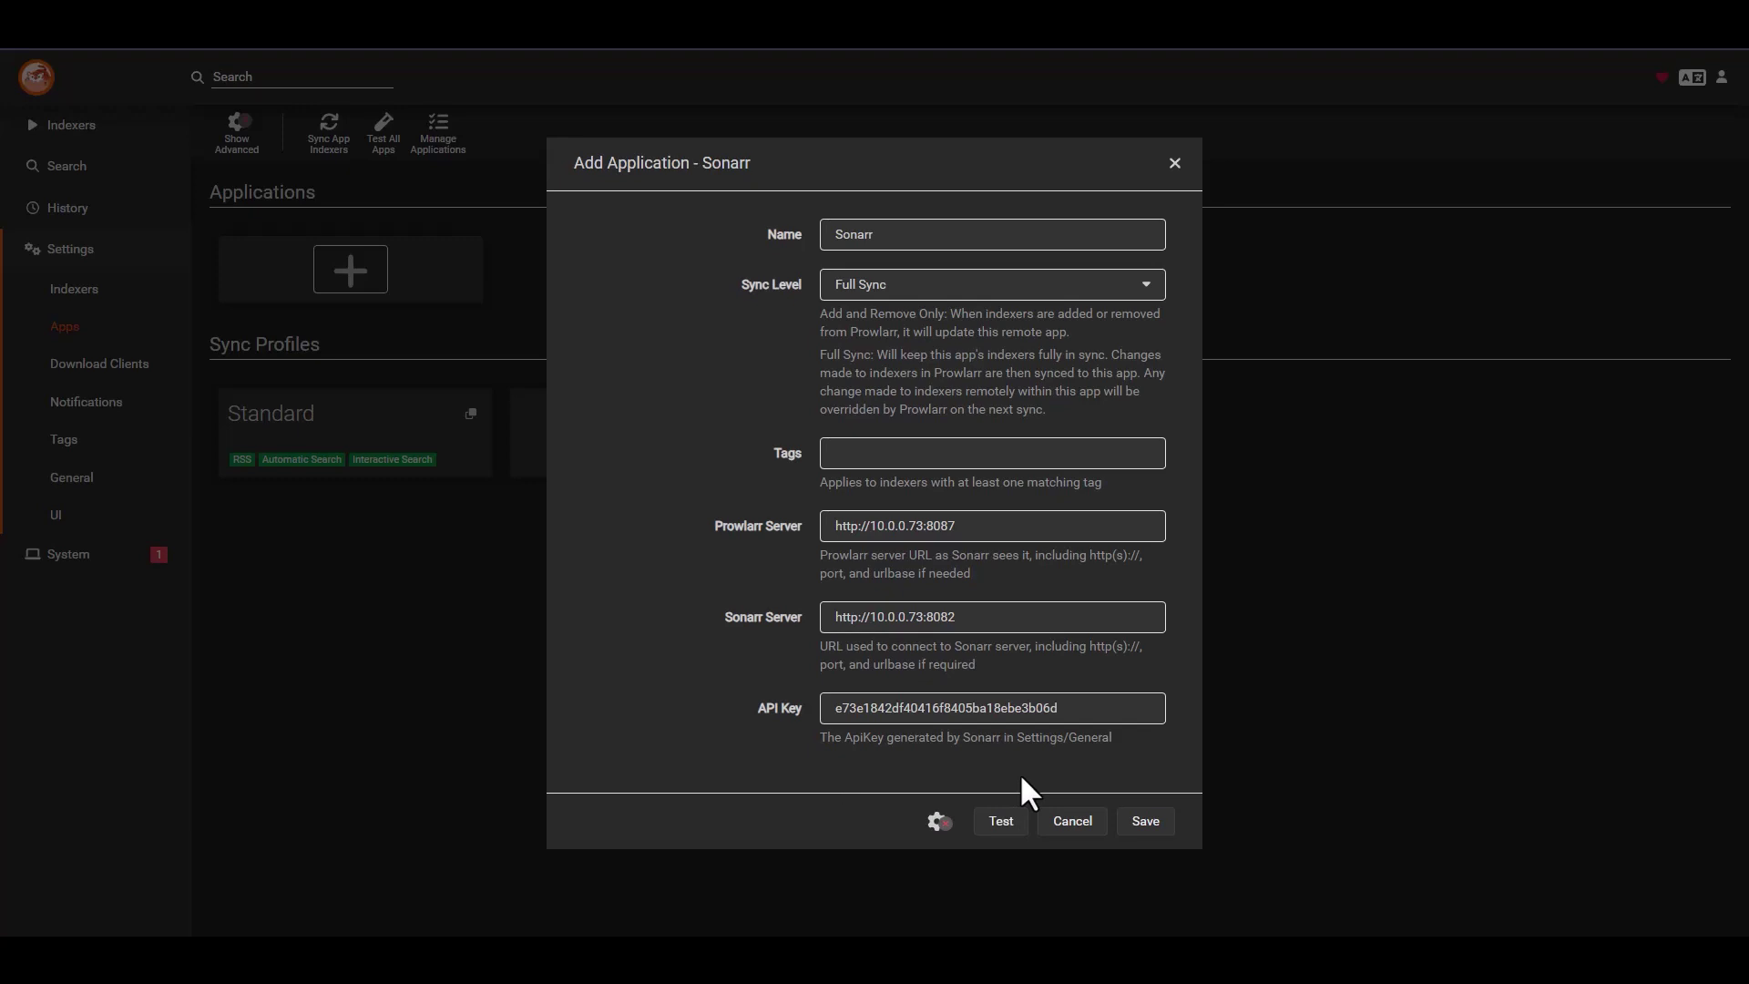
pyautogui.click(1147, 822)
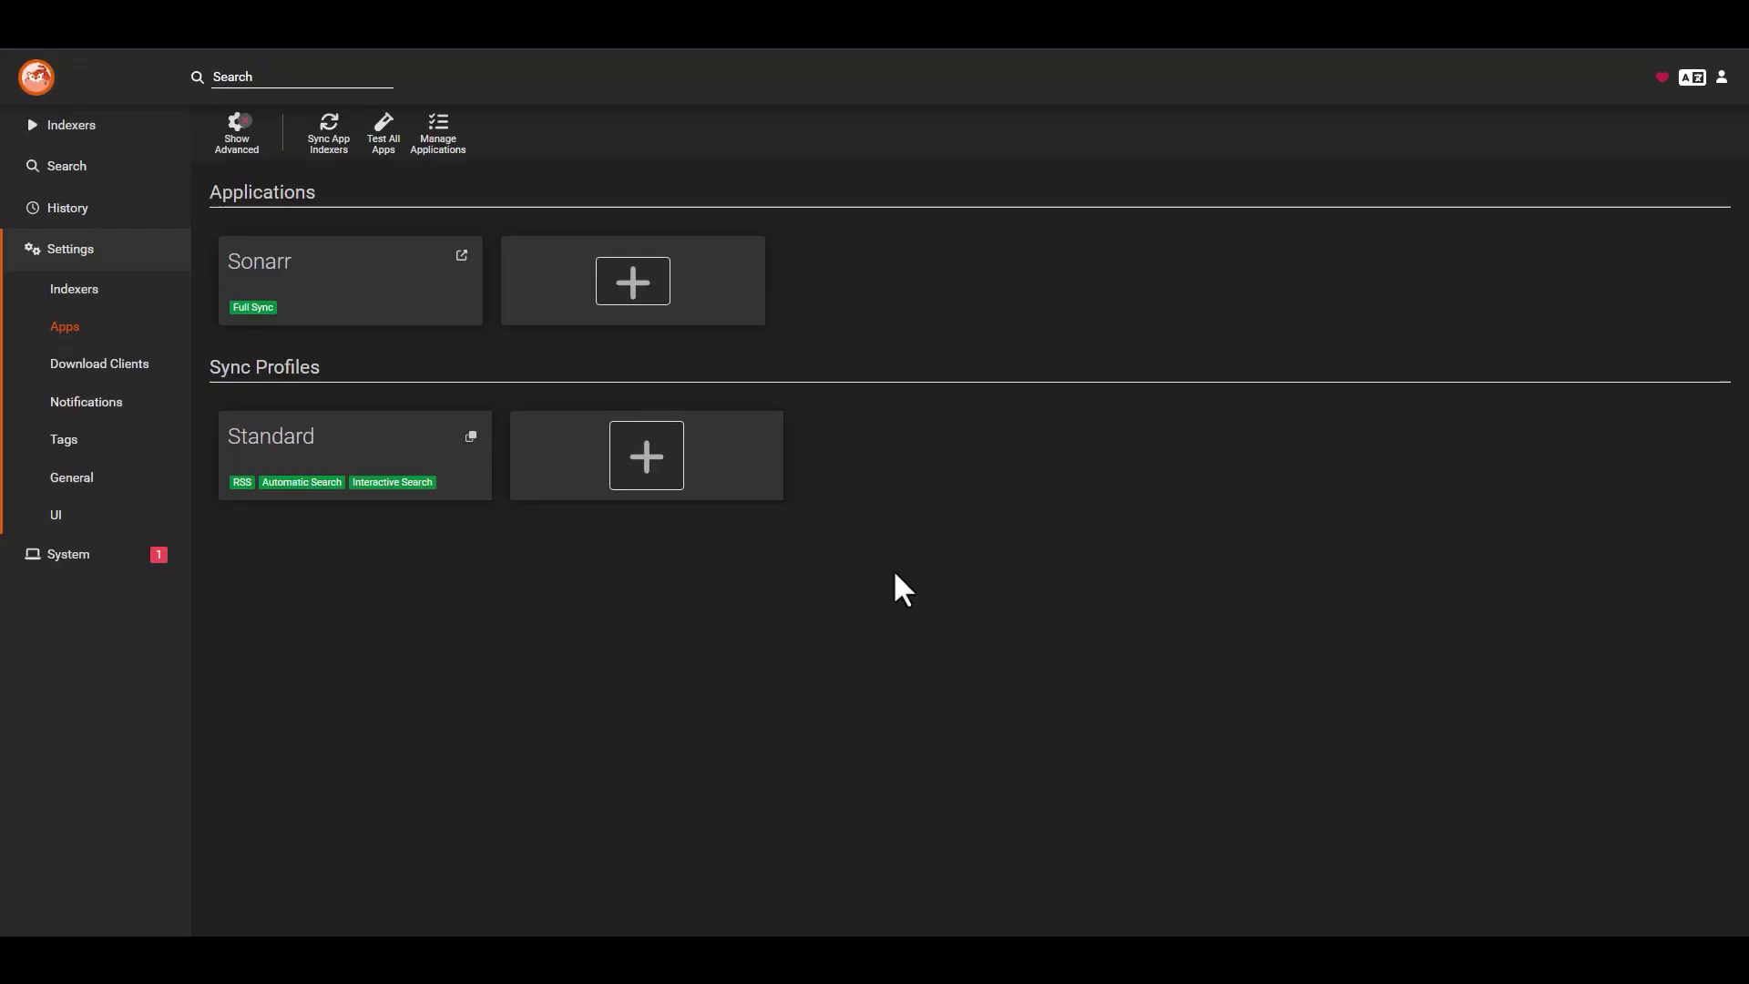
pyautogui.click(364, 301)
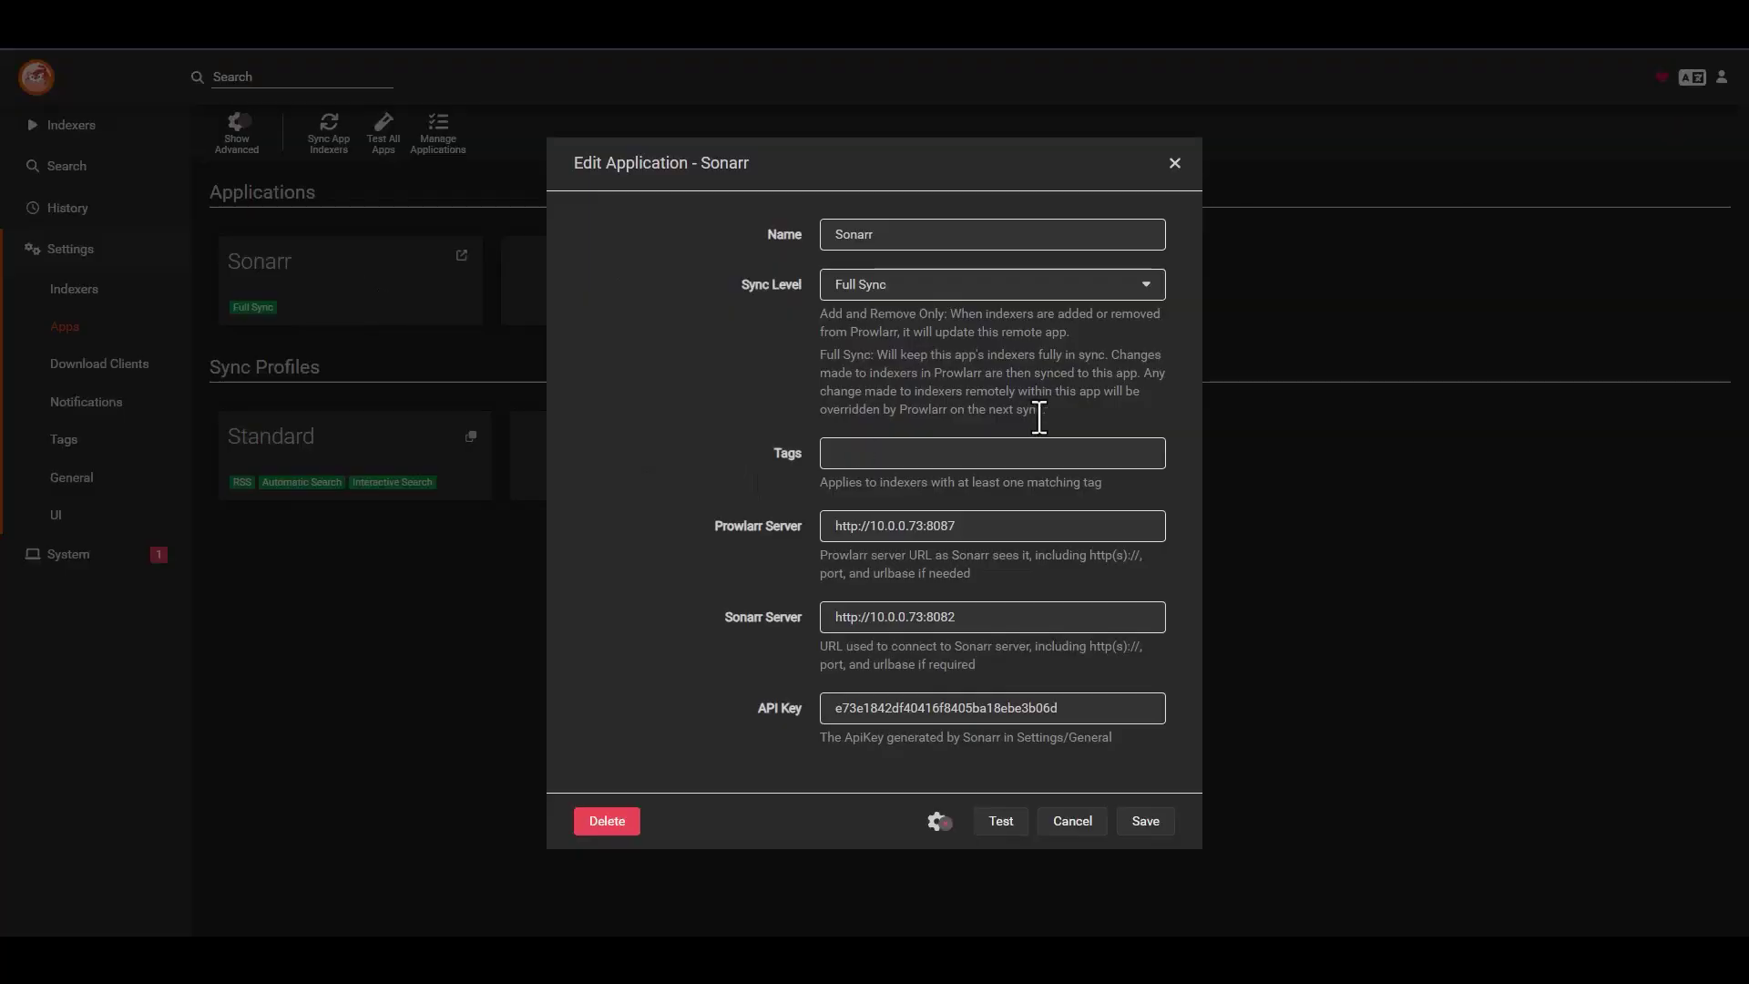
pyautogui.click(1175, 163)
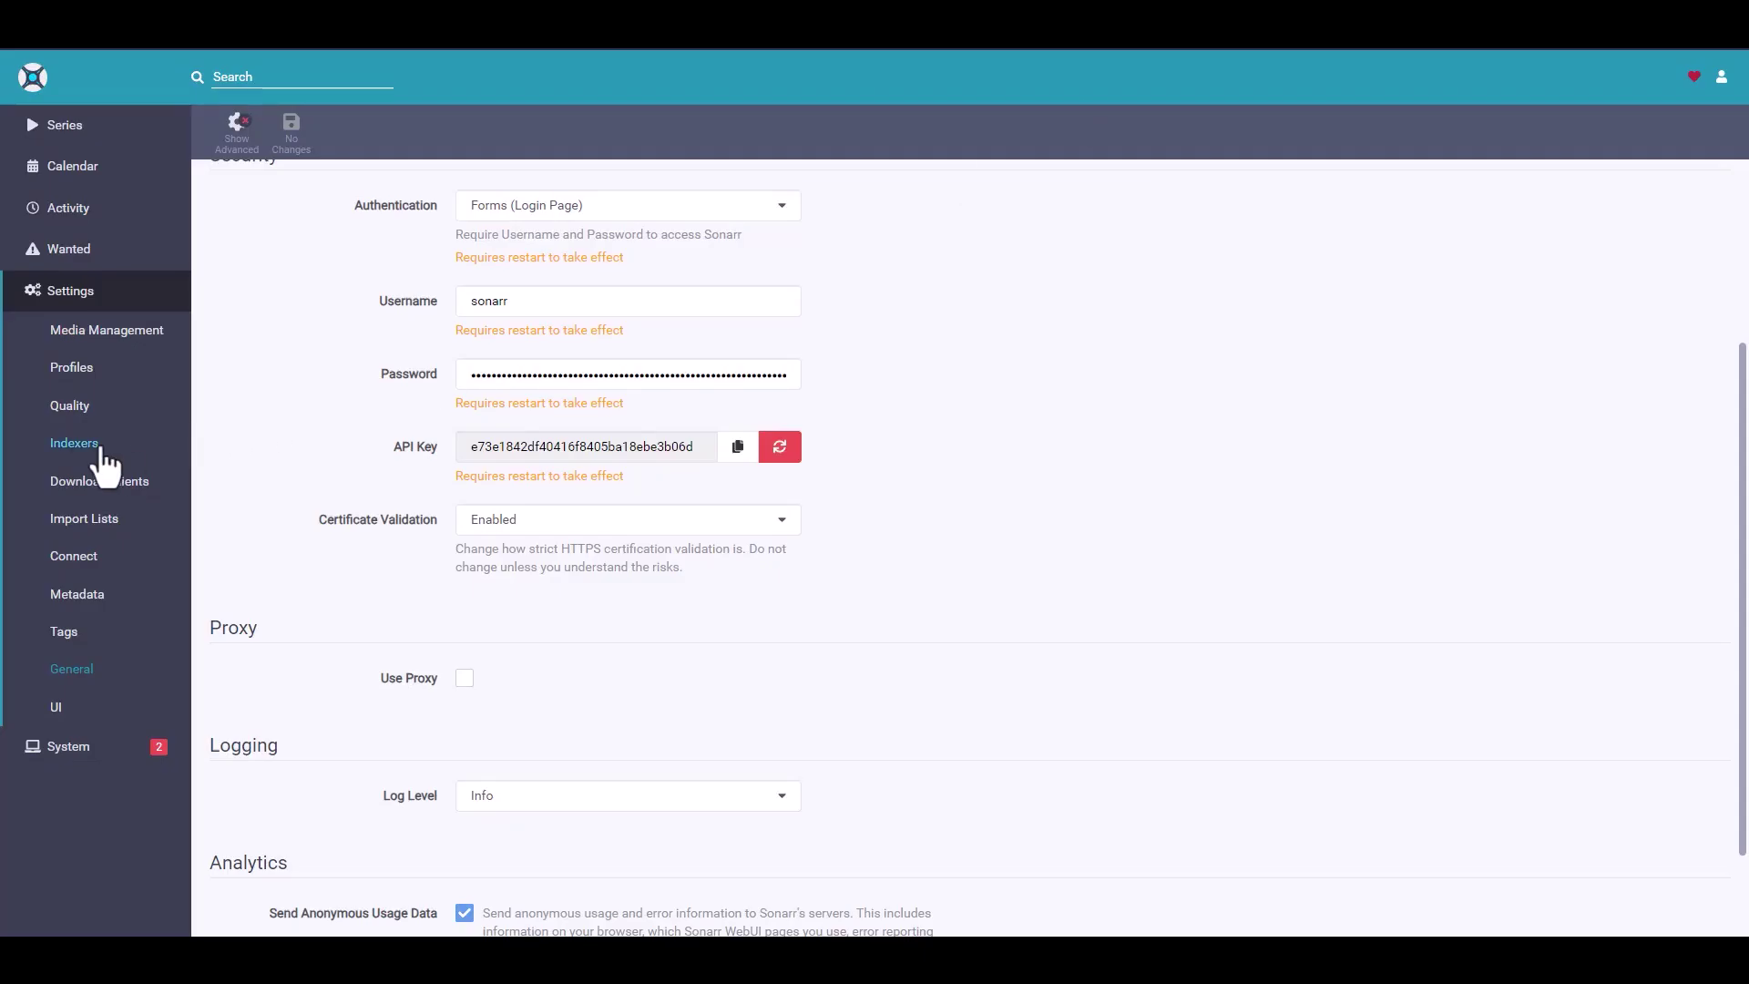
pyautogui.click(81, 444)
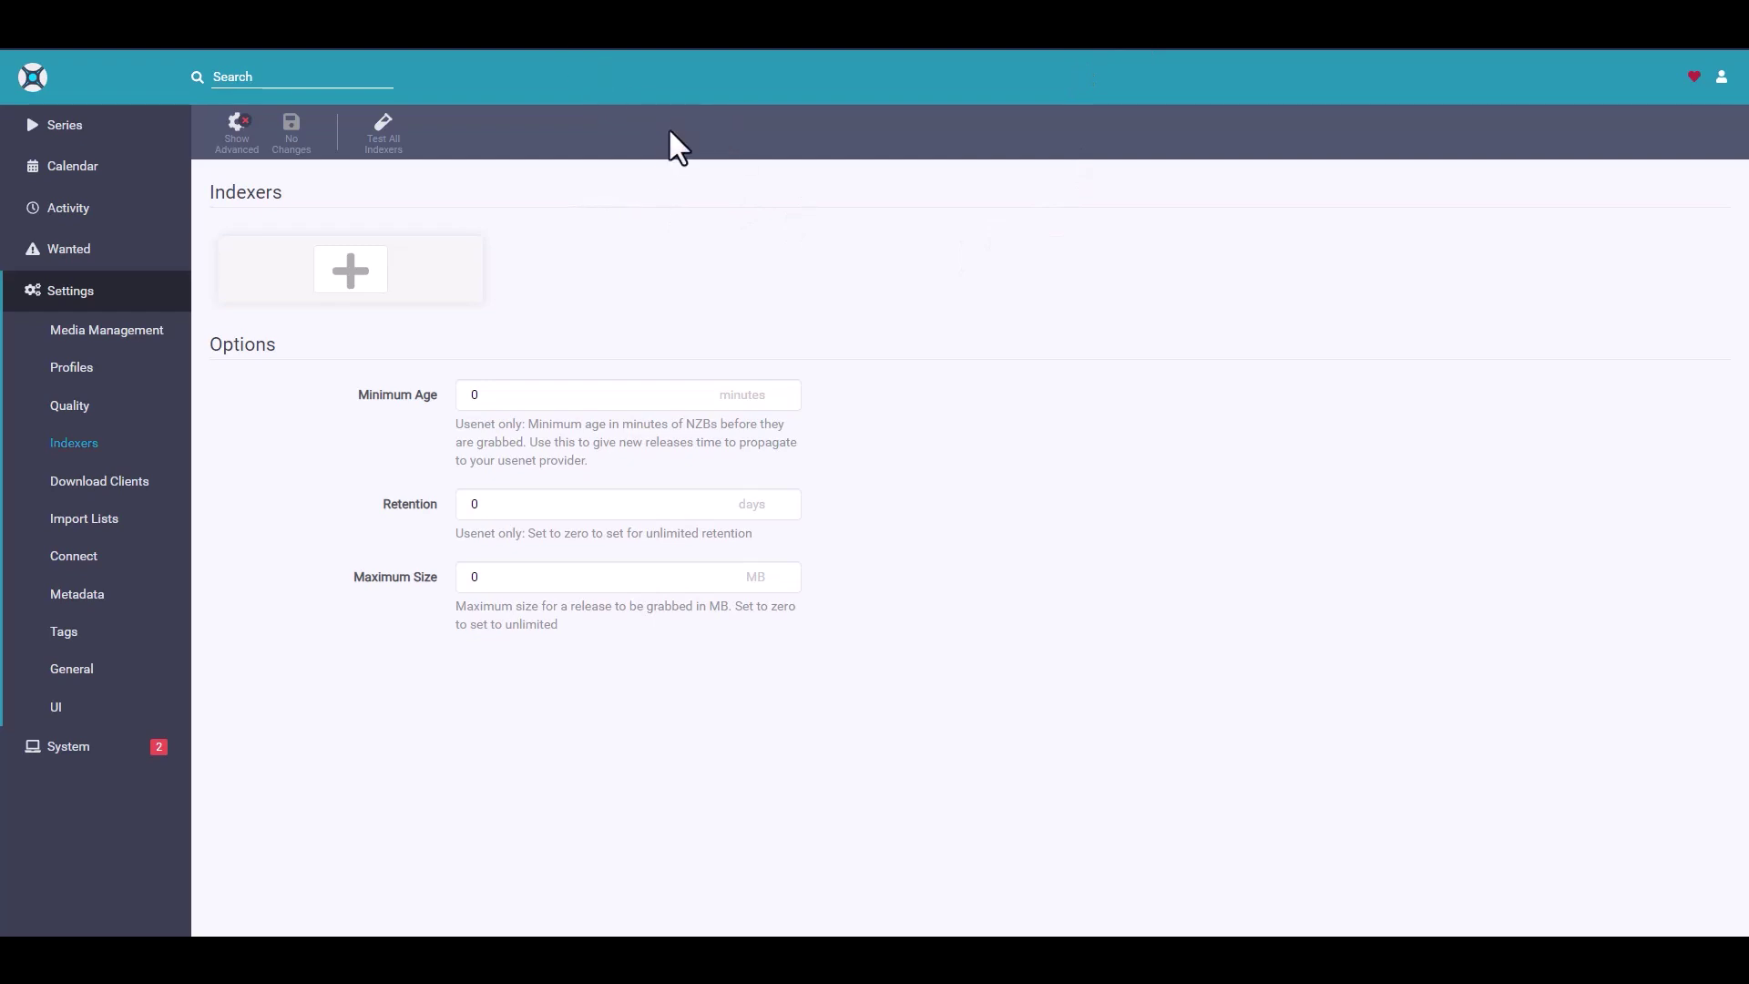
# - Sign in to Radarr with its username and password, declining to save the password
pyautogui.hotkey('ctrl', 'l')
pyautogui.press('Escape')
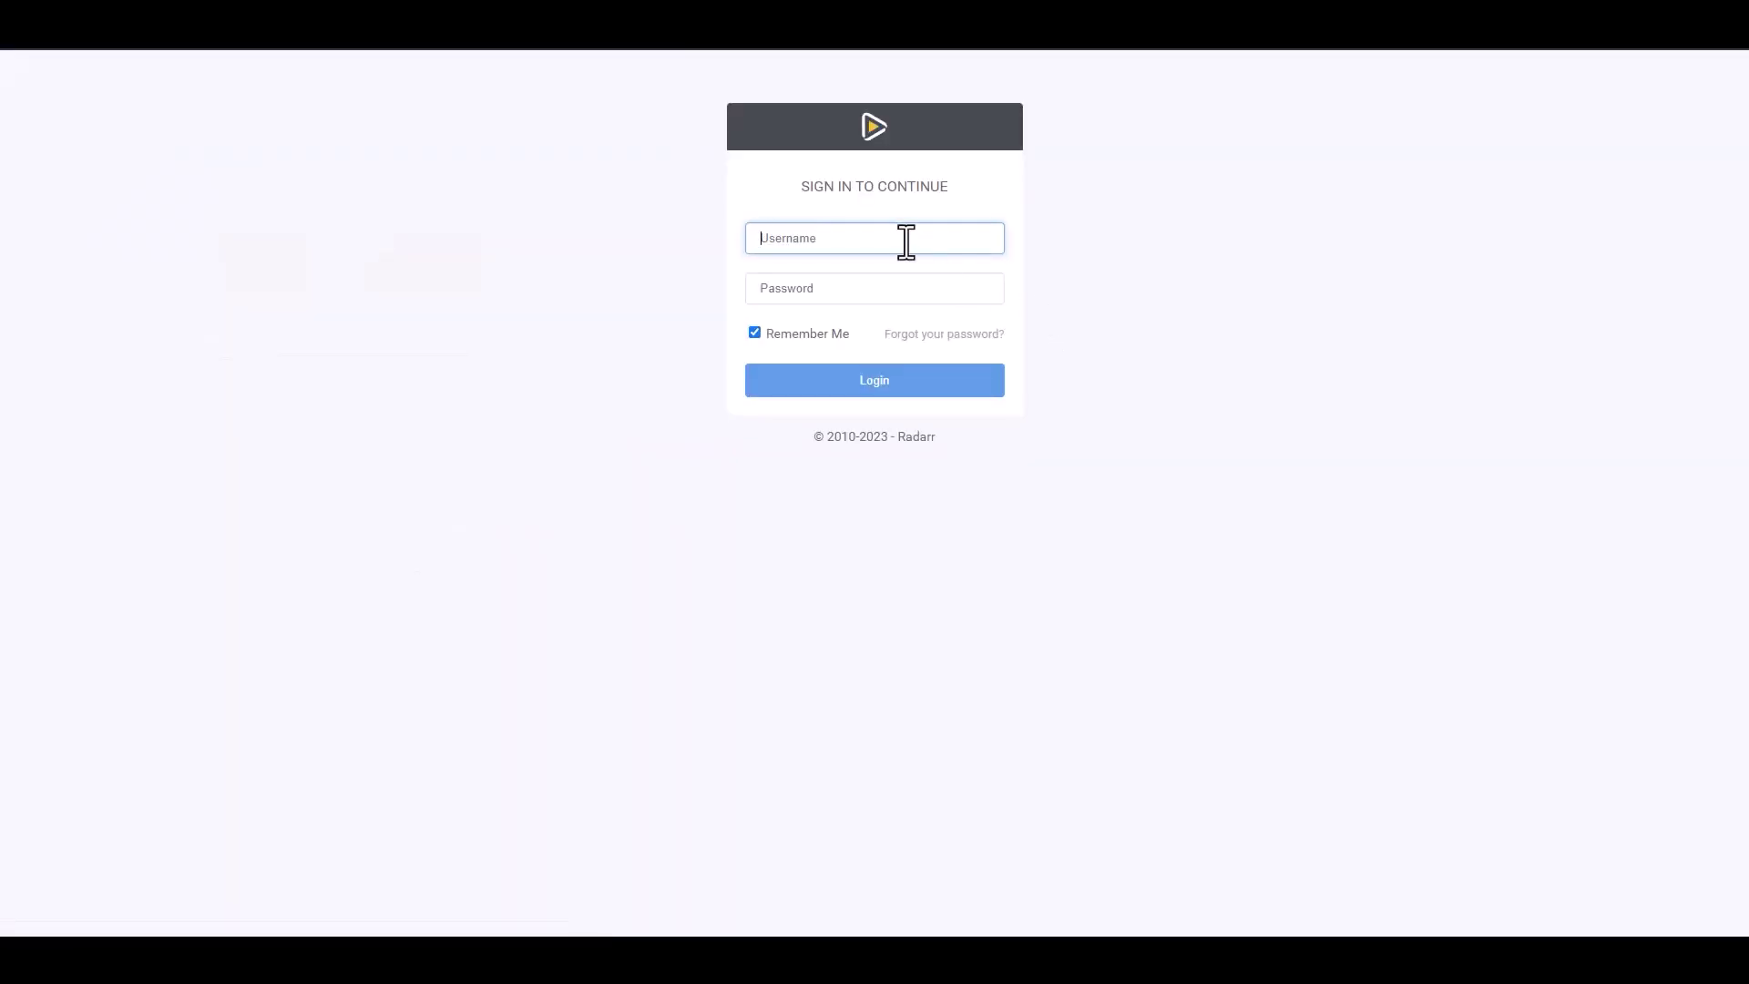
pyautogui.write('rad')
pyautogui.press('Tab')
pyautogui.write('radarr')
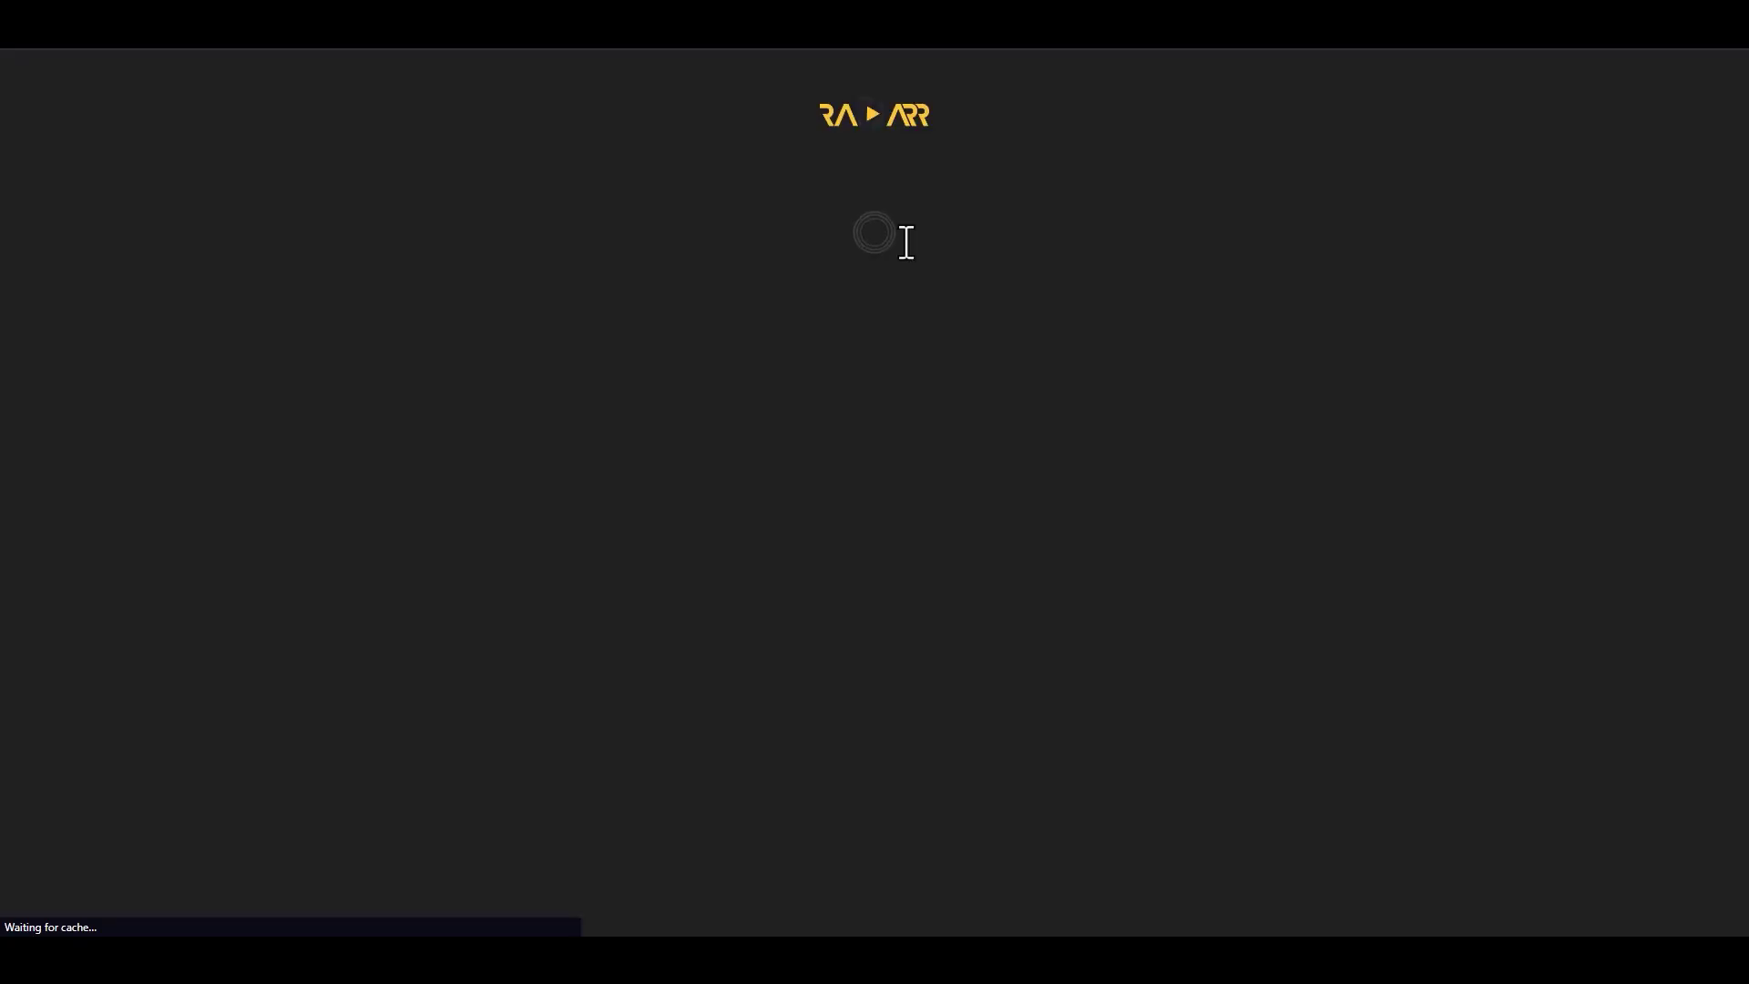
pyautogui.click(1350, 61)
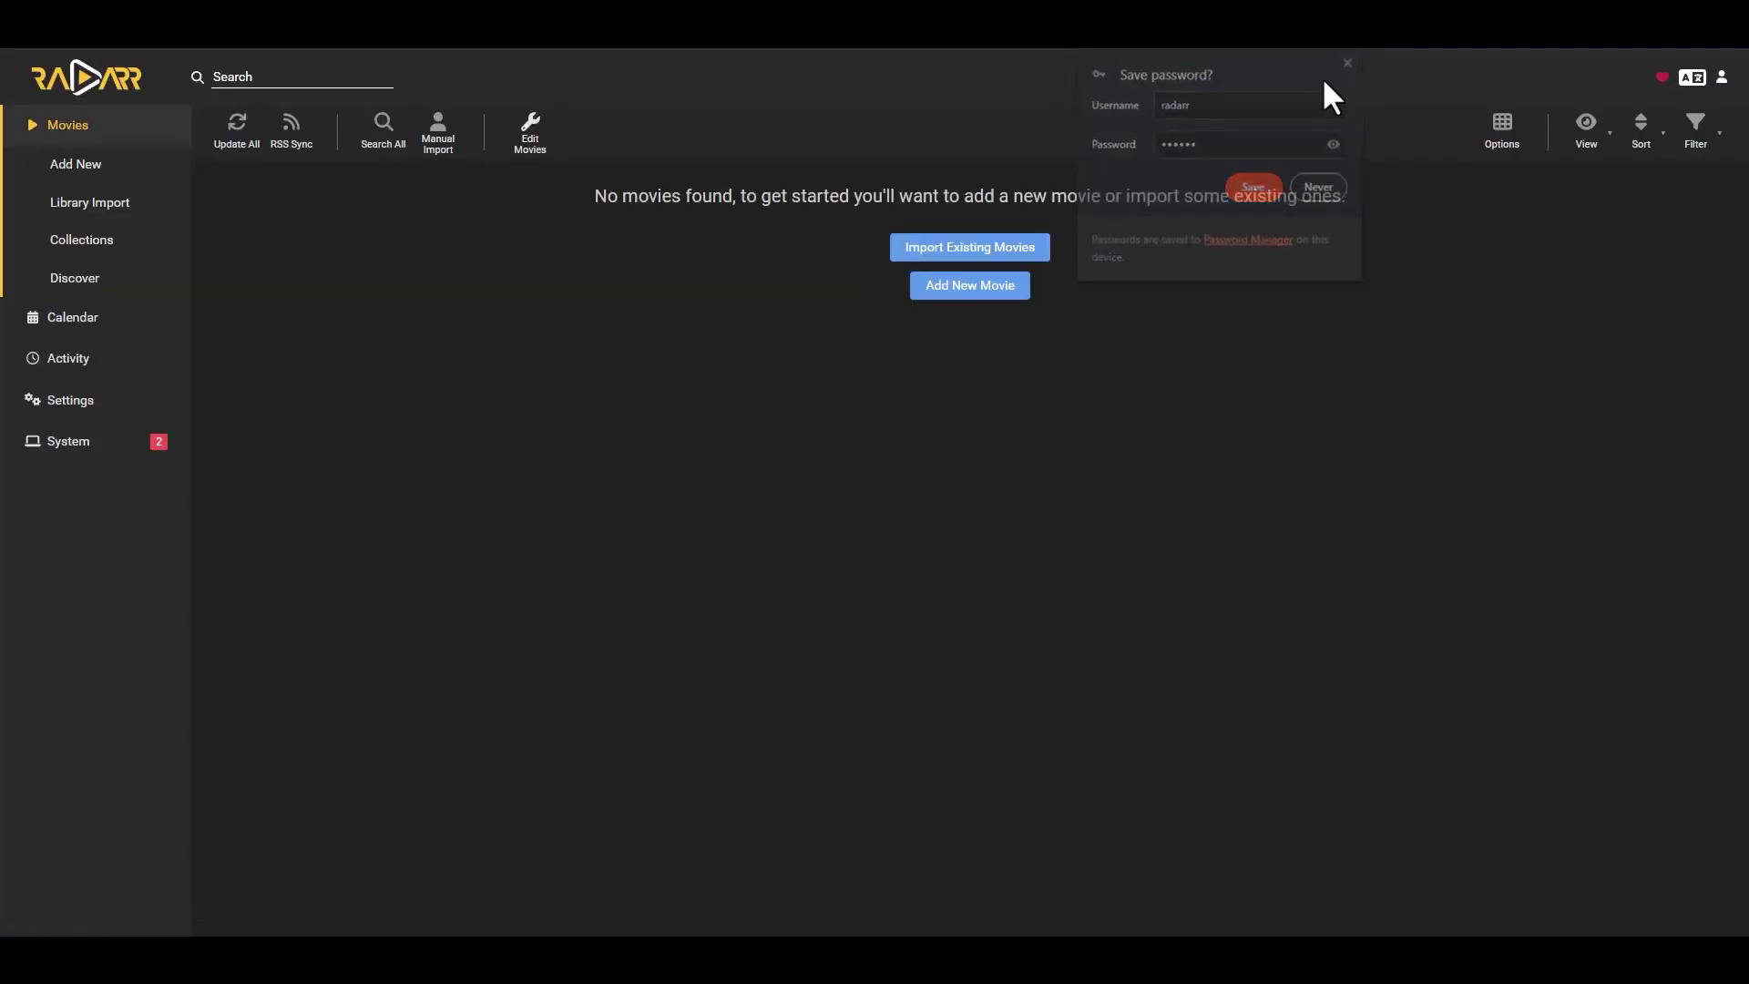
# - Open Radarr's Settings > General and scroll to the Security section showing the API key
pyautogui.click(69, 399)
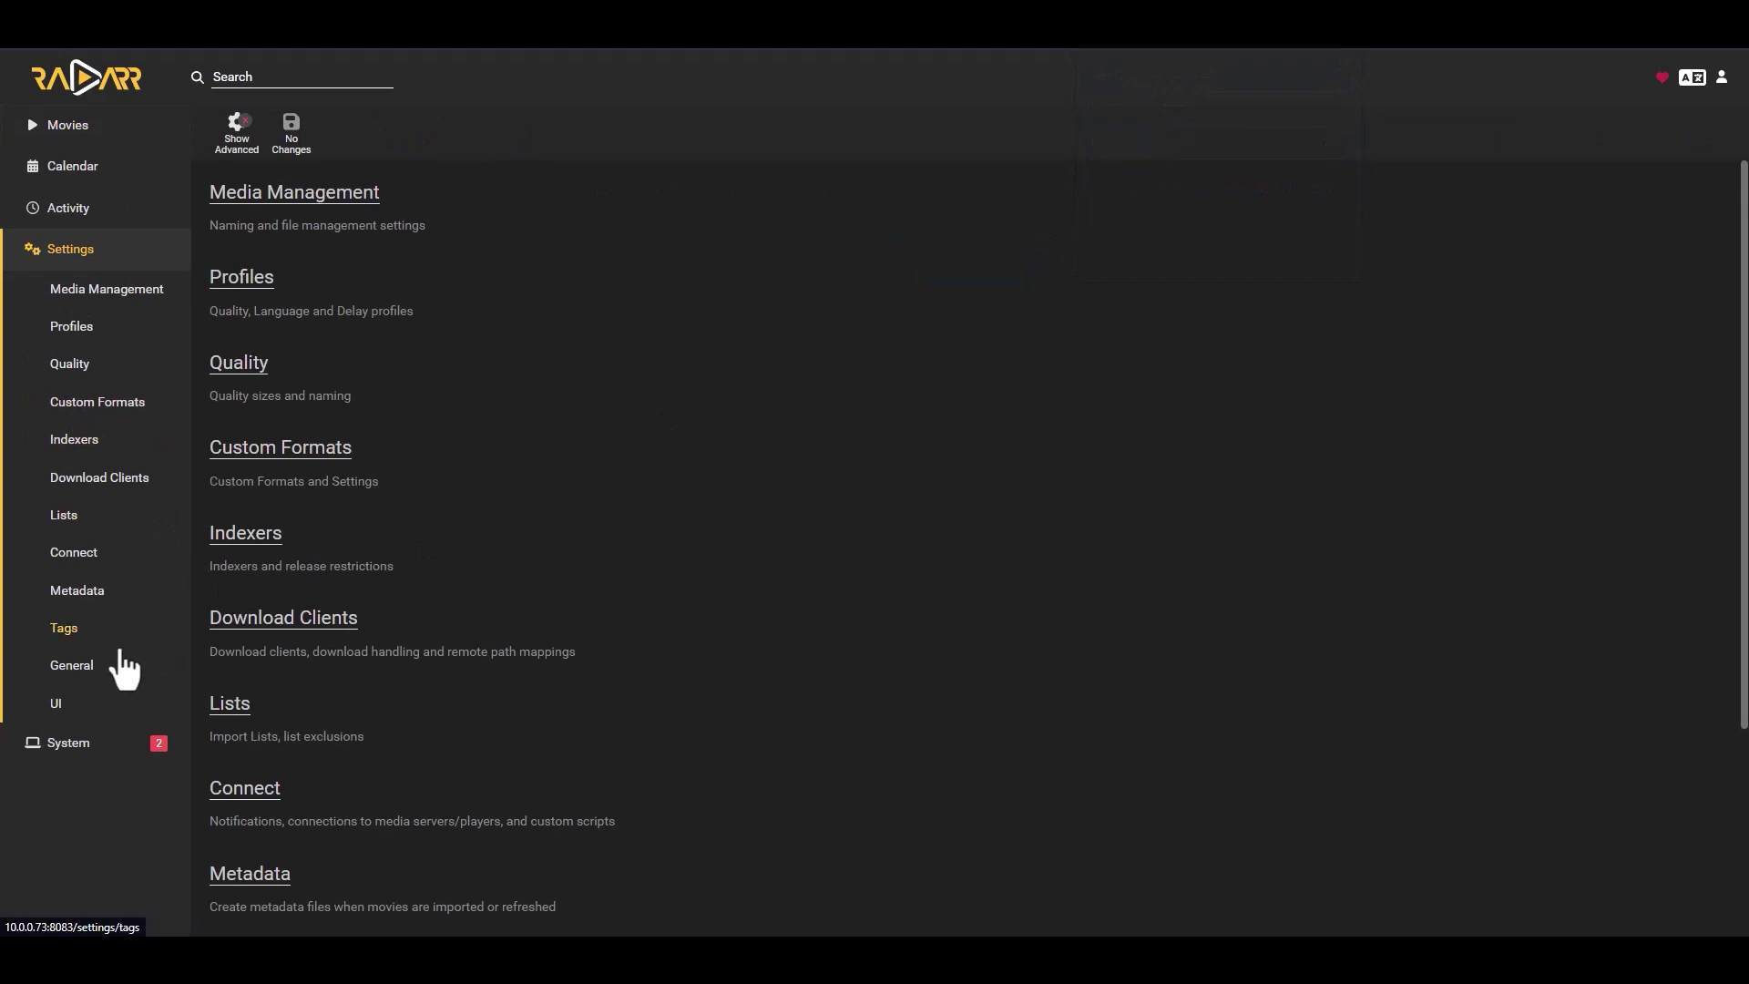
pyautogui.click(69, 669)
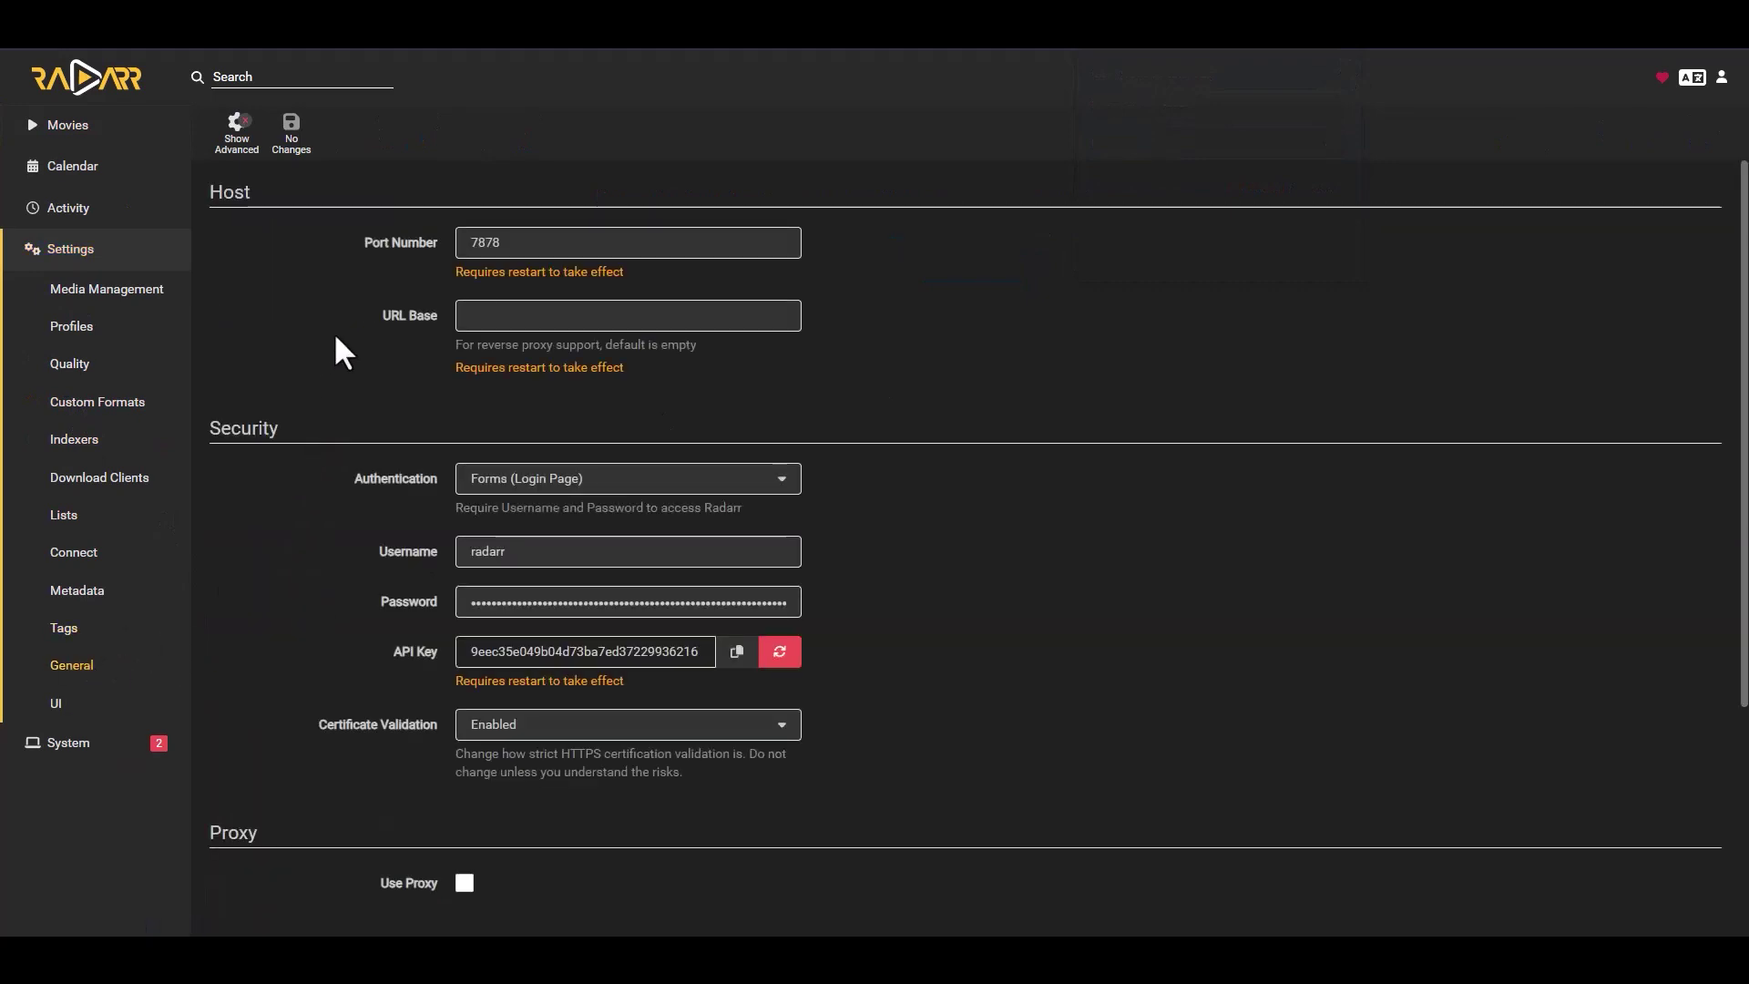
pyautogui.scroll(-3, 332, 344)
pyautogui.scroll(2, 299, 351)
pyautogui.scroll(-1, 301, 355)
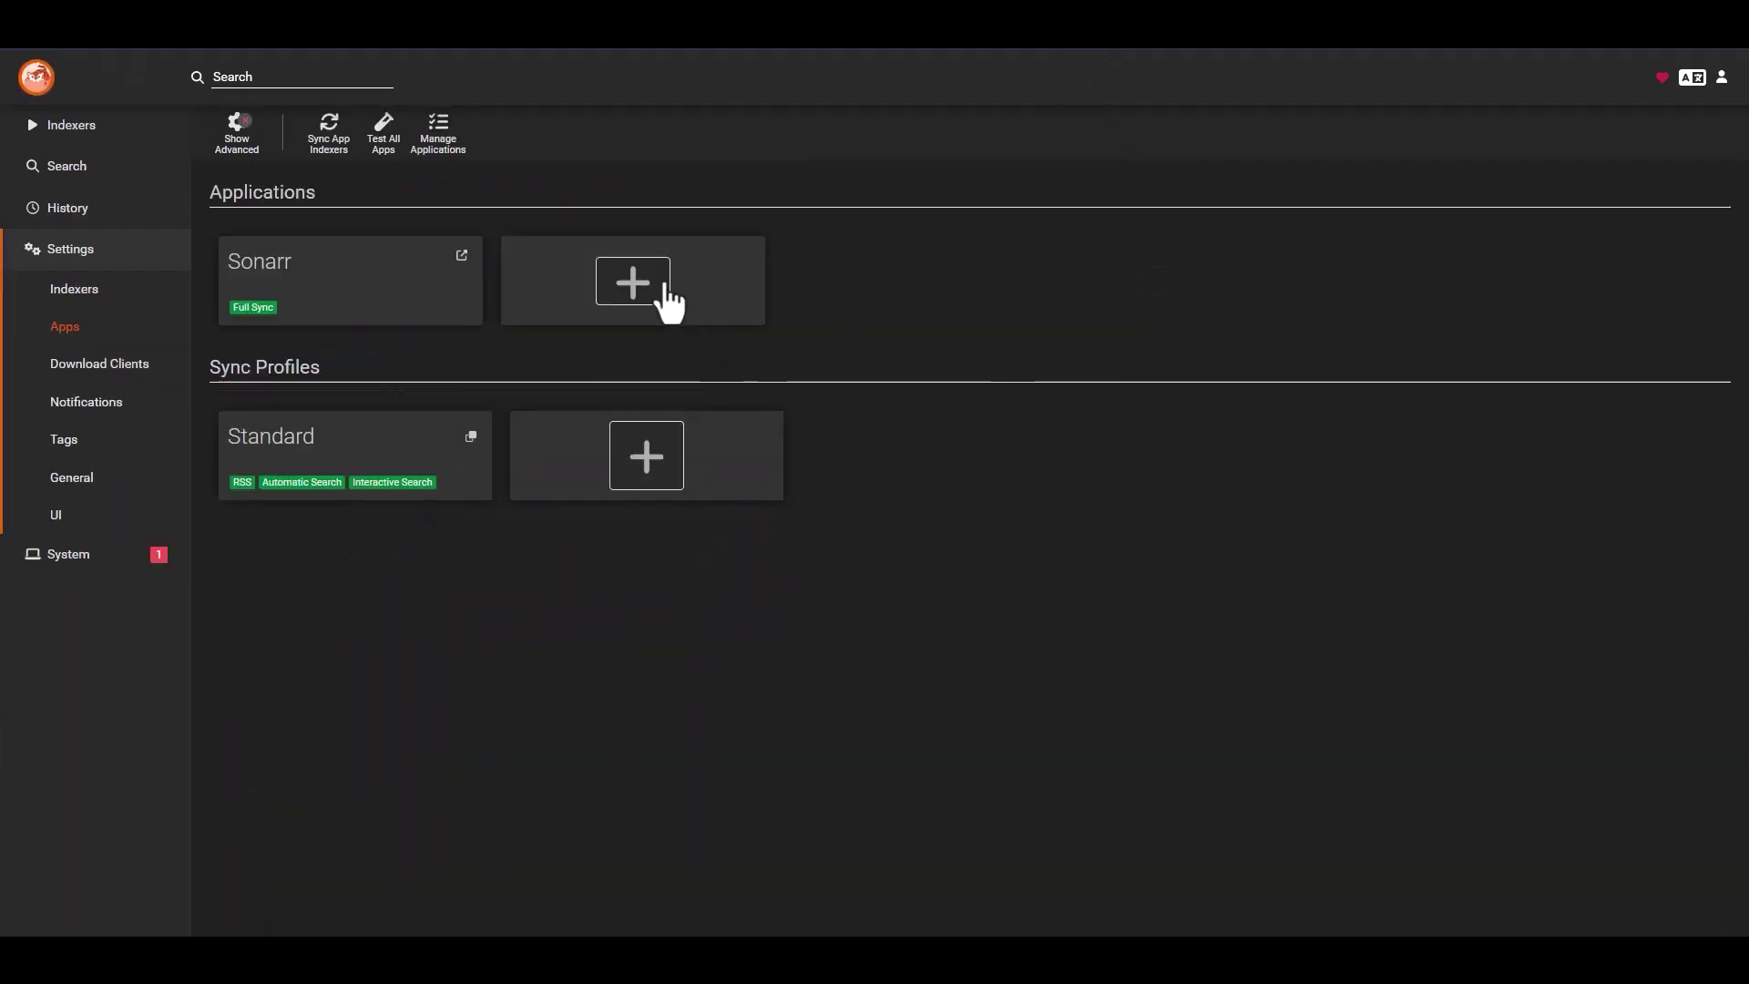
pyautogui.click(643, 284)
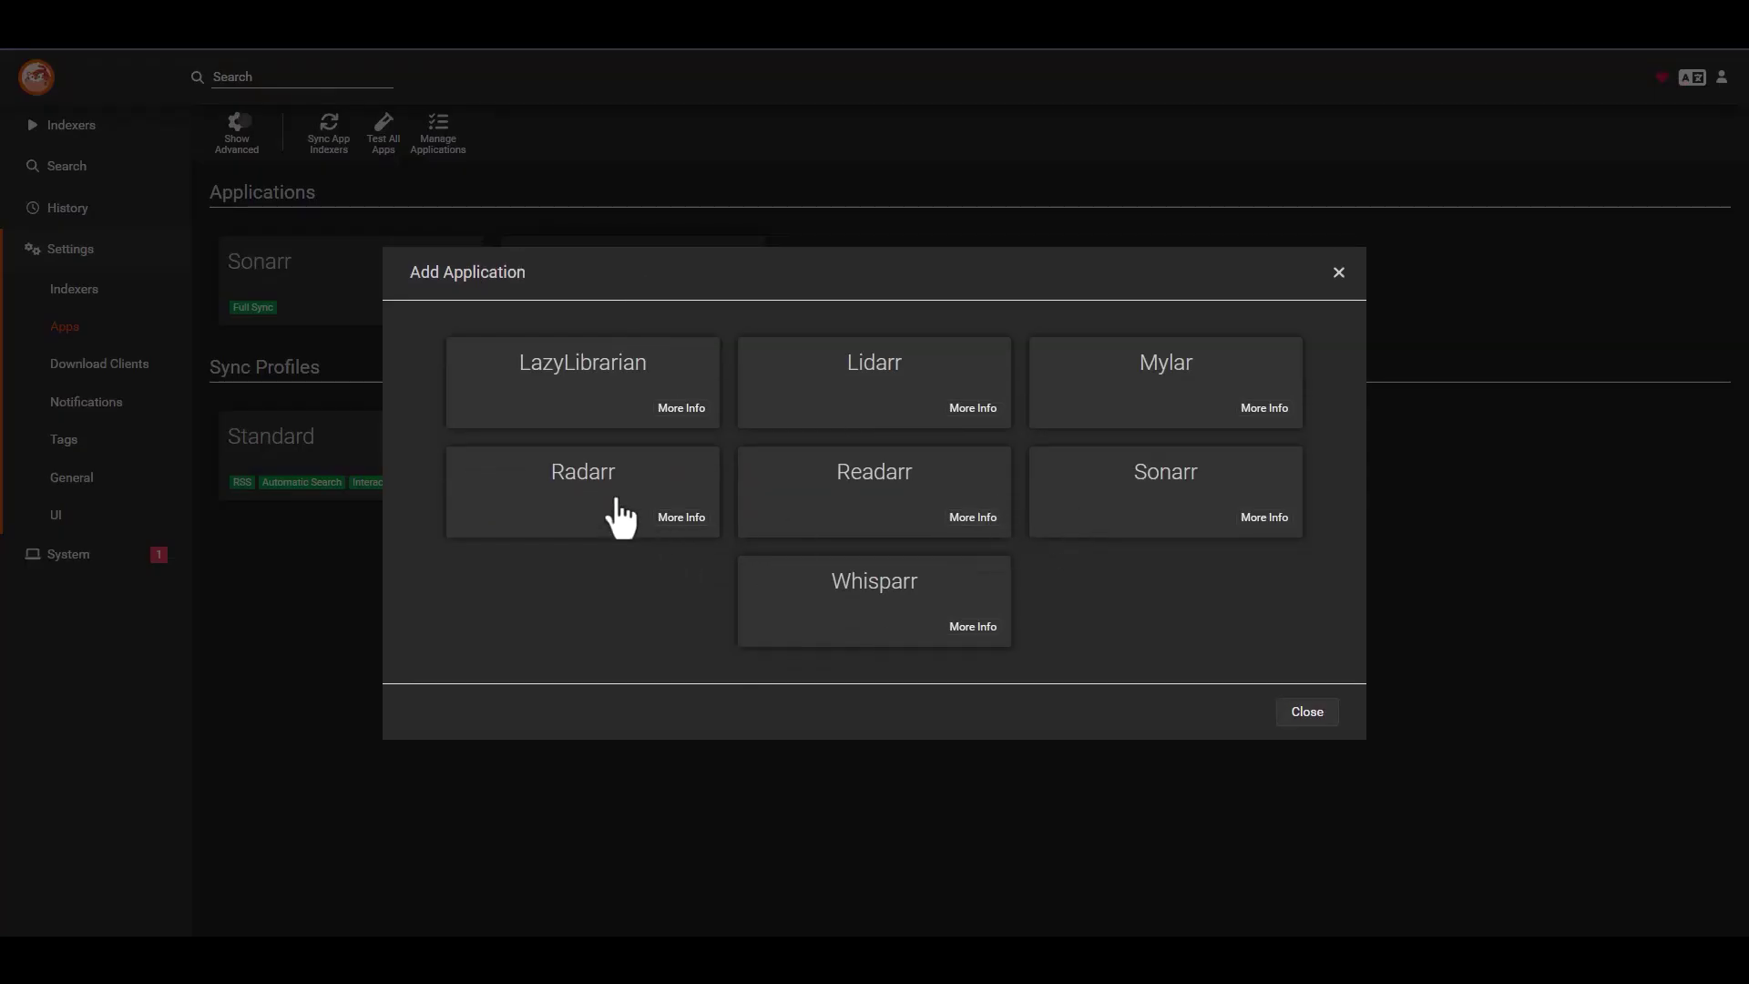
pyautogui.click(609, 503)
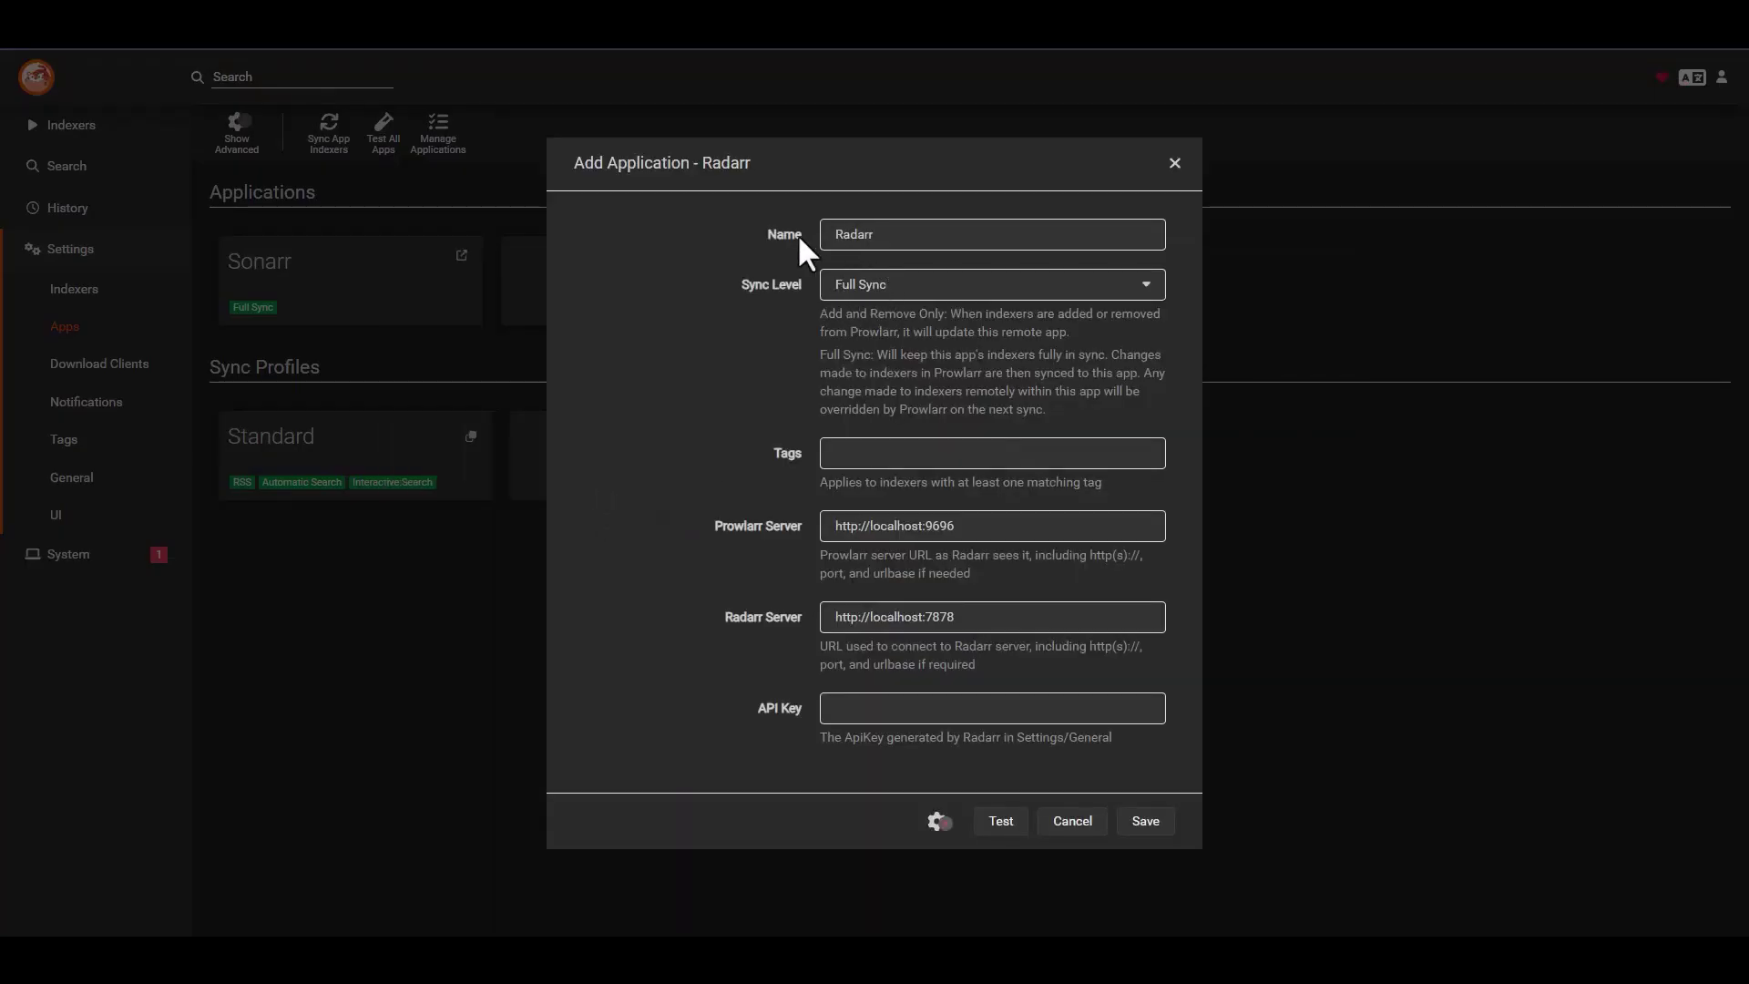
pyautogui.click(945, 525)
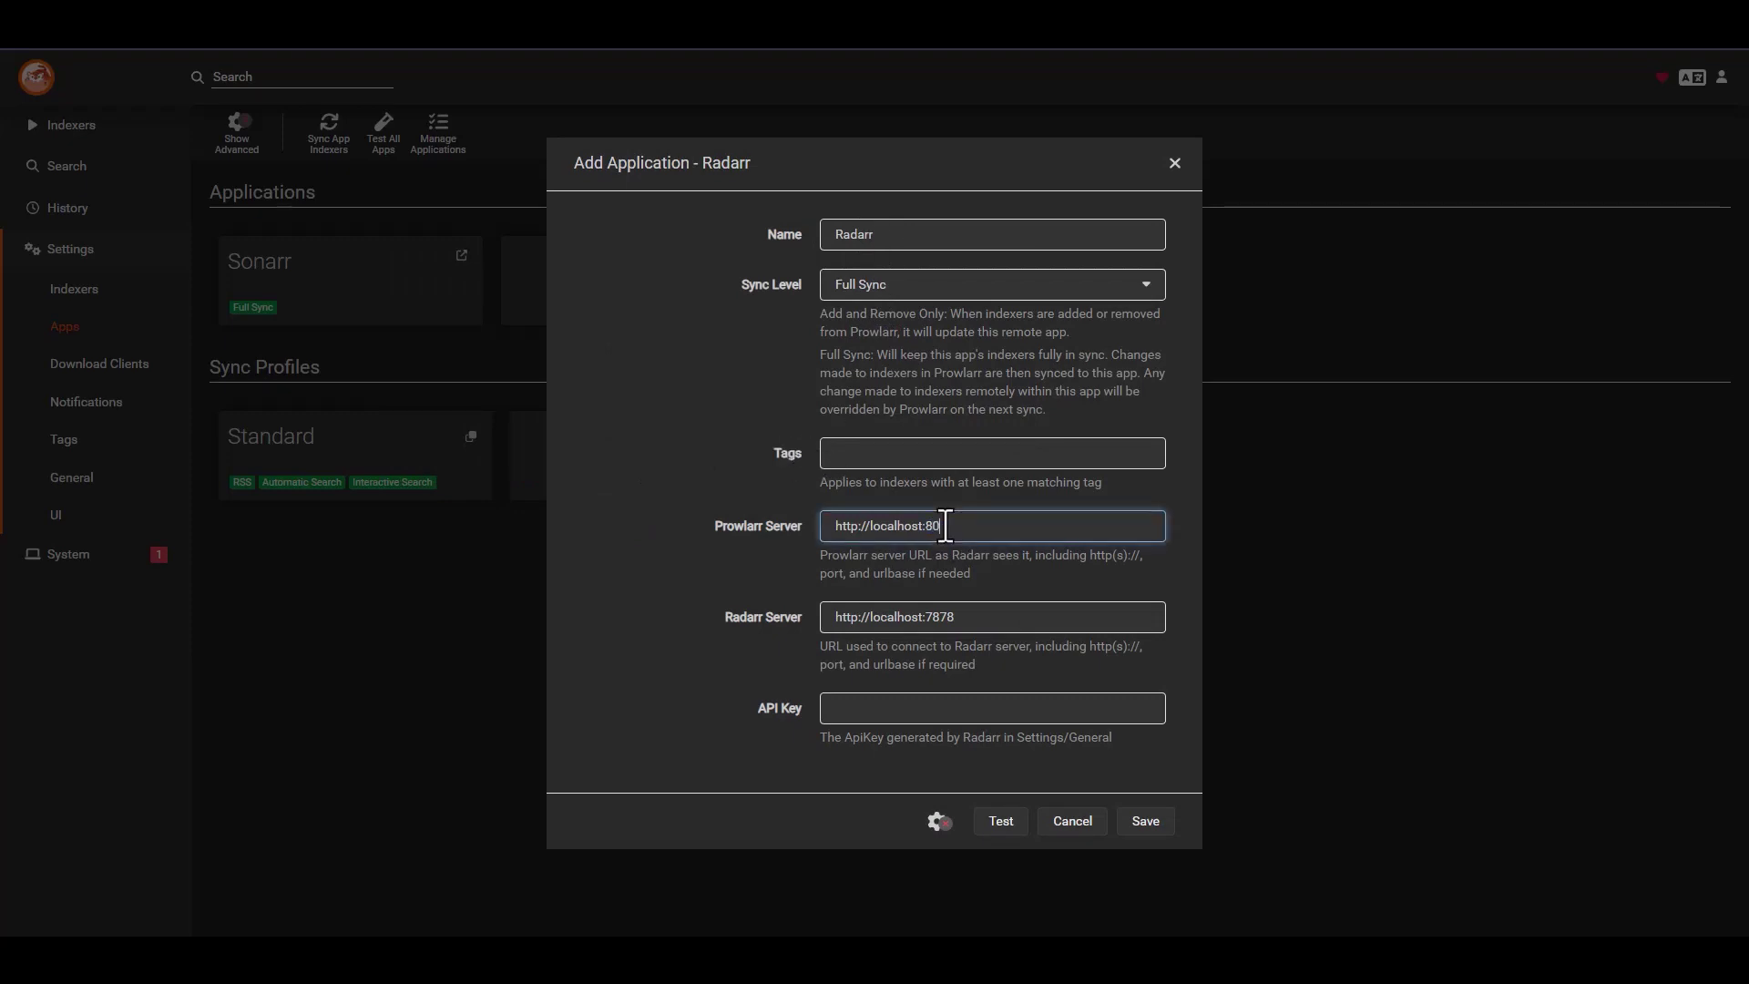
pyautogui.doubleClick(895, 526)
pyautogui.write('10.0.0')
pyautogui.moveTo(970, 525); pyautogui.dragTo(784, 517)
pyautogui.hotkey('ctrl', 'c')
pyautogui.moveTo(970, 617); pyautogui.dragTo(782, 619)
pyautogui.hotkey('ctrl', 'v')
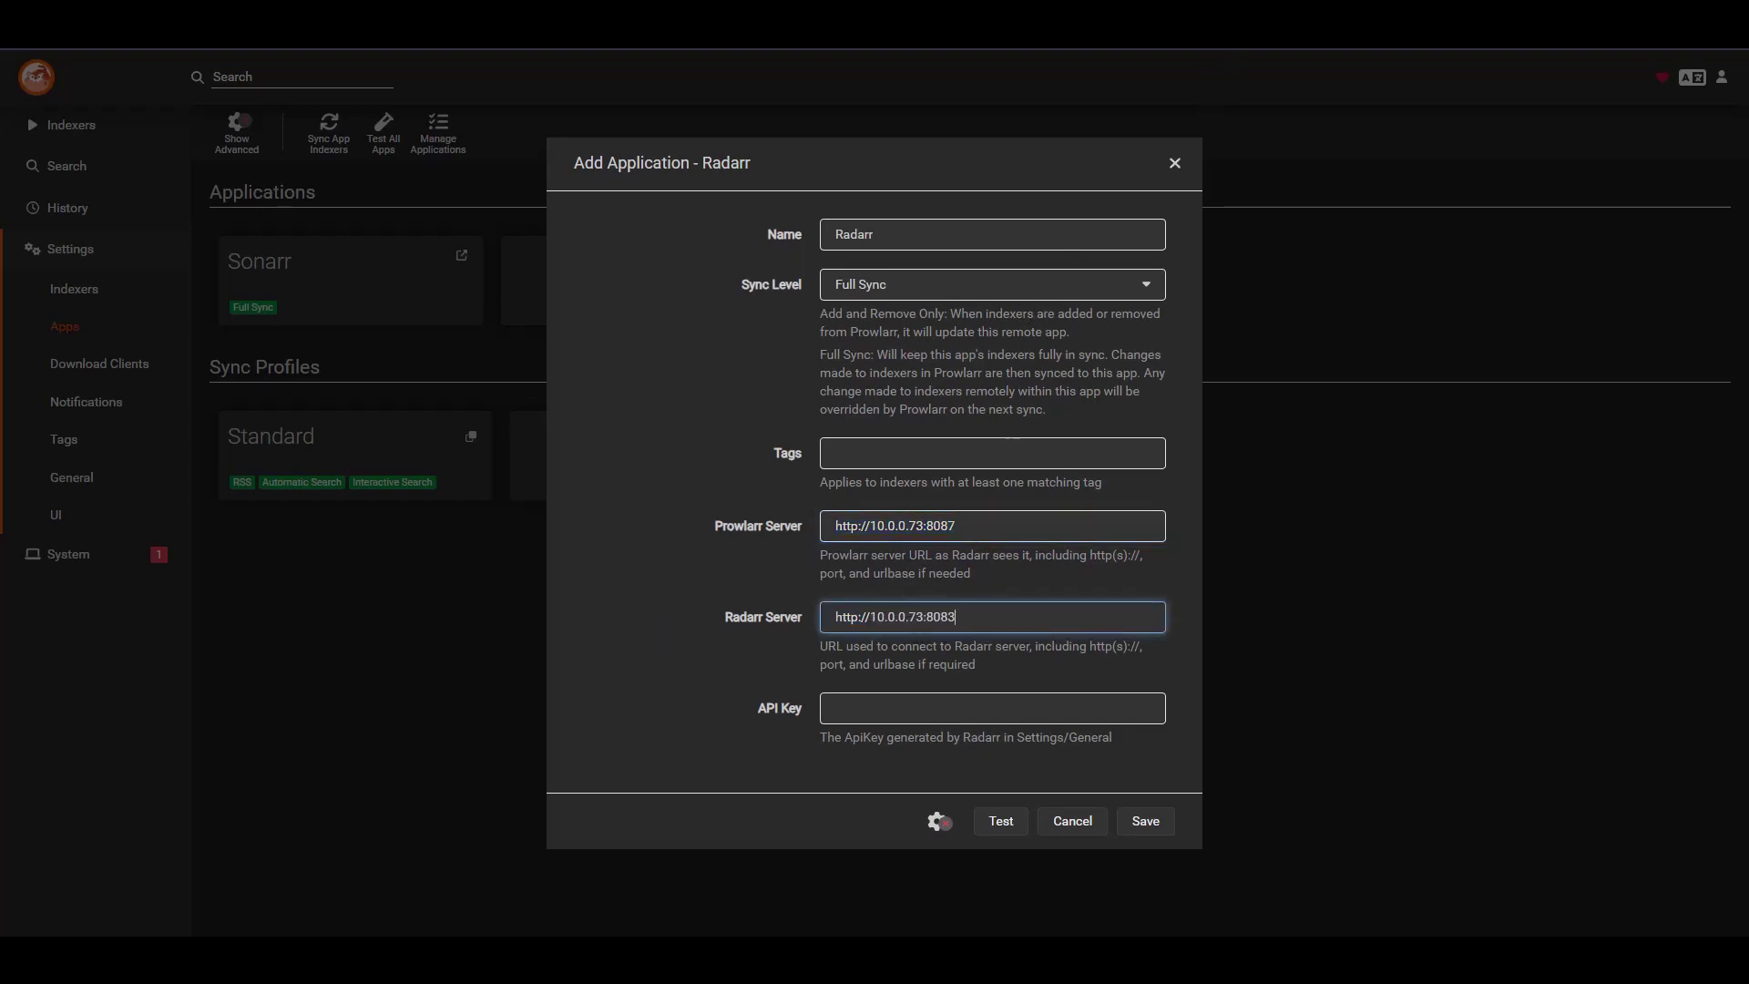
# - Copy Radarr's API key from its General settings
pyautogui.hotkey('ctrl', 'Tab')
pyautogui.hotkey('ctrl', 'shift', 'Tab')
pyautogui.hotkey('ctrl', 'Tab')
pyautogui.click(736, 561)
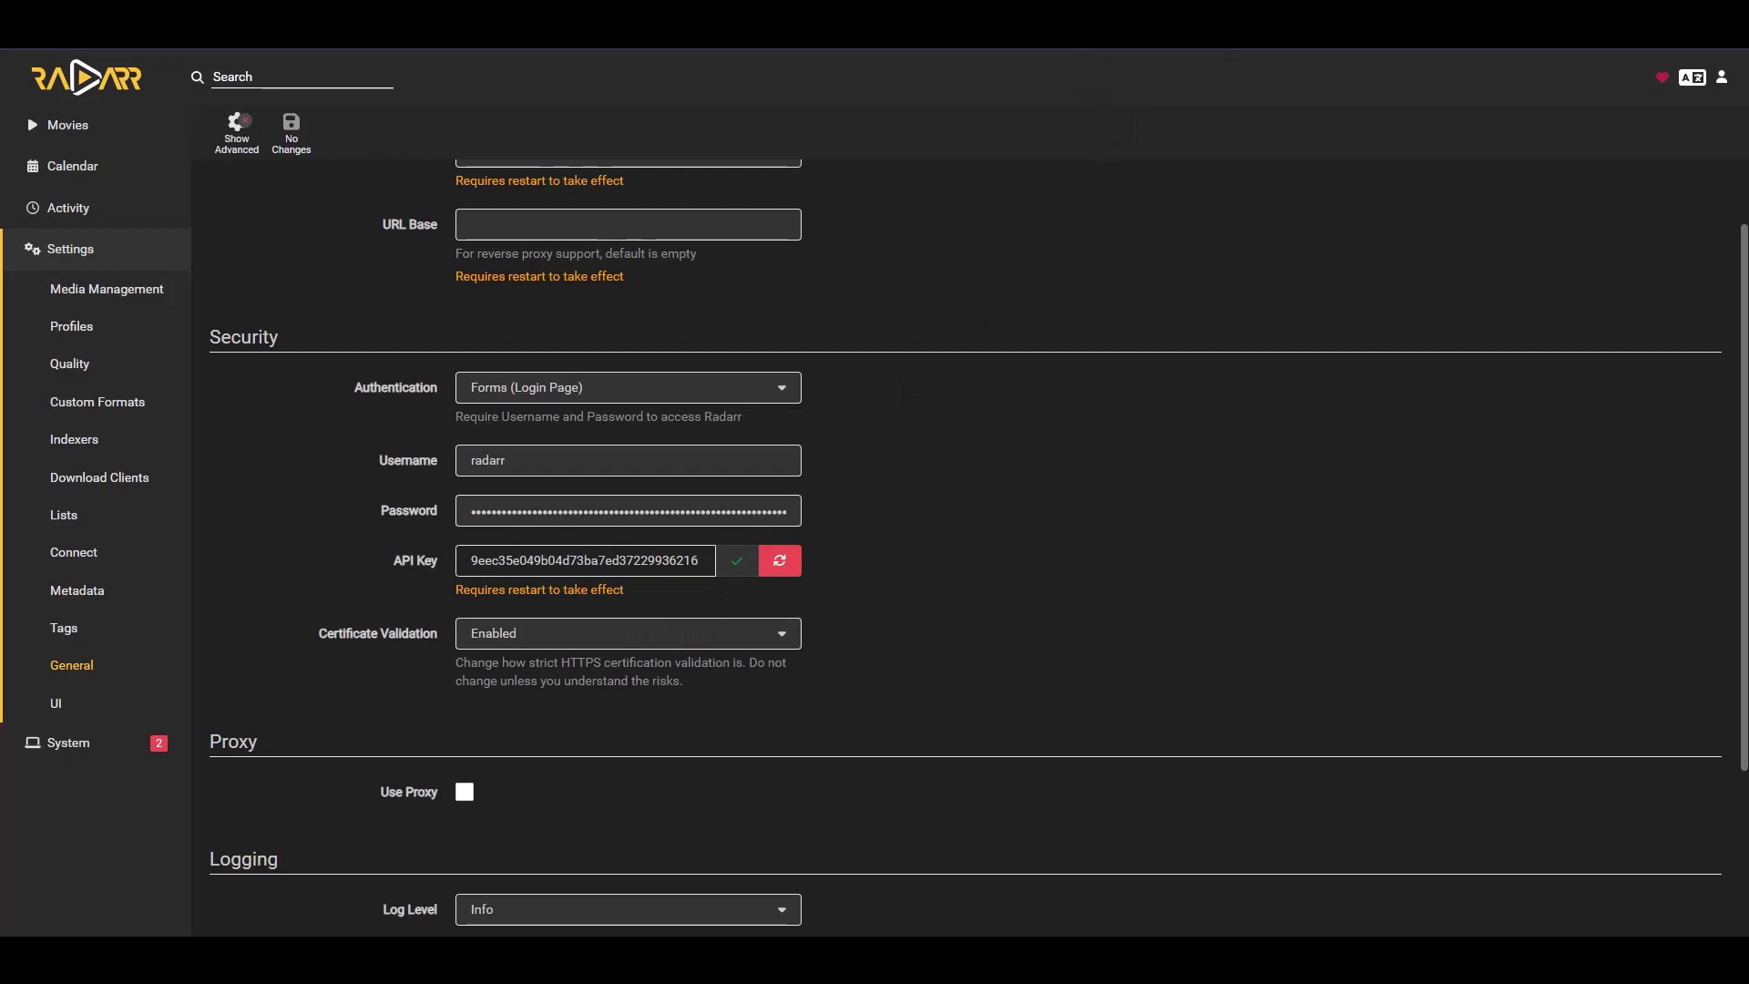
# - Paste Radarr's API key, test the connection and save the Radarr application
pyautogui.hotkey('ctrl', 'shift', 'Tab')
pyautogui.click(967, 708)
pyautogui.hotkey('ctrl', 'v')
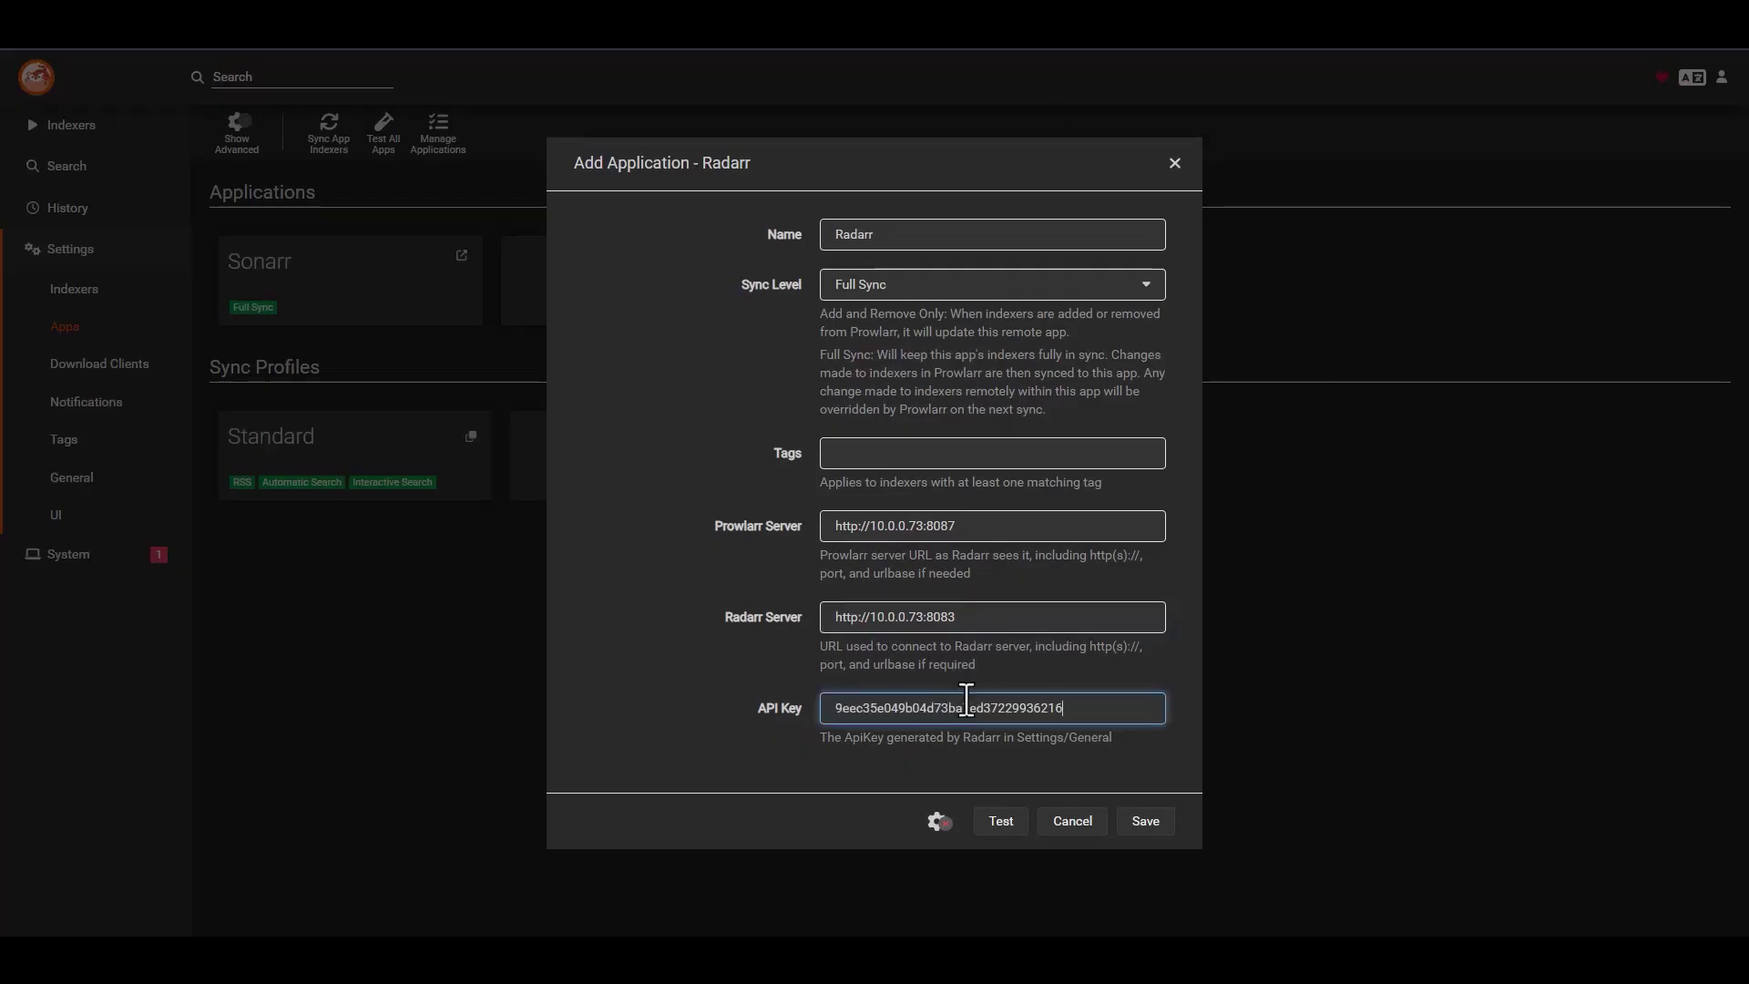
pyautogui.click(1001, 822)
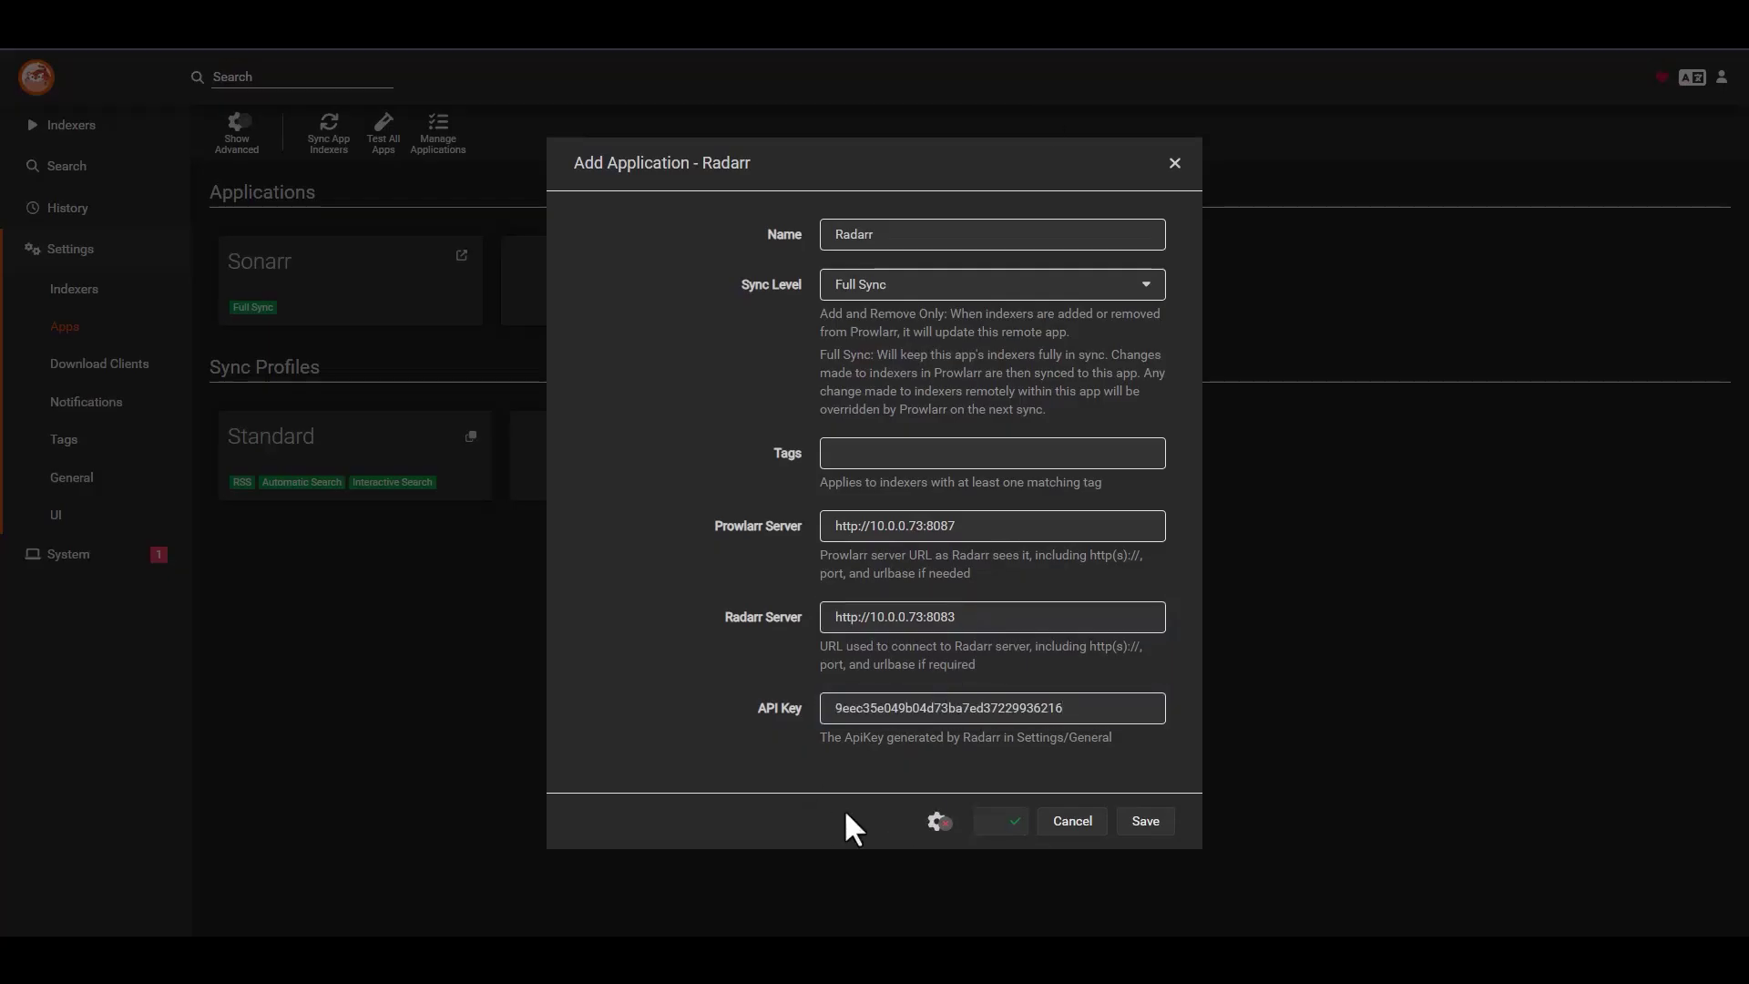
pyautogui.click(1160, 829)
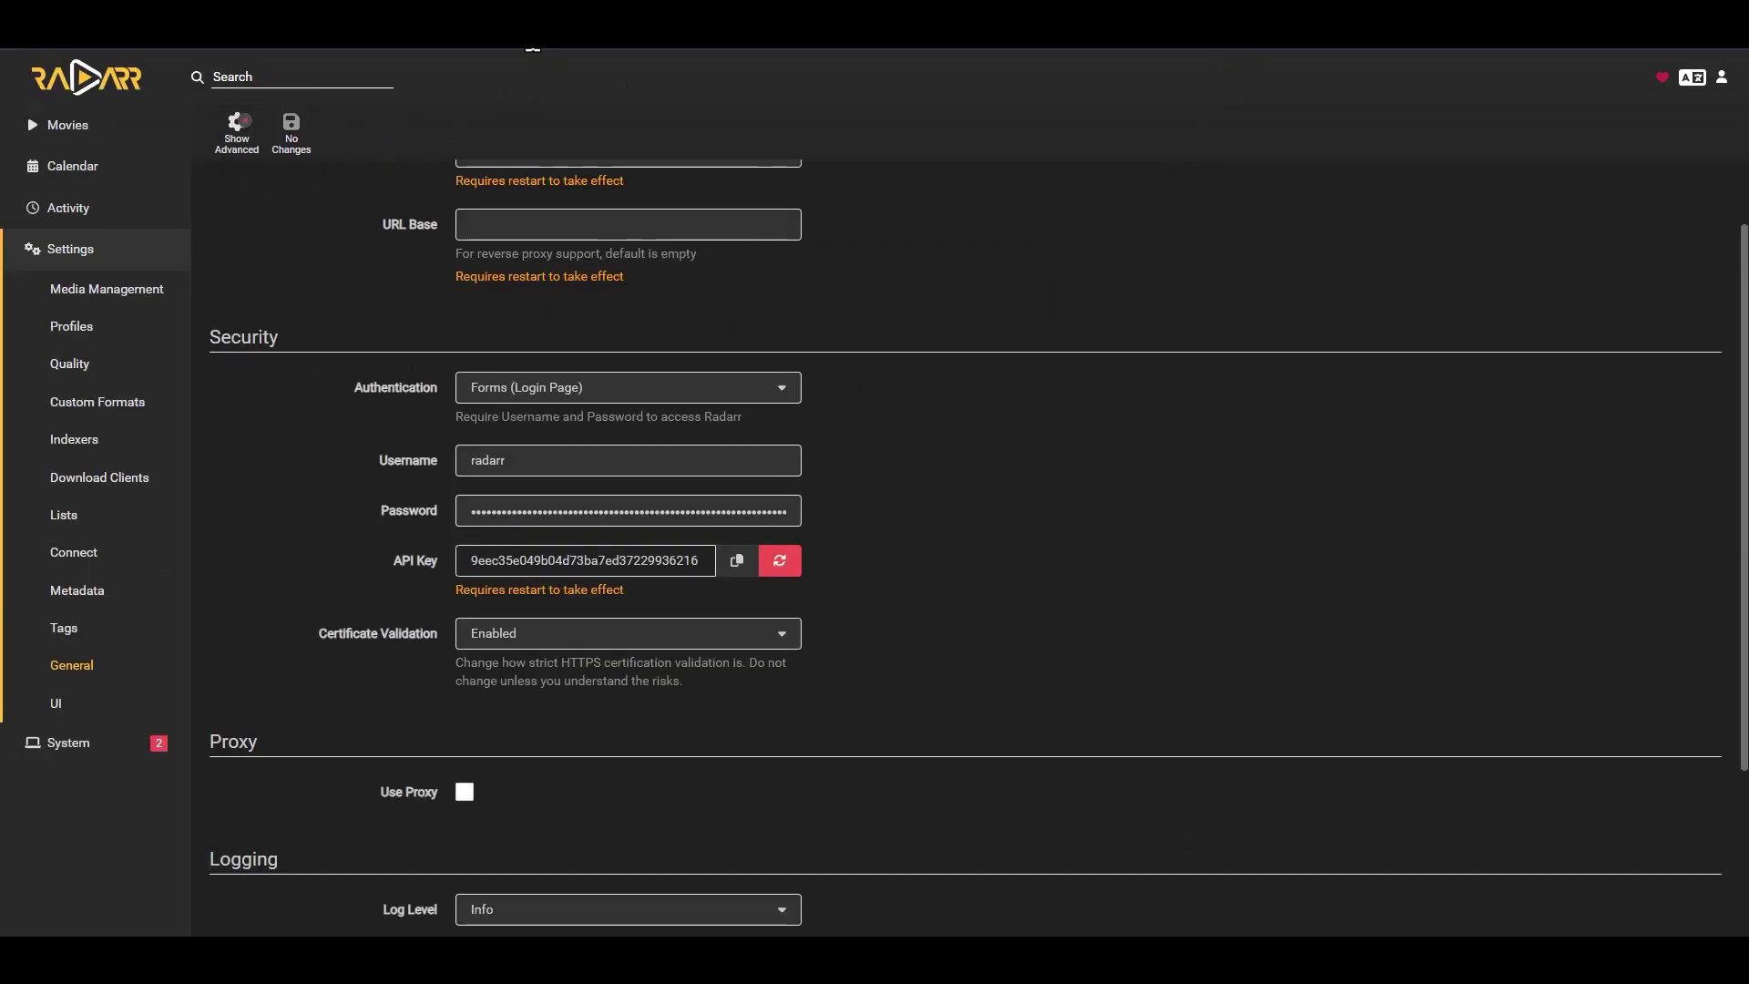
# - Edit the browser address to reach Lidarr's sign-in page
pyautogui.hotkey('ctrl', 'l')
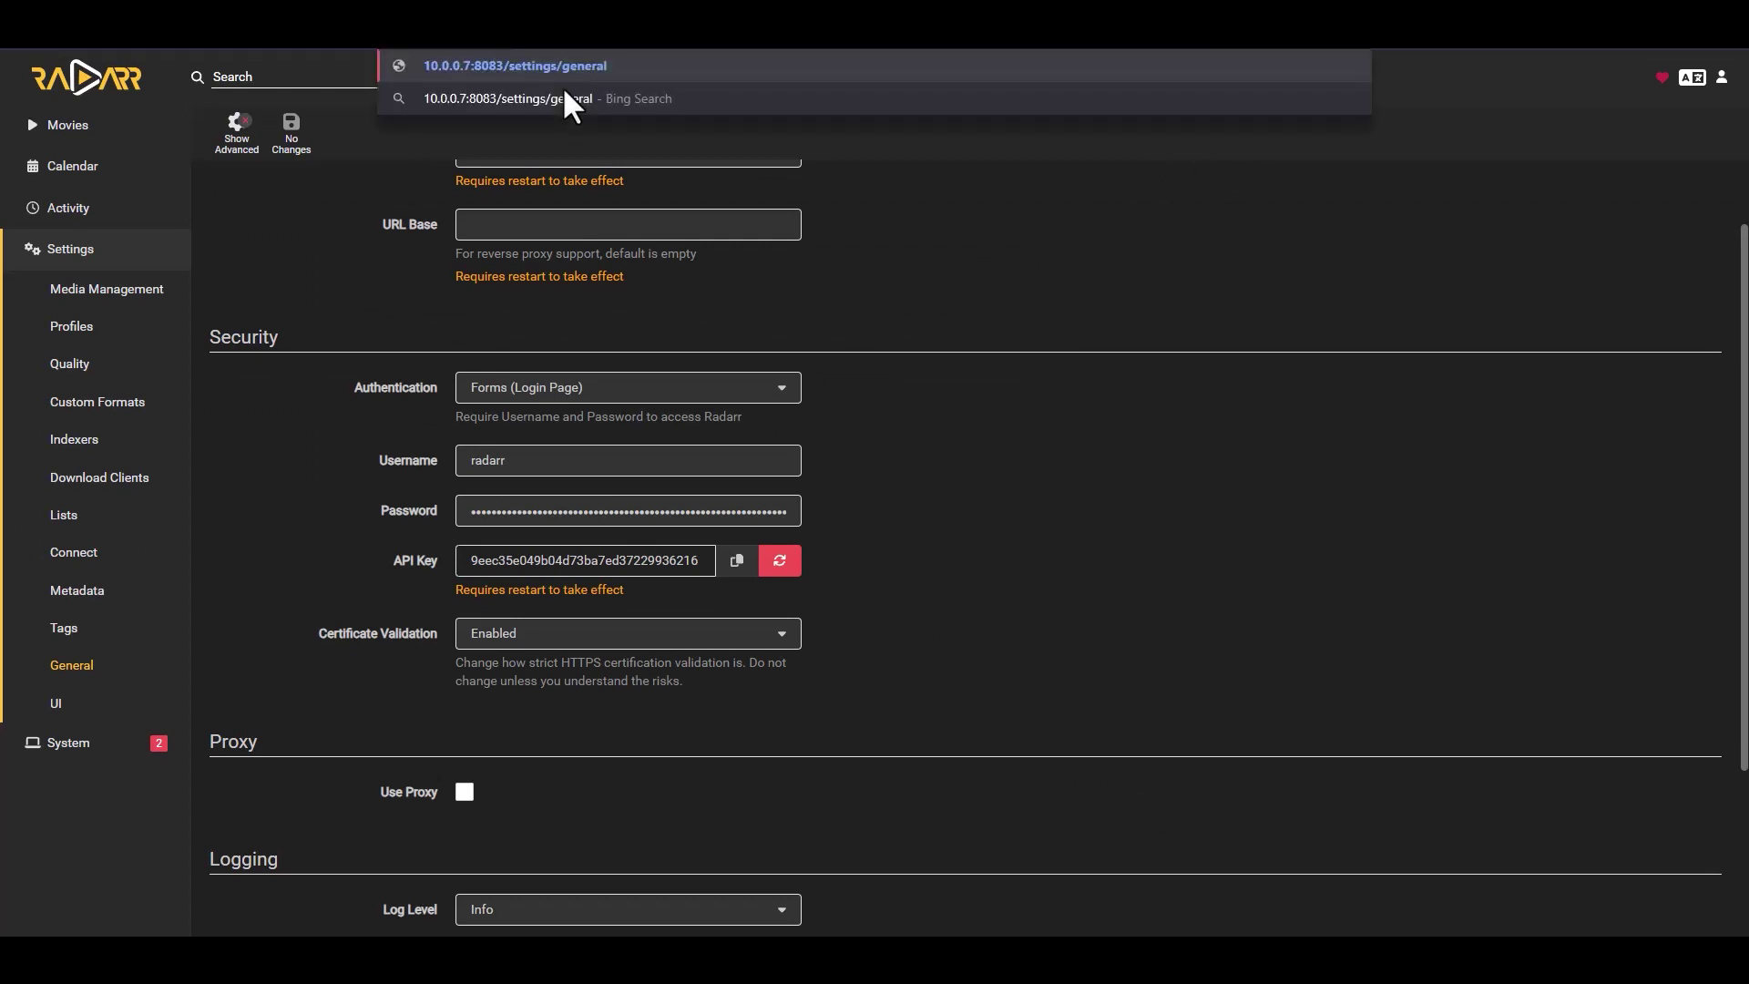
pyautogui.write('3')
pyautogui.press('Return')
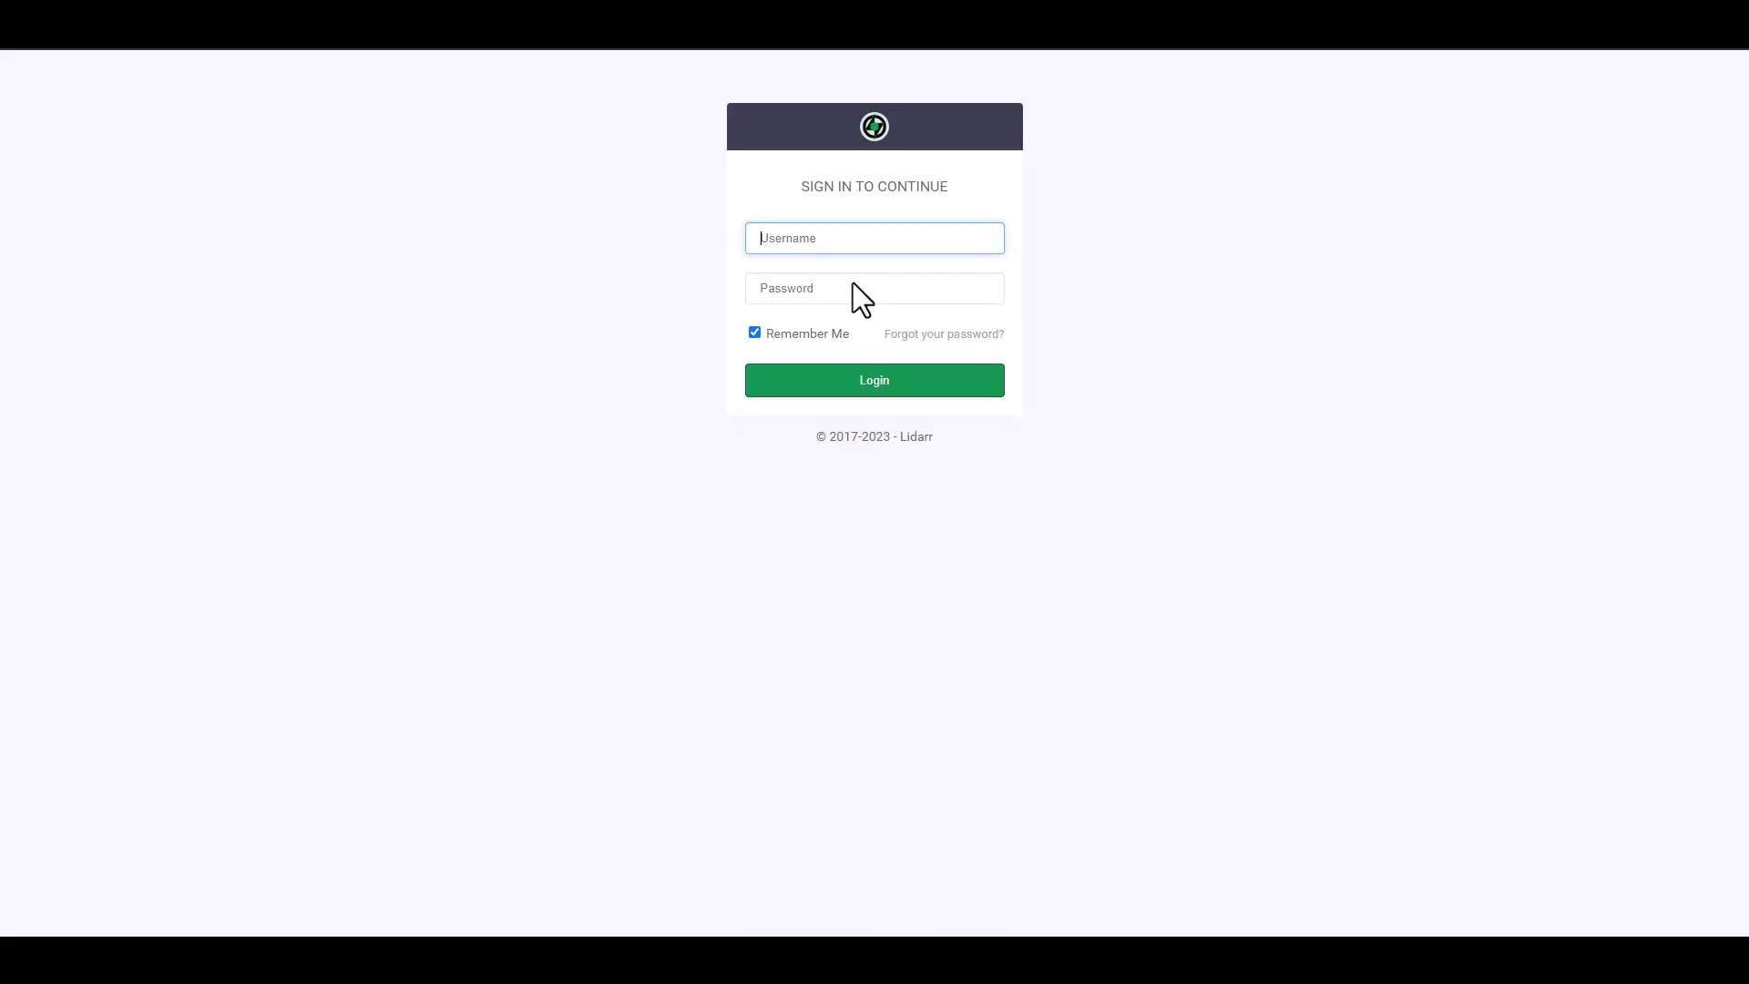
# - Sign in to Lidarr with its account username and password
pyautogui.write('lidarr')
pyautogui.press('Tab')
pyautogui.write('li')
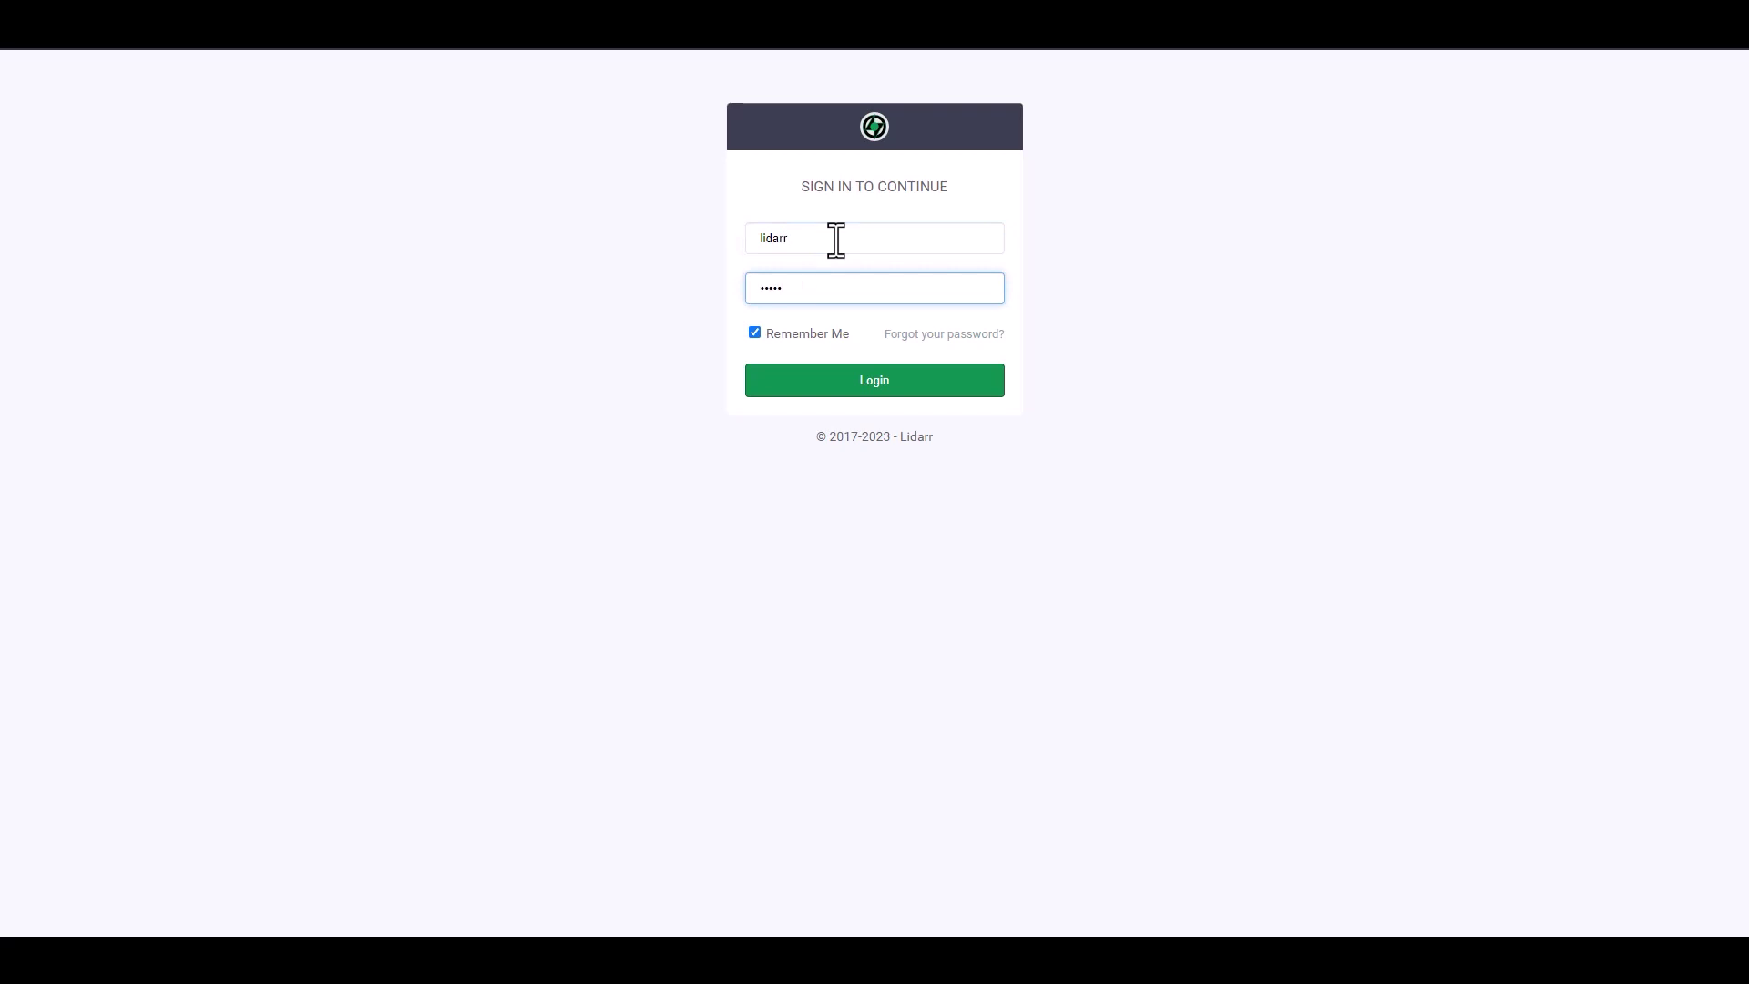
pyautogui.click(887, 385)
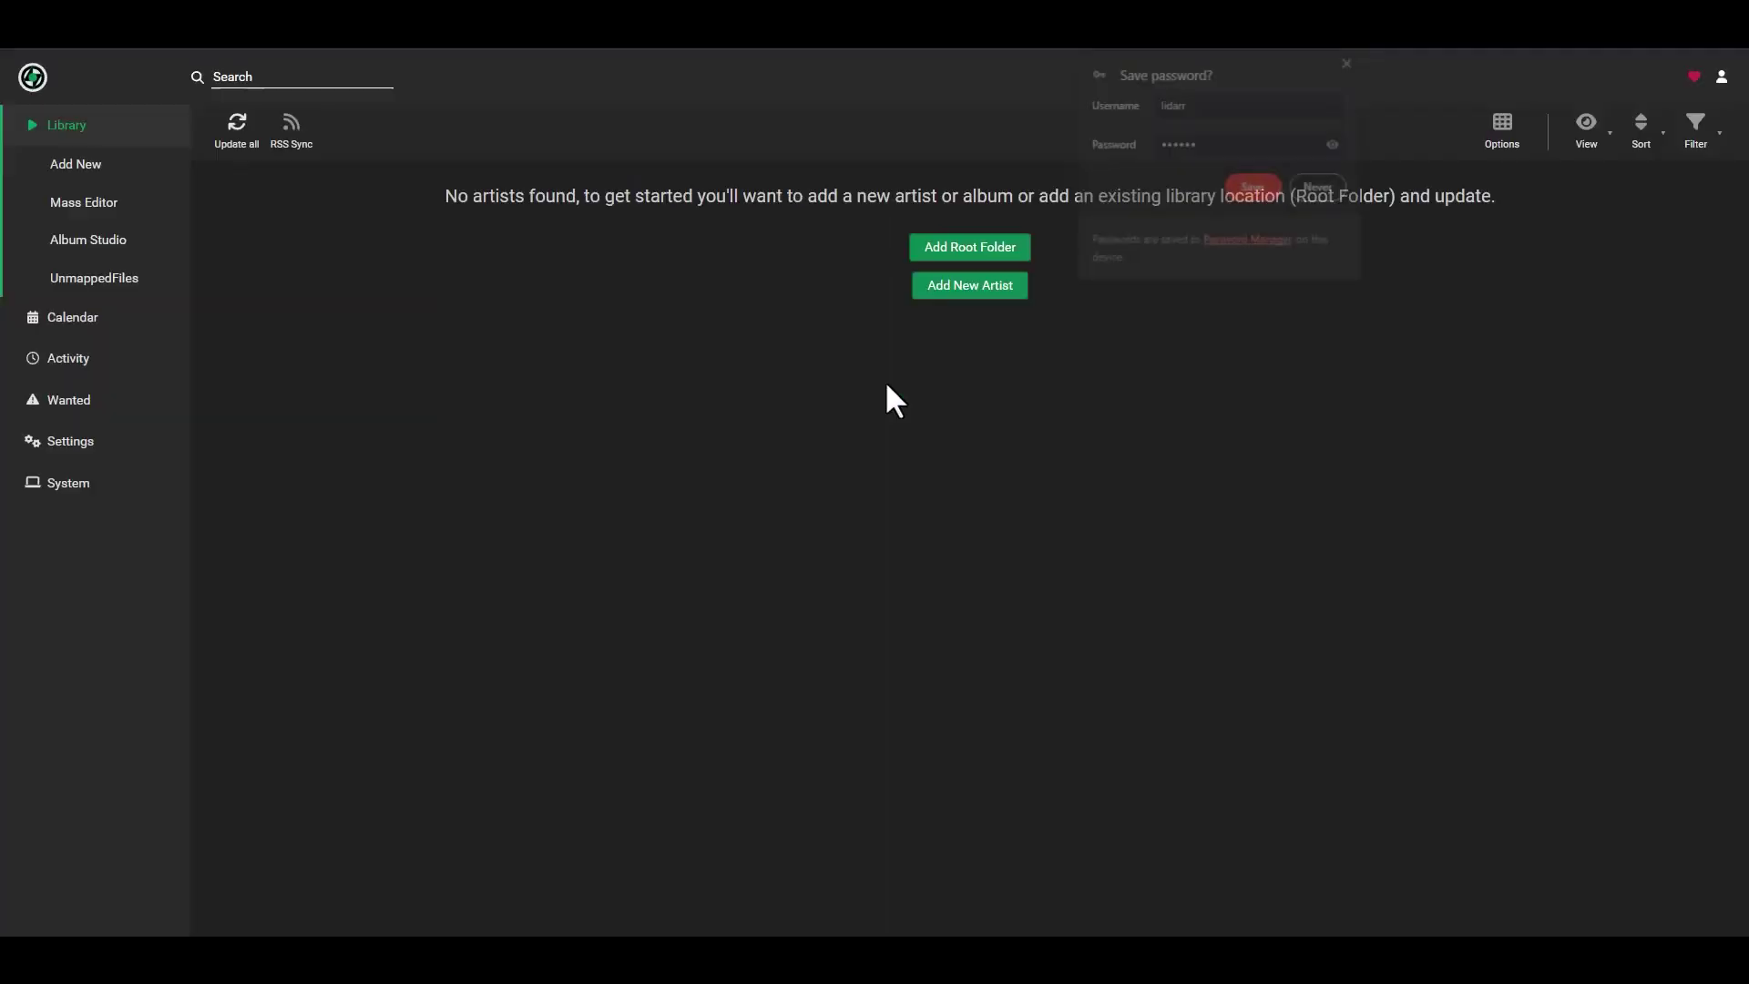
# - Copy Lidarr's API key from its Settings > General page
pyautogui.click(1349, 61)
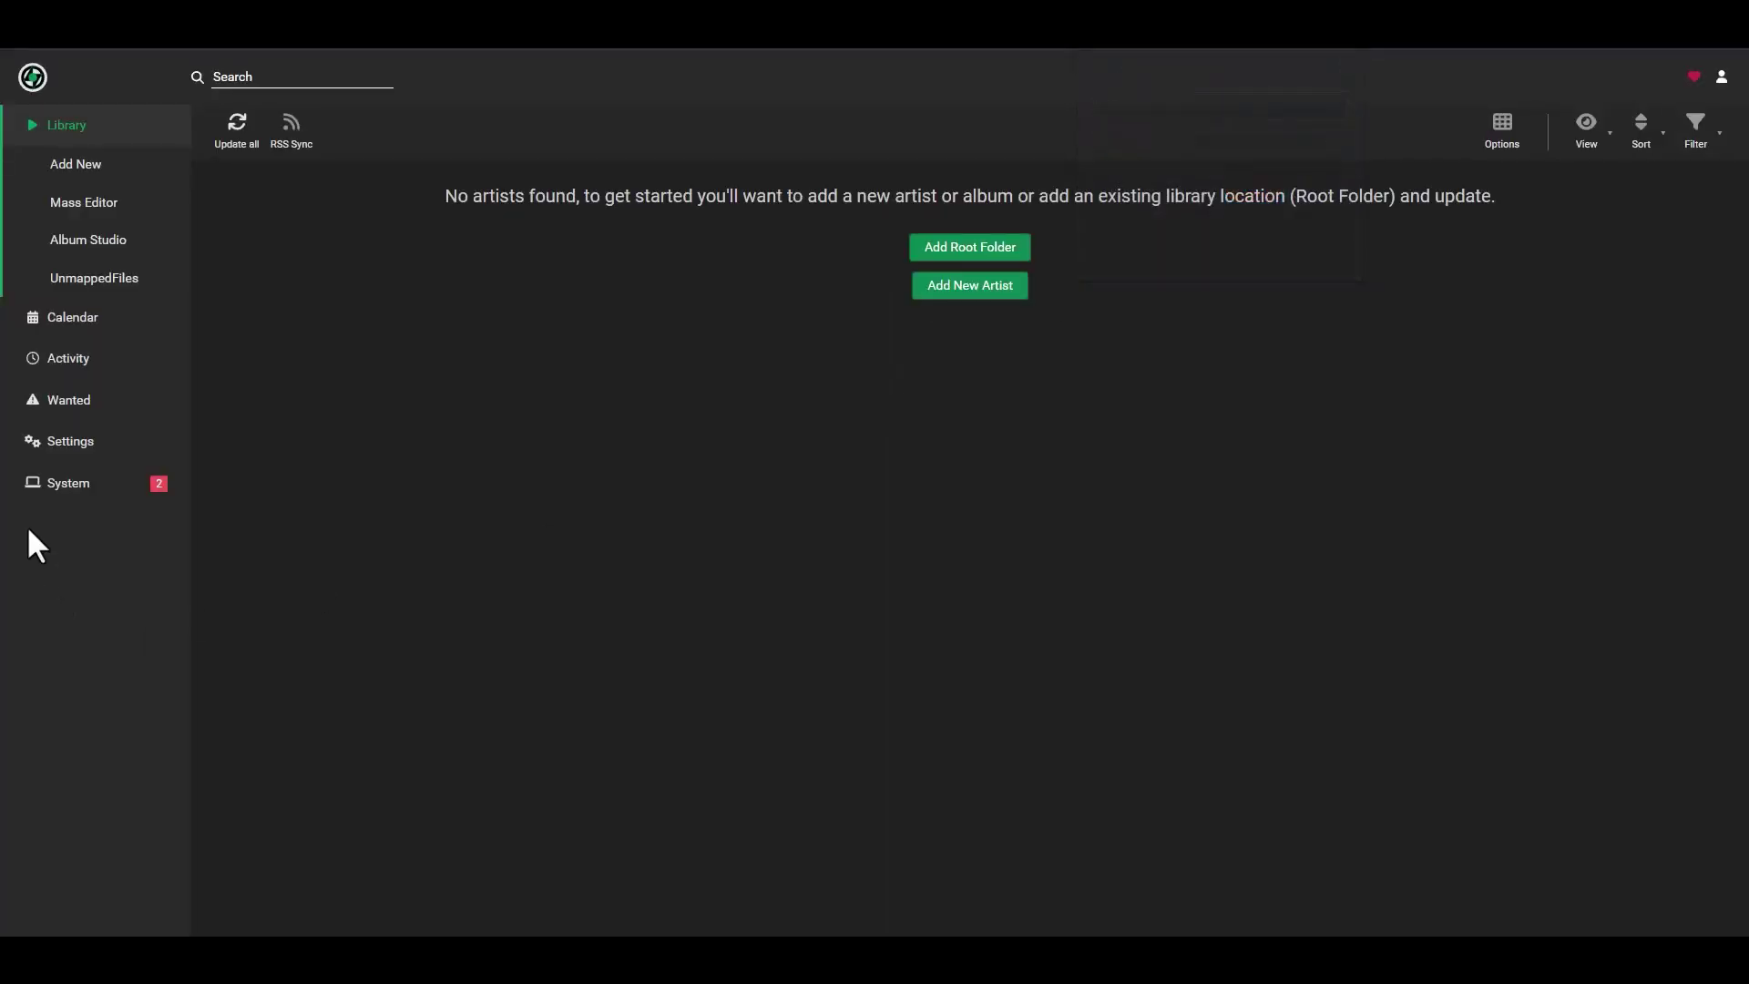
pyautogui.click(70, 441)
pyautogui.scroll(-3, 510, 605)
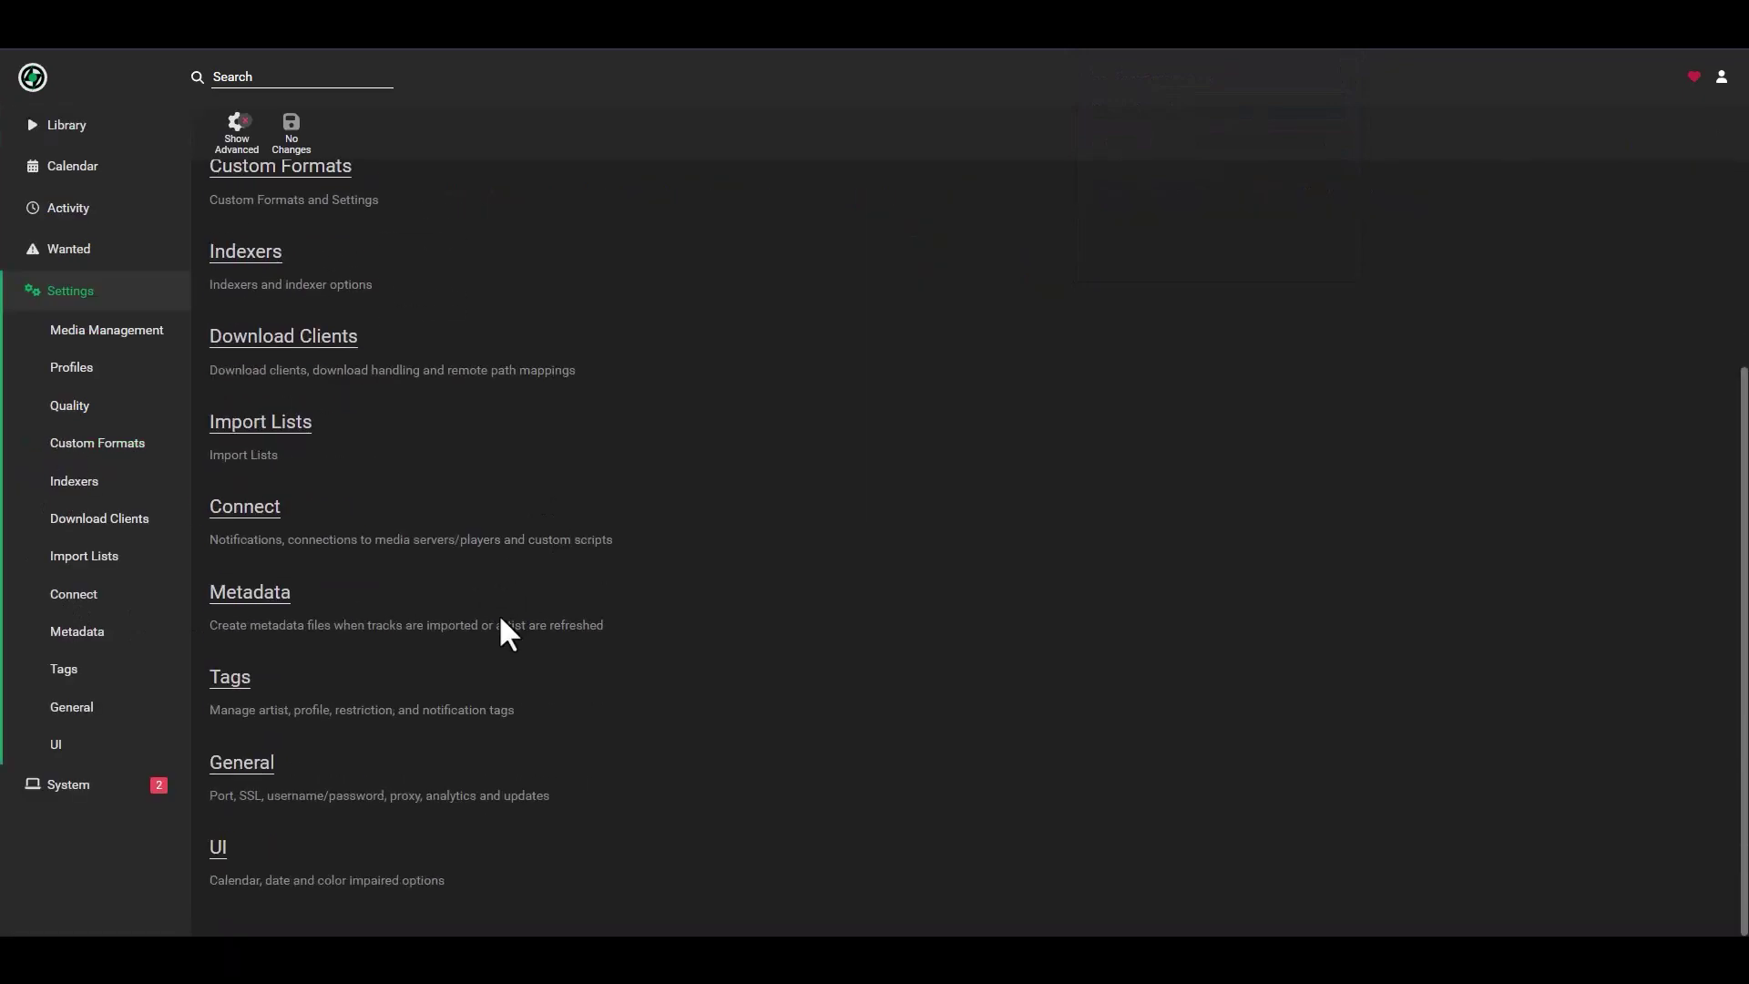
pyautogui.click(251, 773)
pyautogui.scroll(-3, 693, 625)
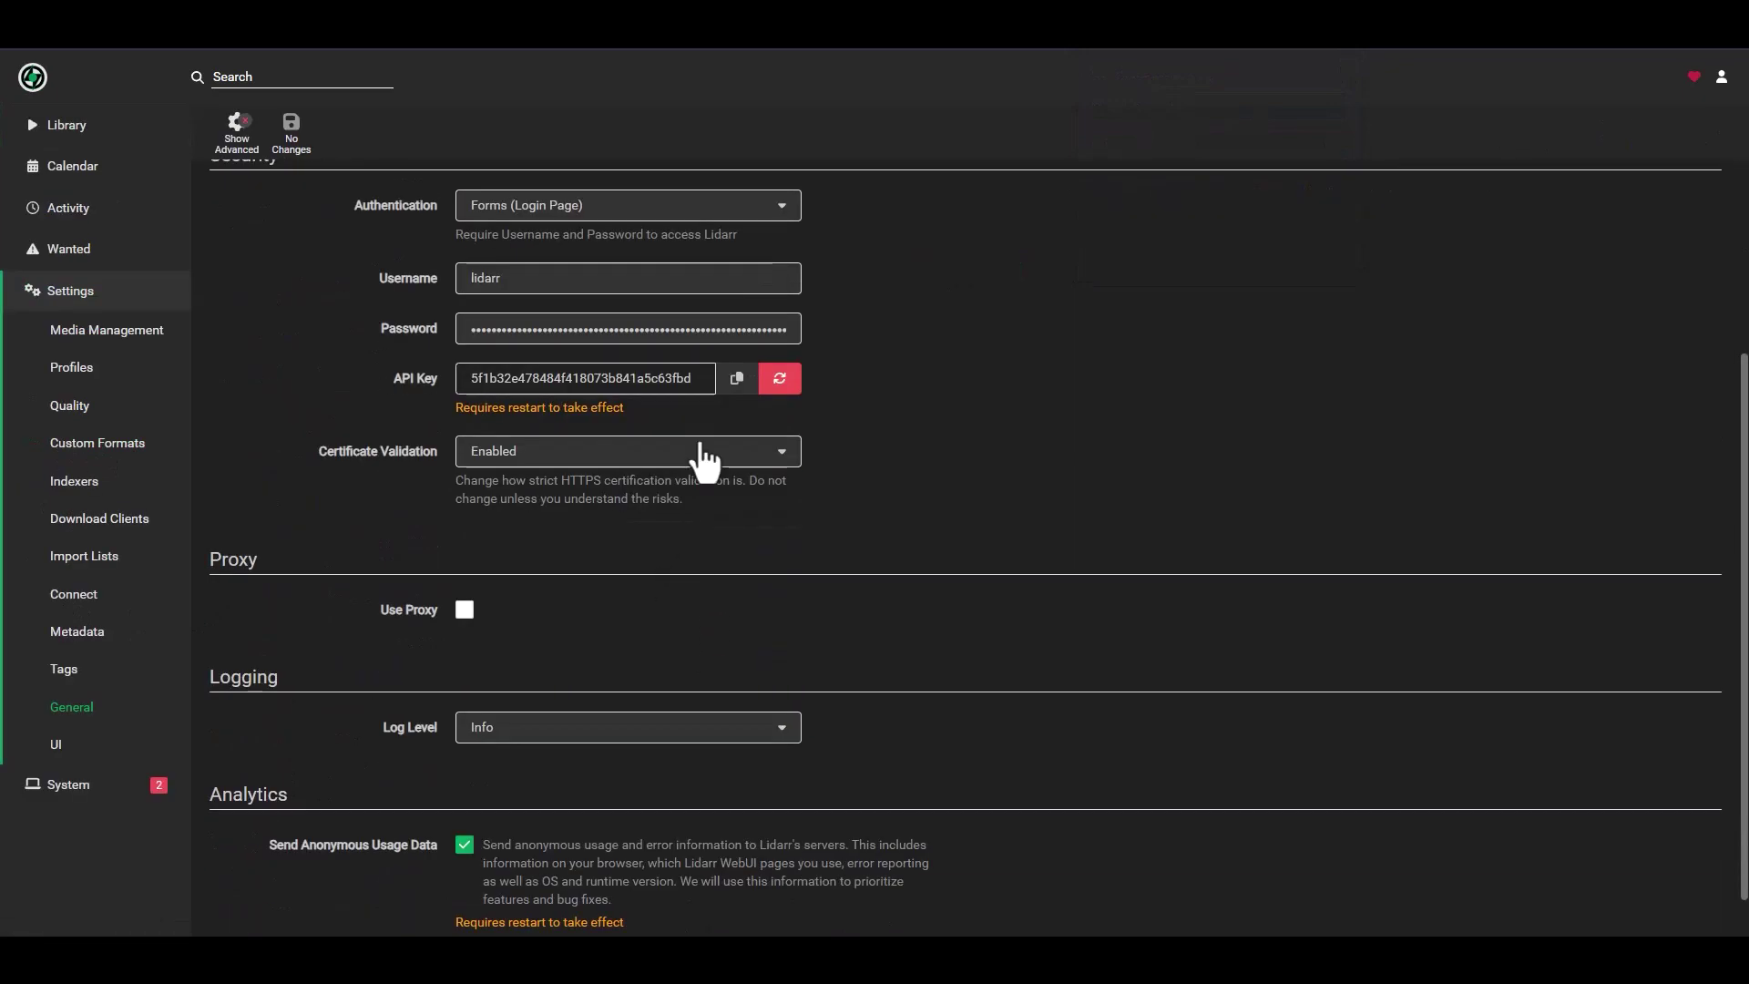
pyautogui.click(737, 378)
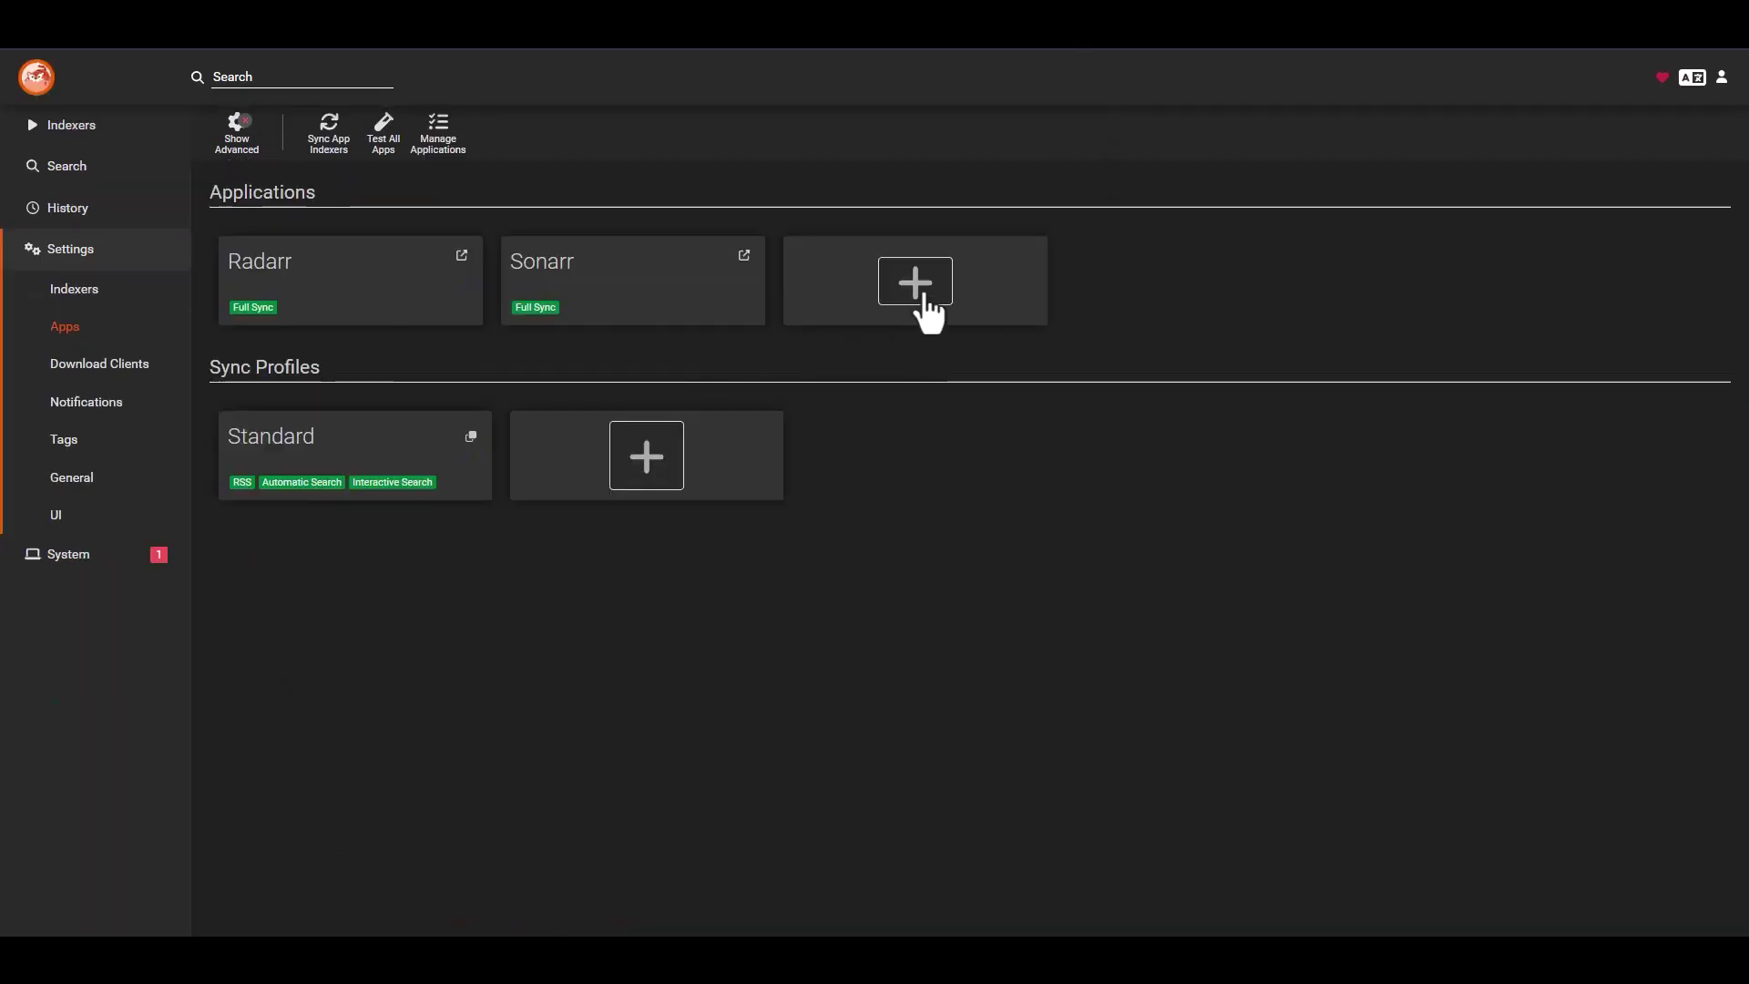
pyautogui.click(917, 291)
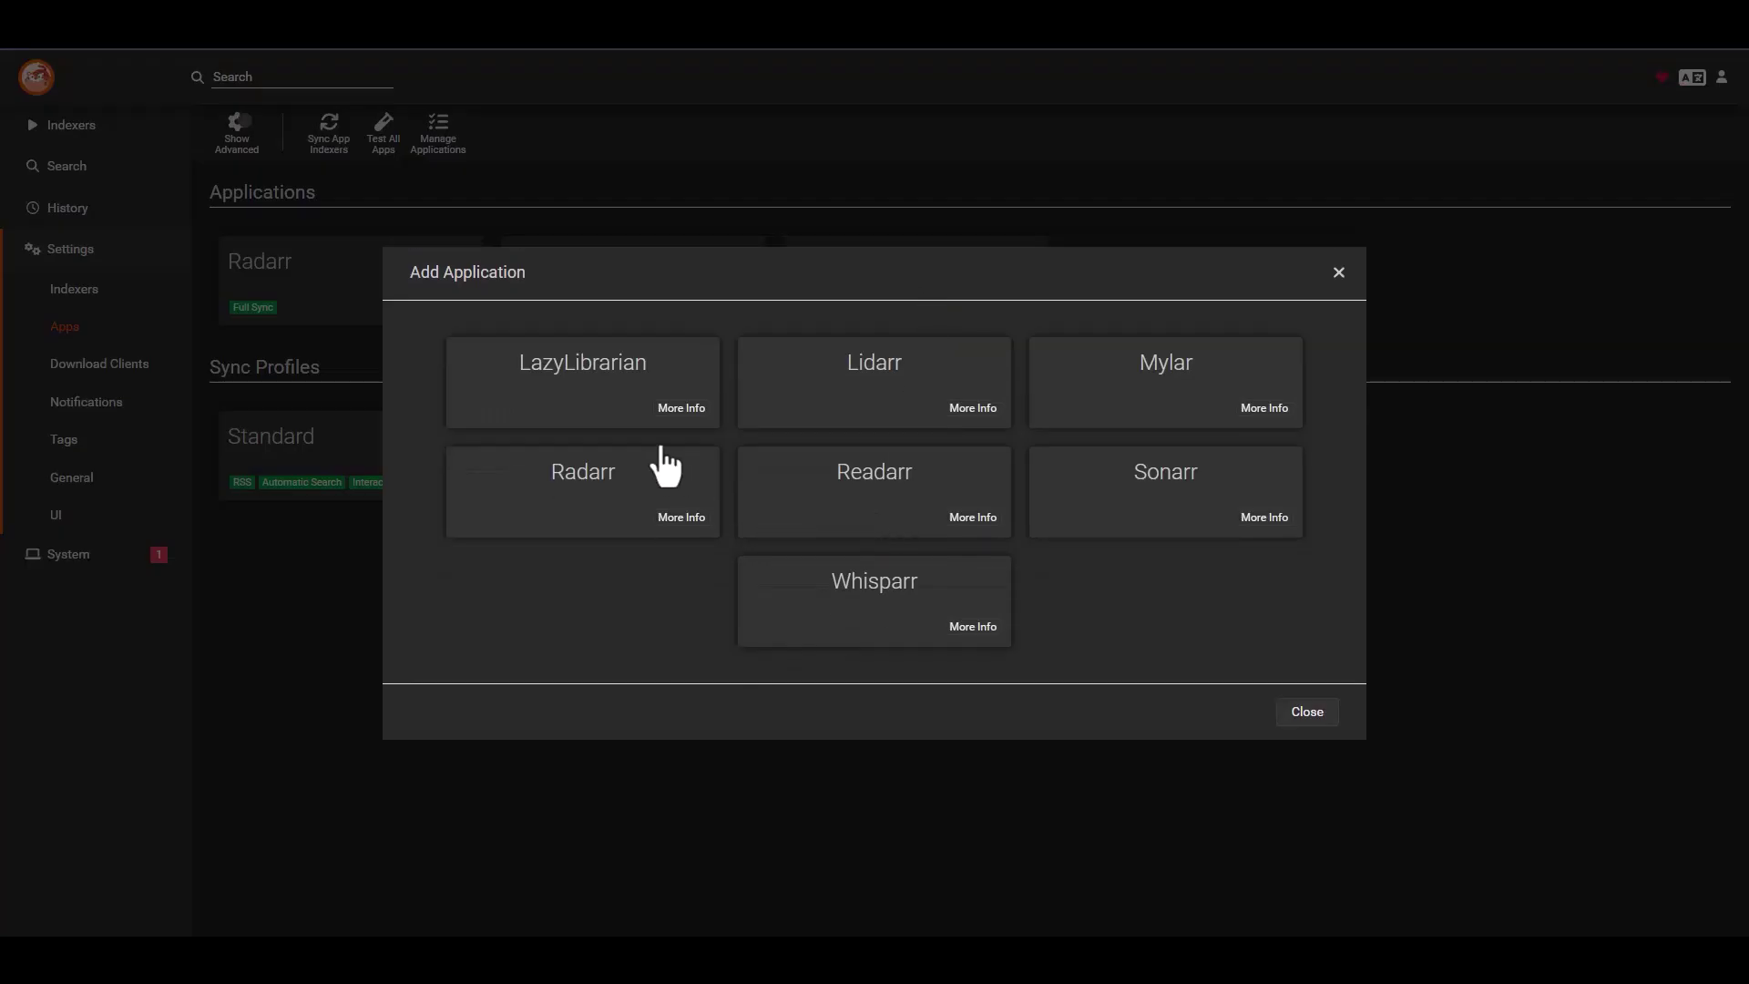
# - Choose Lidarr as the new application and paste its API key
pyautogui.click(898, 396)
pyautogui.click(914, 705)
pyautogui.hotkey('ctrl', 'v')
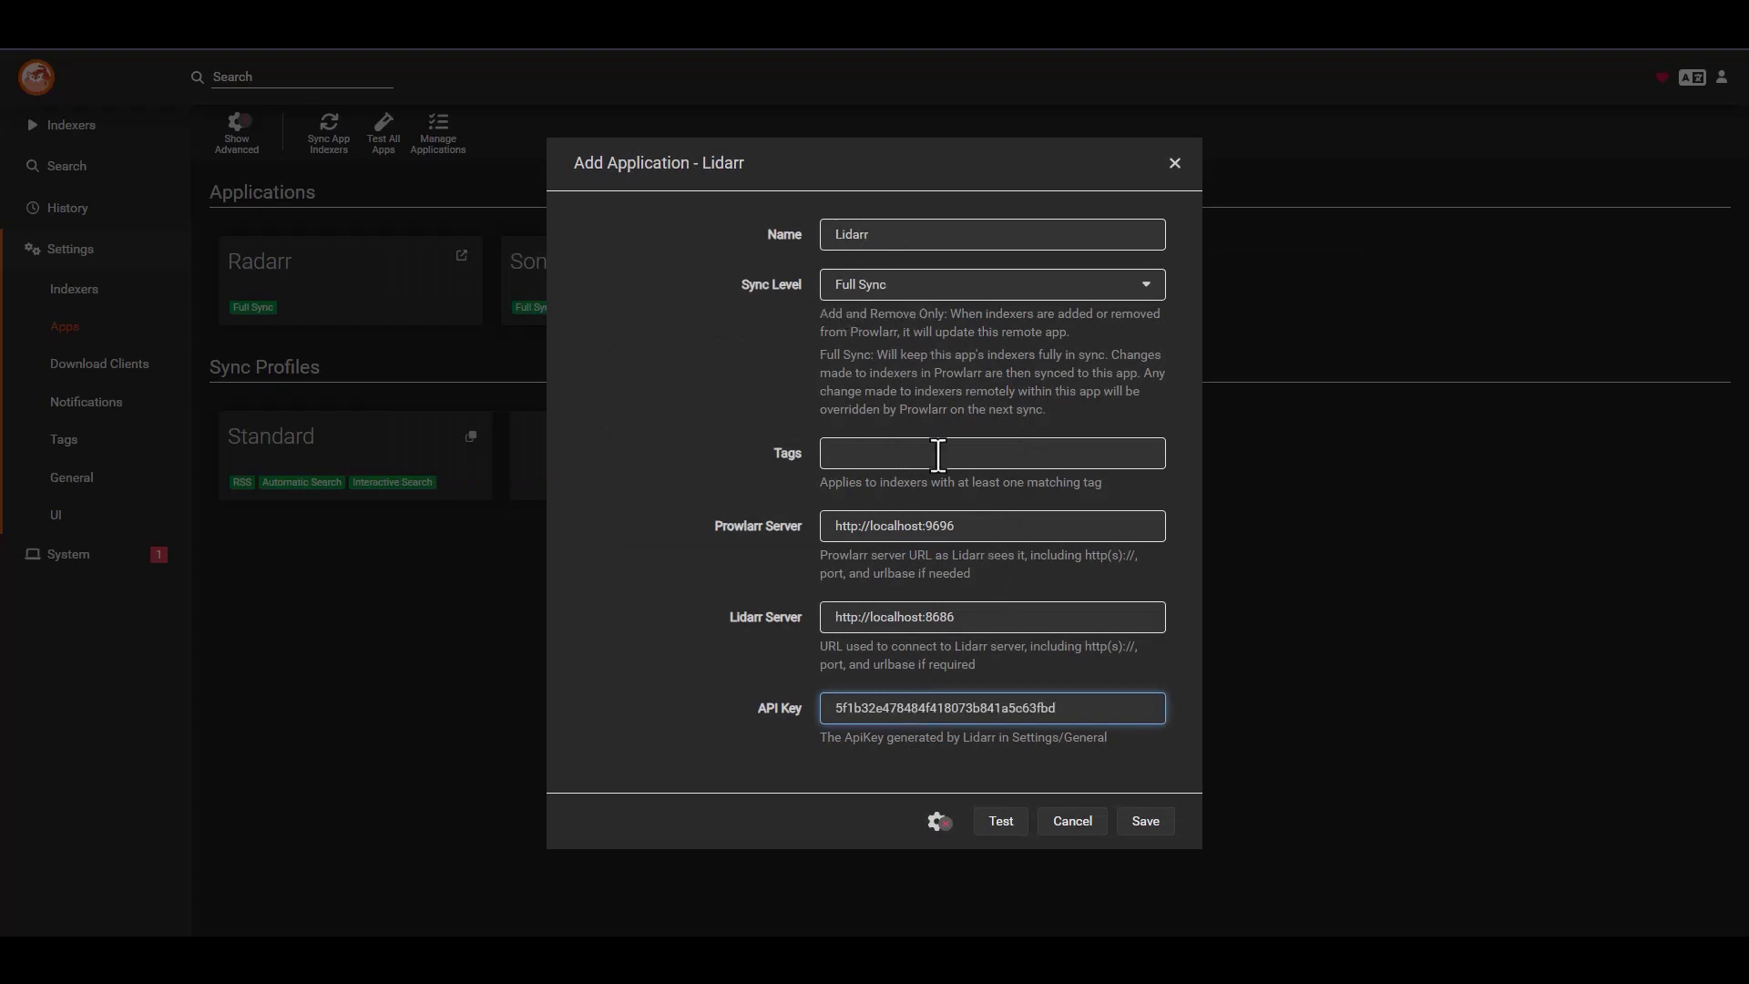
pyautogui.doubleClick(891, 526)
pyautogui.write('10.0.0.073')
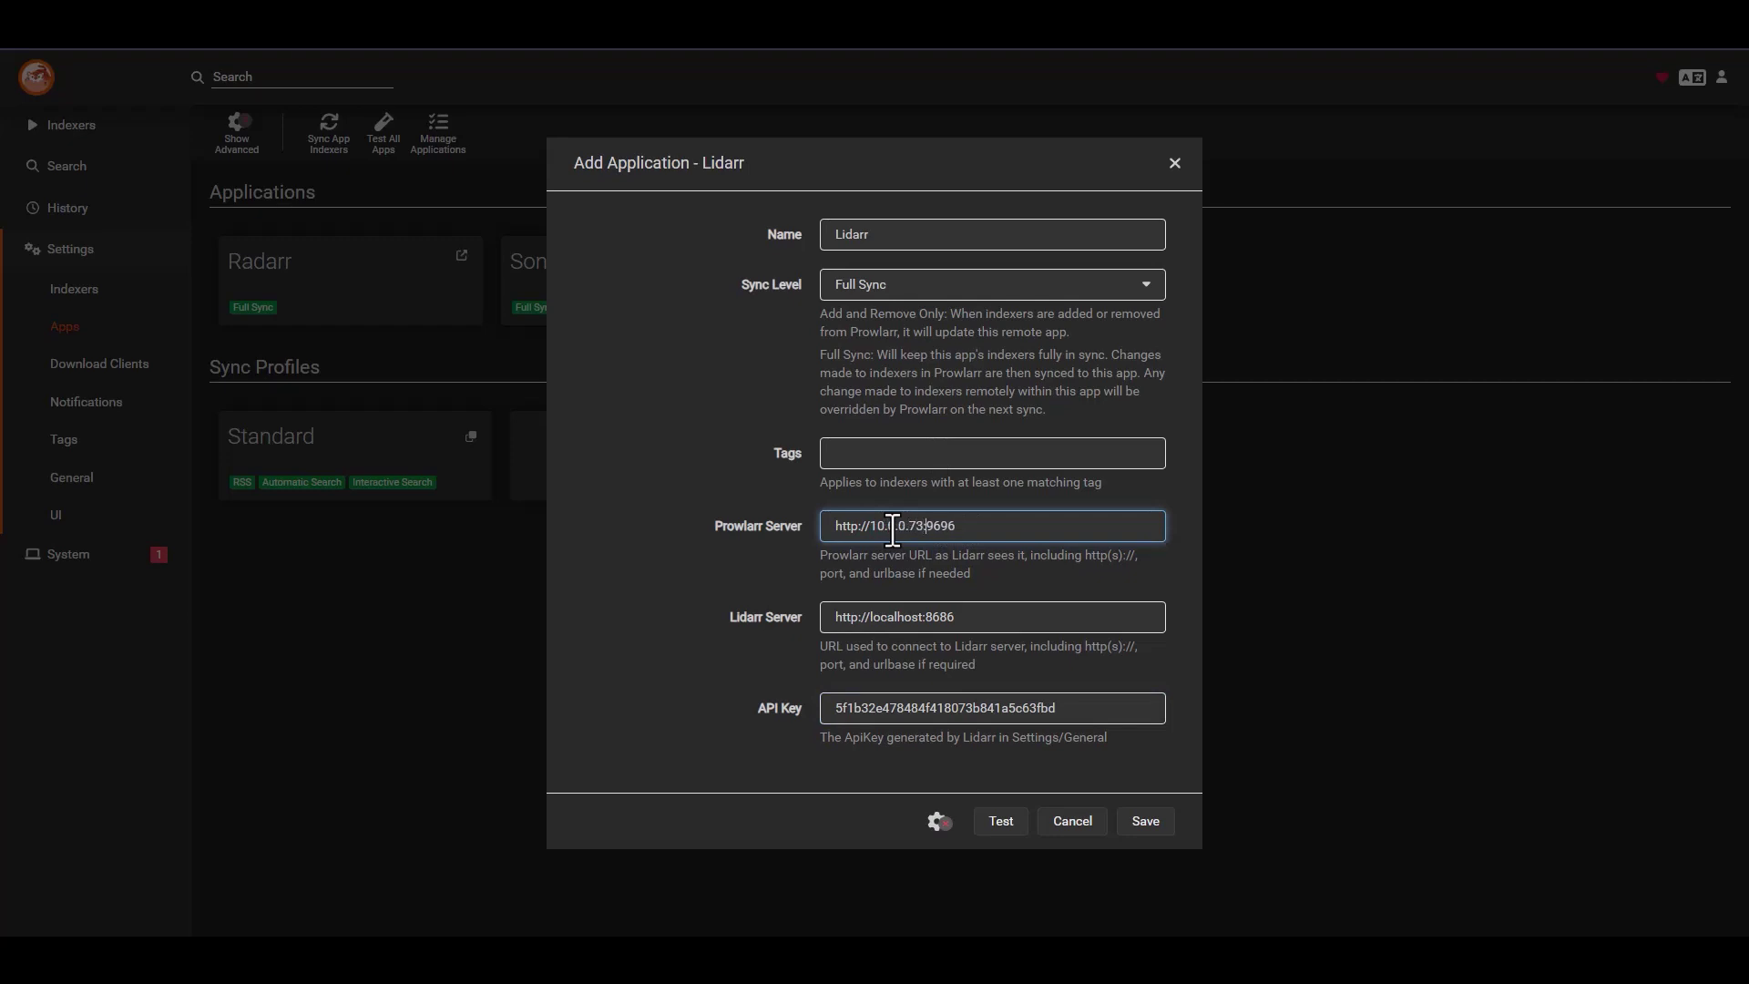
pyautogui.press('BackSpace')
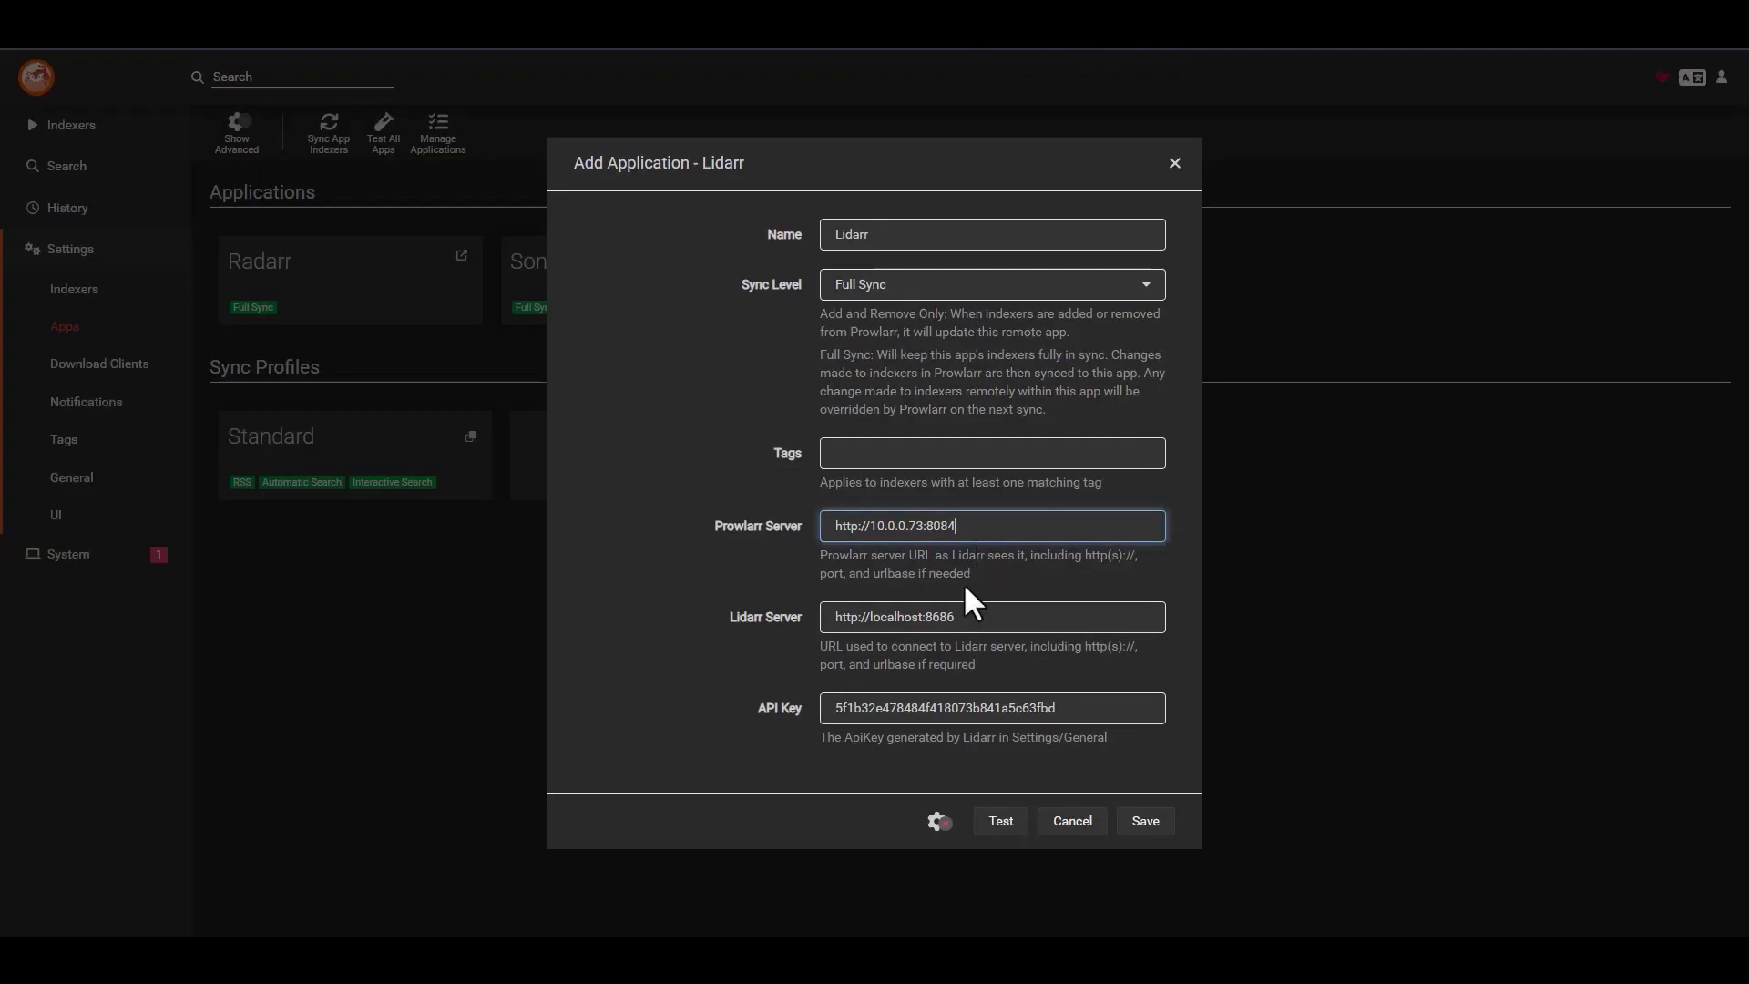
pyautogui.moveTo(984, 526); pyautogui.dragTo(703, 554)
pyautogui.tripleClick(1002, 617)
pyautogui.hotkey('ctrl', 'v')
pyautogui.click(993, 527)
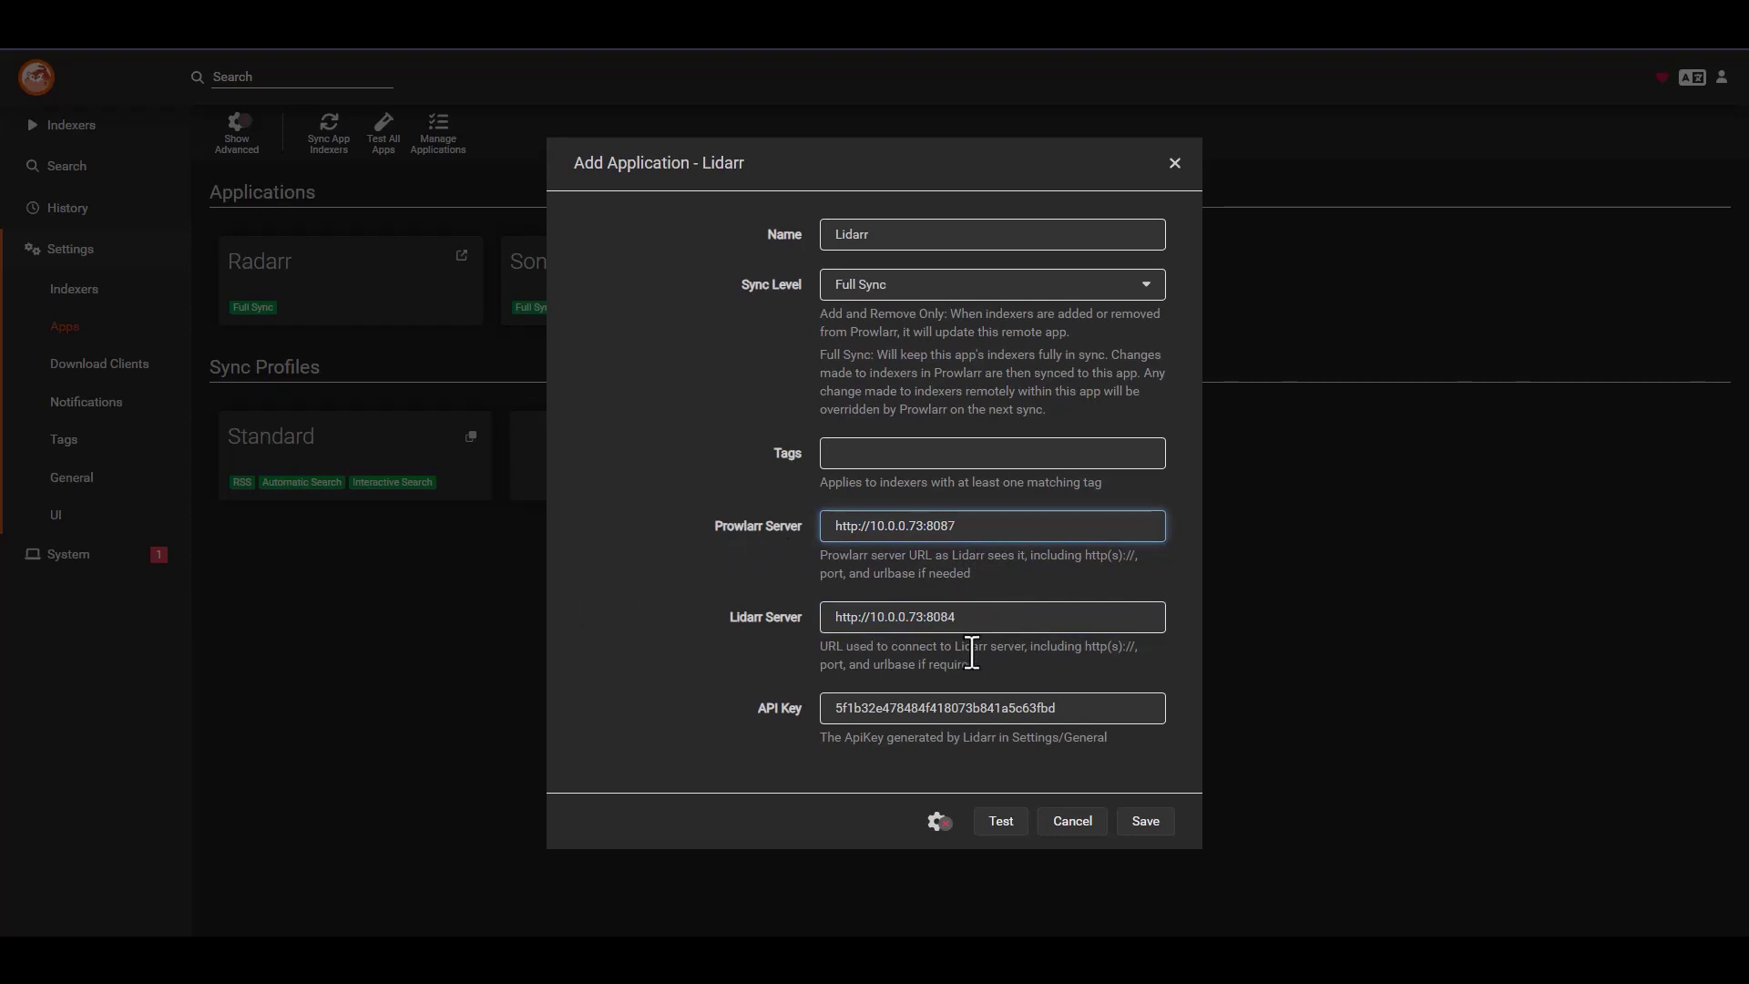
pyautogui.click(1009, 827)
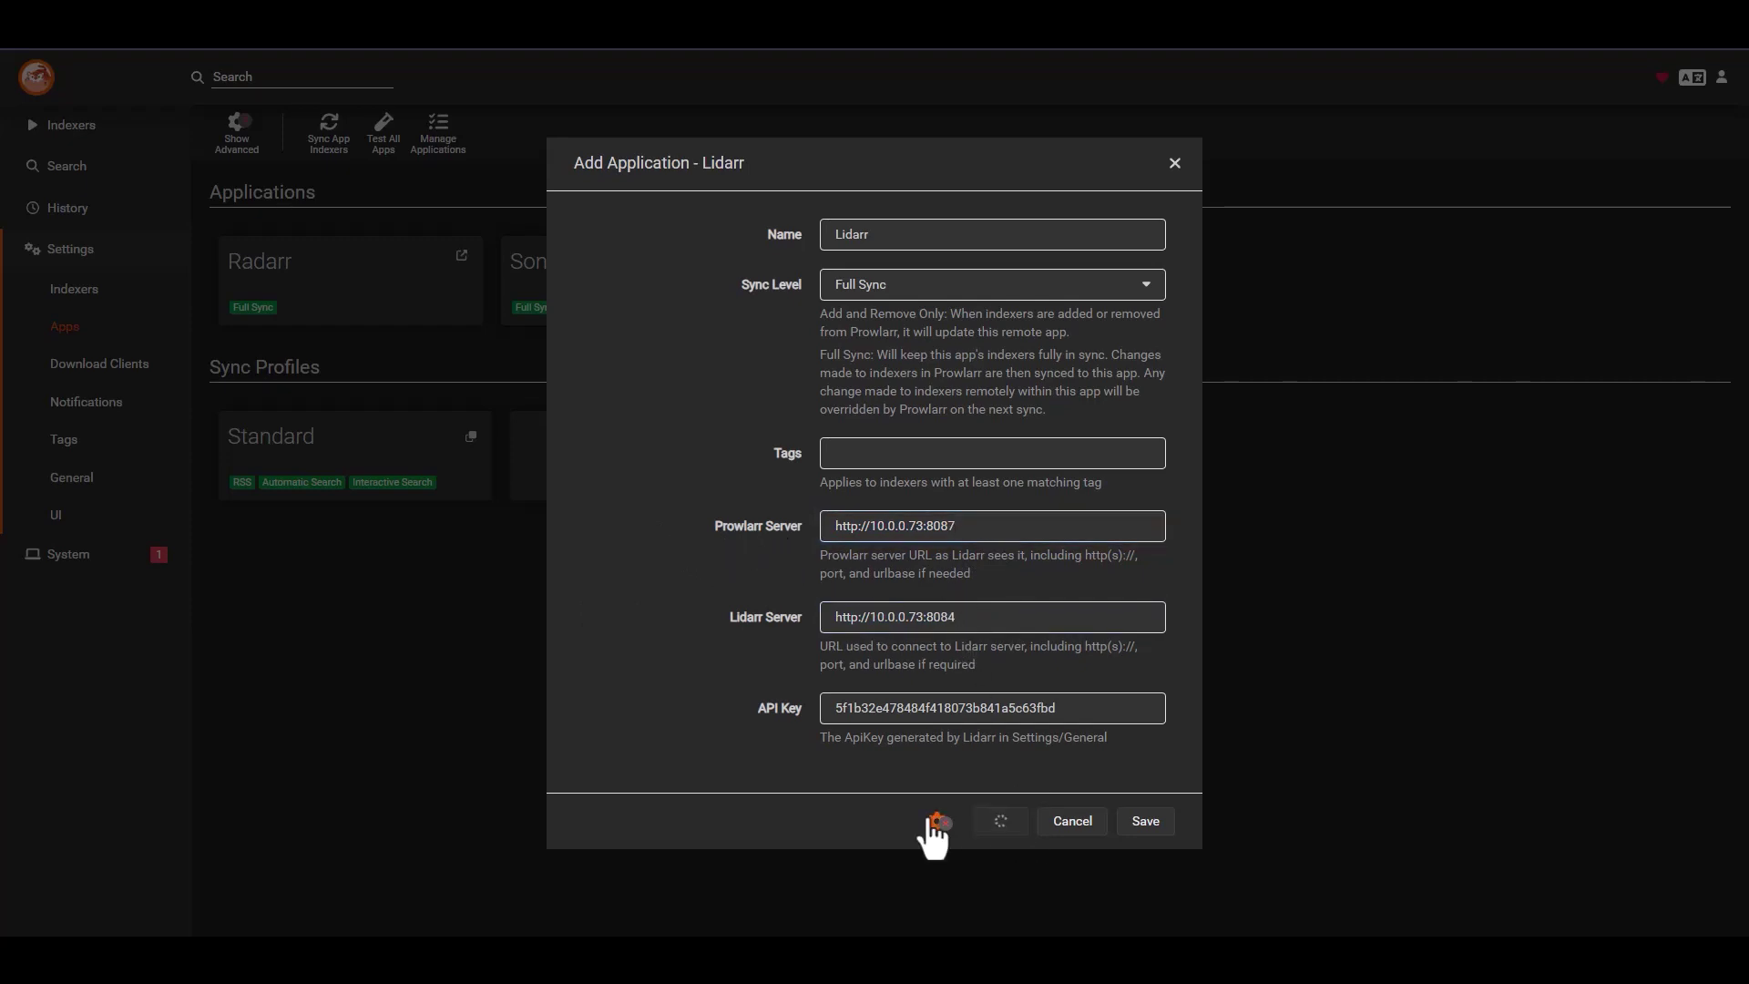
pyautogui.click(1149, 830)
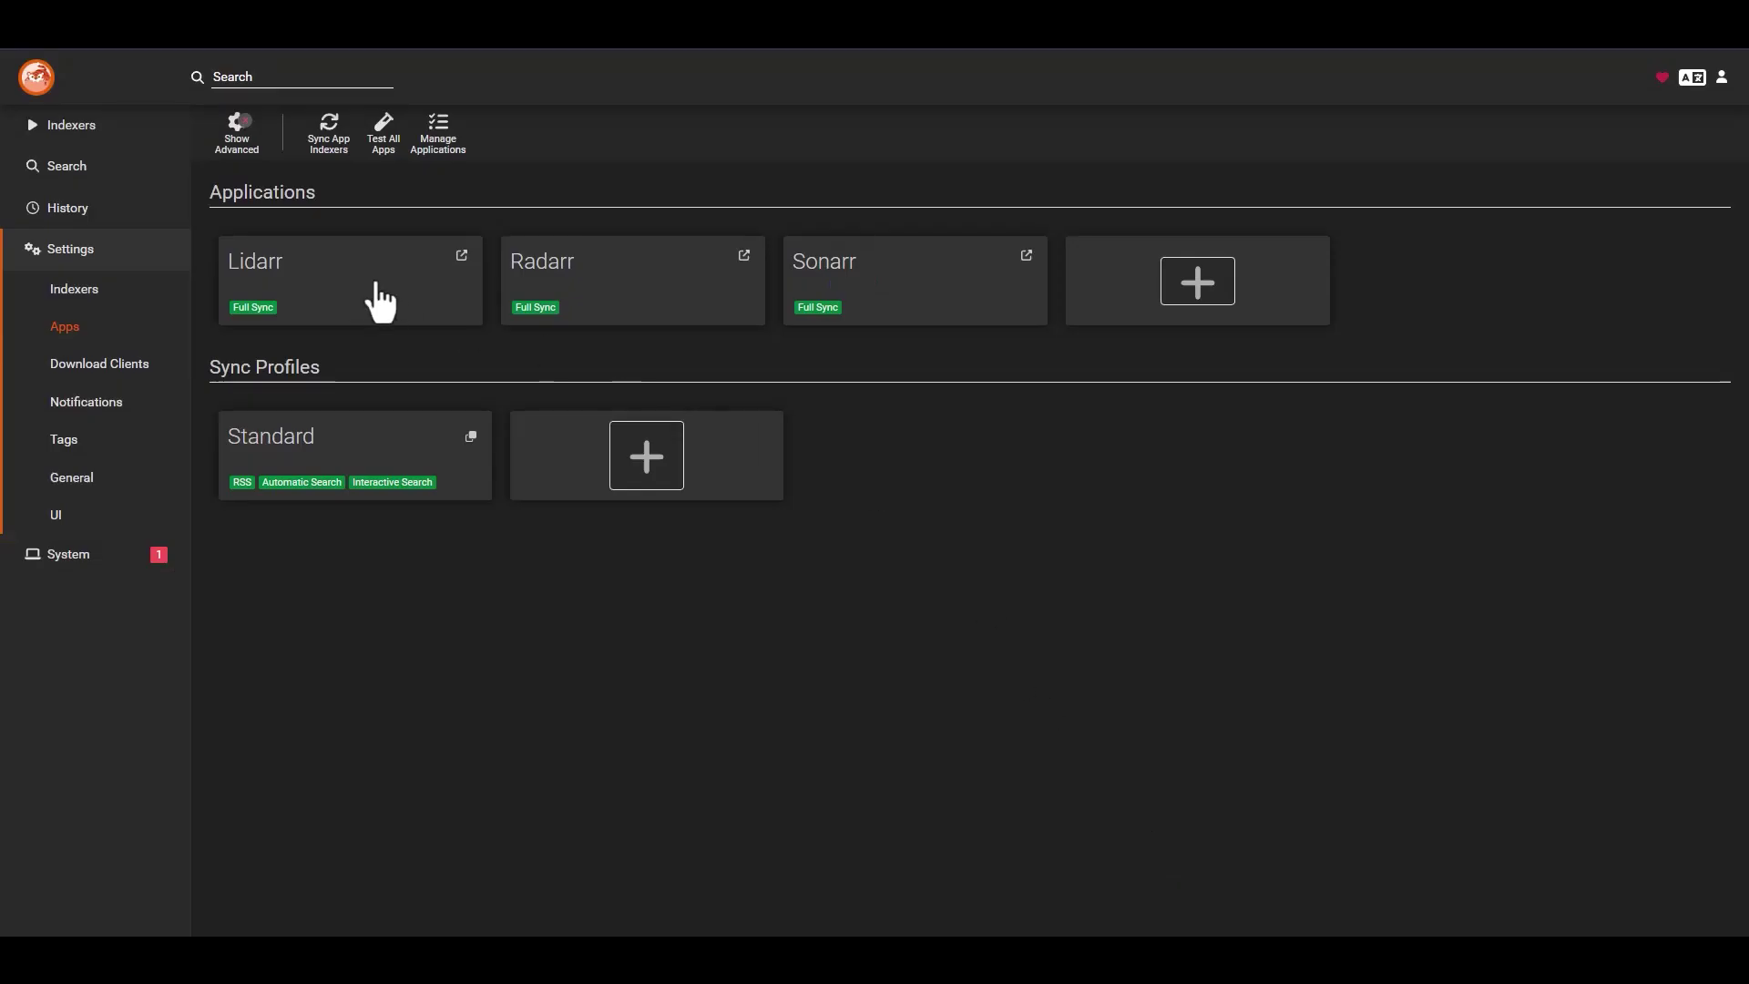
# - Switch the browser address to port 8181 to reach Mylar
pyautogui.click(1257, 47)
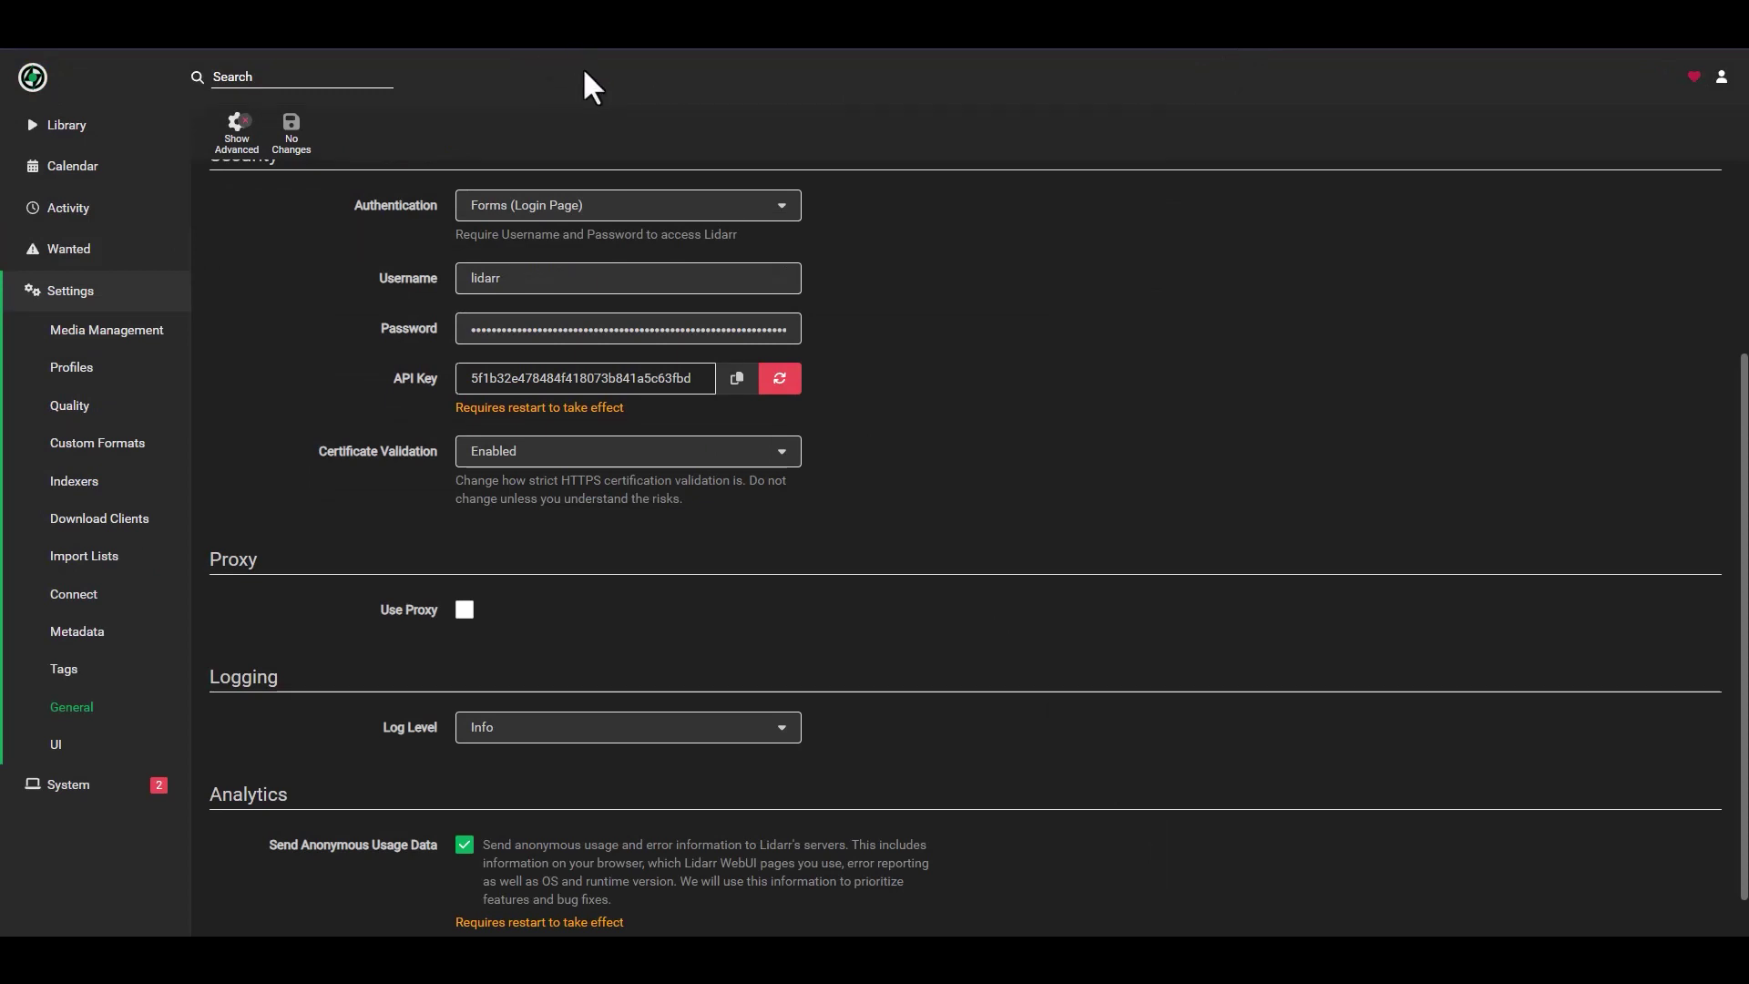
pyautogui.hotkey('ctrl', 'l')
pyautogui.write('8181')
pyautogui.press('Return')
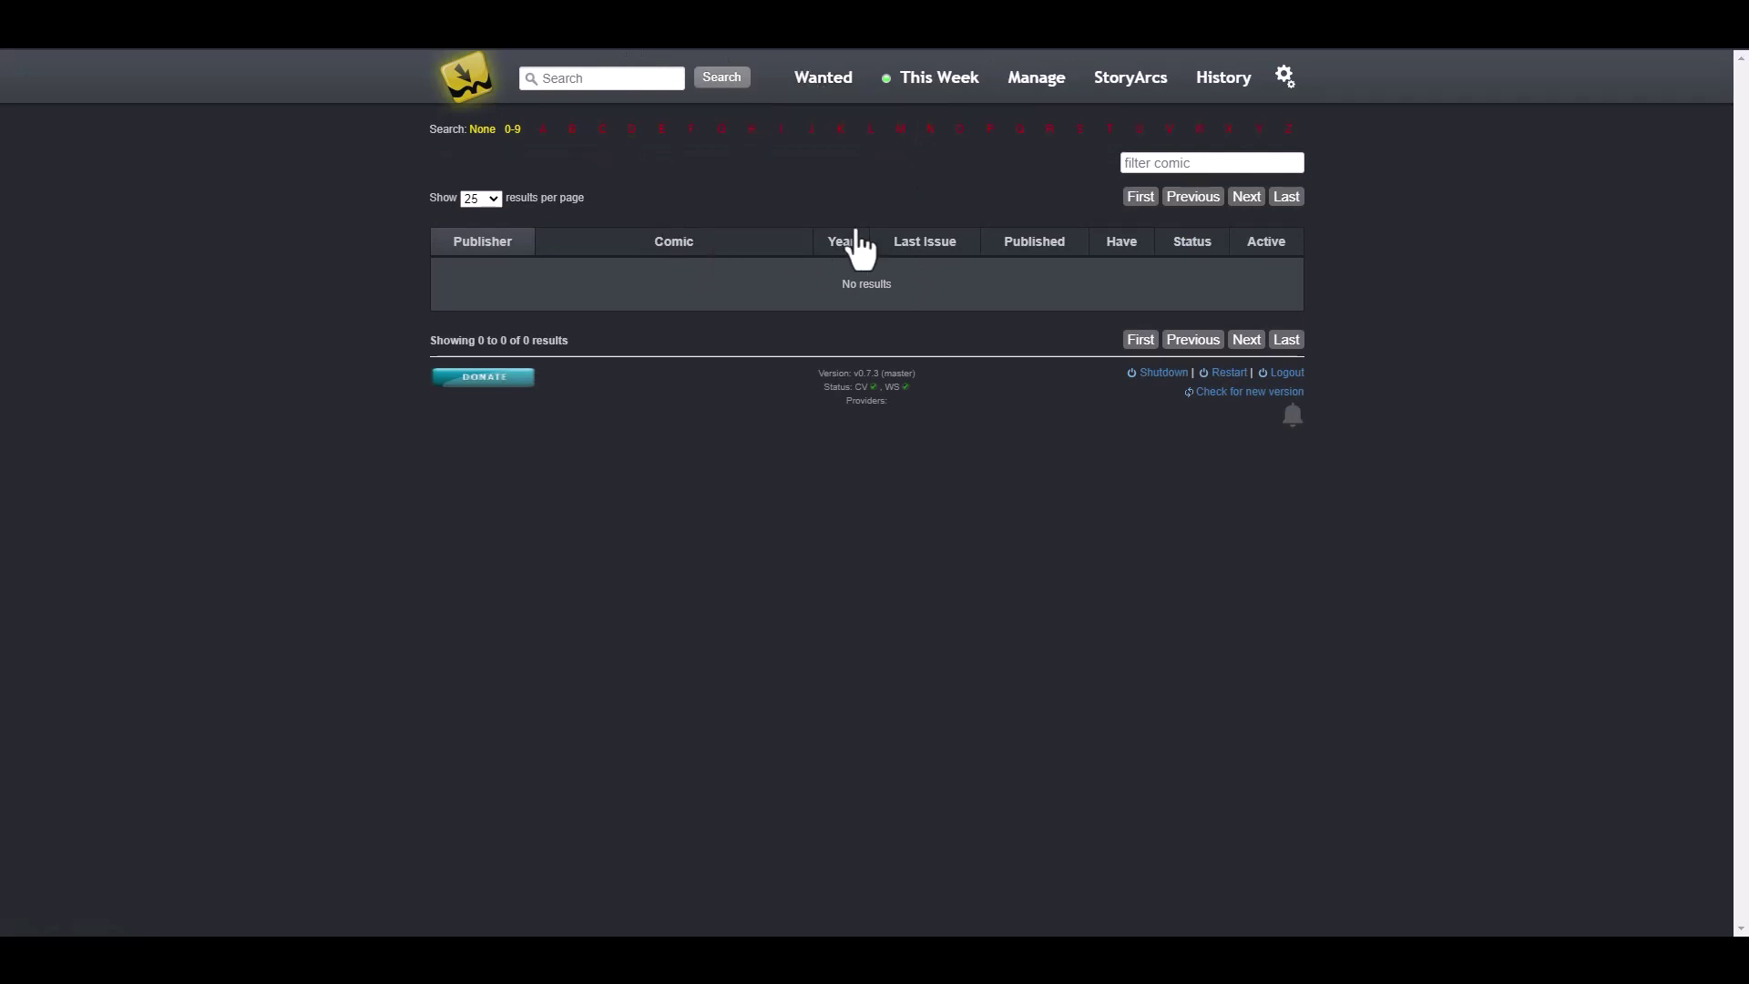
# - Copy the Mylar API key from its Web Interface settings
pyautogui.click(1289, 84)
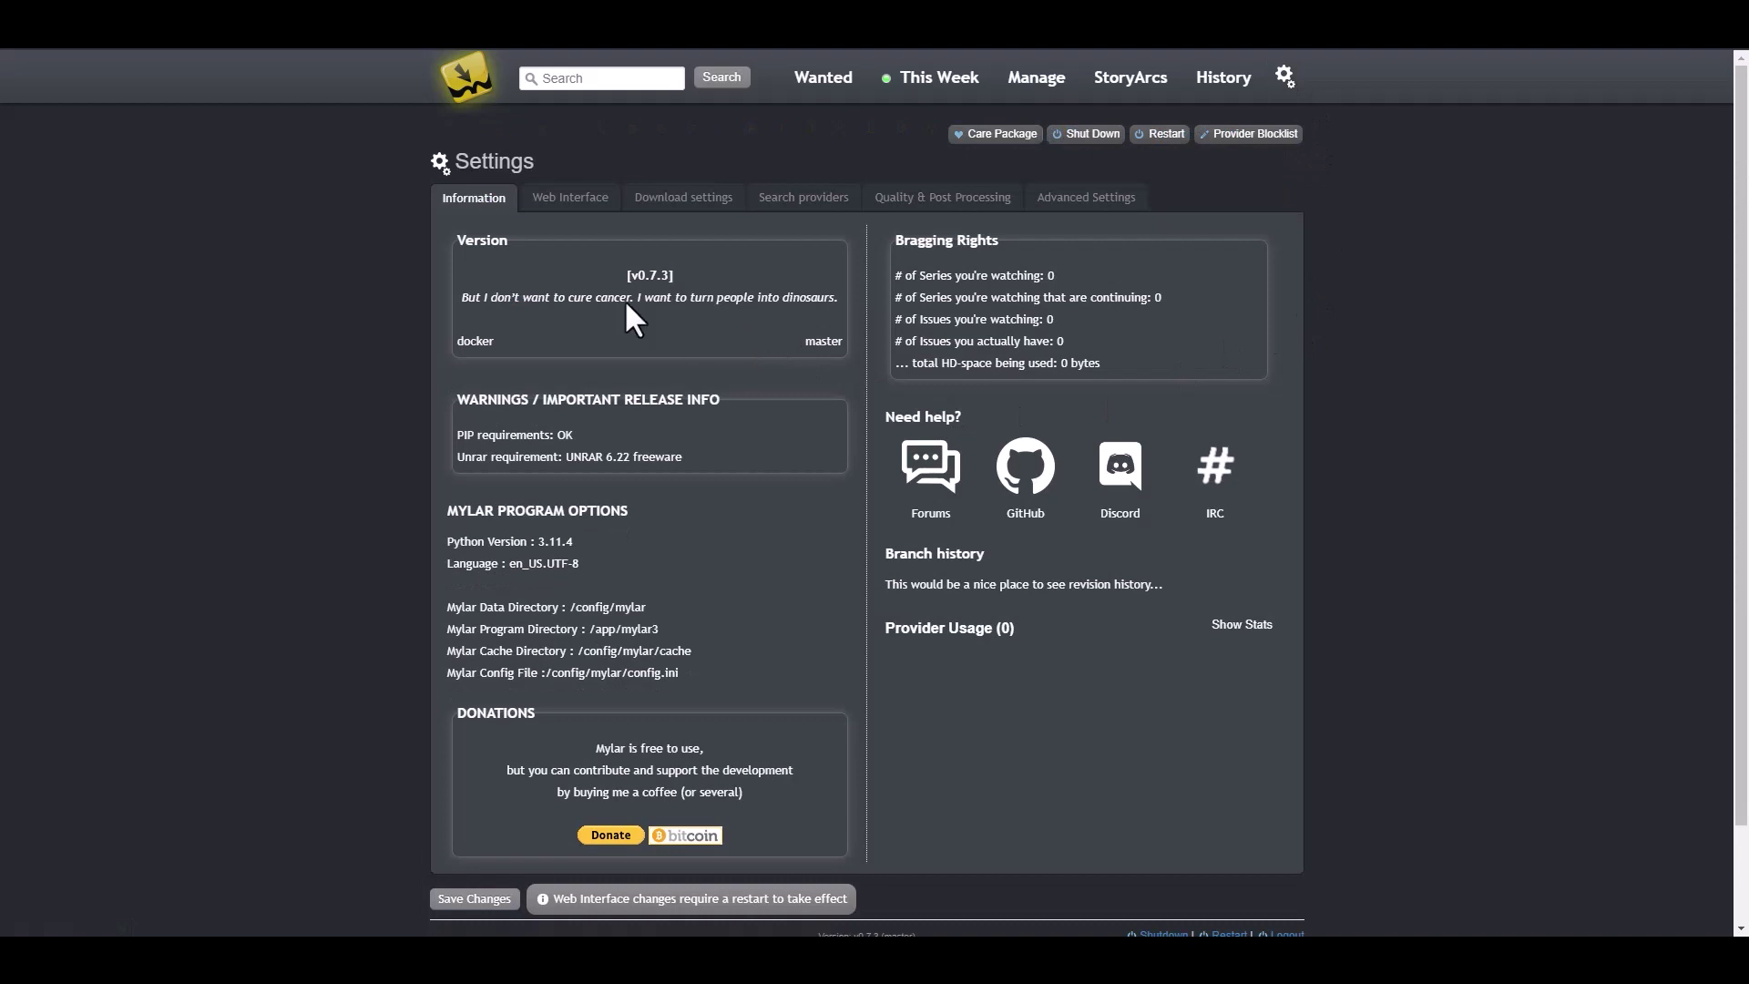
pyautogui.click(564, 200)
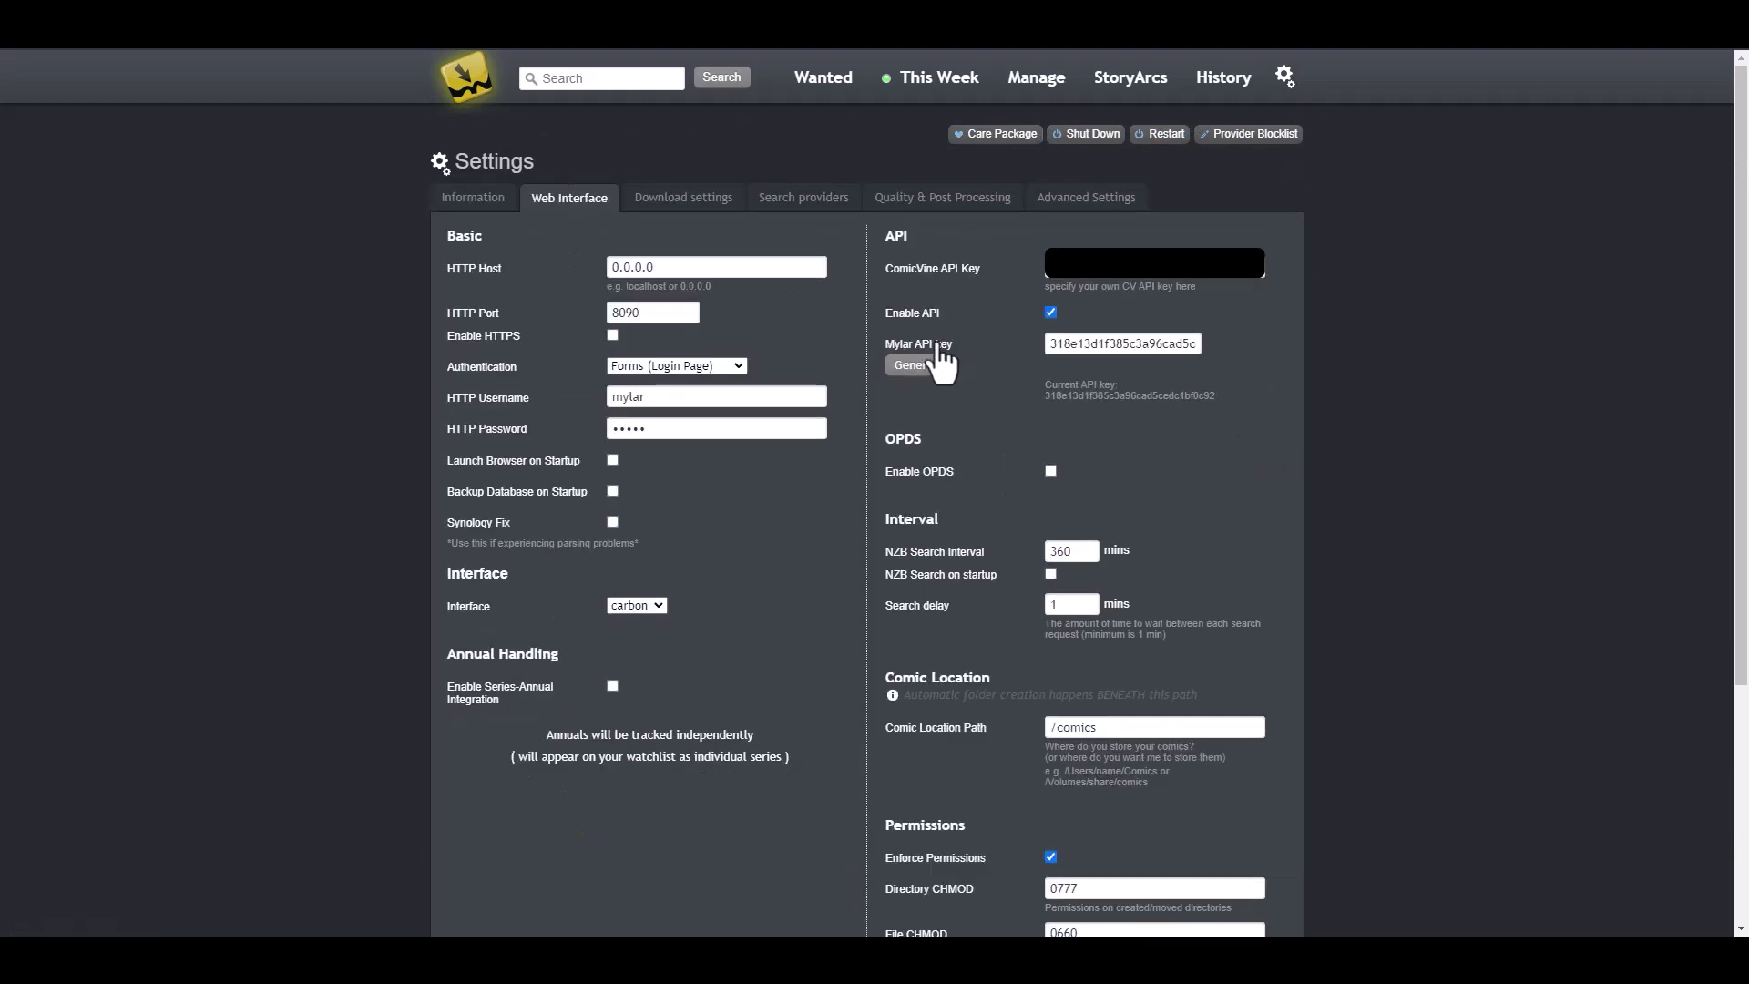
pyautogui.doubleClick(1108, 344)
pyautogui.rightClick(1140, 346)
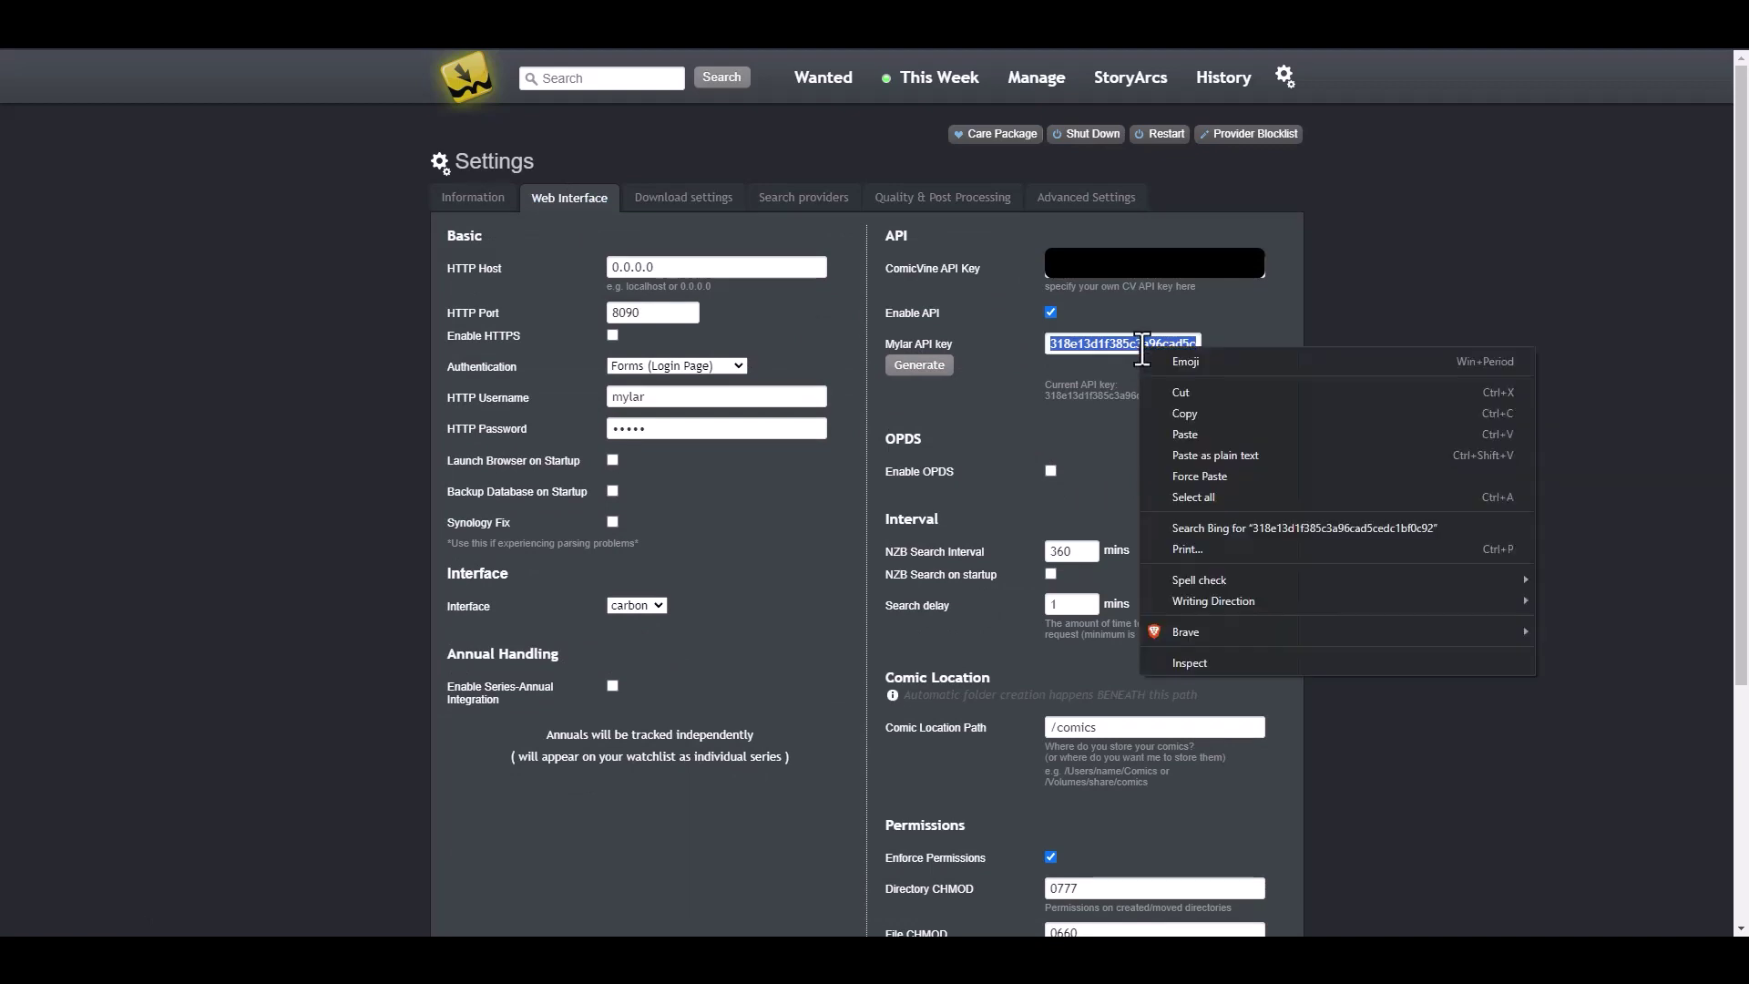
pyautogui.click(1196, 407)
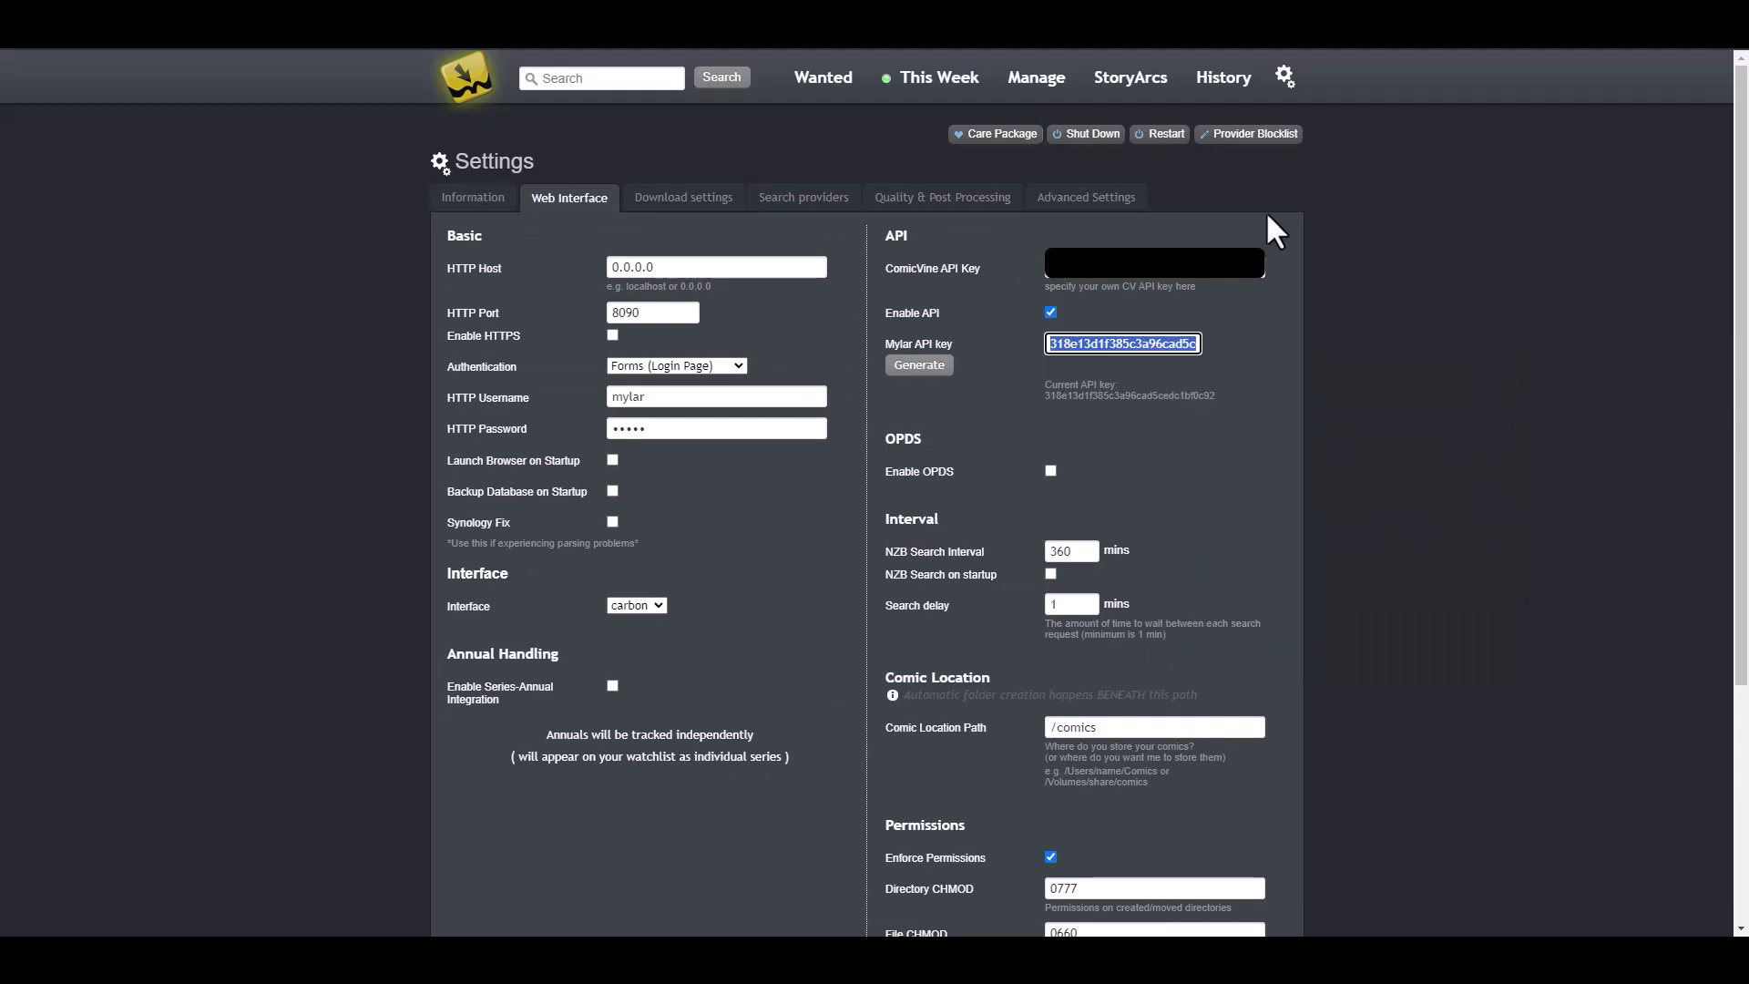
pyautogui.hotkey('ctrl', 'Tab')
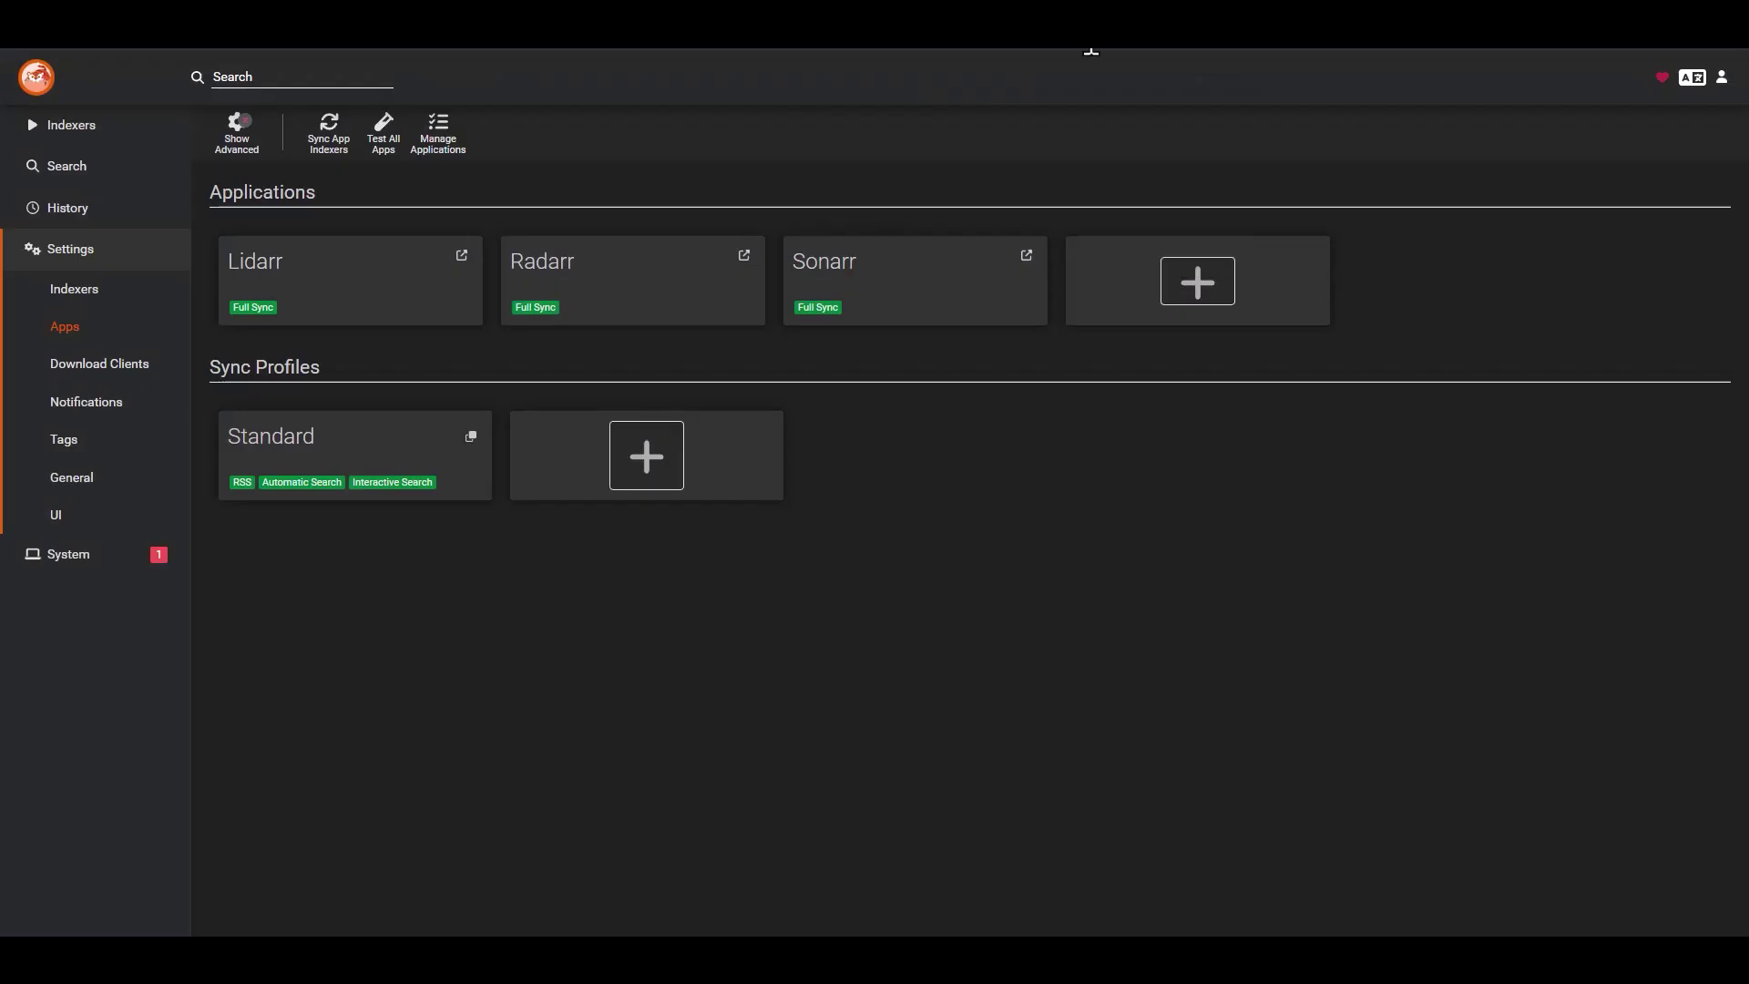
# - Add Mylar as a new application and paste its API key
pyautogui.click(1175, 290)
pyautogui.click(1148, 404)
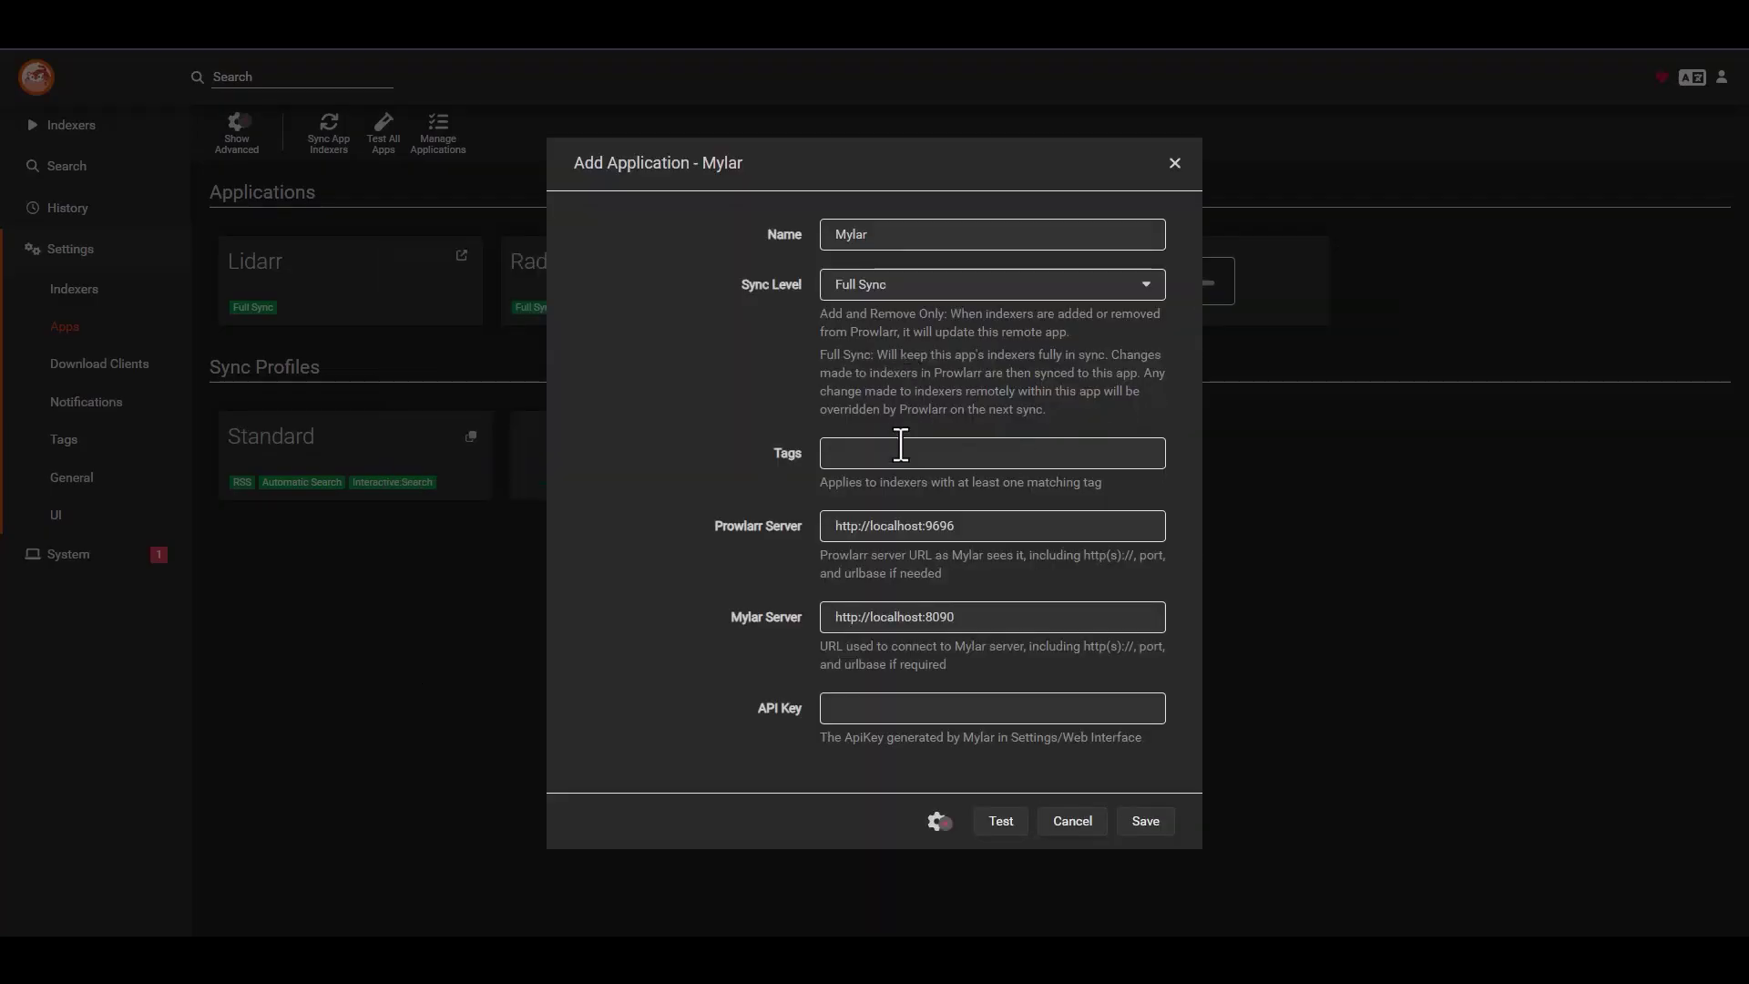
pyautogui.click(902, 710)
pyautogui.hotkey('ctrl', 'v')
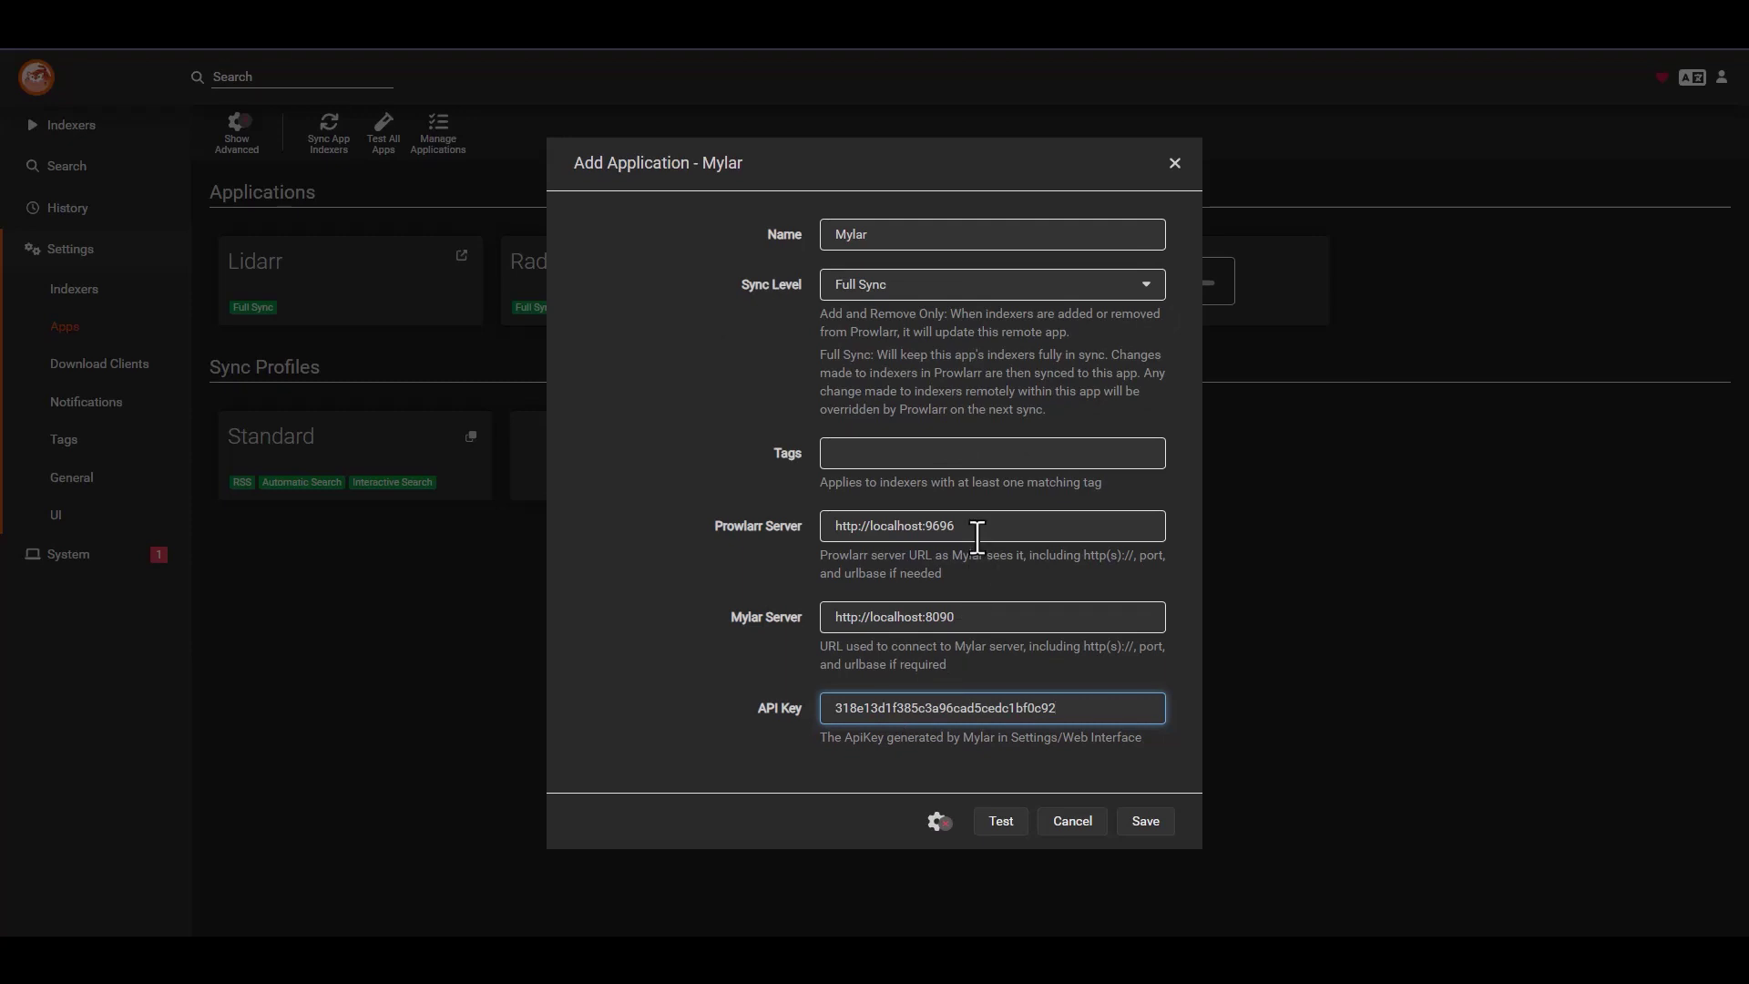
pyautogui.moveTo(973, 535); pyautogui.dragTo(877, 535)
pyautogui.press('BackSpace')
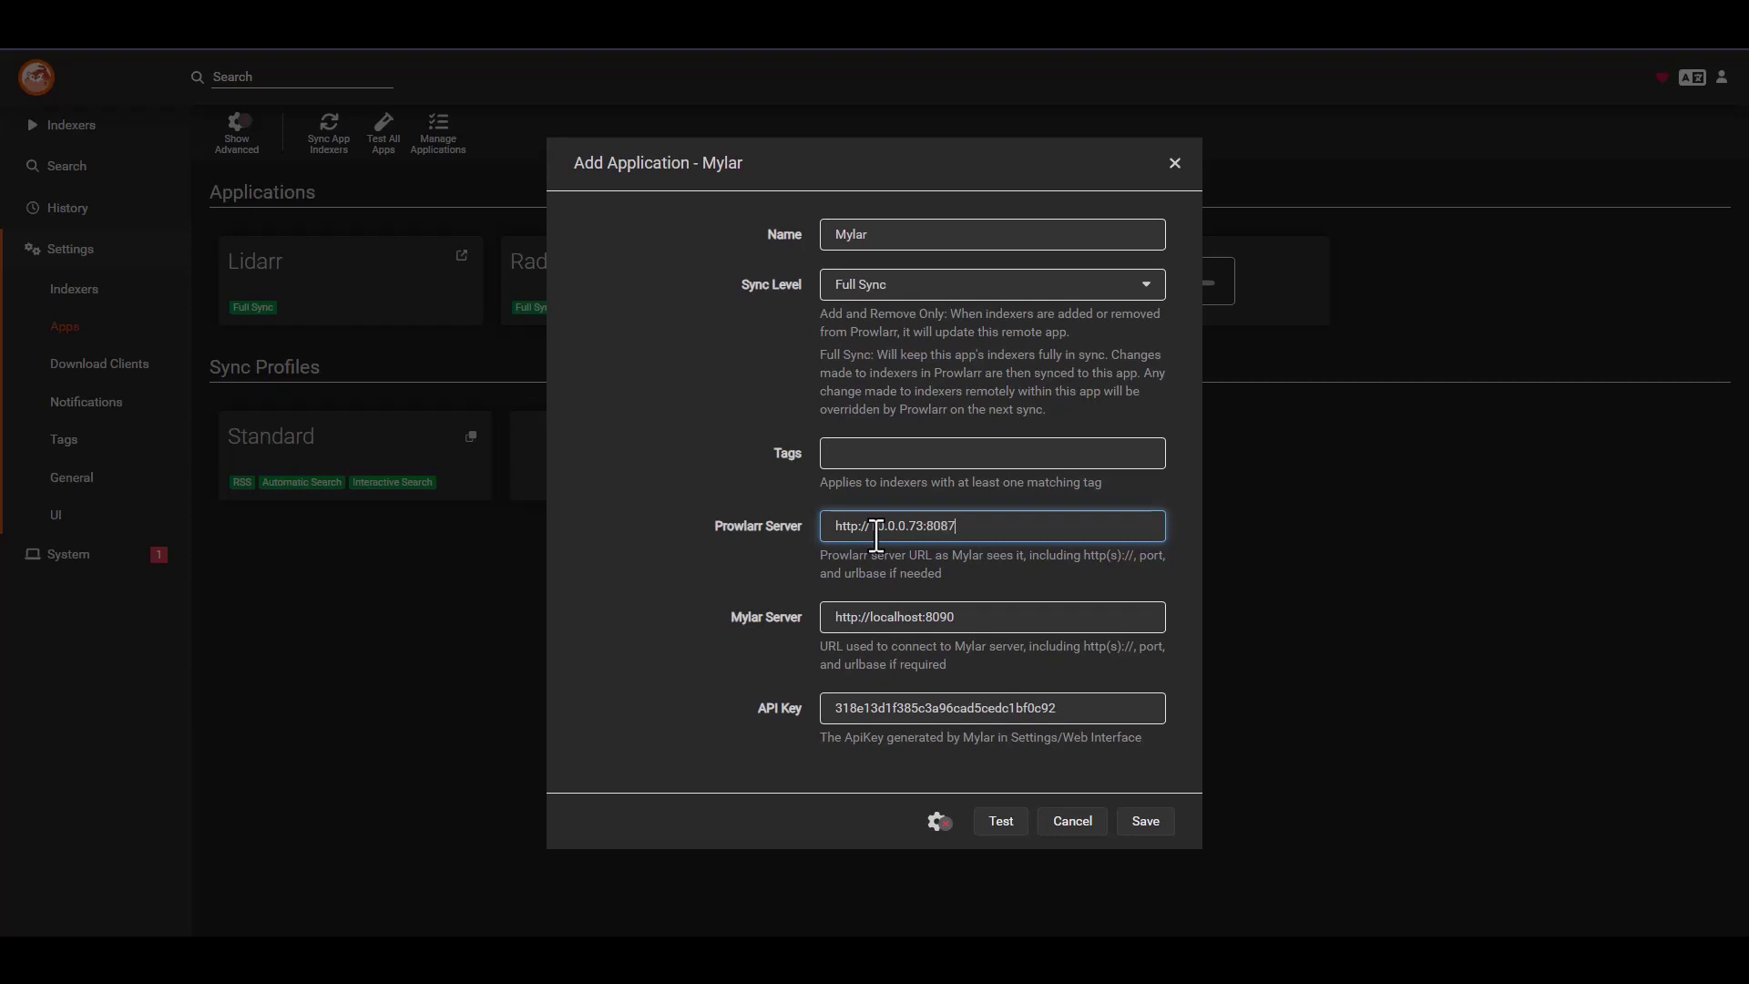
pyautogui.hotkey('ctrl', 'a')
pyautogui.hotkey('ctrl', 'c')
pyautogui.click(980, 620)
pyautogui.hotkey('ctrl', 'a')
pyautogui.hotkey('ctrl', 'v')
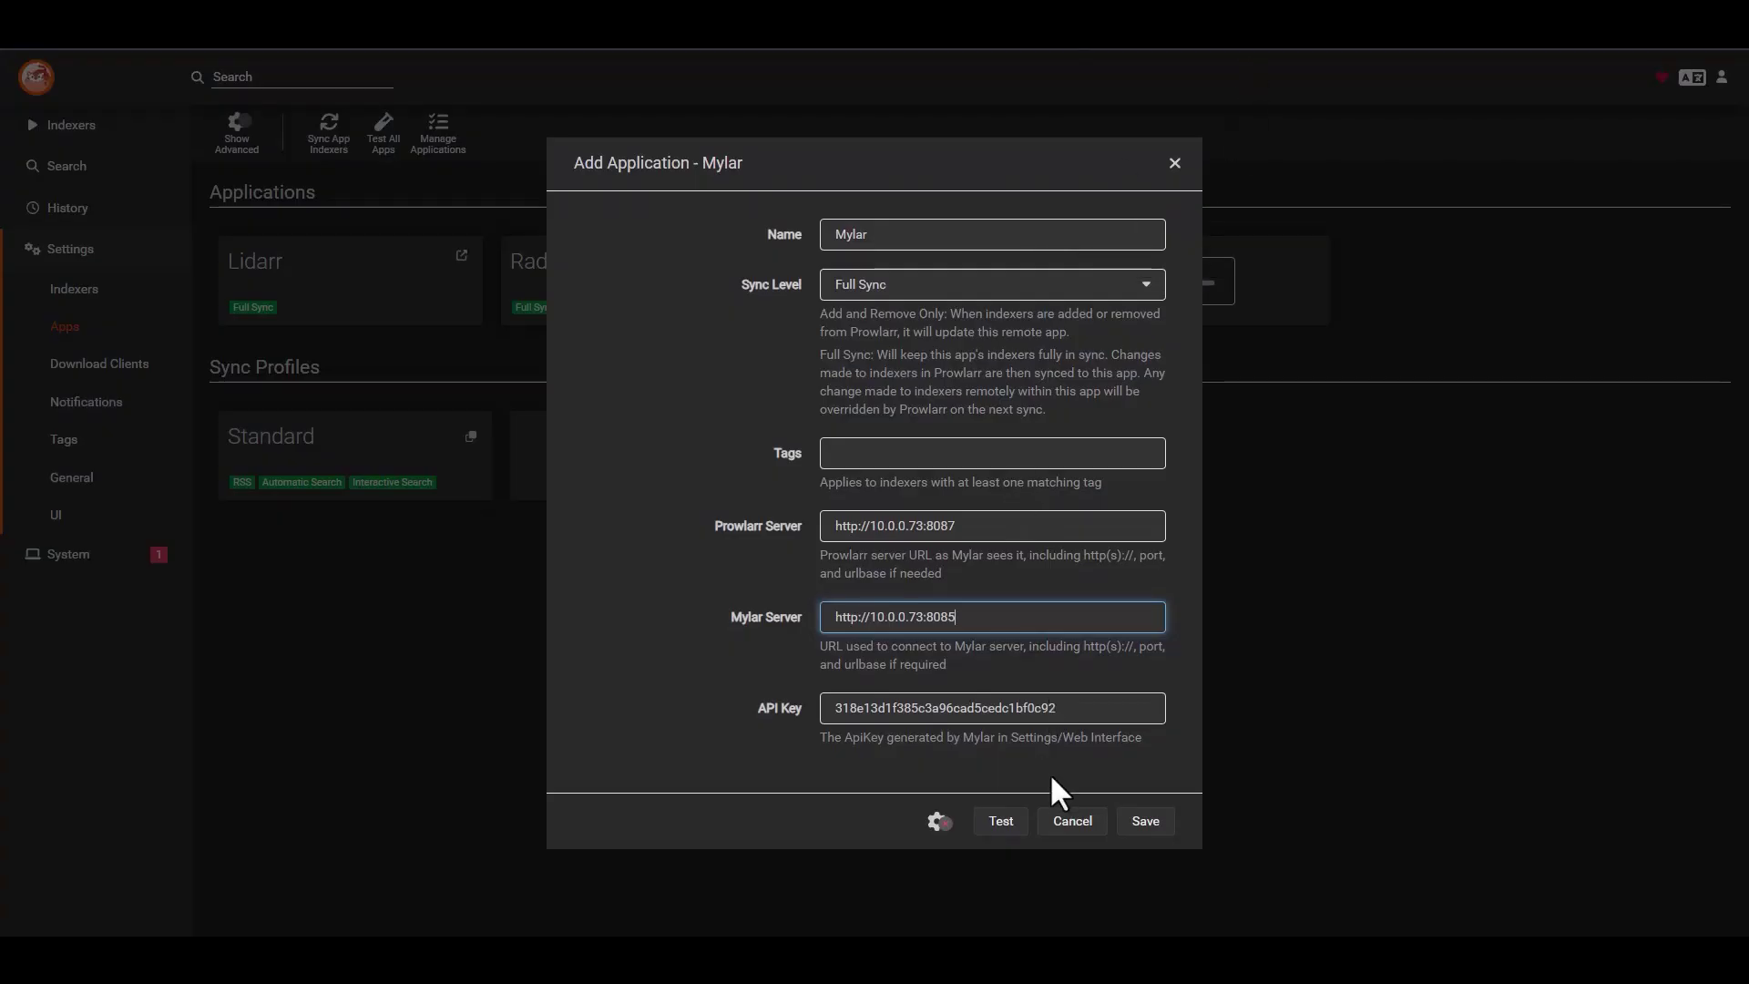
# - Test the Mylar connection and save the application
pyautogui.click(1009, 824)
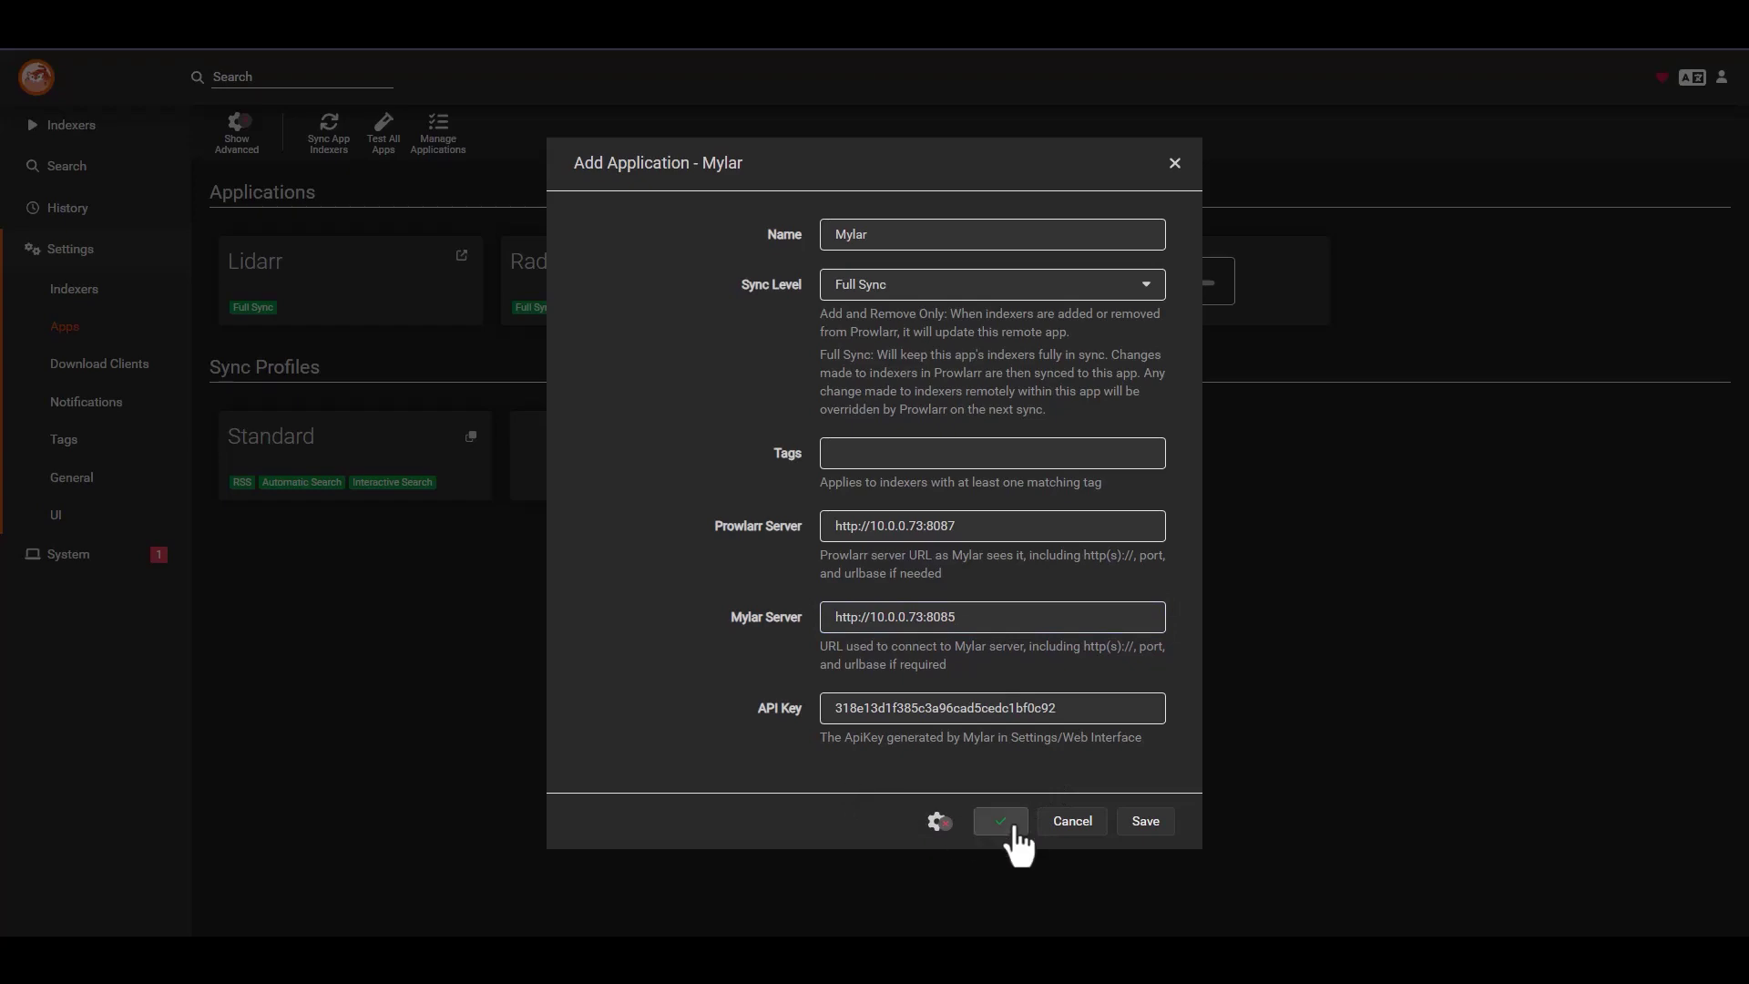
pyautogui.click(1145, 820)
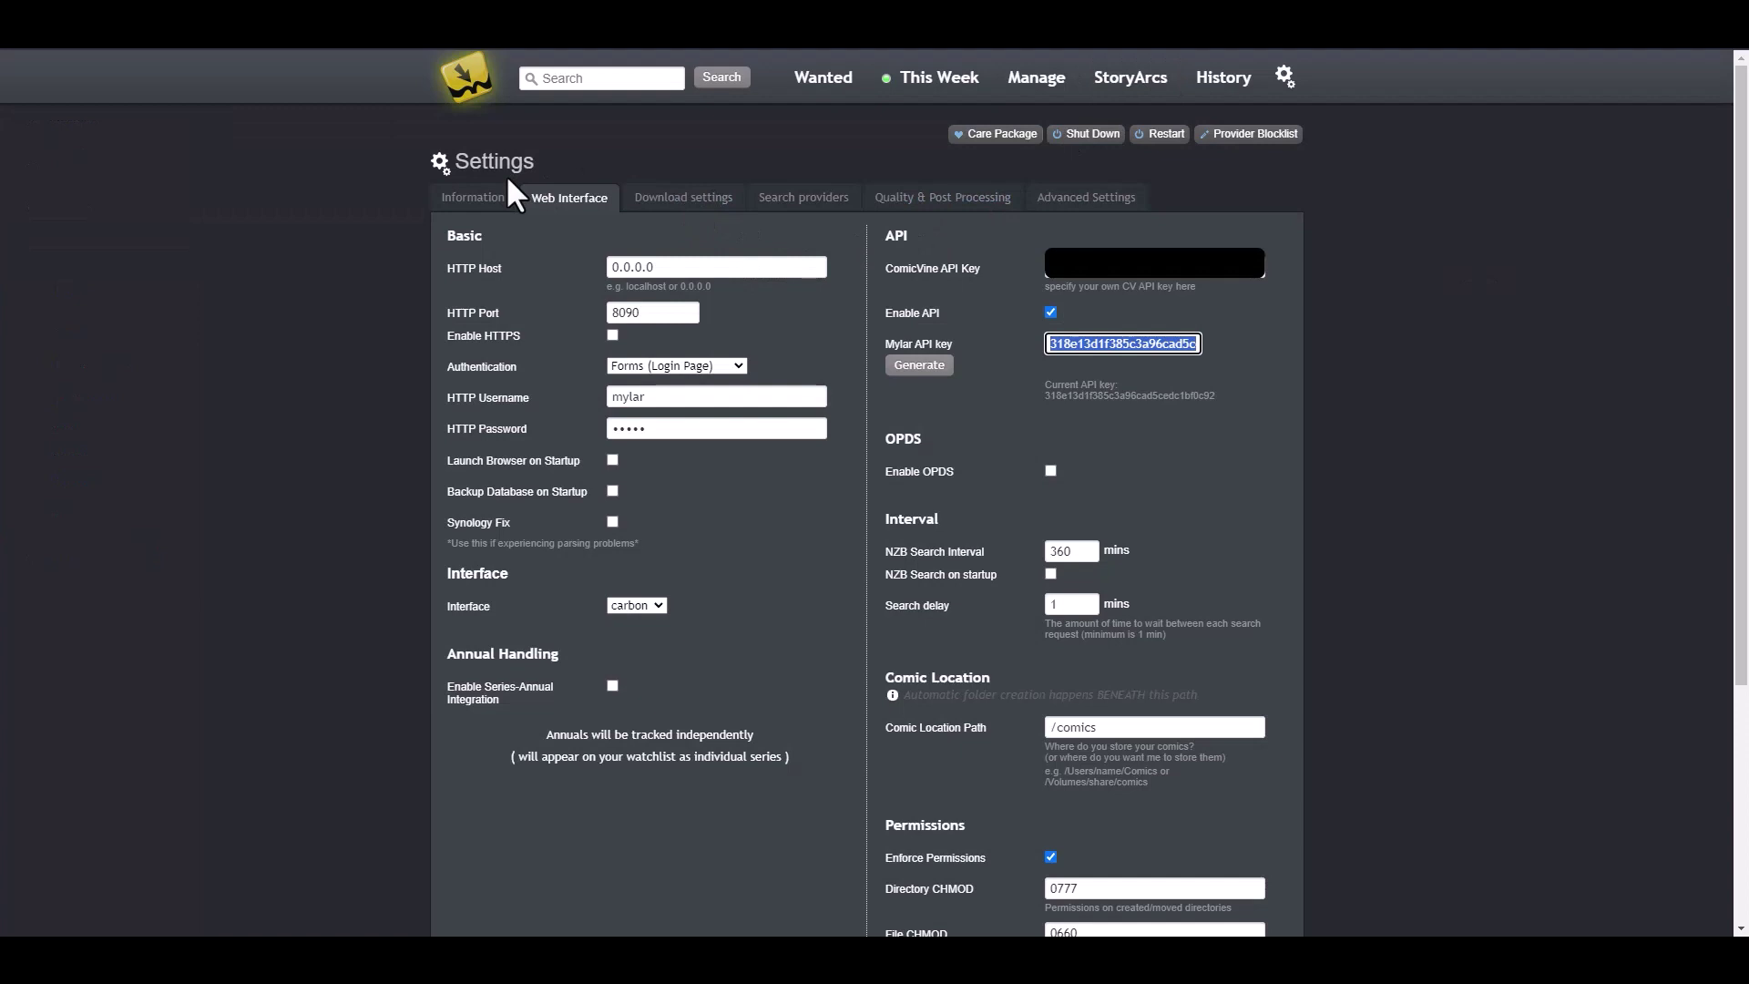
pyautogui.click(499, 196)
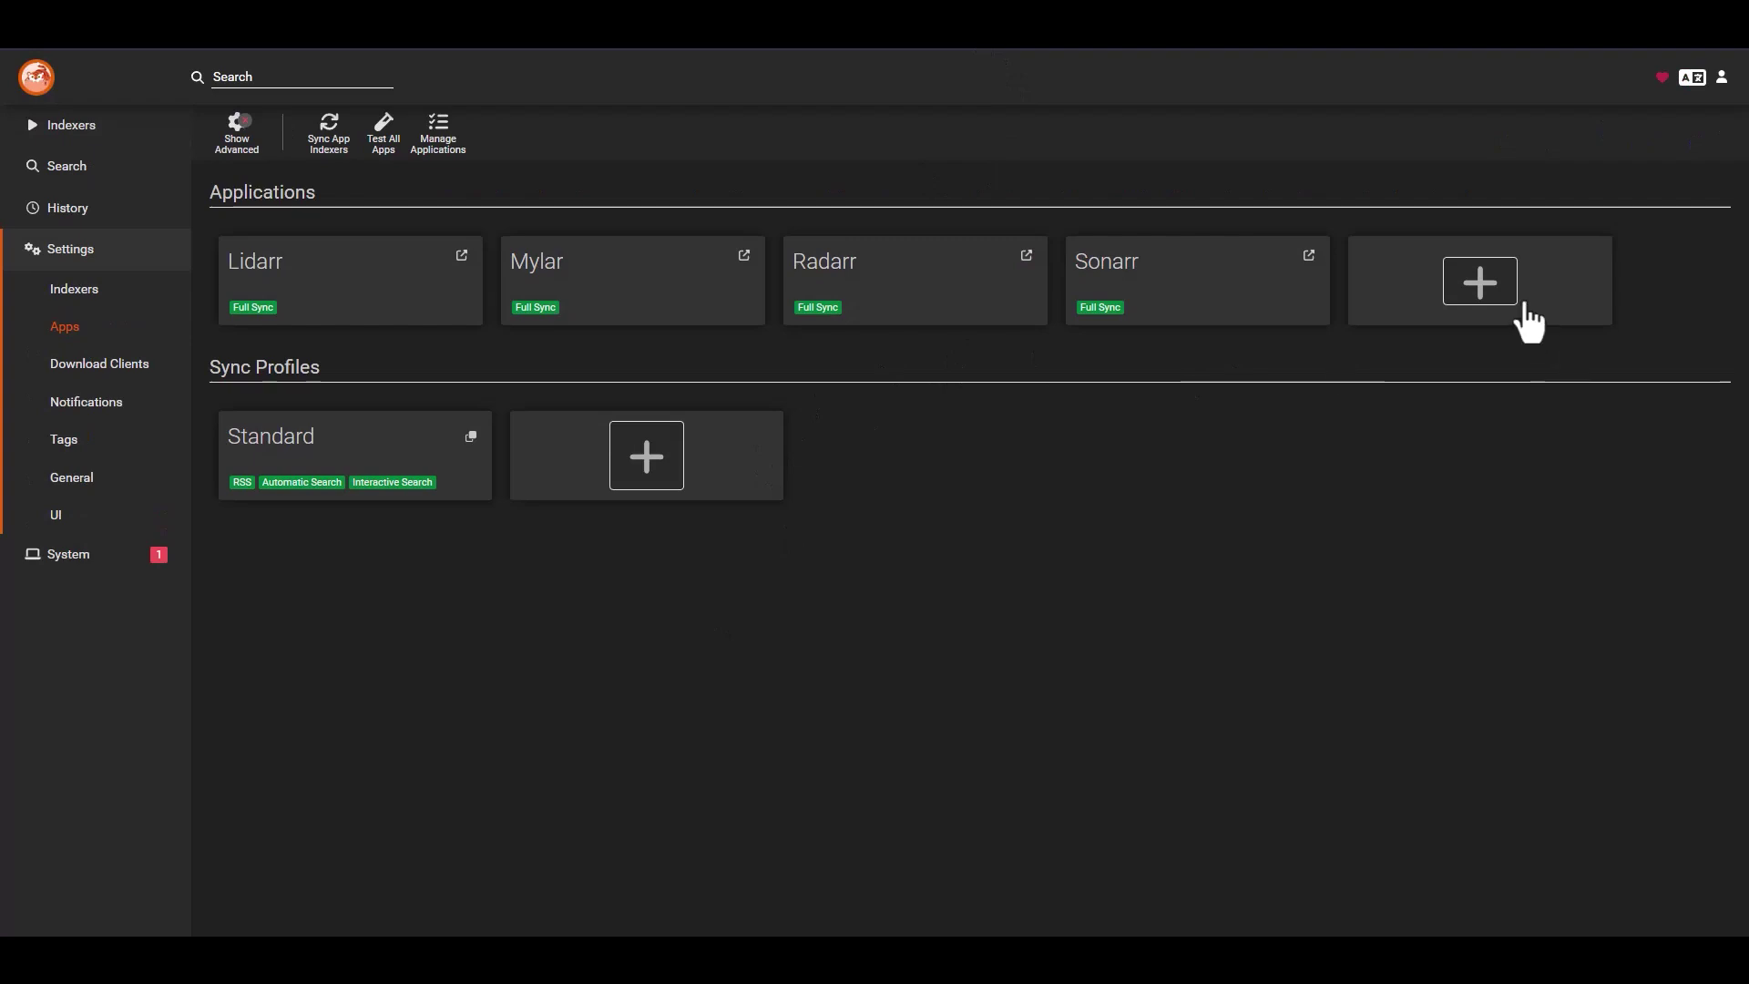
# - Add Readarr with Prowlarr at 10.0.0.73:8087 and Readarr at port 8086
pyautogui.click(1512, 278)
pyautogui.click(871, 492)
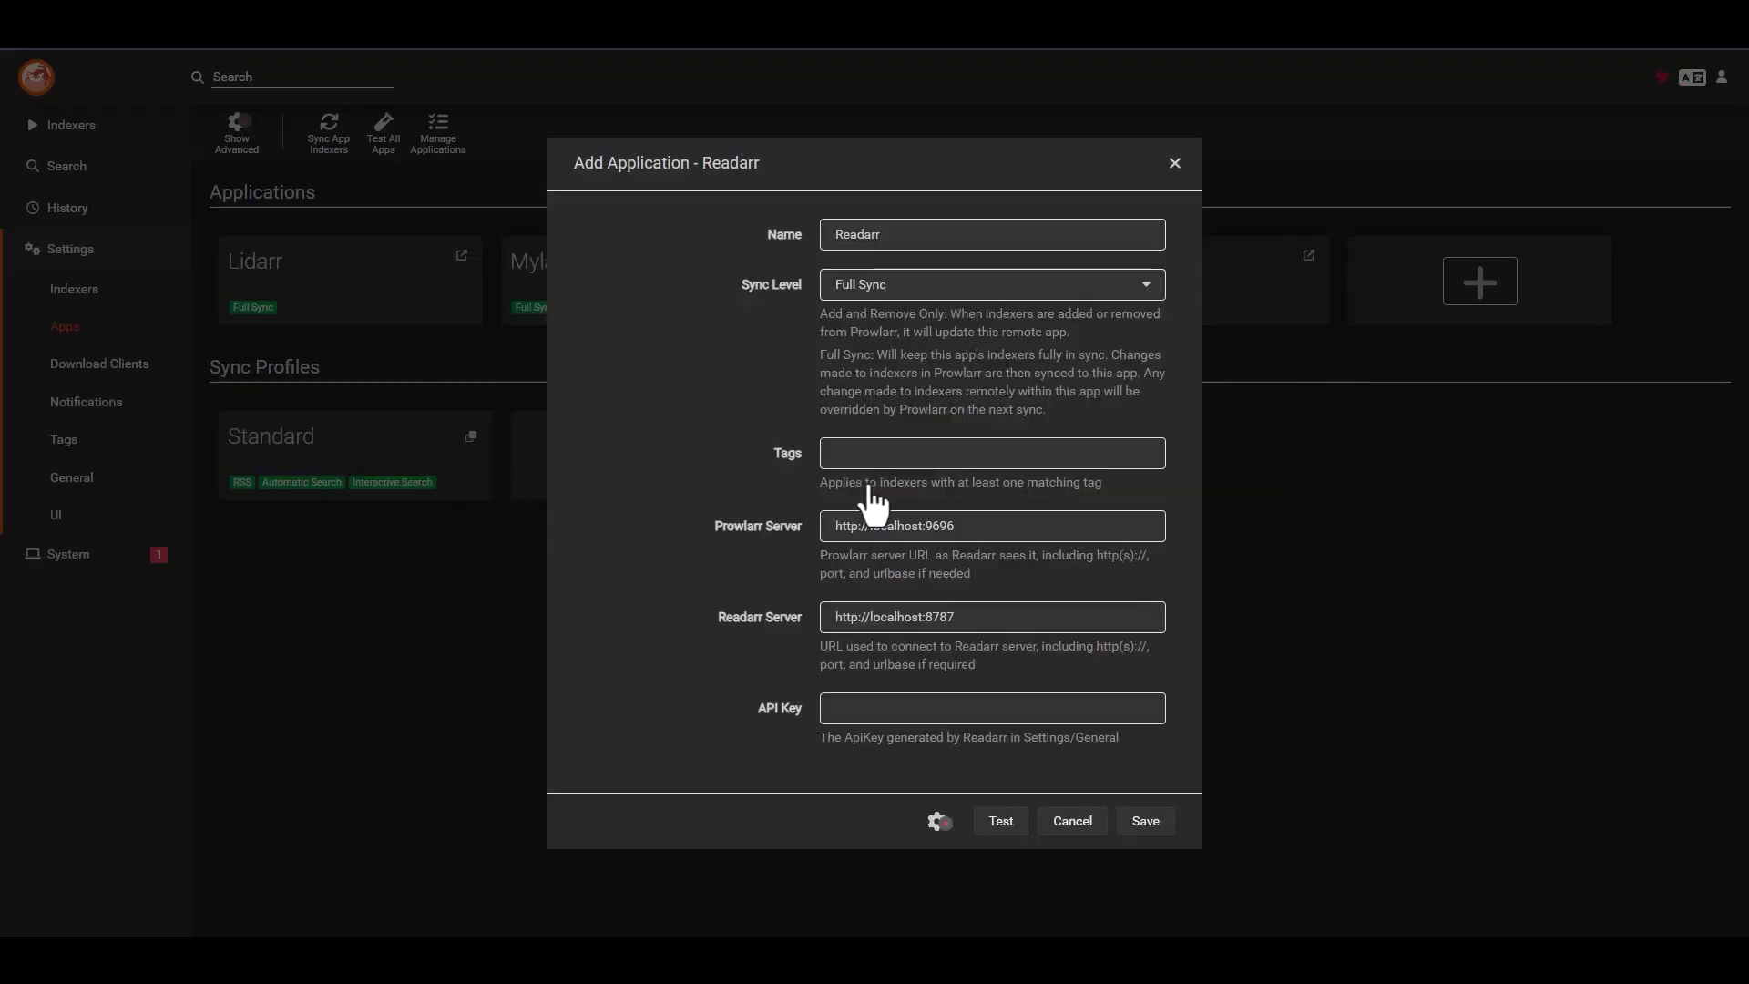
pyautogui.tripleClick(970, 525)
pyautogui.hotkey('ctrl', 'v')
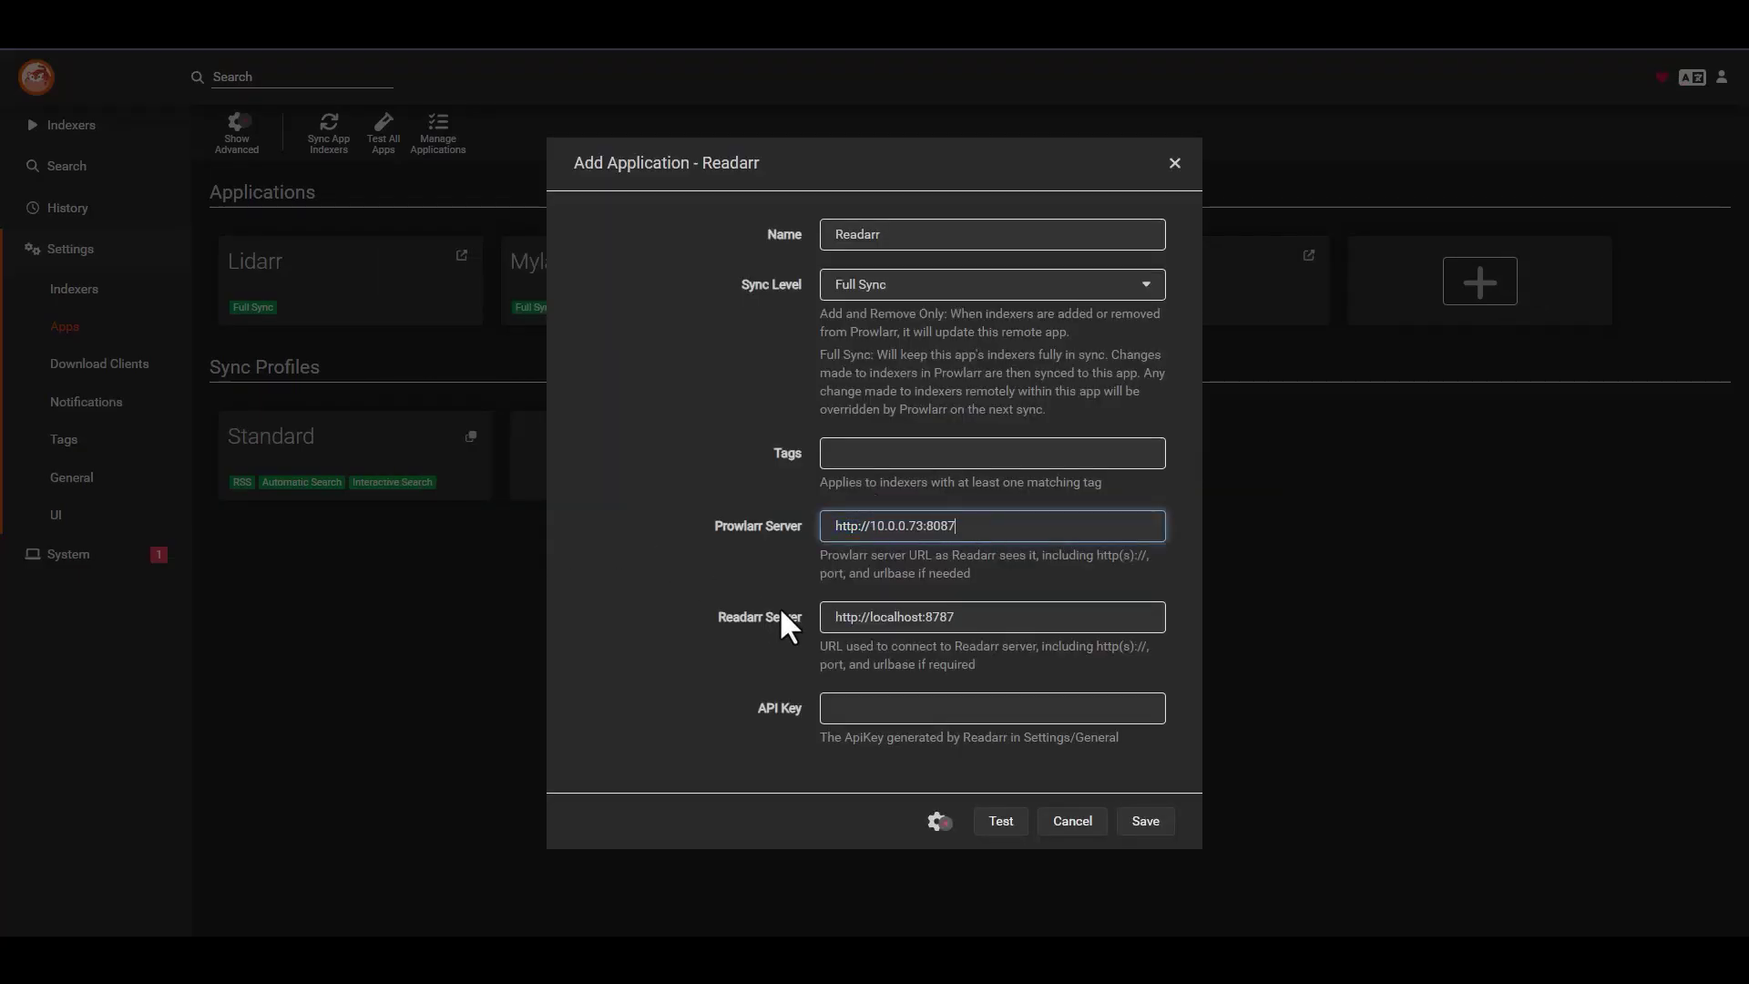
pyautogui.tripleClick(995, 617)
pyautogui.hotkey('ctrl', 'v')
pyautogui.press('BackSpace')
pyautogui.write('6')
pyautogui.moveTo(974, 526); pyautogui.dragTo(925, 526)
# - Paste Readarr's API key from its General settings, then test and save
pyautogui.doubleClick(822, 234)
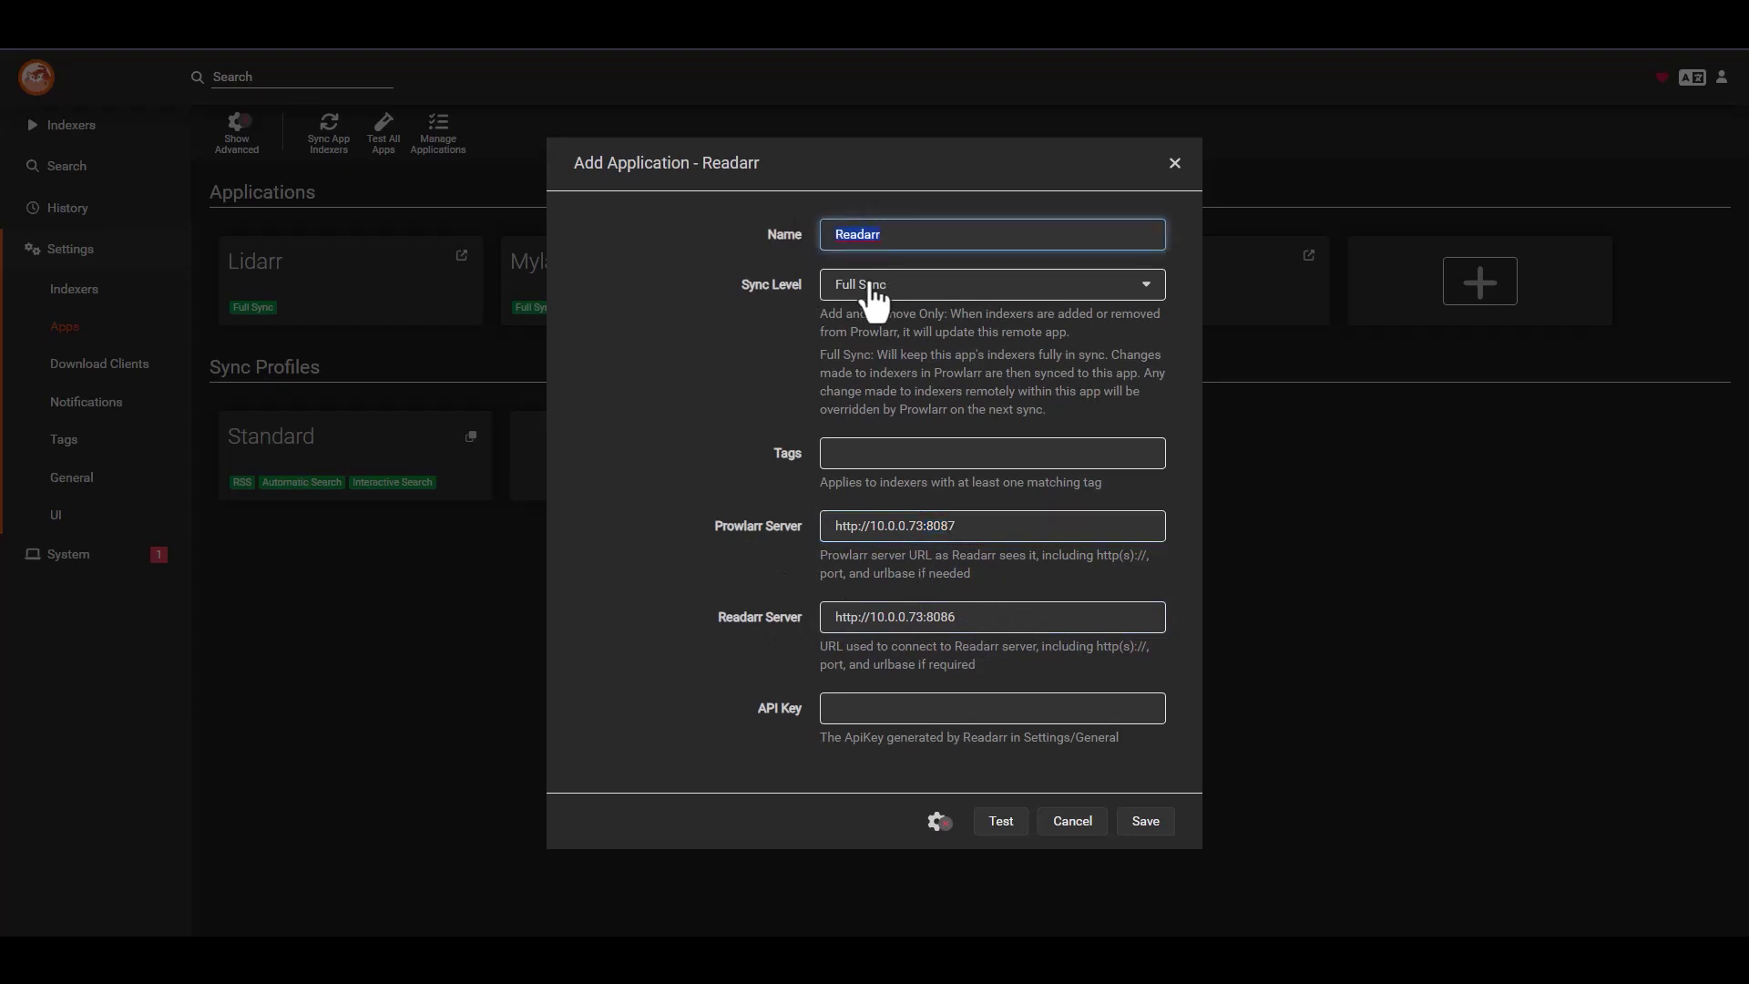
pyautogui.click(971, 715)
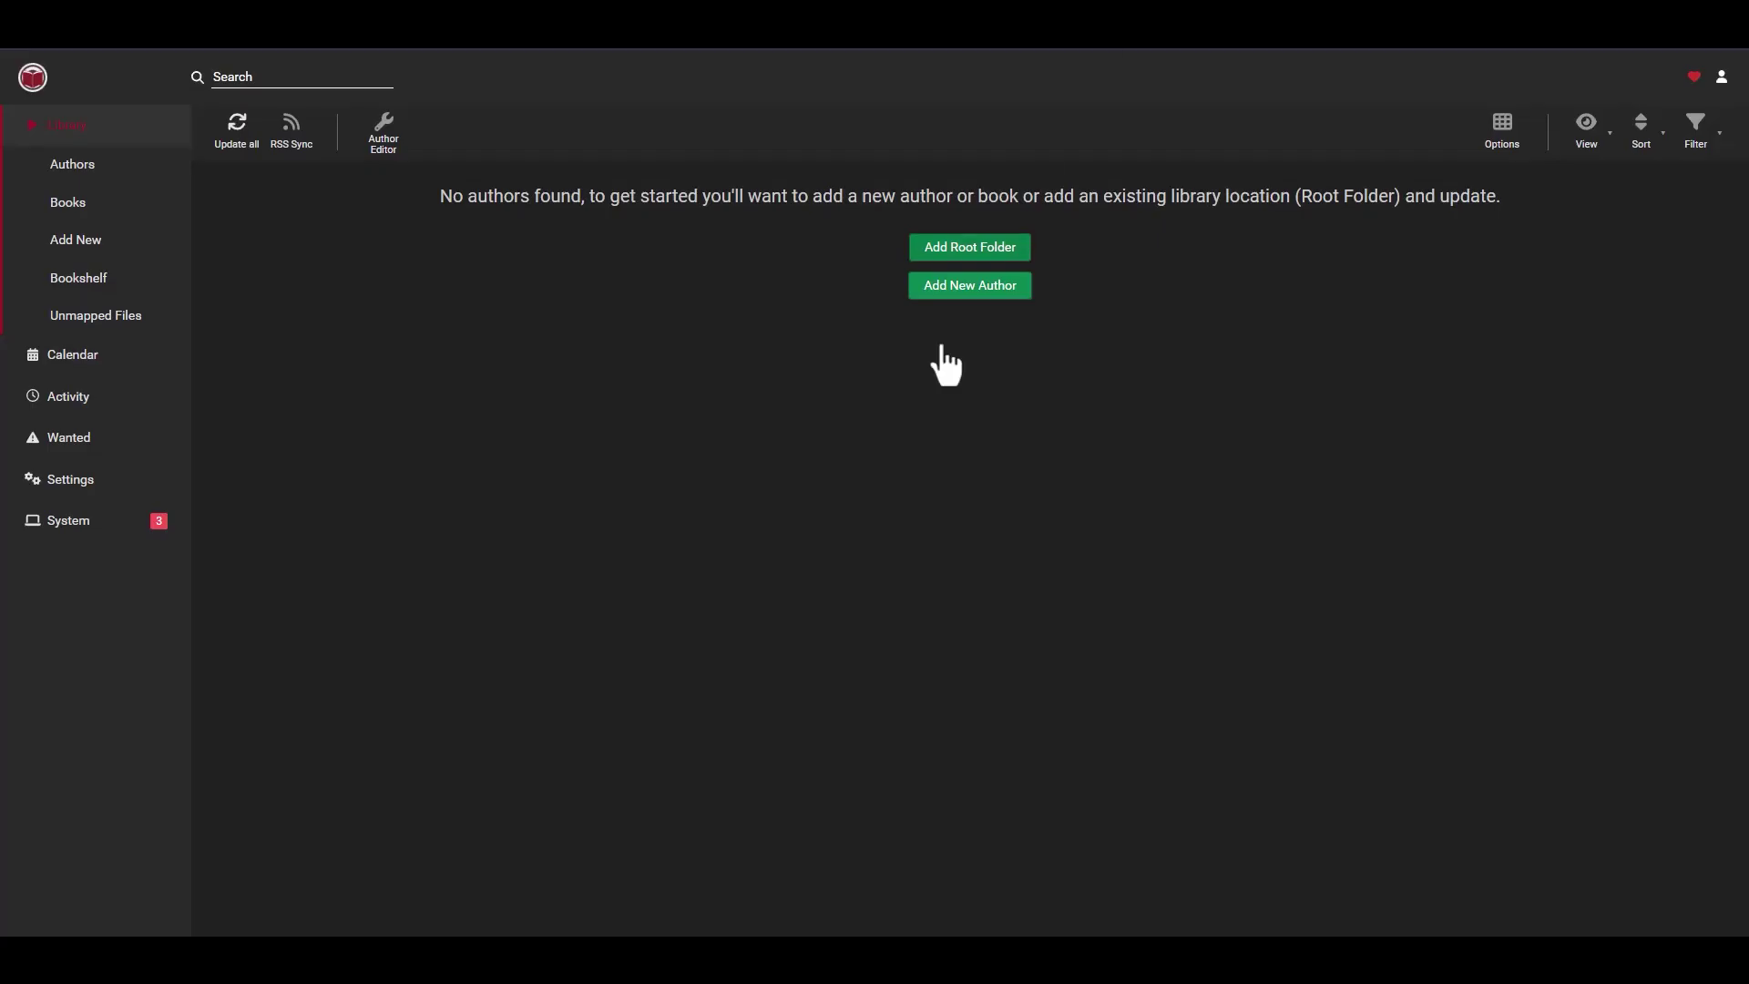
pyautogui.click(72, 481)
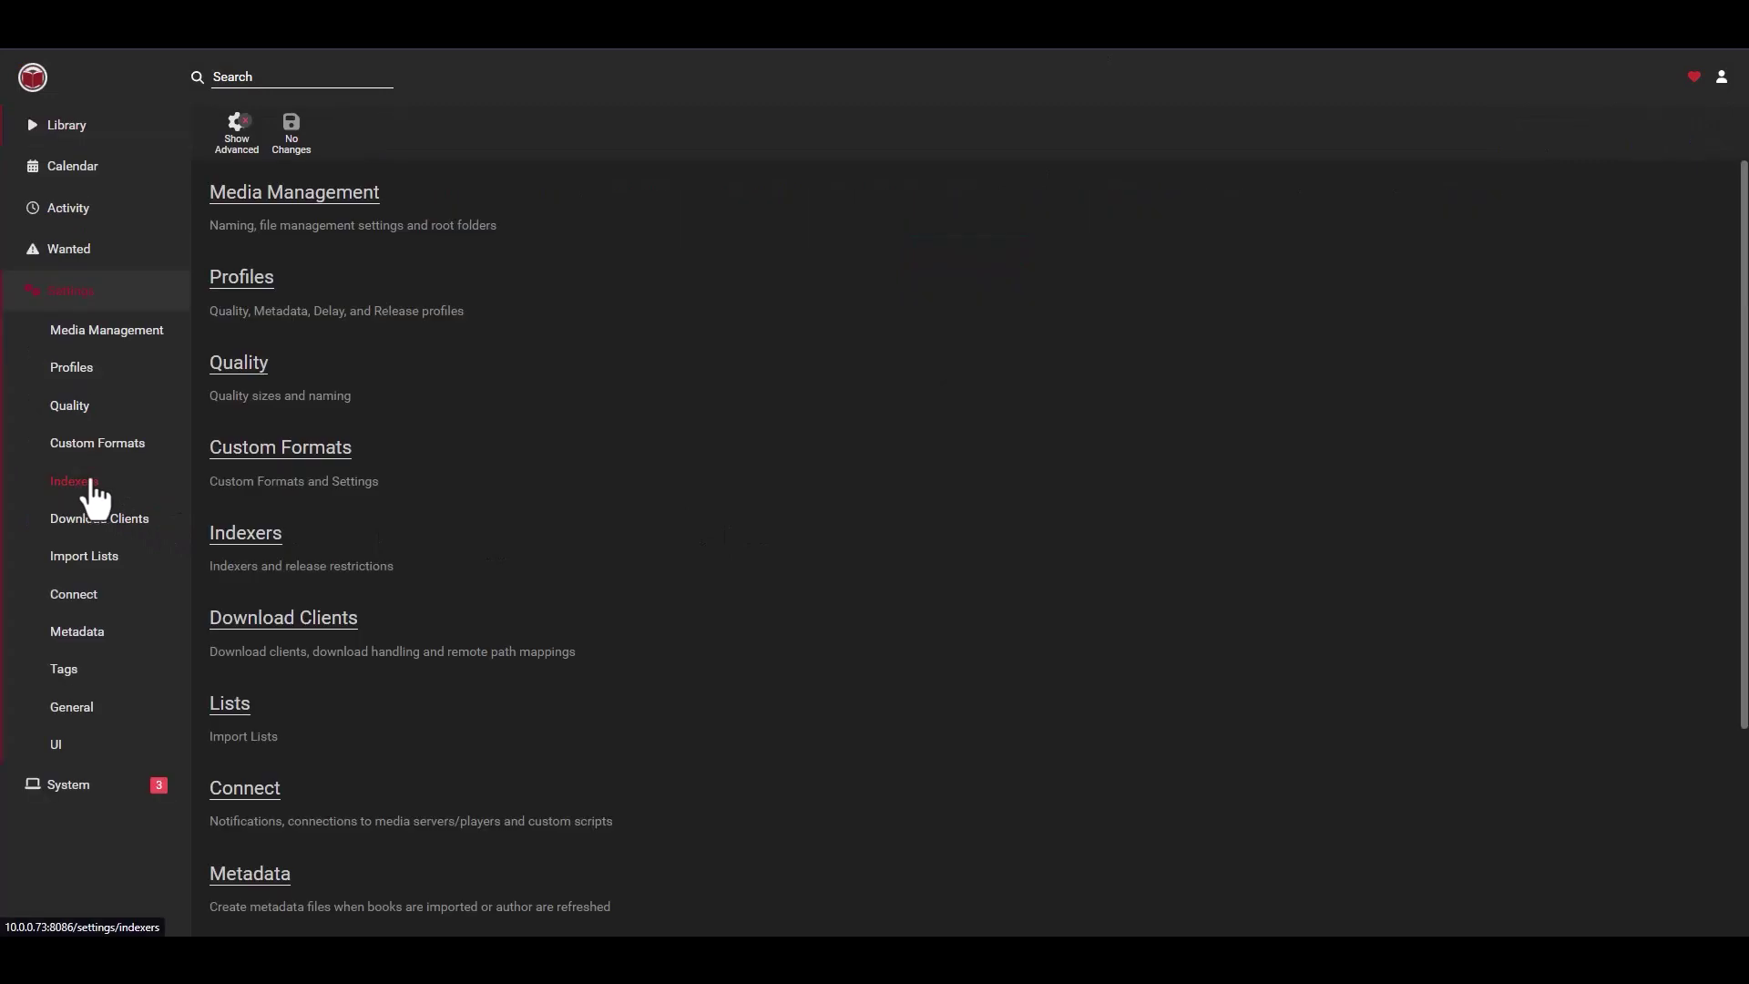
pyautogui.scroll(-3, 259, 799)
pyautogui.click(243, 767)
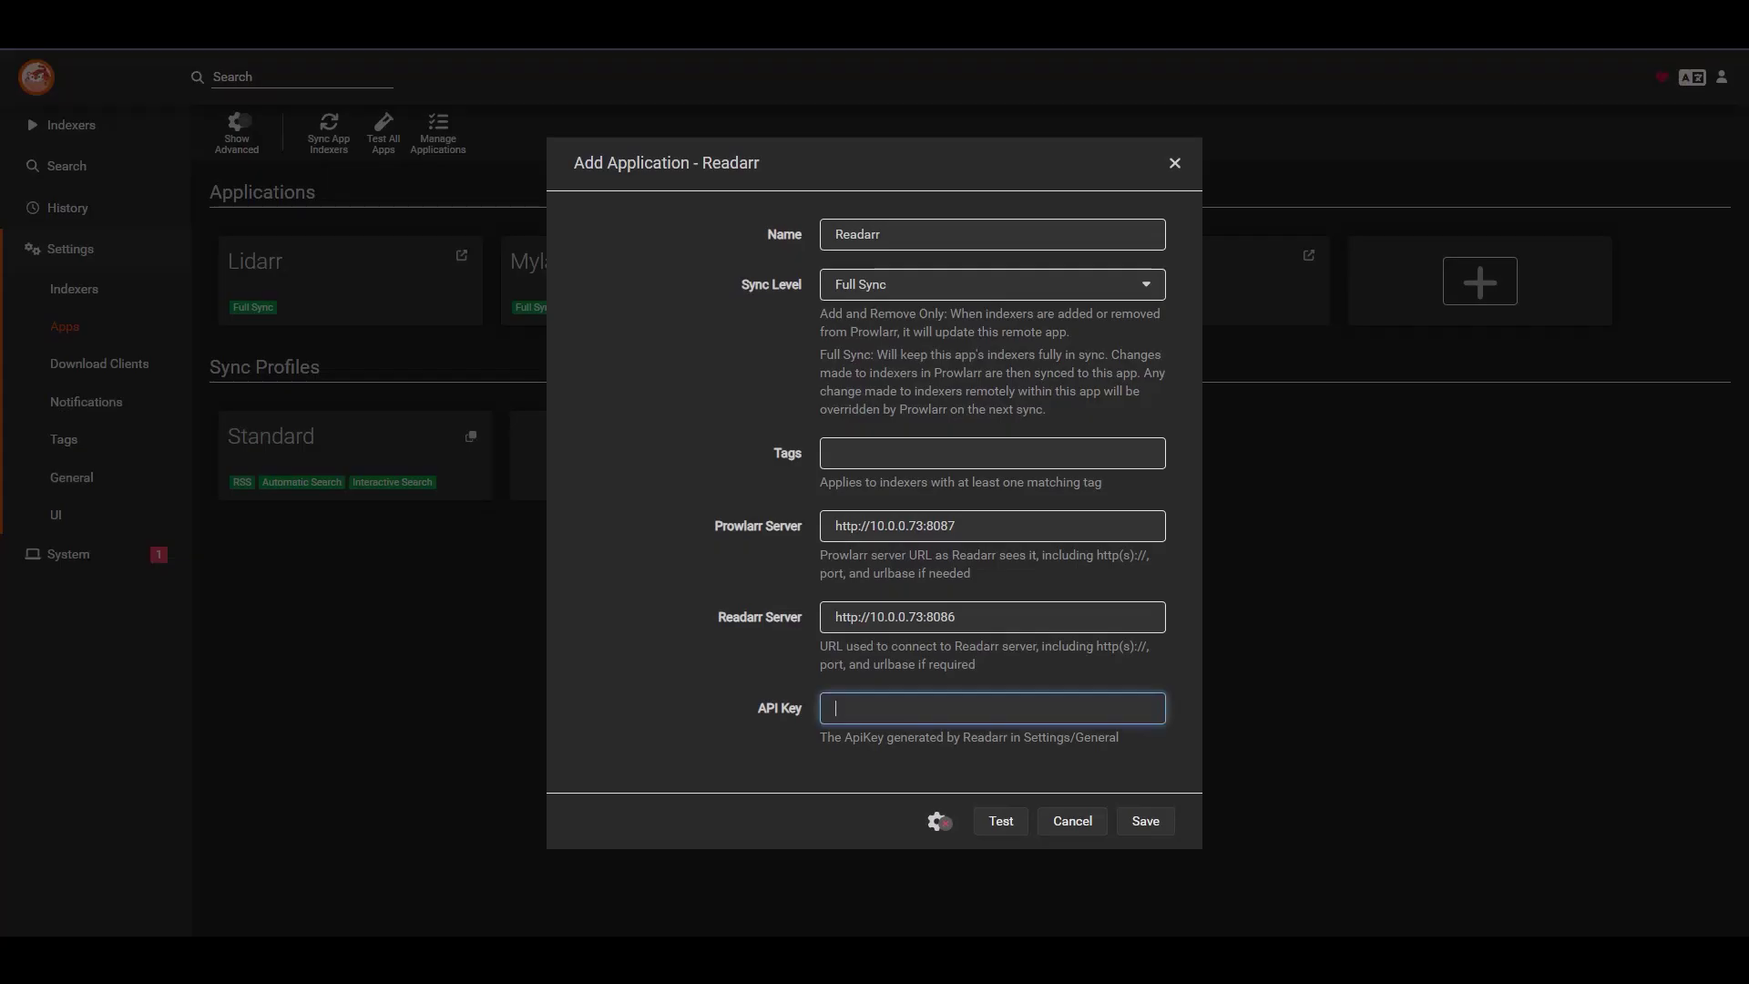
pyautogui.hotkey('ctrl', 'v')
pyautogui.click(997, 824)
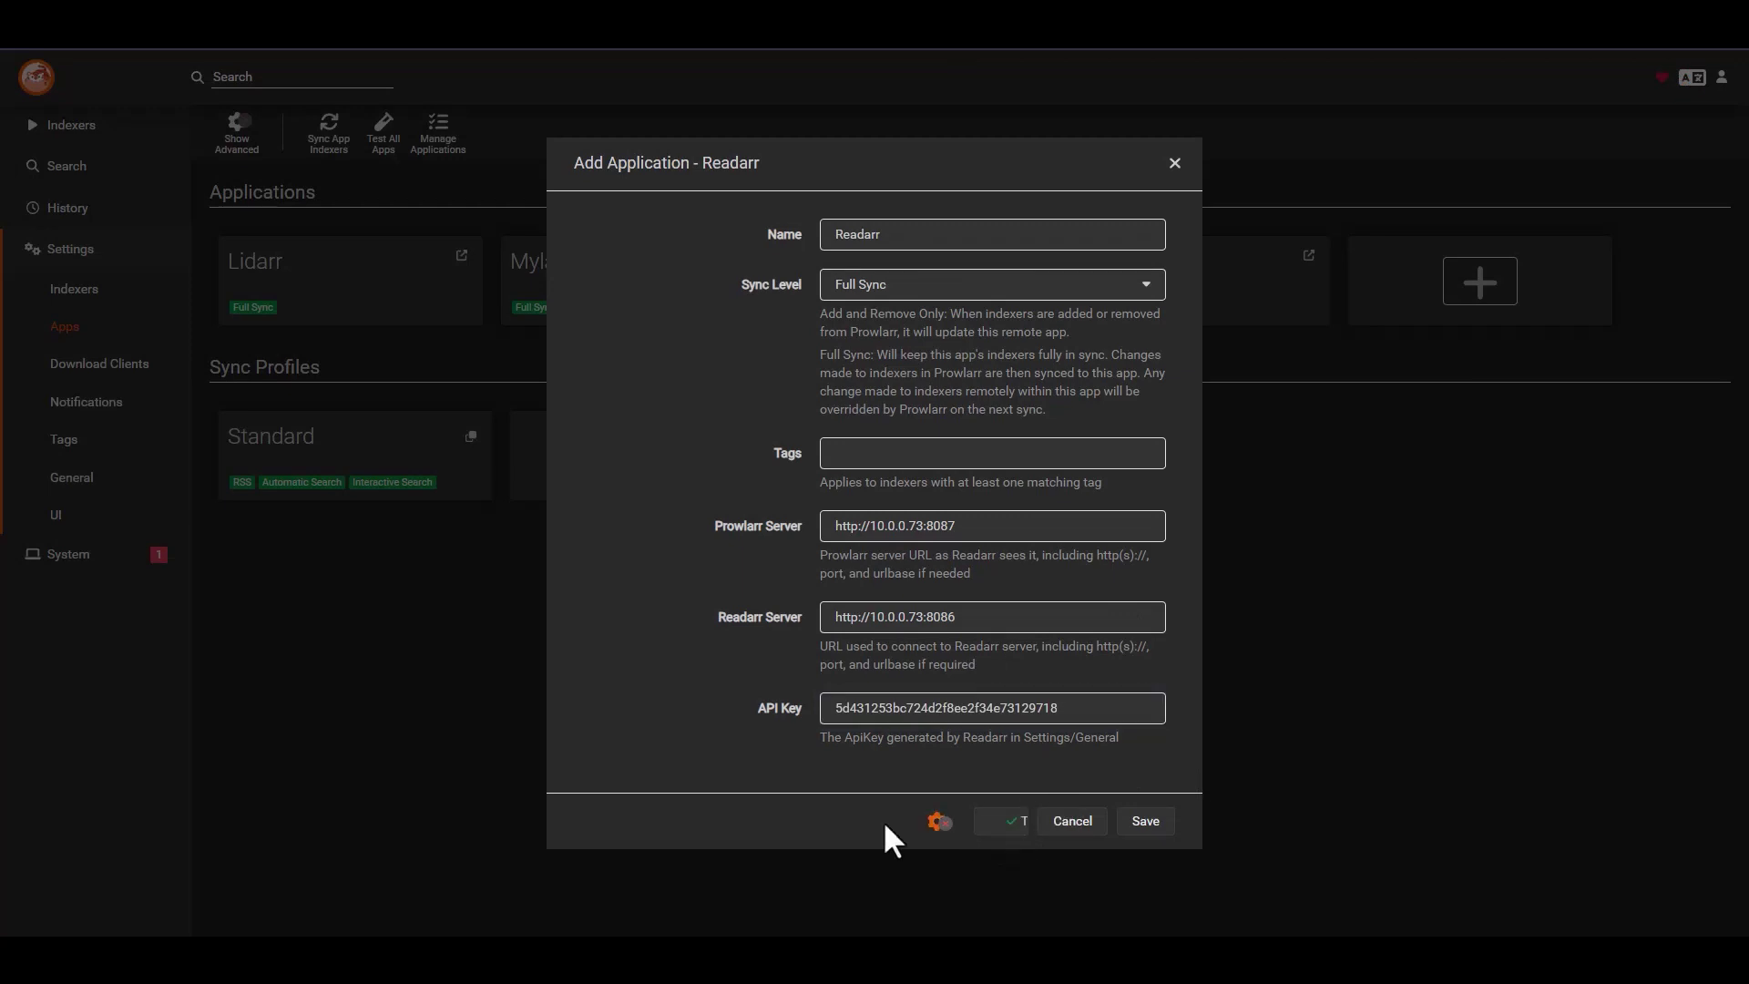
pyautogui.click(1152, 822)
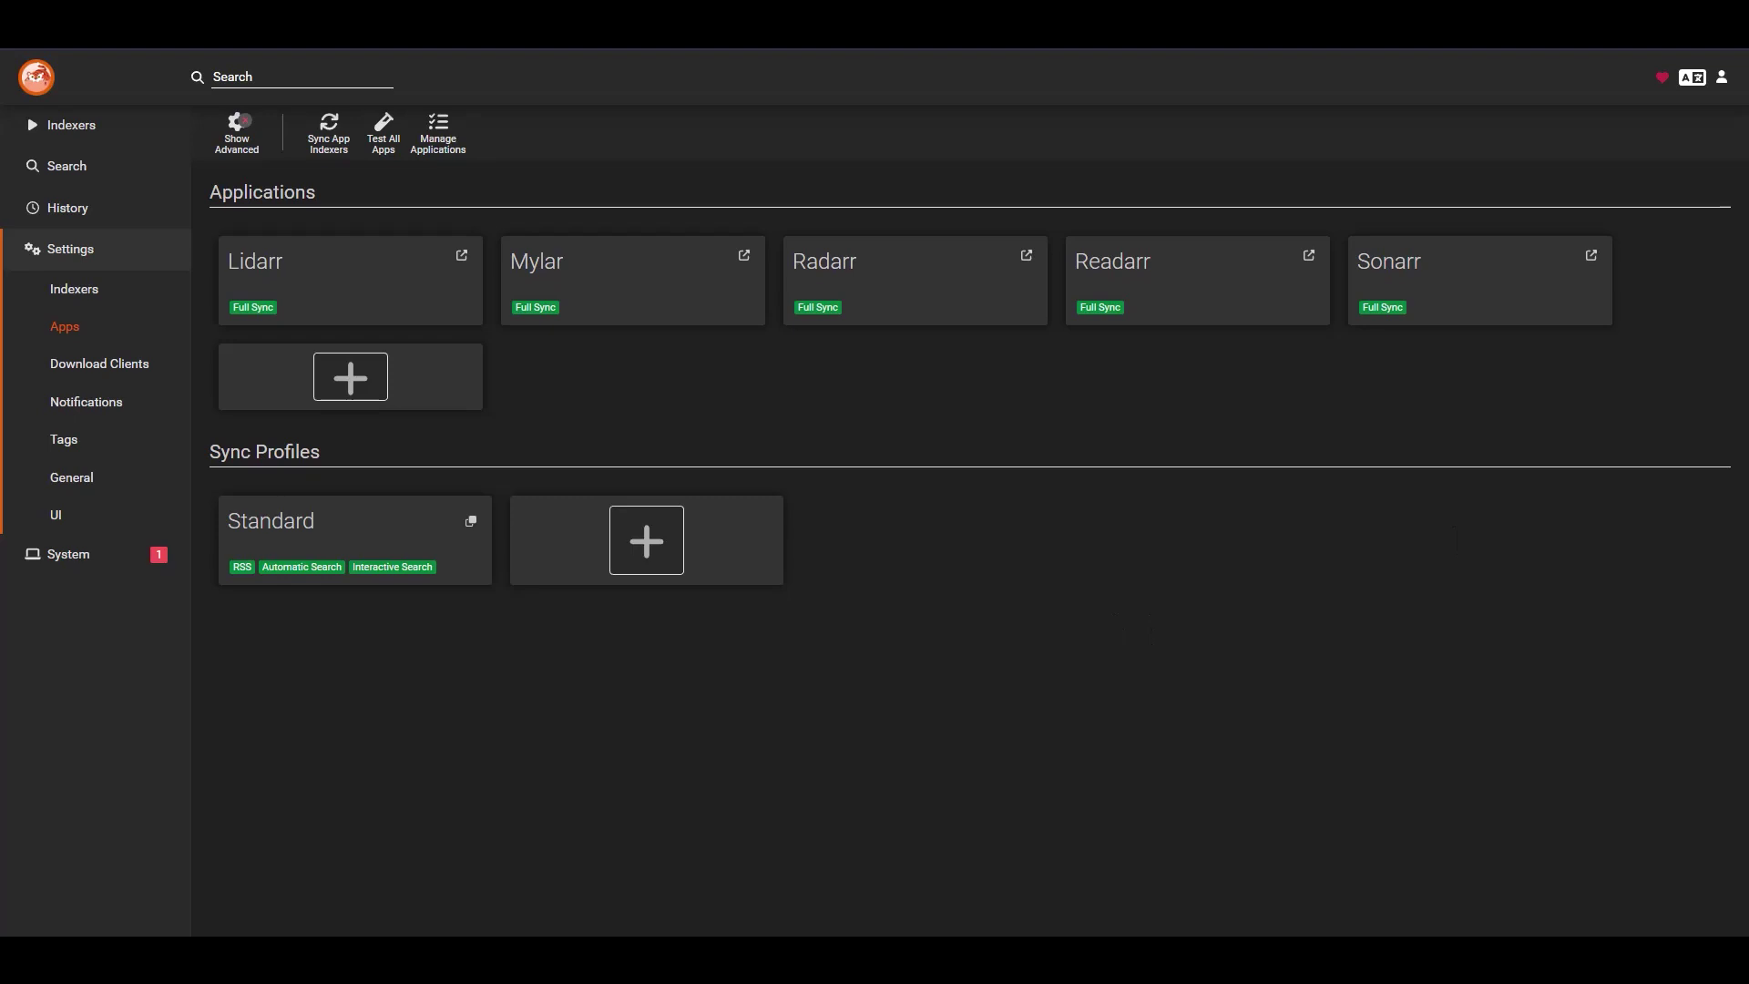
# - Browse the Download Clients list and close it without adding one
pyautogui.click(107, 368)
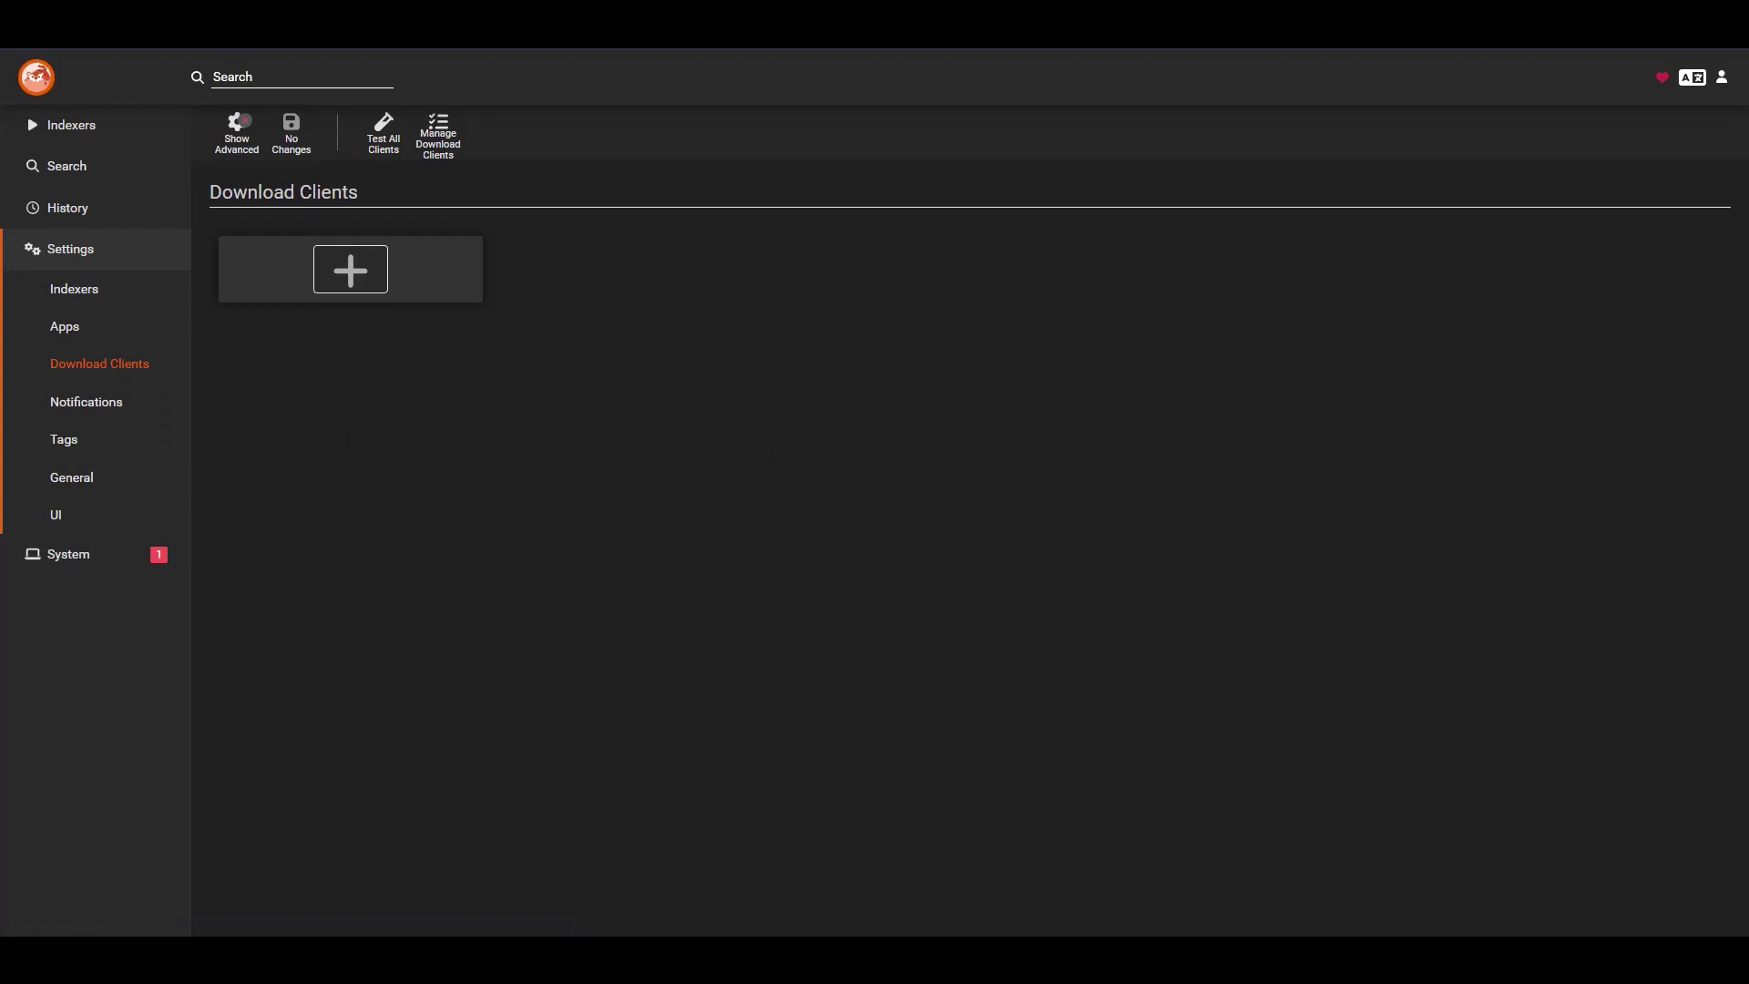
pyautogui.click(374, 273)
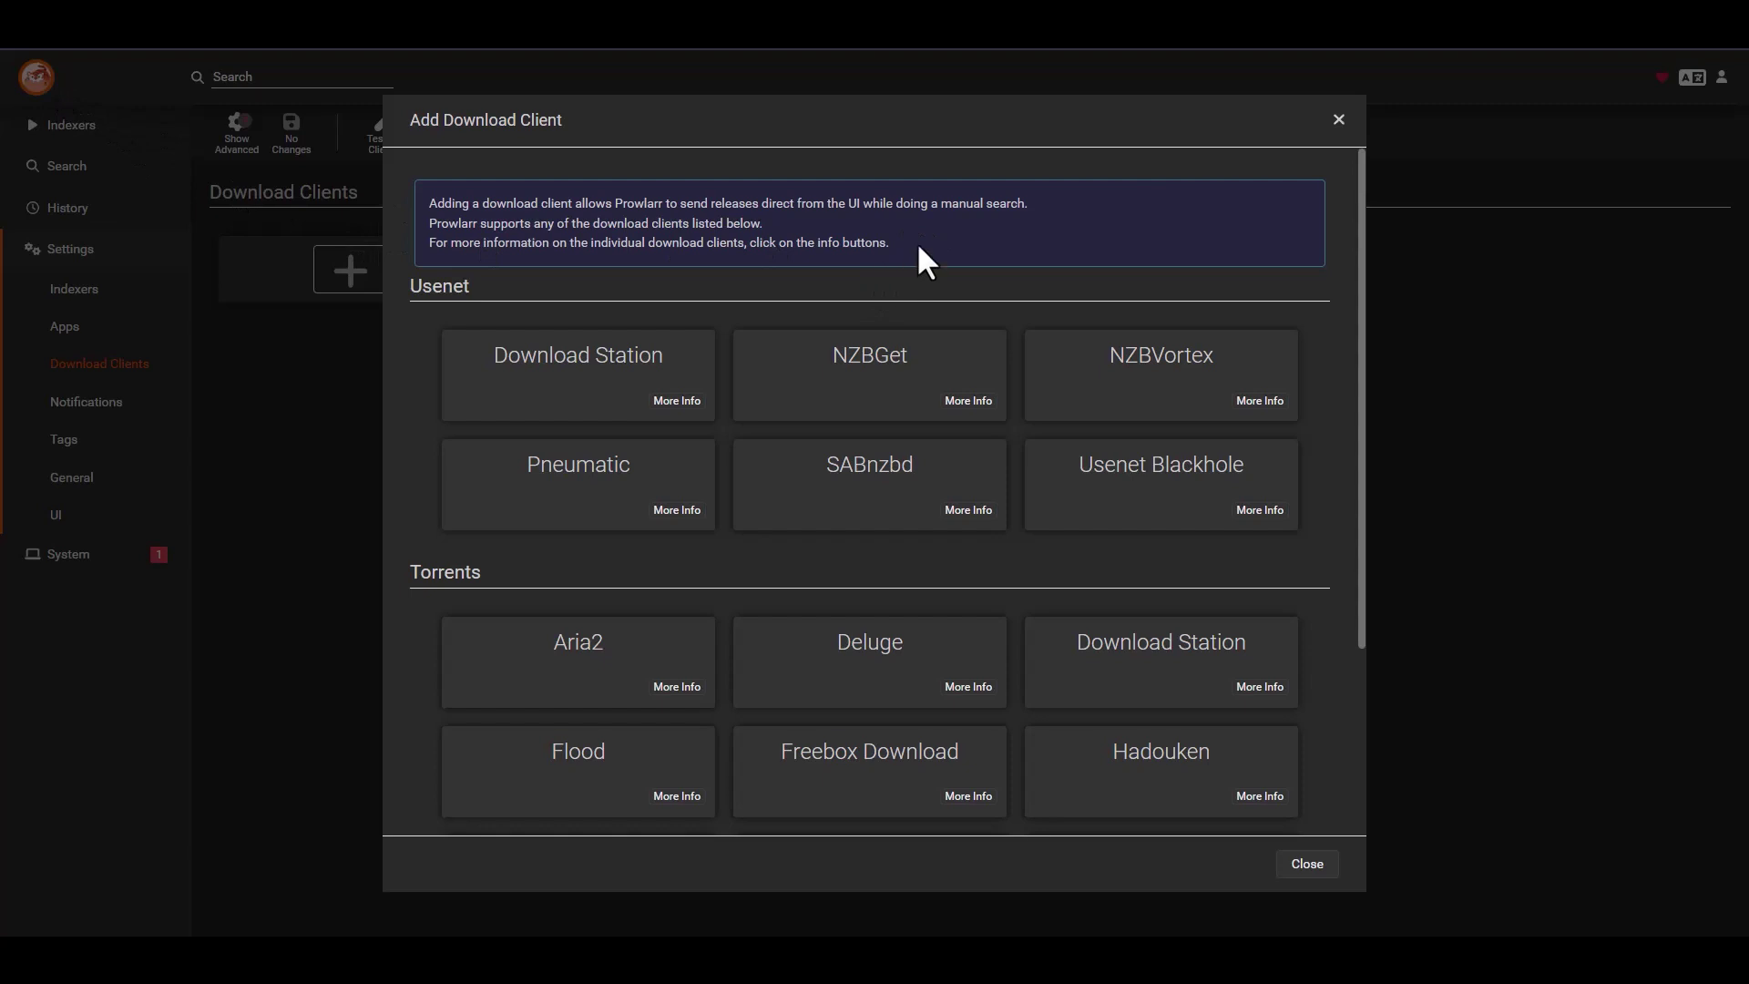
pyautogui.scroll(-3, 997, 382)
pyautogui.scroll(3, 991, 442)
pyautogui.scroll(-1, 994, 447)
pyautogui.scroll(1, 994, 447)
pyautogui.click(1338, 121)
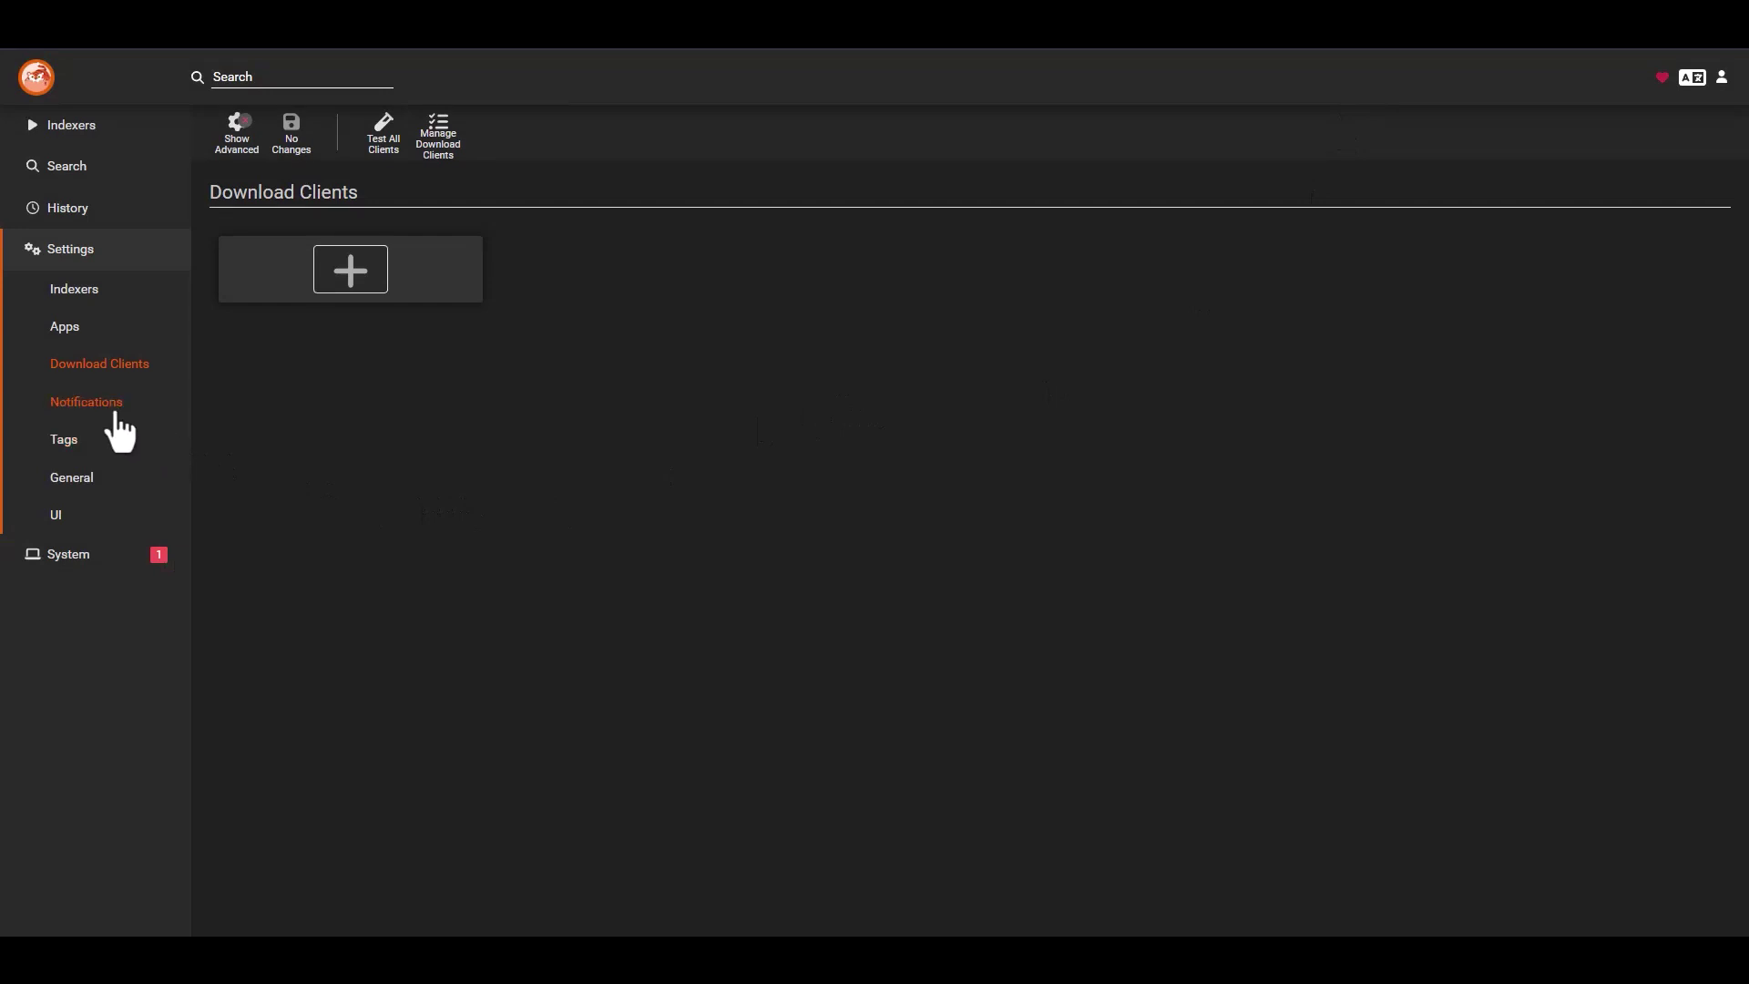
# - Browse notification types without adding any, then view the Tags and General pages
pyautogui.click(84, 405)
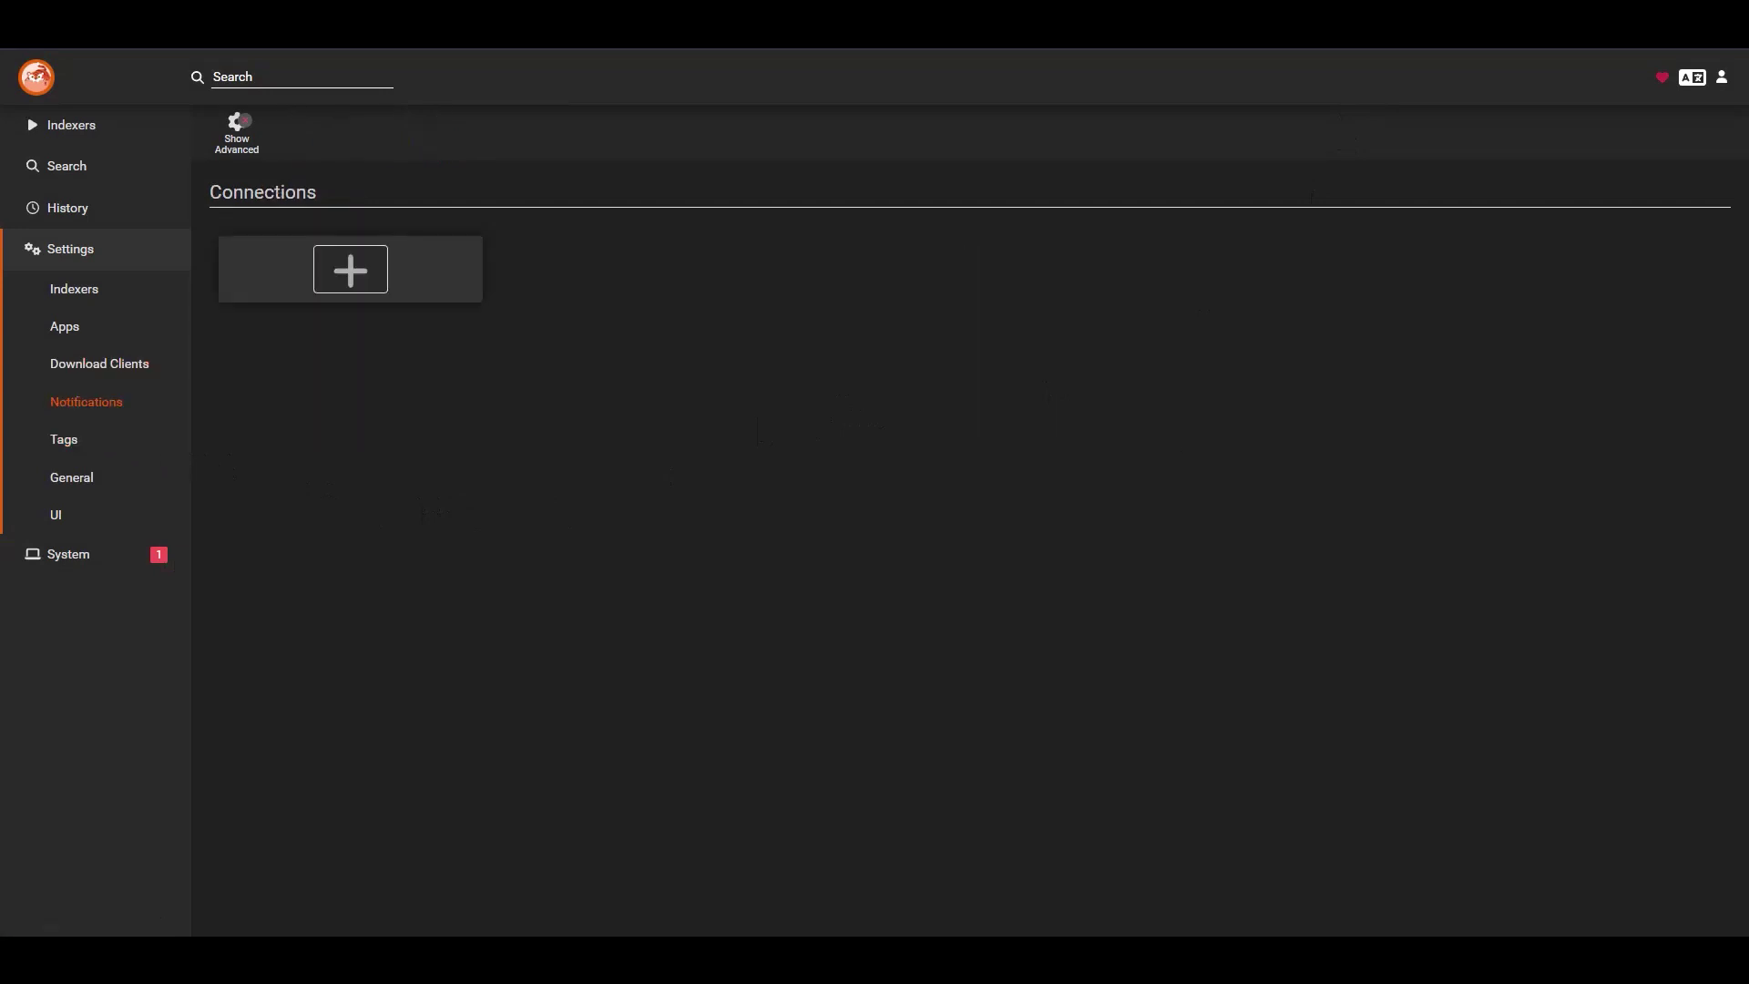
pyautogui.click(346, 272)
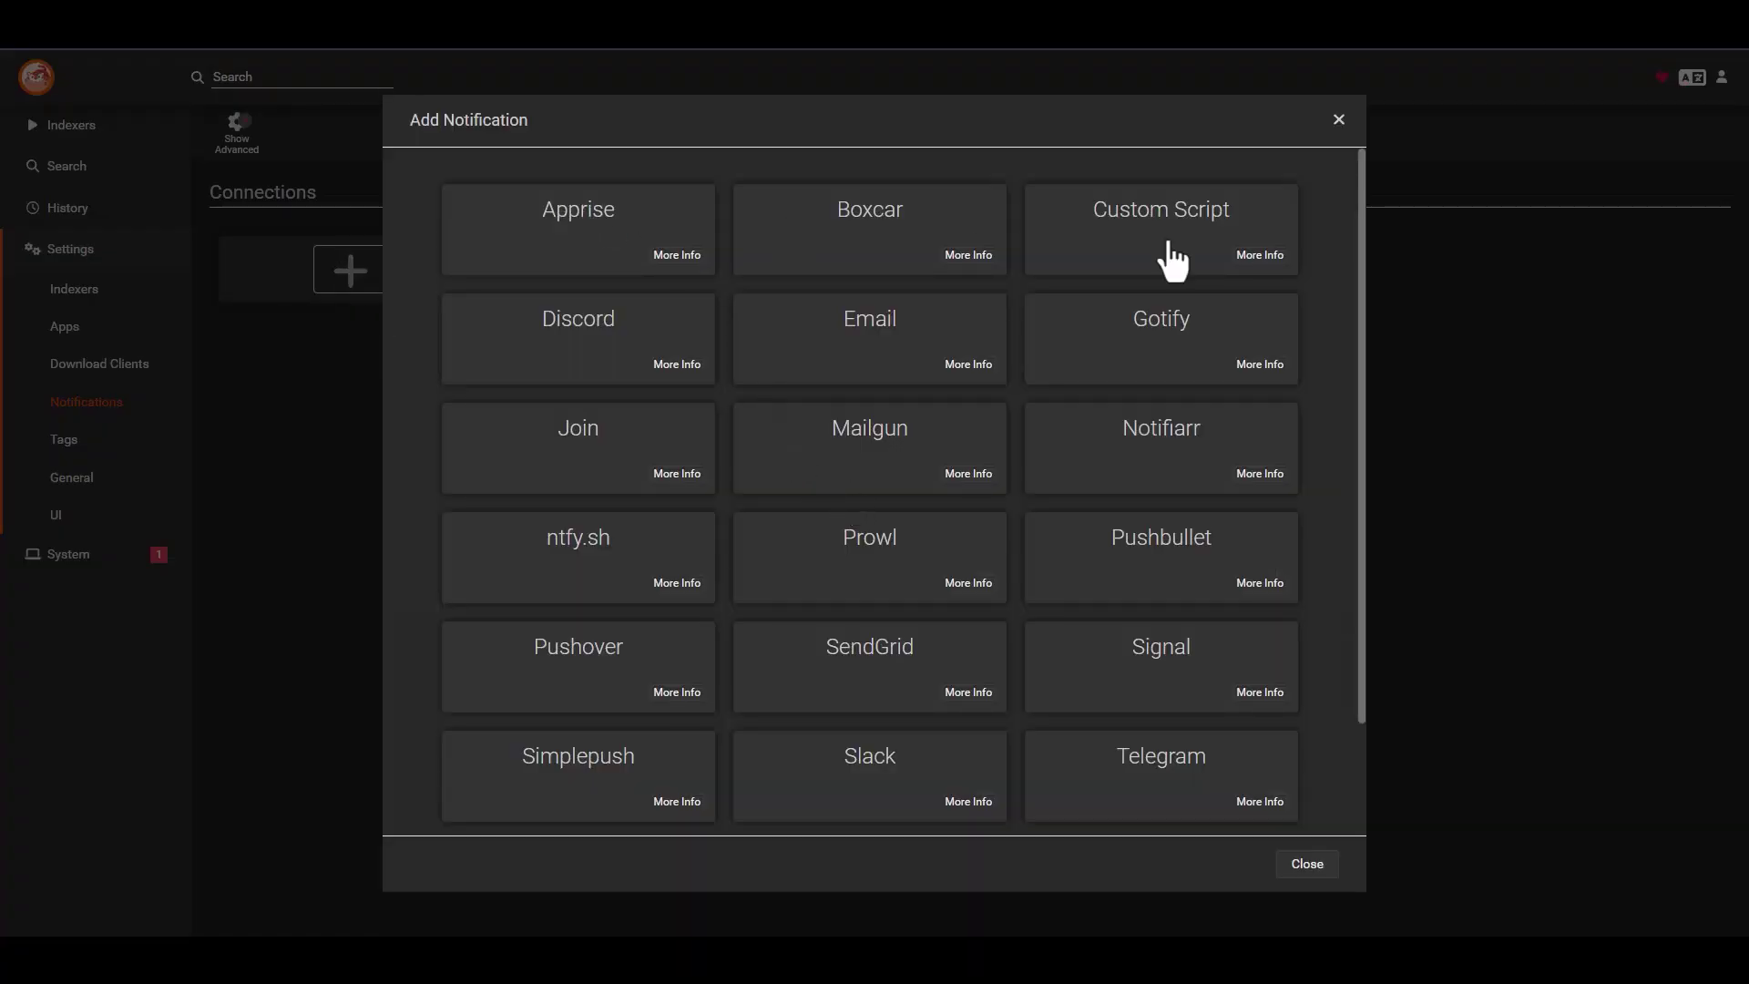
pyautogui.click(1337, 120)
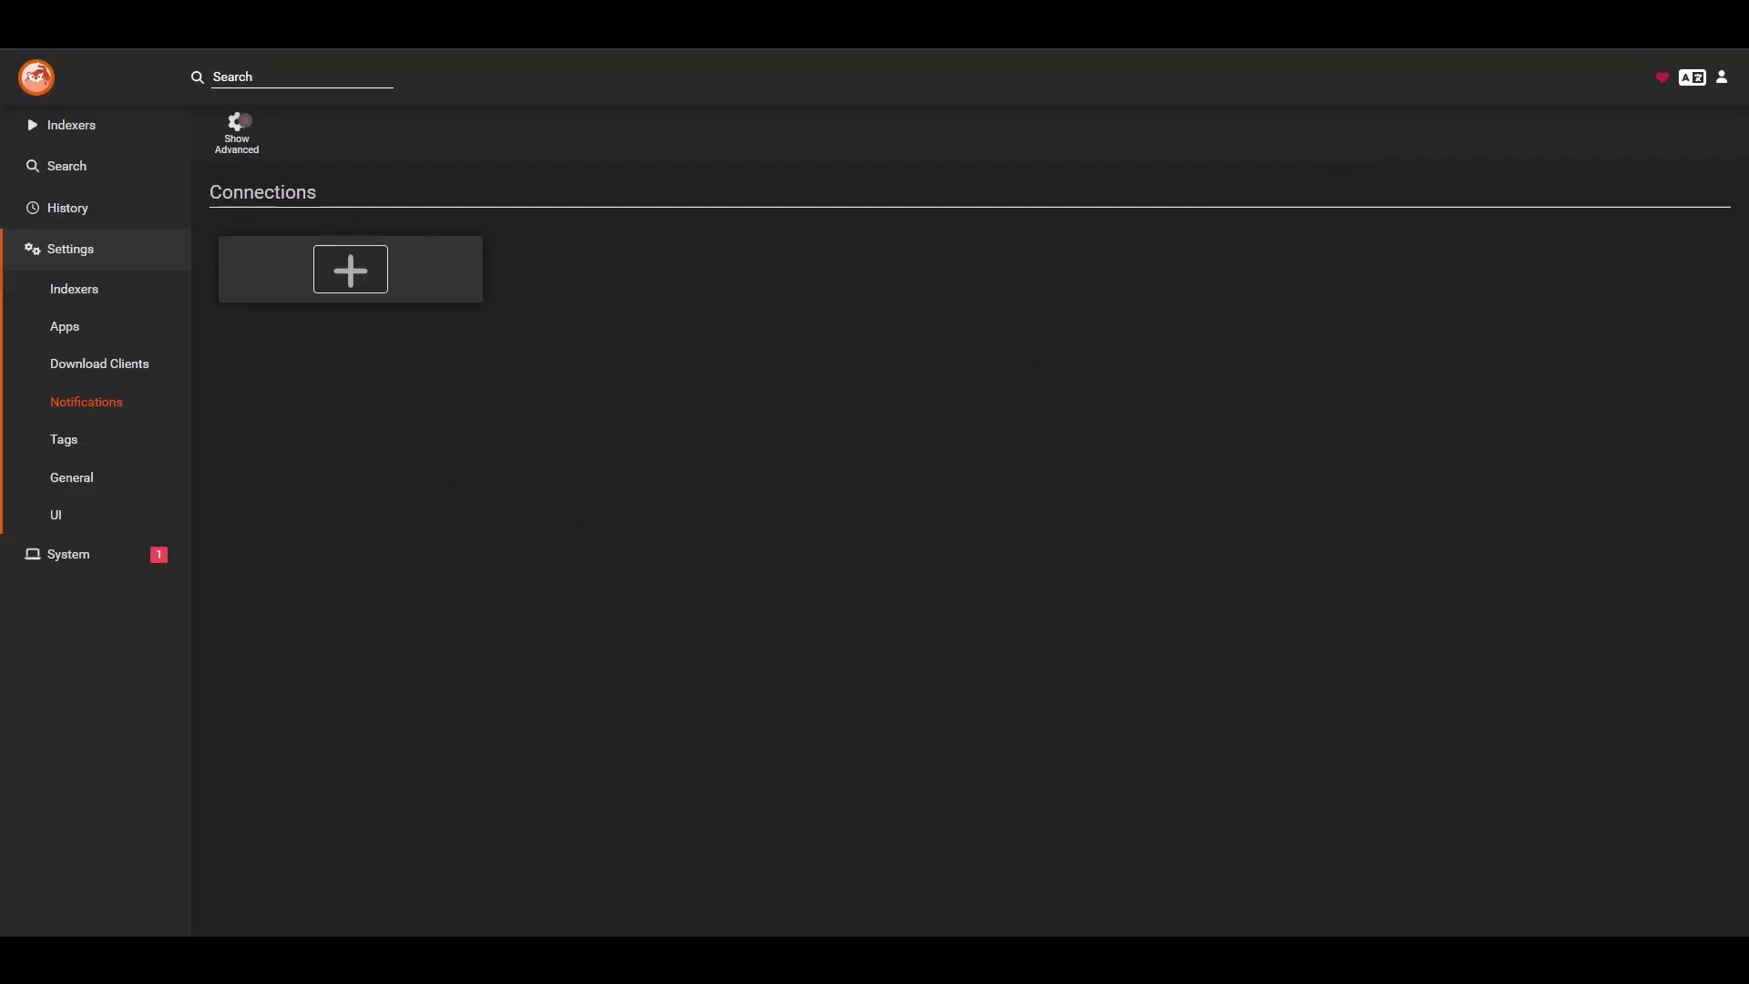
pyautogui.click(63, 442)
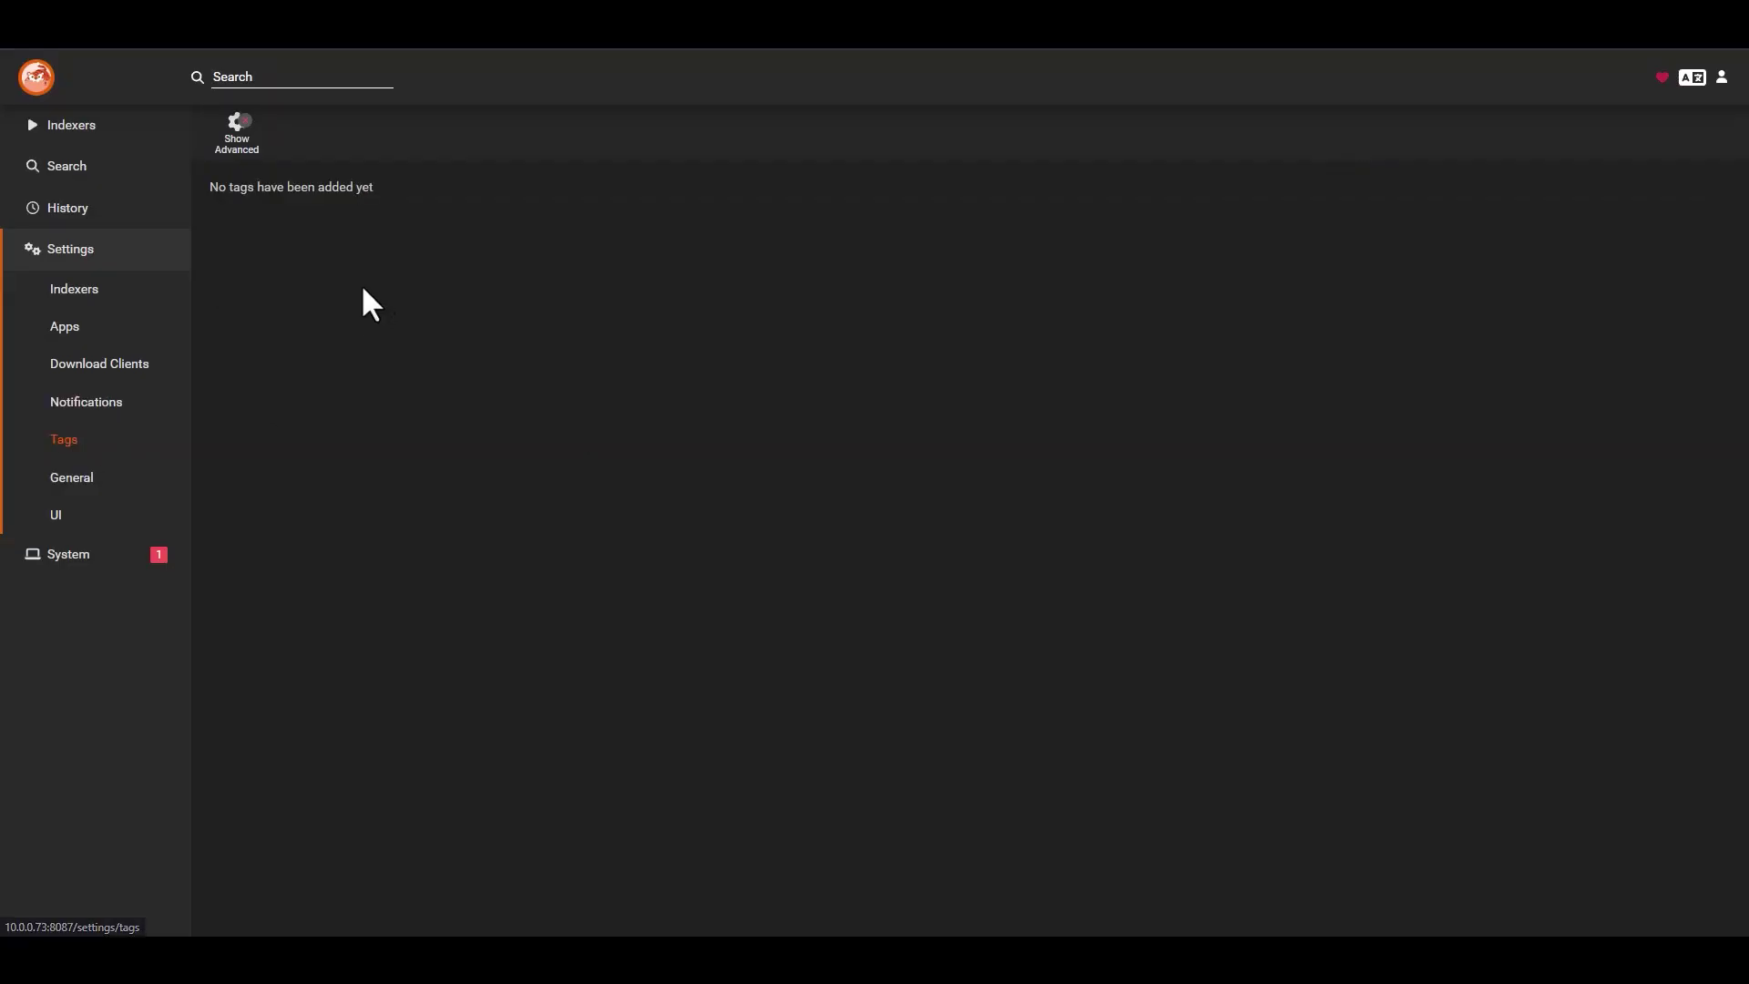
pyautogui.click(62, 480)
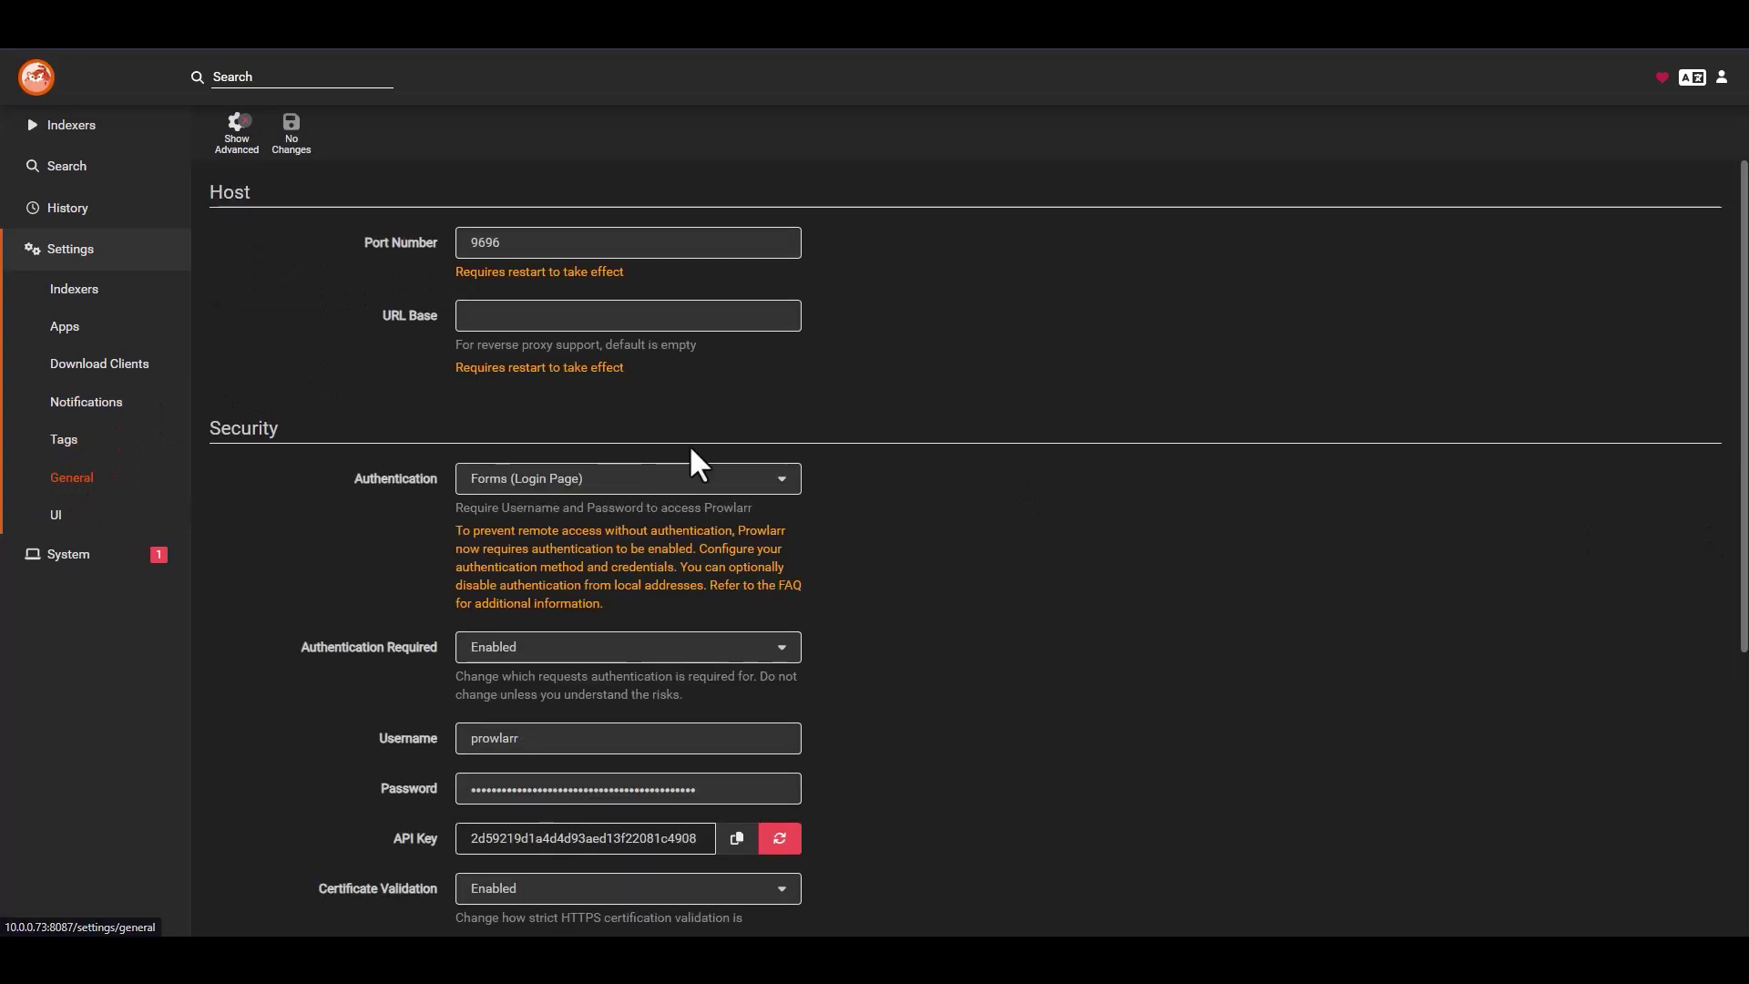
# - Review Prowlarr's General and UI settings pages
pyautogui.scroll(-1, 948, 377)
pyautogui.scroll(1, 589, 371)
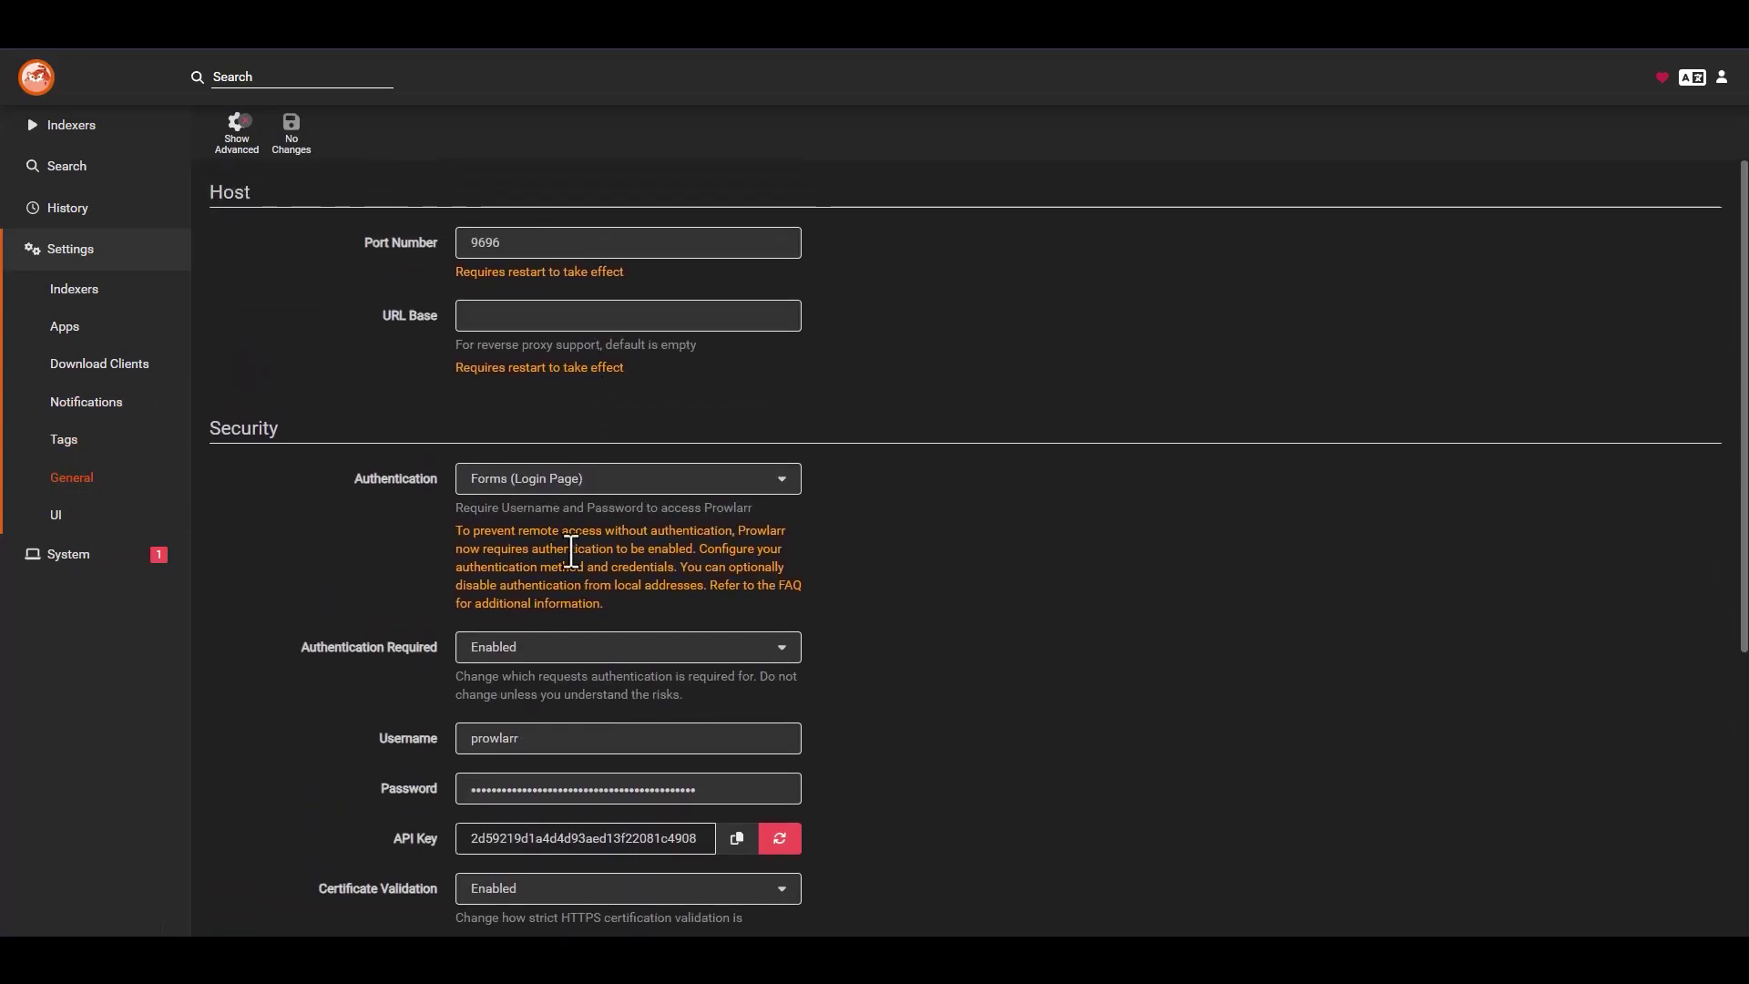
pyautogui.scroll(-2, 569, 578)
pyautogui.scroll(-1, 774, 510)
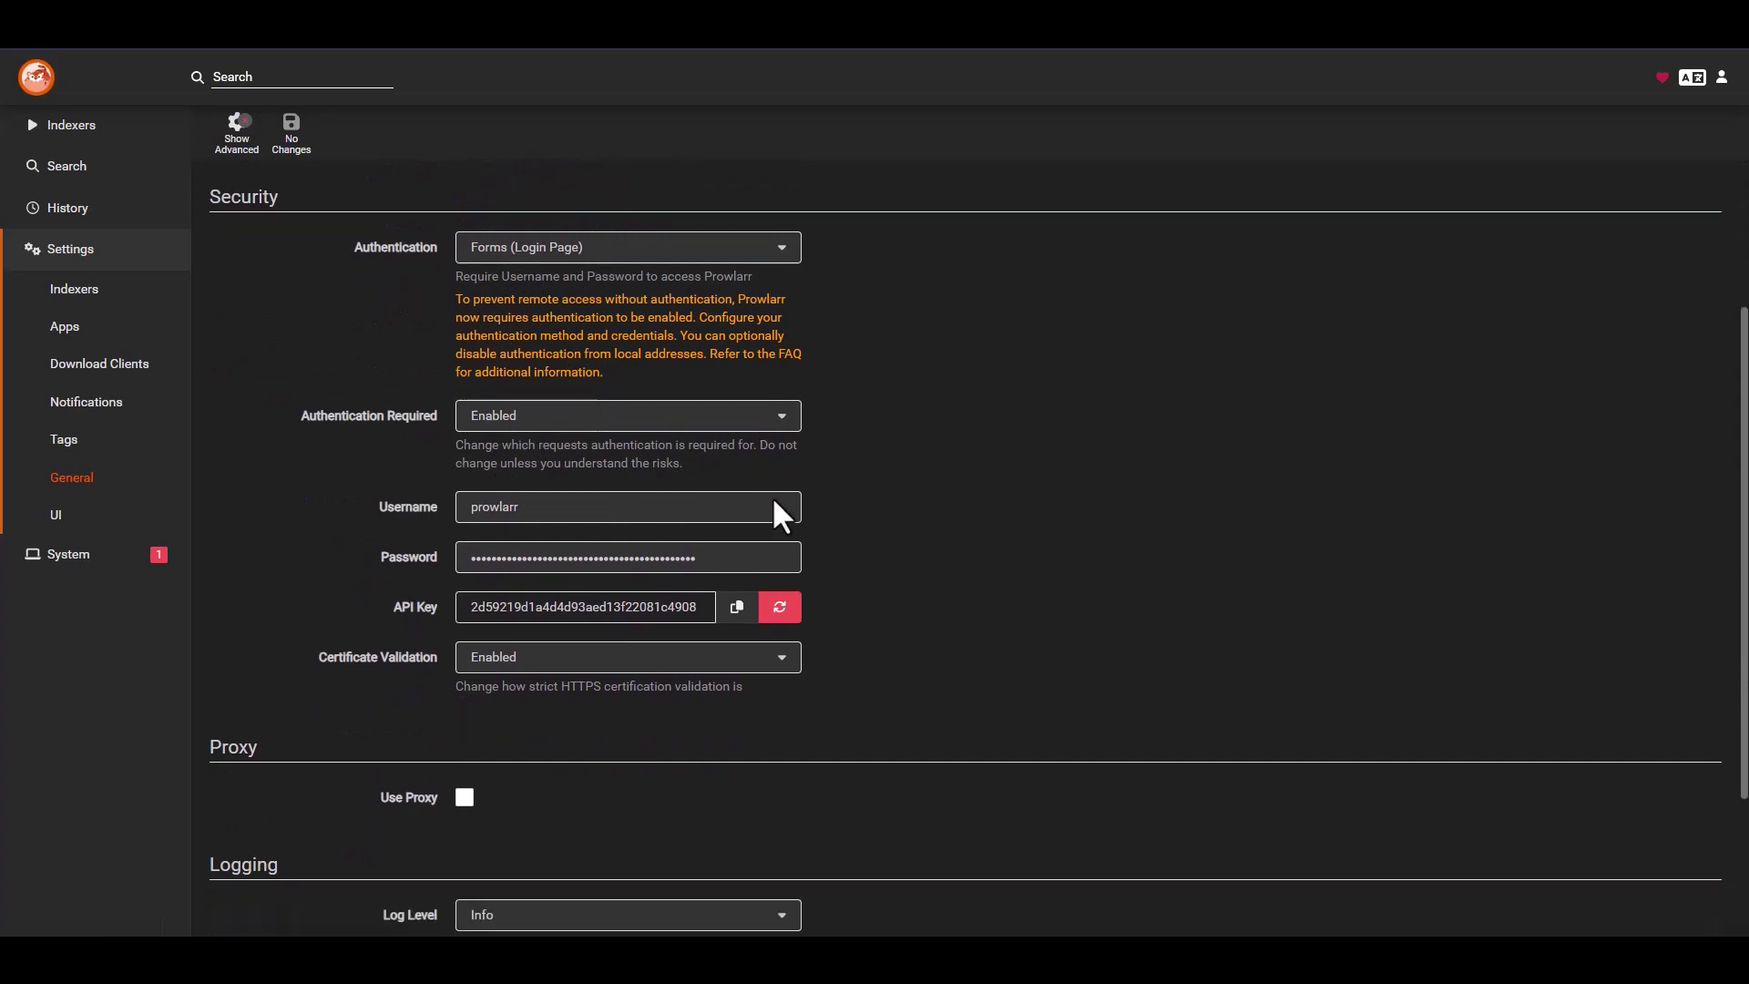
pyautogui.scroll(-2, 779, 512)
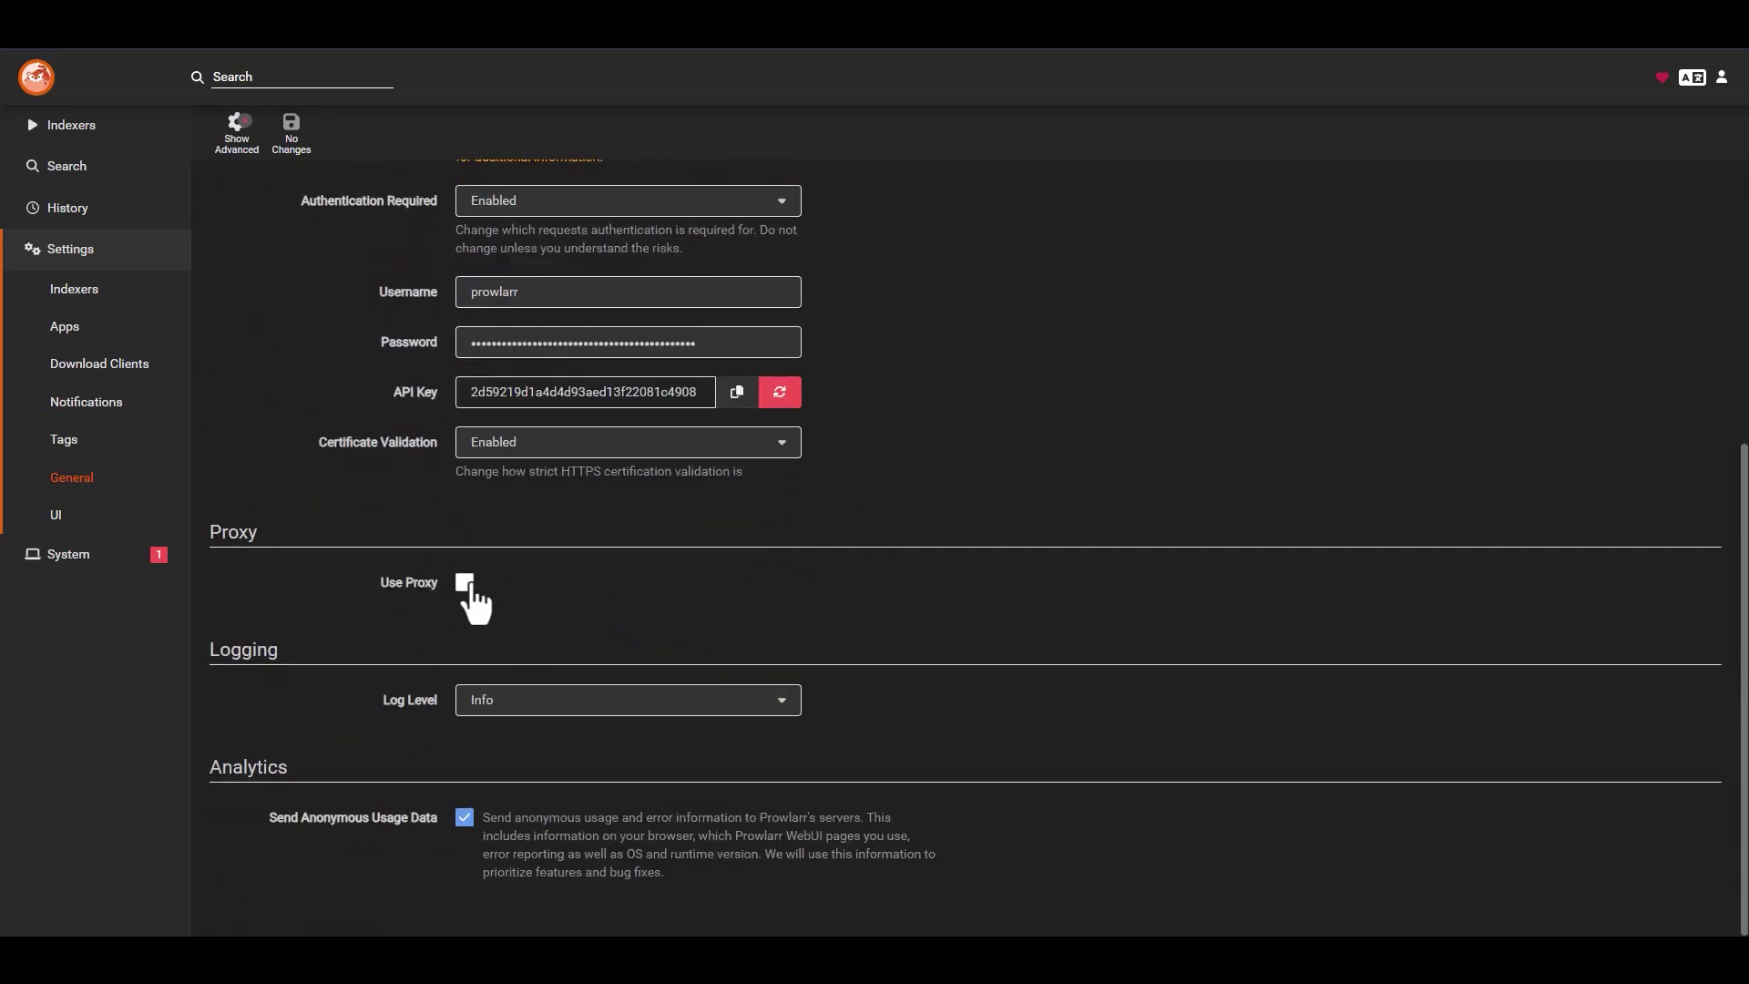
pyautogui.scroll(4, 851, 729)
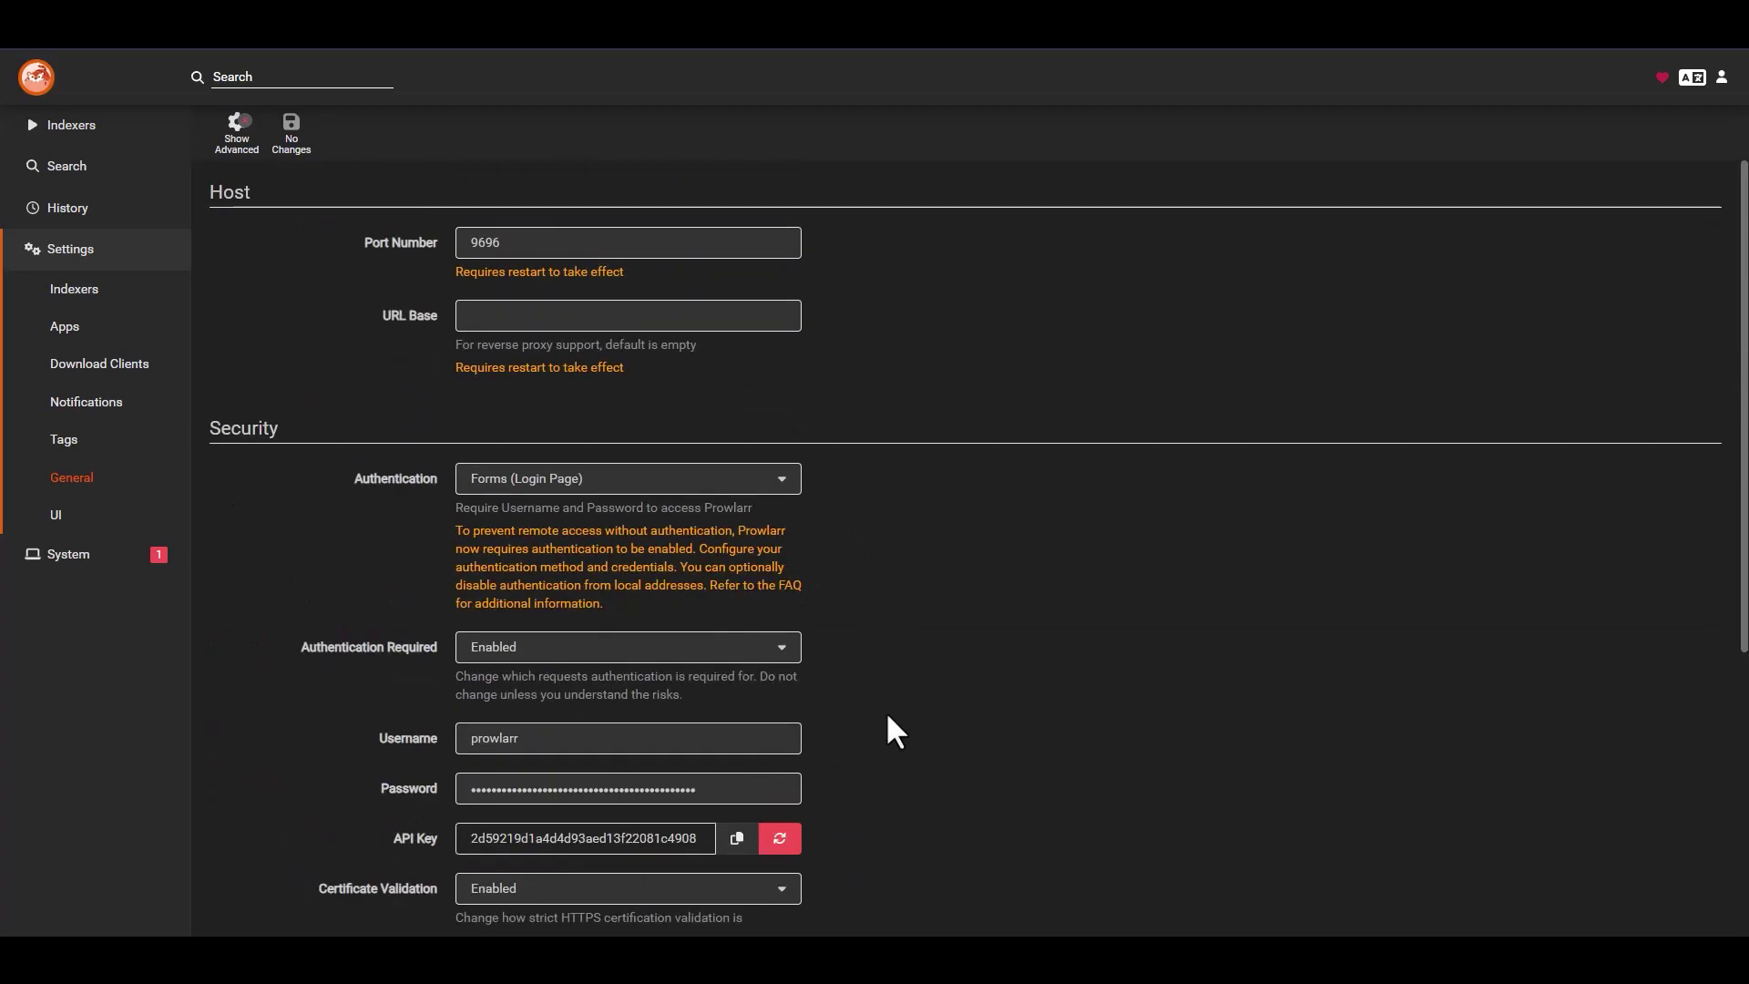
pyautogui.click(57, 515)
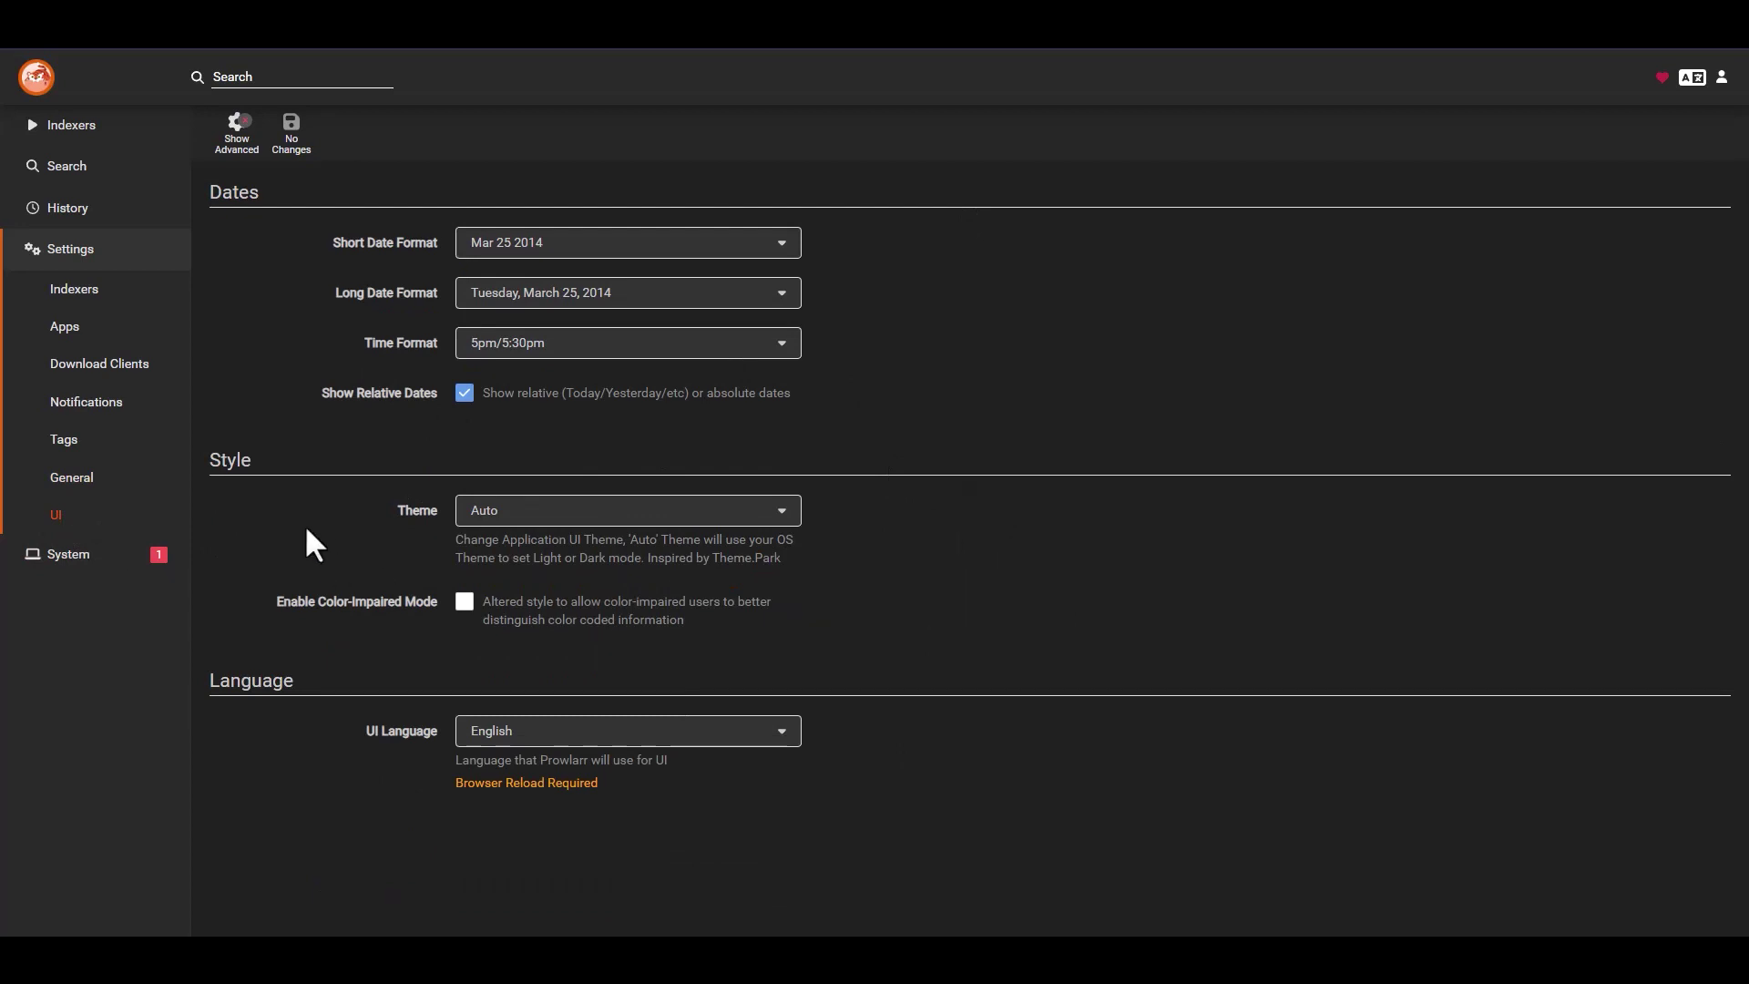
pyautogui.click(84, 257)
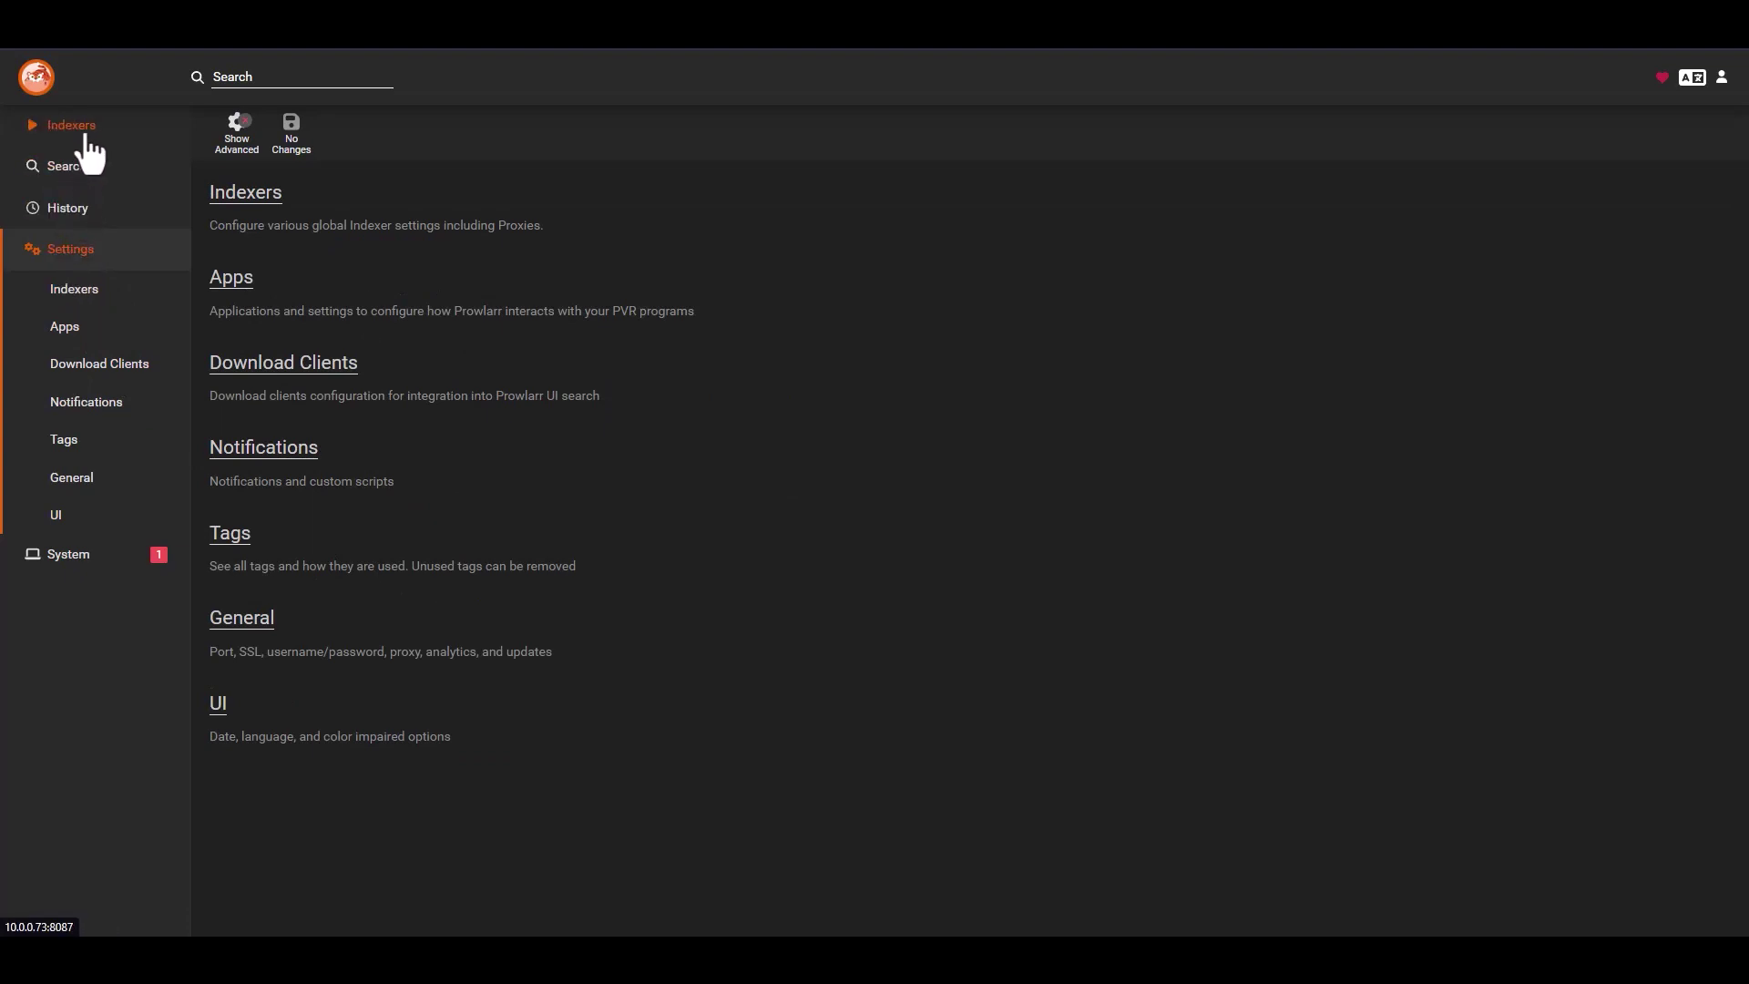
# - Open the empty Indexers page after checking Sonarr's indexer settings
pyautogui.click(84, 210)
pyautogui.click(84, 129)
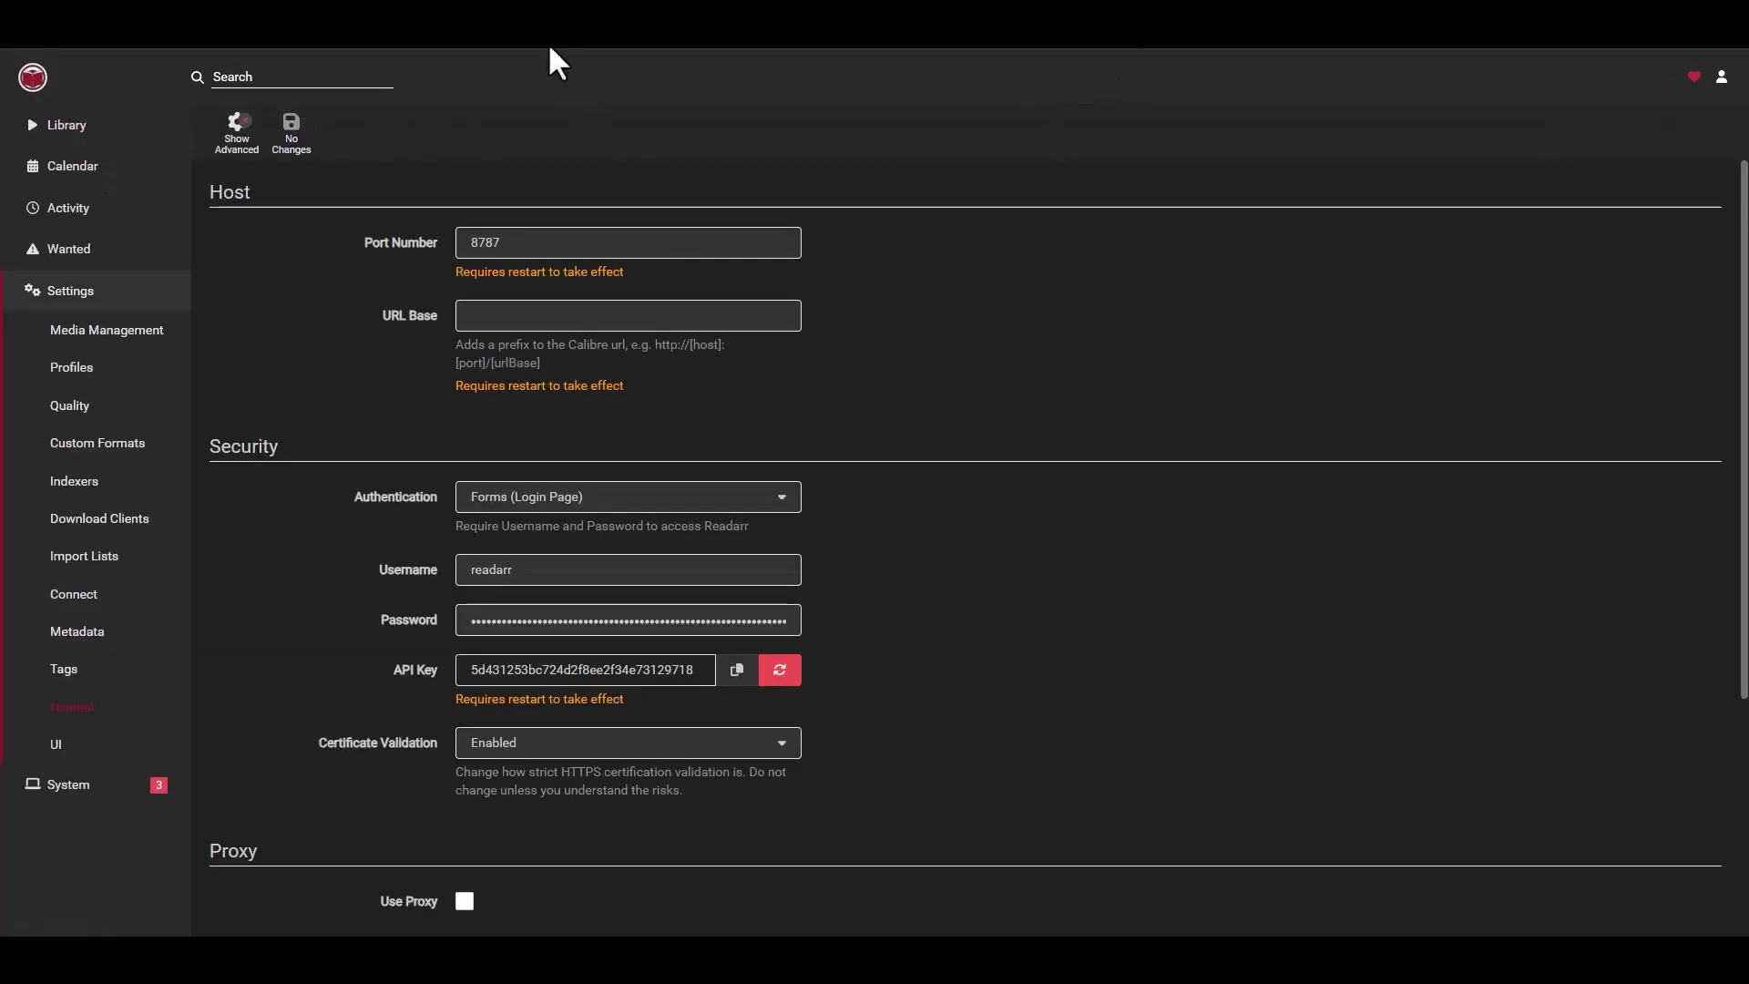
pyautogui.click(599, 109)
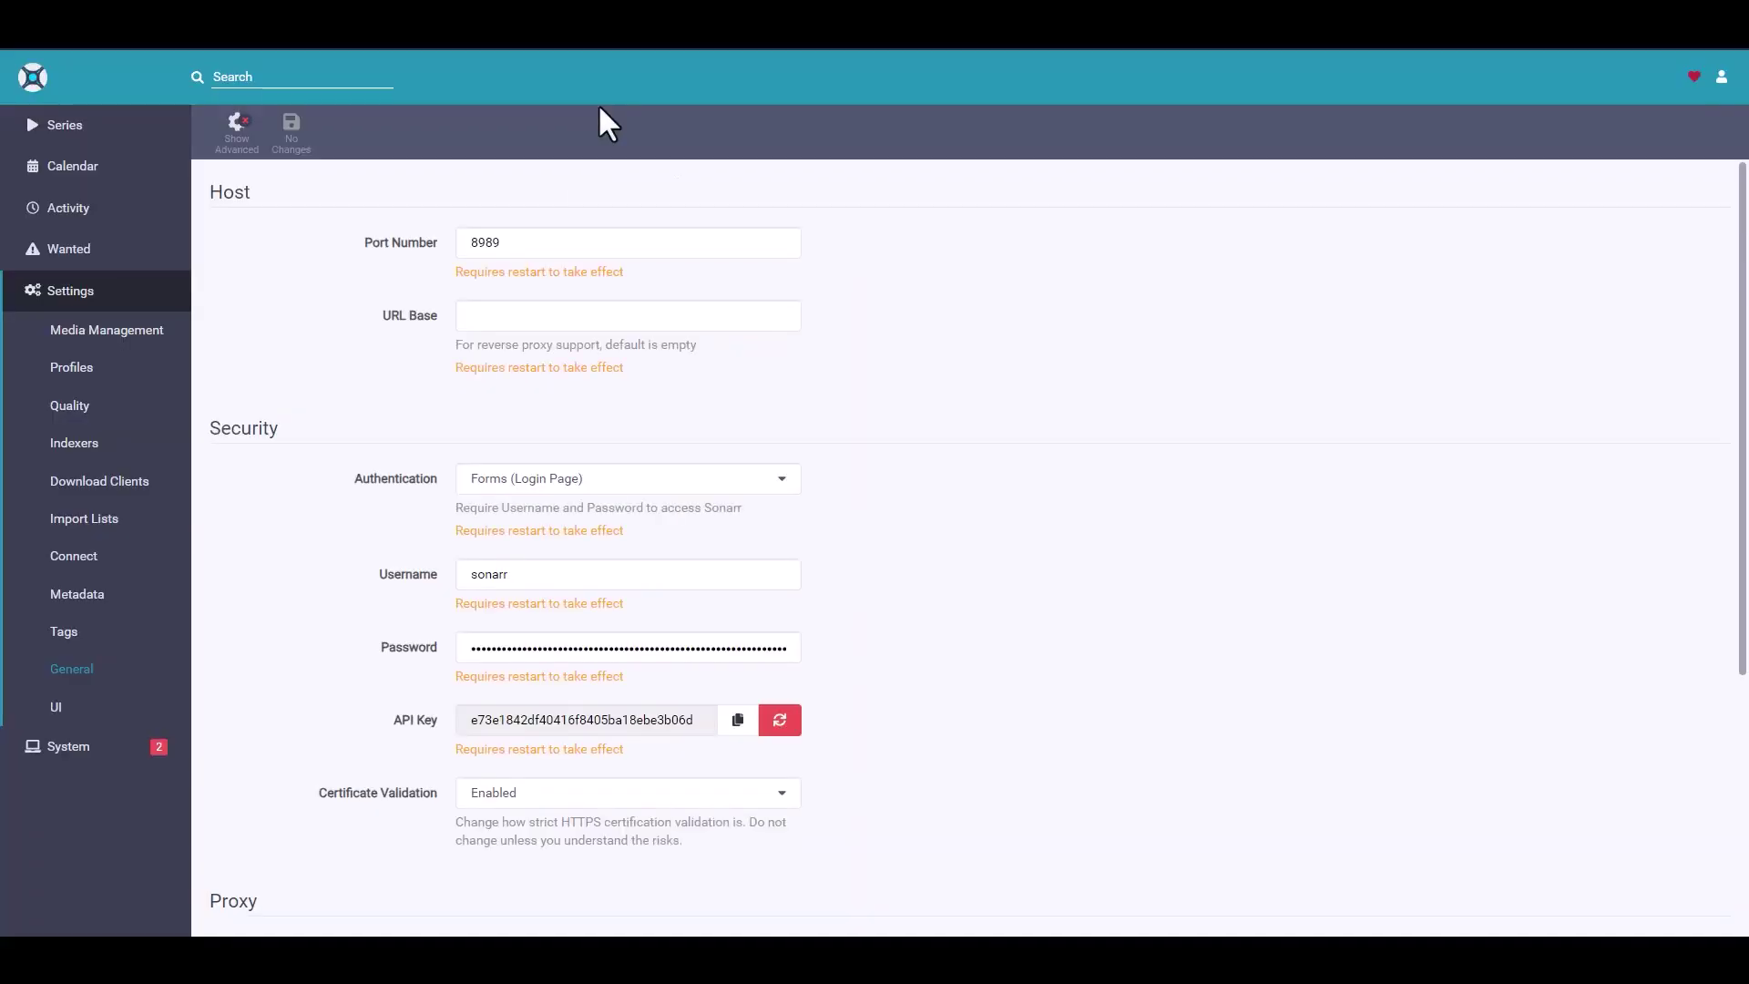
pyautogui.click(54, 444)
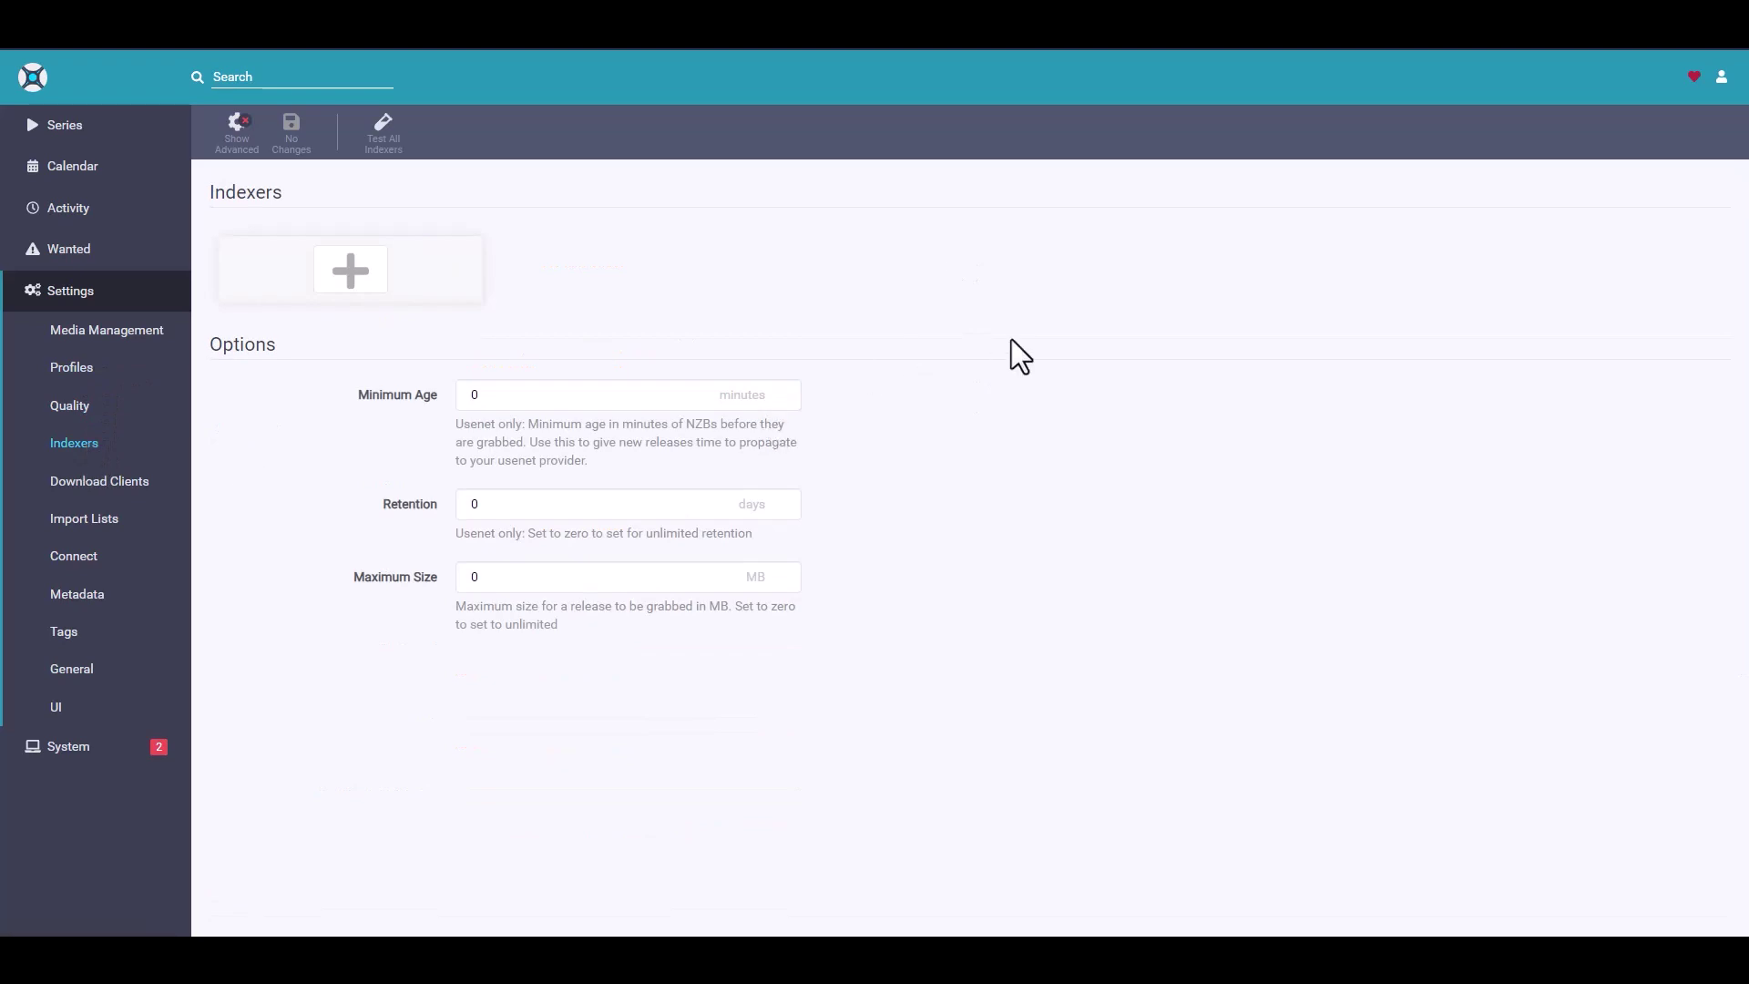
pyautogui.hotkey('ctrl', 'Tab')
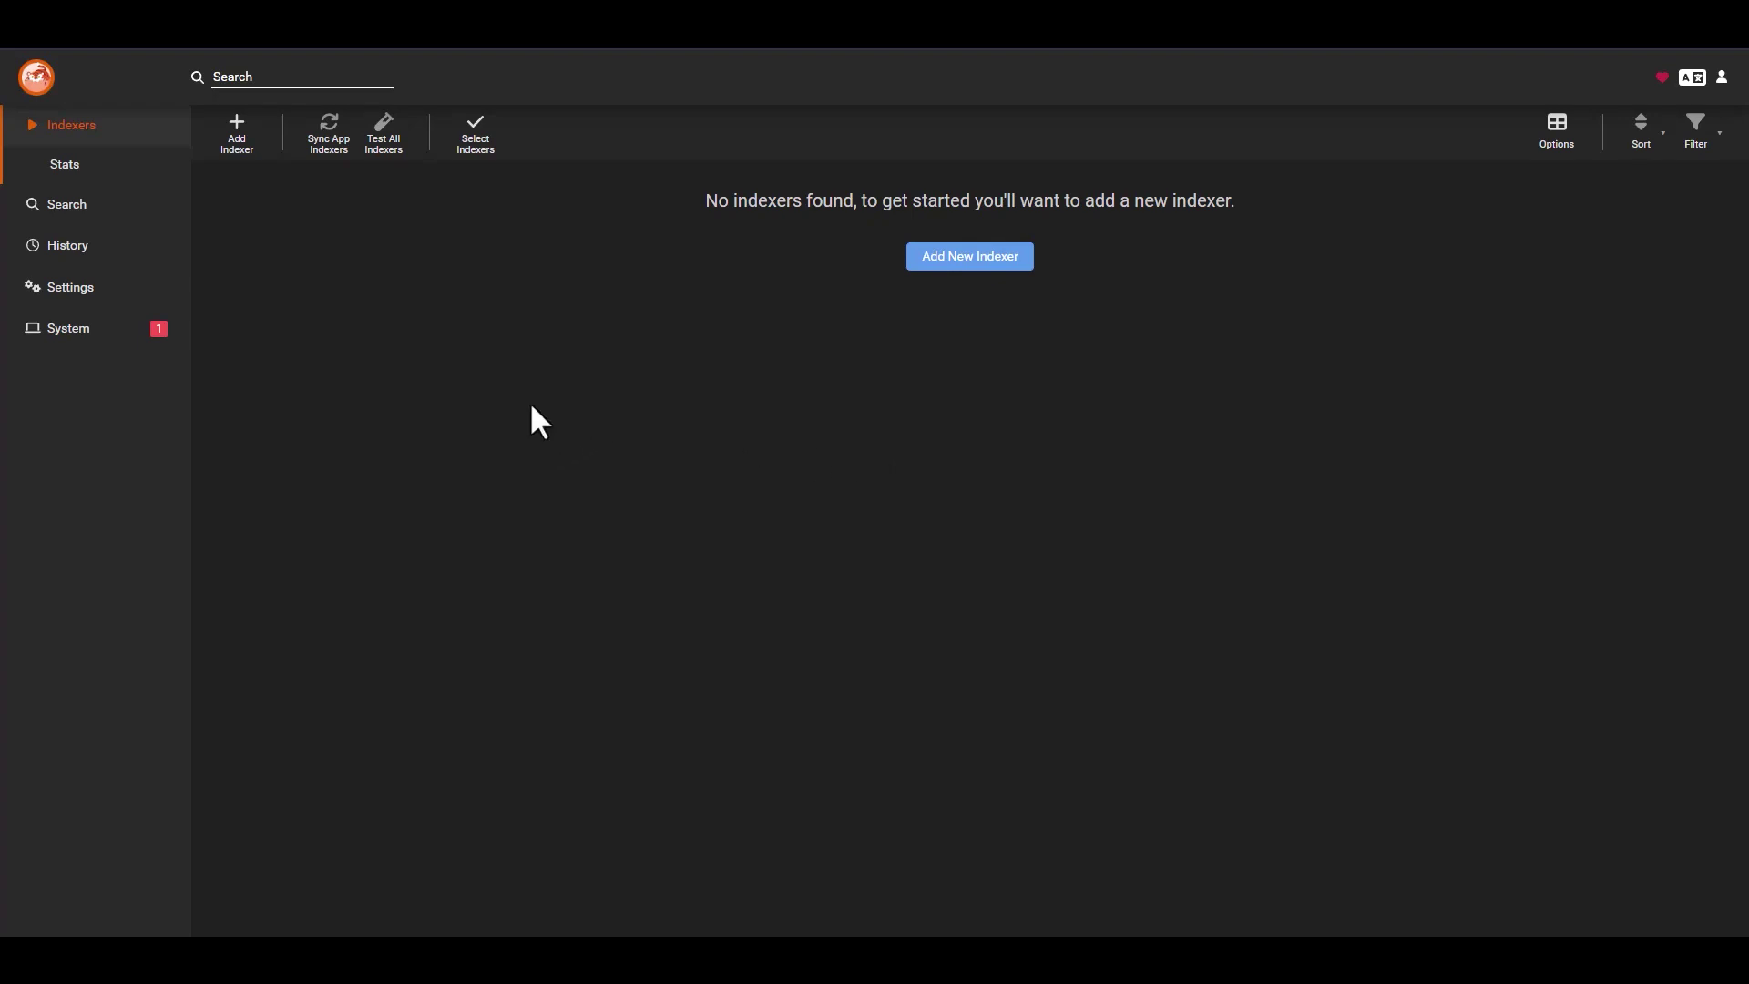
# - In the Add Indexer dialog, filter to Public privacy and en-US language
pyautogui.click(240, 145)
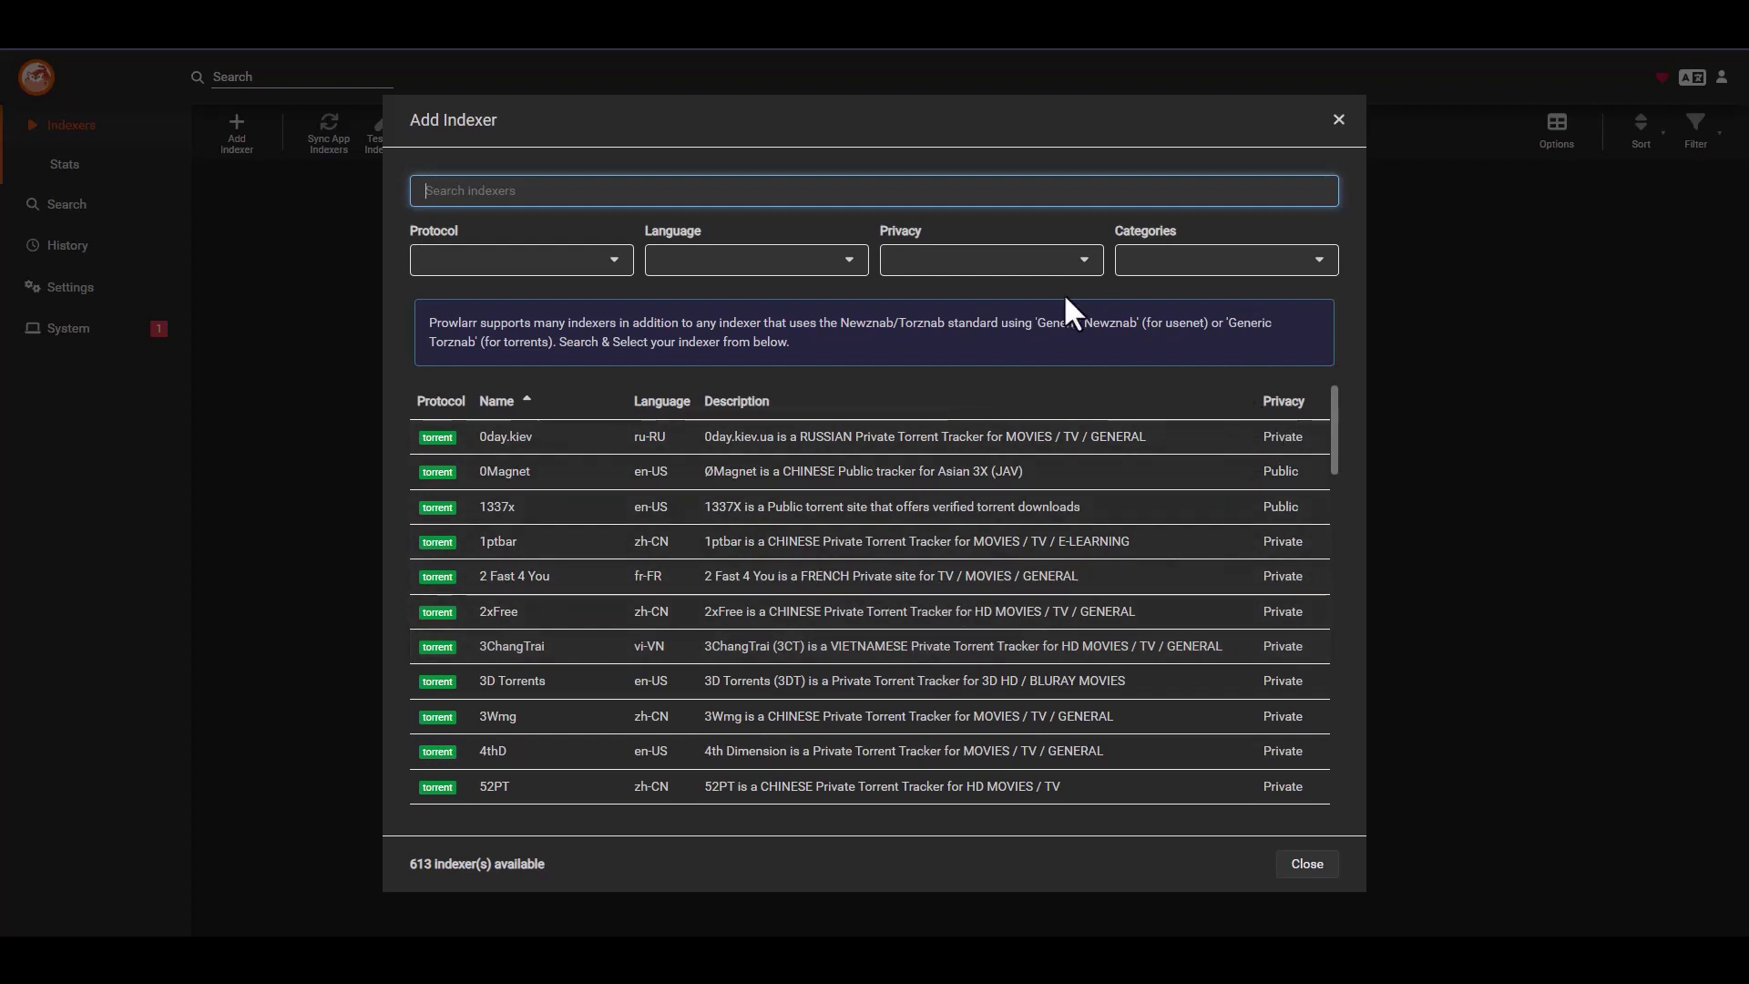
pyautogui.click(1084, 262)
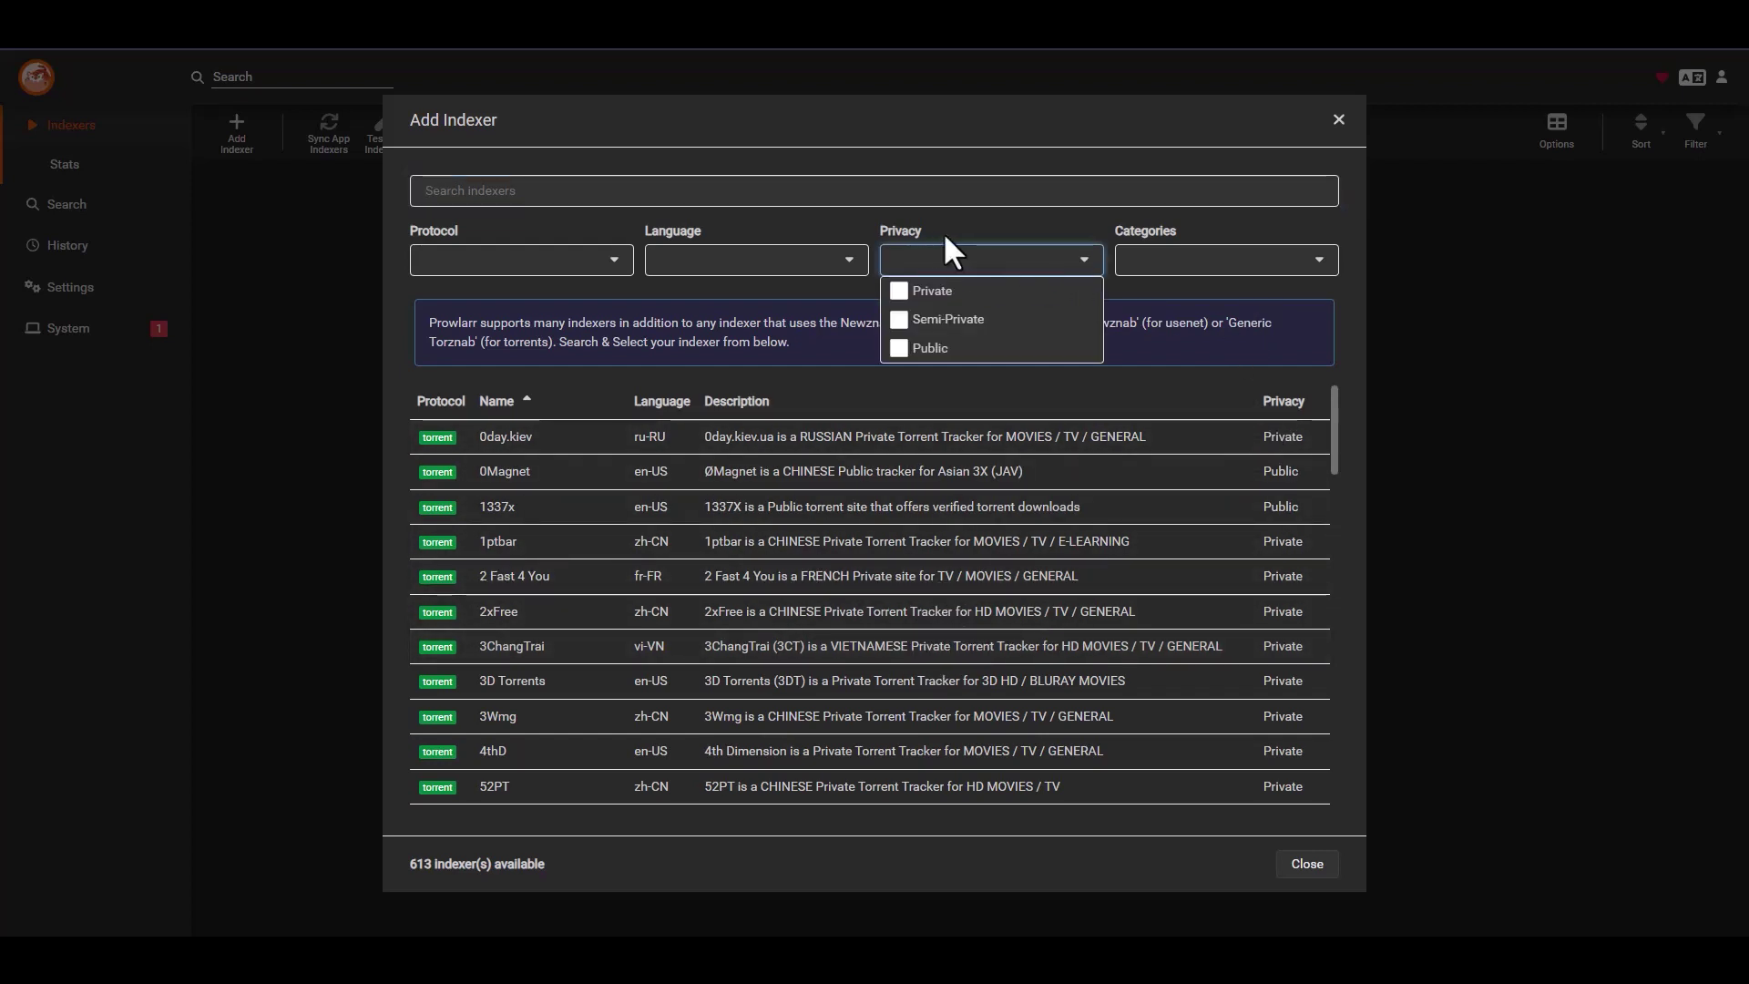
pyautogui.click(900, 350)
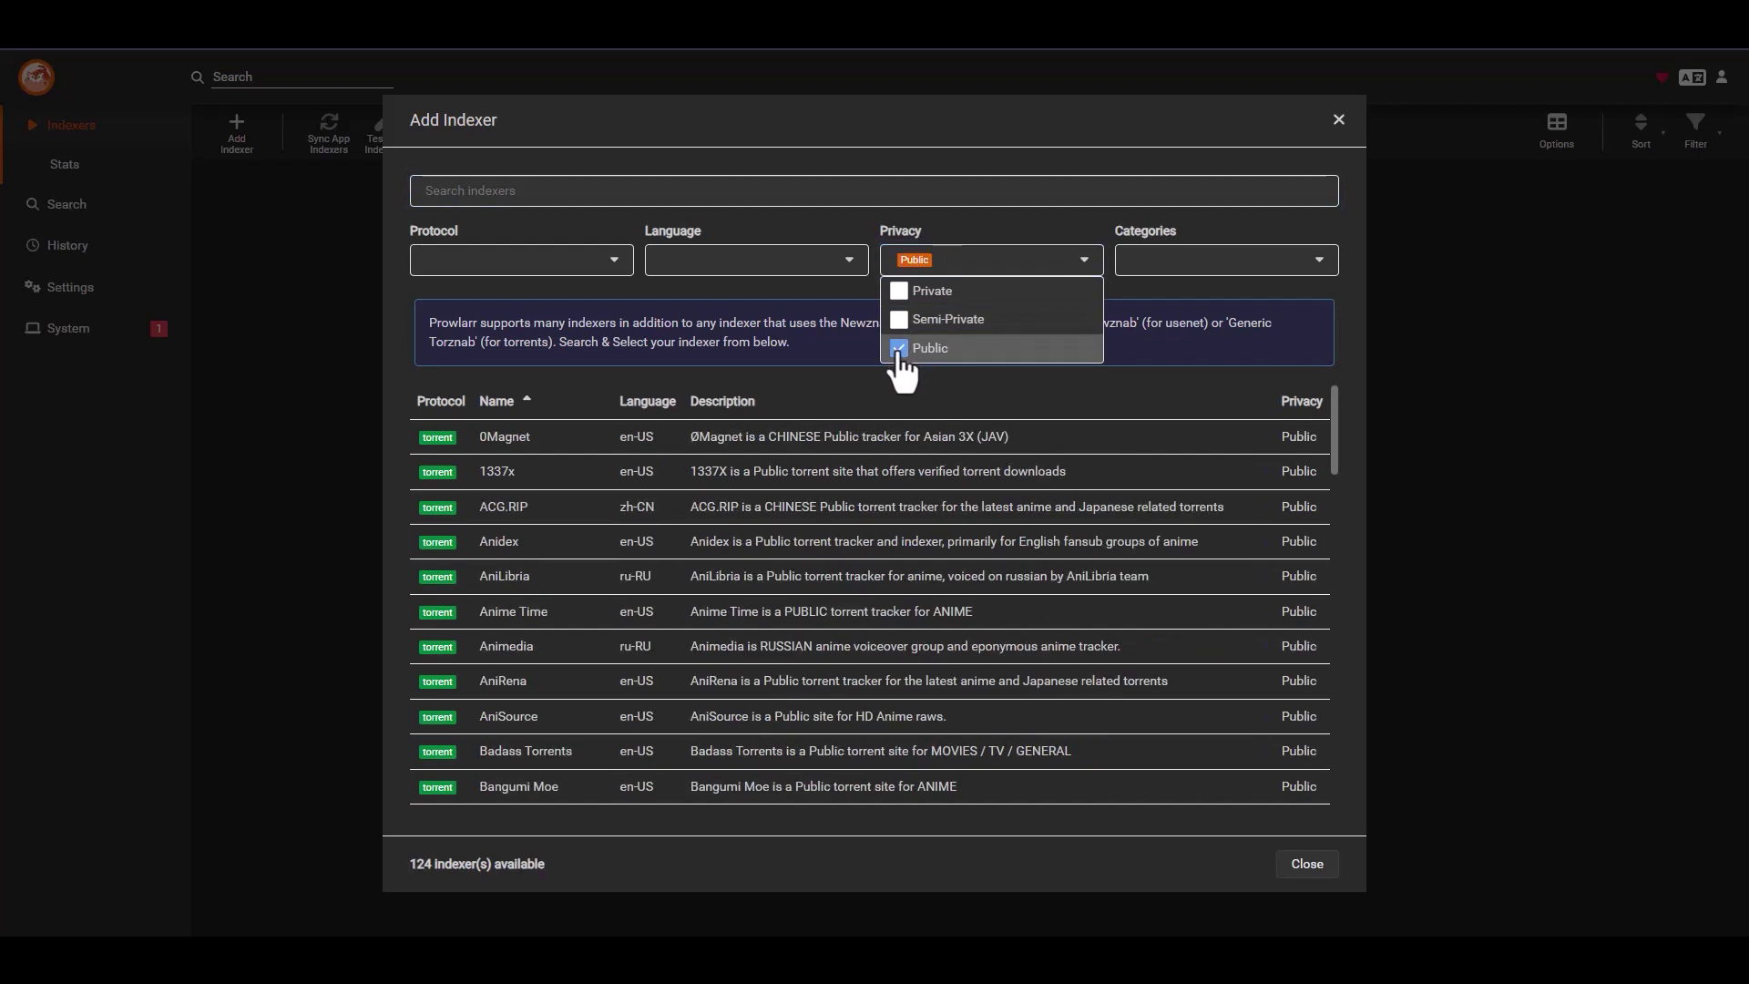
pyautogui.click(1080, 266)
pyautogui.click(846, 263)
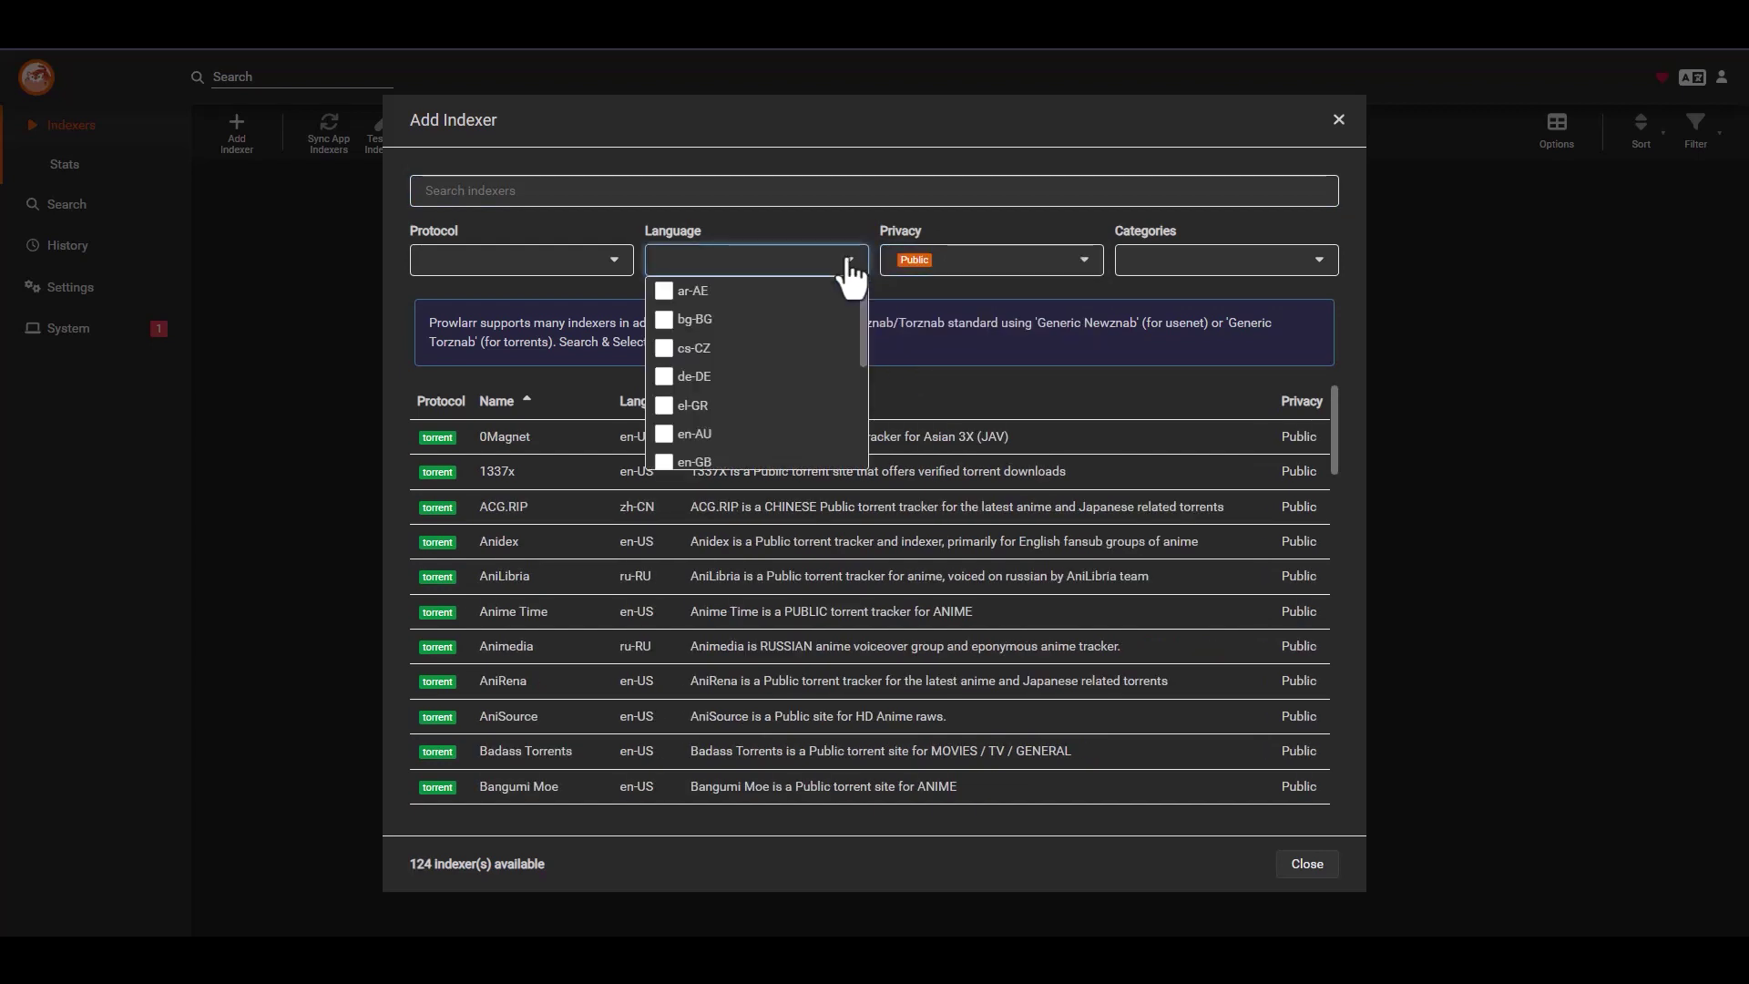
pyautogui.scroll(-1, 768, 405)
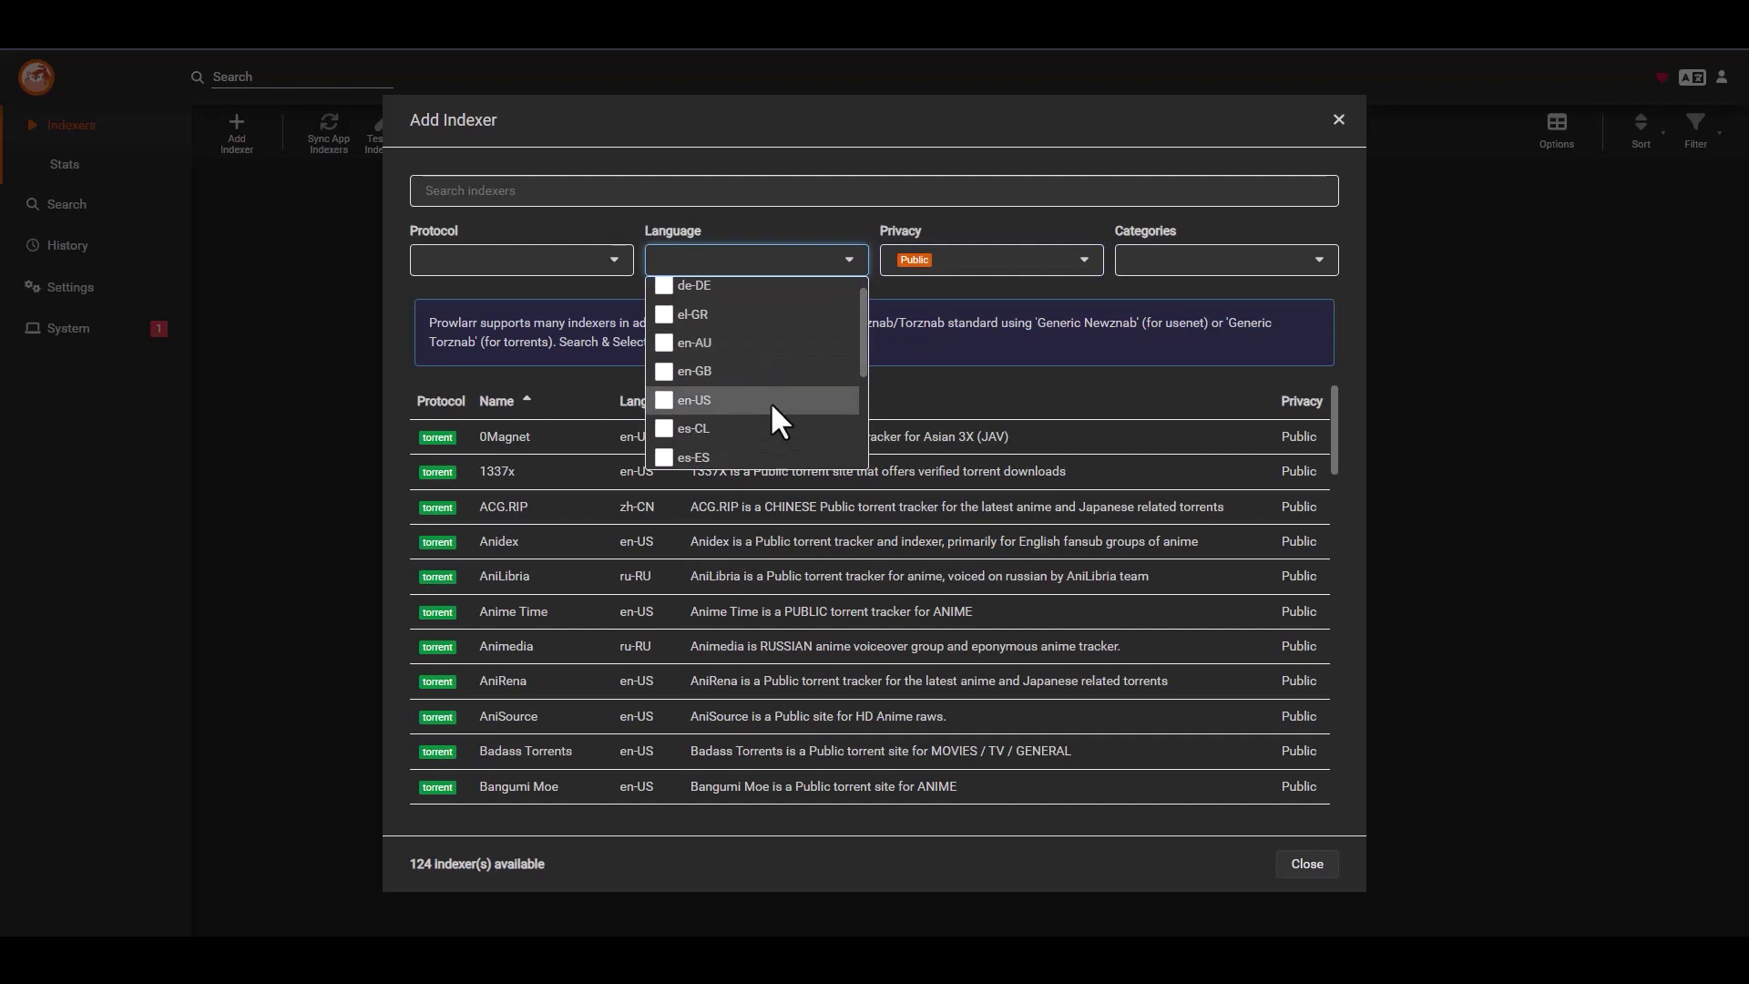
pyautogui.click(668, 403)
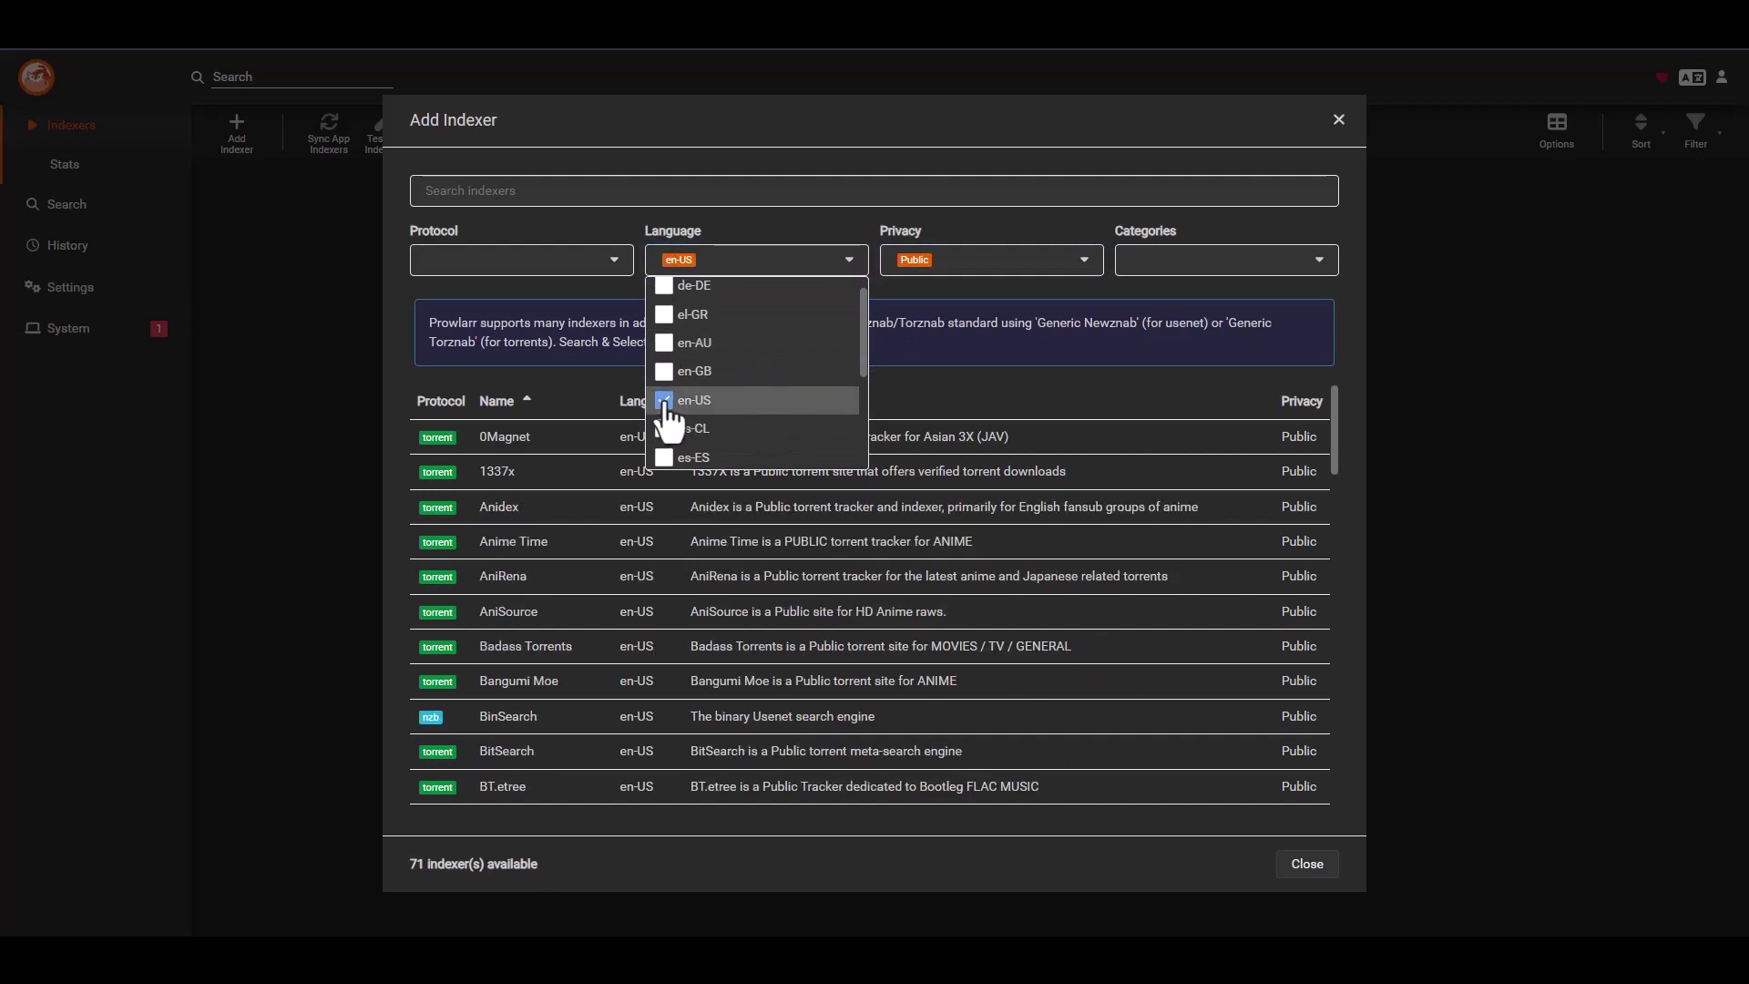
pyautogui.click(822, 119)
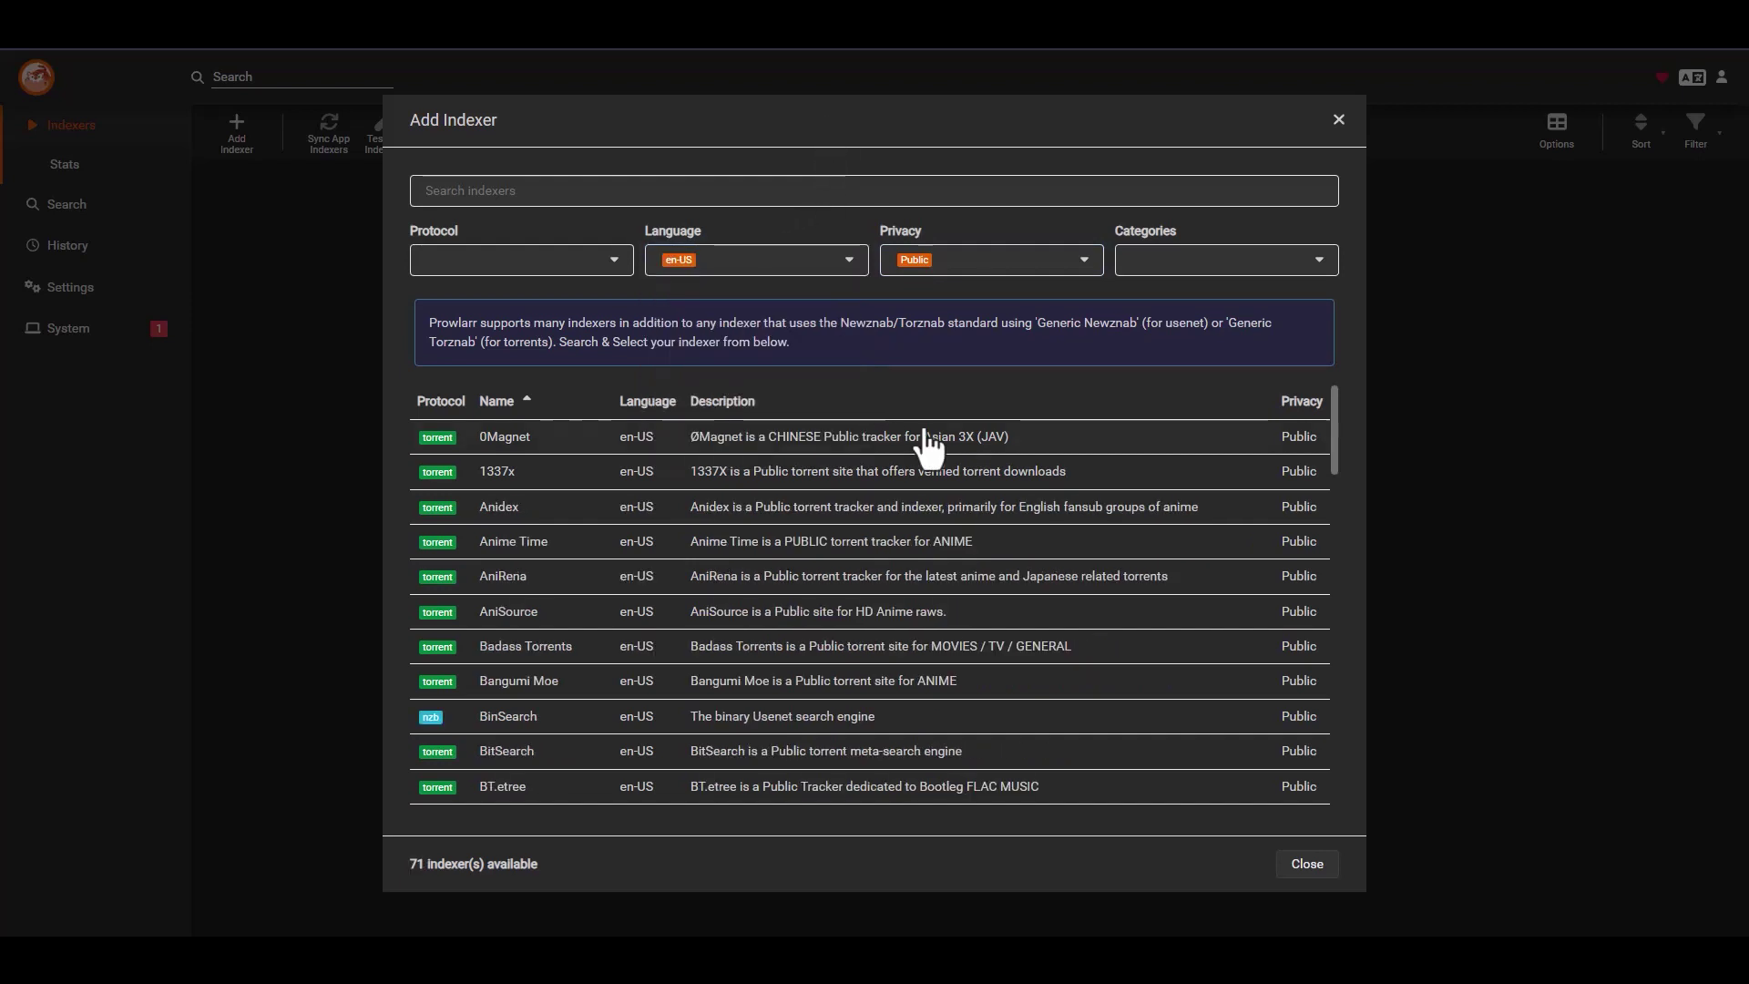
# - Filter the protocol to nzb, leaving only BinSearch, and open it
pyautogui.scroll(-3, 1001, 529)
pyautogui.scroll(2, 929, 583)
pyautogui.scroll(1, 929, 583)
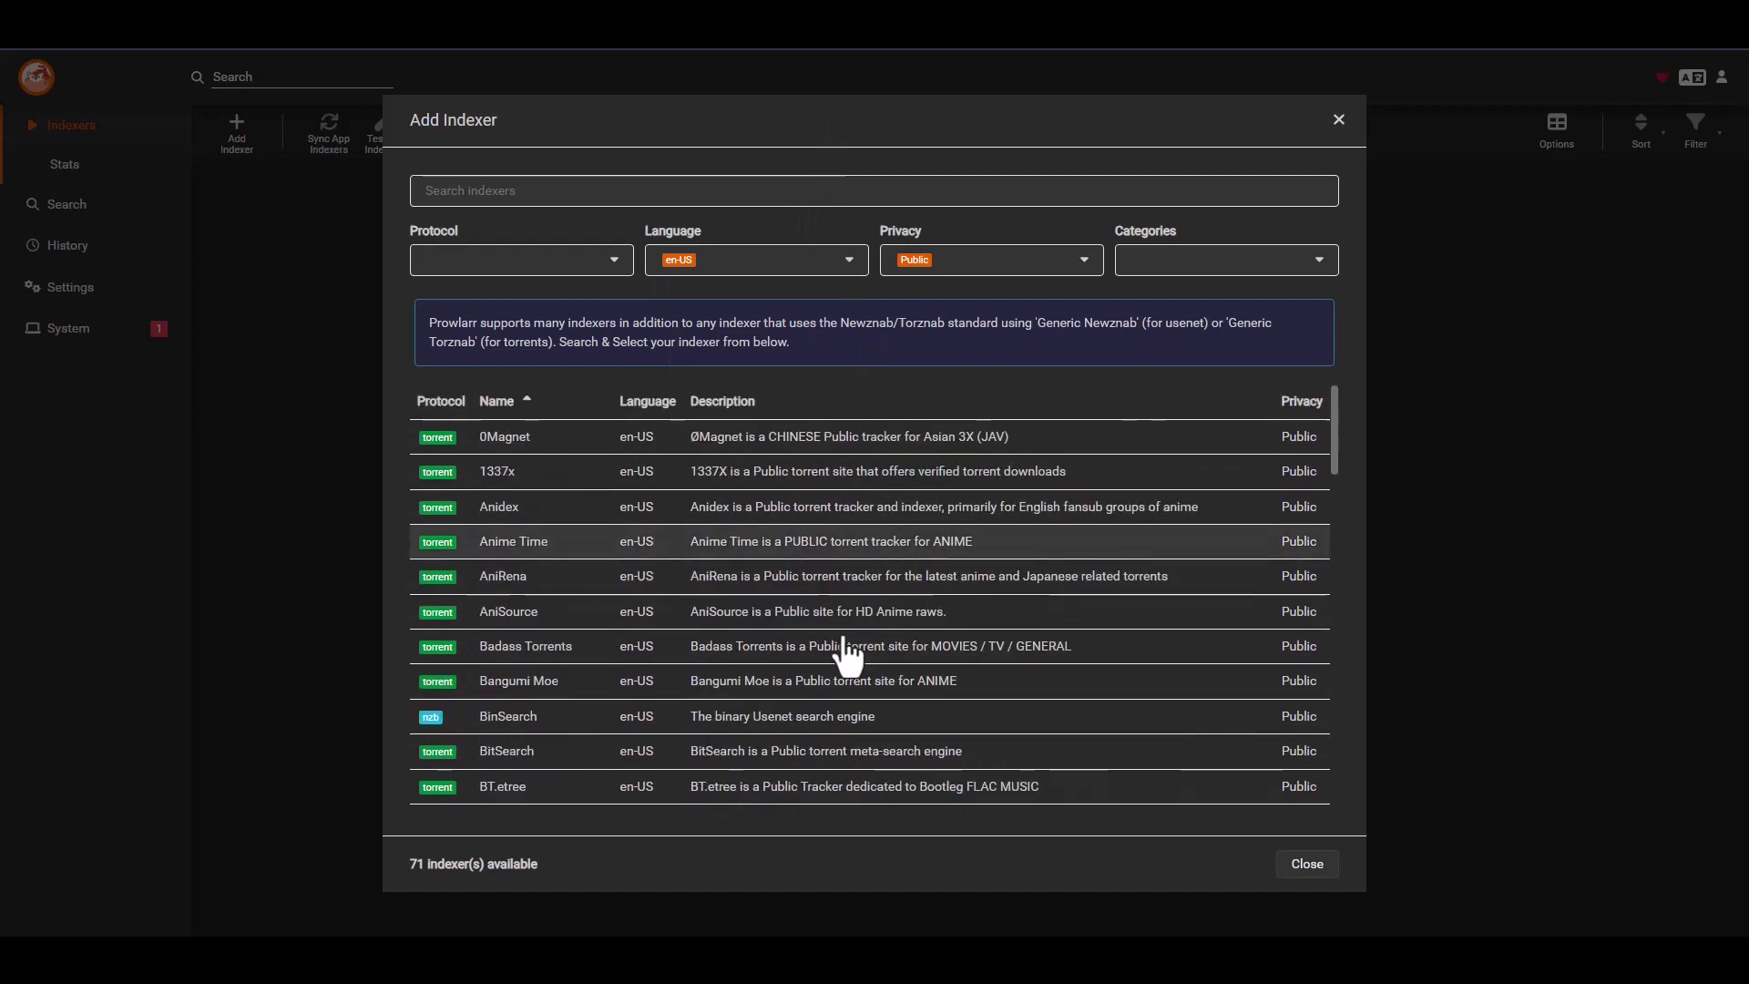
pyautogui.scroll(-7, 847, 619)
pyautogui.scroll(-8, 865, 620)
pyautogui.scroll(16, 865, 619)
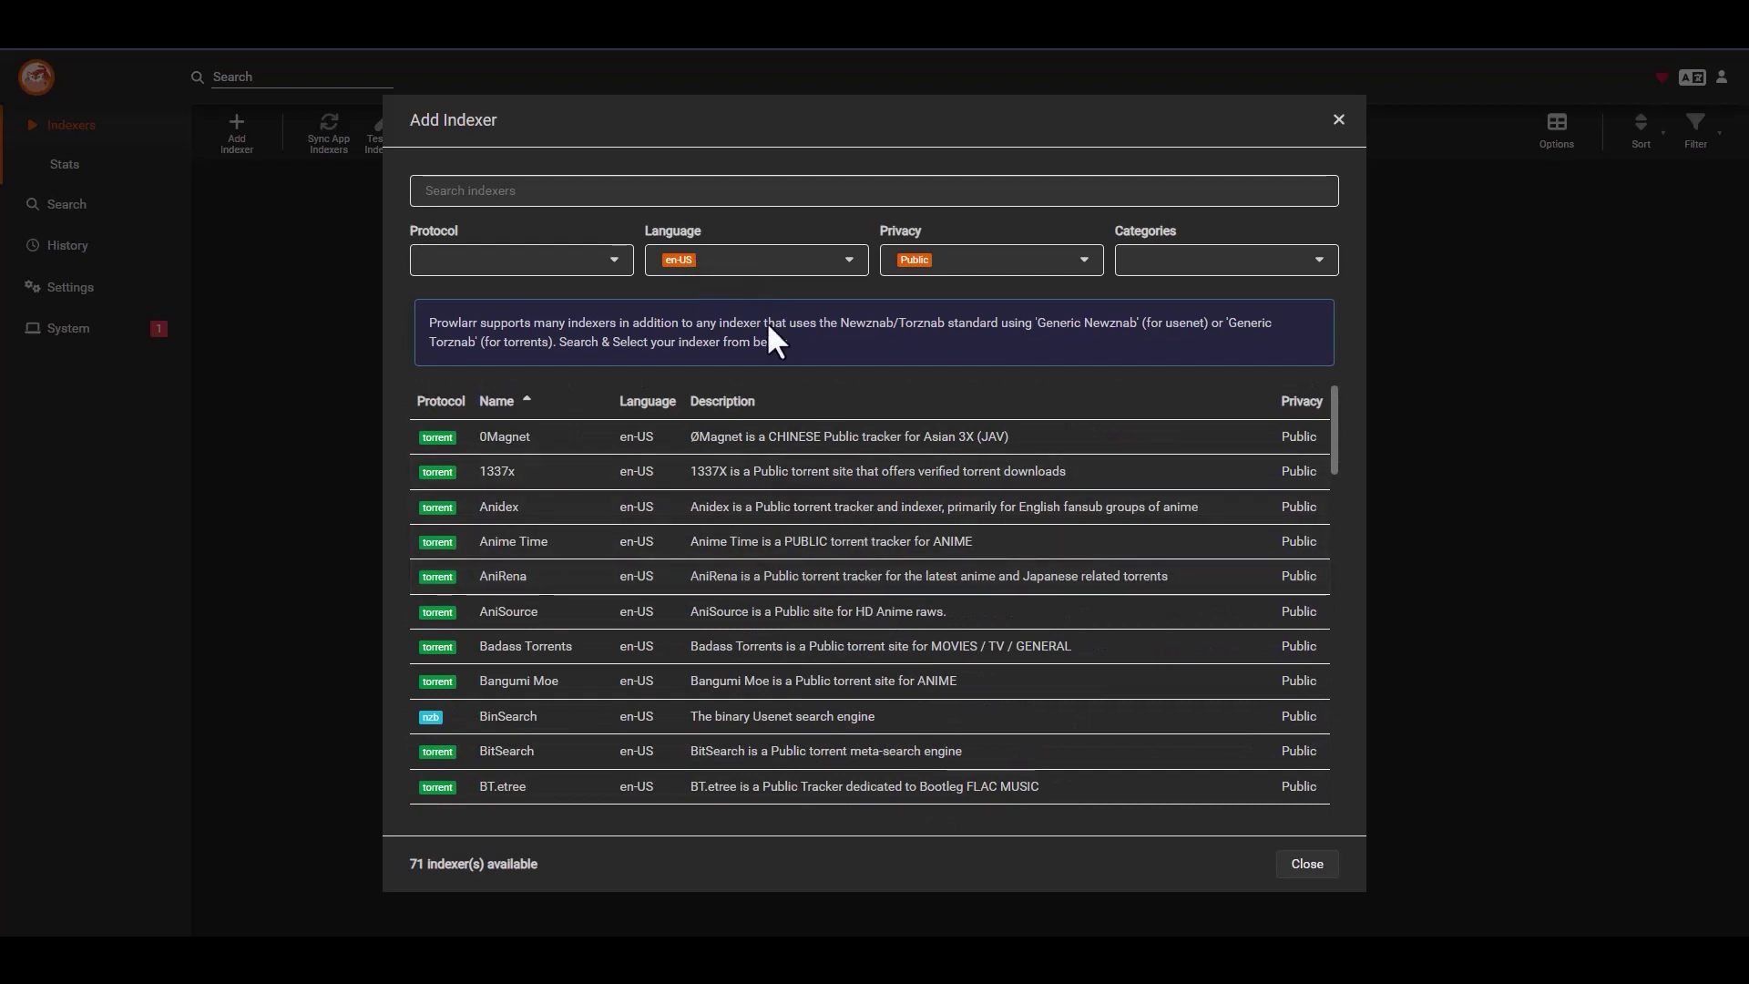
pyautogui.click(622, 266)
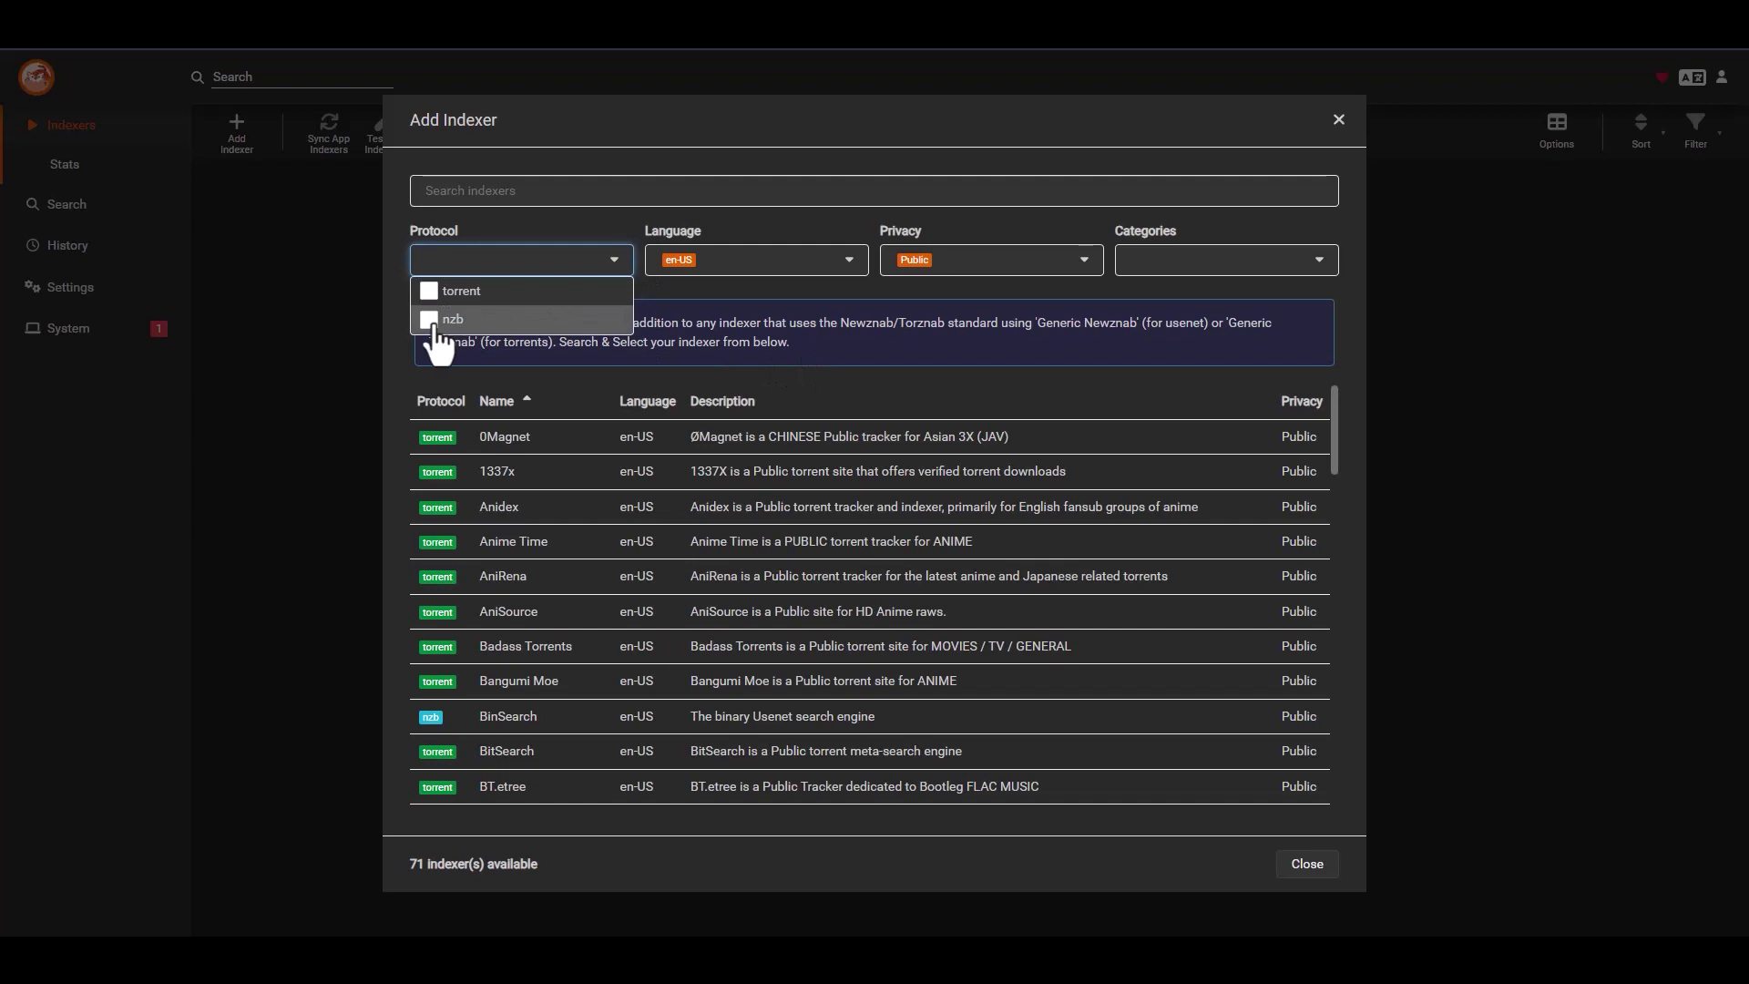
pyautogui.click(429, 320)
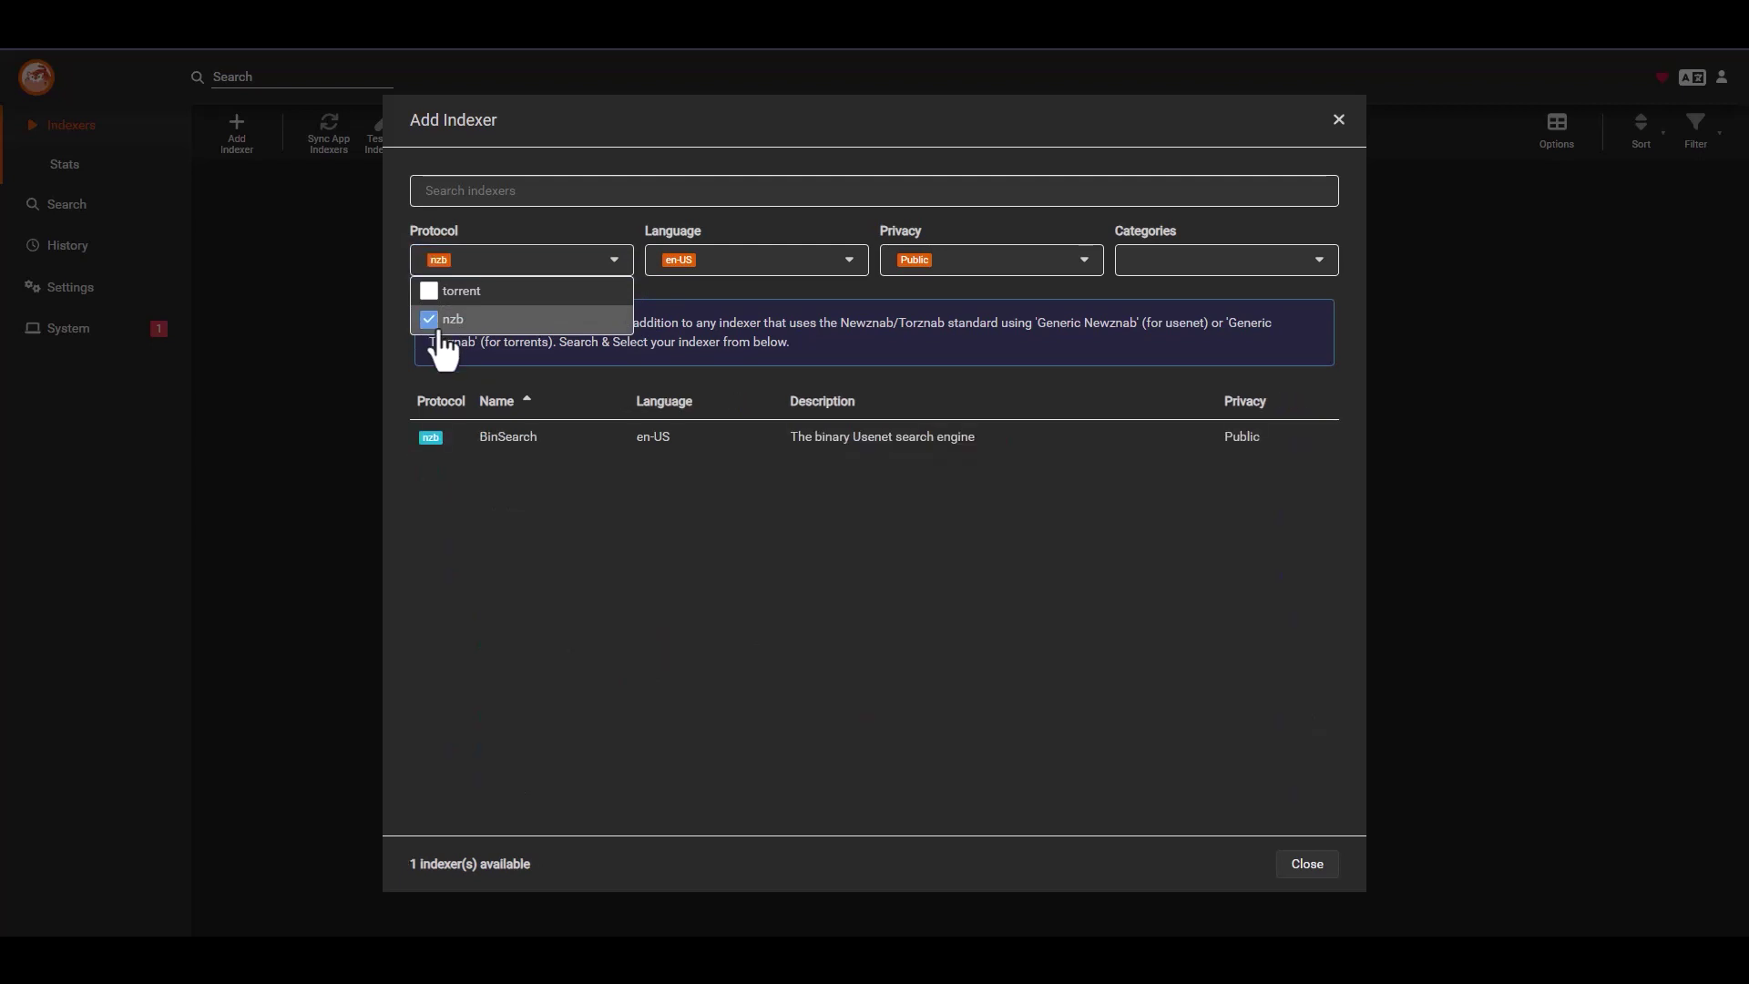
pyautogui.click(818, 591)
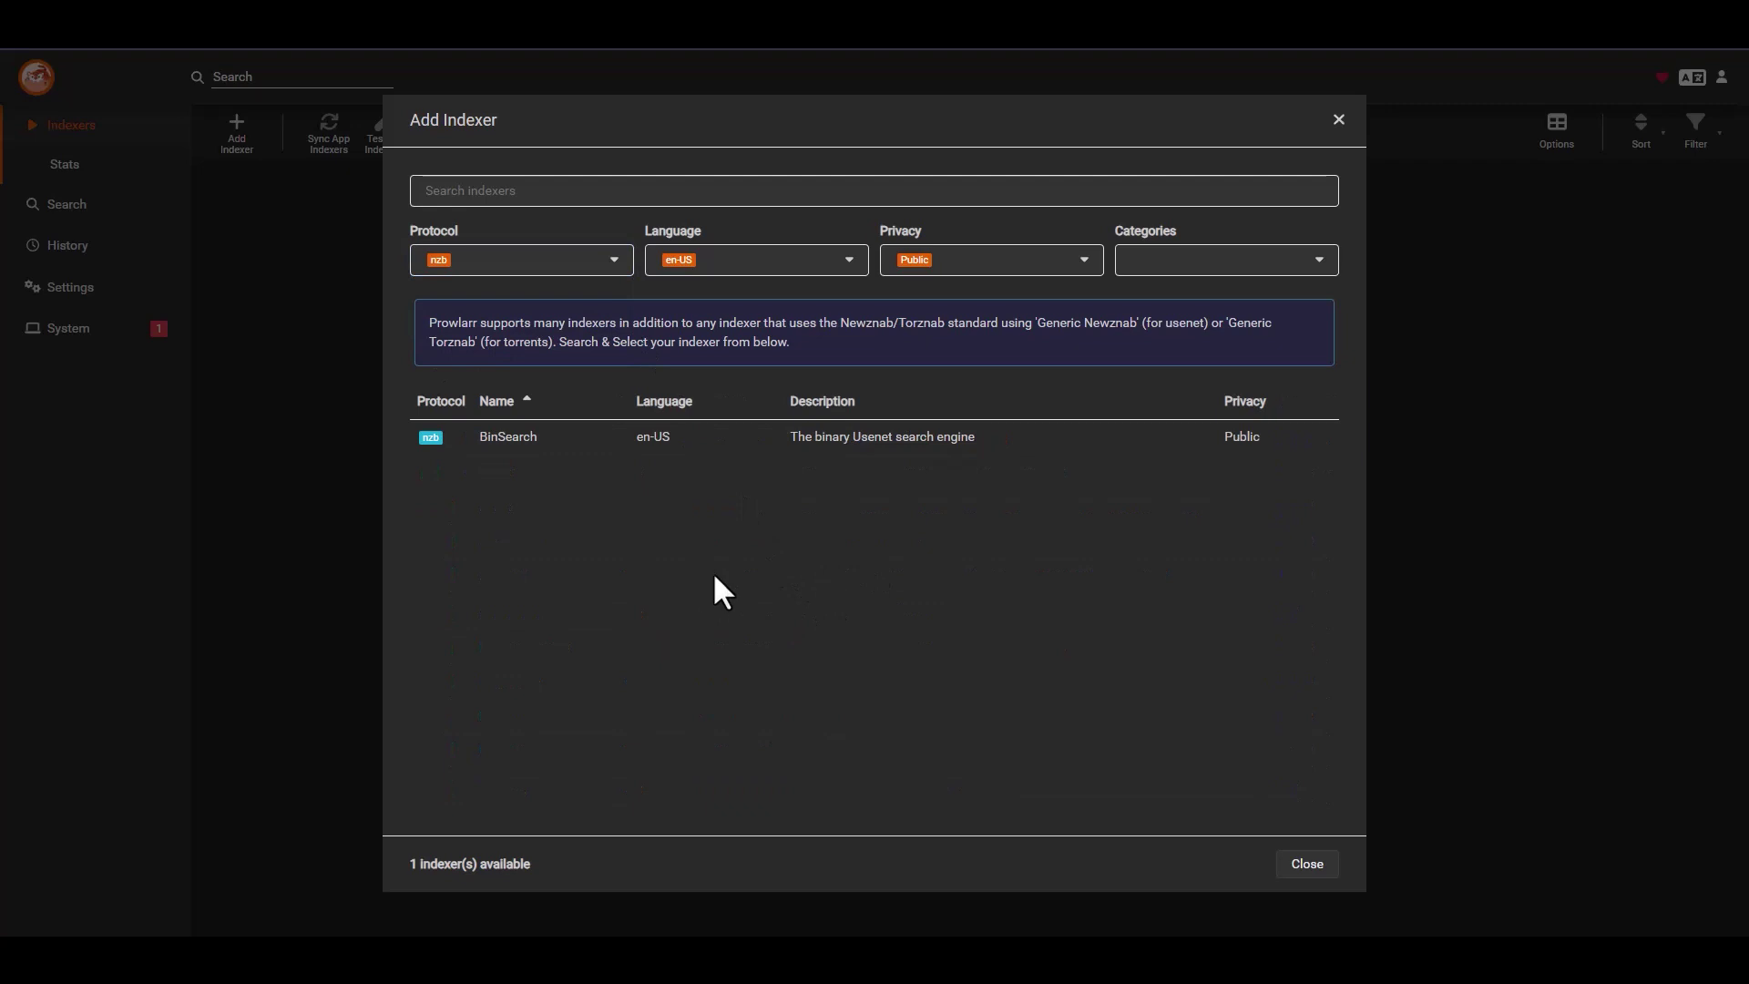
pyautogui.click(509, 447)
# - Enable BinSearch under its default name with the Standard sync profile
pyautogui.doubleClick(929, 280)
pyautogui.click(932, 278)
pyautogui.click(828, 333)
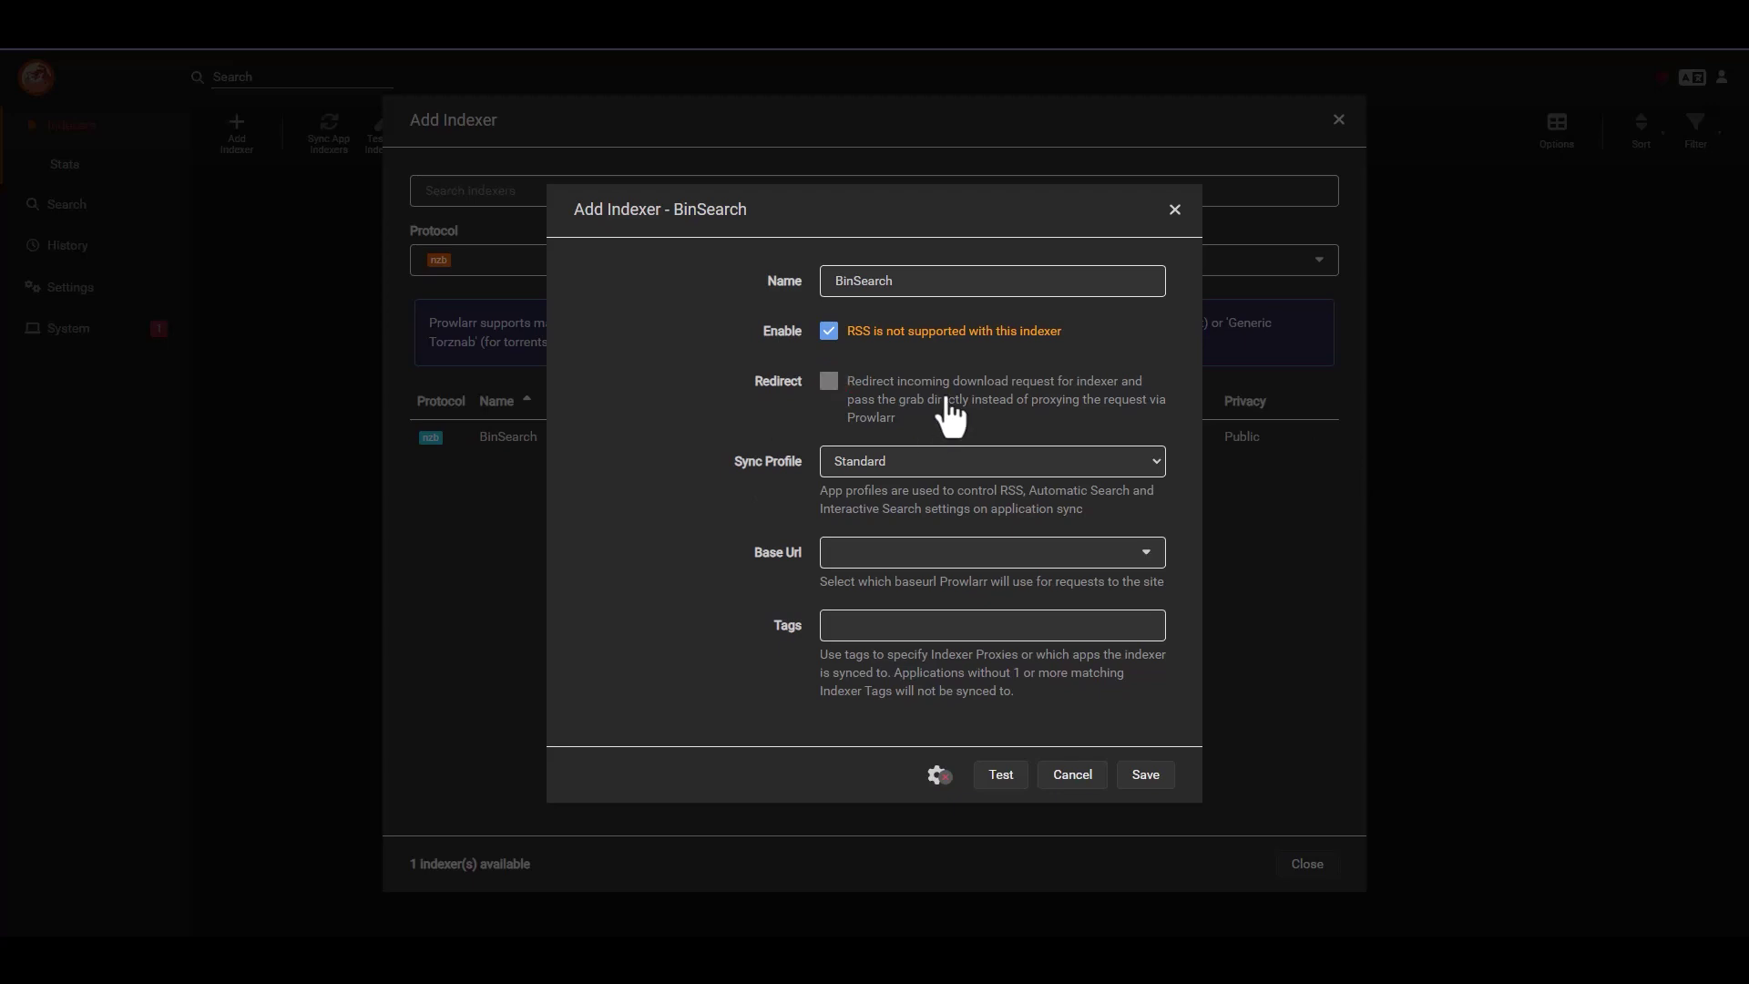
pyautogui.click(962, 468)
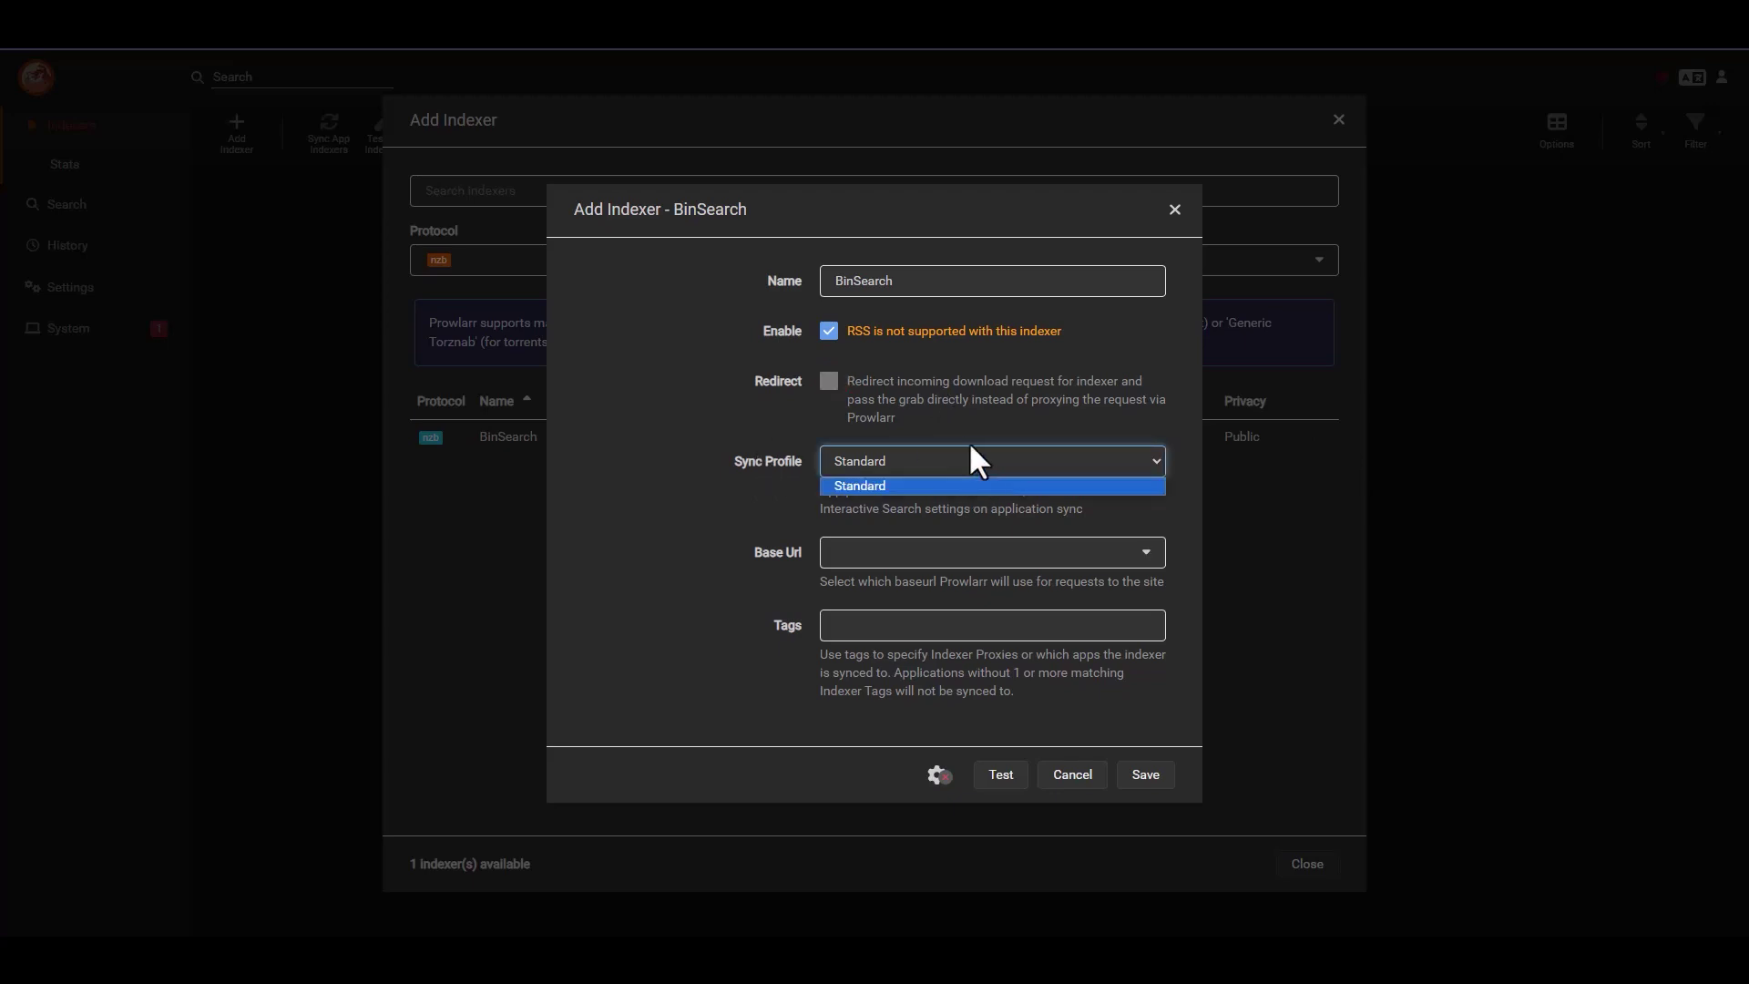
pyautogui.click(970, 455)
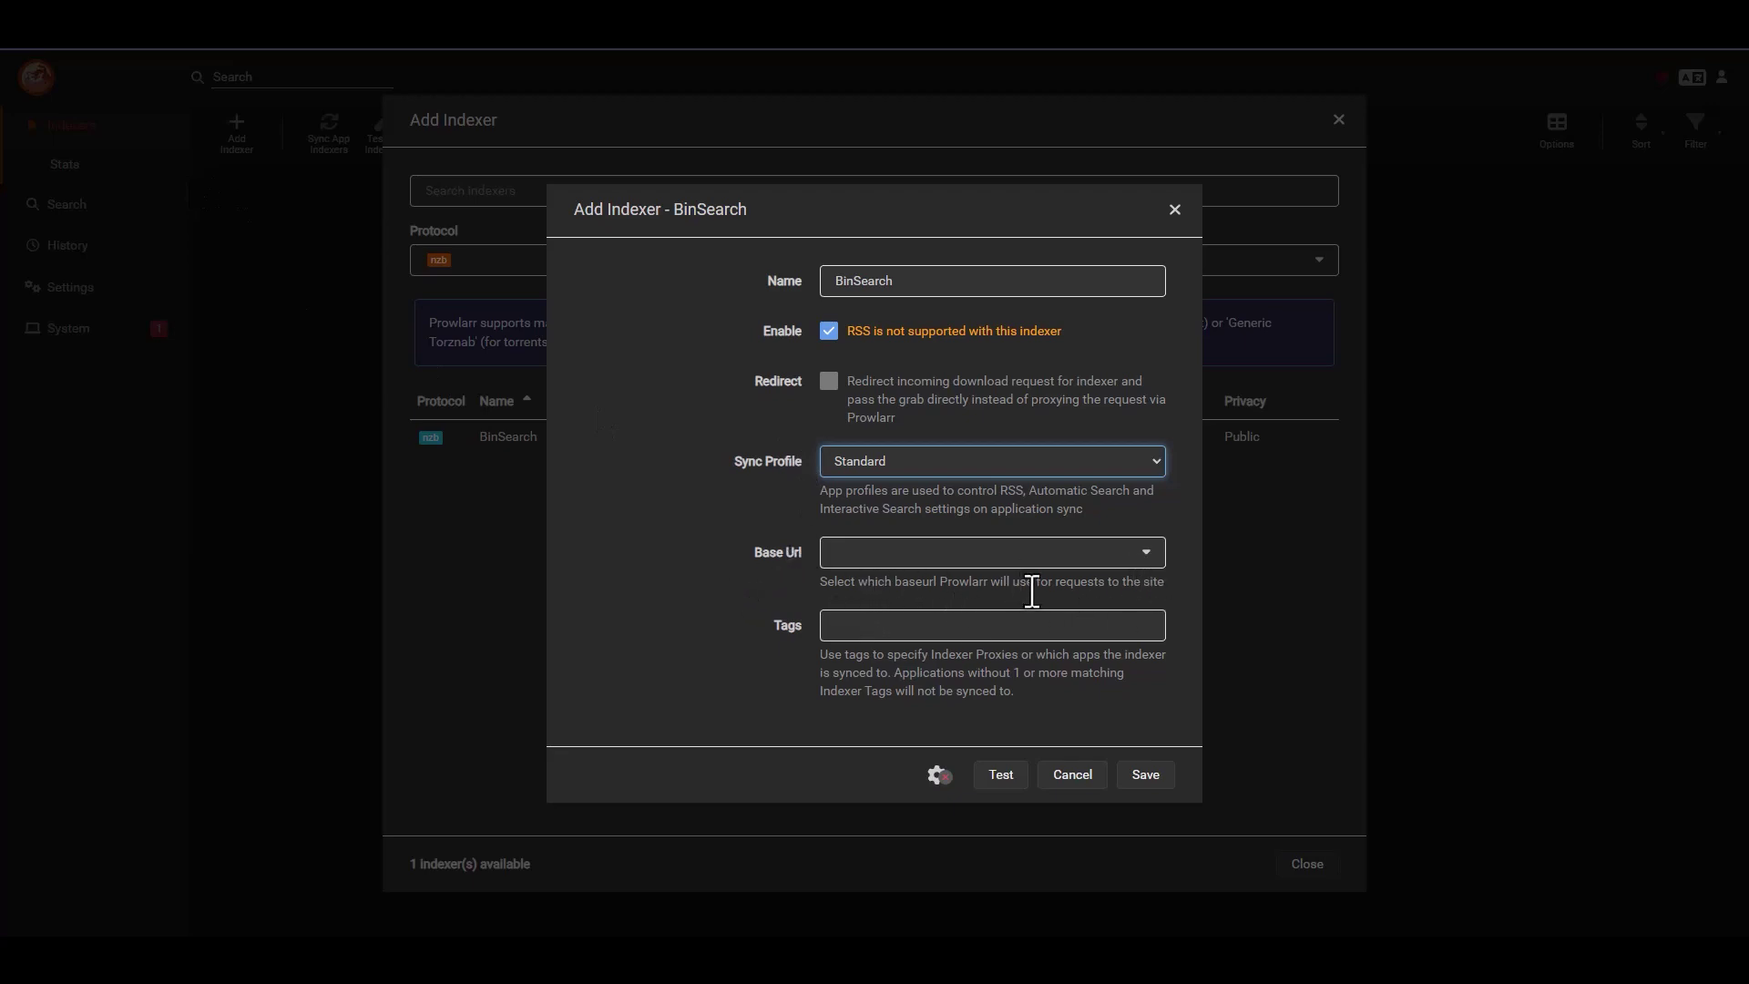
pyautogui.click(1146, 554)
pyautogui.click(945, 586)
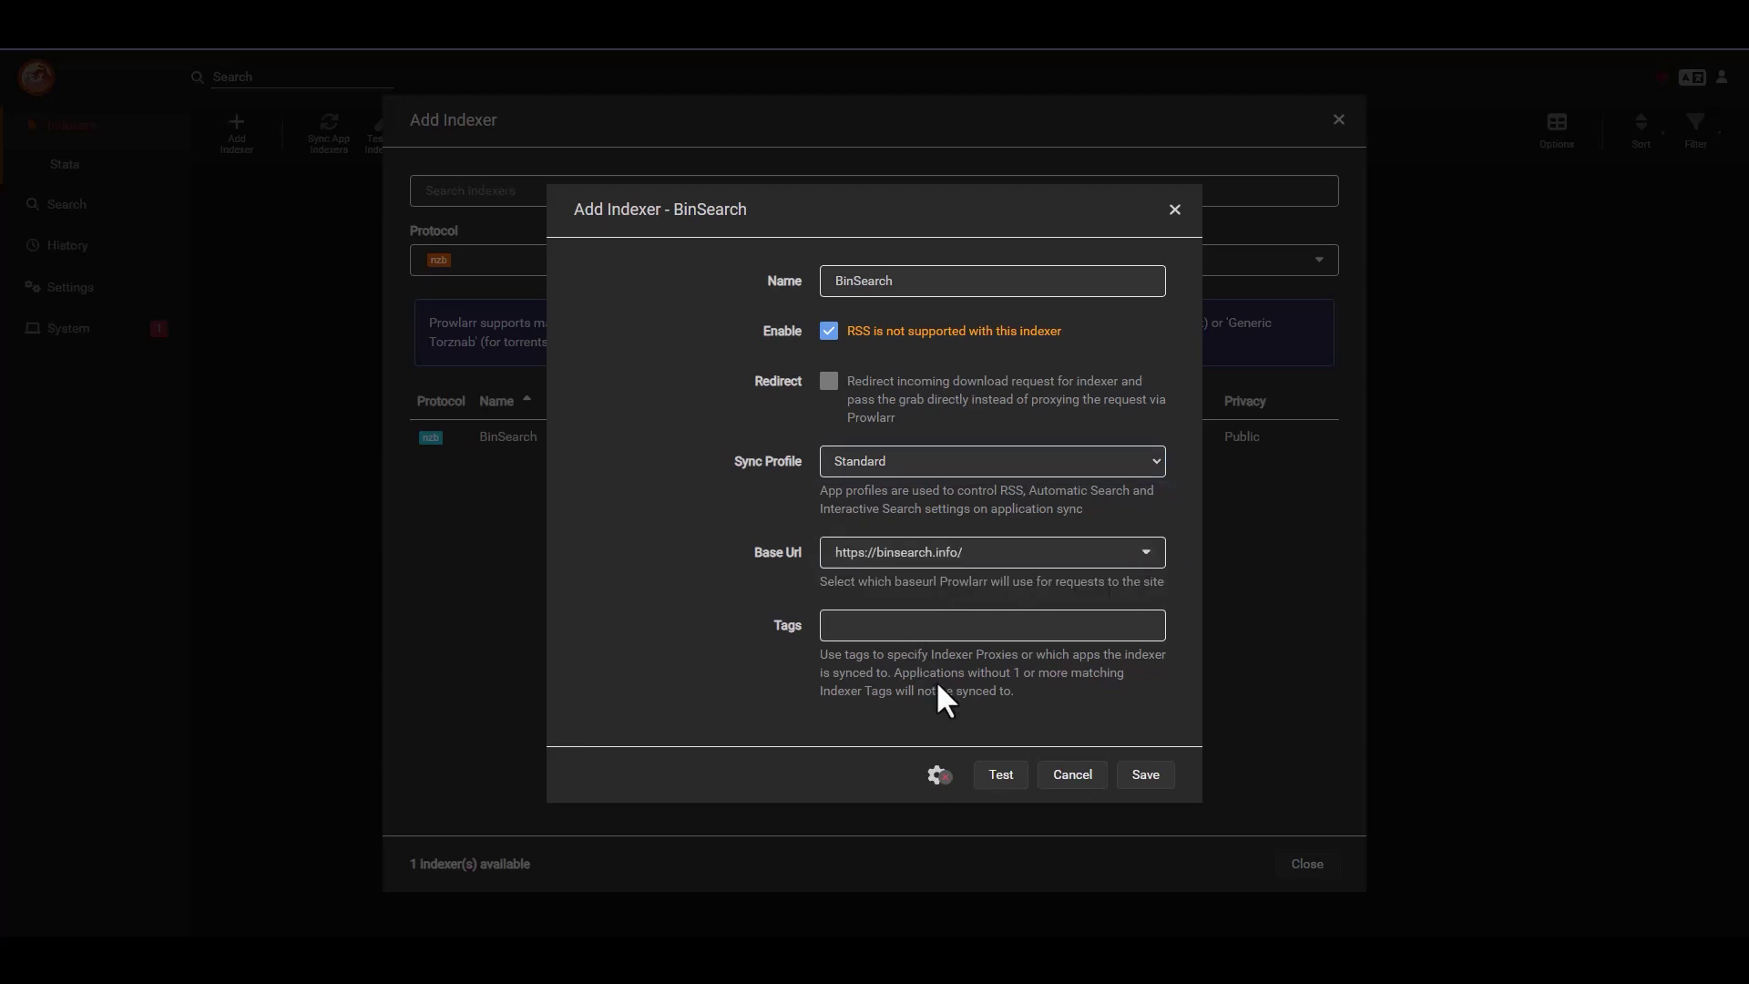
pyautogui.click(950, 625)
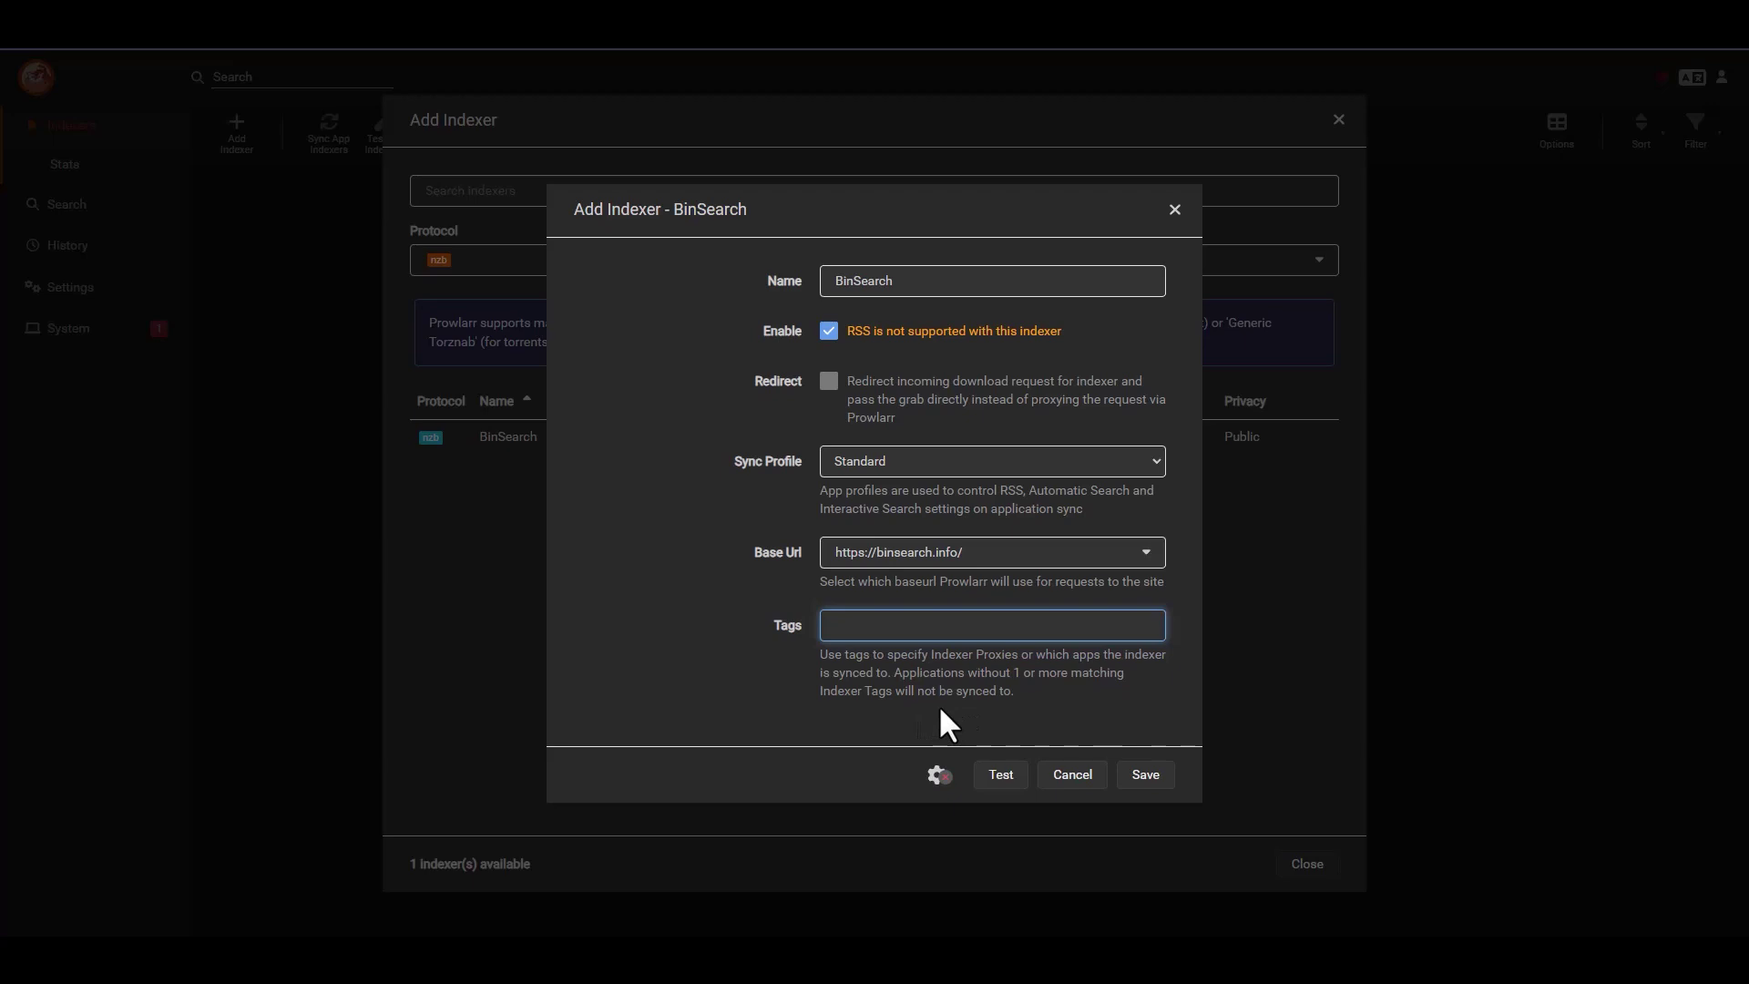
pyautogui.click(1035, 693)
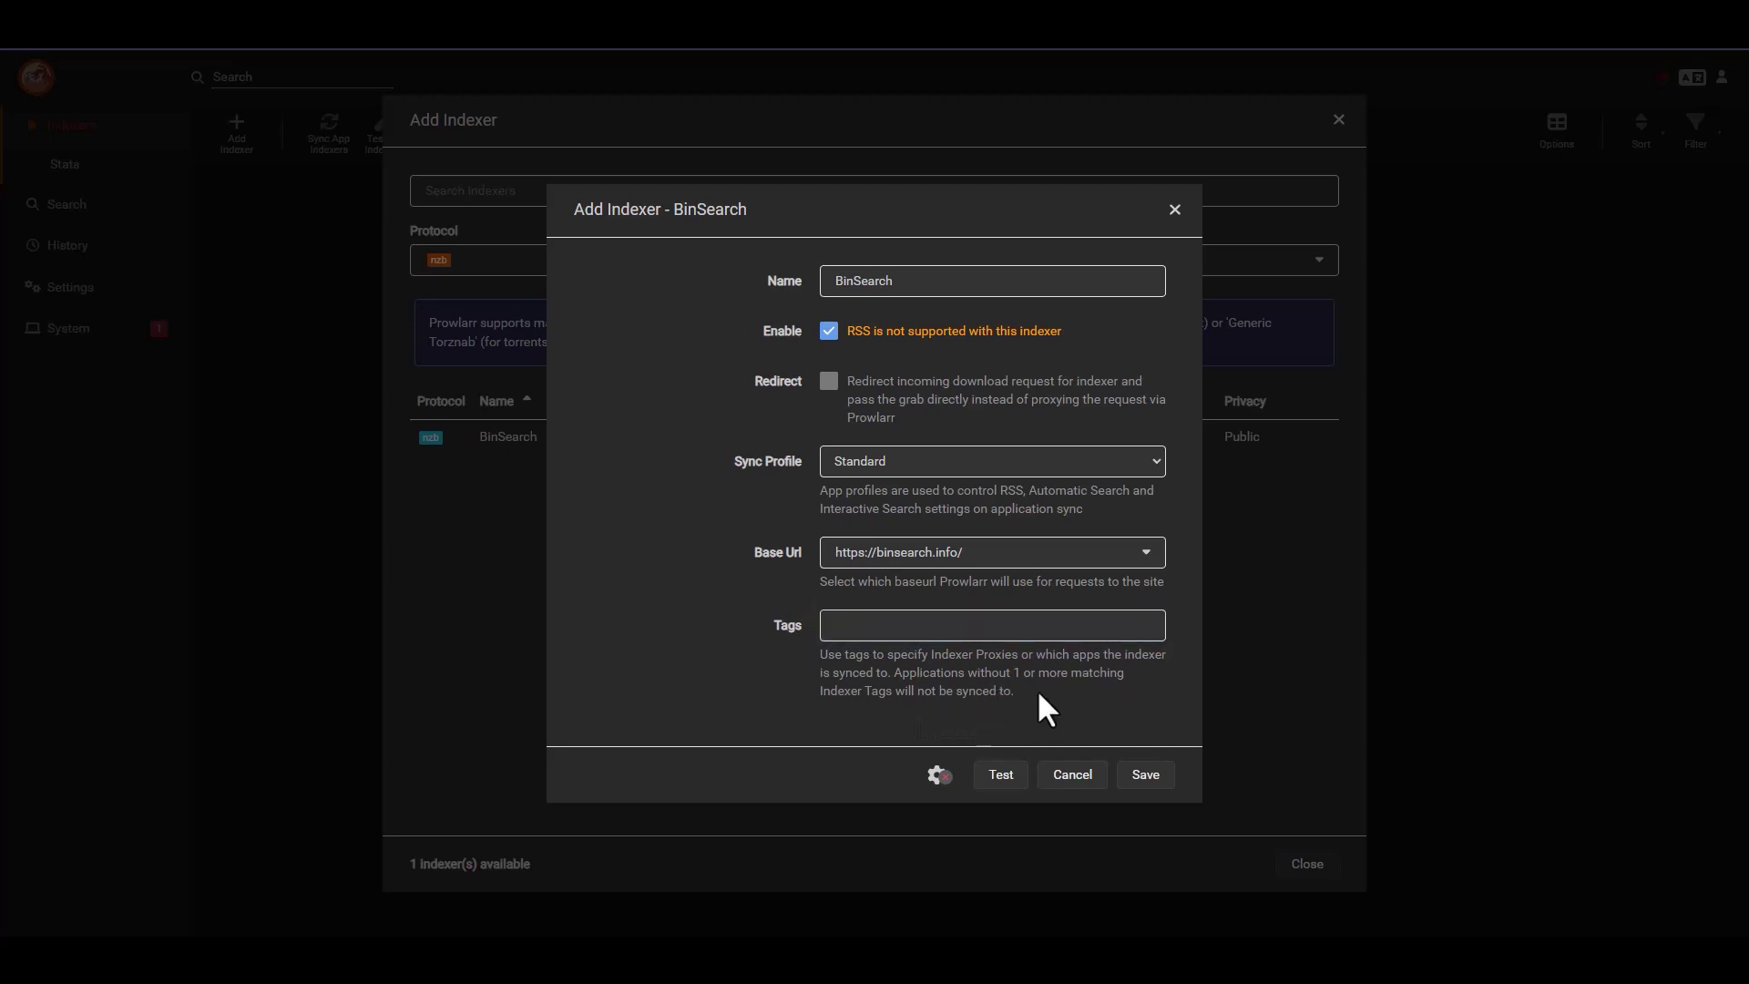
pyautogui.click(1001, 779)
pyautogui.click(1146, 780)
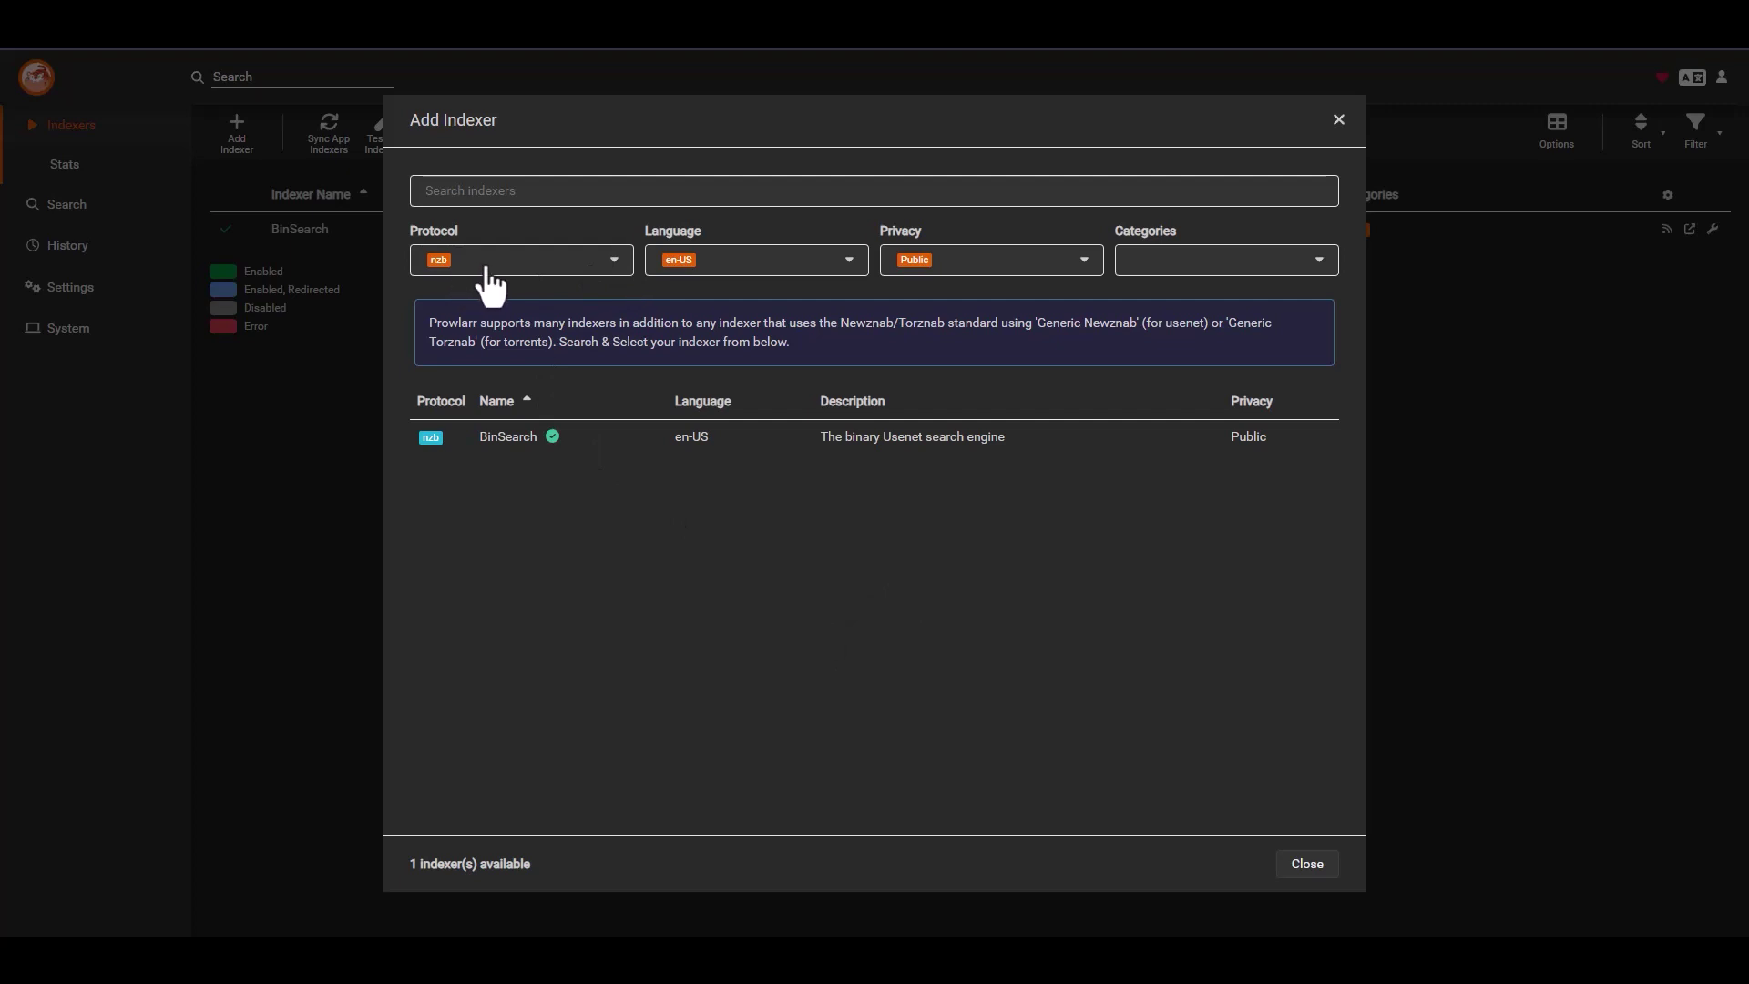
# - Set the indexer privacy filter to Semi-Private
pyautogui.click(974, 263)
pyautogui.click(899, 349)
pyautogui.click(899, 319)
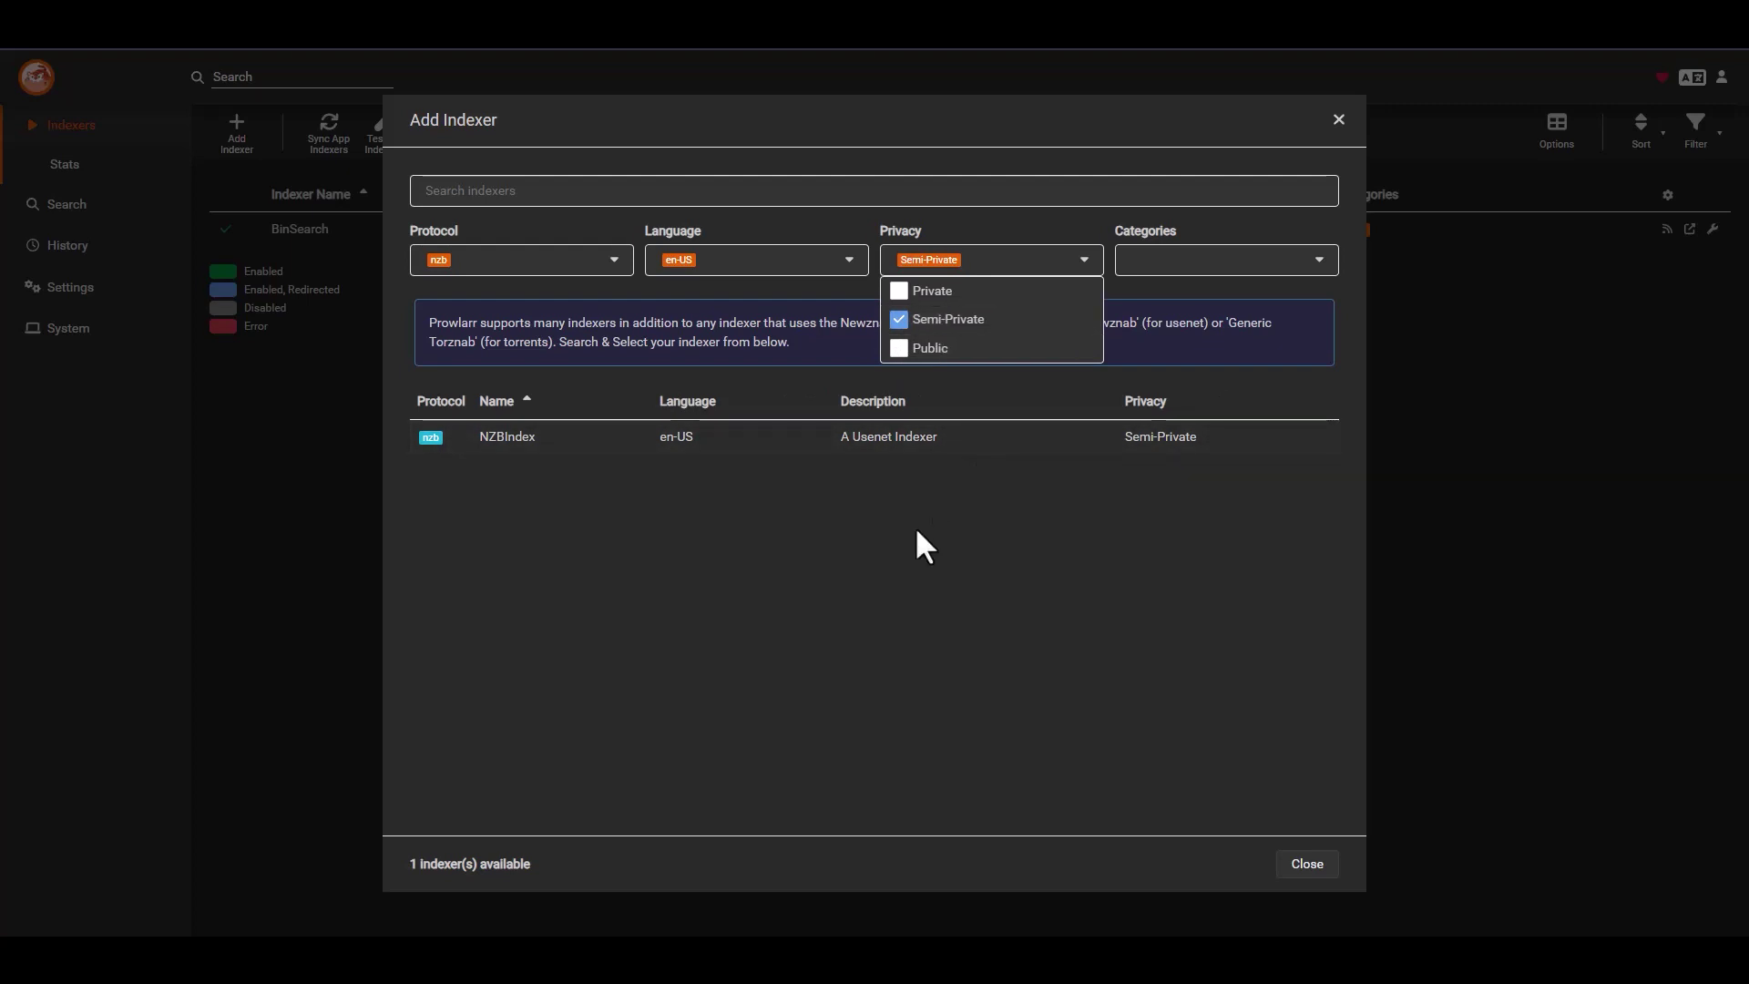
pyautogui.click(902, 547)
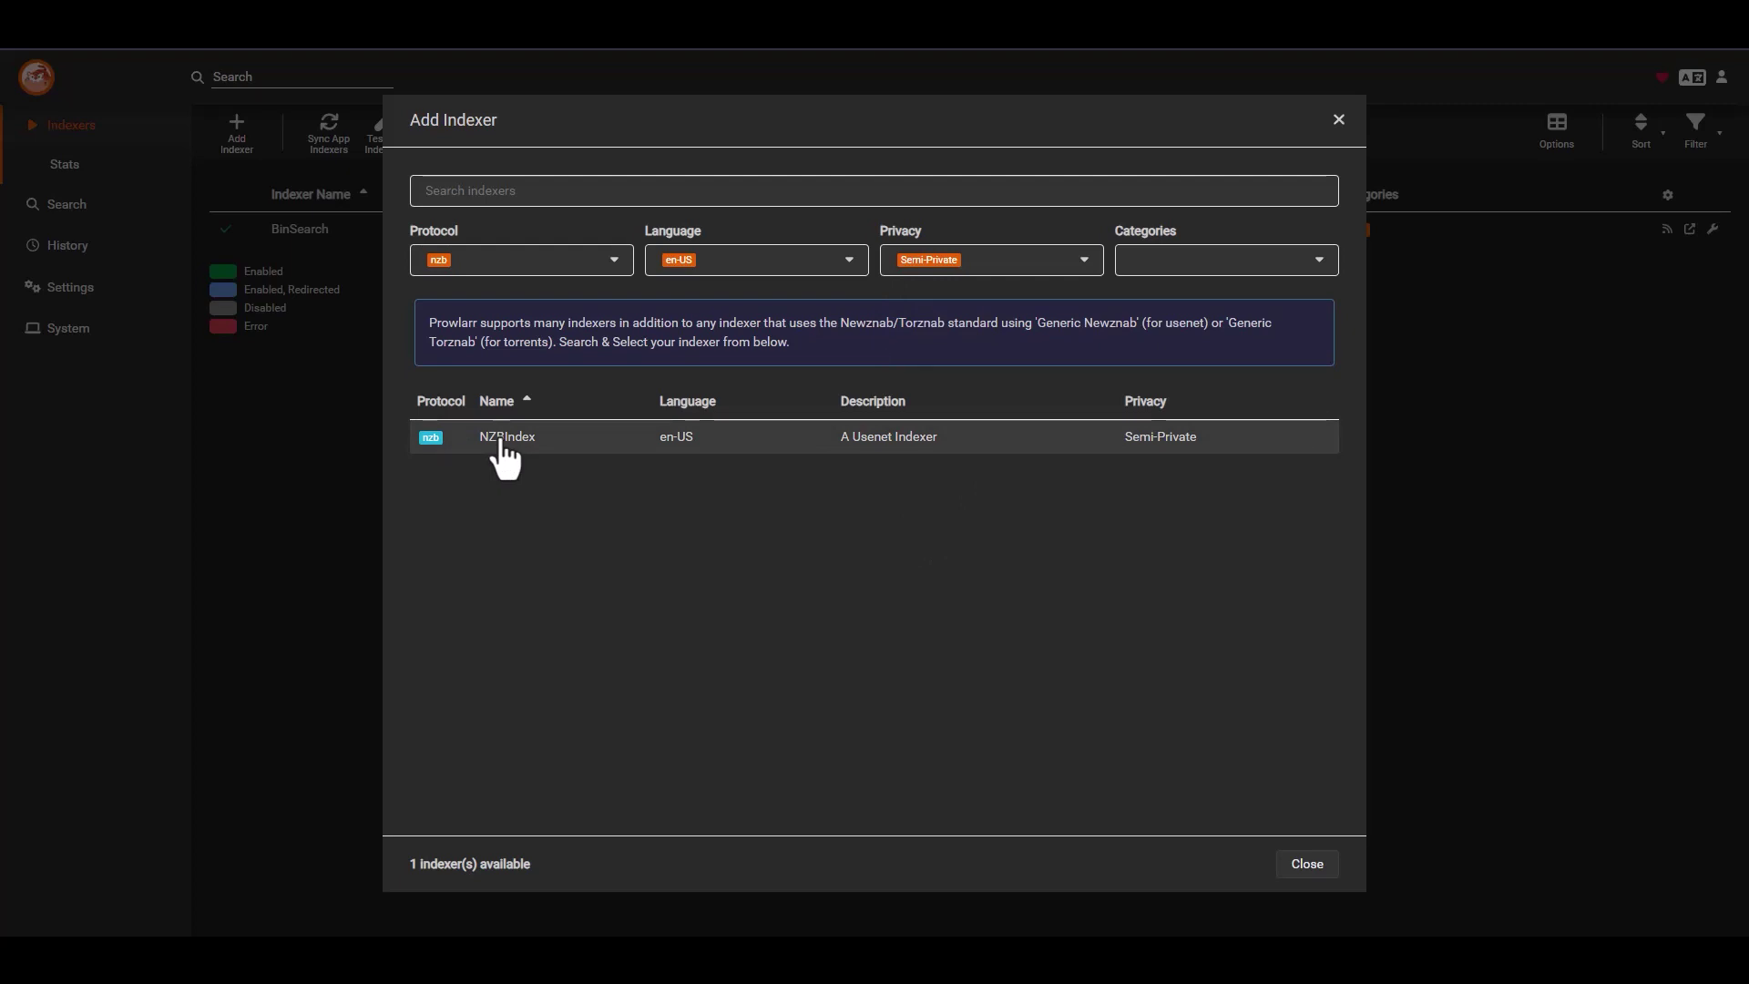
pyautogui.click(506, 454)
pyautogui.click(1132, 528)
pyautogui.click(953, 545)
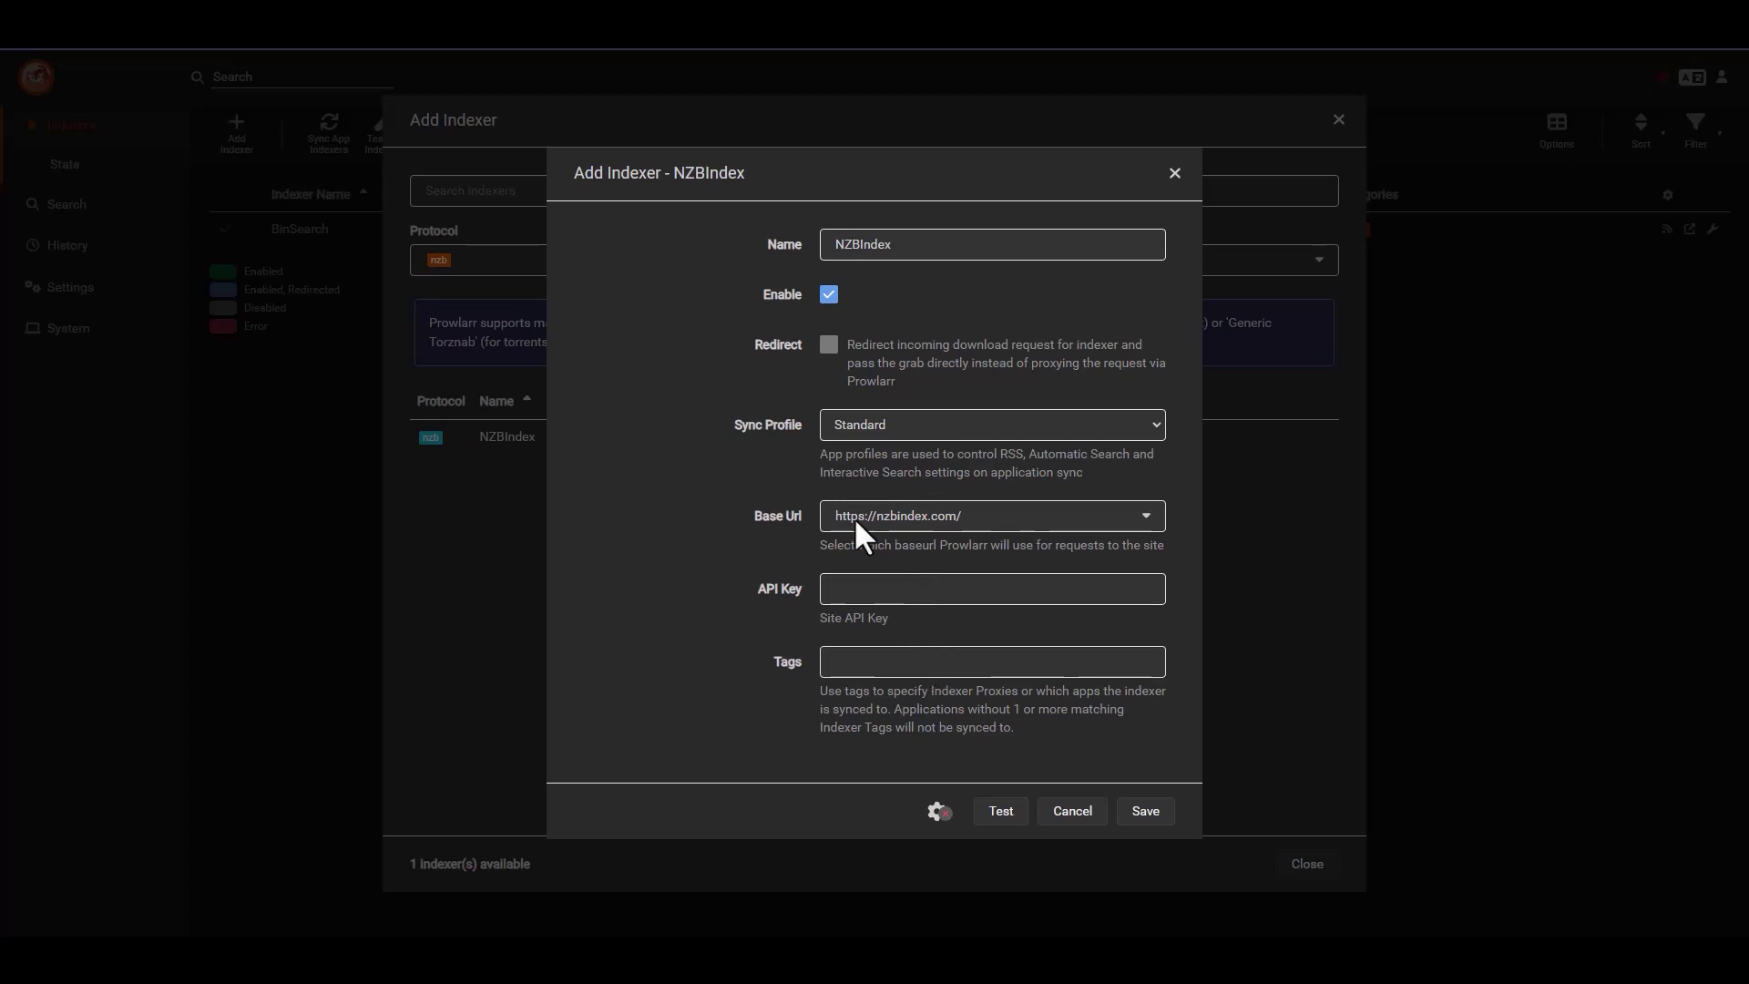
pyautogui.click(922, 590)
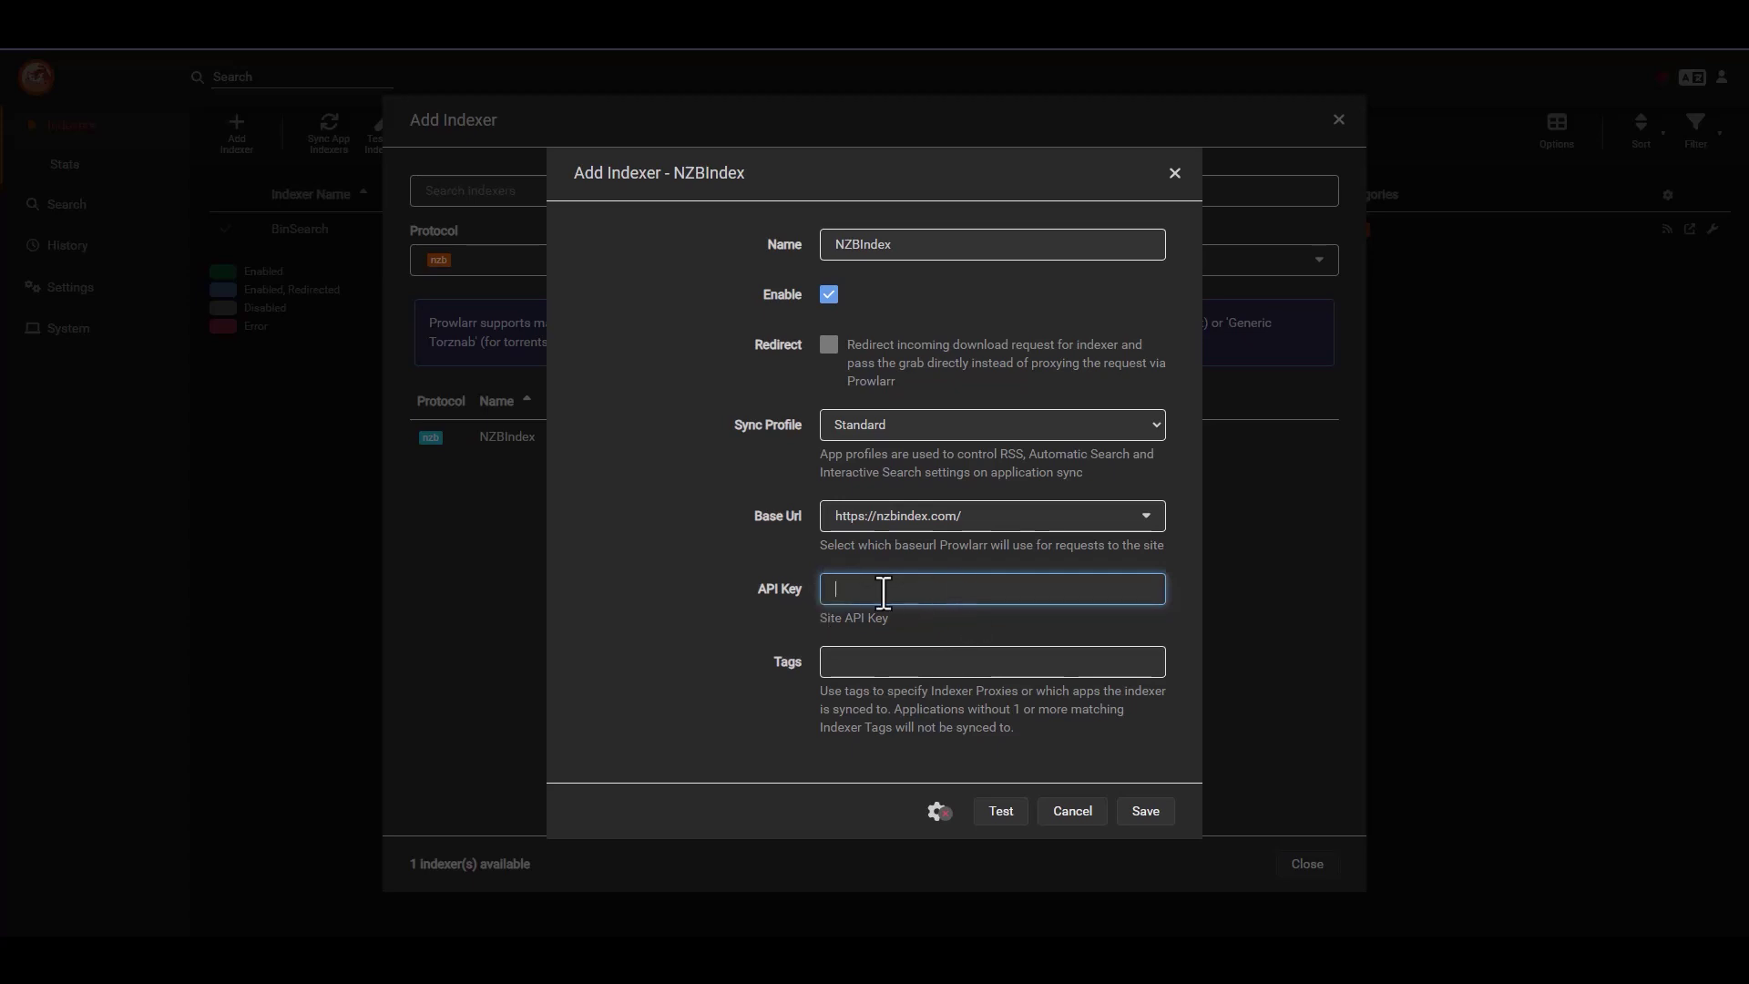
pyautogui.click(1003, 822)
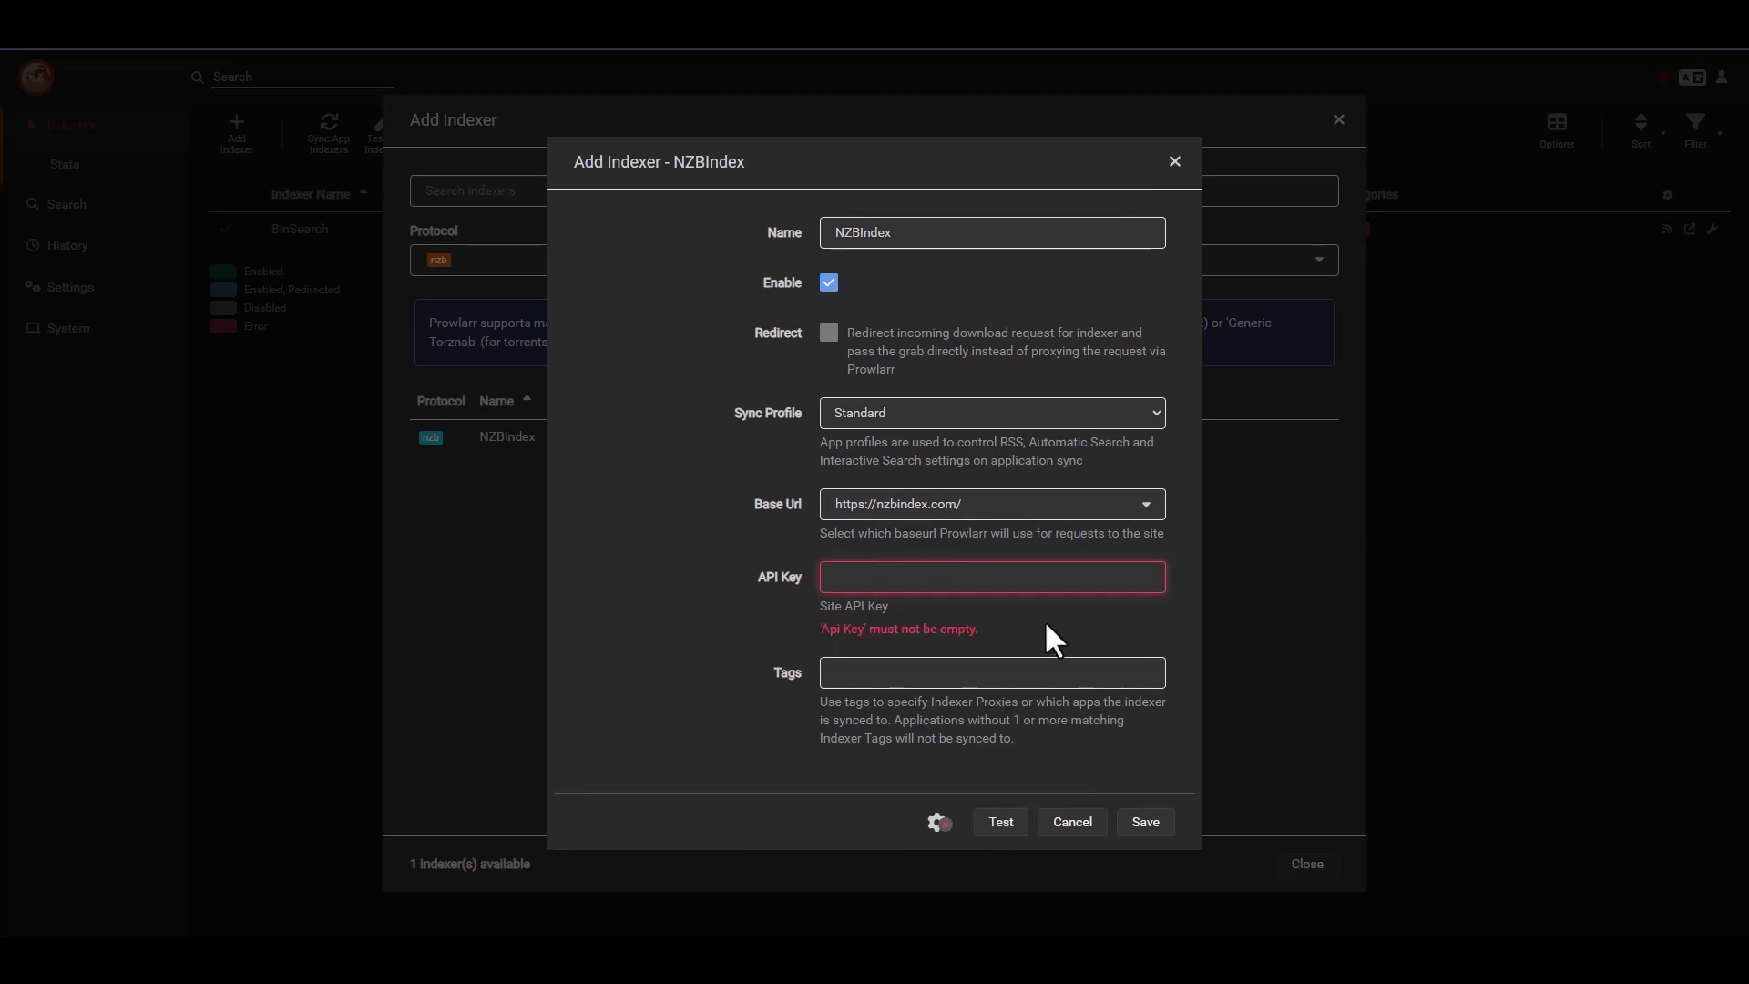
pyautogui.click(1145, 821)
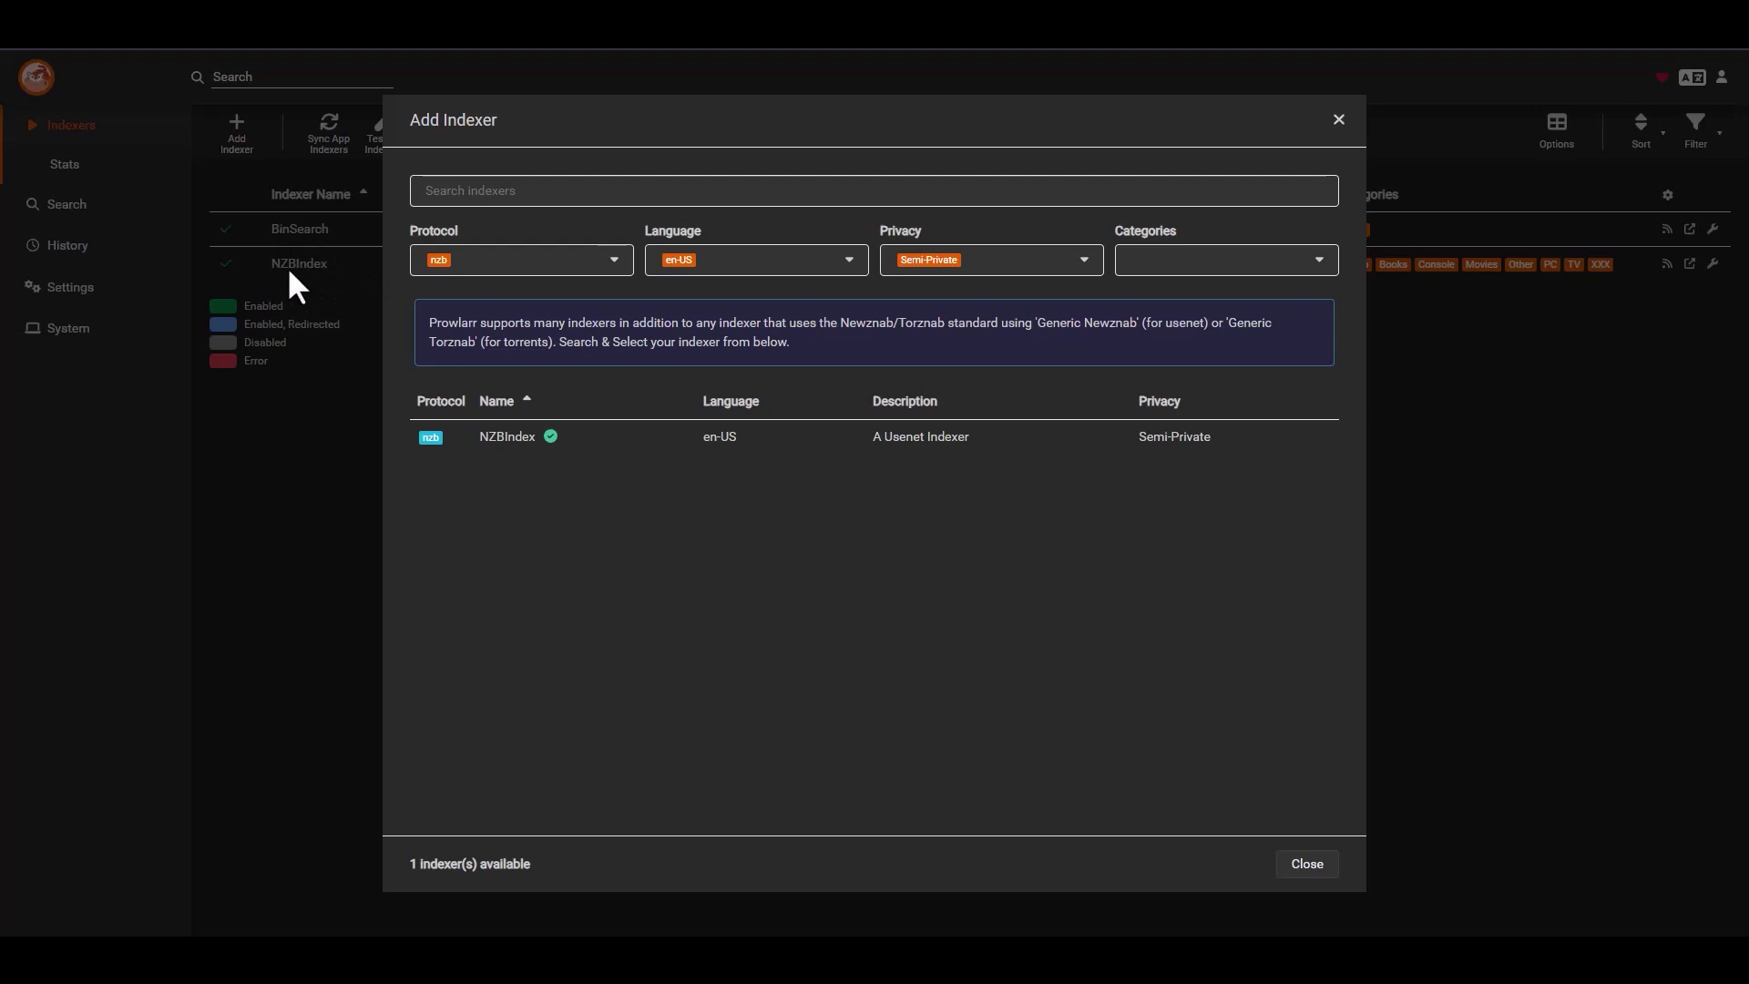
# - Filter the indexer list to Private only and scroll through the private nzb indexers
pyautogui.click(1079, 262)
pyautogui.click(900, 319)
pyautogui.click(911, 294)
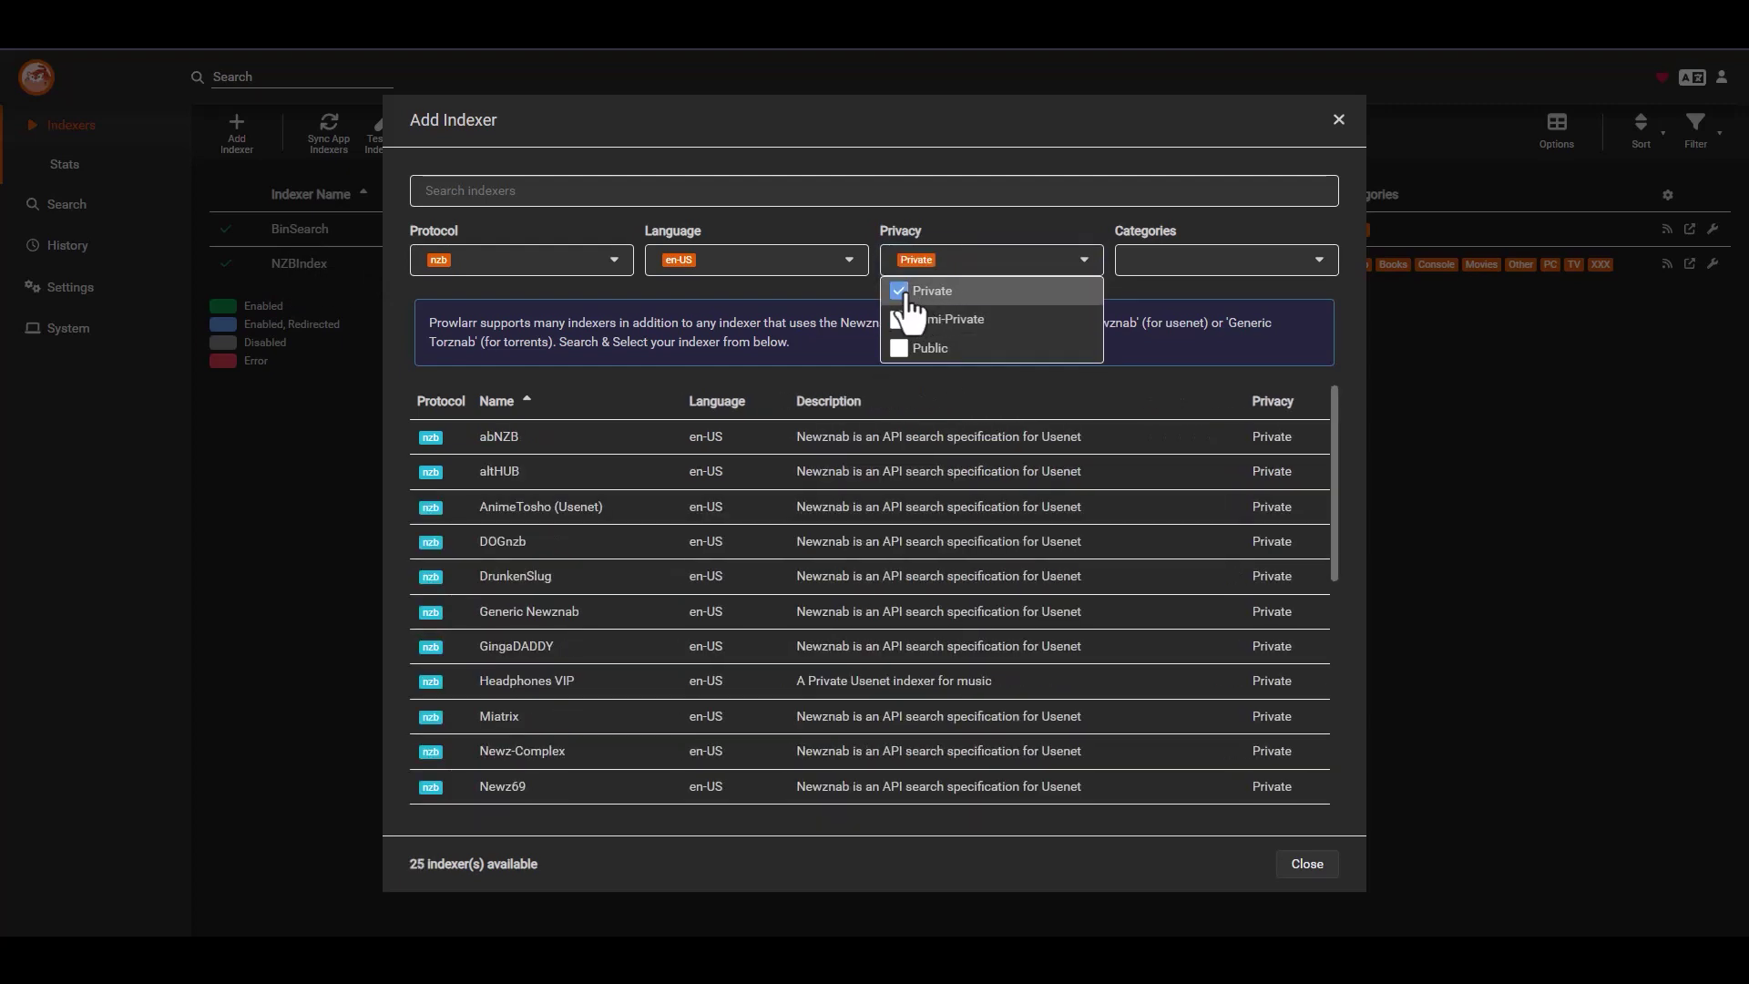
pyautogui.click(1093, 266)
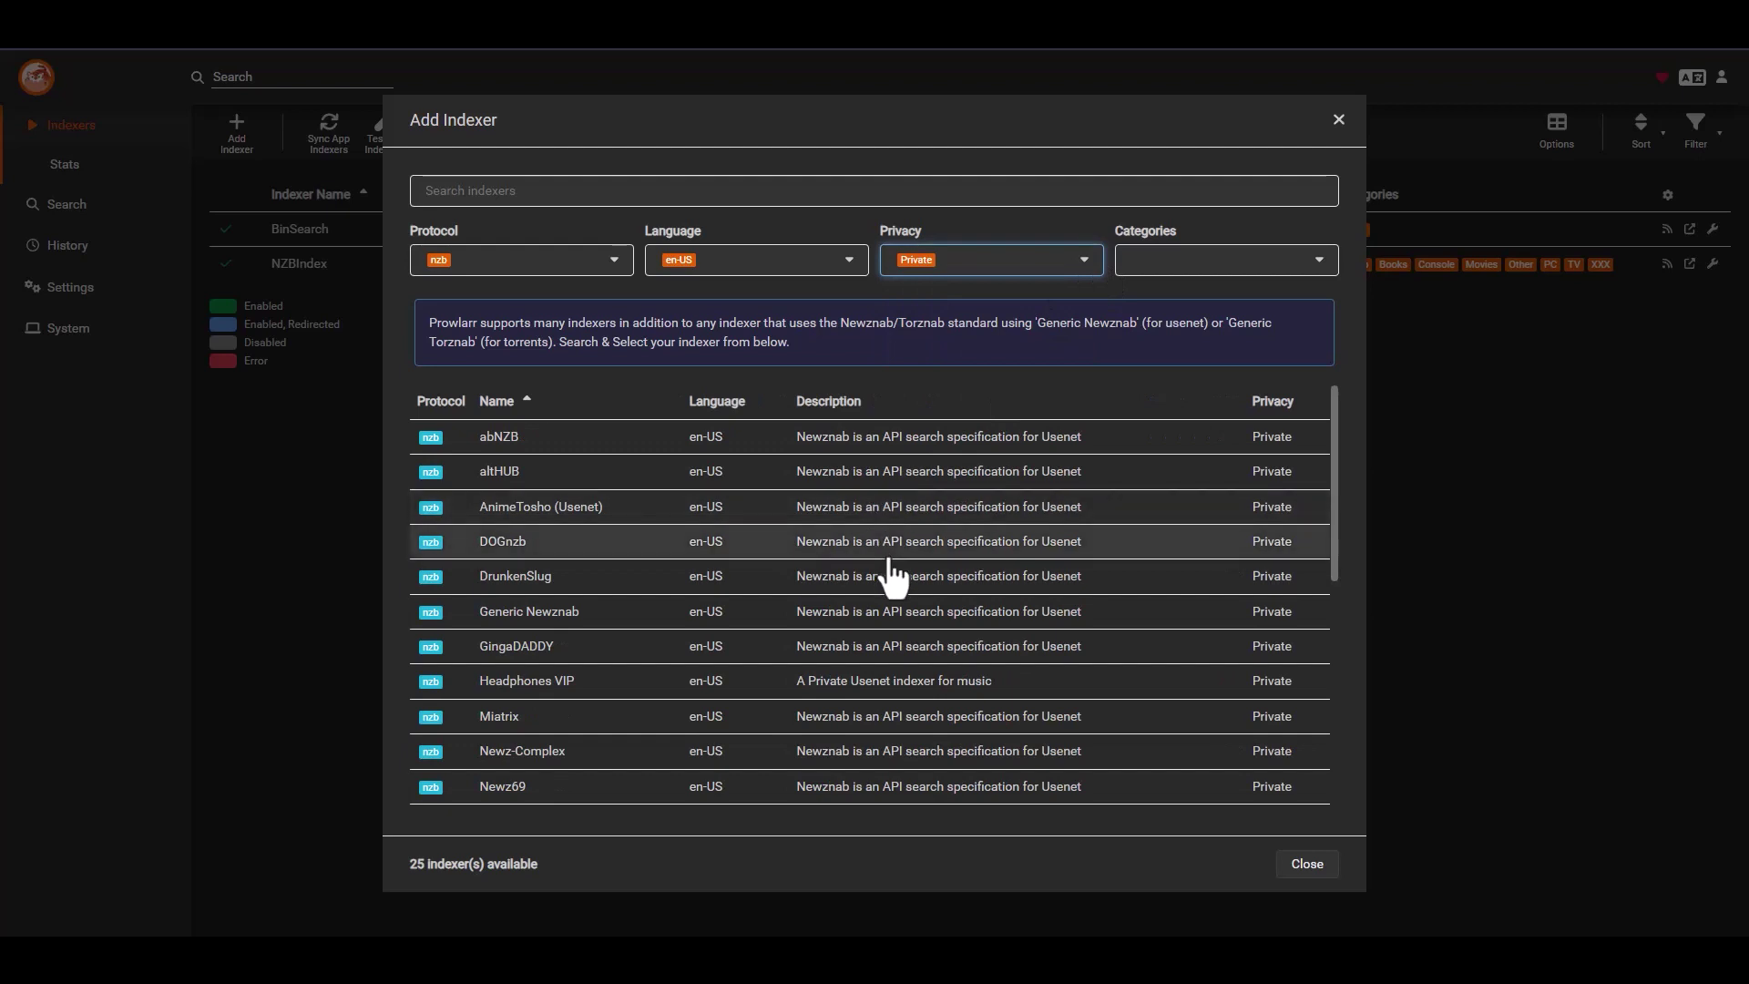
pyautogui.scroll(-2, 792, 592)
pyautogui.scroll(-1, 809, 583)
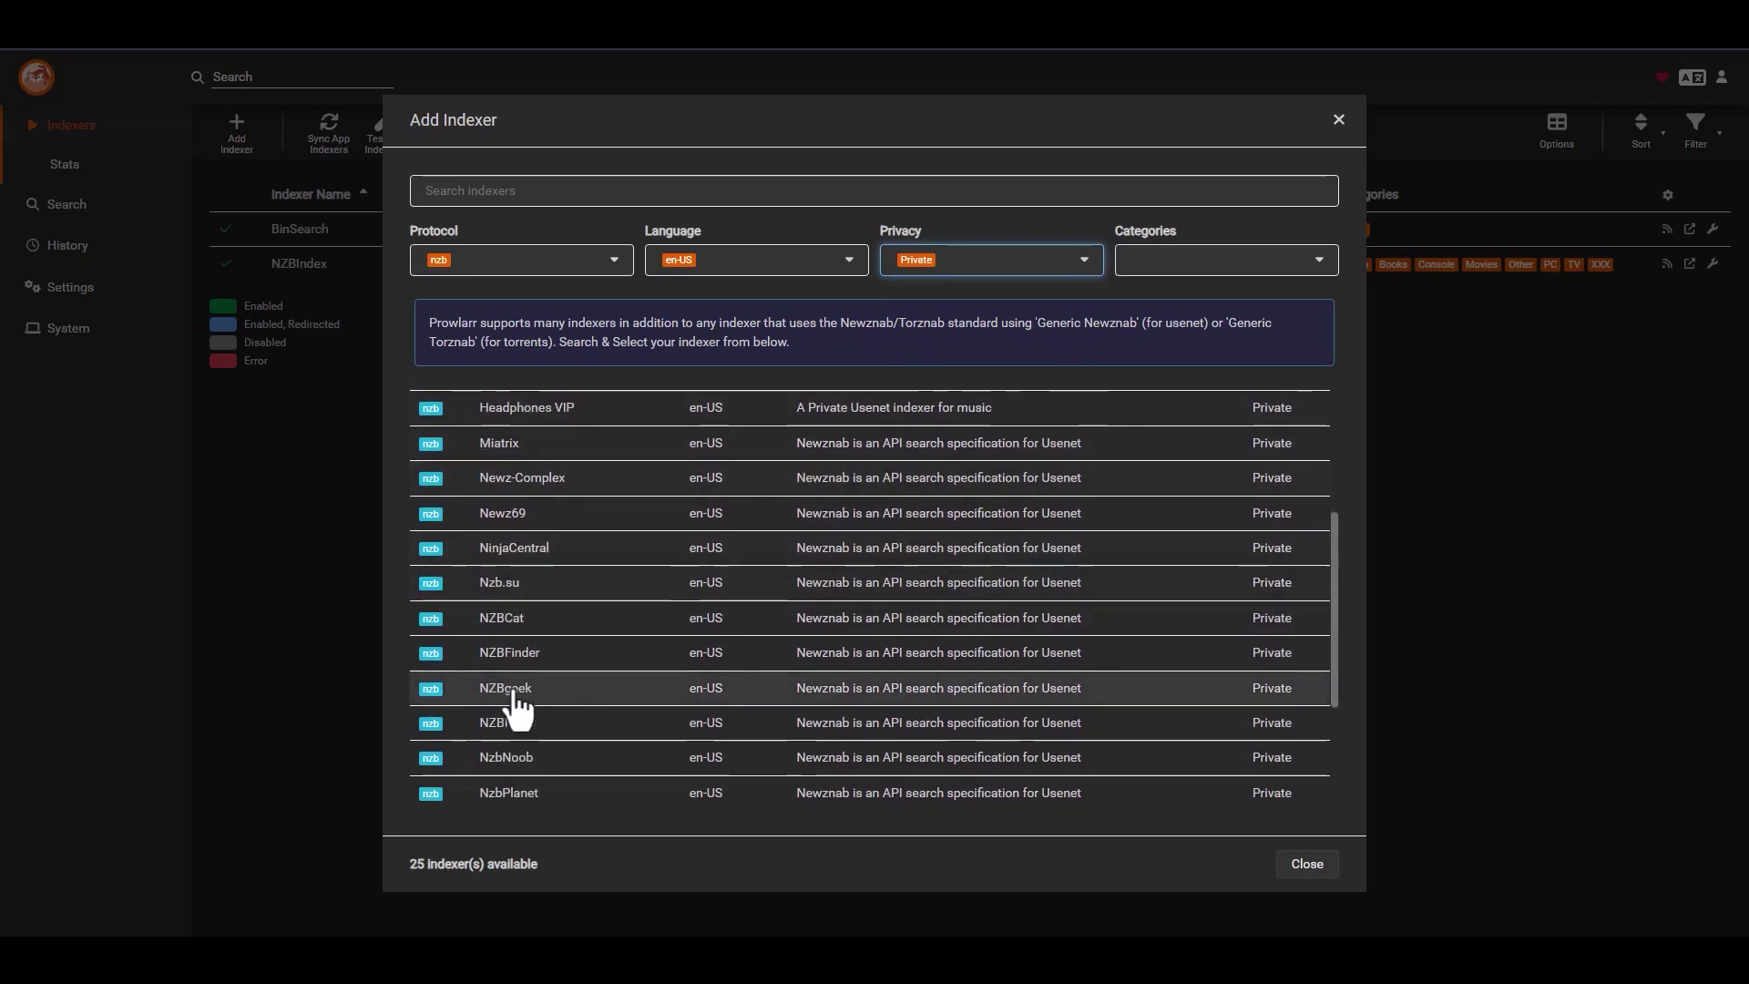
pyautogui.scroll(-1, 629, 697)
pyautogui.scroll(-2, 637, 692)
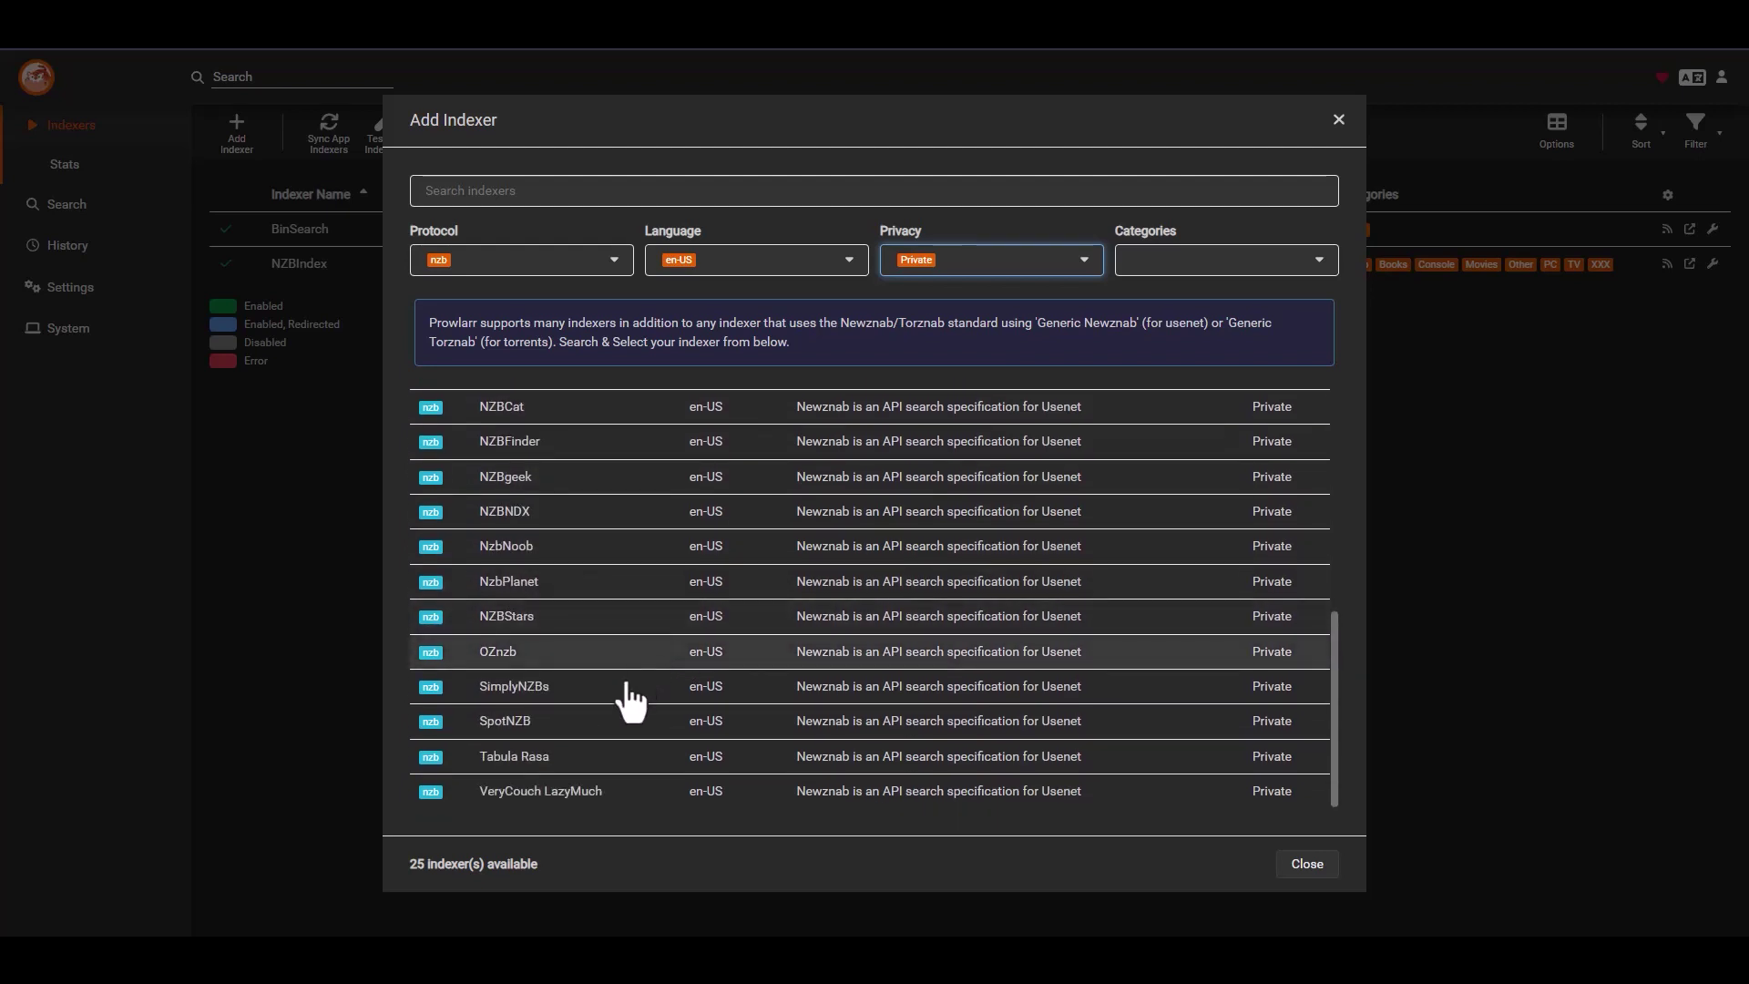
pyautogui.scroll(5, 638, 678)
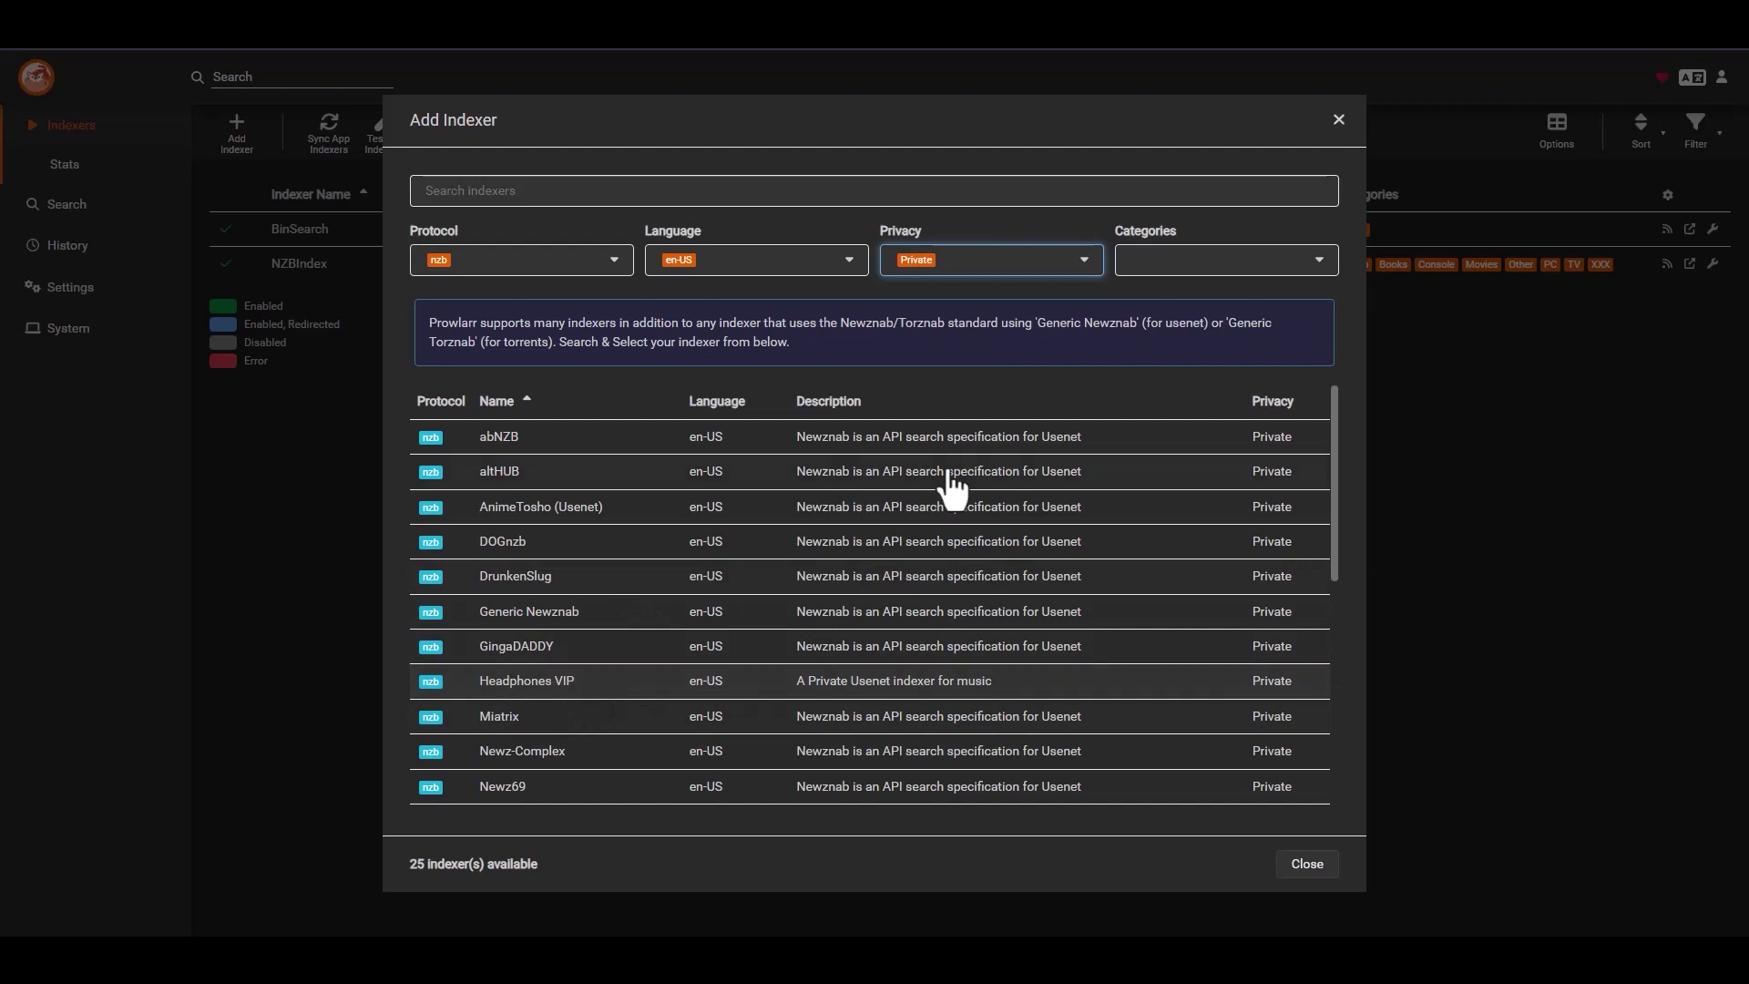
# - Change the Privacy filter from Private to Public only
pyautogui.click(1080, 266)
pyautogui.click(901, 291)
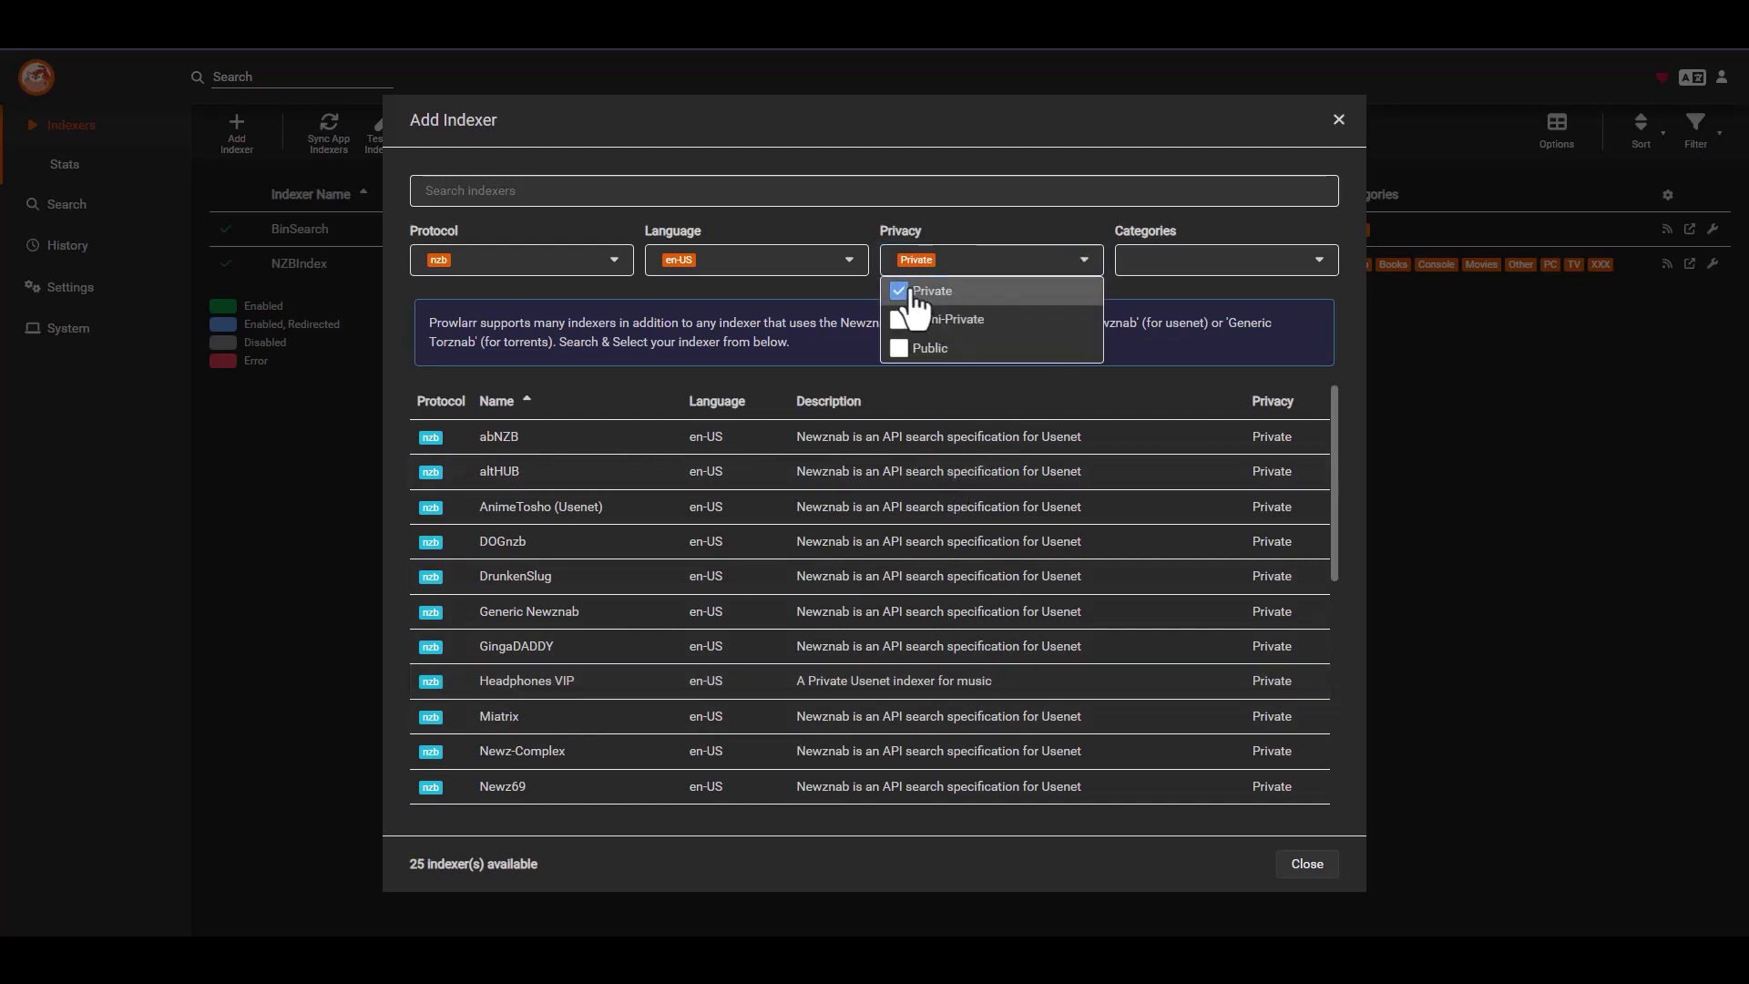
pyautogui.click(927, 348)
pyautogui.click(916, 319)
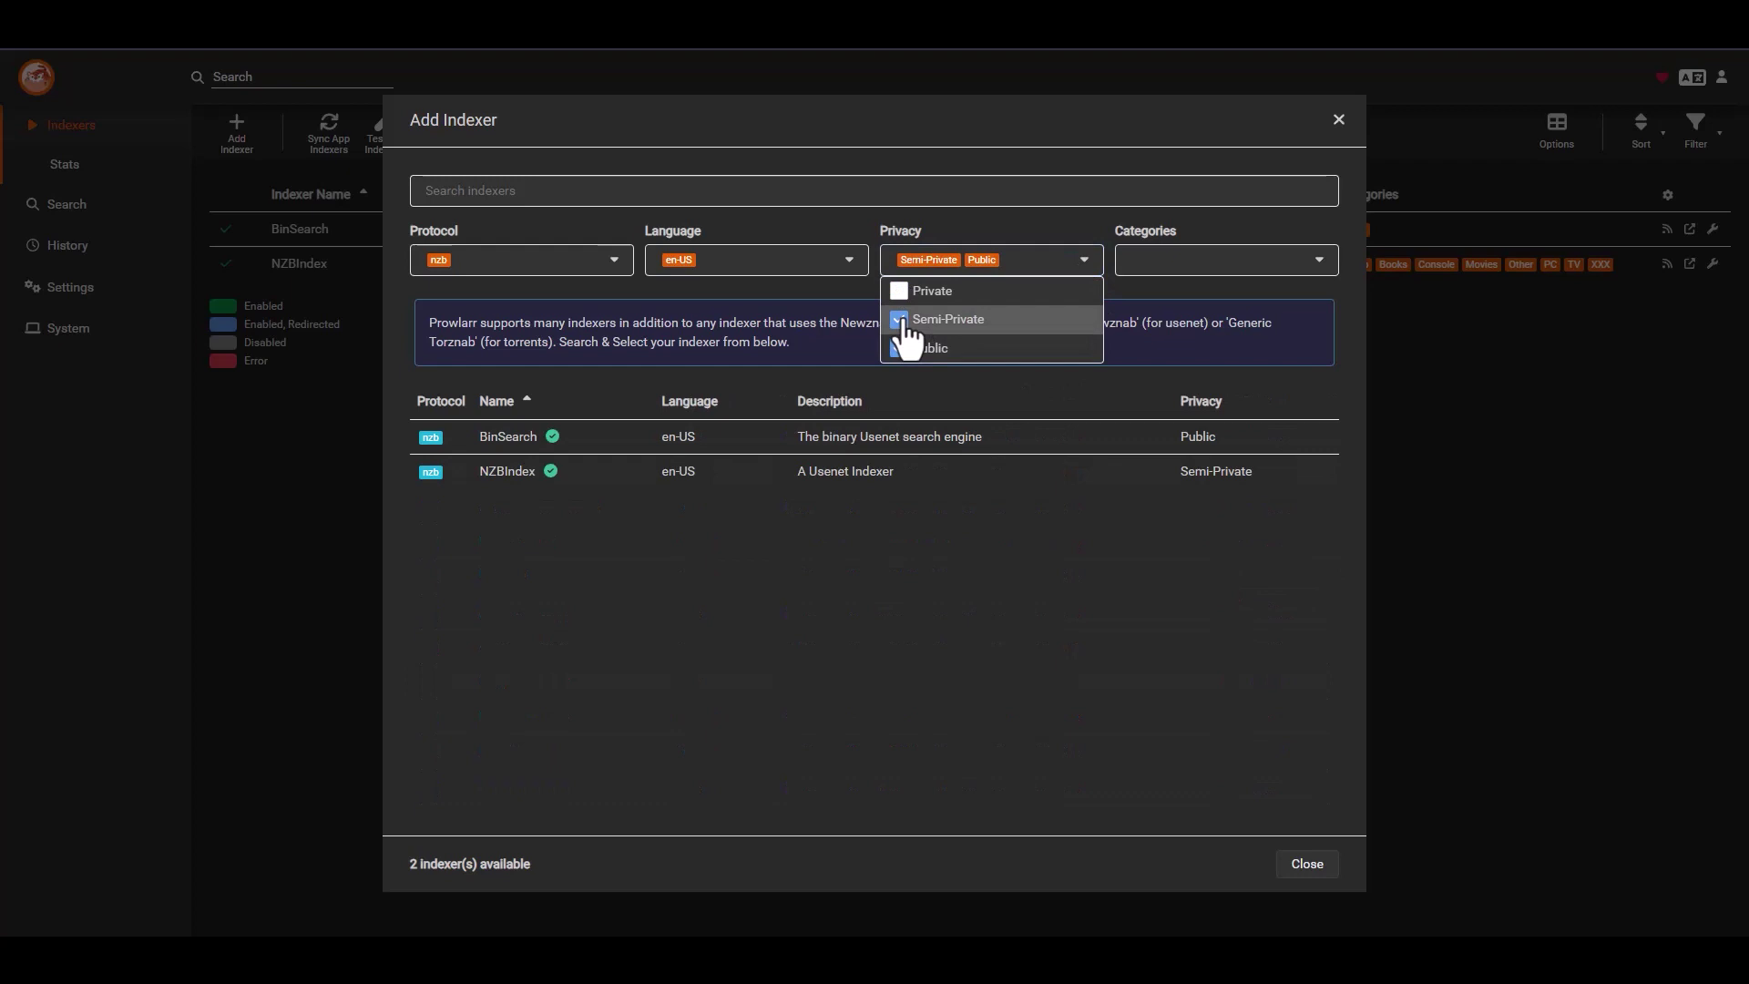
pyautogui.click(914, 320)
pyautogui.click(1093, 262)
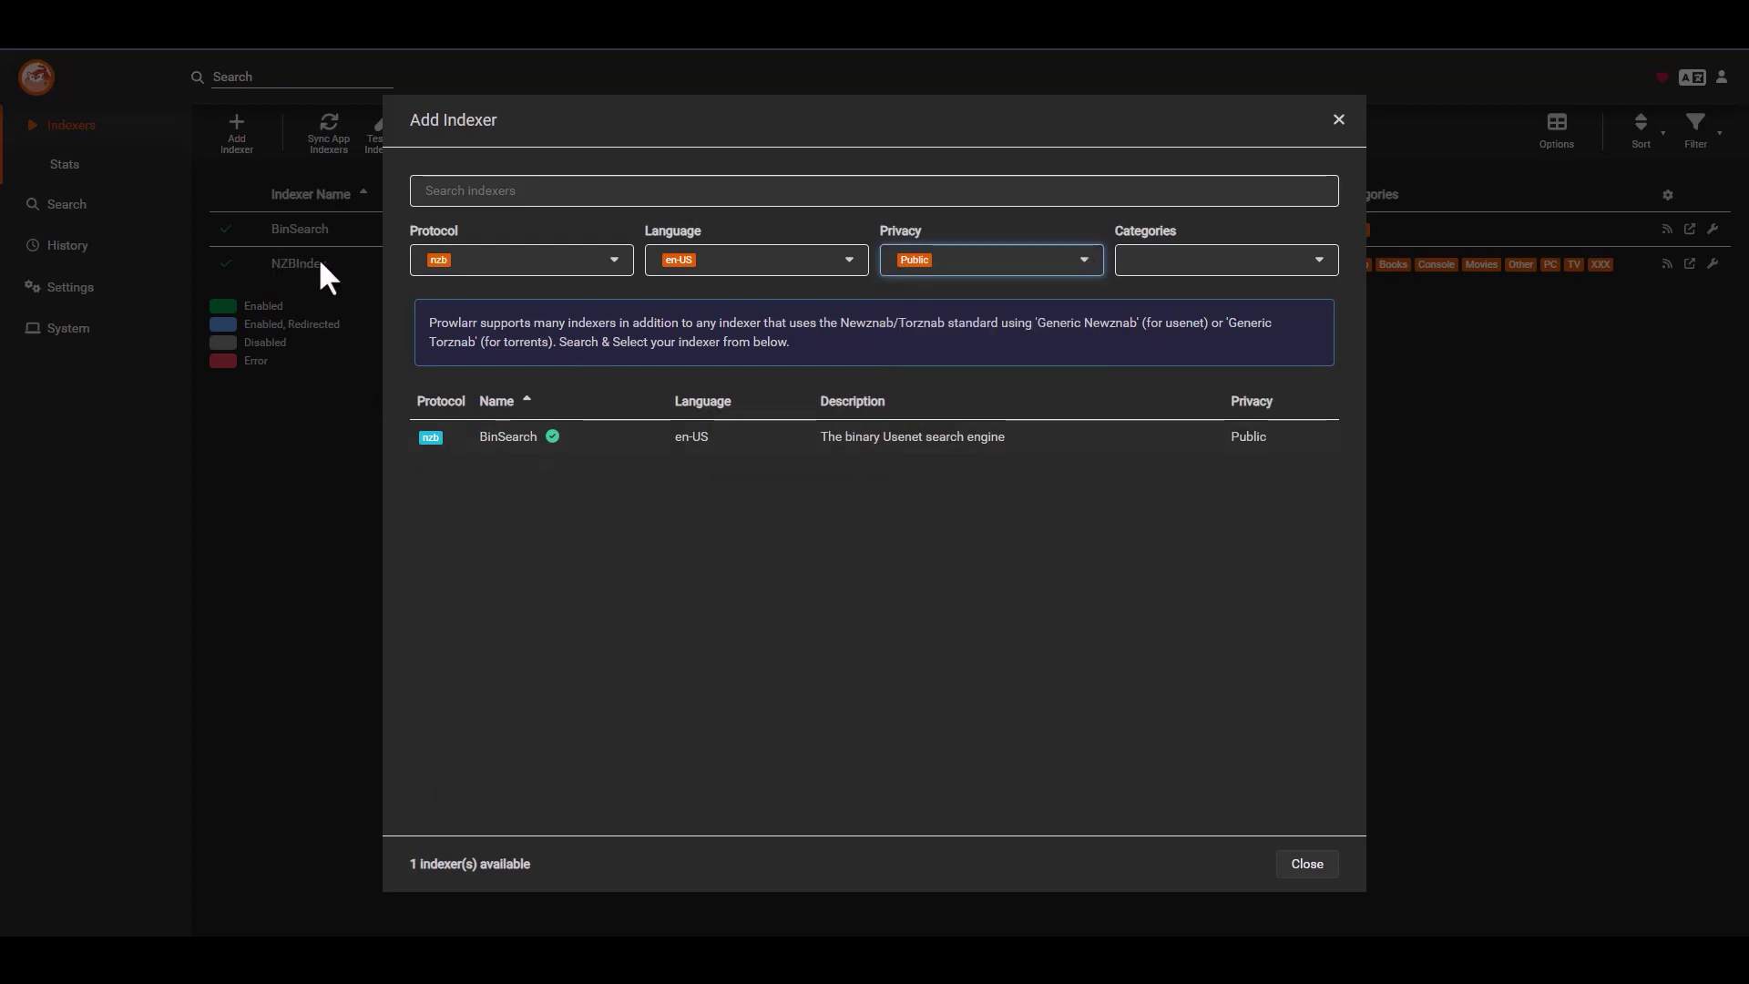
# - Switch the Protocol filter from nzb to torrent, showing 70 public torrent indexers
pyautogui.click(613, 261)
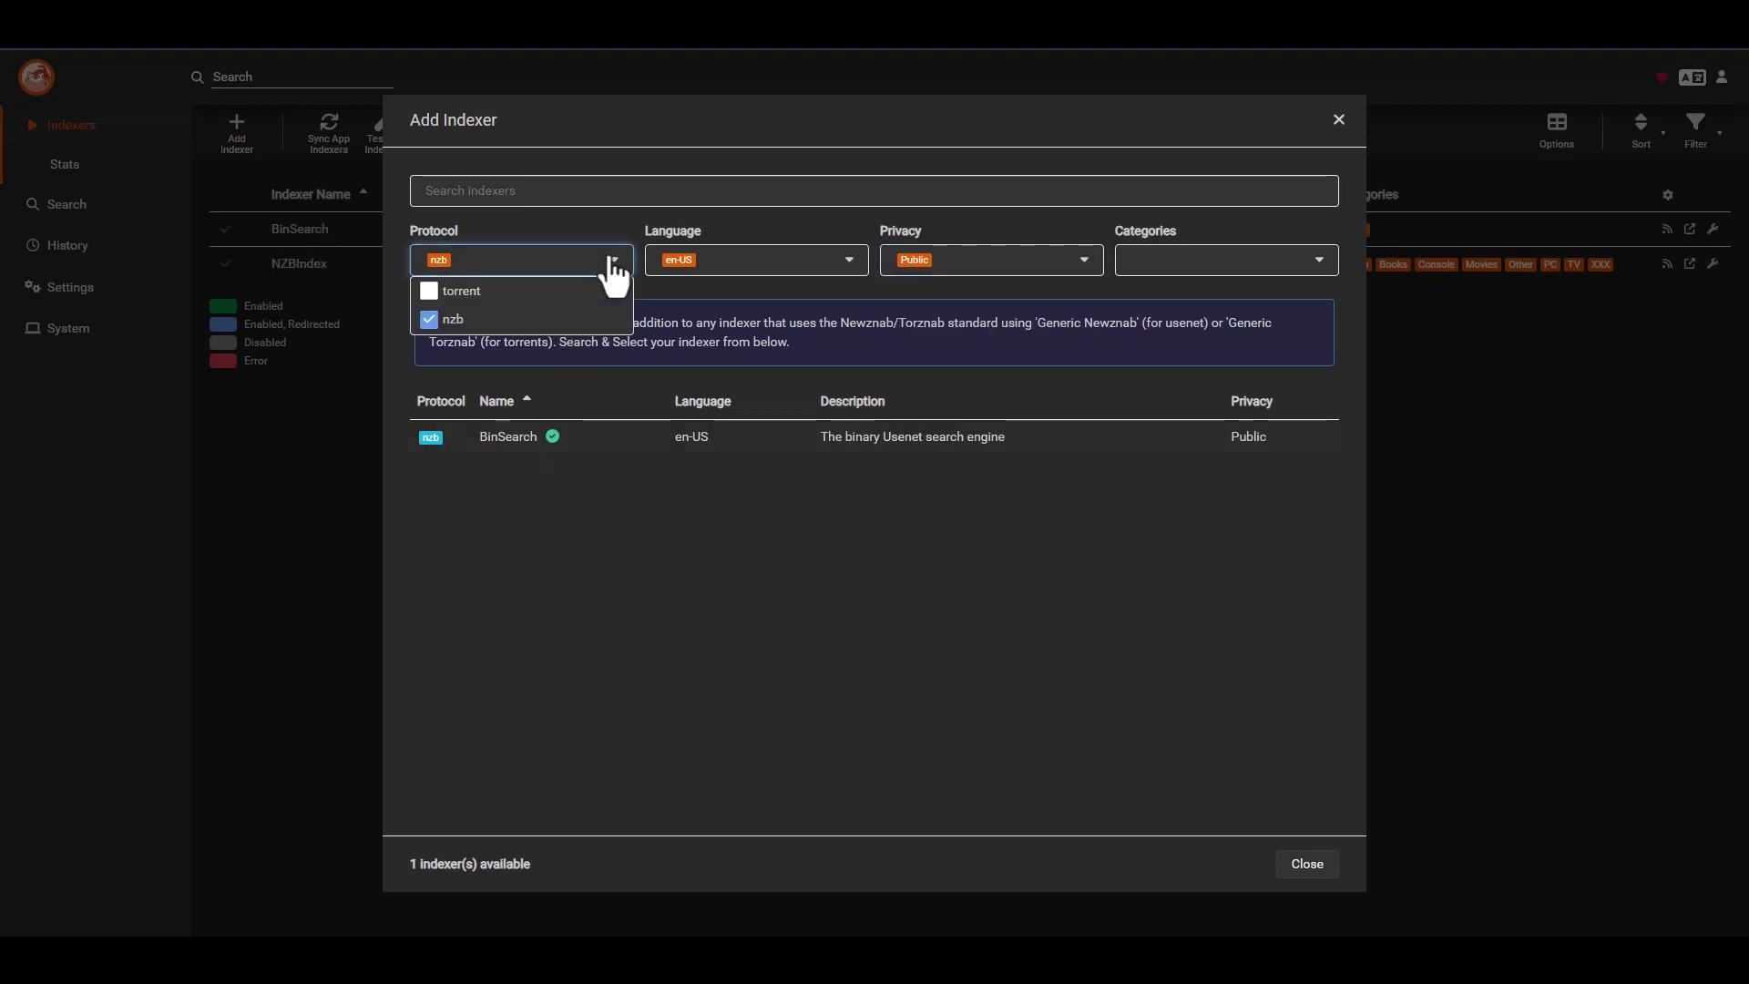
pyautogui.click(442, 318)
pyautogui.click(455, 290)
pyautogui.click(614, 261)
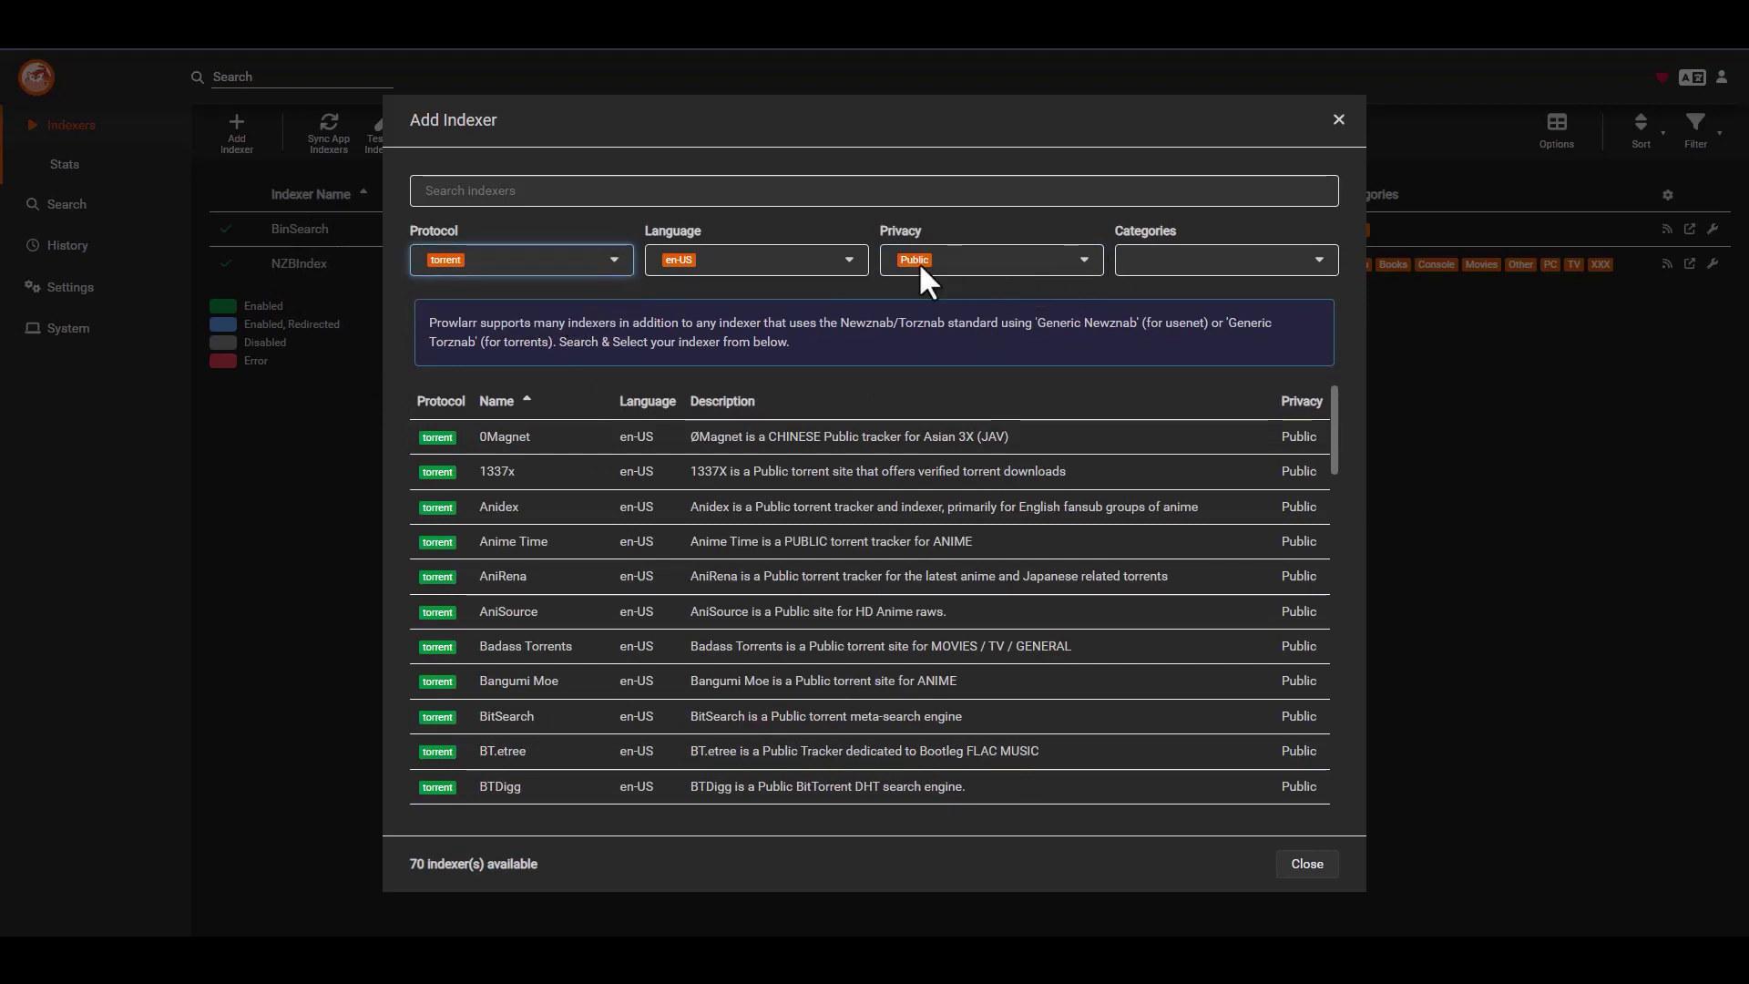
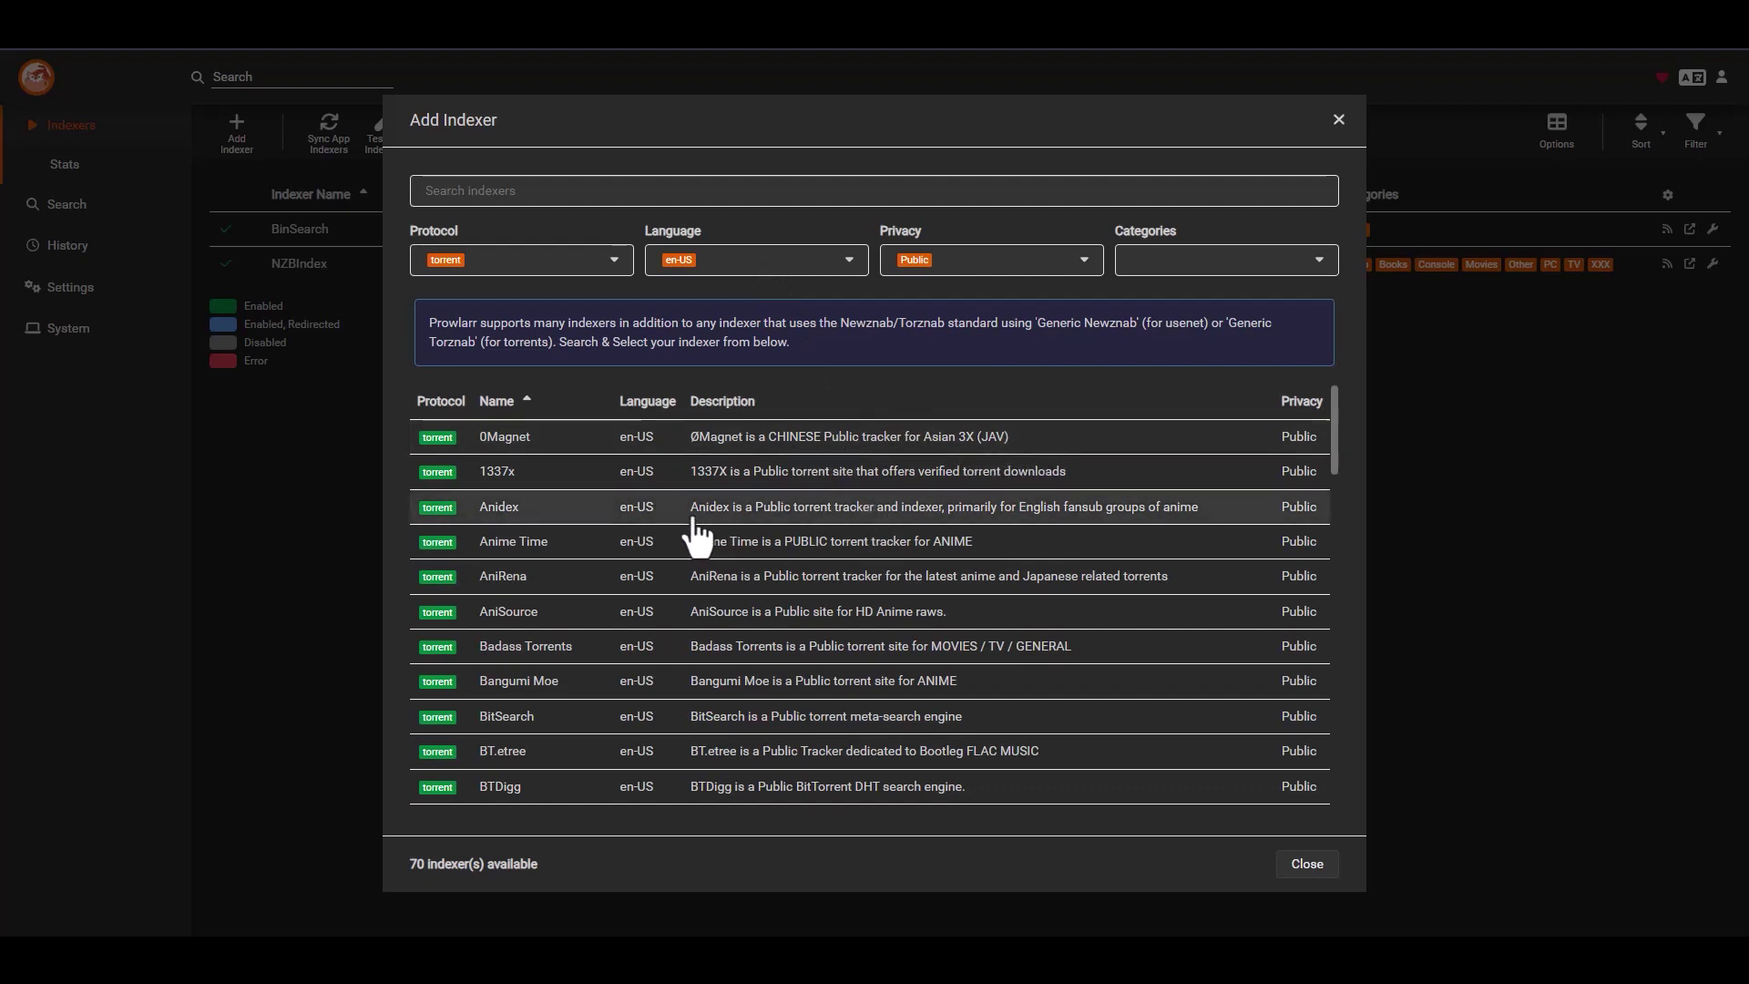
pyautogui.click(518, 489)
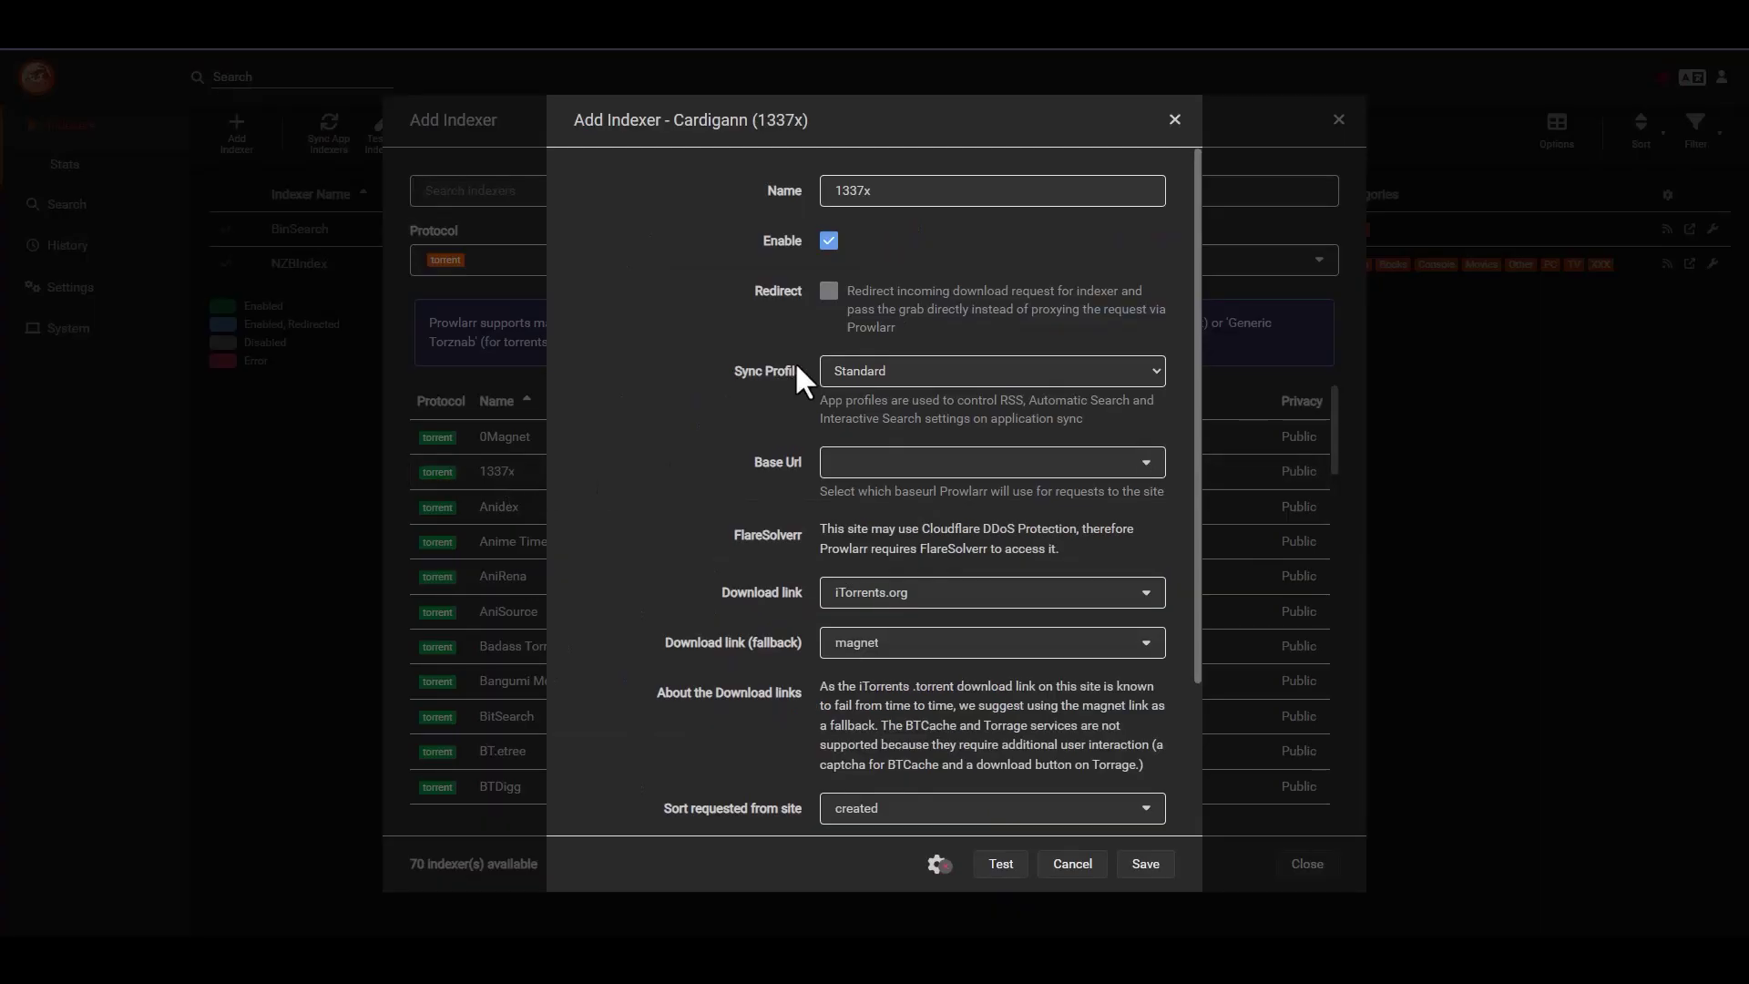
pyautogui.click(967, 470)
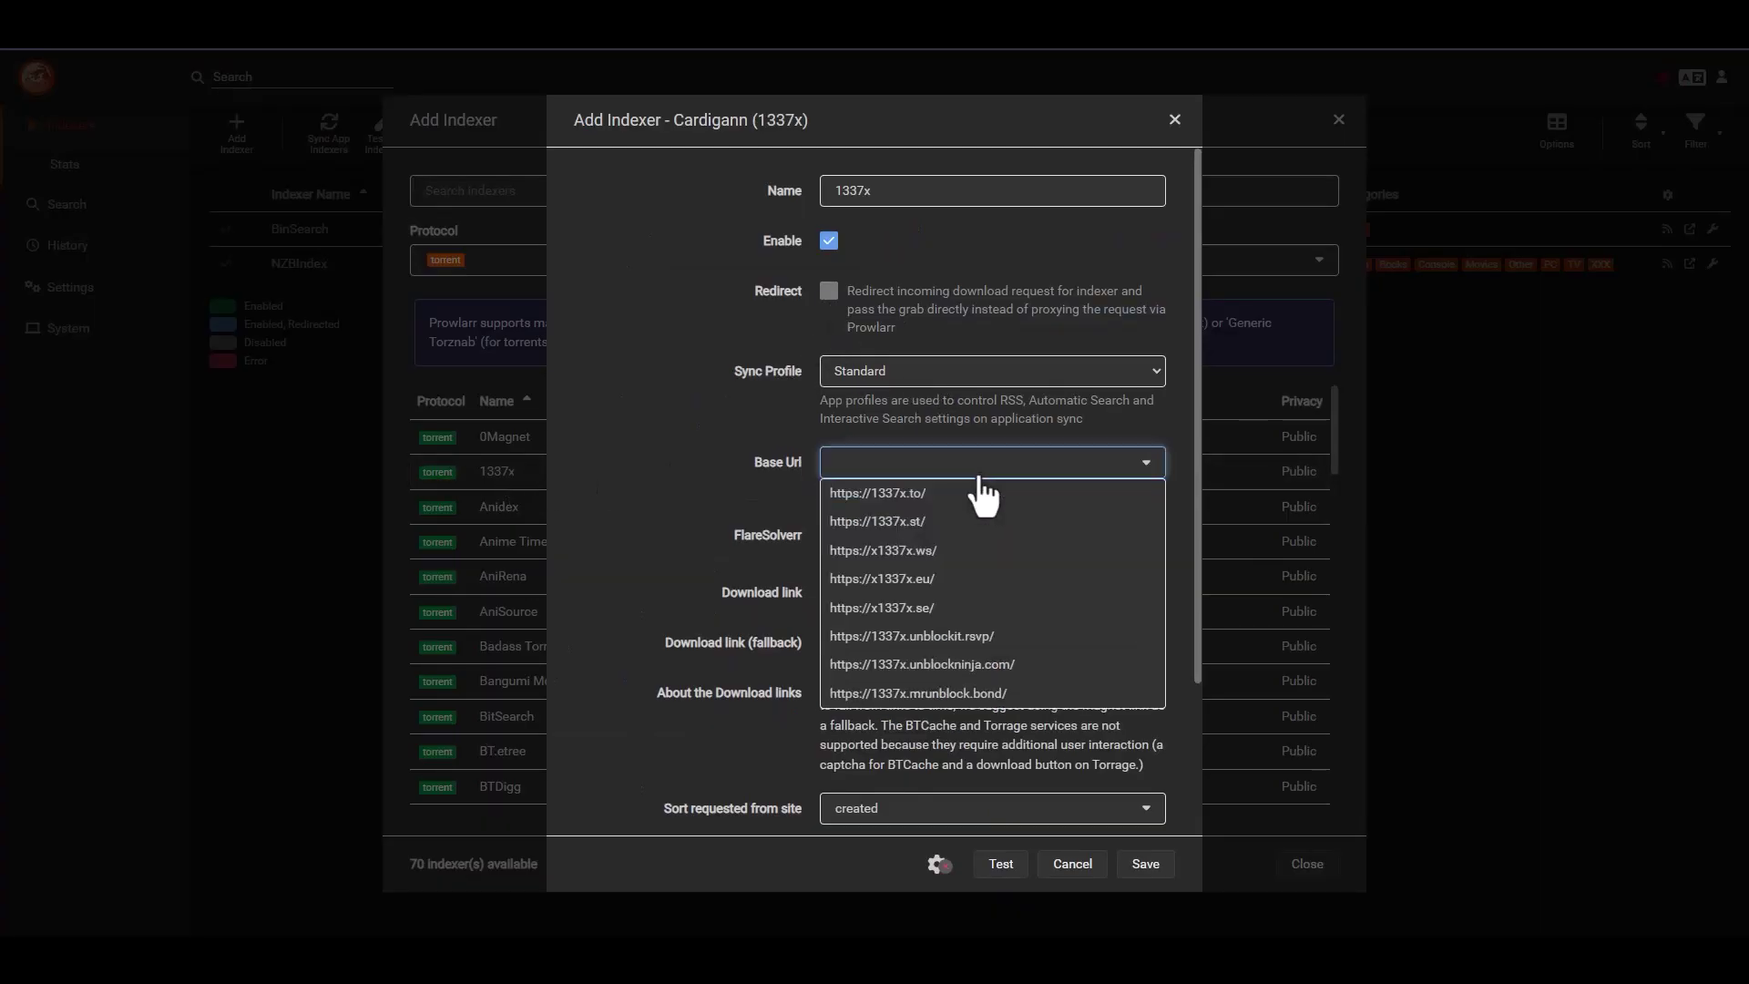
pyautogui.click(932, 492)
pyautogui.click(981, 465)
pyautogui.click(927, 492)
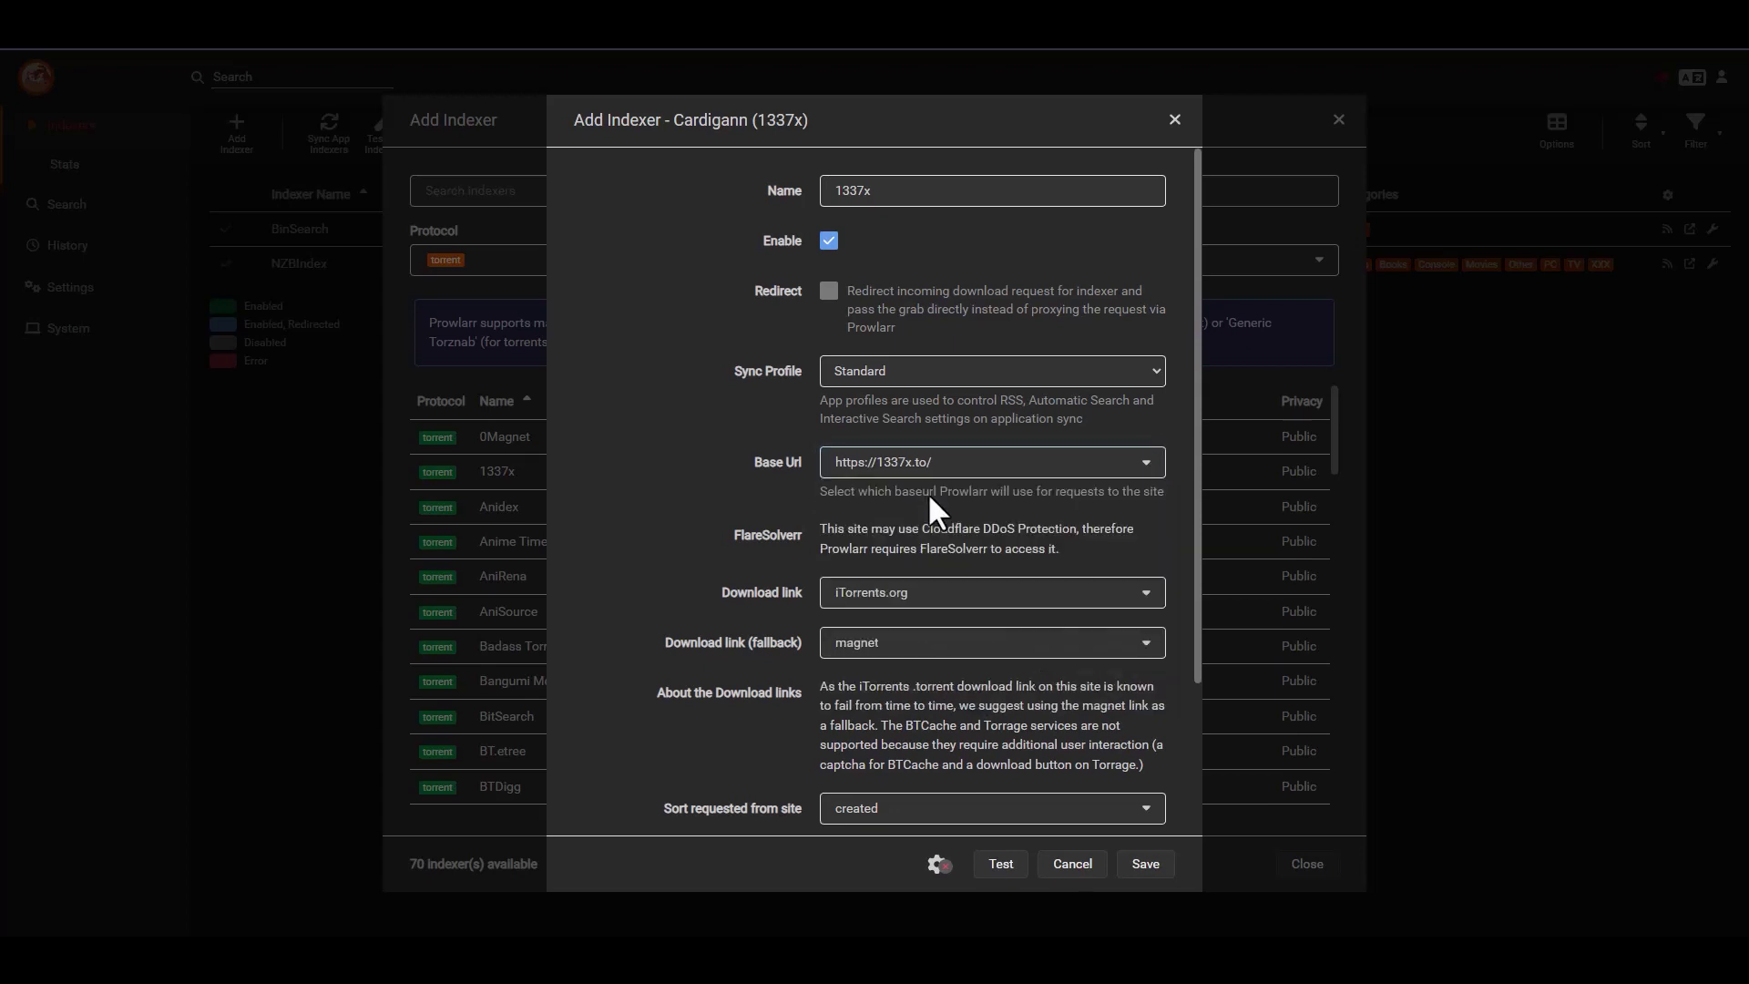
pyautogui.scroll(-3, 718, 535)
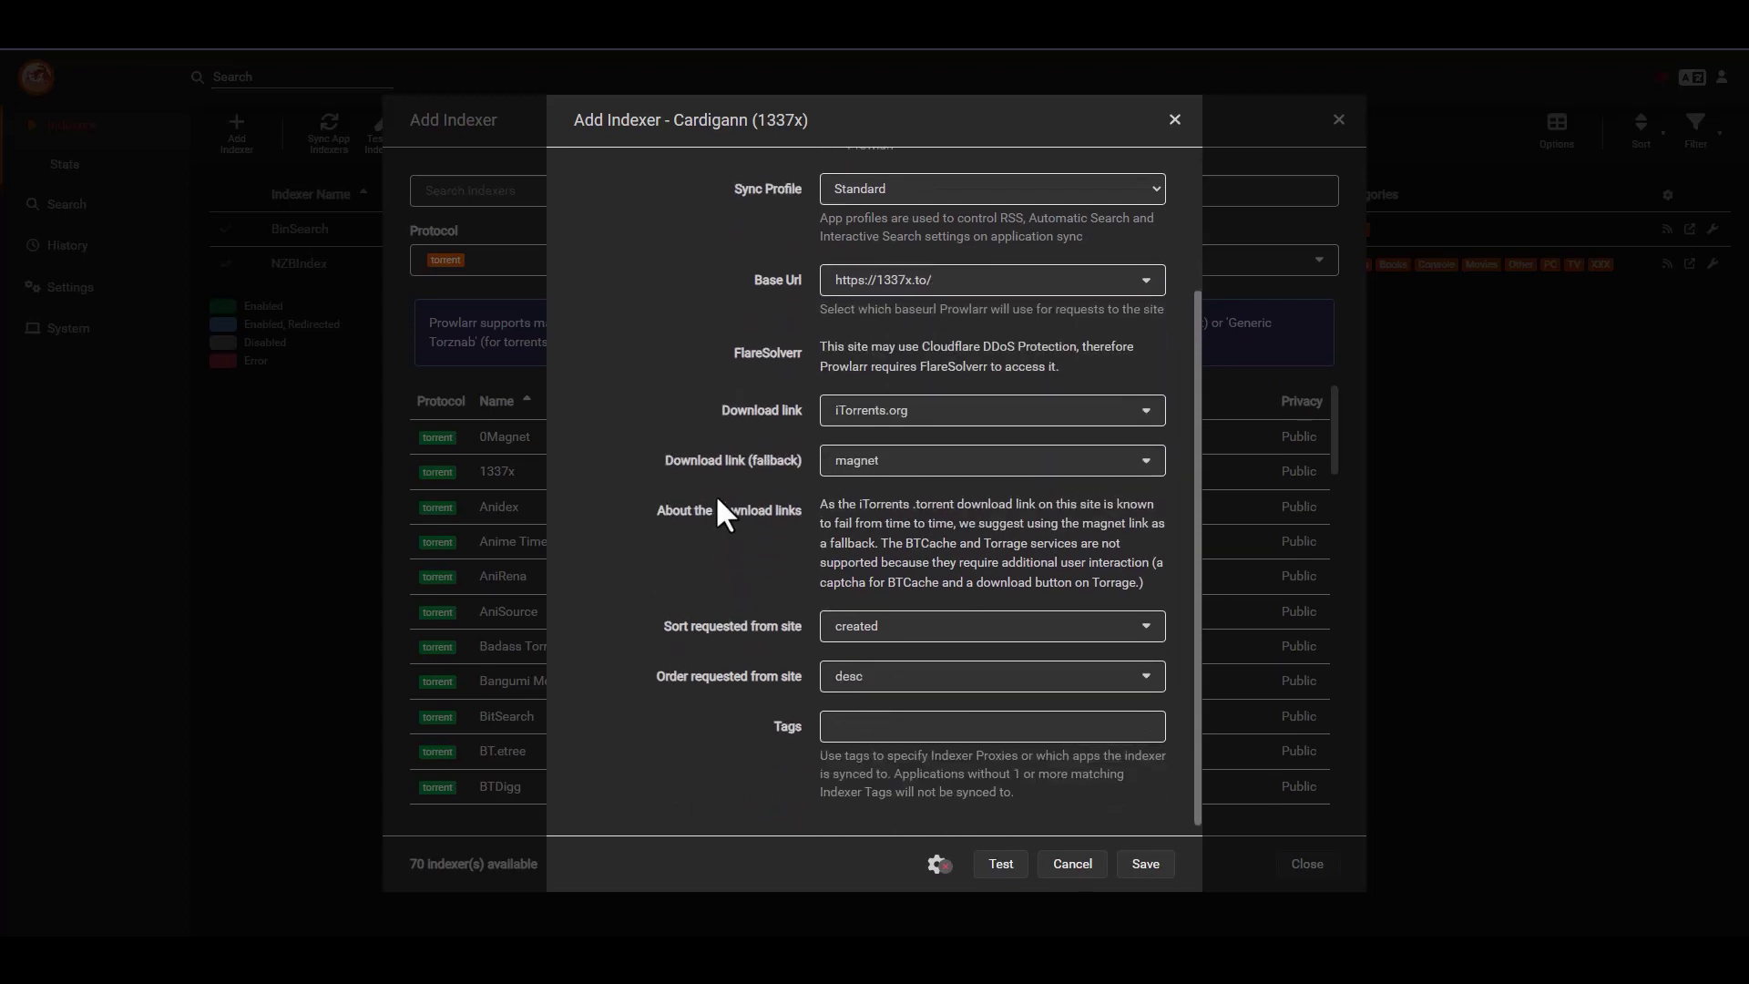
# - Set 1337x to magnet download links and seeders sorting, then test and save it
pyautogui.click(905, 414)
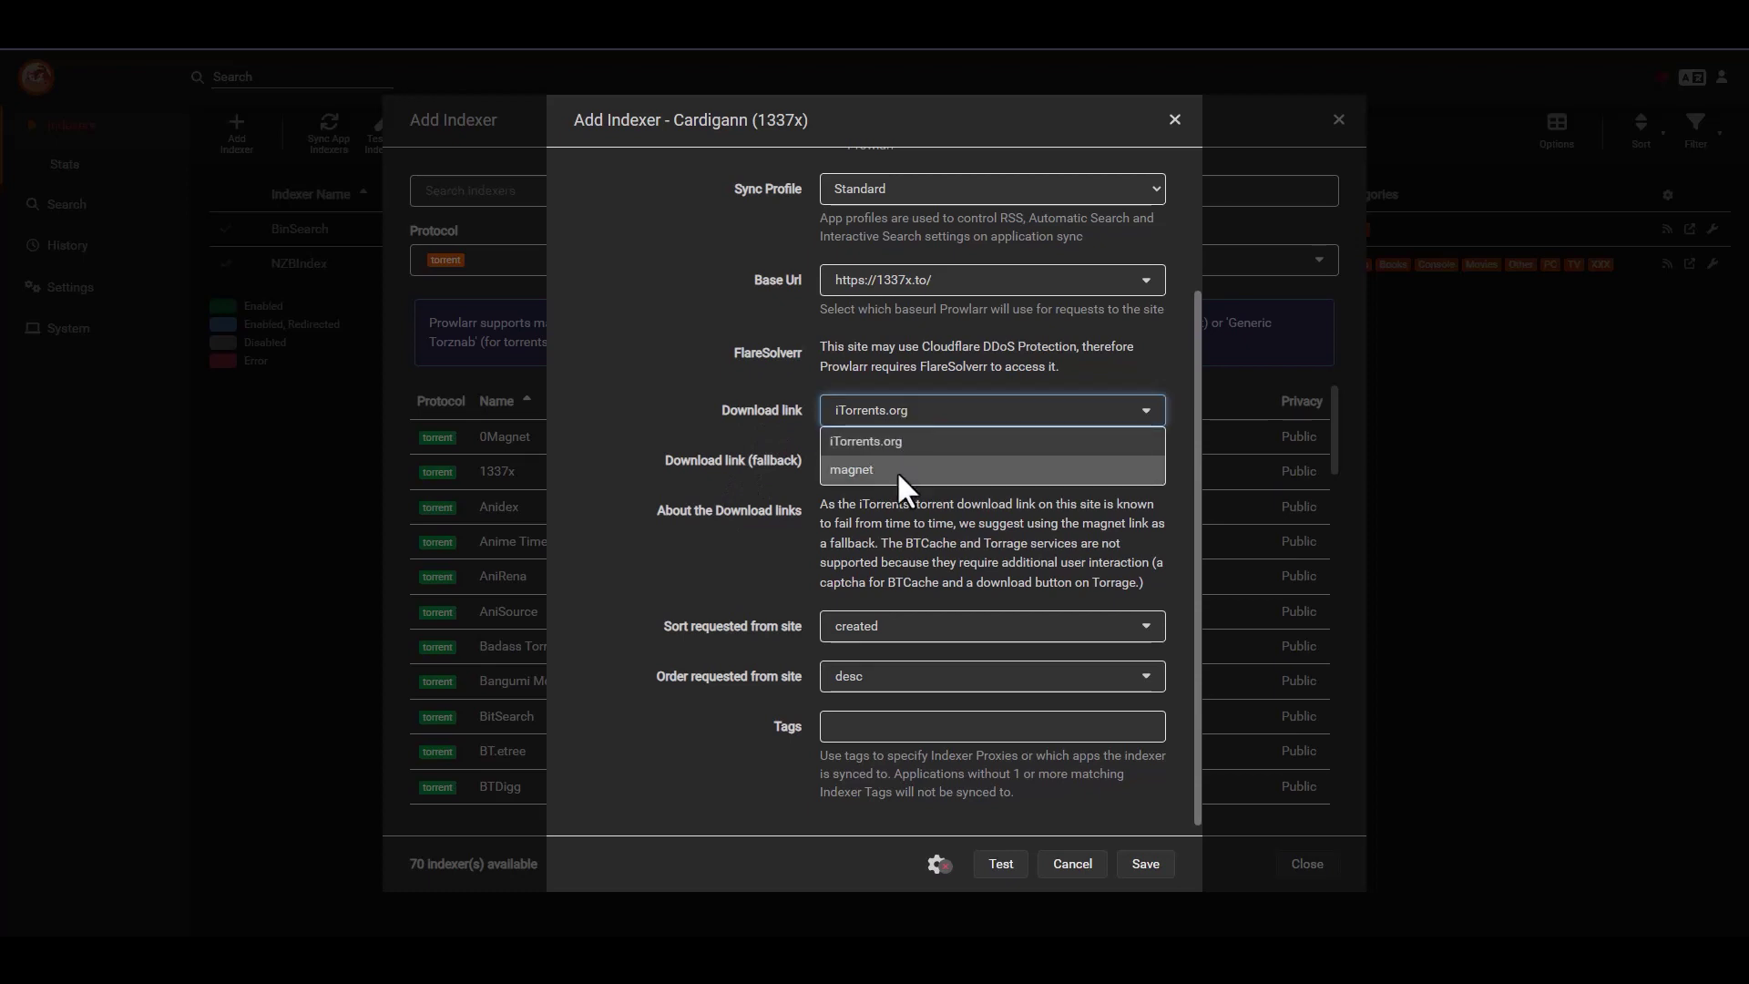
pyautogui.click(896, 470)
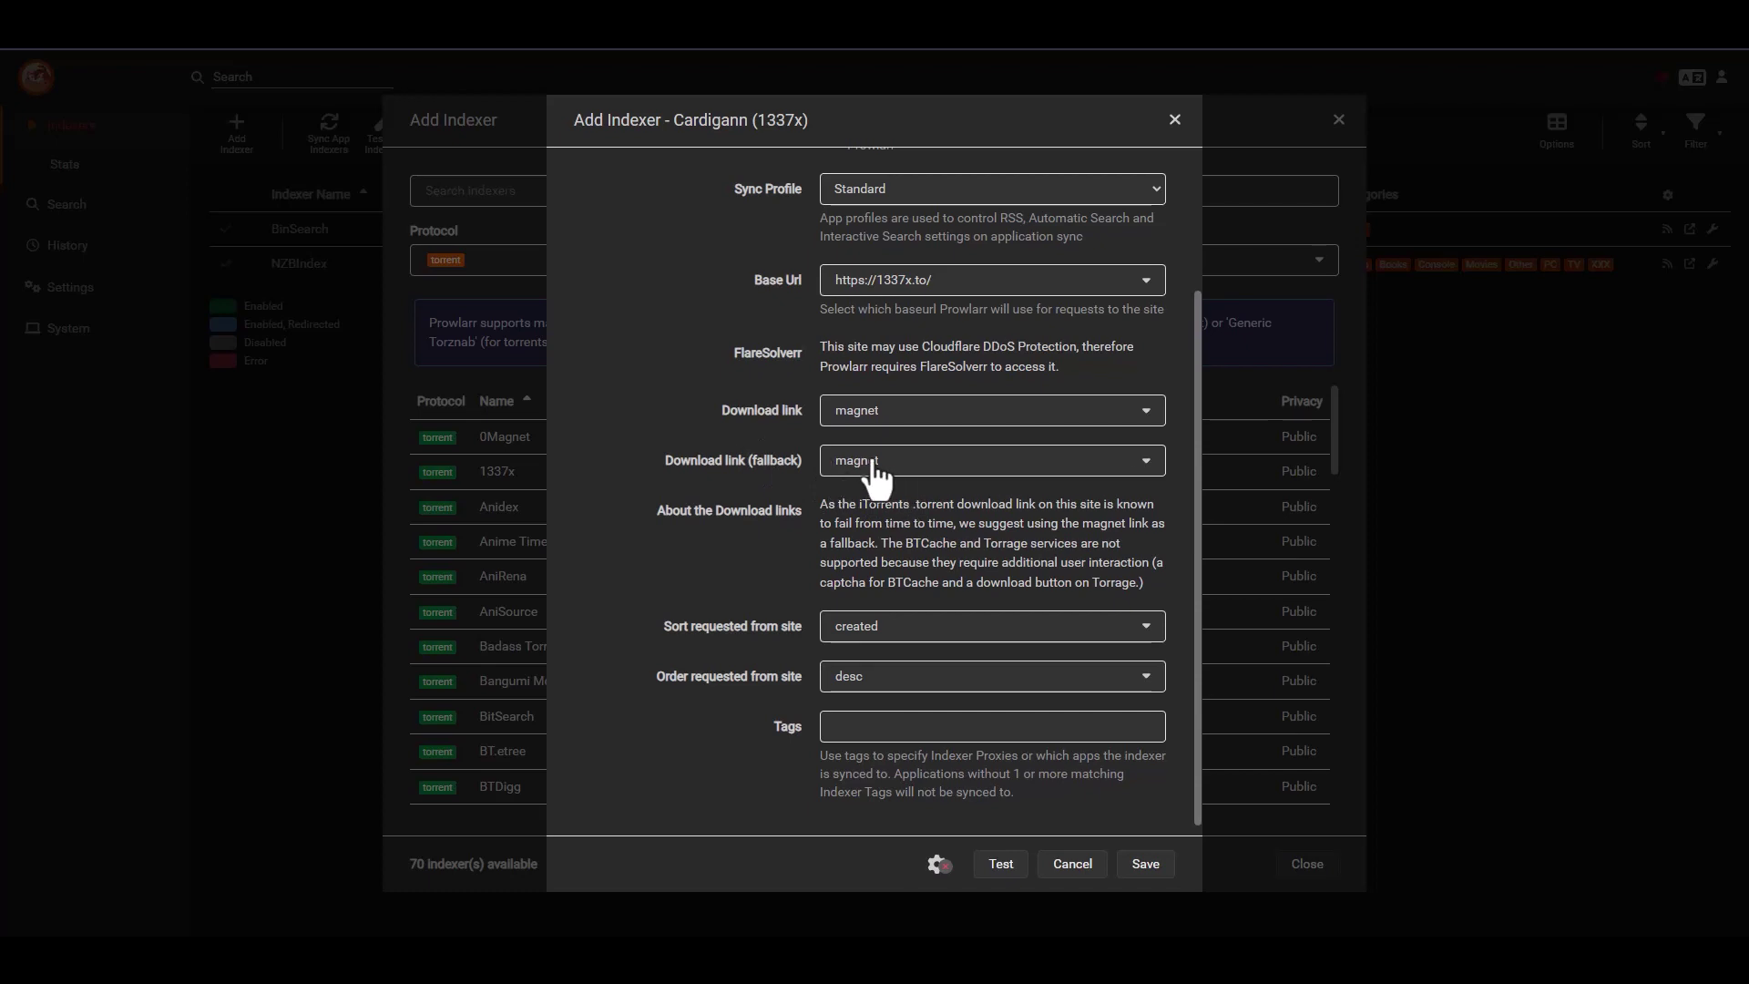
pyautogui.scroll(-1, 728, 482)
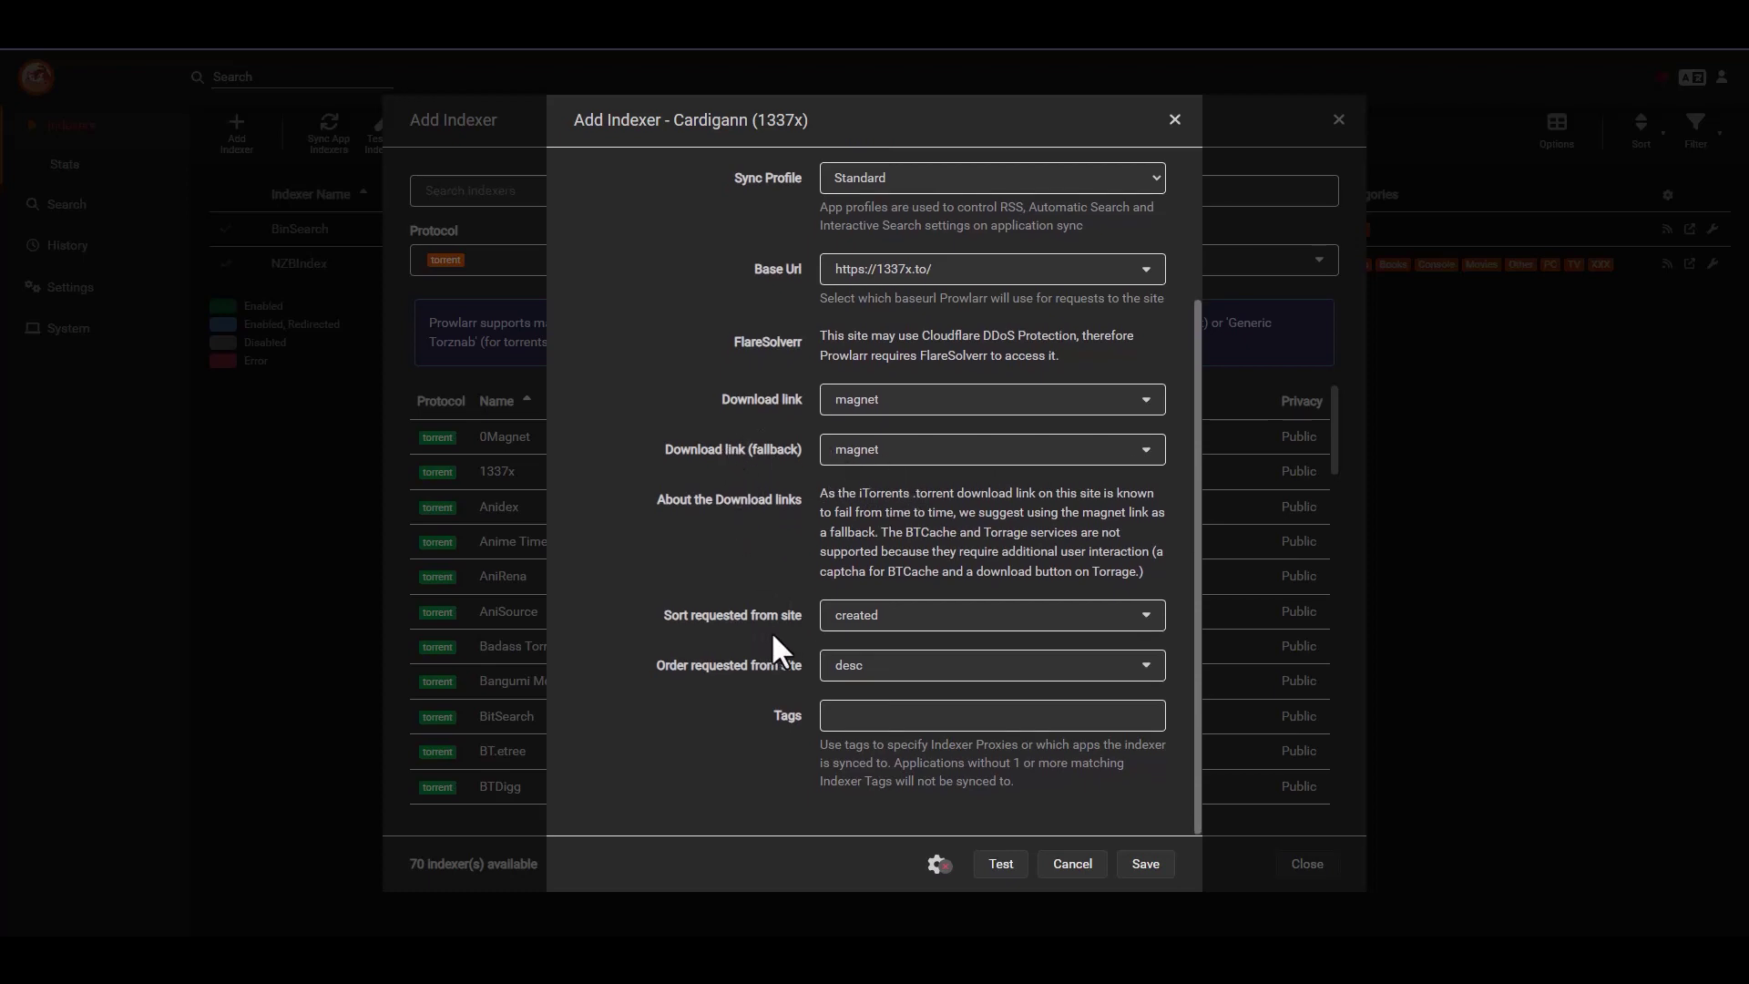
pyautogui.click(876, 619)
pyautogui.click(872, 646)
pyautogui.click(999, 867)
pyautogui.click(1138, 866)
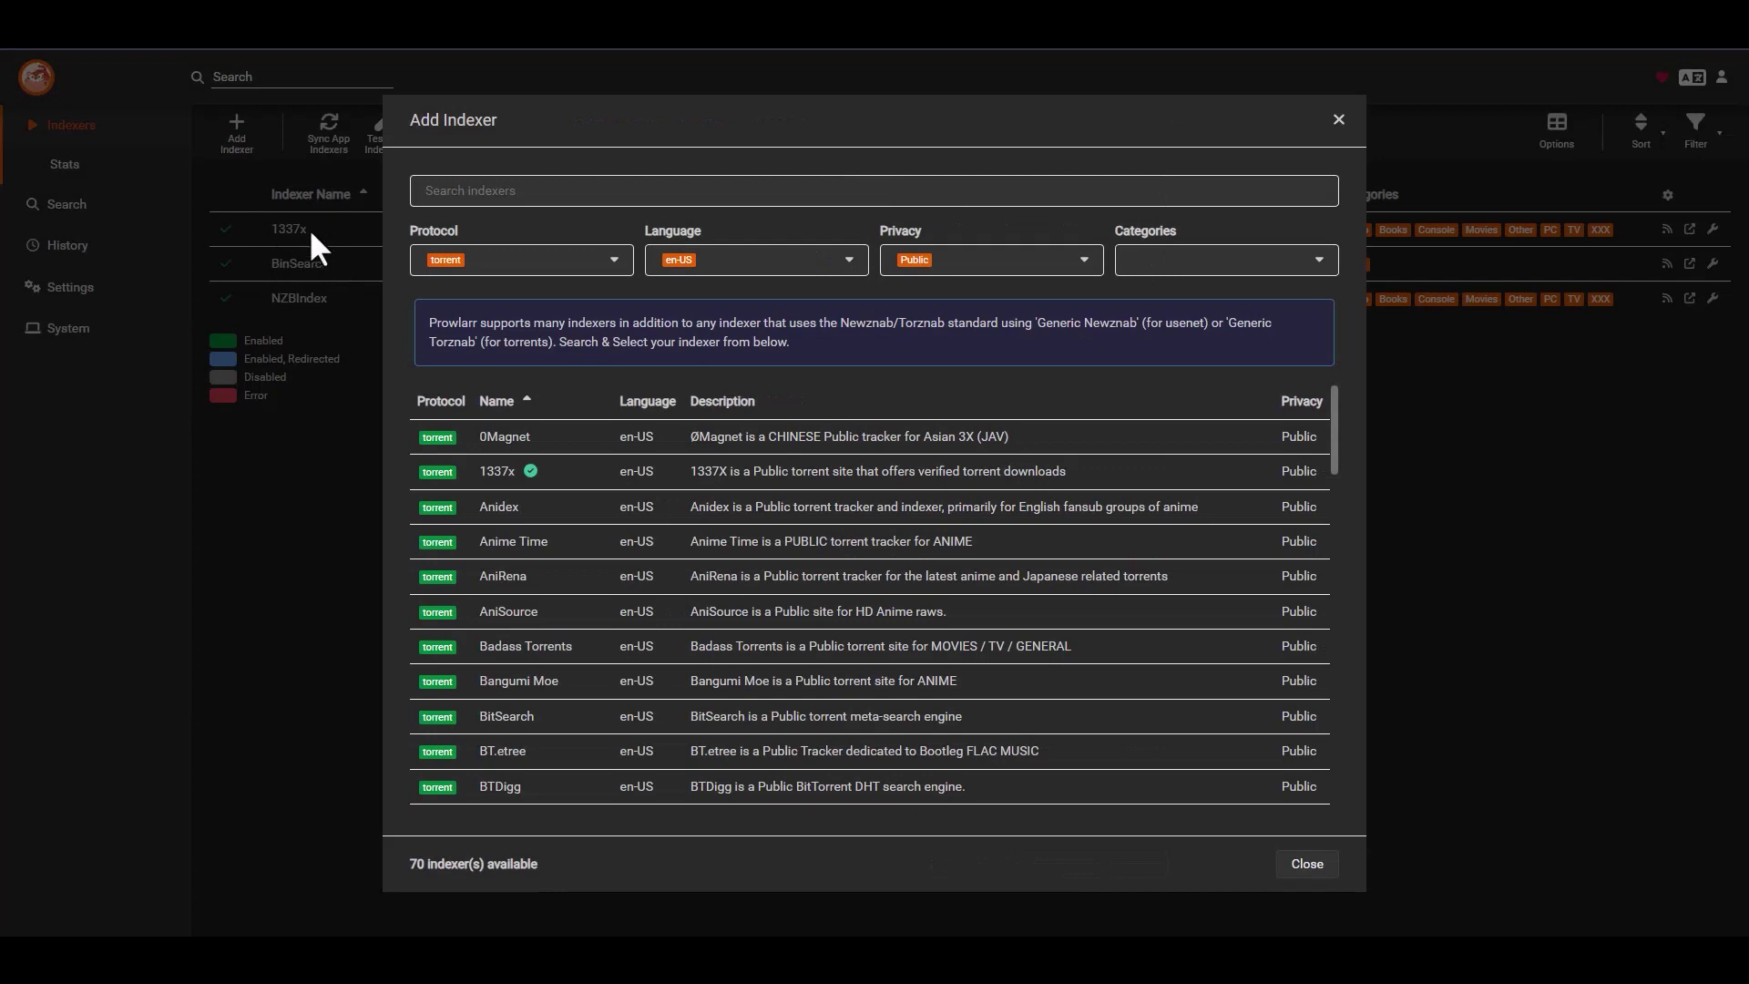
pyautogui.scroll(-1, 831, 536)
pyautogui.scroll(1, 832, 536)
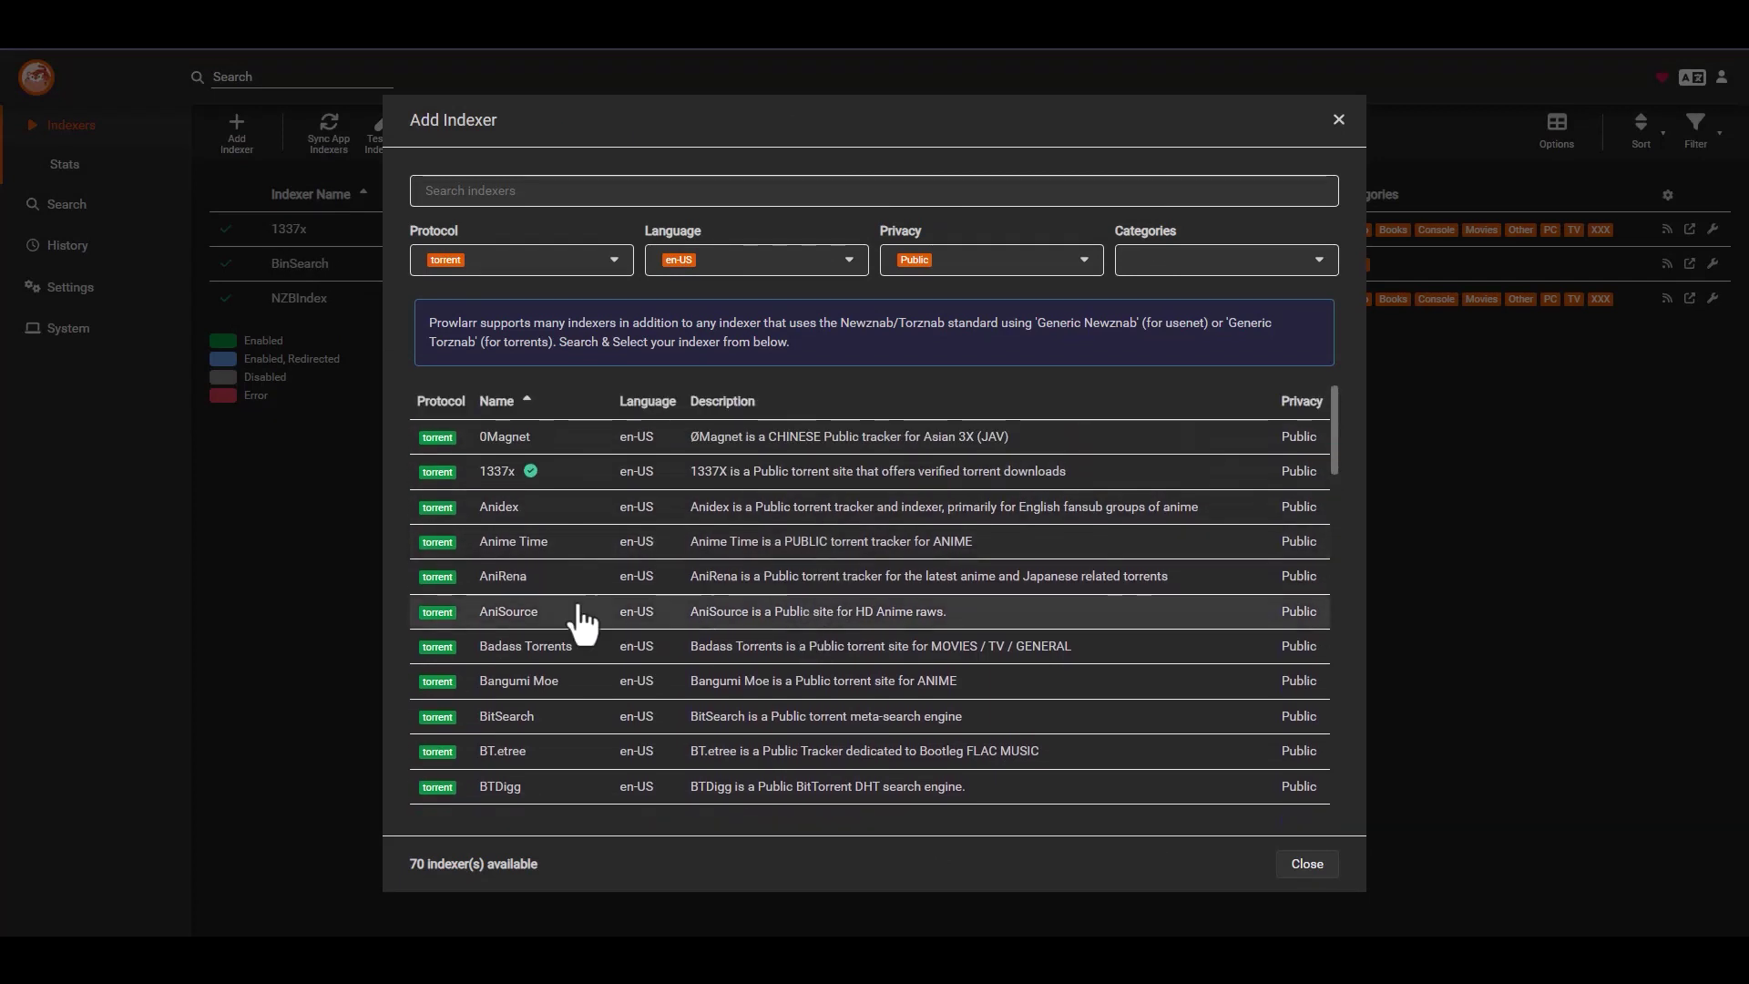
pyautogui.click(510, 507)
pyautogui.click(975, 499)
pyautogui.click(979, 521)
# - Restrict Anidex searches to Japanese and English languages
pyautogui.click(936, 612)
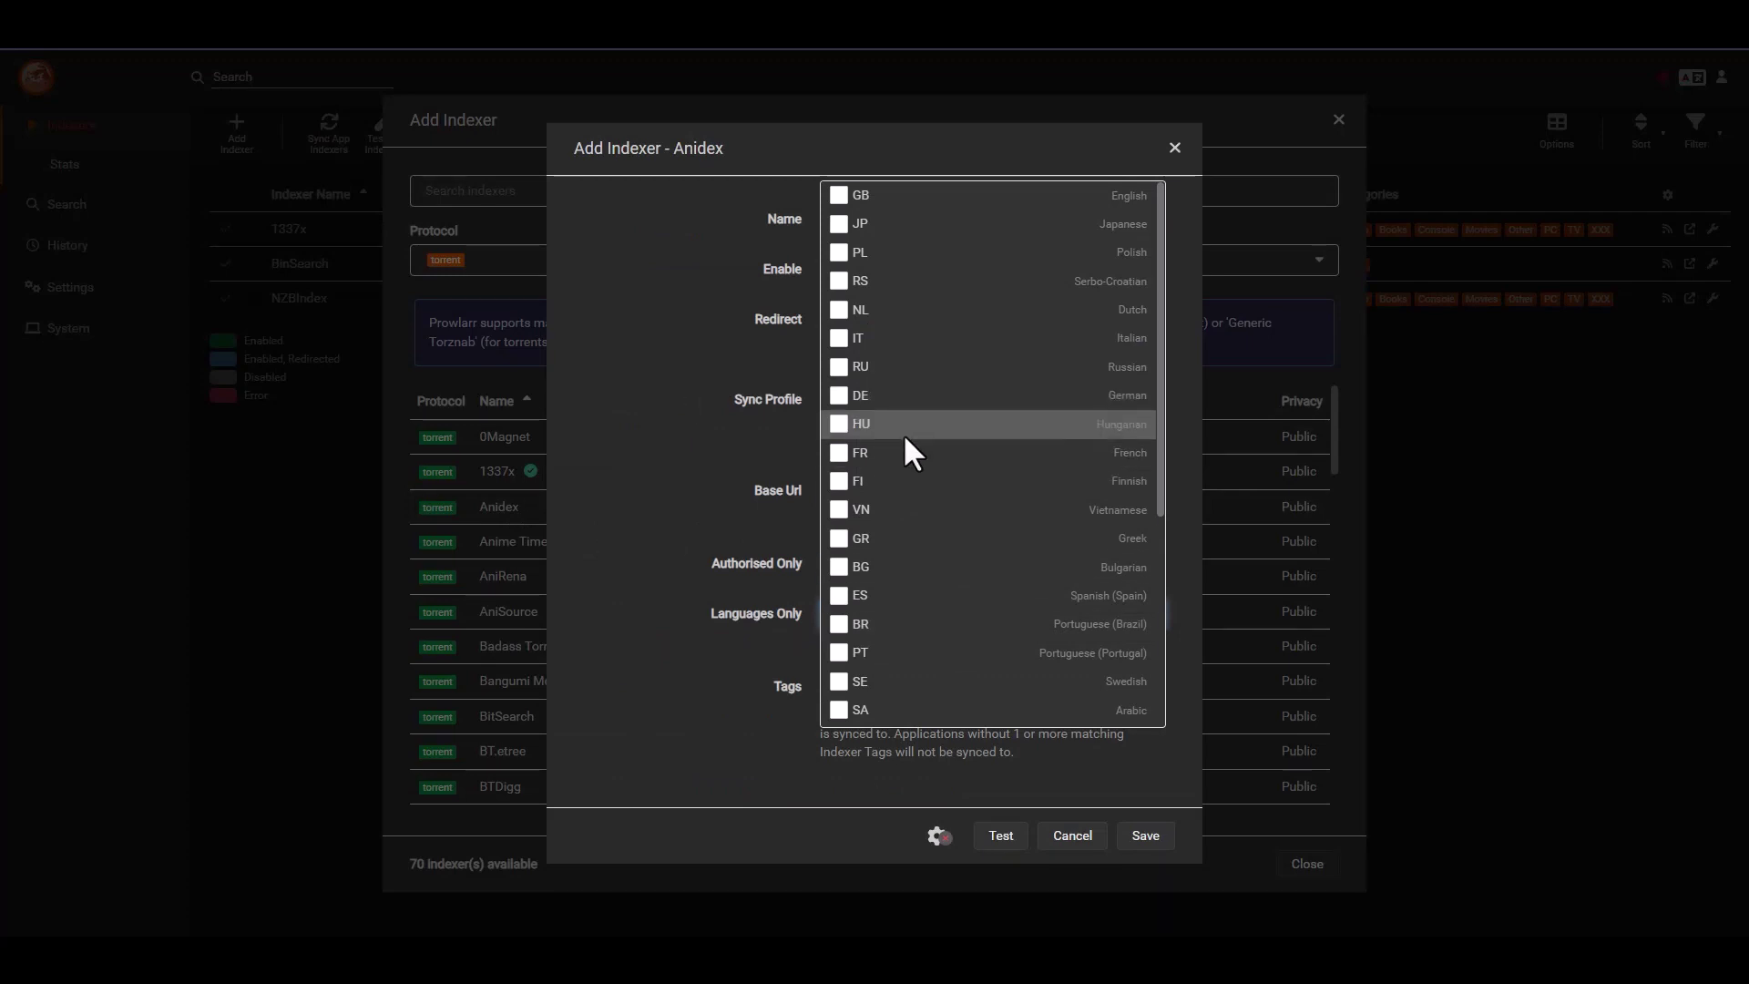
pyautogui.click(841, 226)
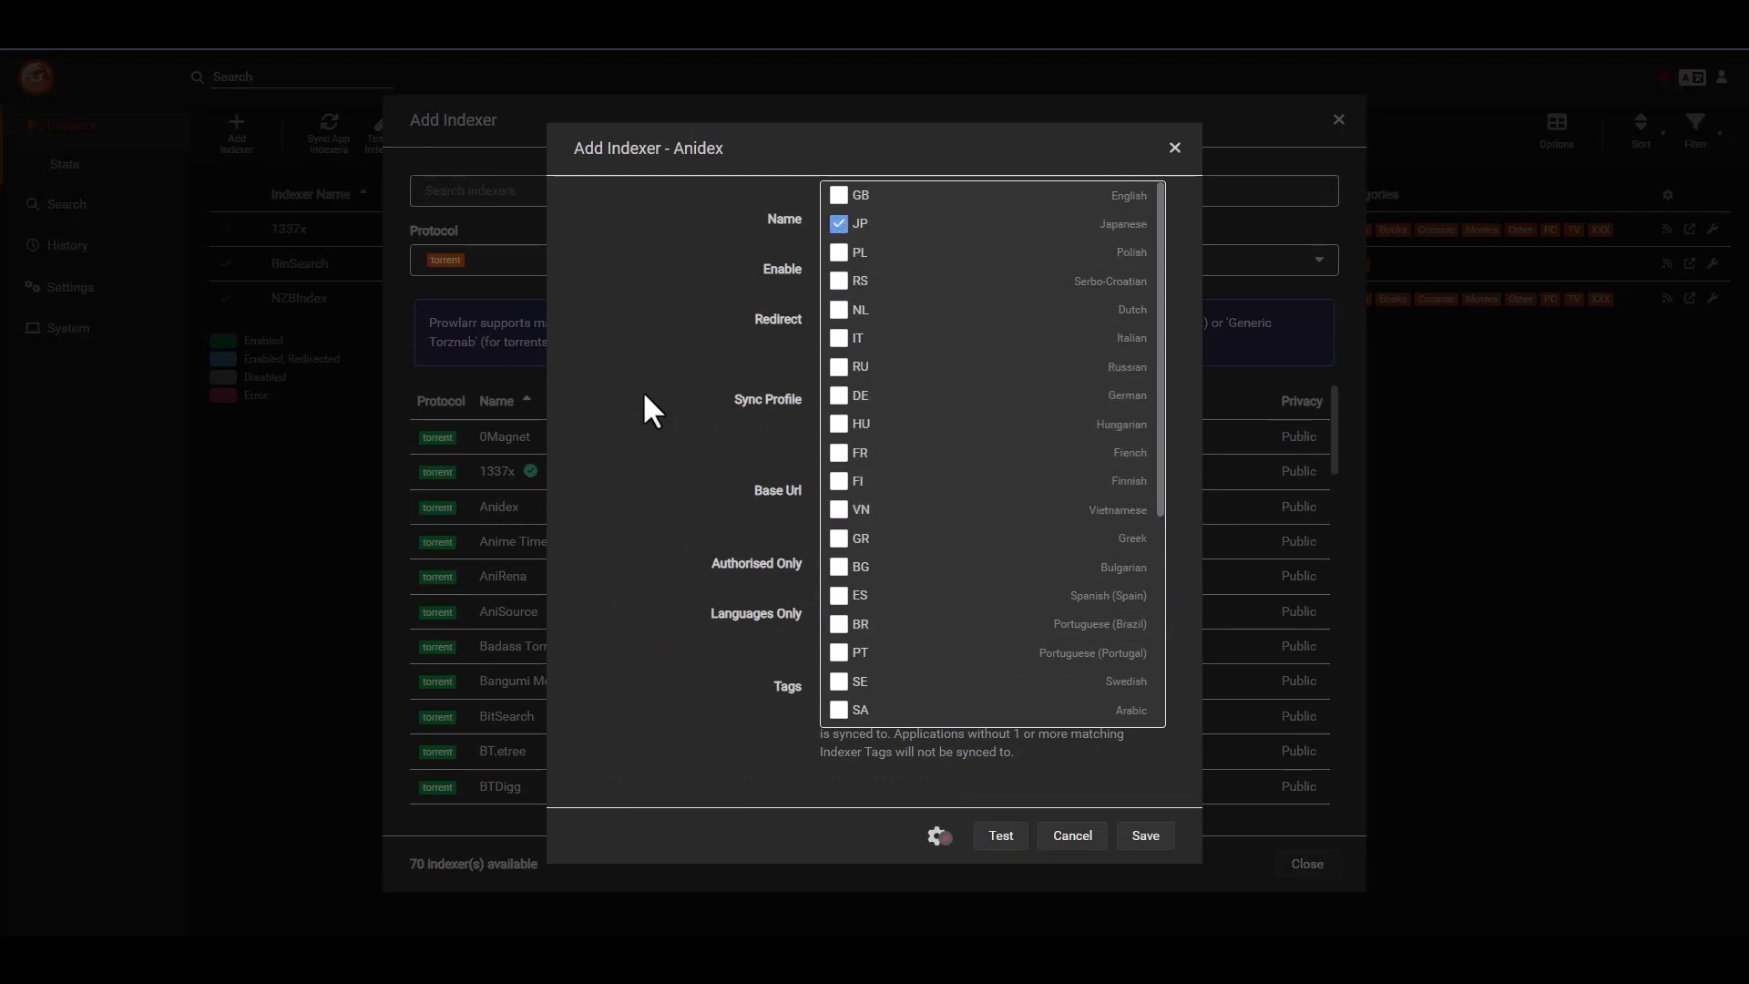
pyautogui.click(636, 399)
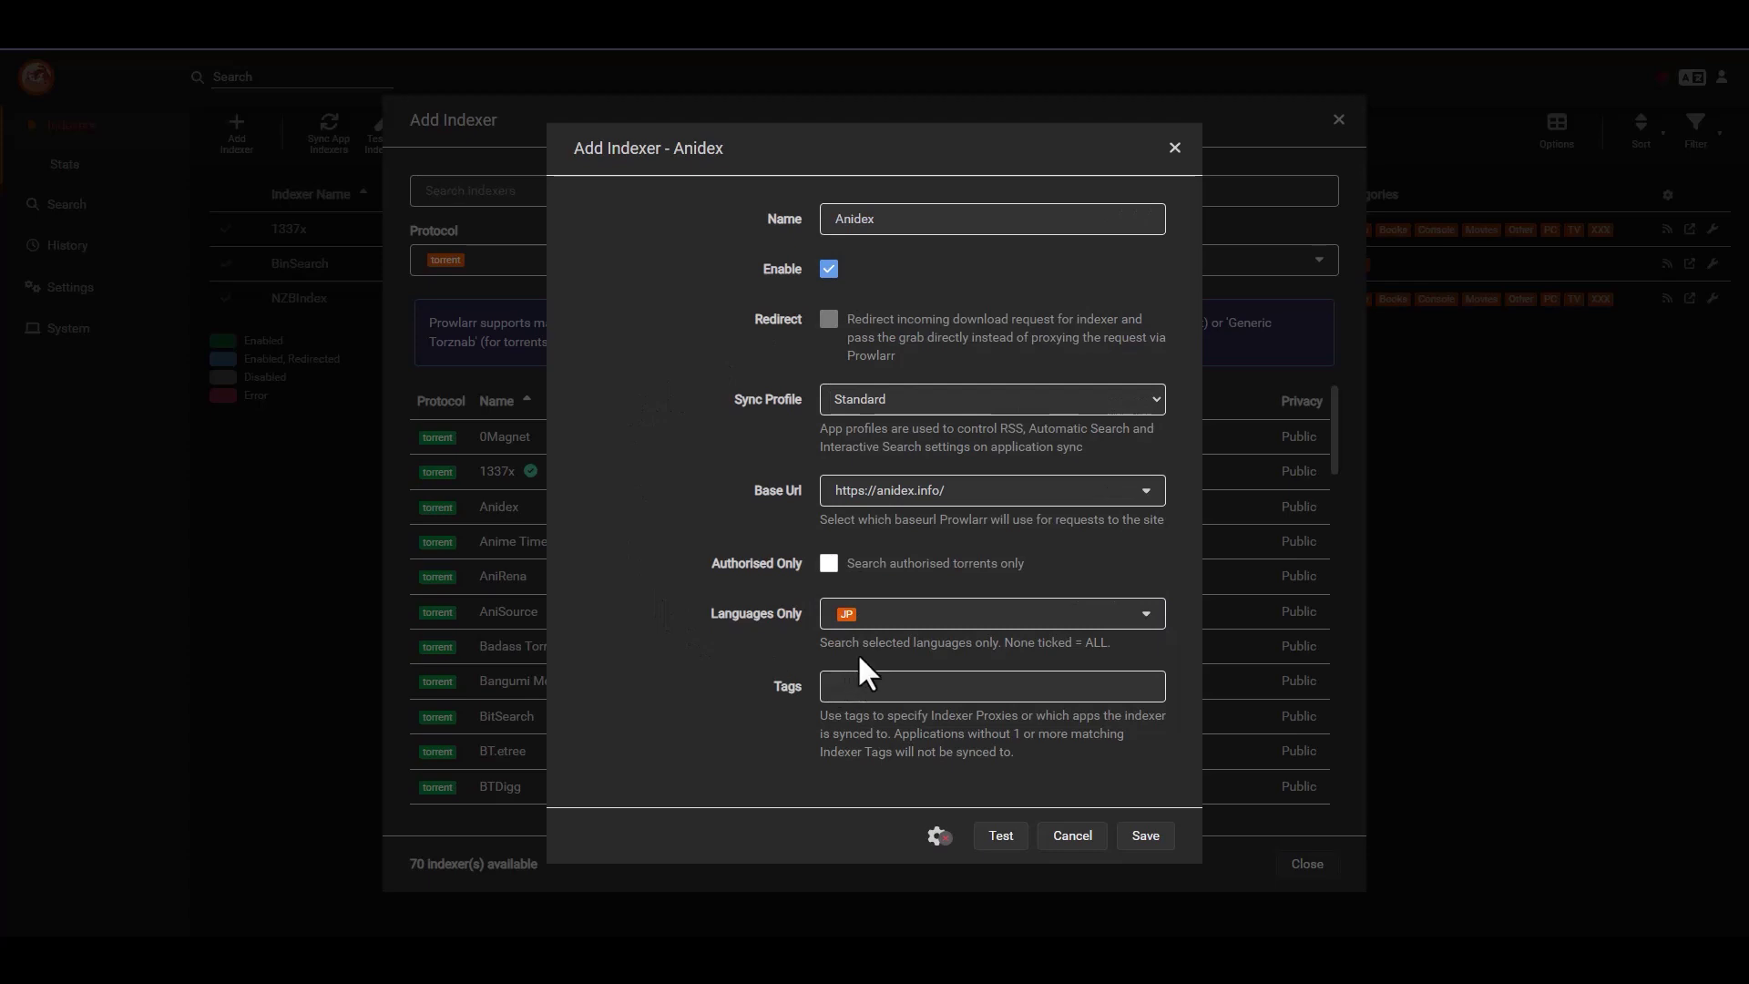
pyautogui.click(1125, 614)
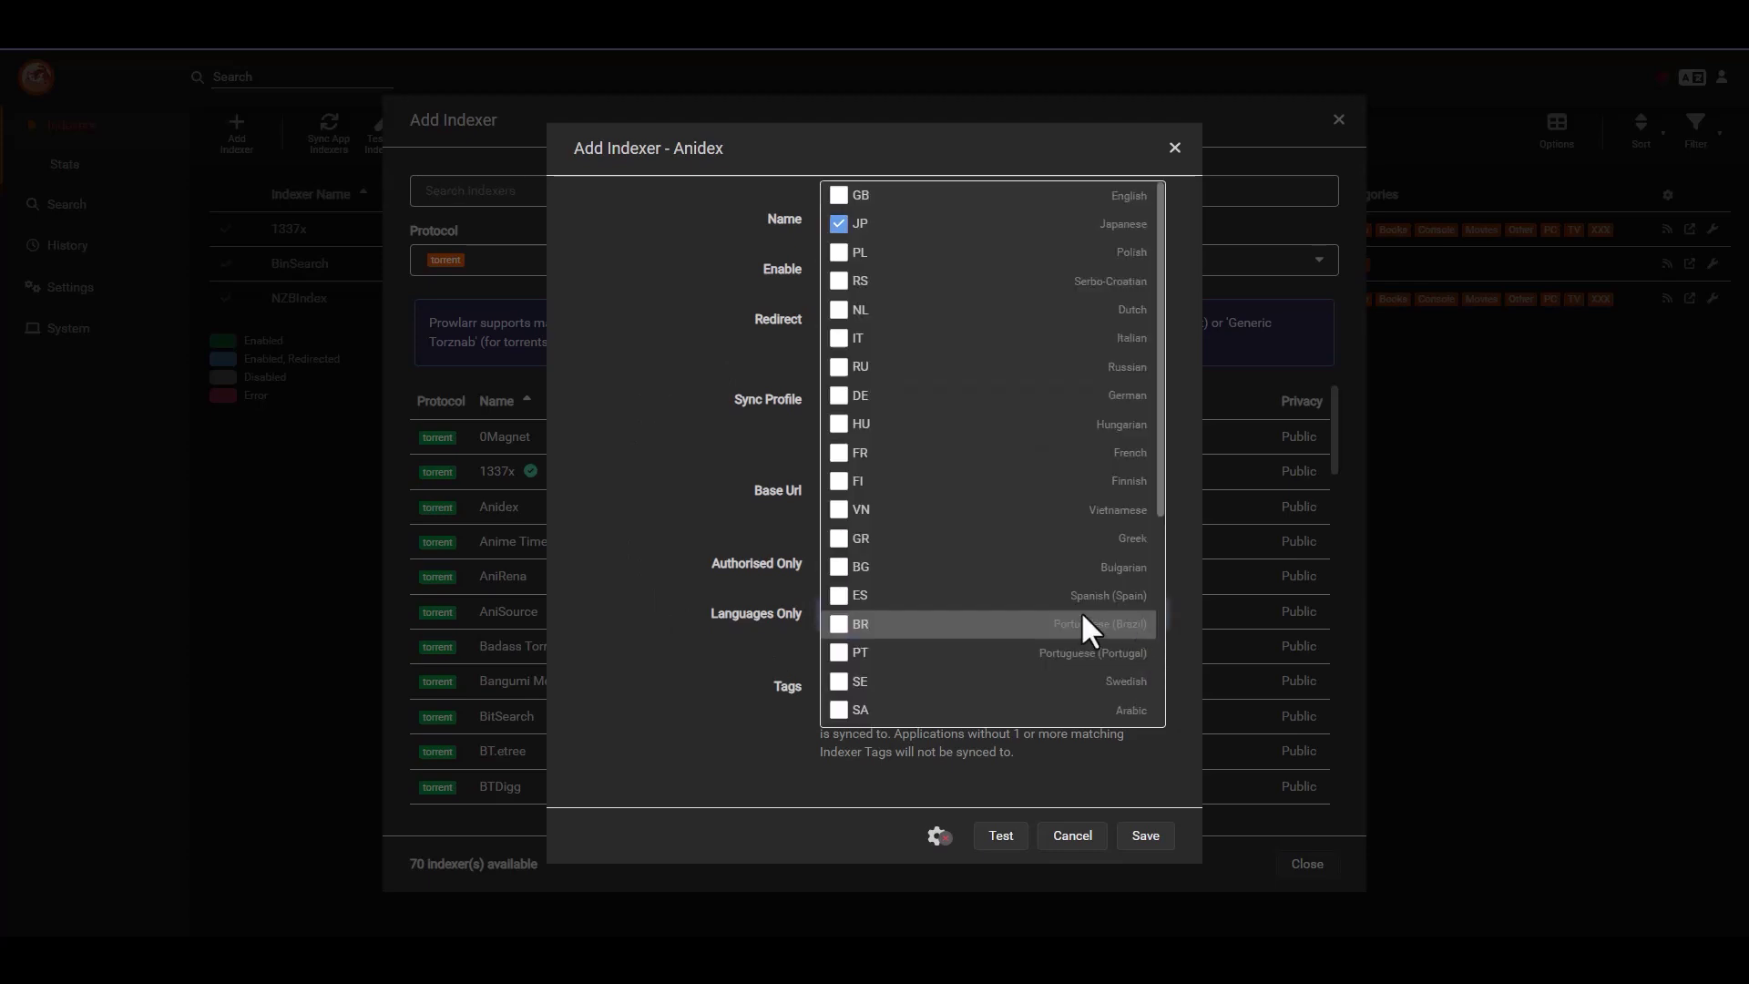
pyautogui.scroll(-1, 929, 456)
pyautogui.scroll(-3, 929, 455)
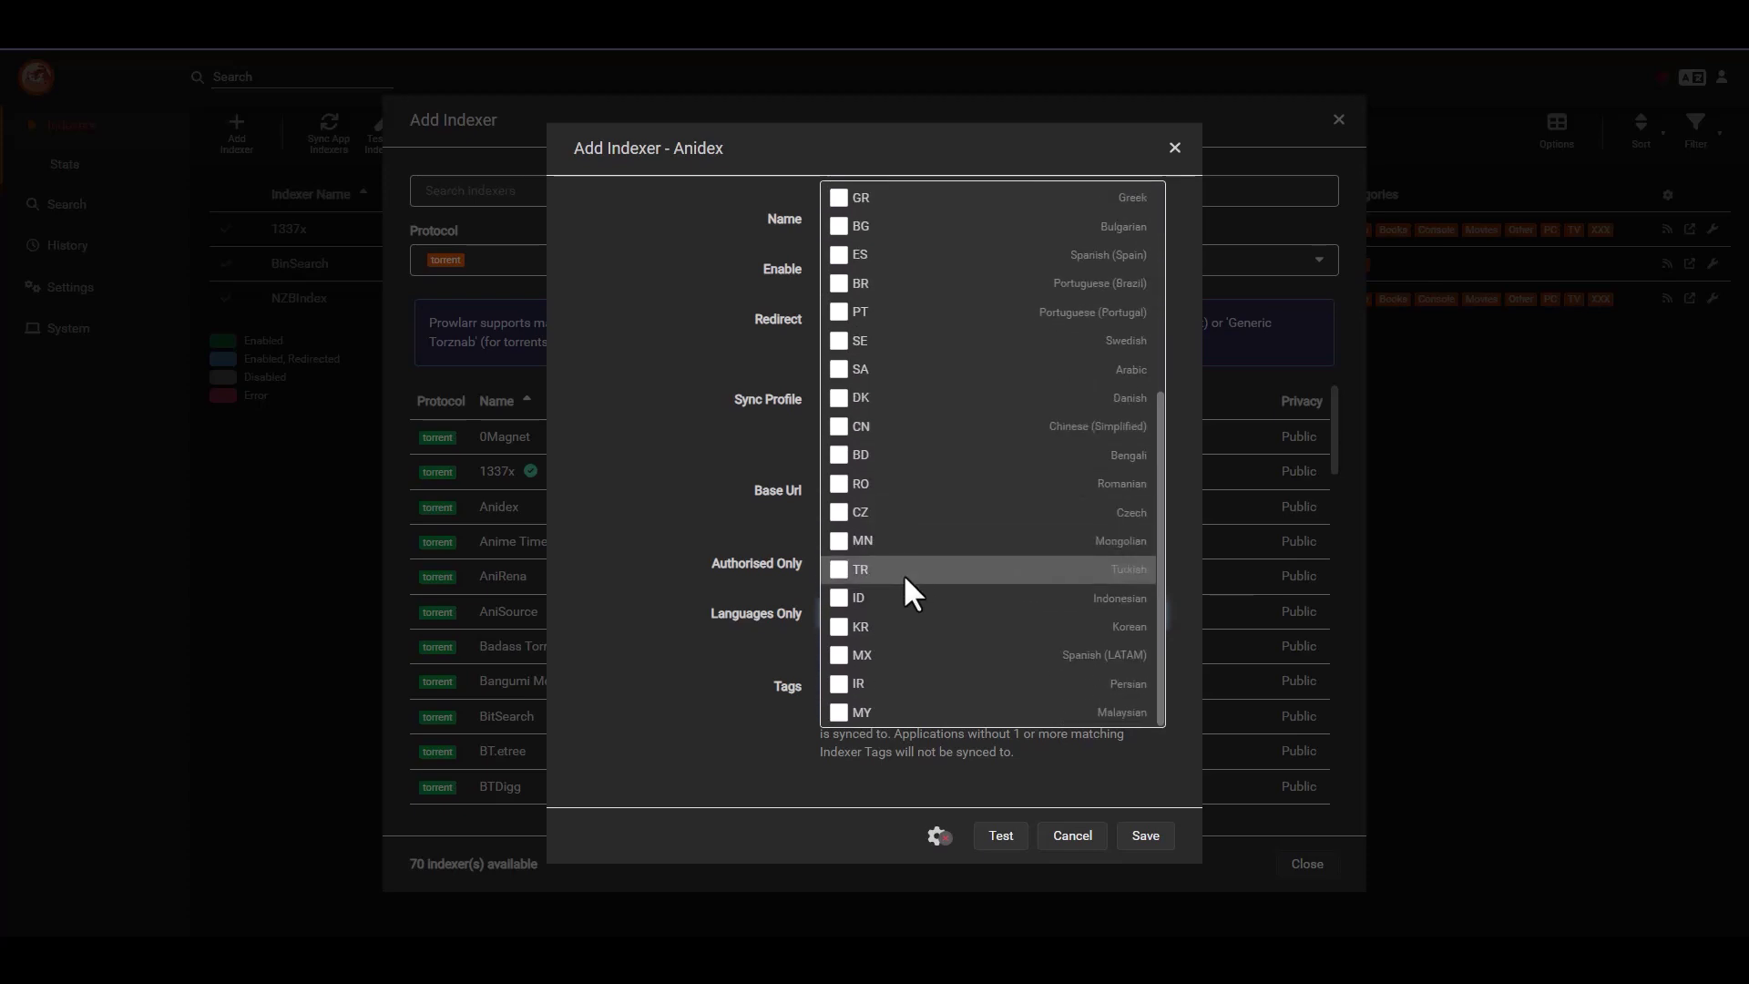
pyautogui.scroll(4, 903, 465)
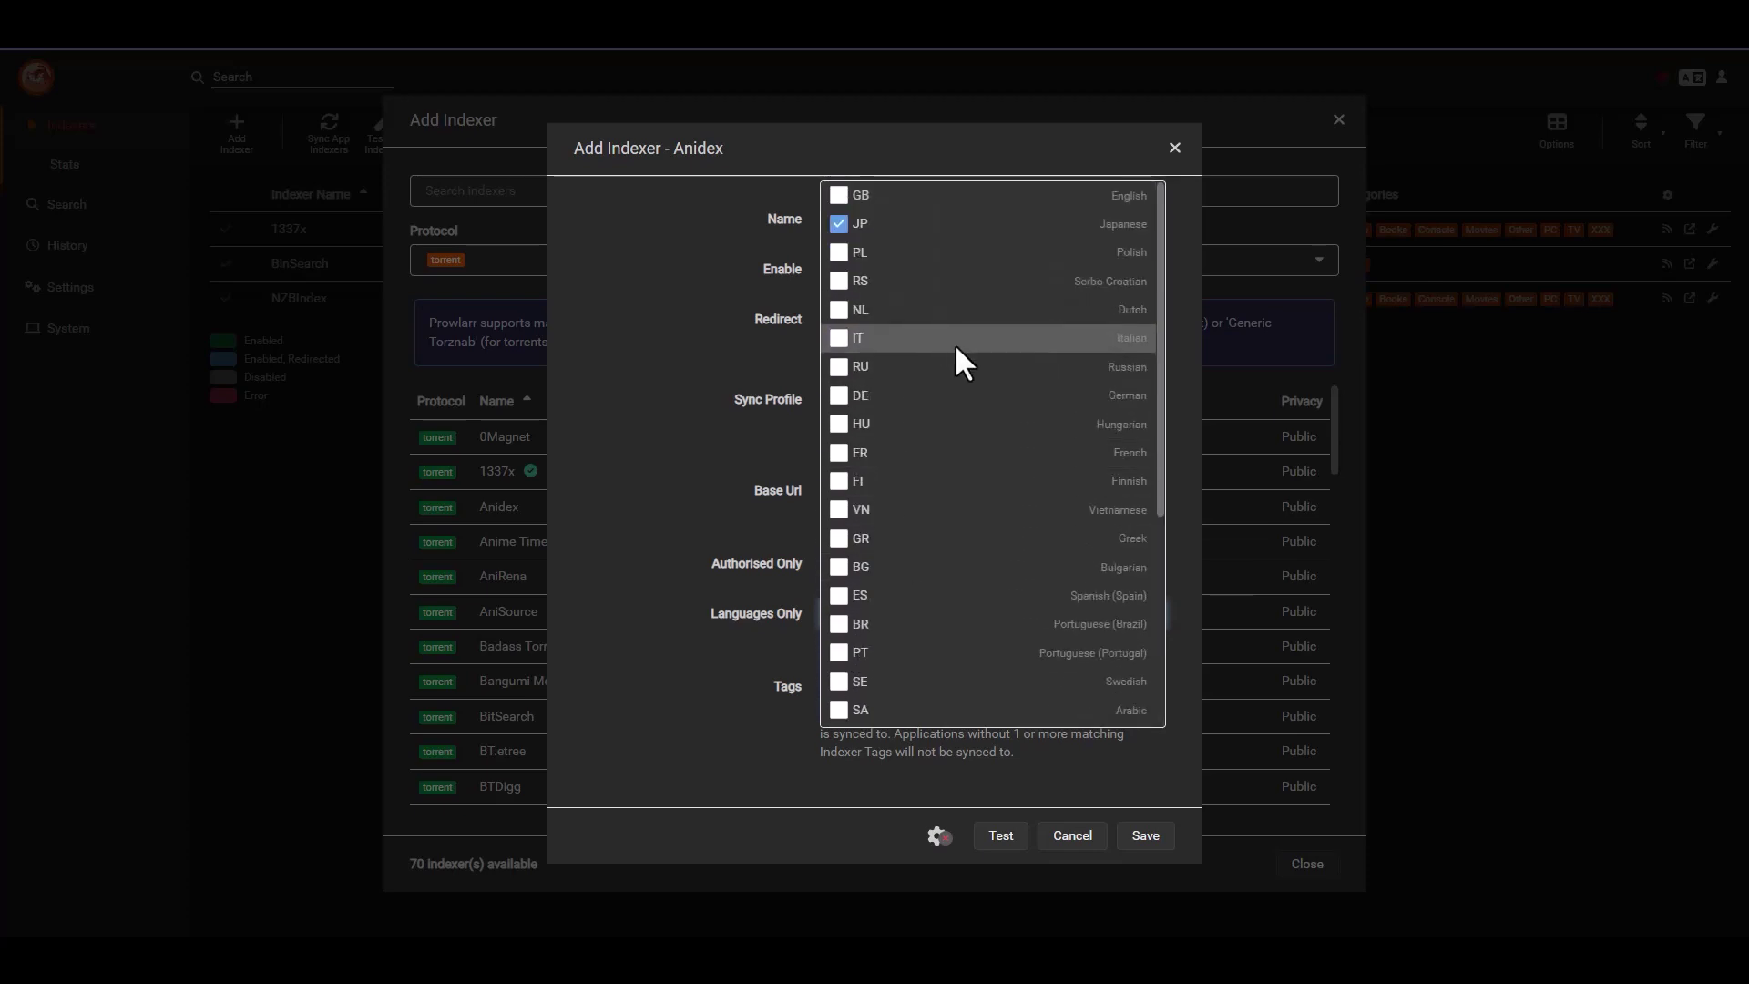
pyautogui.scroll(-1, 954, 343)
pyautogui.scroll(-2, 966, 422)
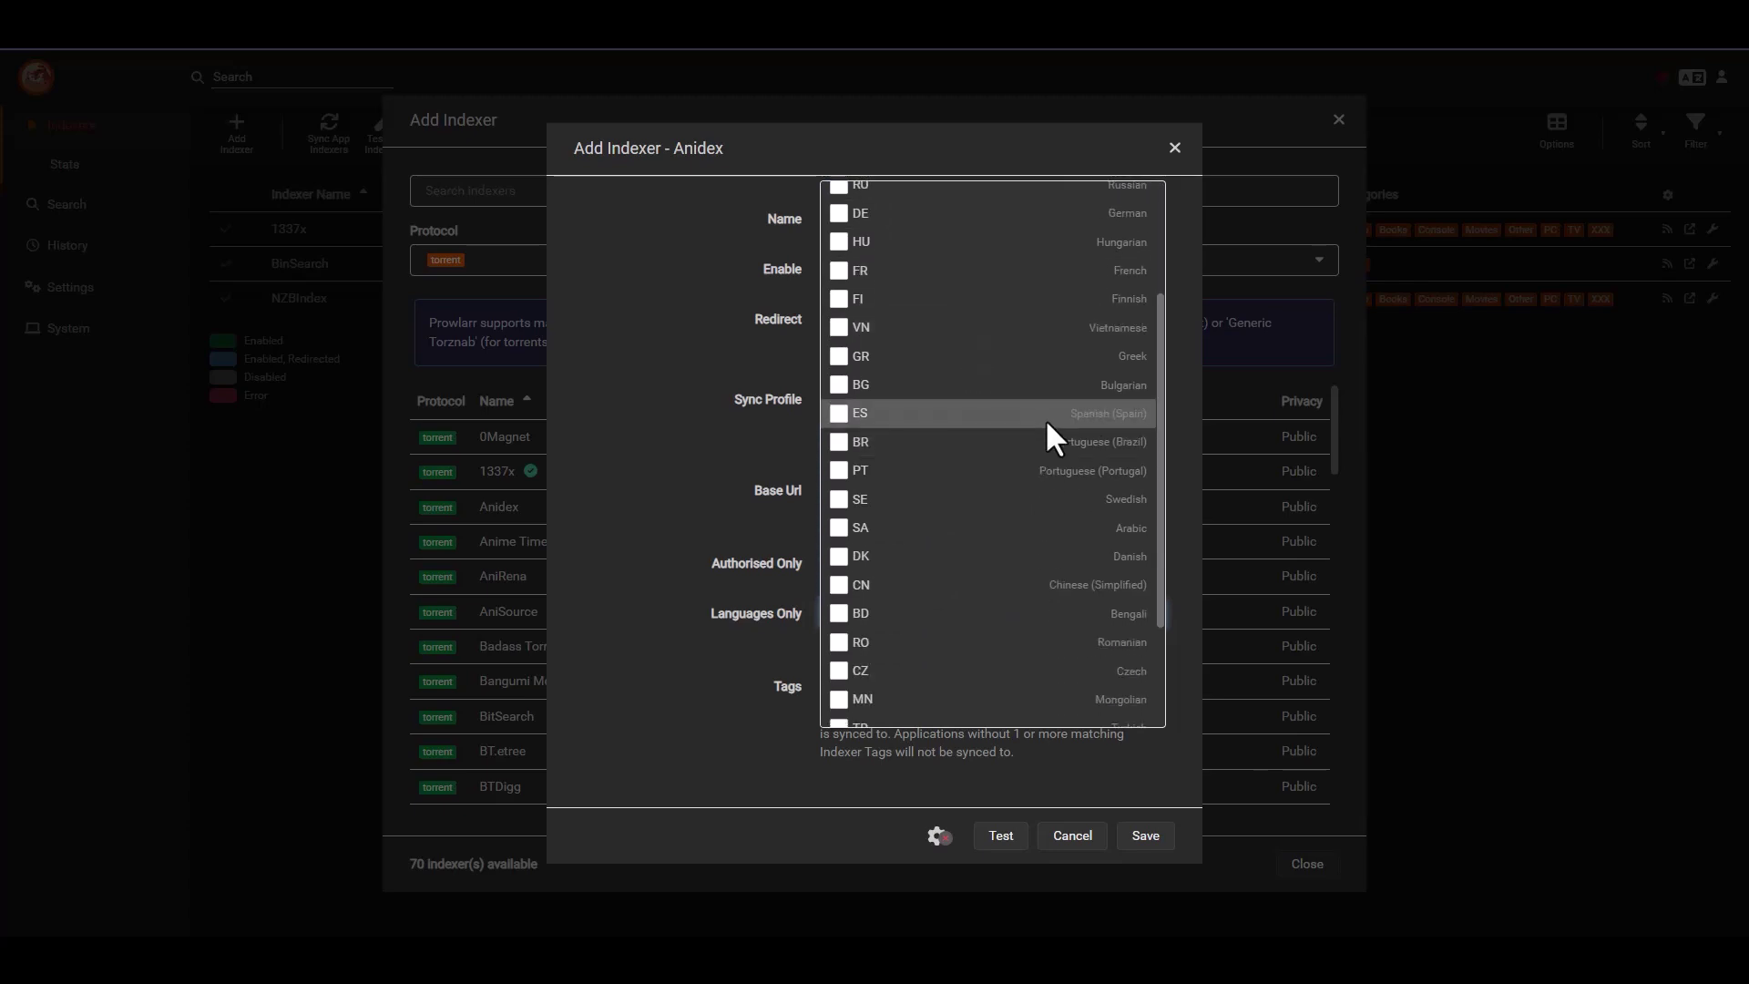
pyautogui.scroll(-1, 1014, 518)
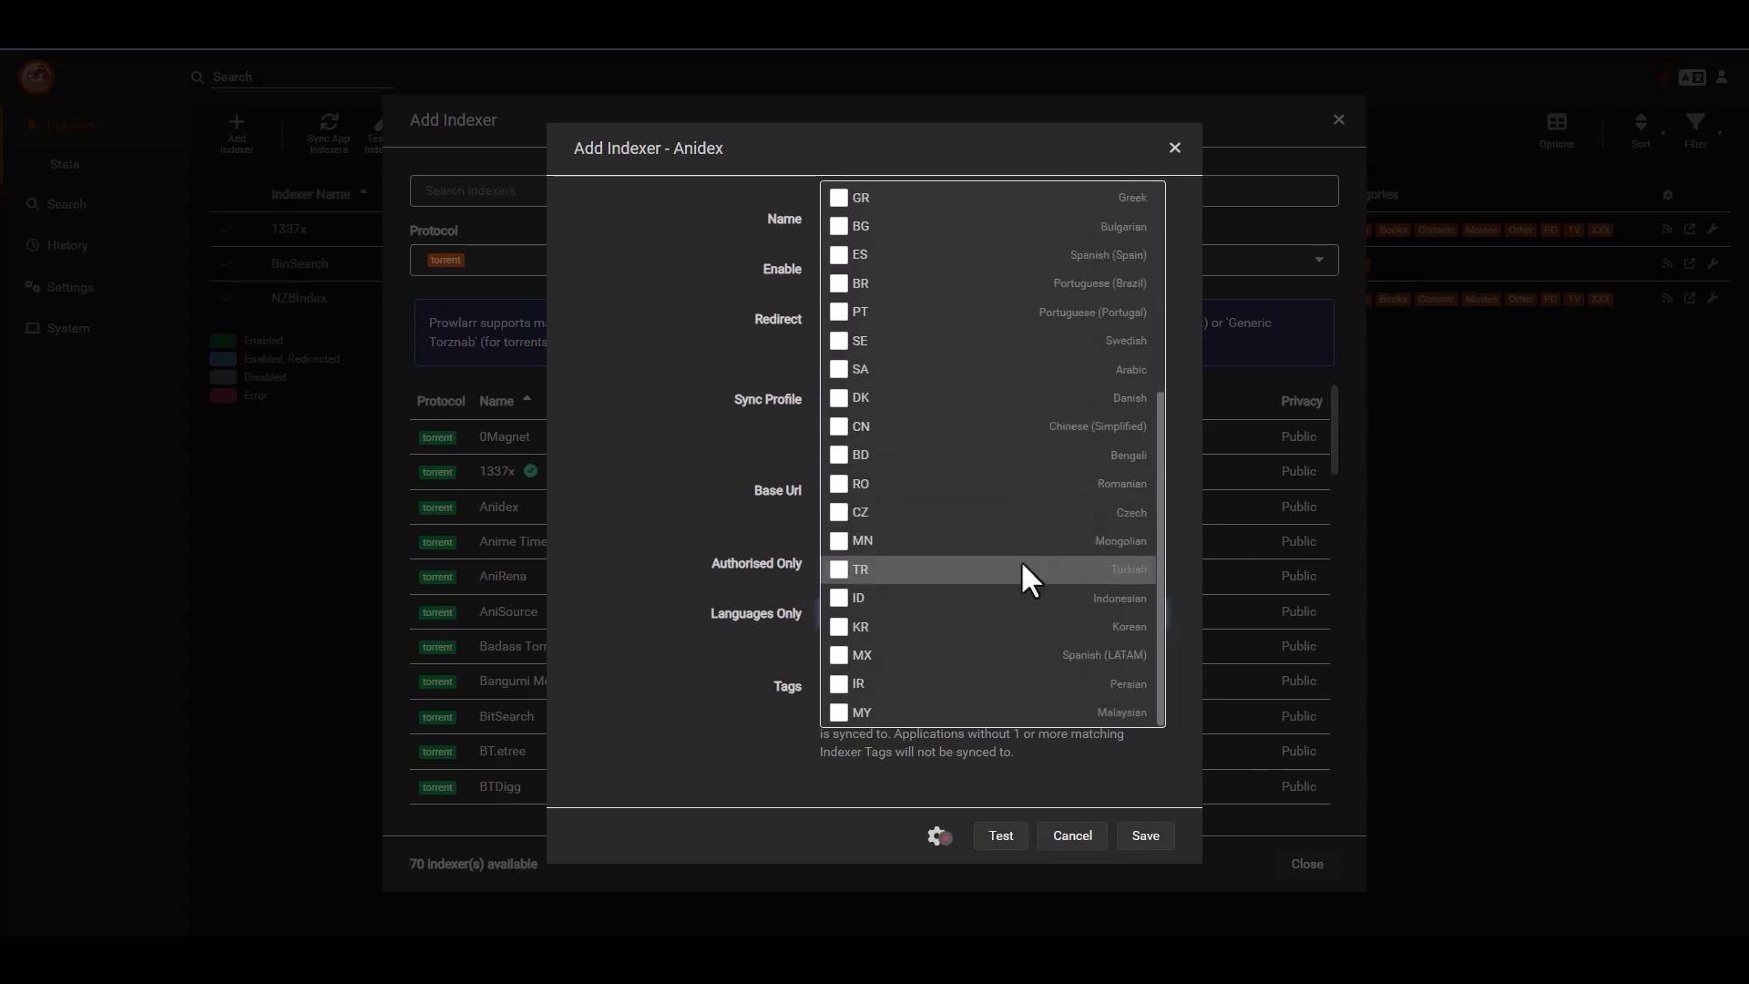
pyautogui.scroll(5, 1011, 637)
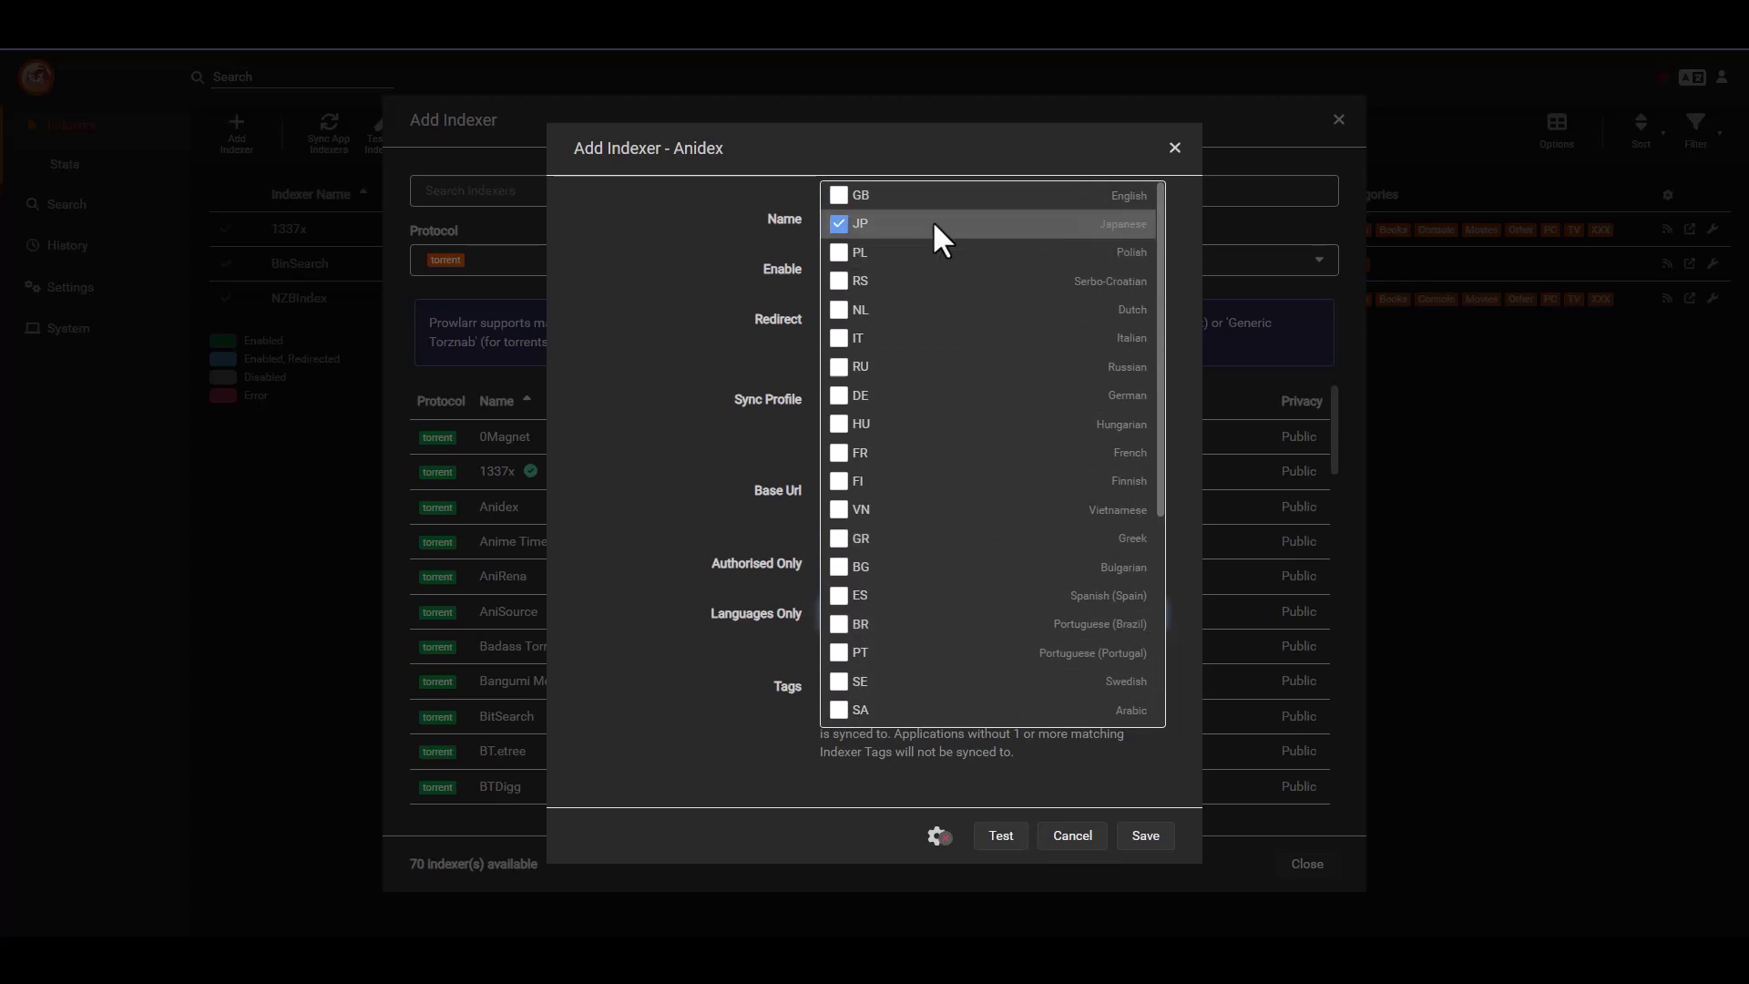
pyautogui.click(839, 197)
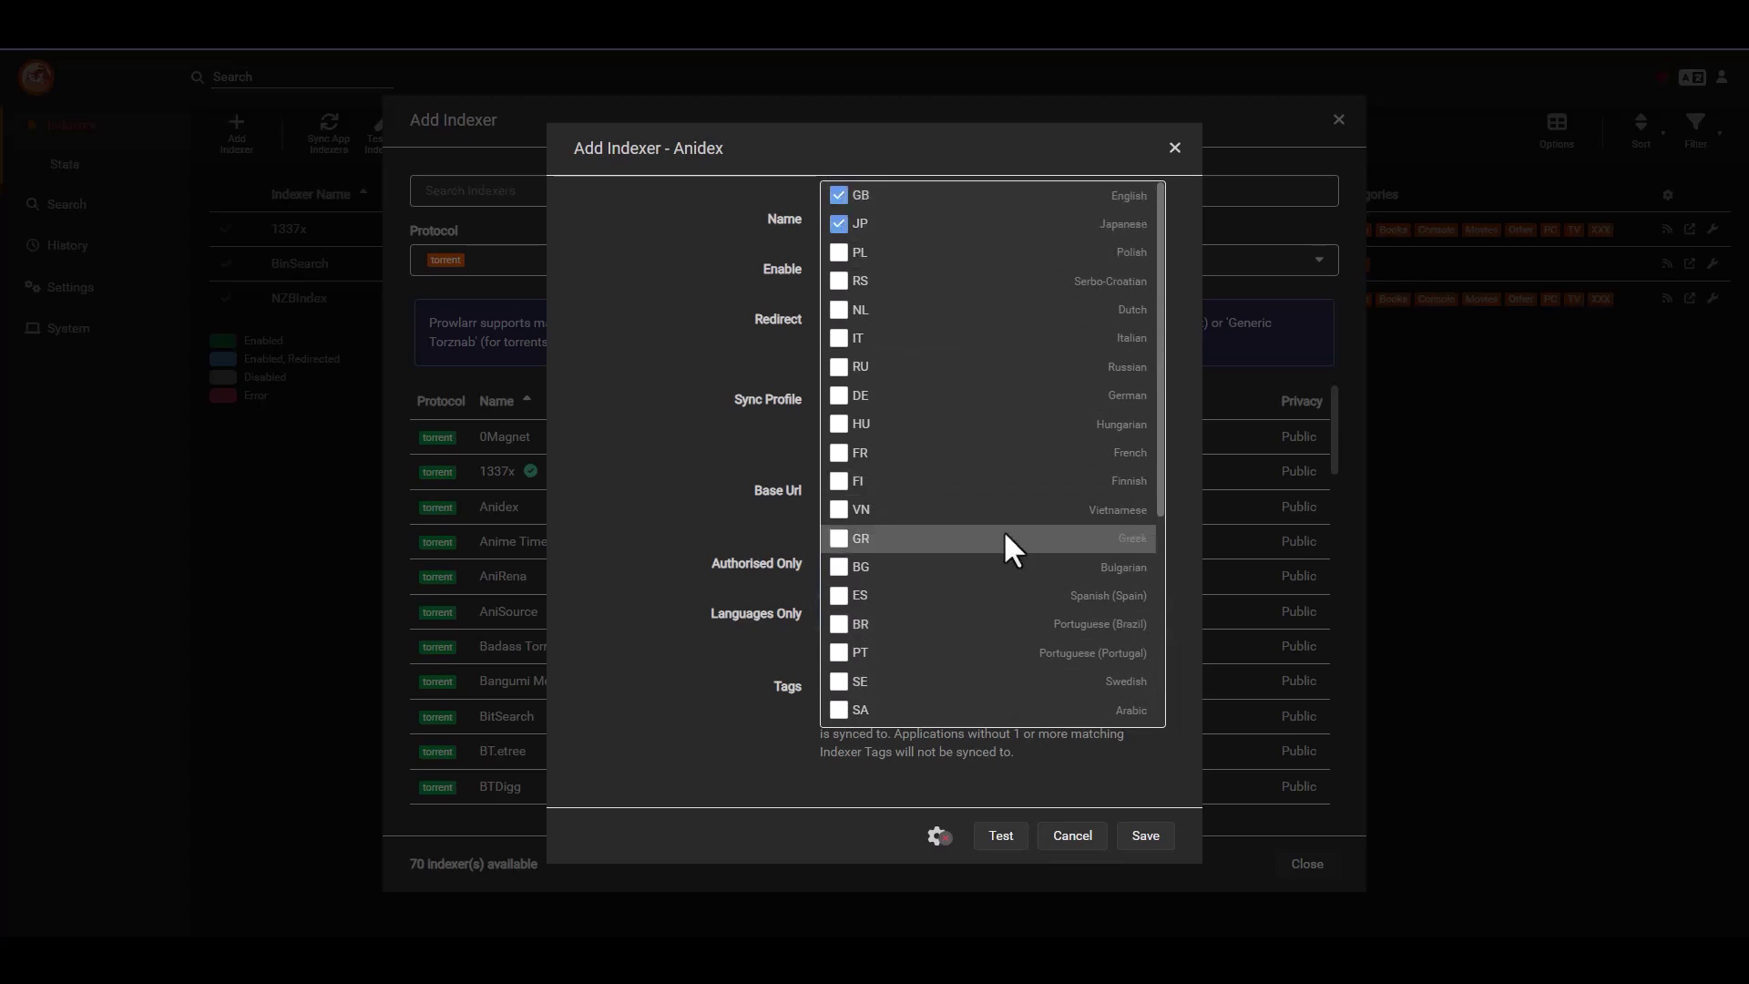
pyautogui.scroll(-3, 992, 532)
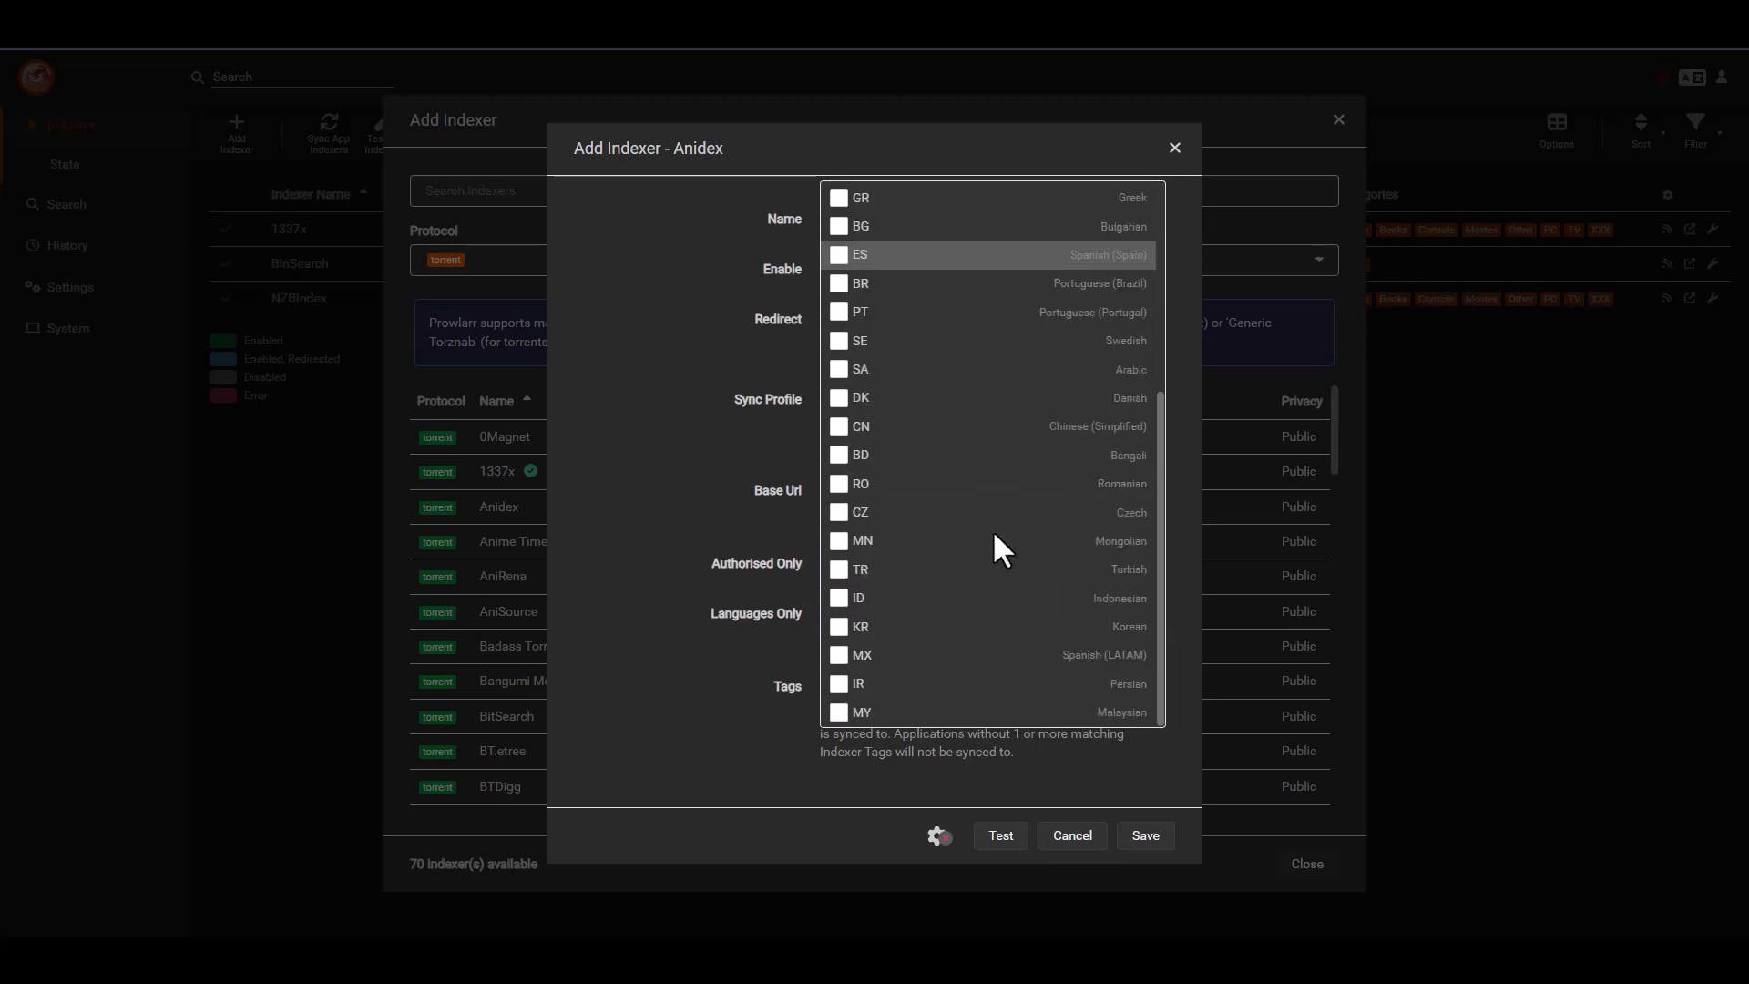
pyautogui.scroll(3, 991, 528)
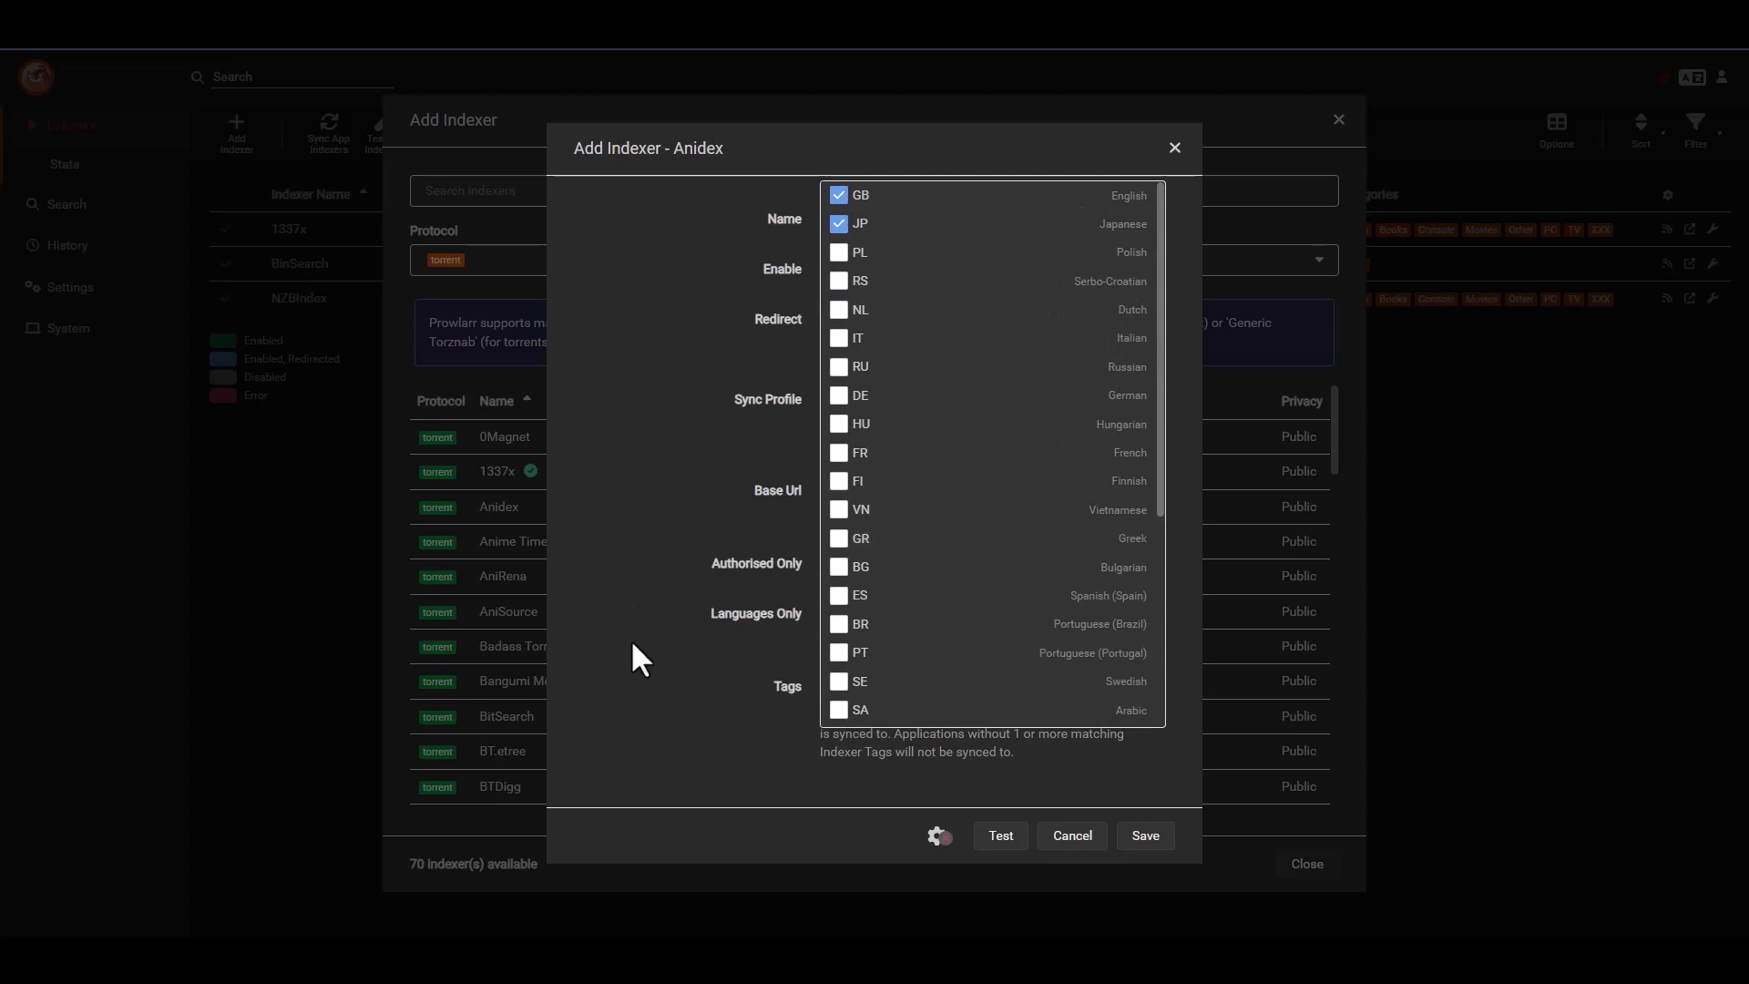
pyautogui.click(637, 665)
pyautogui.click(1001, 835)
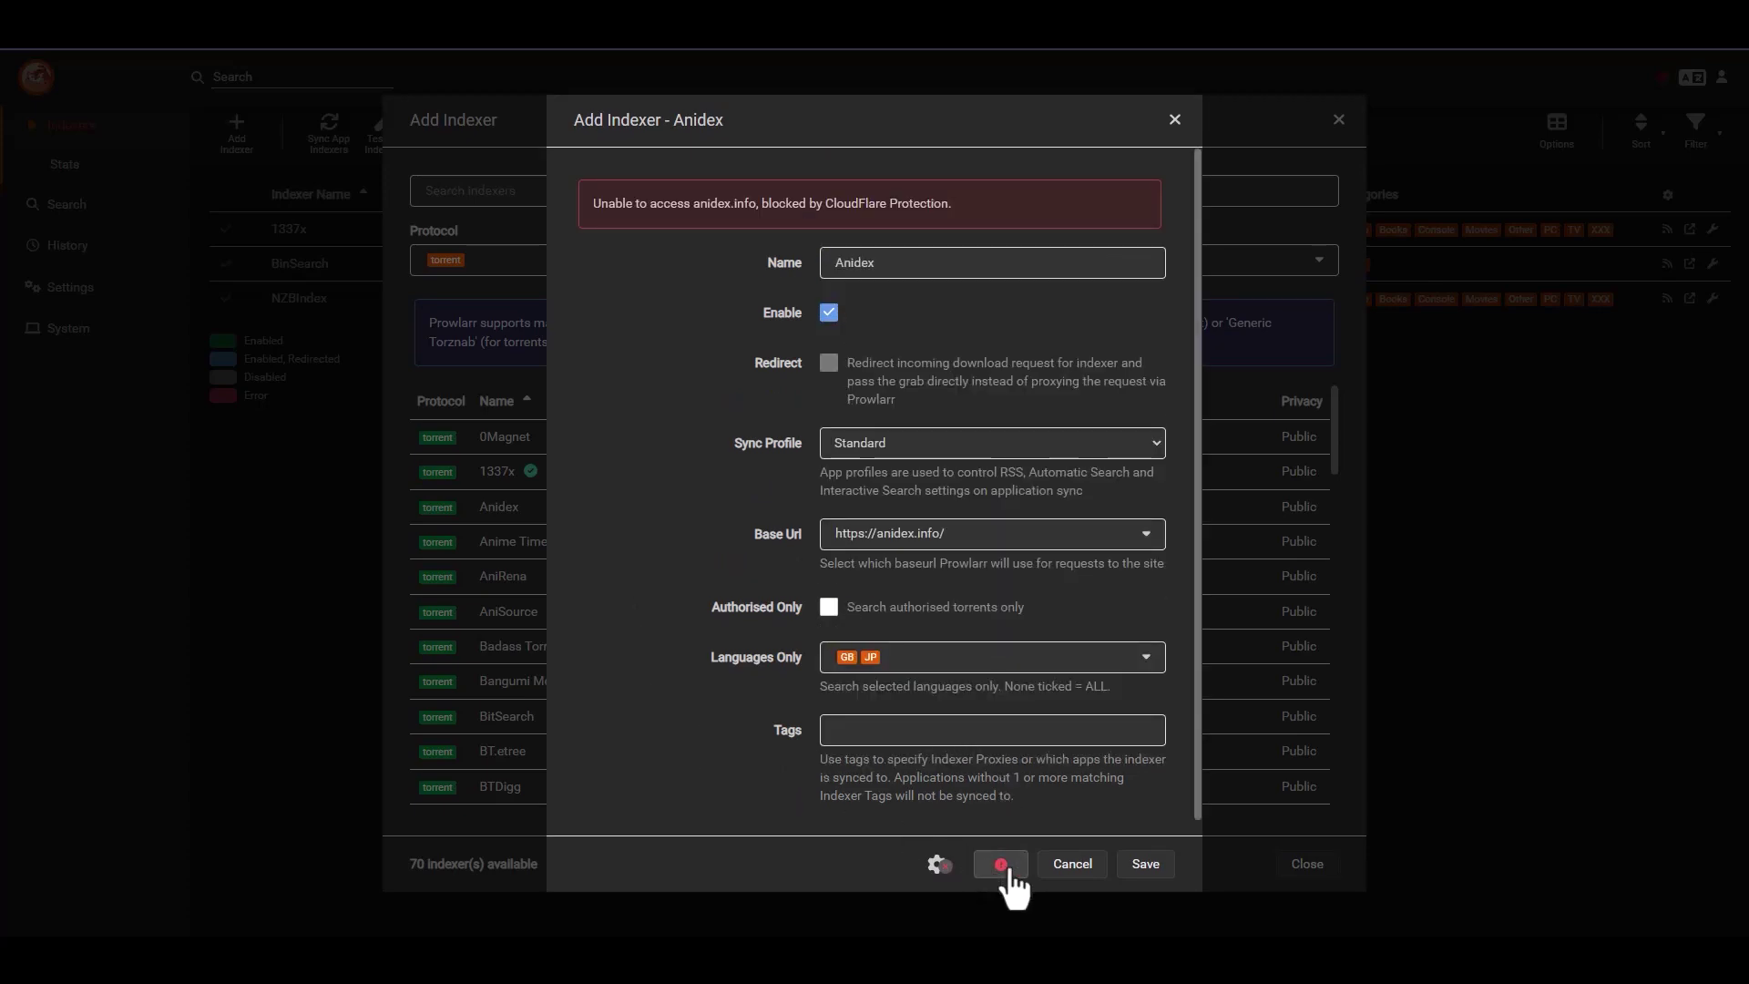
pyautogui.click(953, 545)
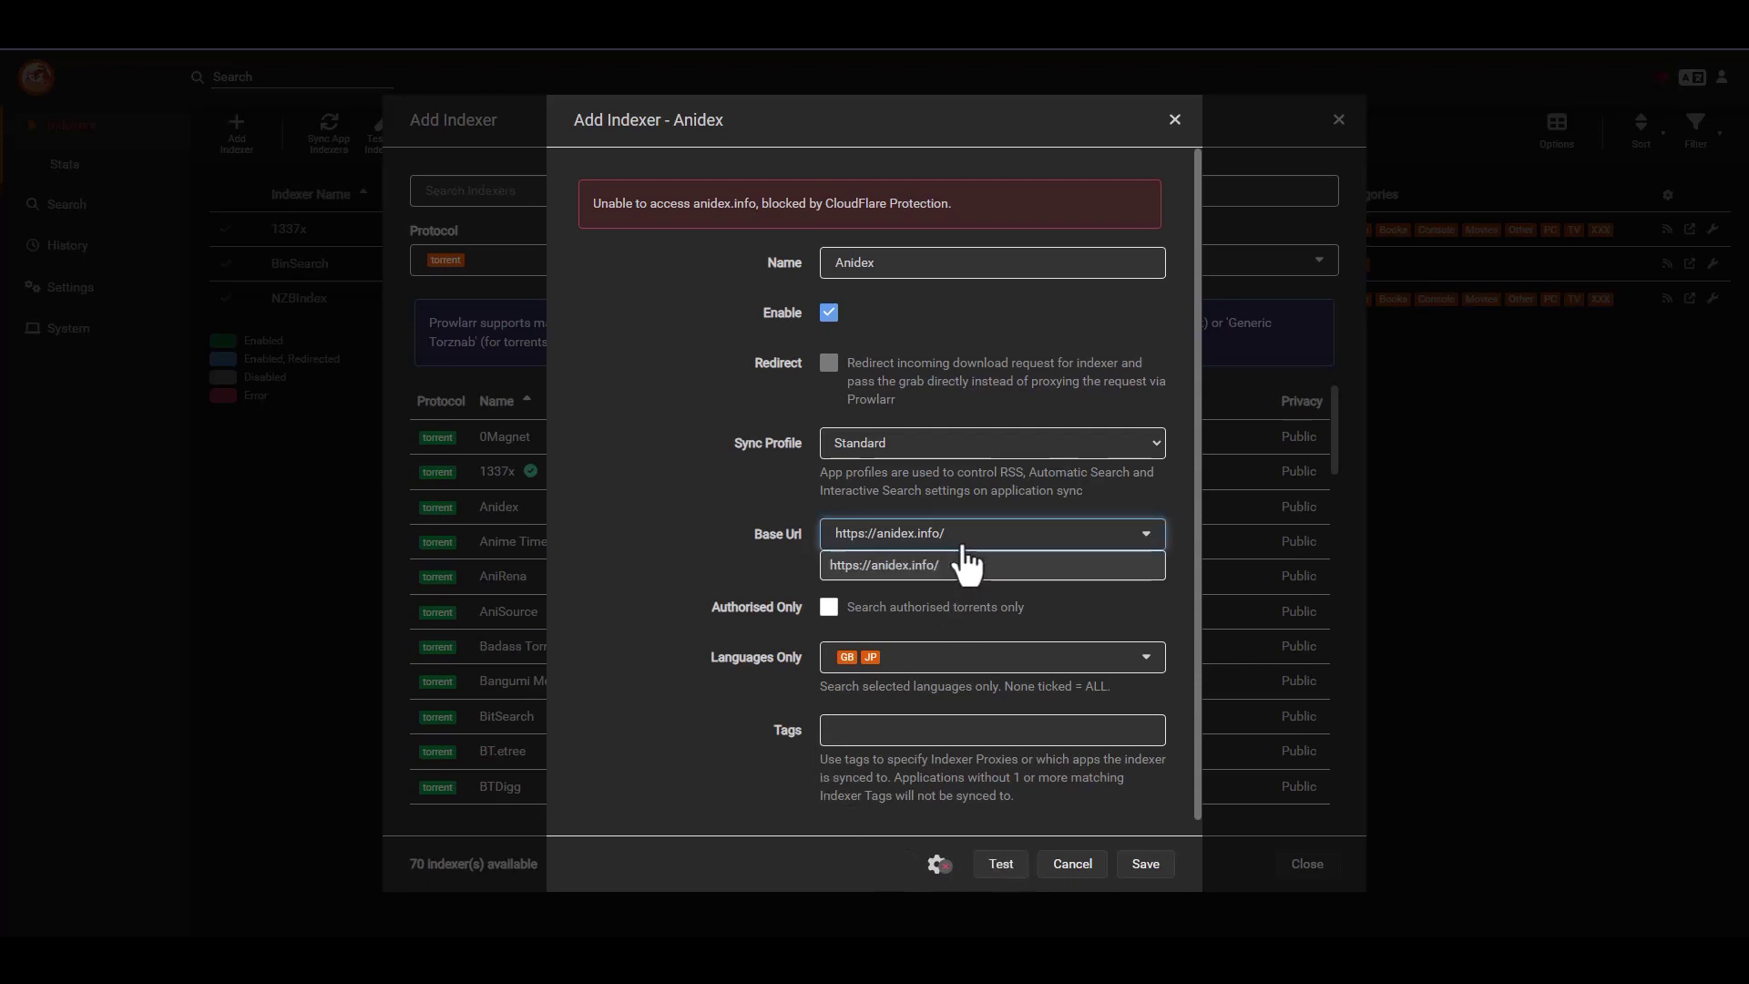
pyautogui.click(883, 559)
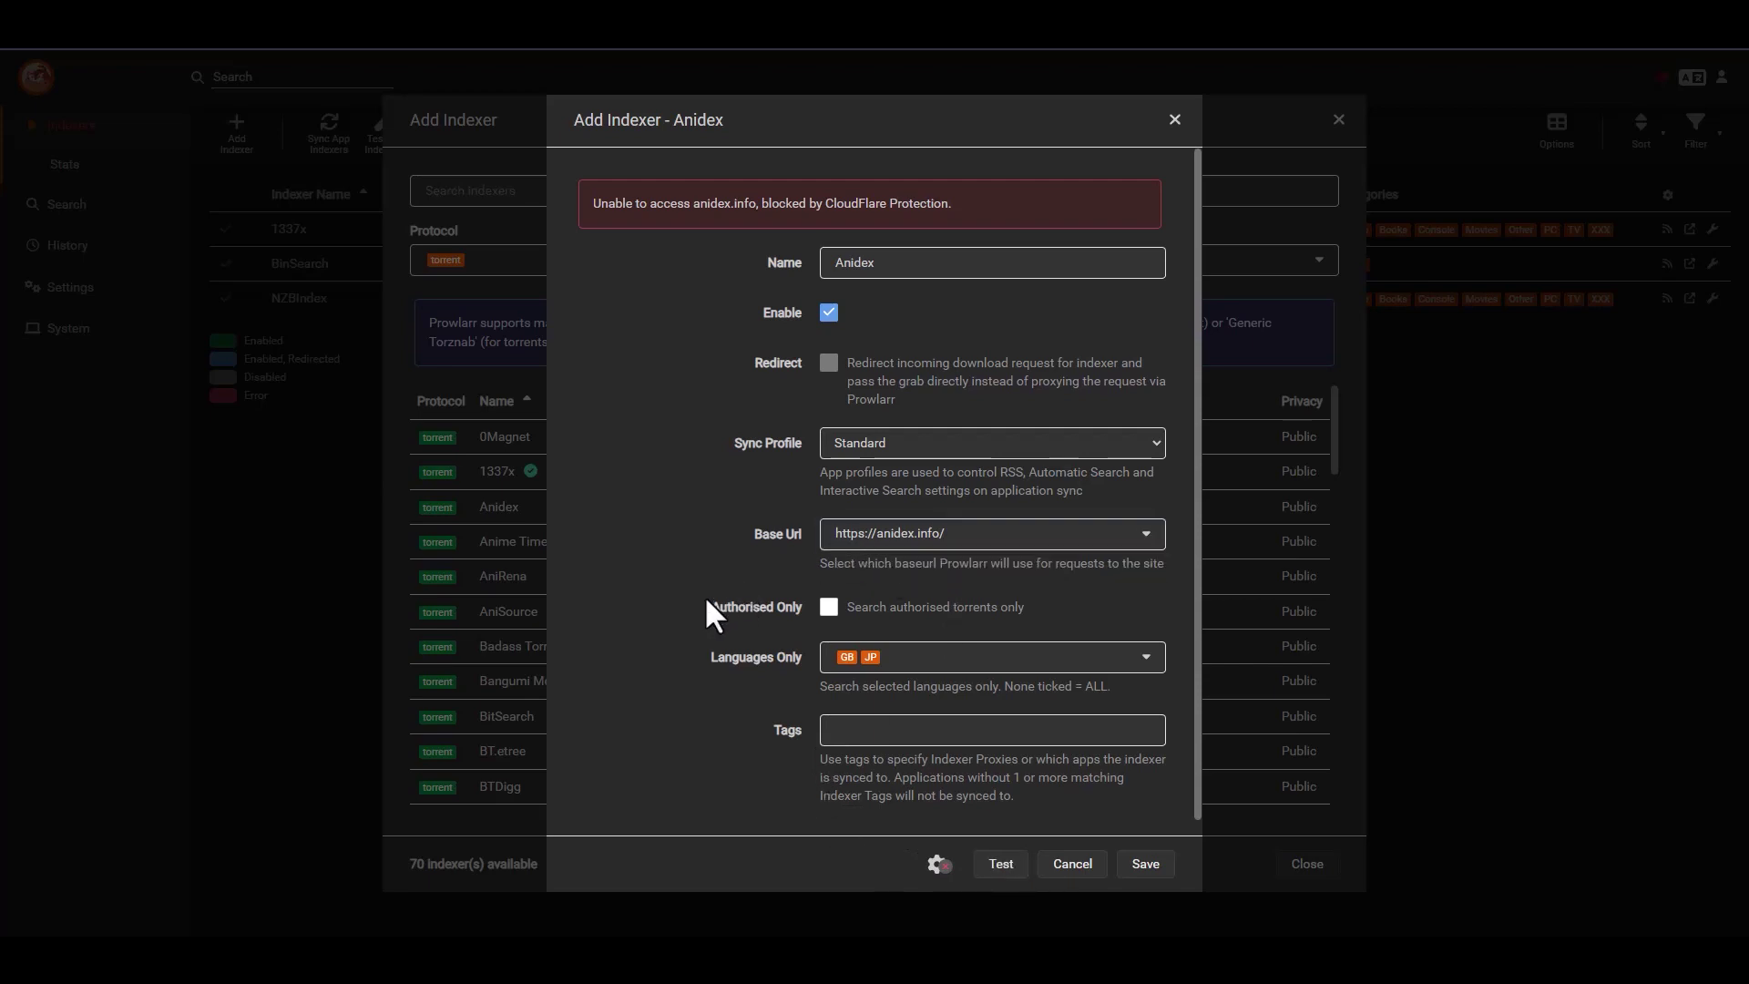
pyautogui.click(1072, 864)
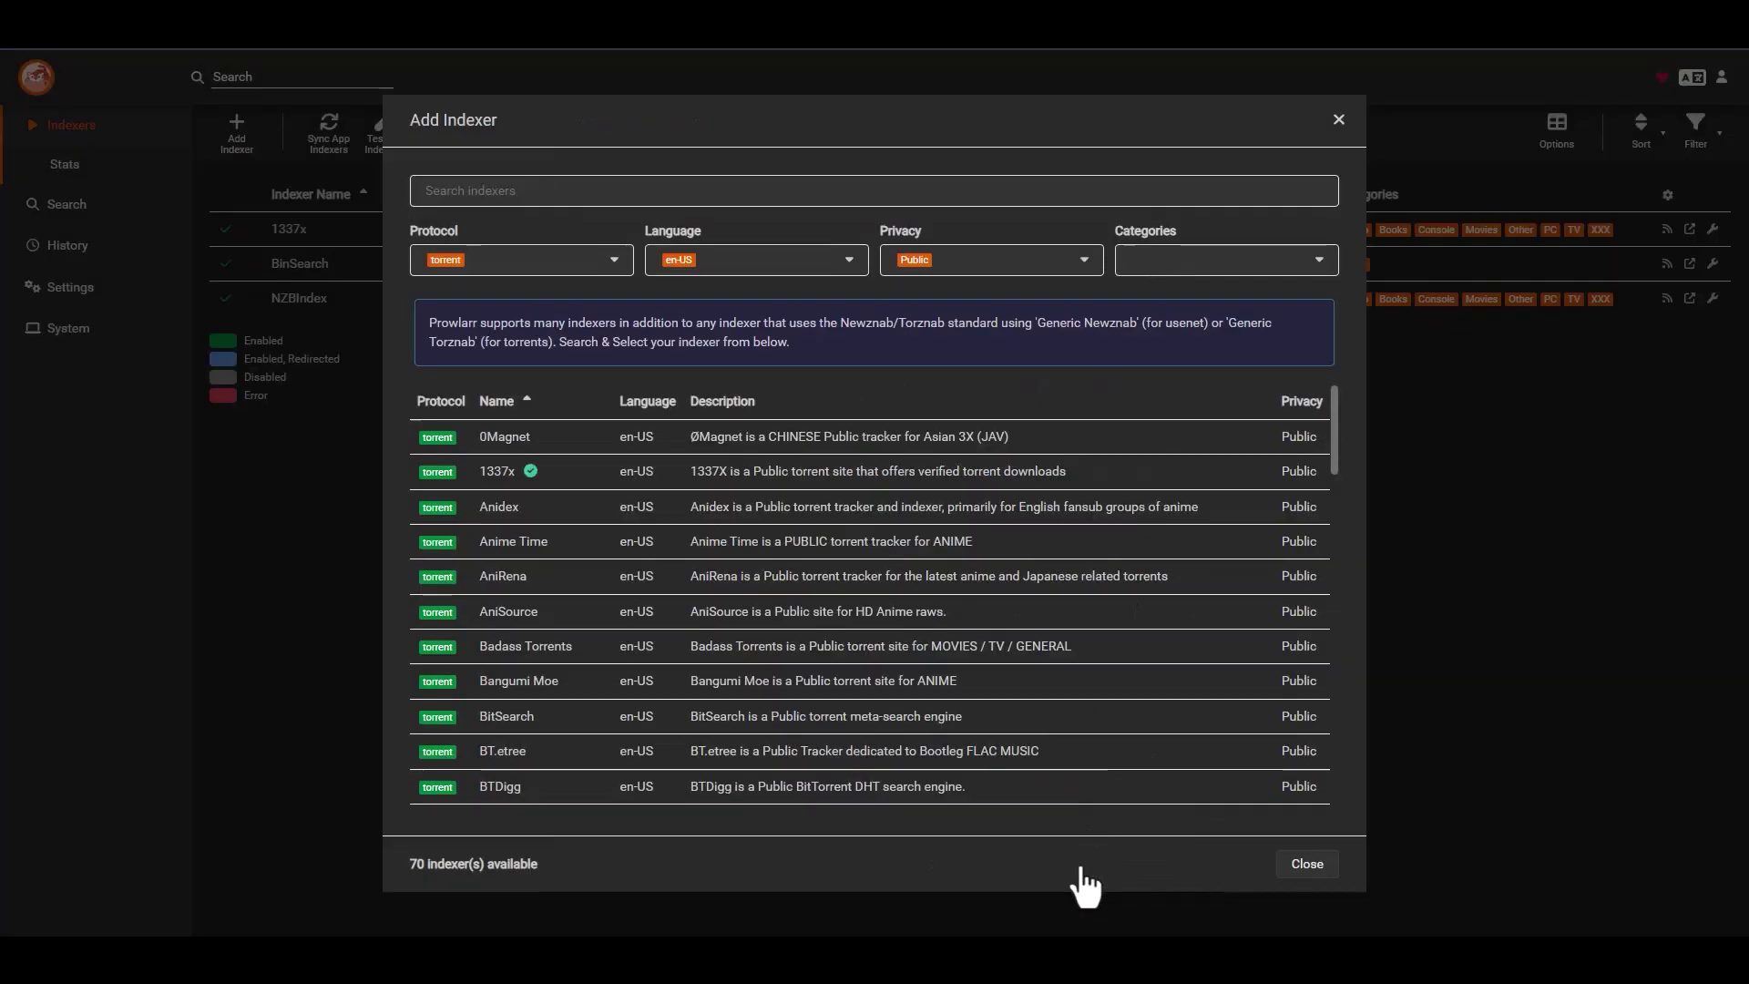
pyautogui.click(551, 563)
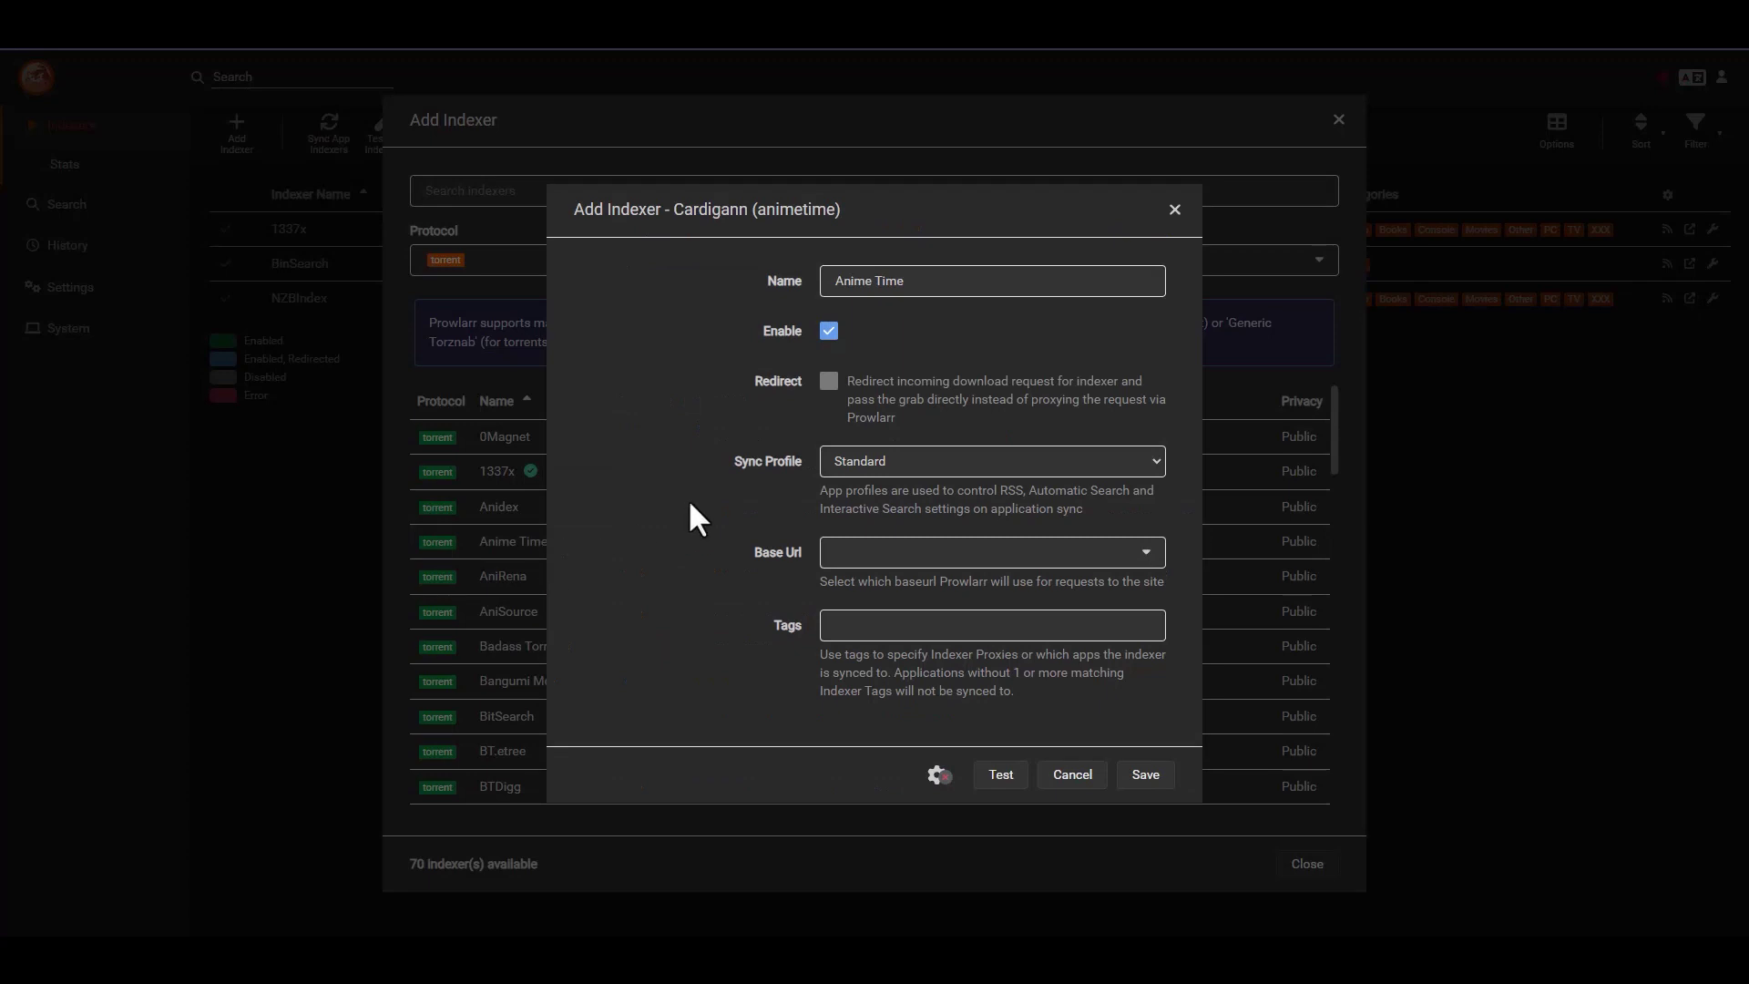
pyautogui.click(913, 558)
pyautogui.click(904, 580)
pyautogui.click(998, 776)
pyautogui.click(1154, 779)
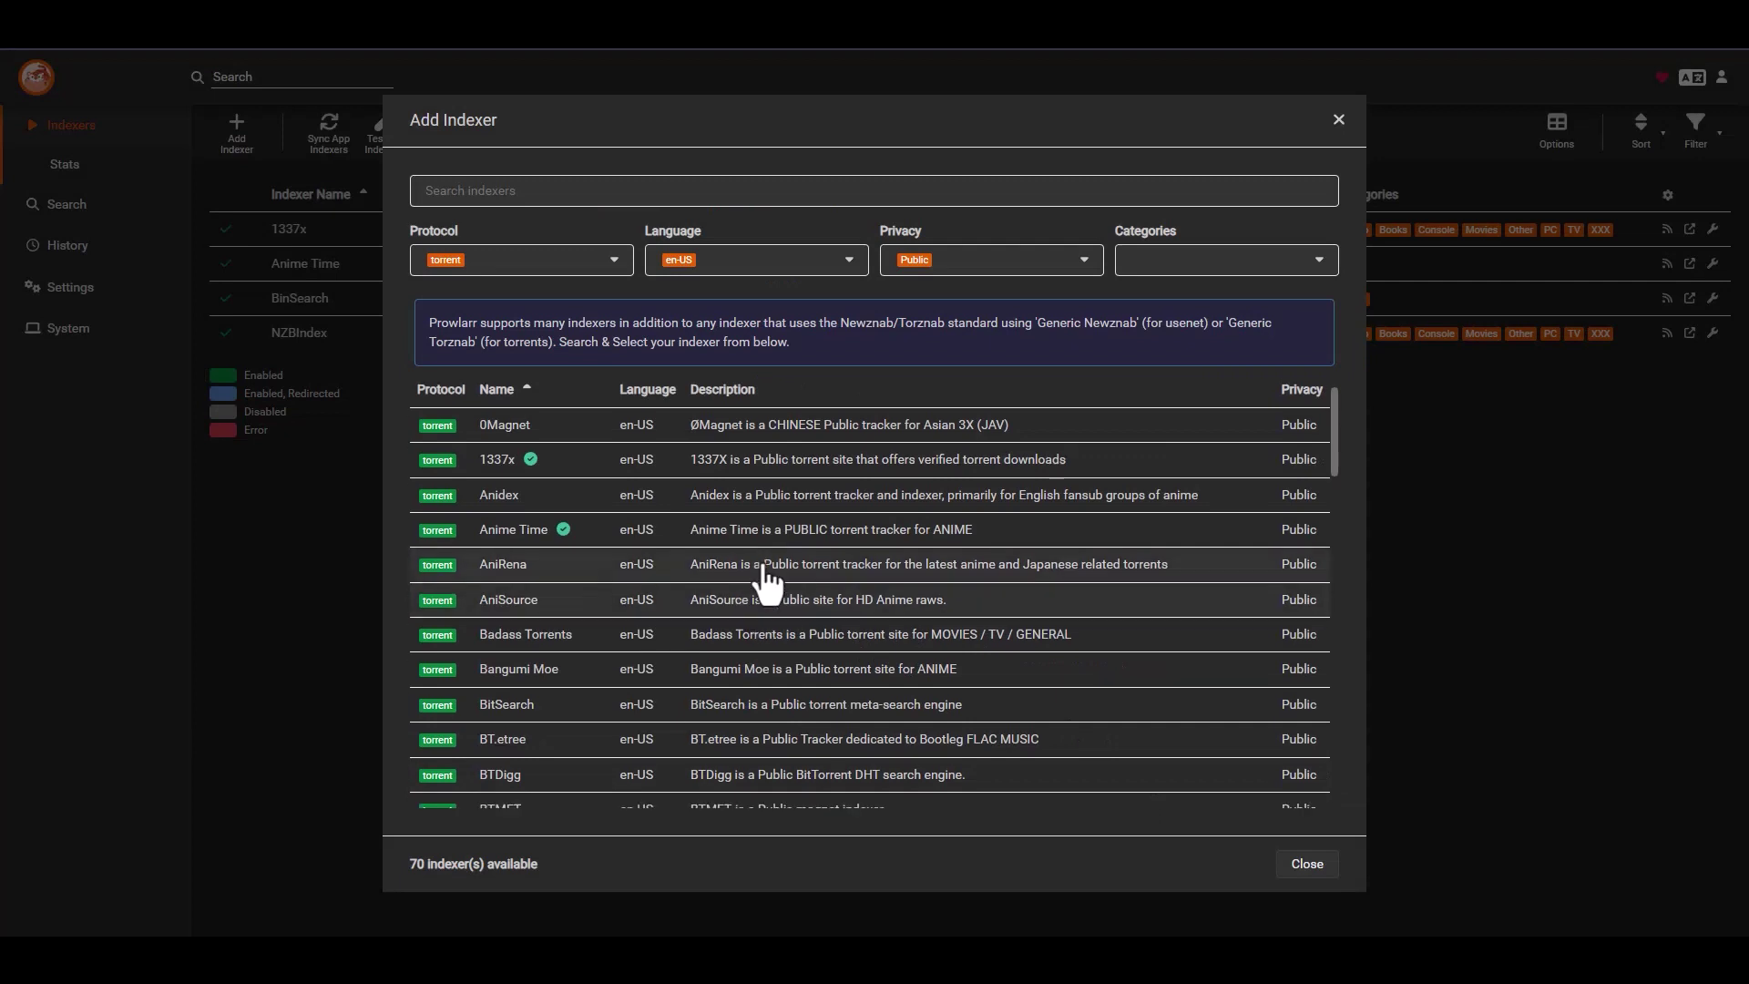
pyautogui.scroll(-1, 769, 534)
pyautogui.click(538, 499)
pyautogui.click(833, 527)
pyautogui.click(890, 551)
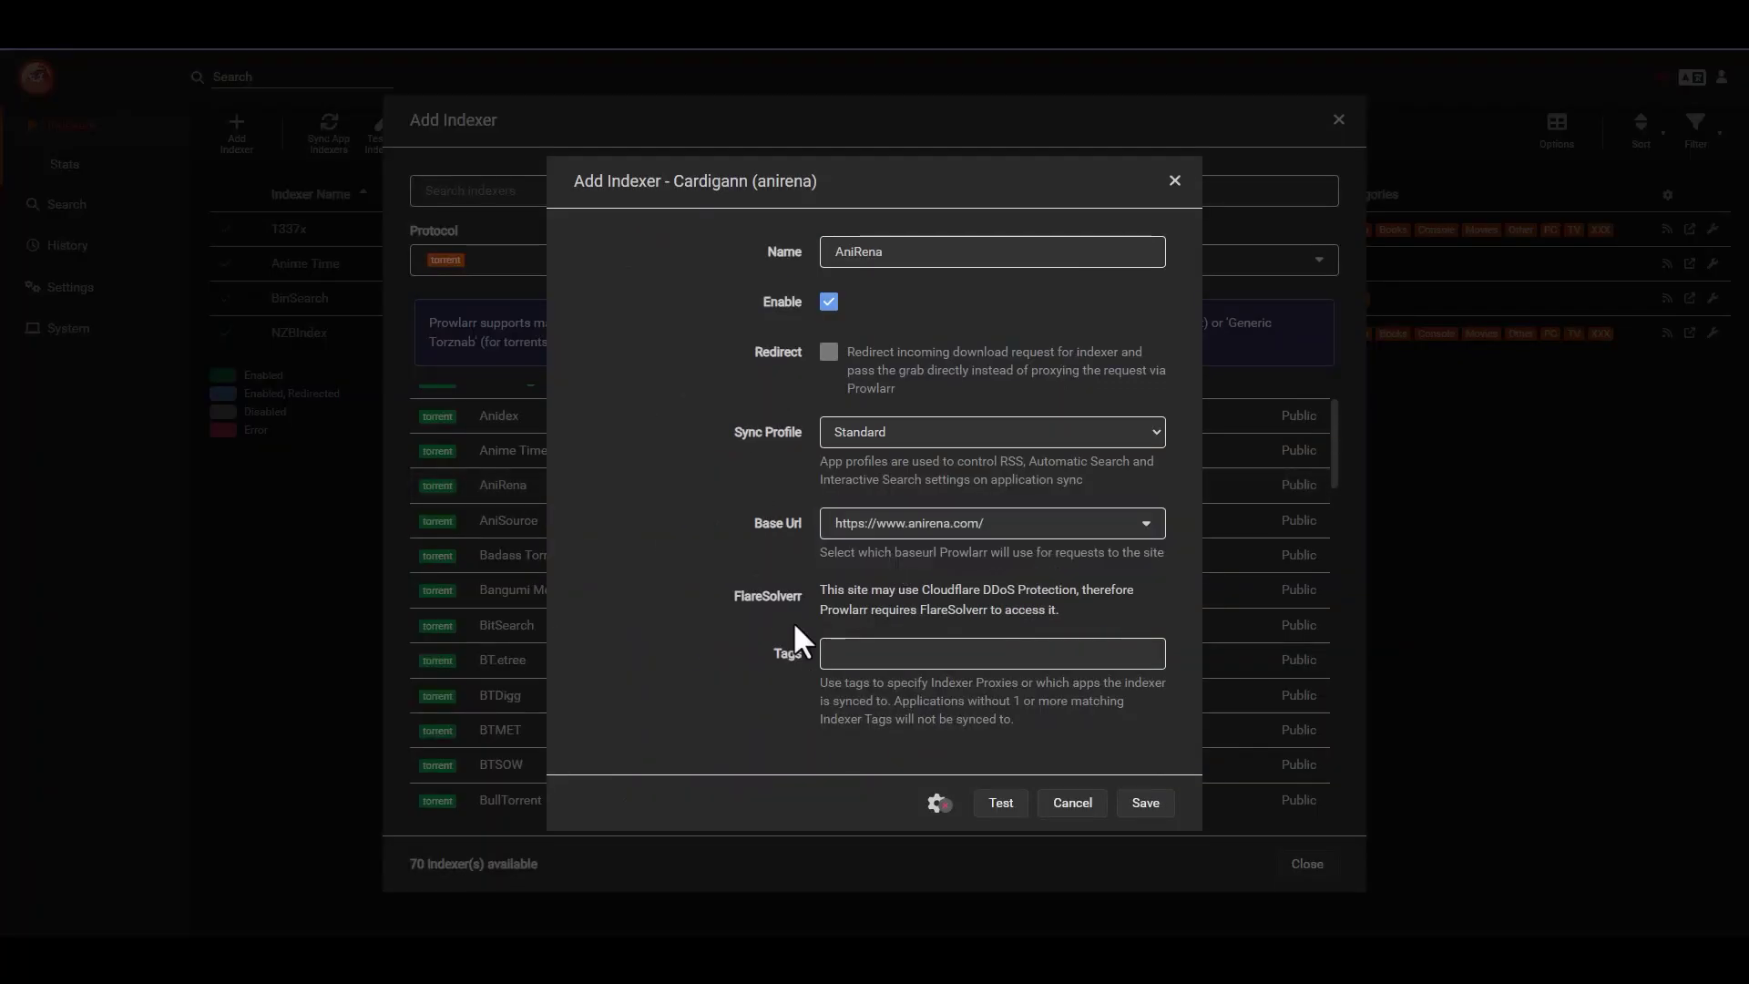
pyautogui.click(1002, 805)
pyautogui.click(1162, 801)
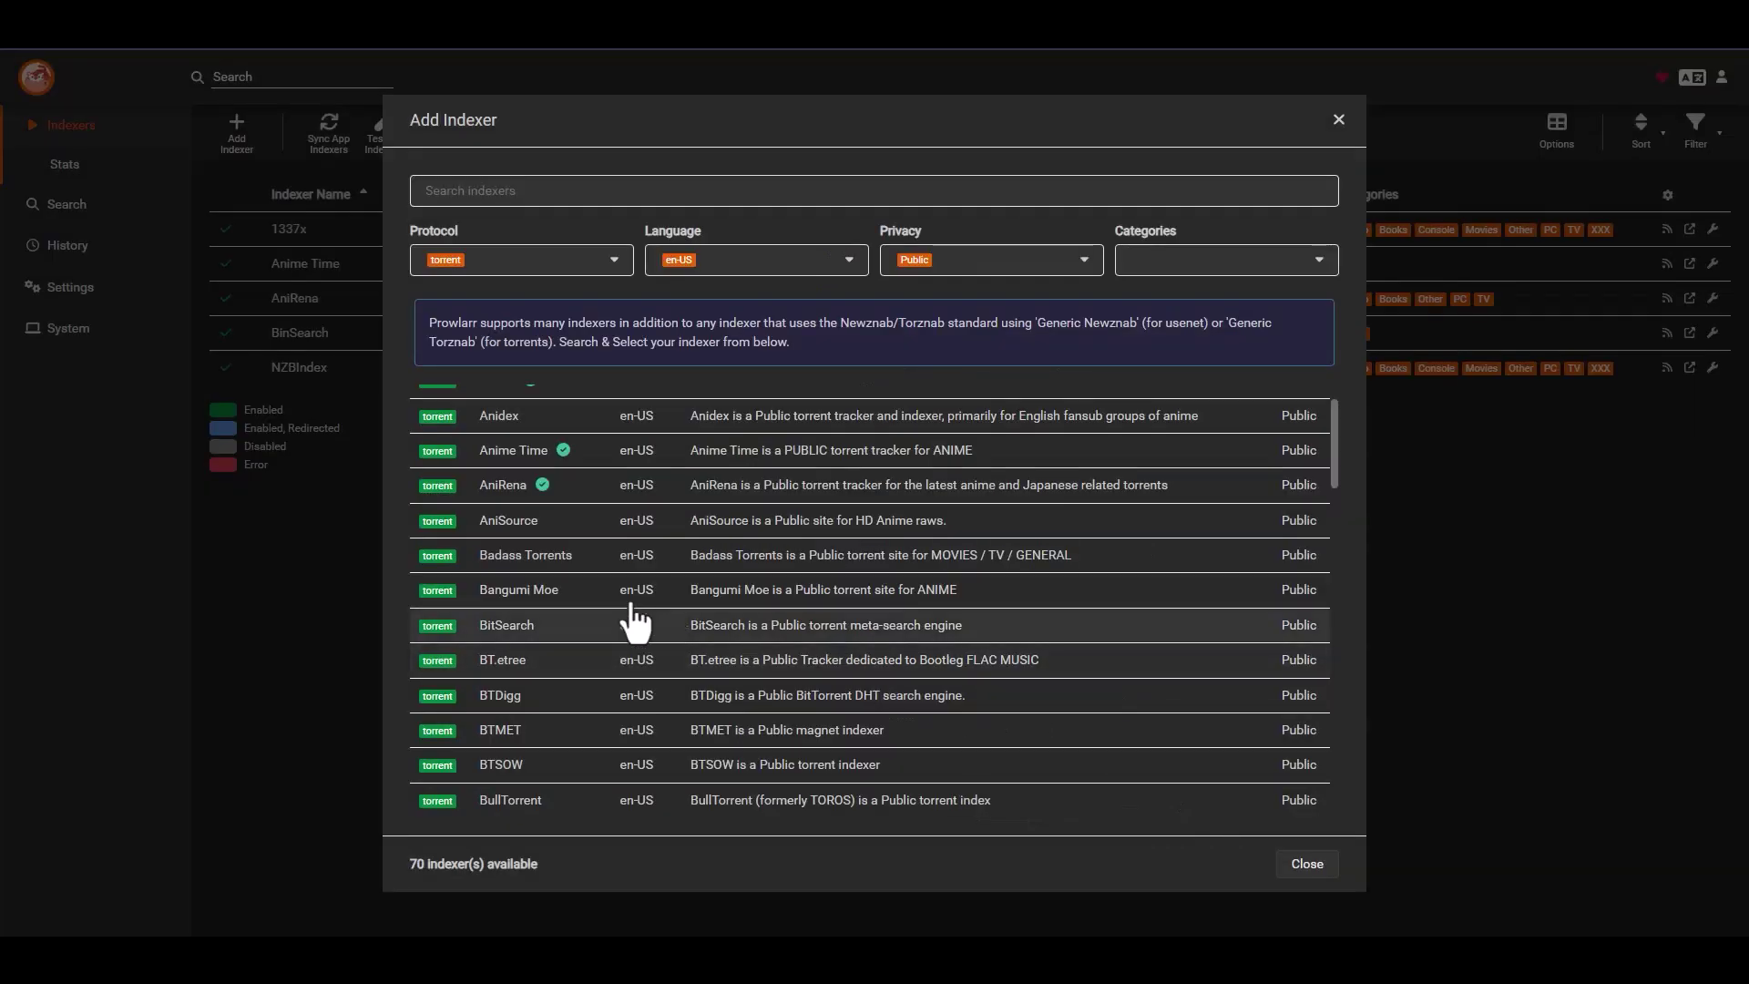
pyautogui.scroll(-1, 572, 546)
pyautogui.click(547, 429)
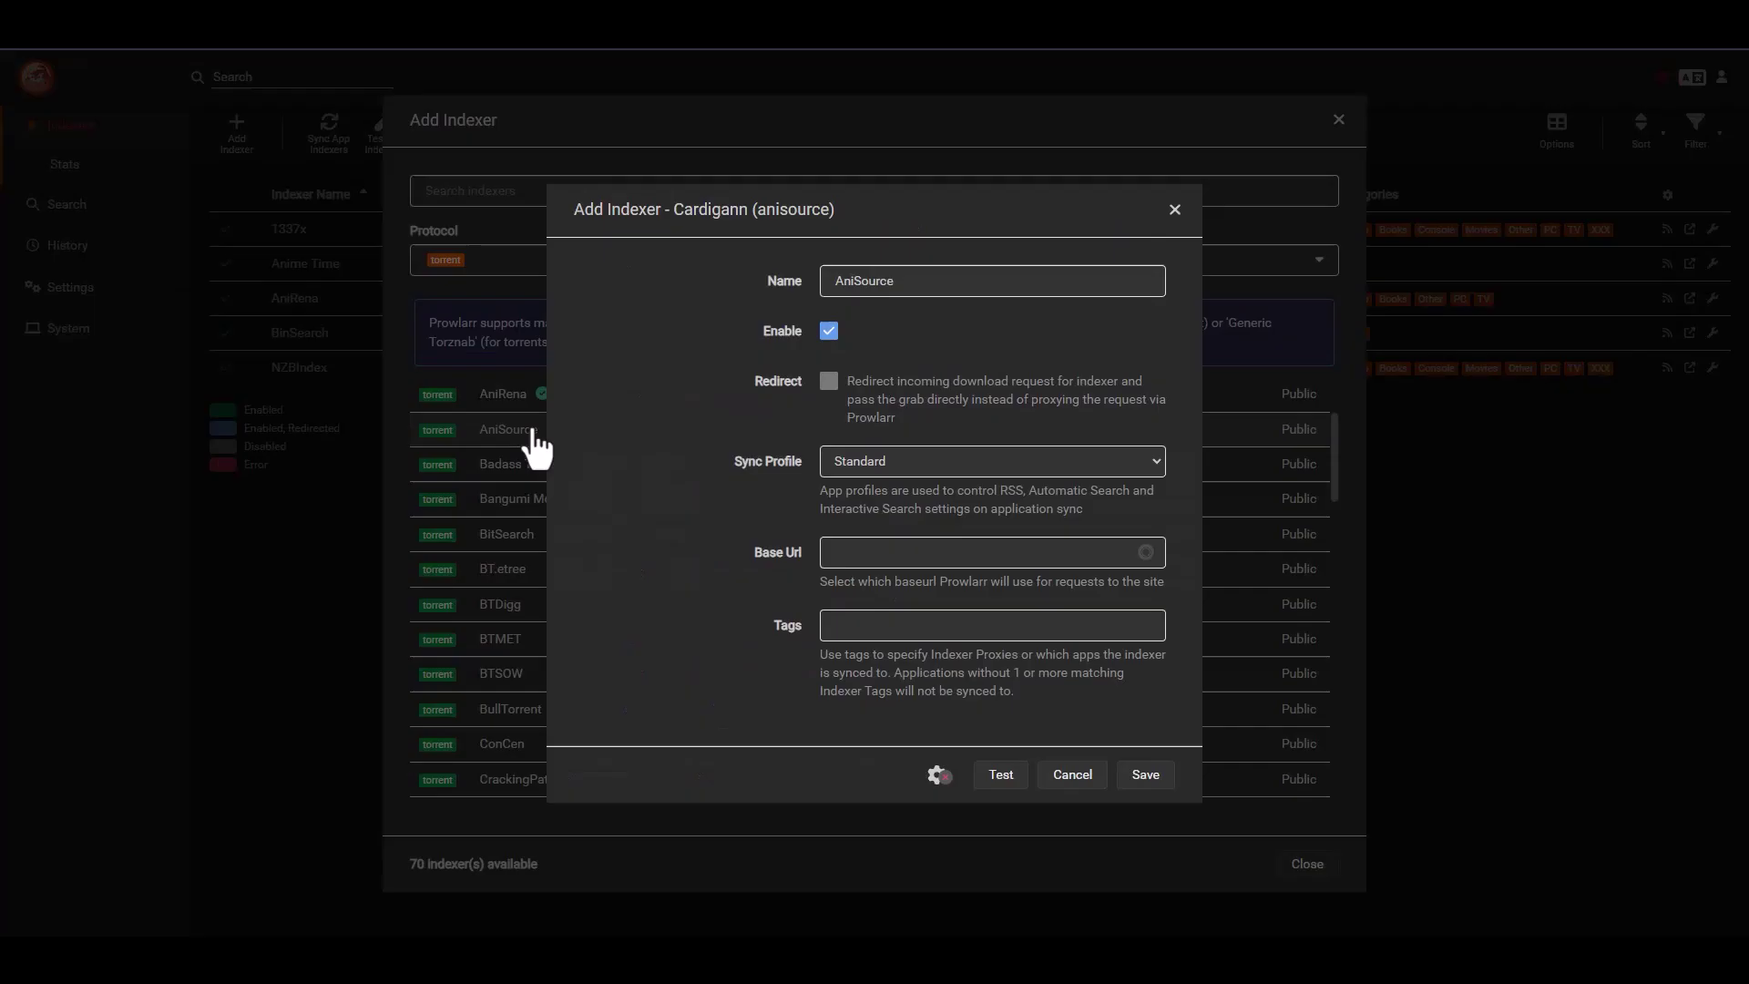
pyautogui.click(910, 552)
pyautogui.click(894, 580)
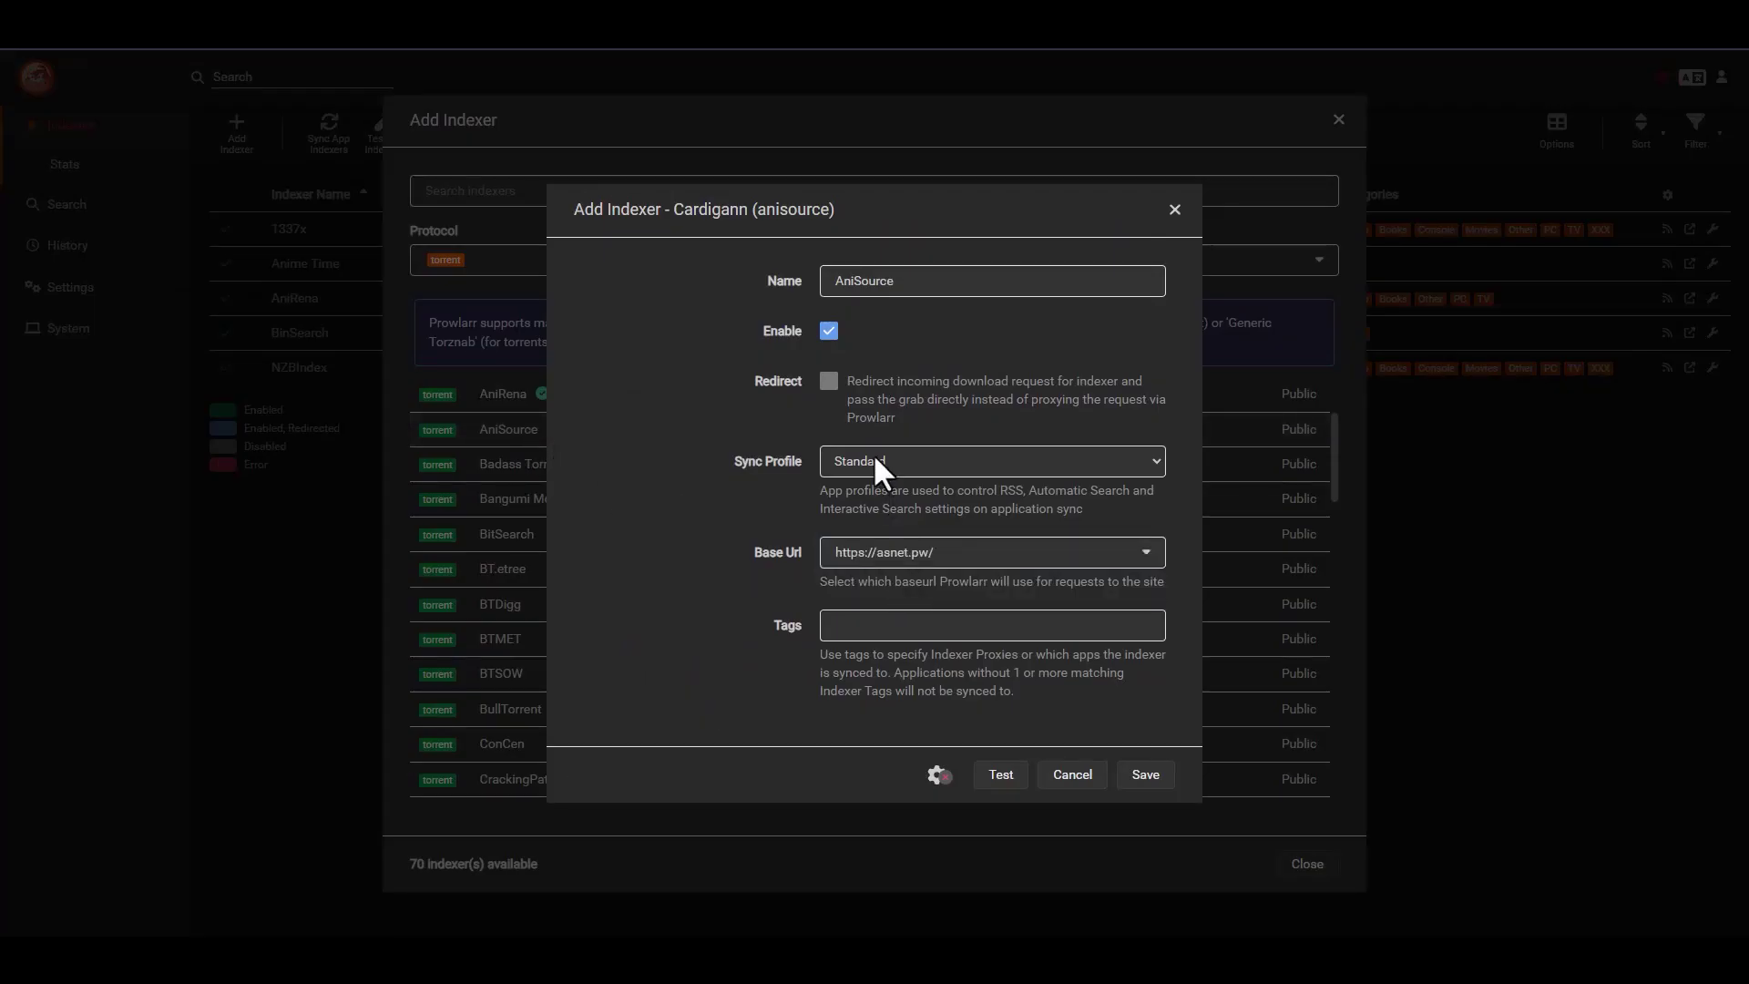
pyautogui.click(1000, 781)
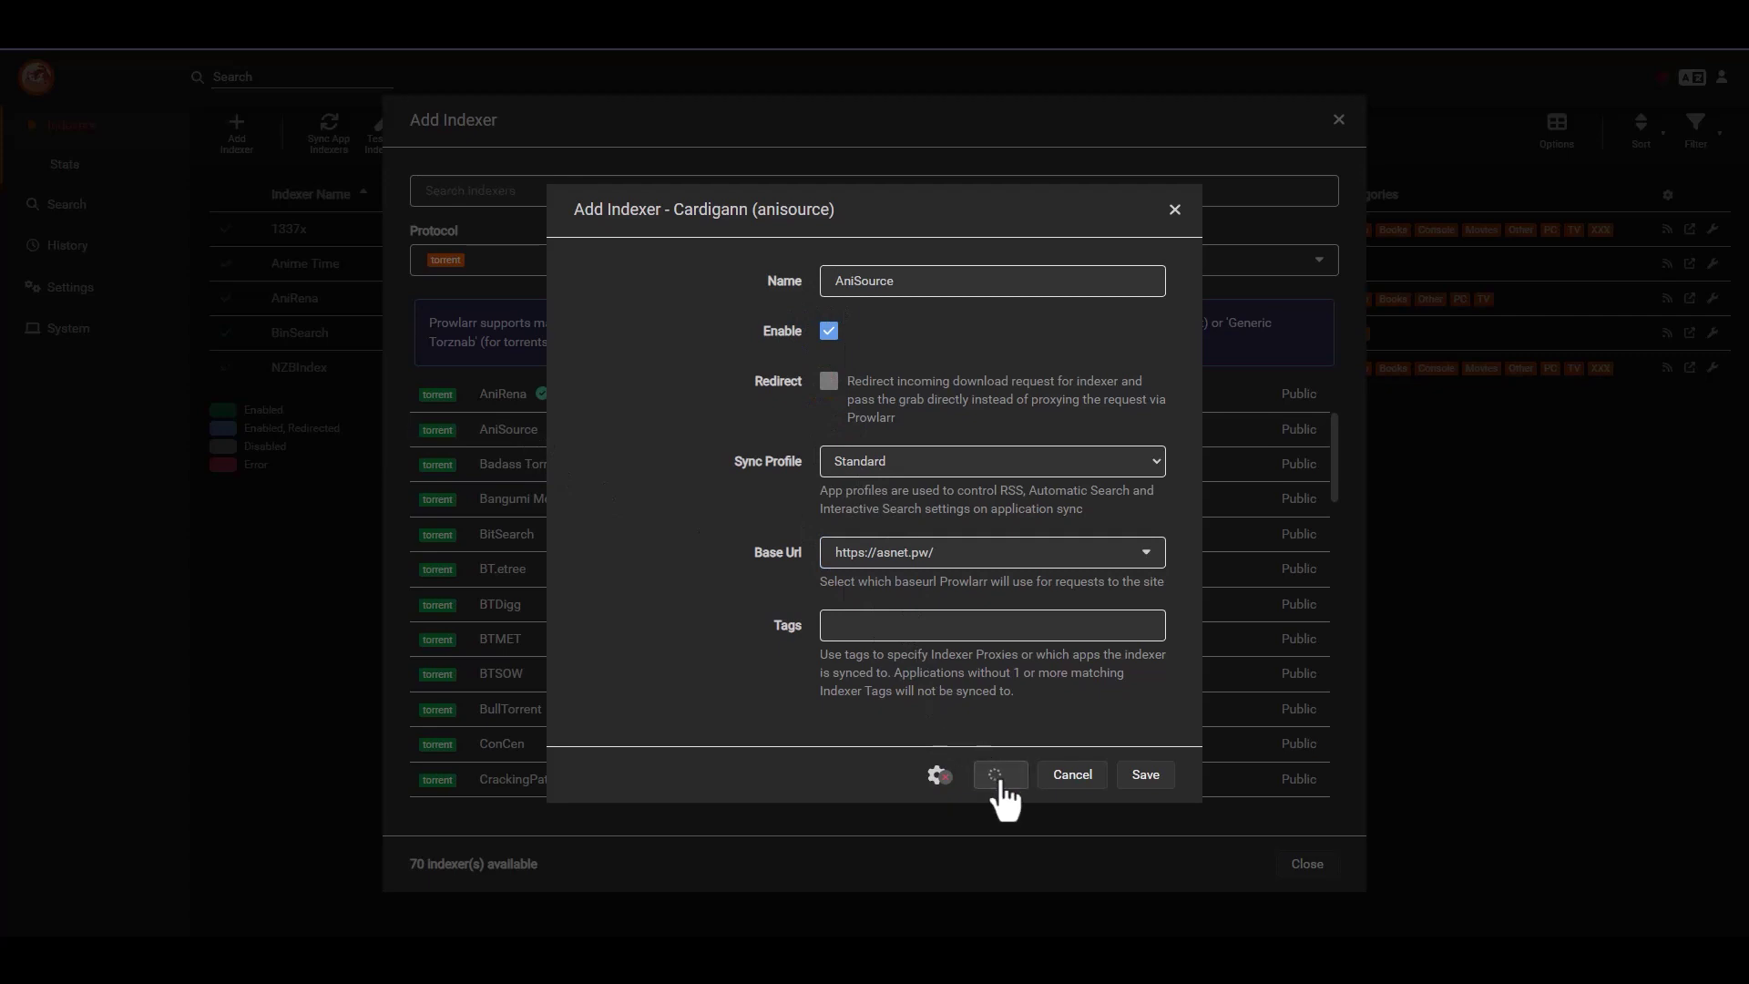
pyautogui.click(1149, 776)
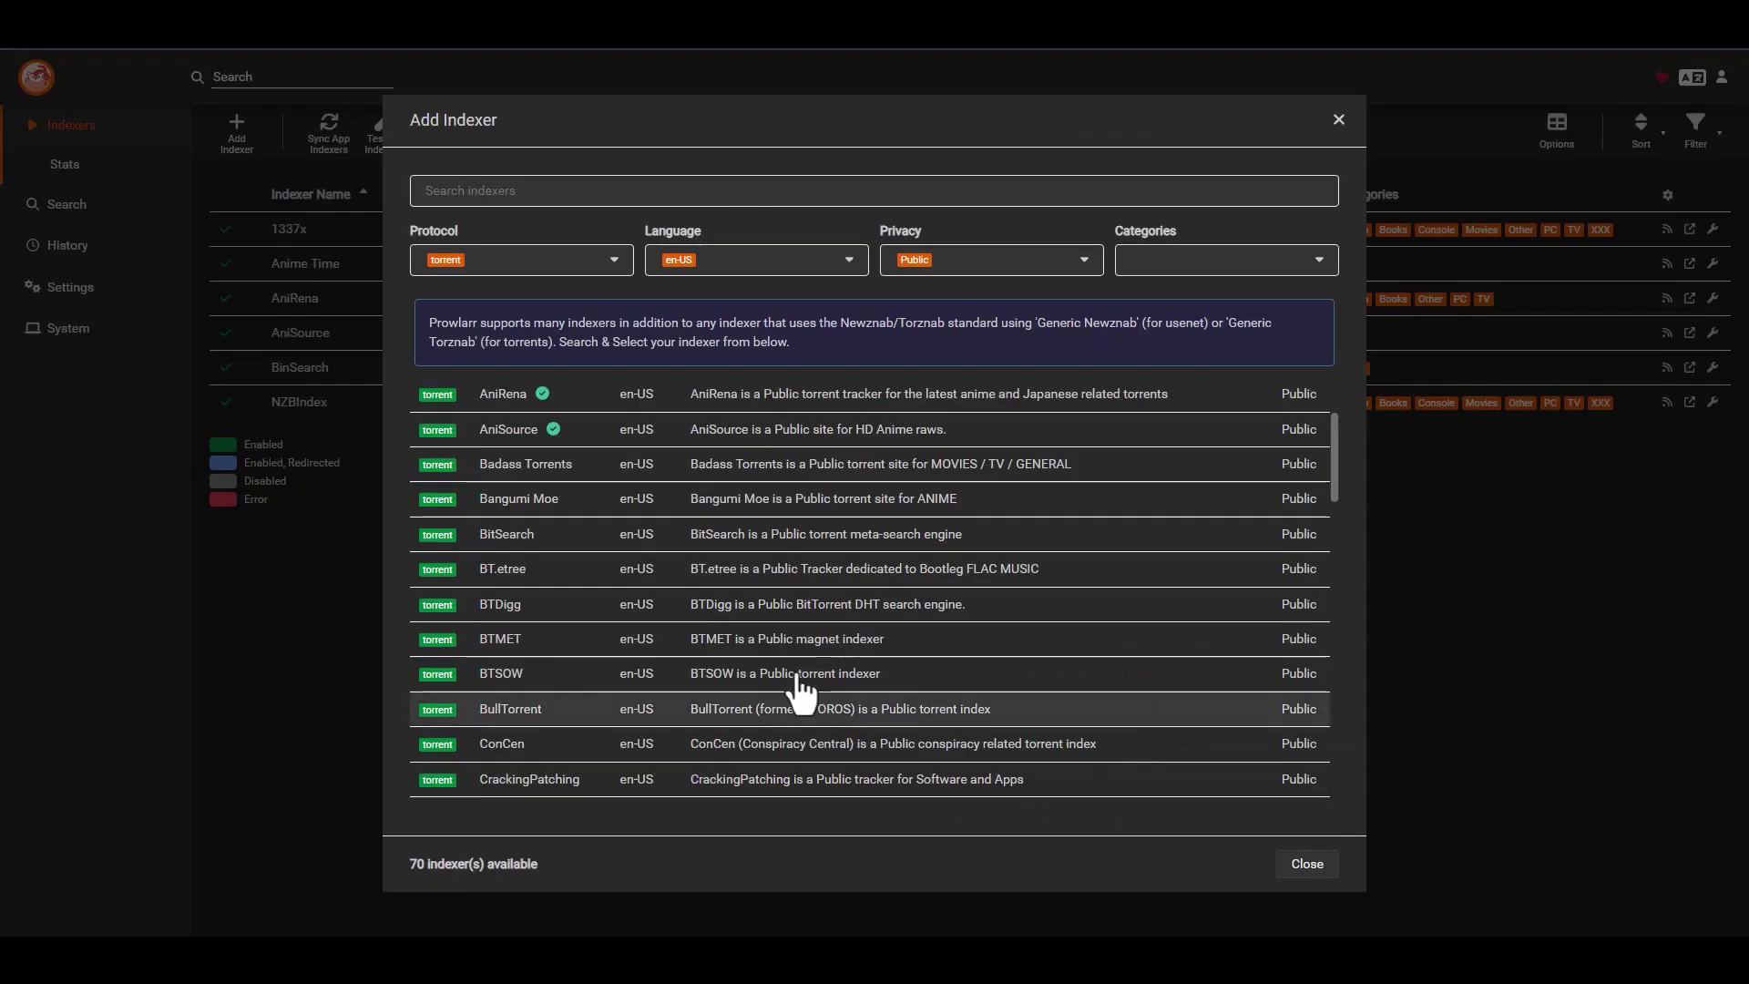
pyautogui.scroll(-1, 583, 560)
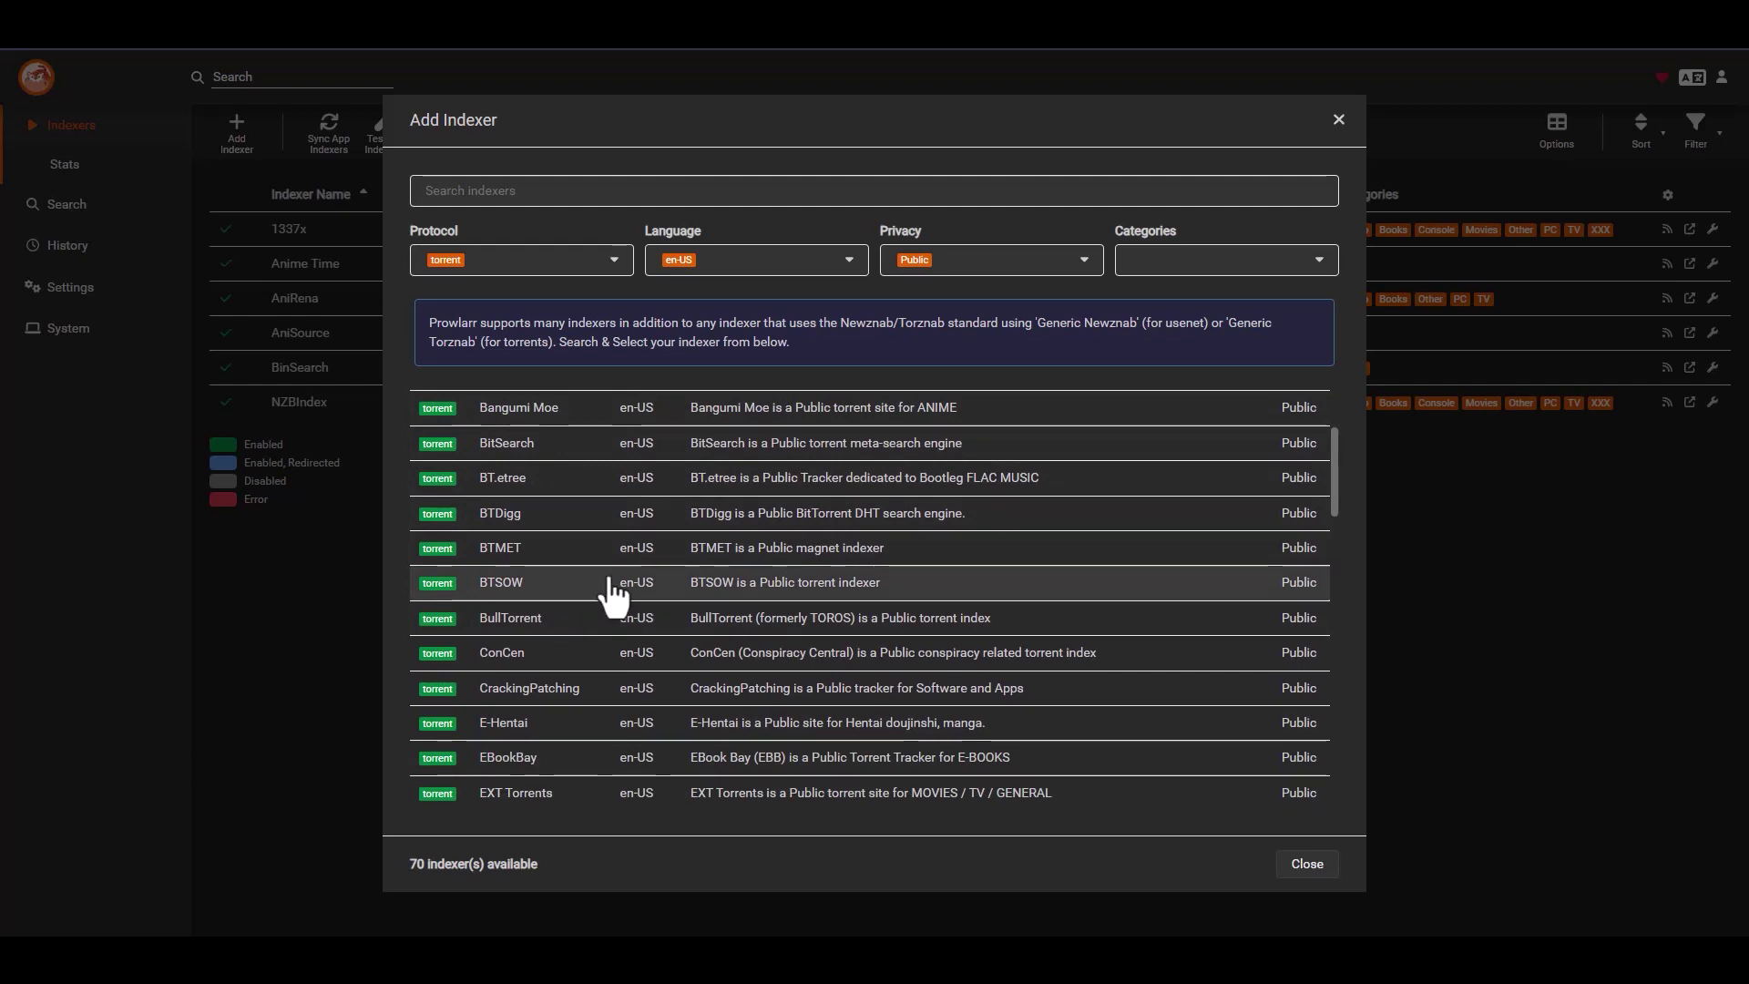
pyautogui.scroll(1, 592, 601)
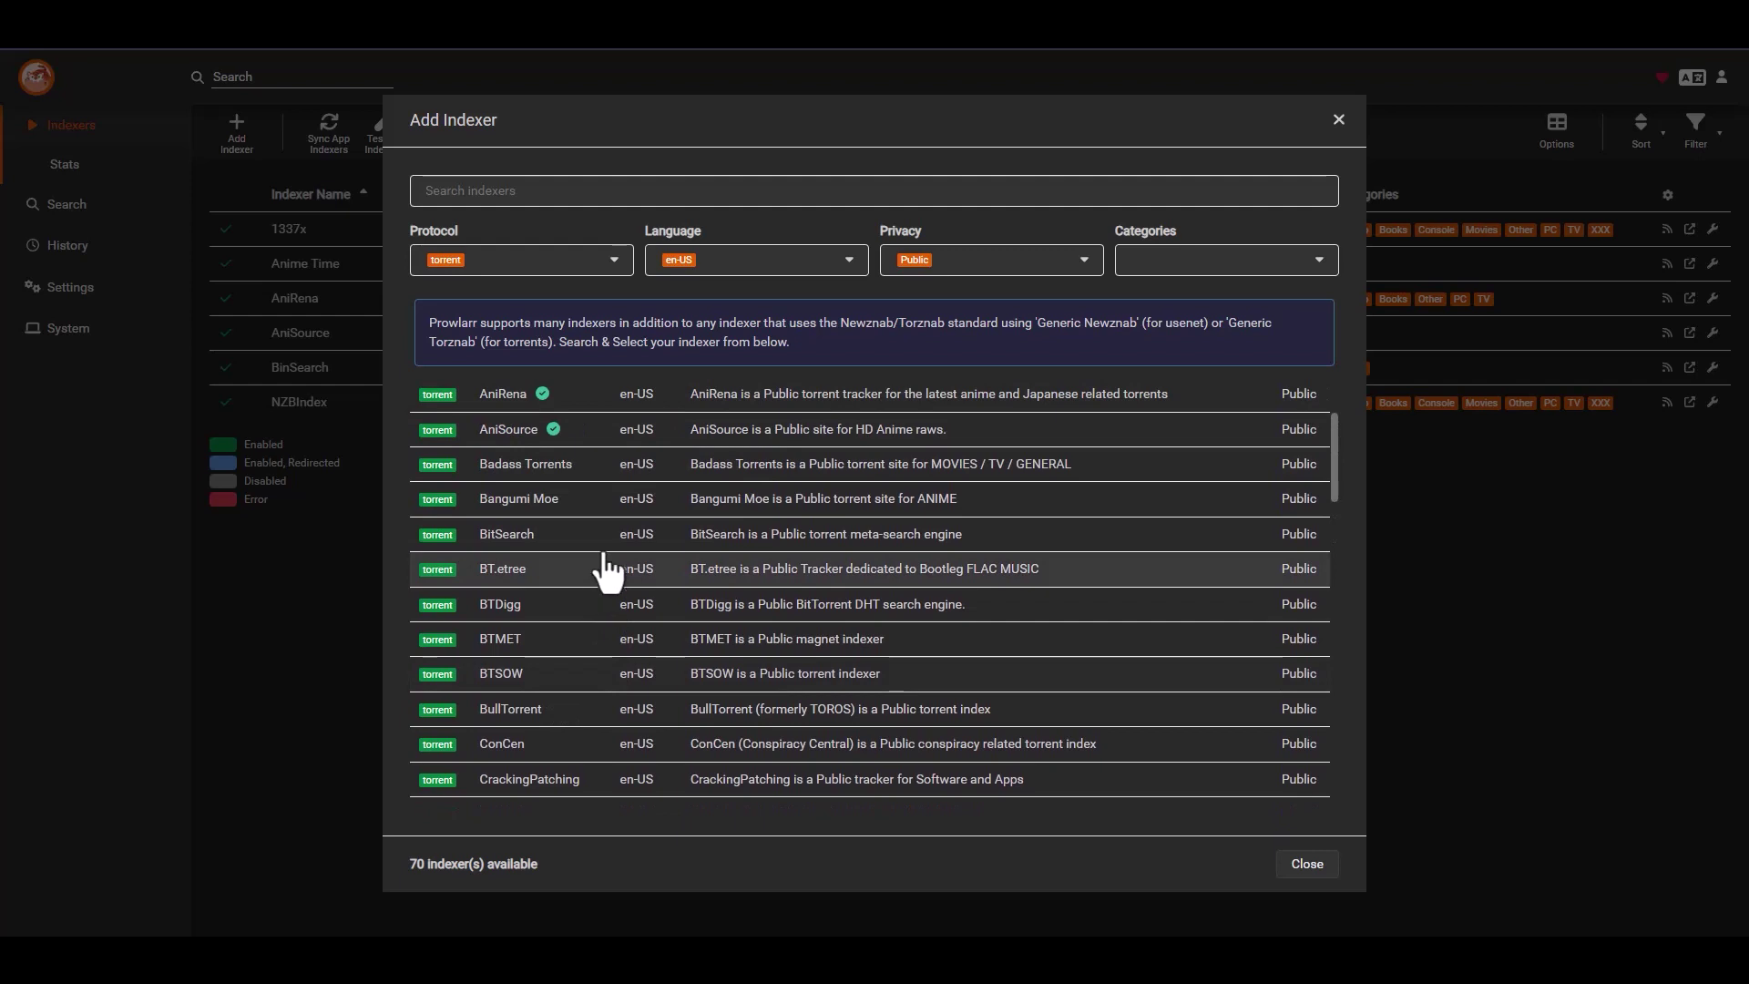
pyautogui.click(576, 466)
pyautogui.click(938, 466)
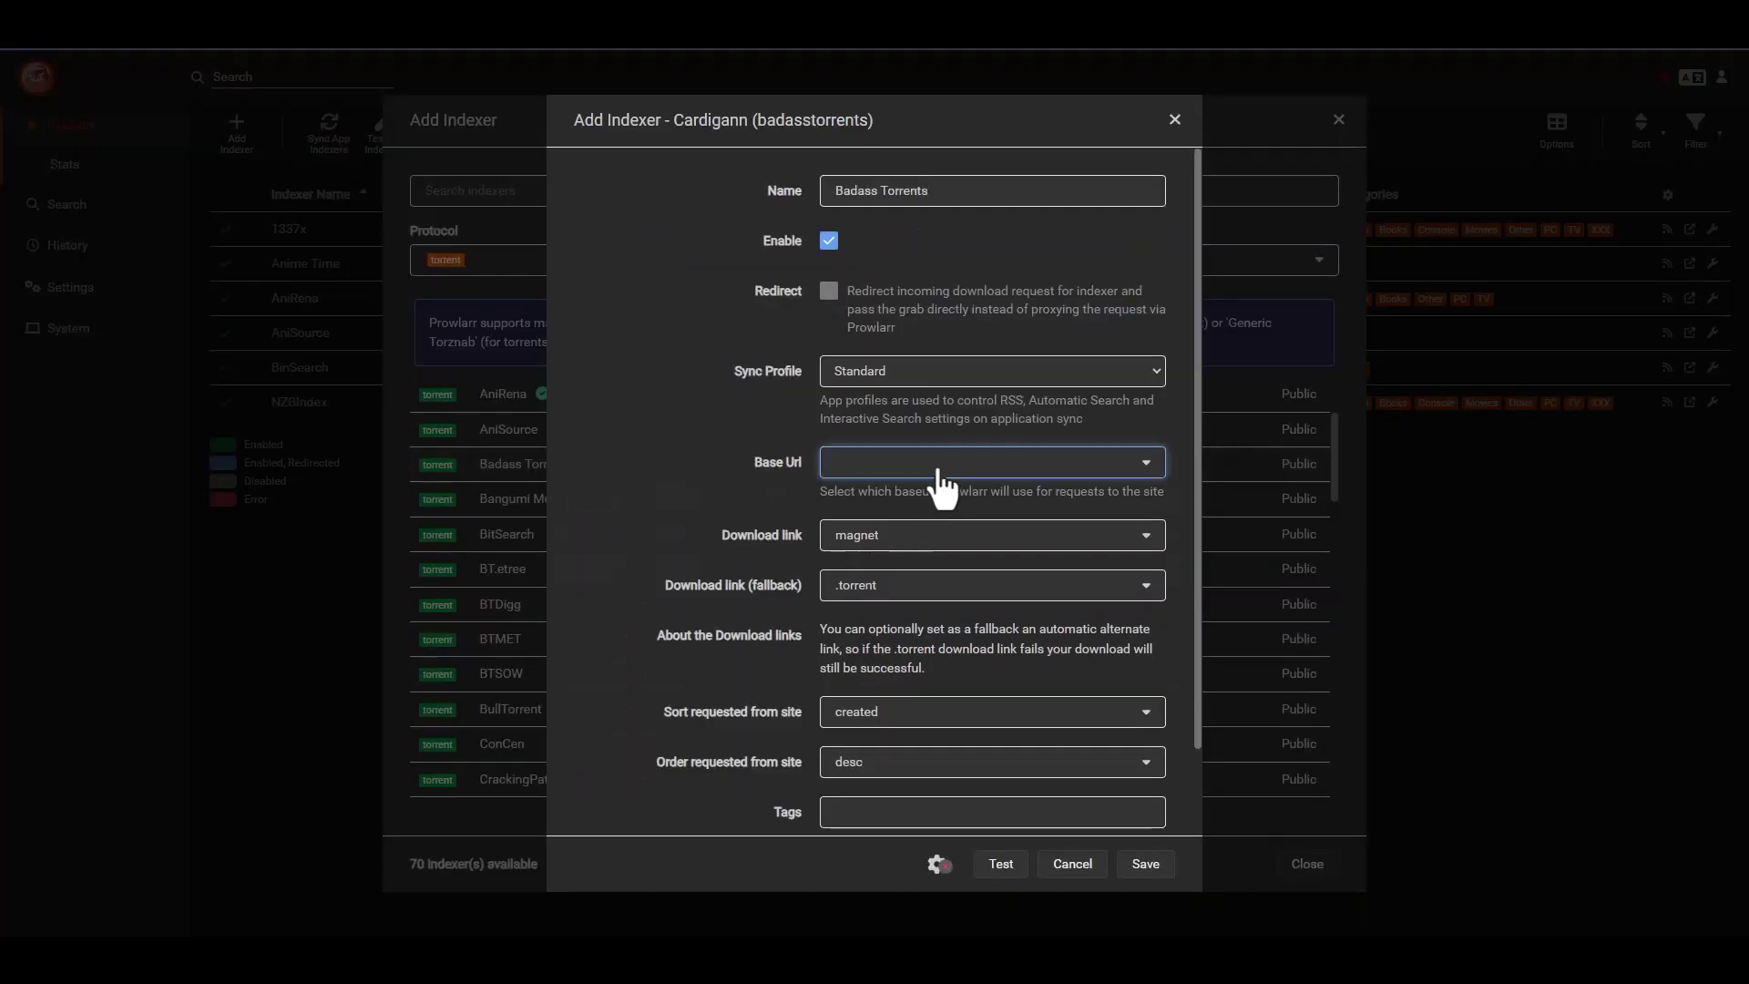
pyautogui.click(925, 494)
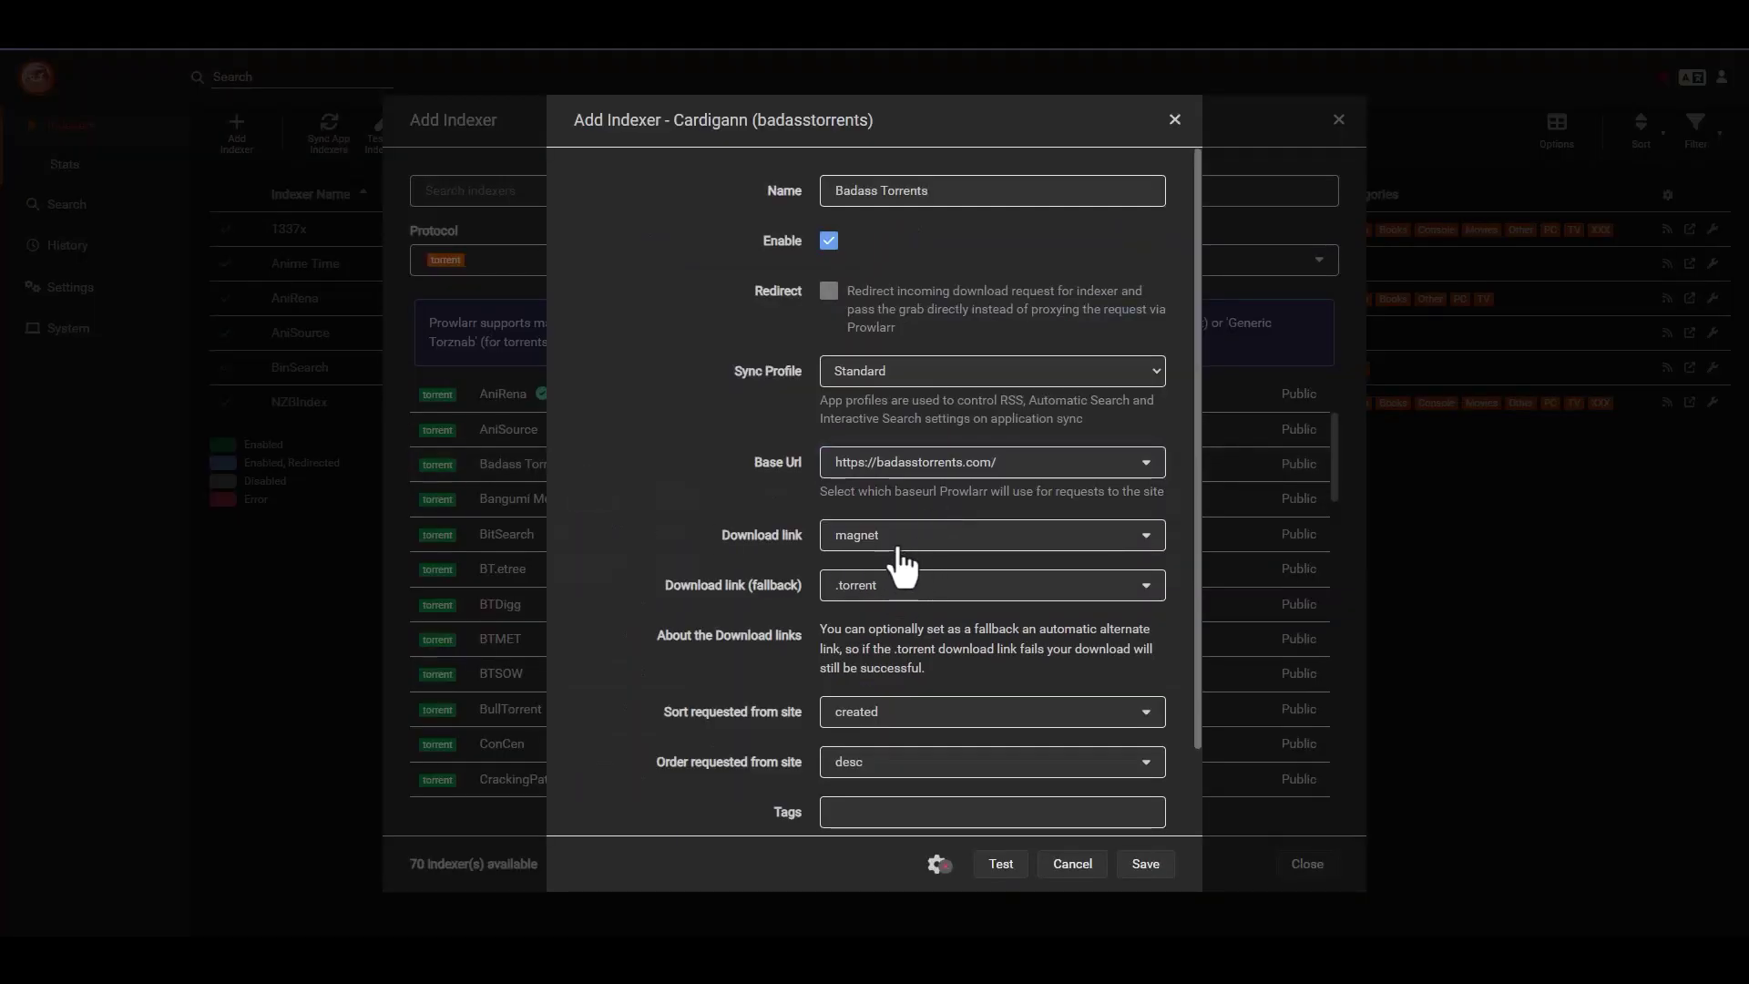
pyautogui.click(902, 597)
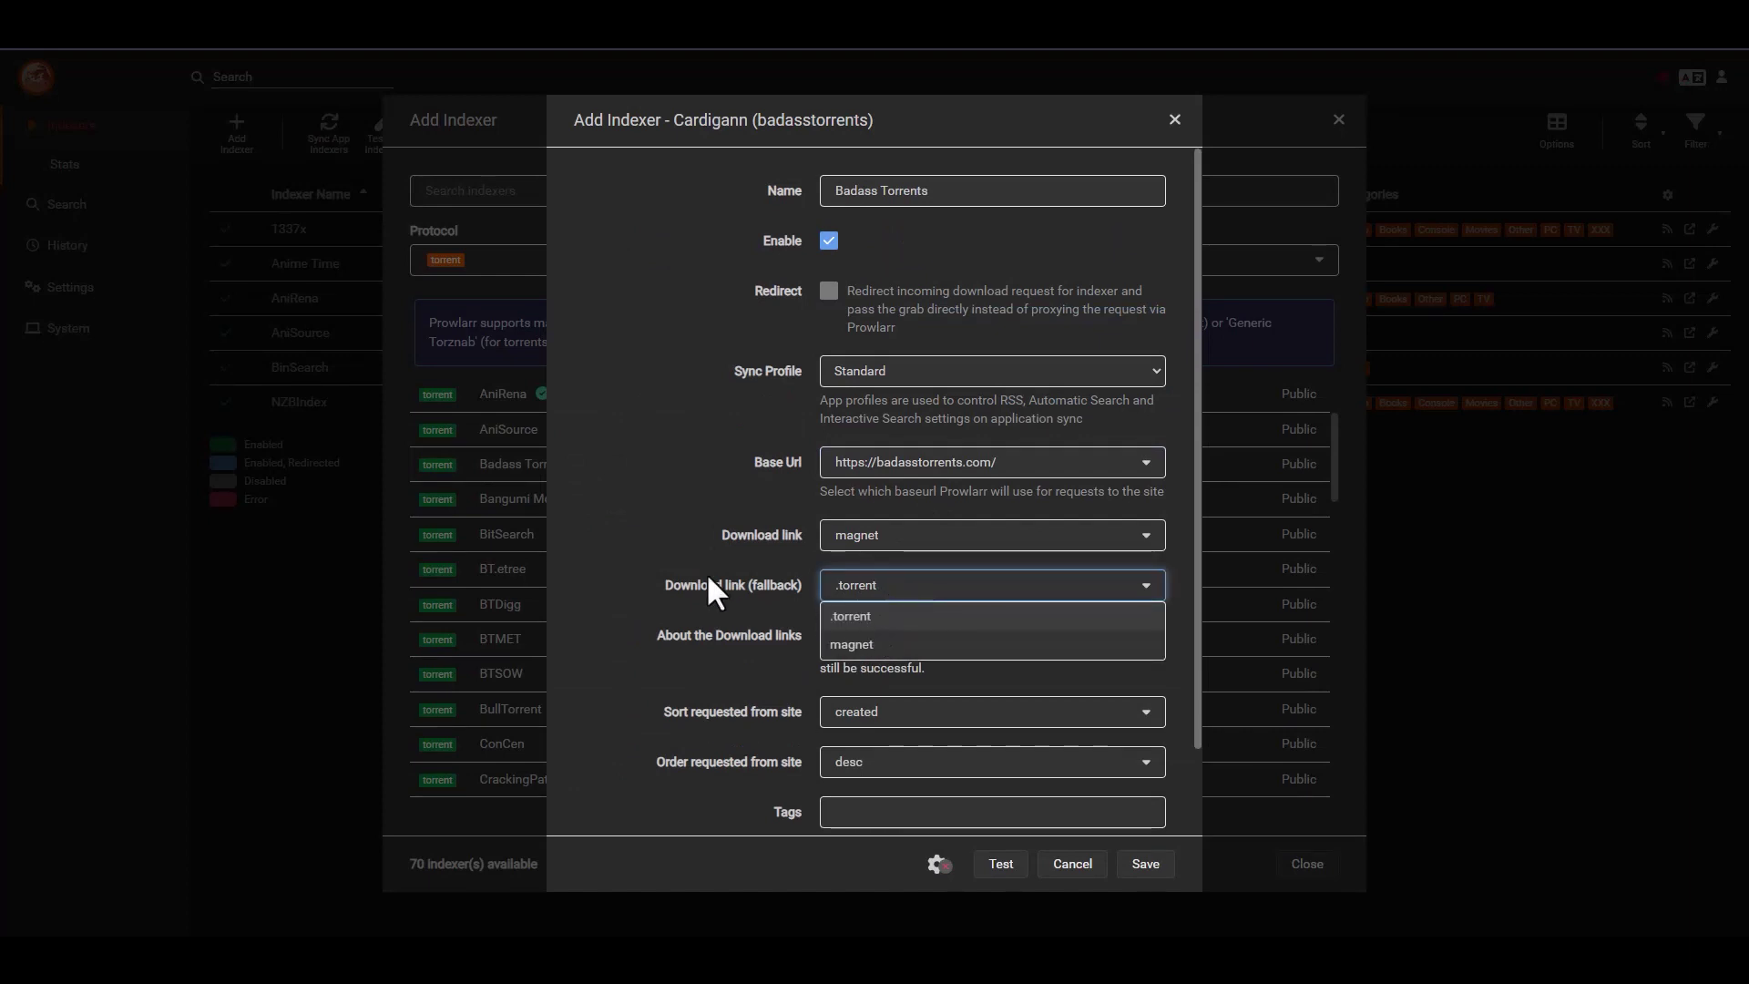
pyautogui.click(779, 580)
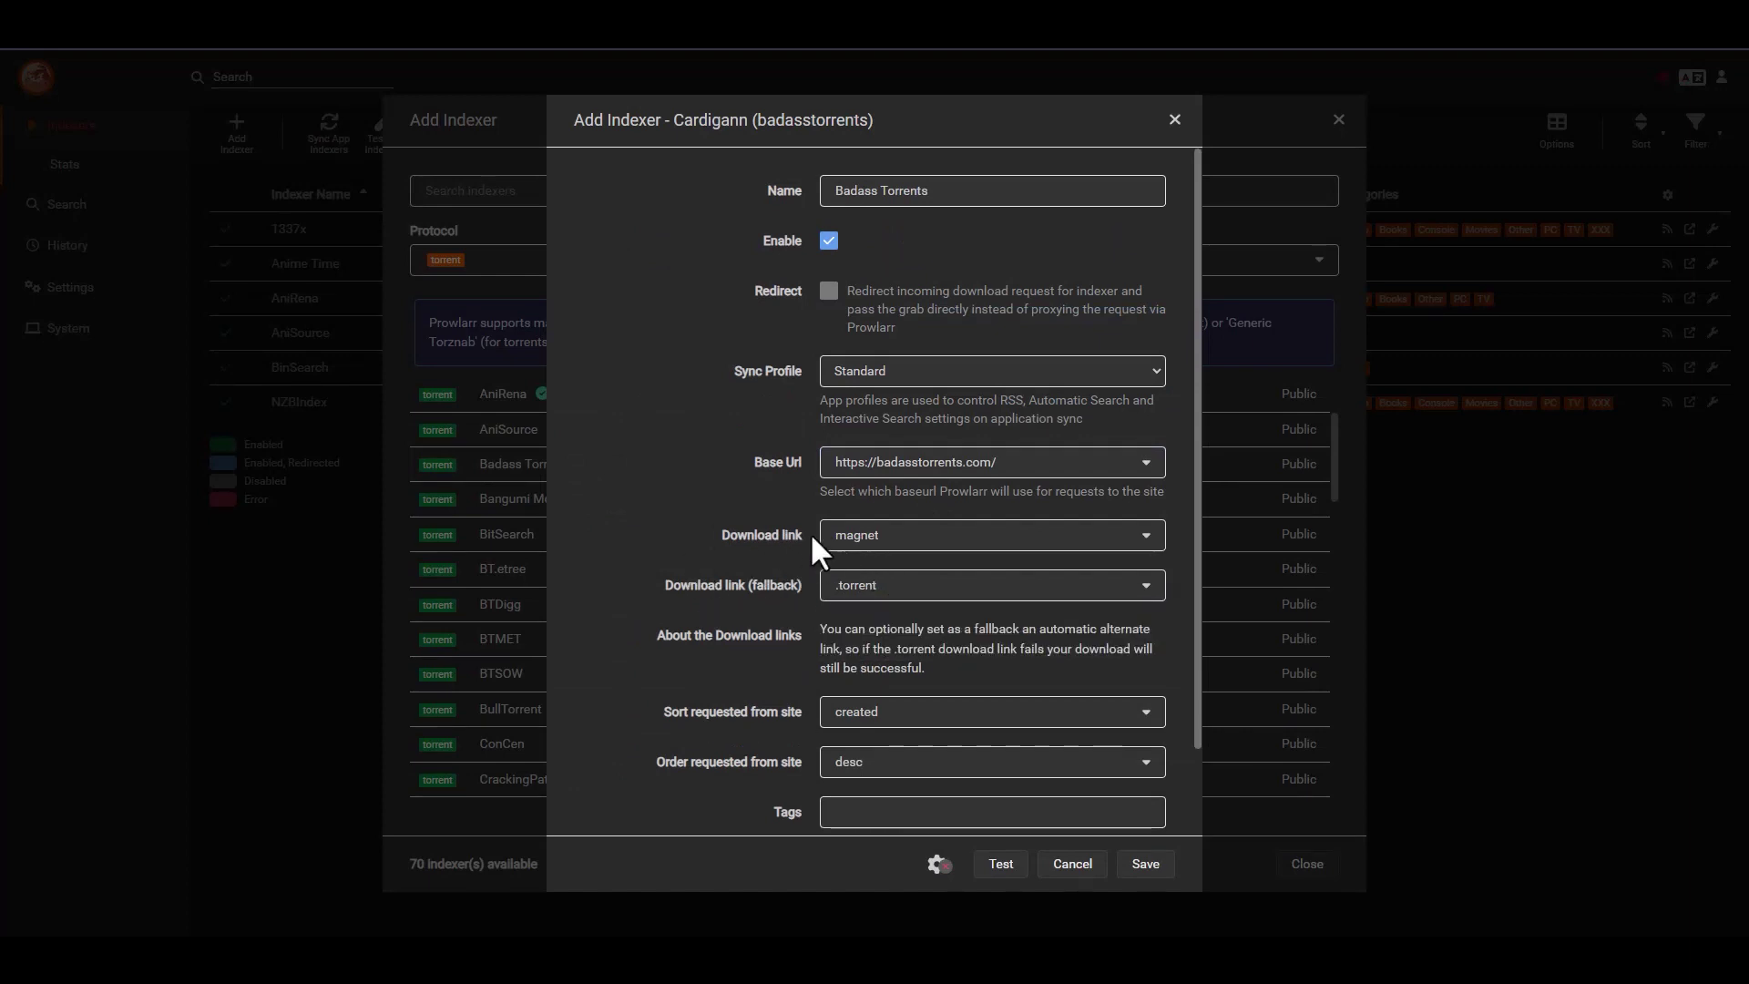
pyautogui.scroll(-1, 738, 563)
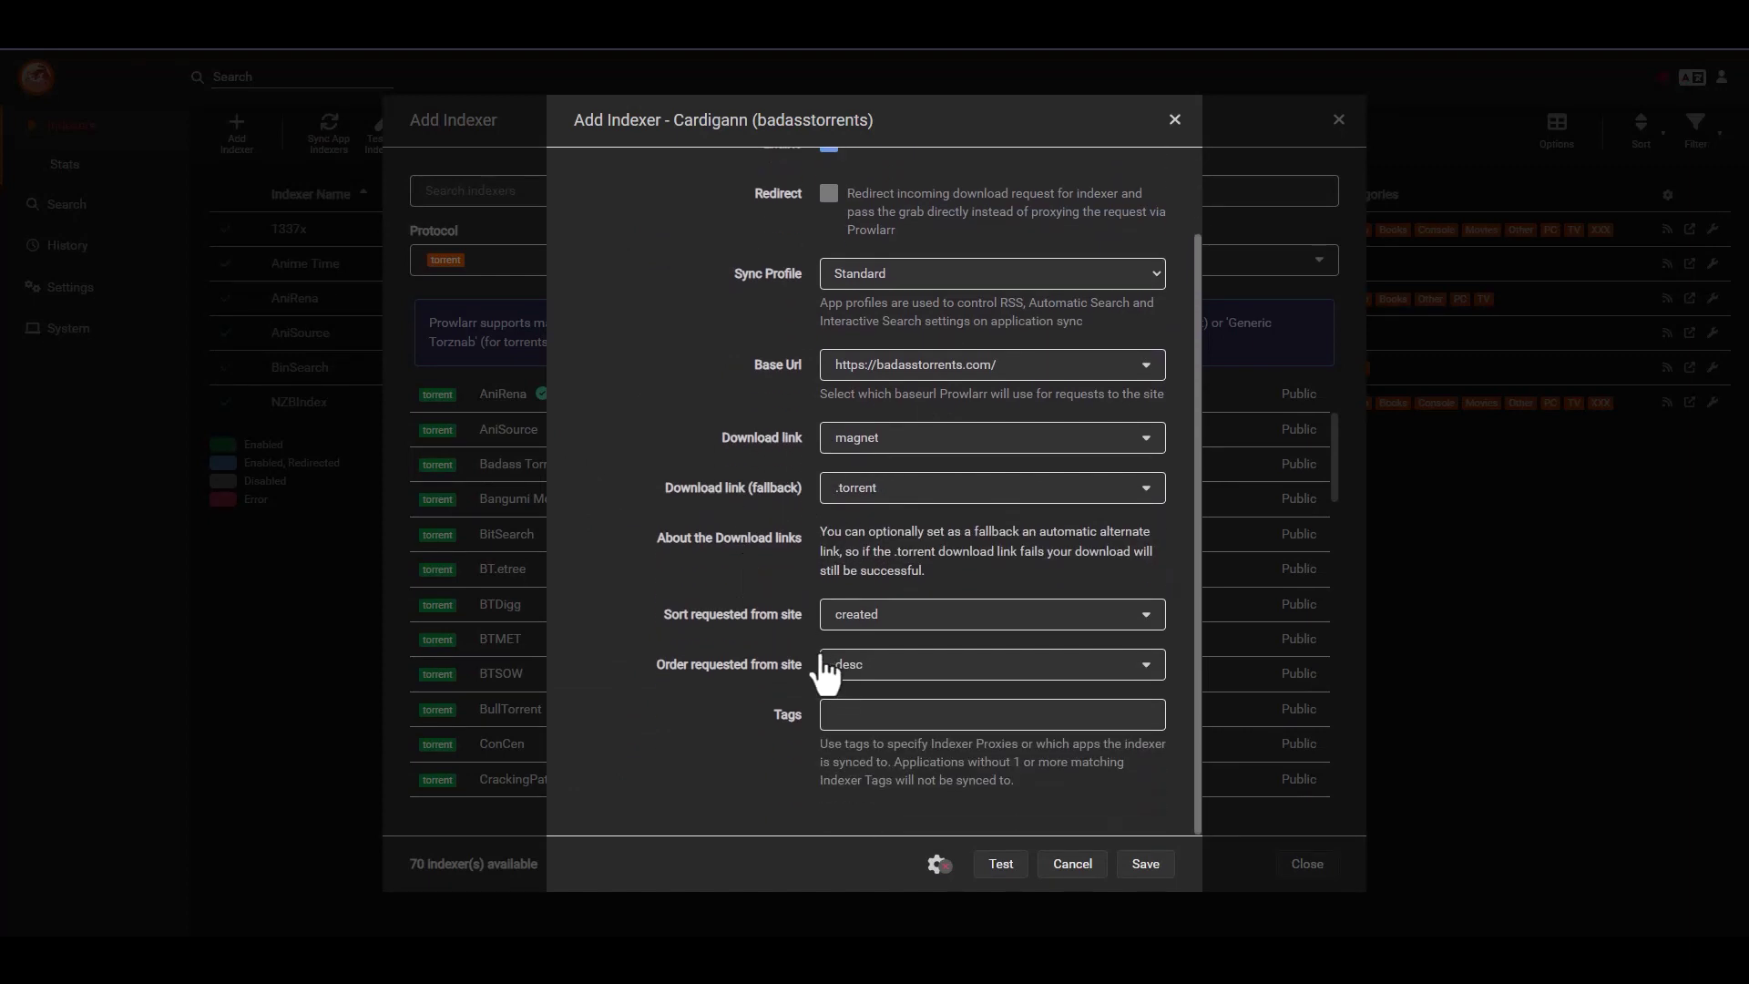
pyautogui.click(867, 628)
pyautogui.click(860, 672)
pyautogui.click(999, 863)
pyautogui.click(1153, 863)
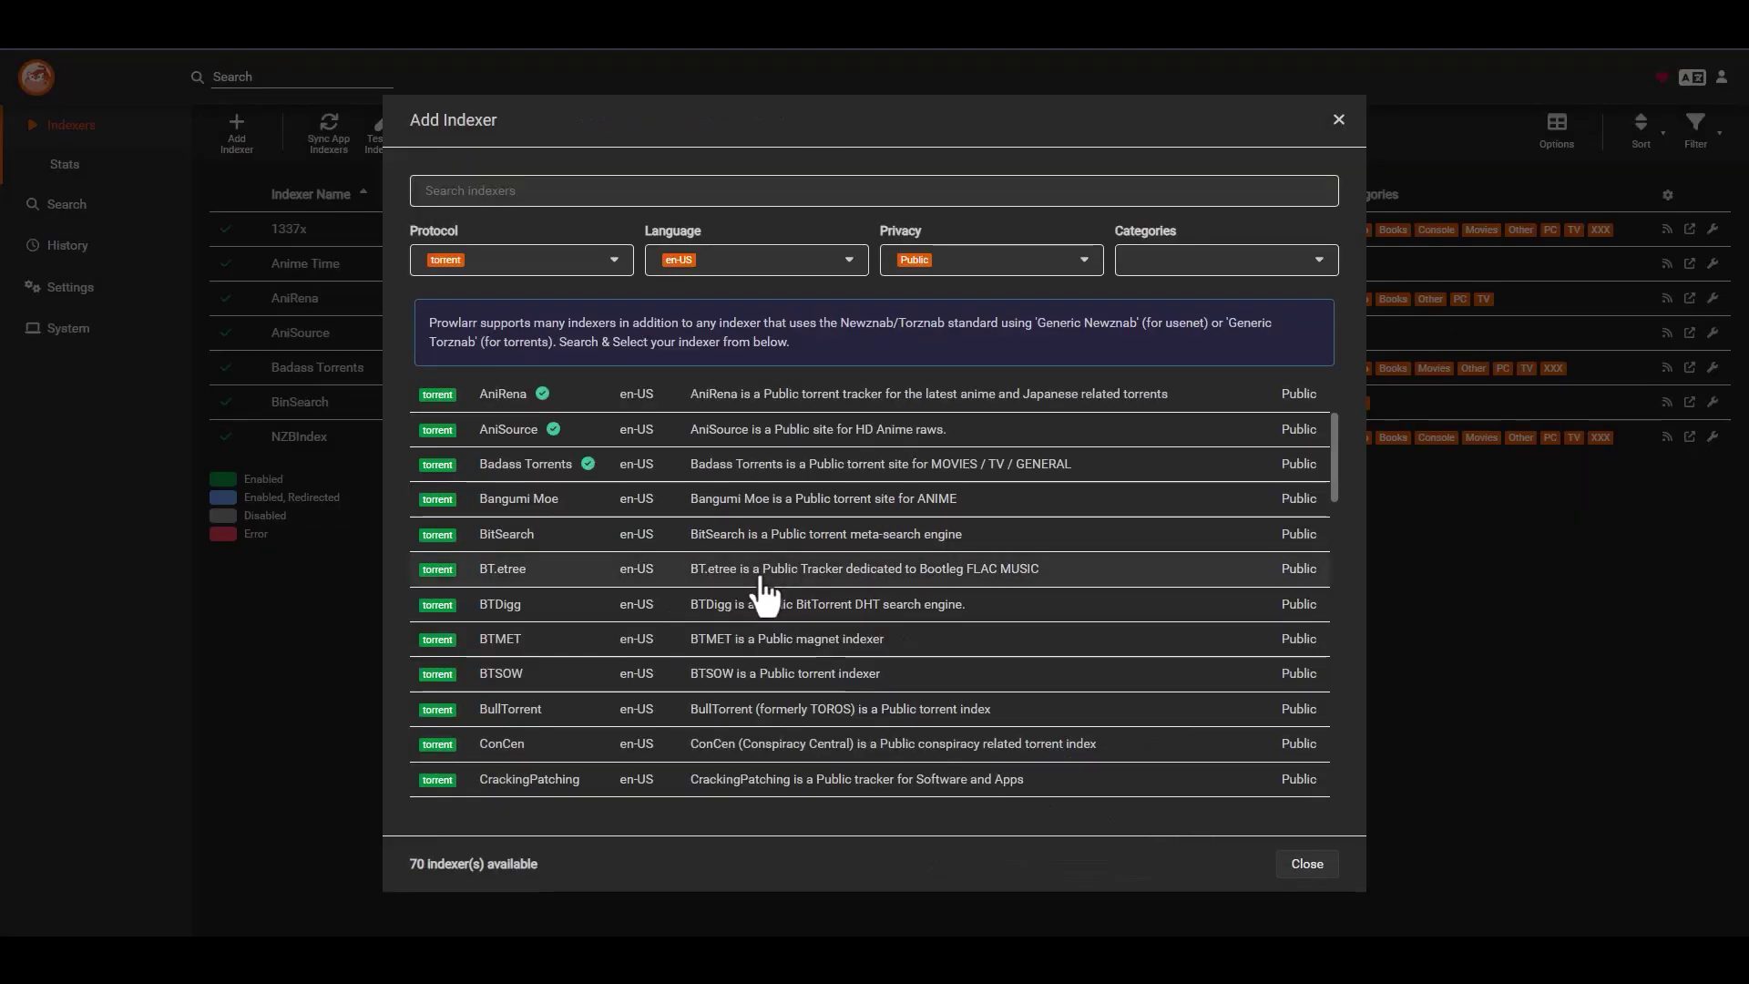
pyautogui.scroll(-1, 575, 546)
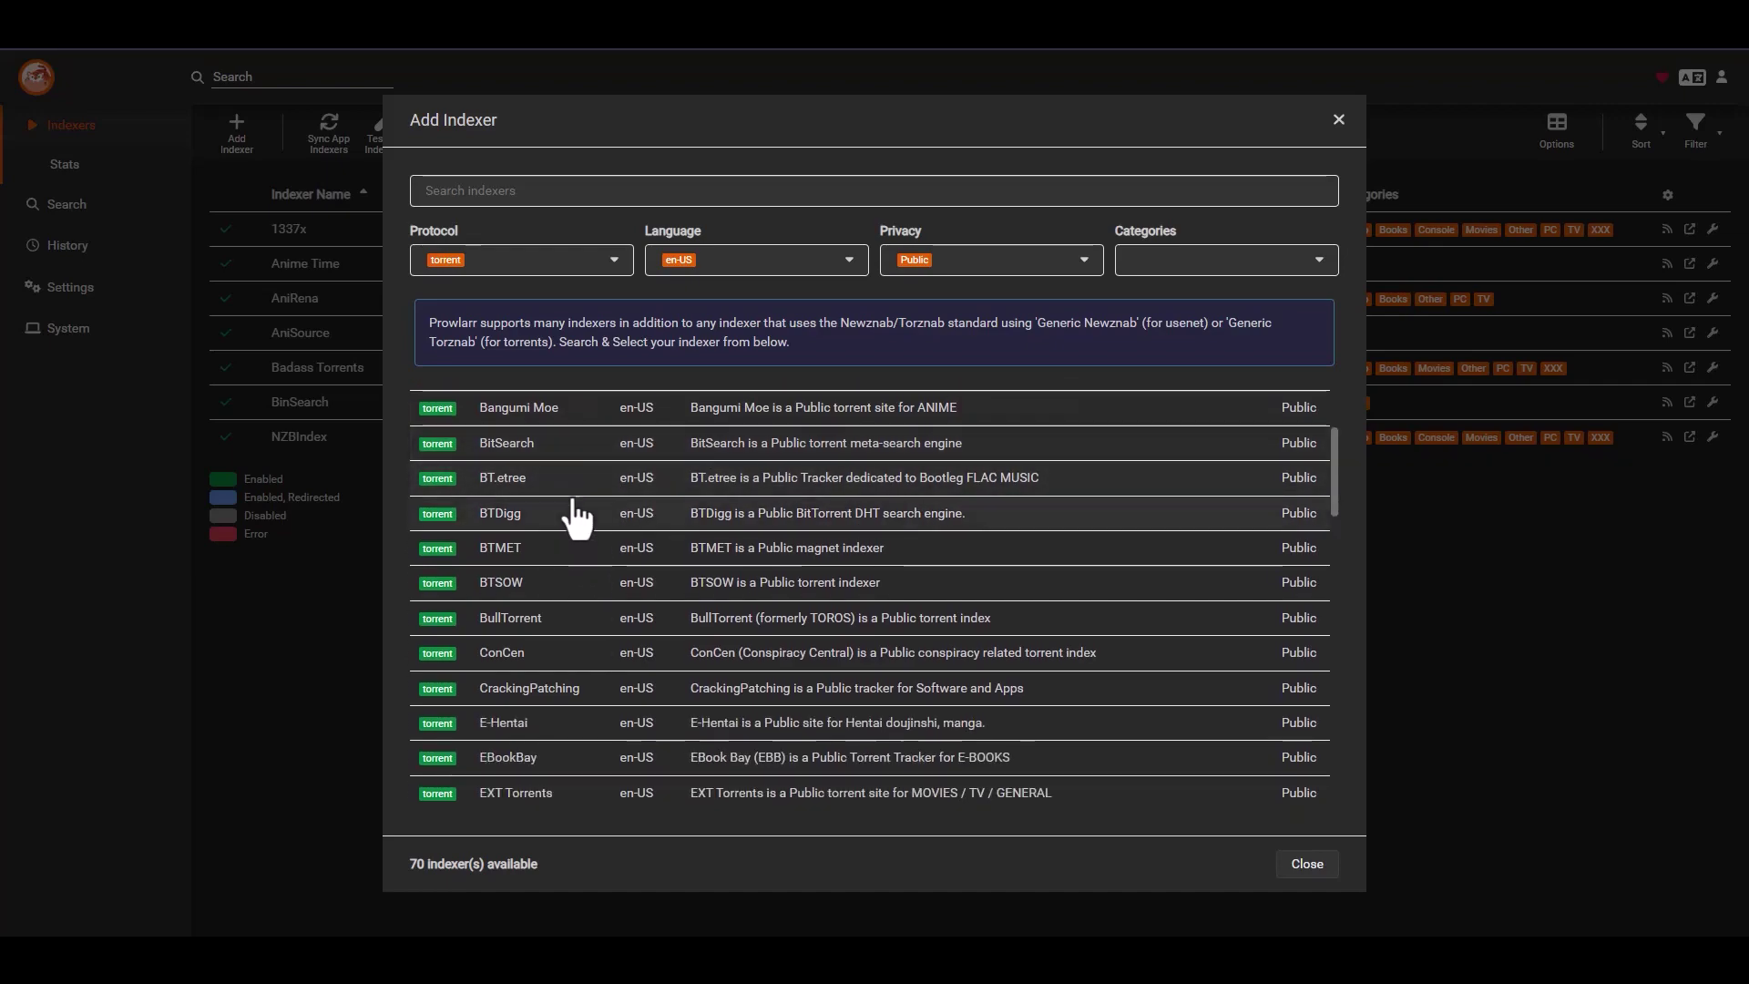
pyautogui.click(557, 464)
pyautogui.click(833, 503)
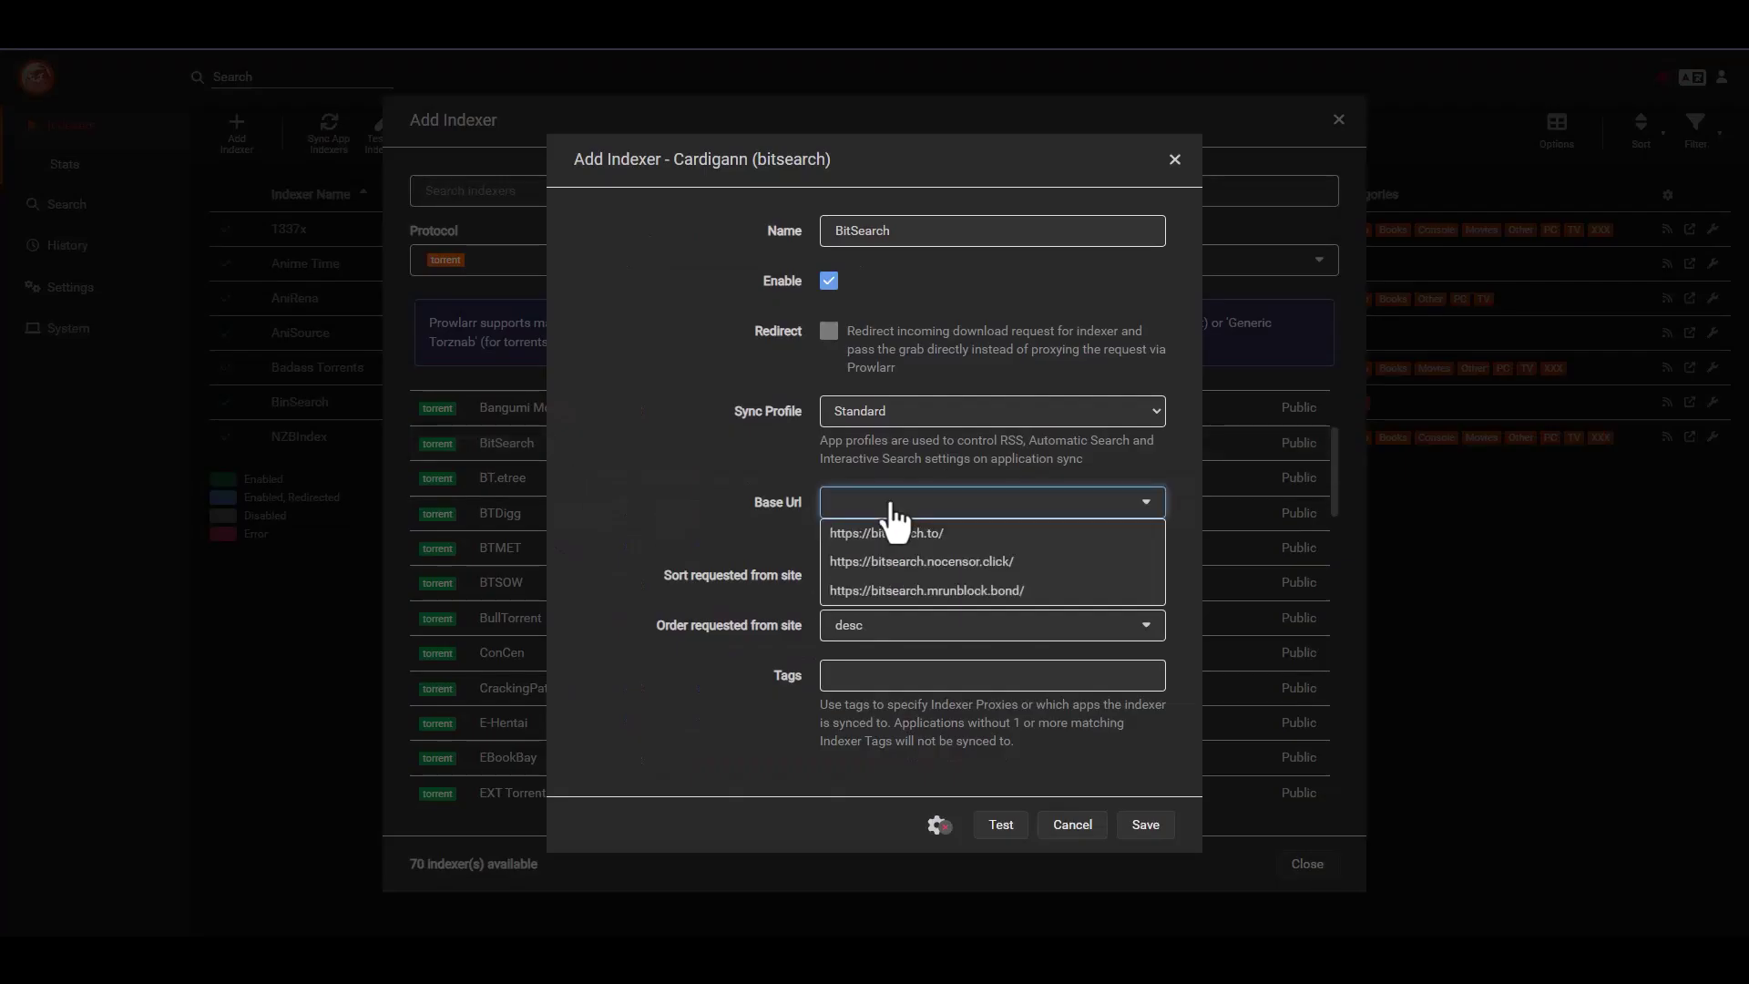
pyautogui.click(881, 536)
pyautogui.click(854, 579)
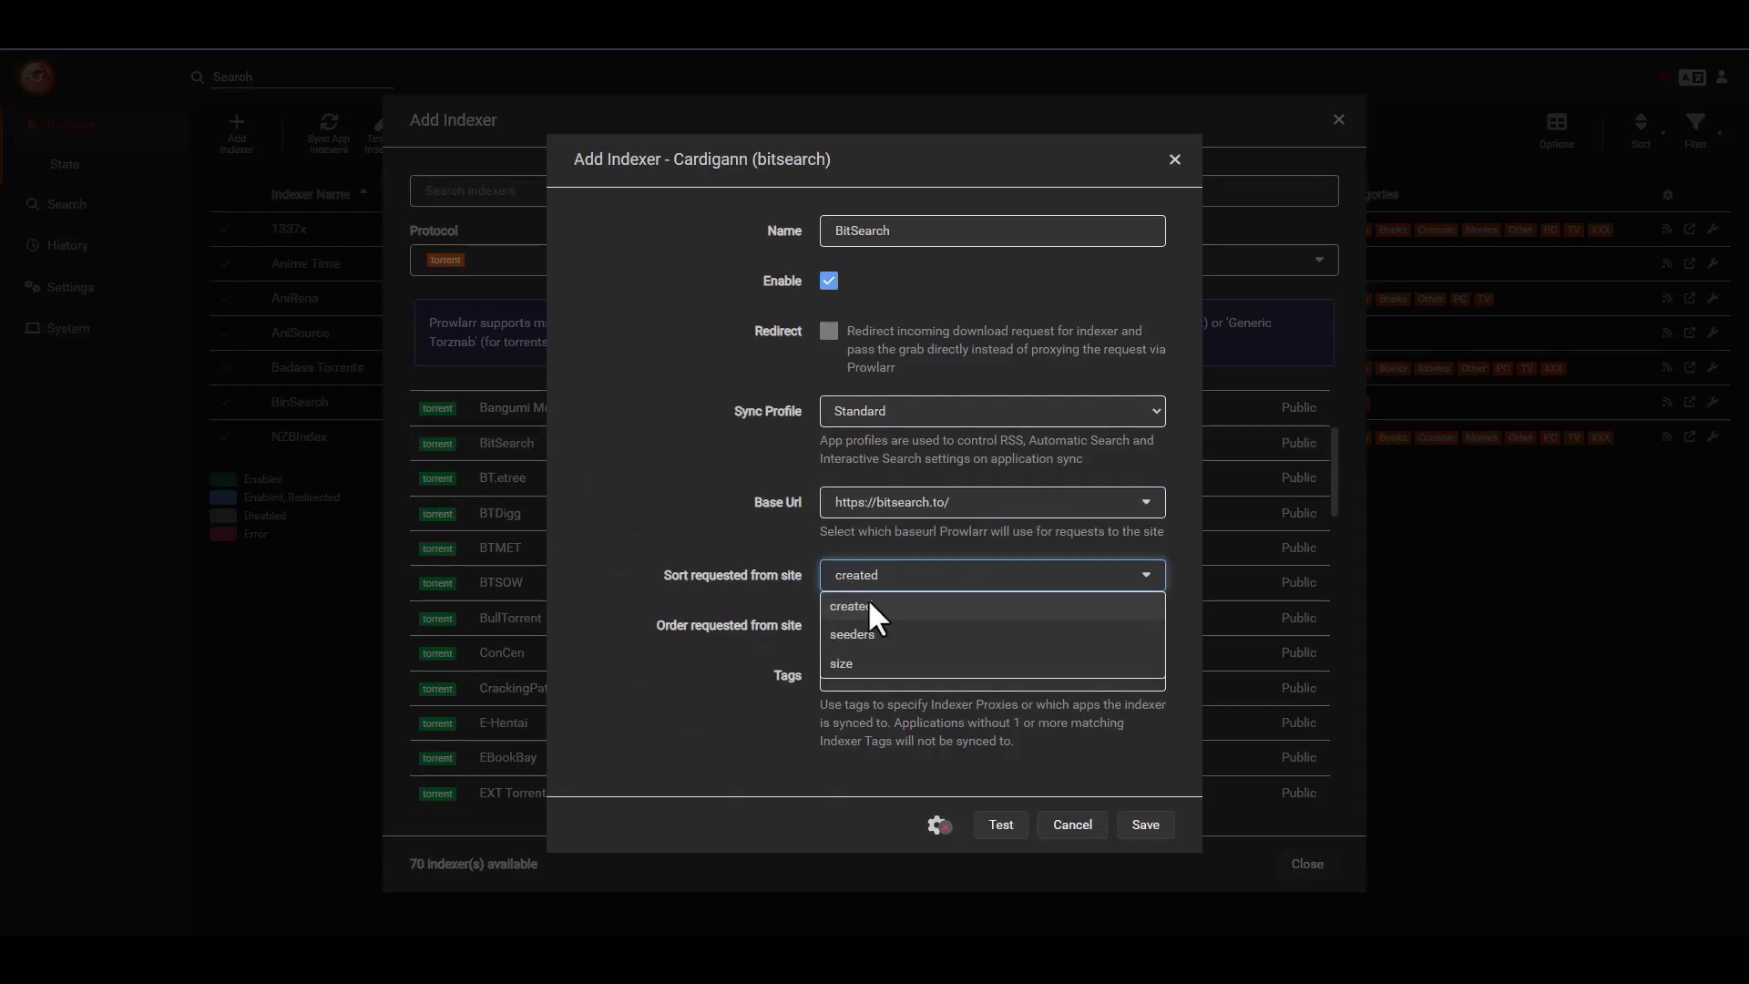
pyautogui.click(856, 635)
pyautogui.click(986, 830)
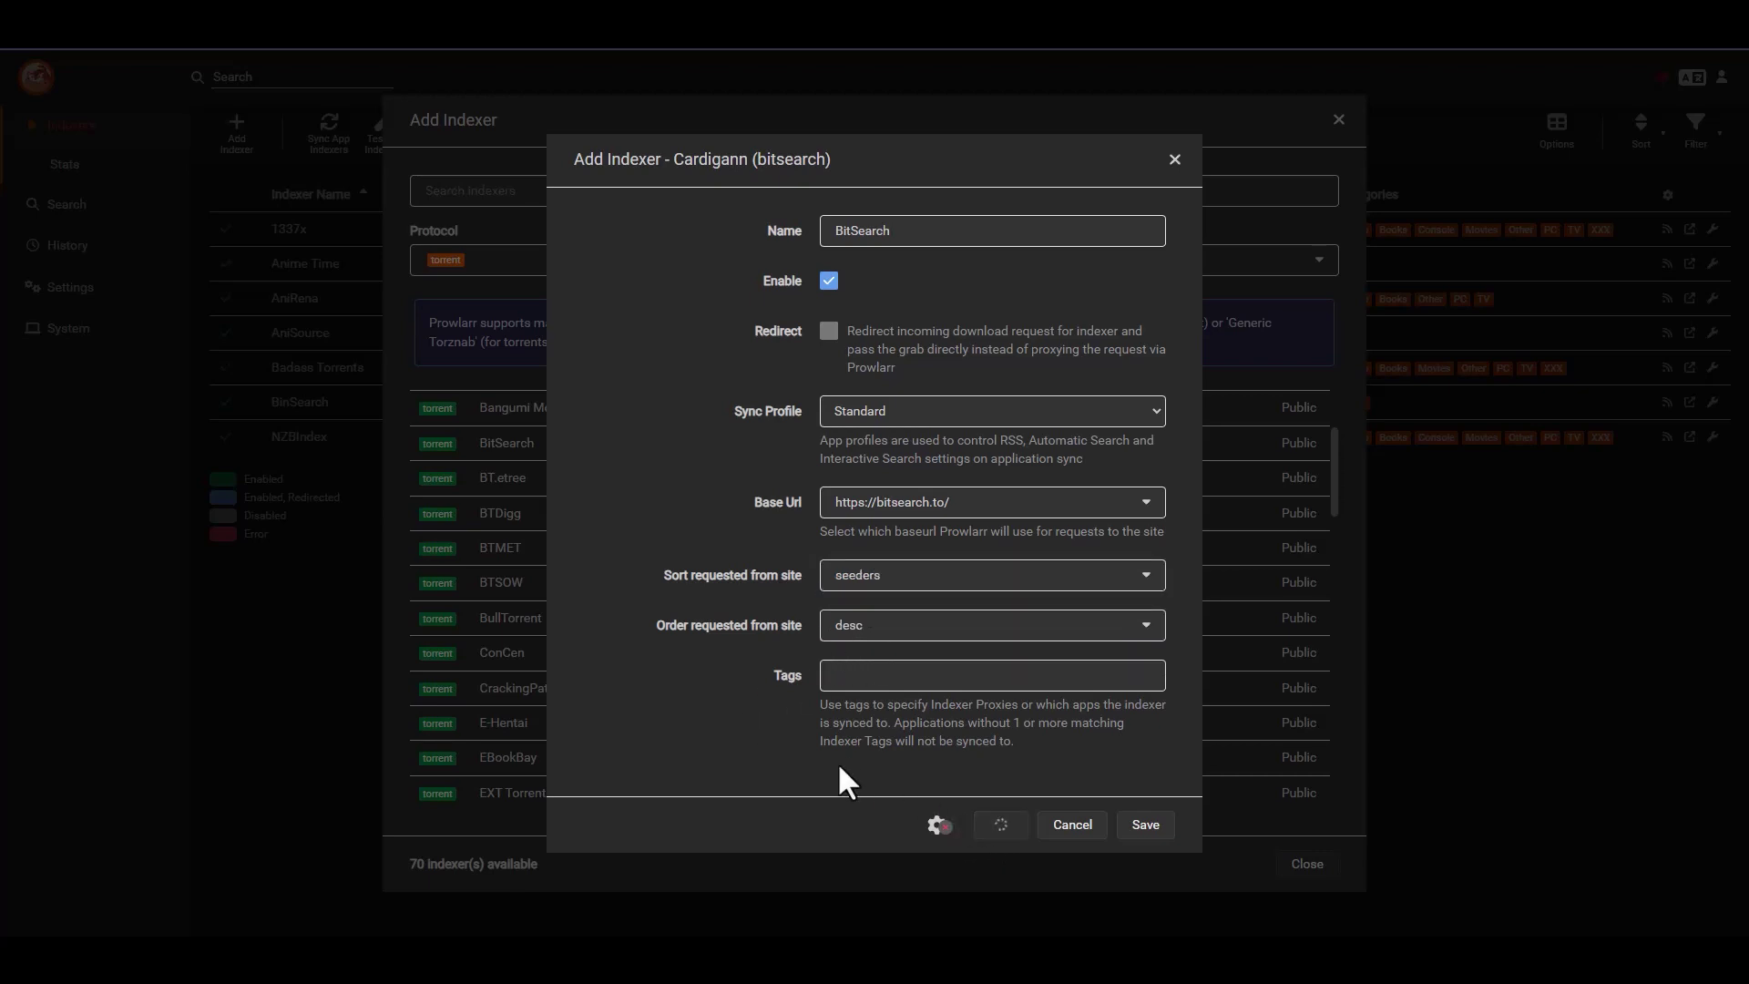
pyautogui.click(1145, 825)
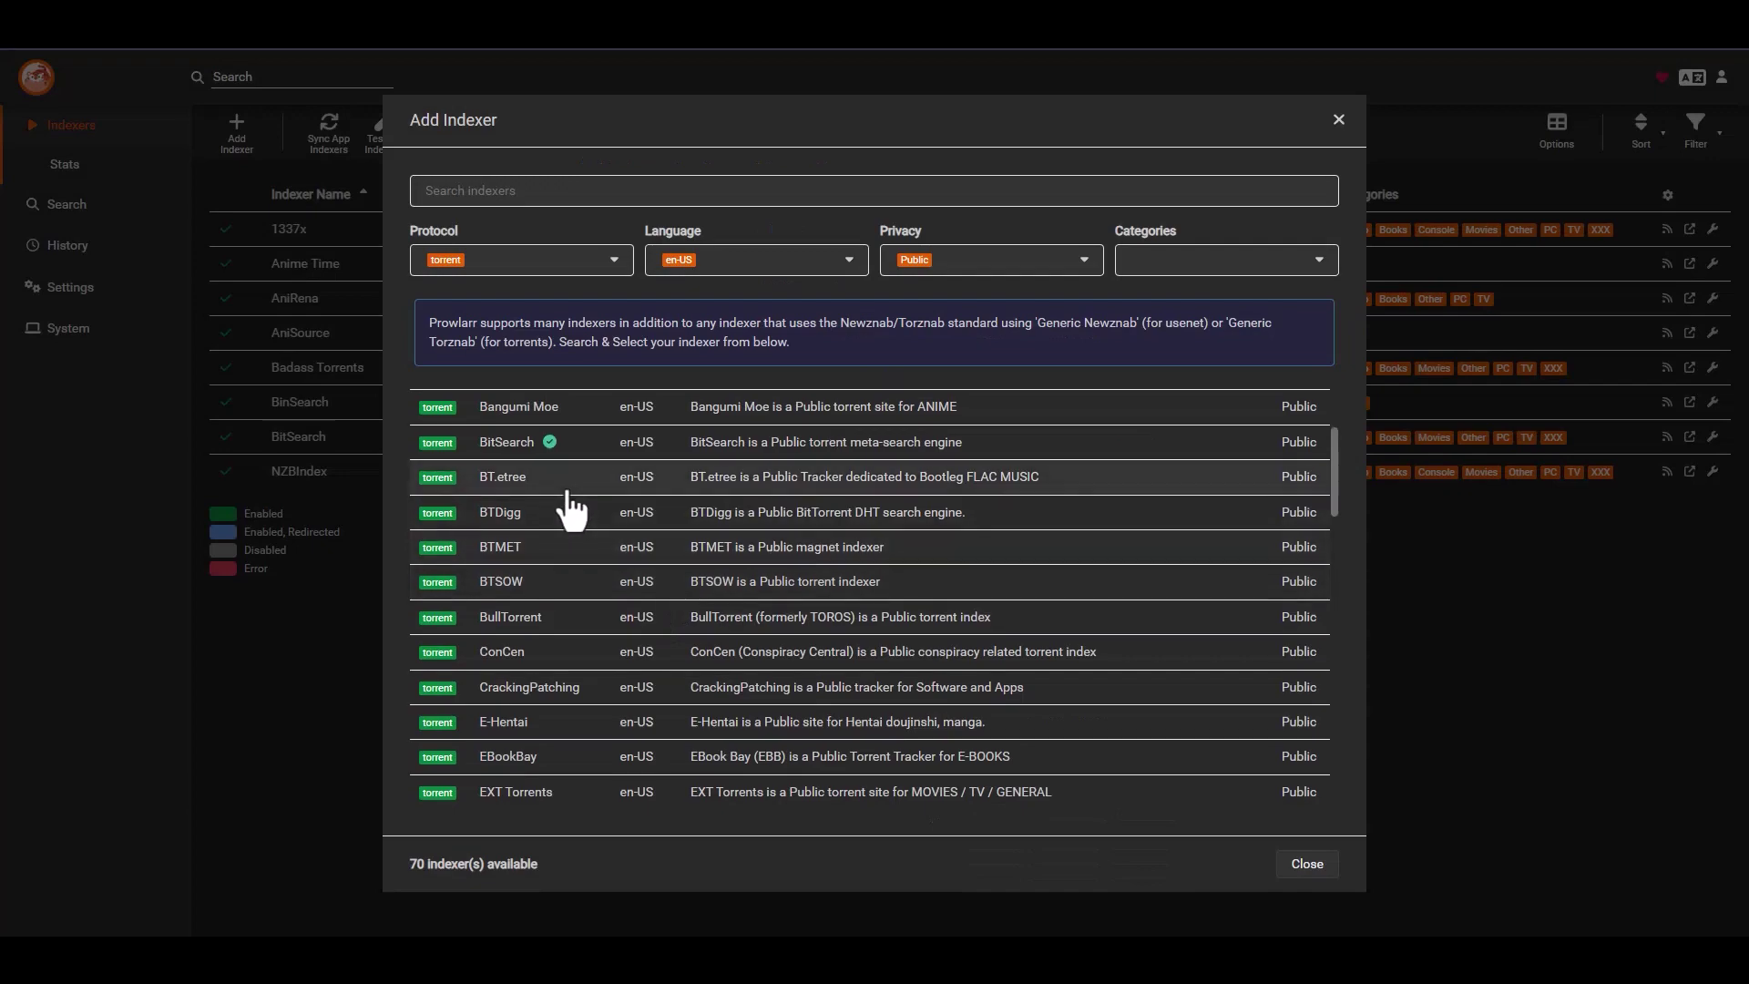
pyautogui.scroll(-1, 567, 496)
pyautogui.click(552, 461)
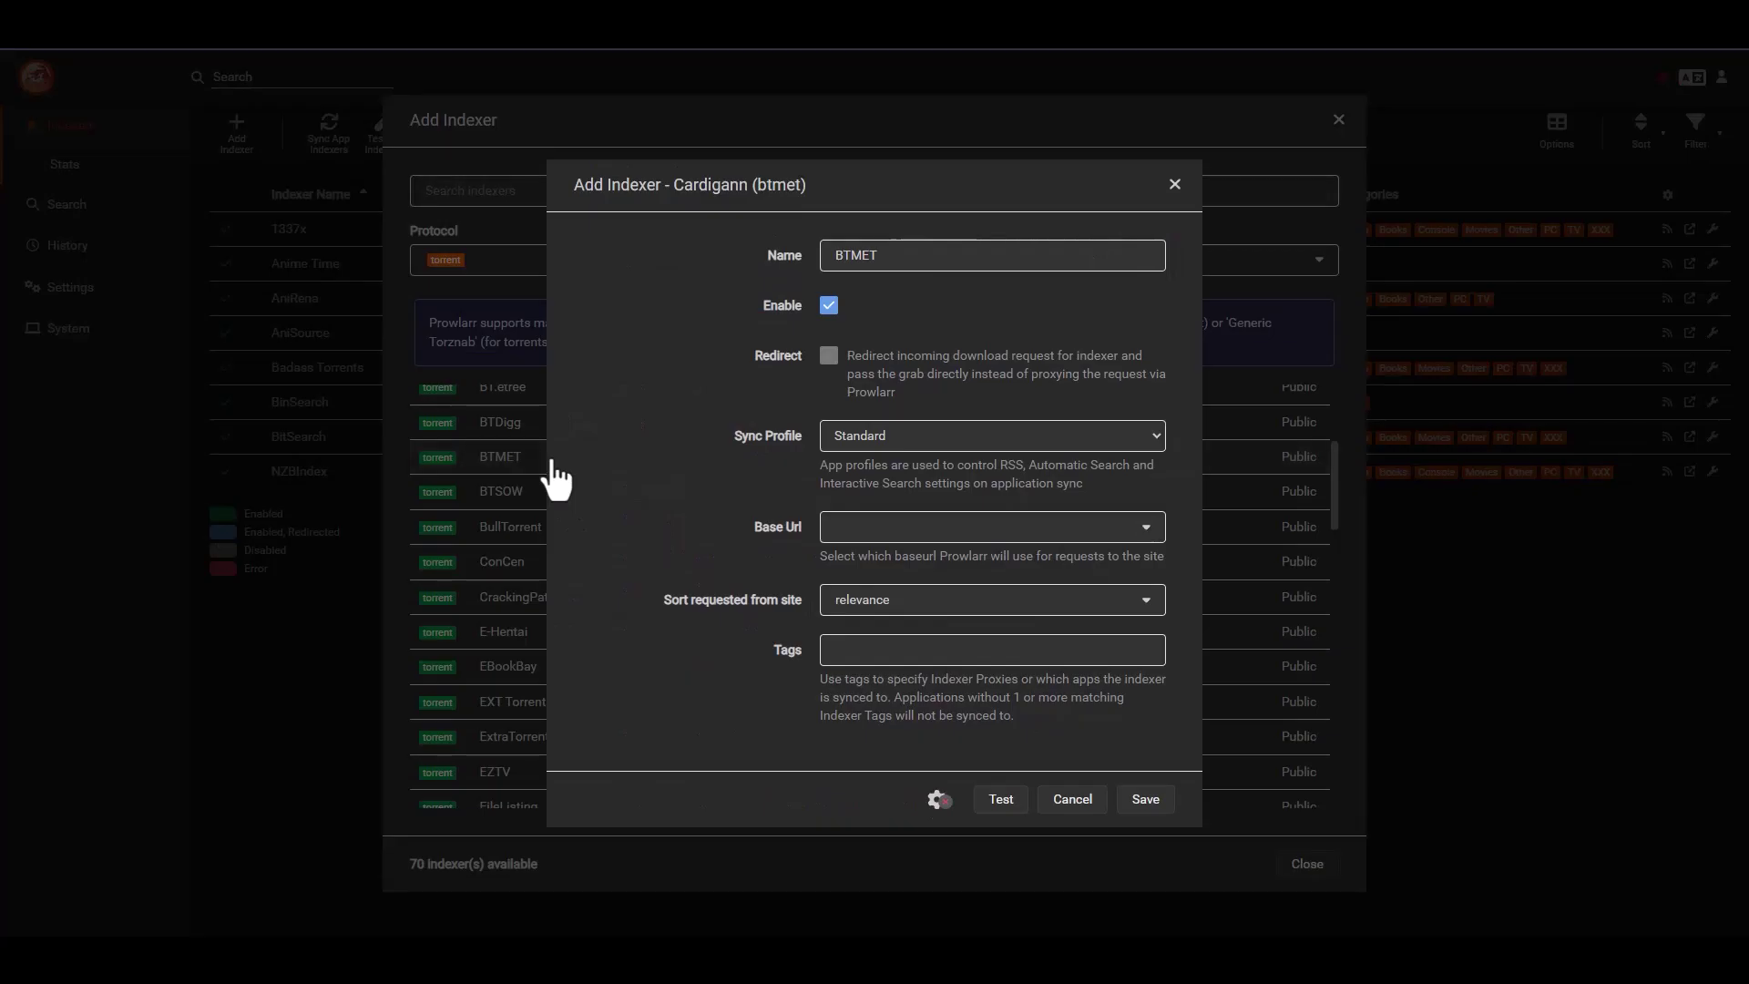
pyautogui.click(882, 435)
pyautogui.click(882, 435)
pyautogui.click(882, 528)
pyautogui.click(876, 556)
pyautogui.click(879, 605)
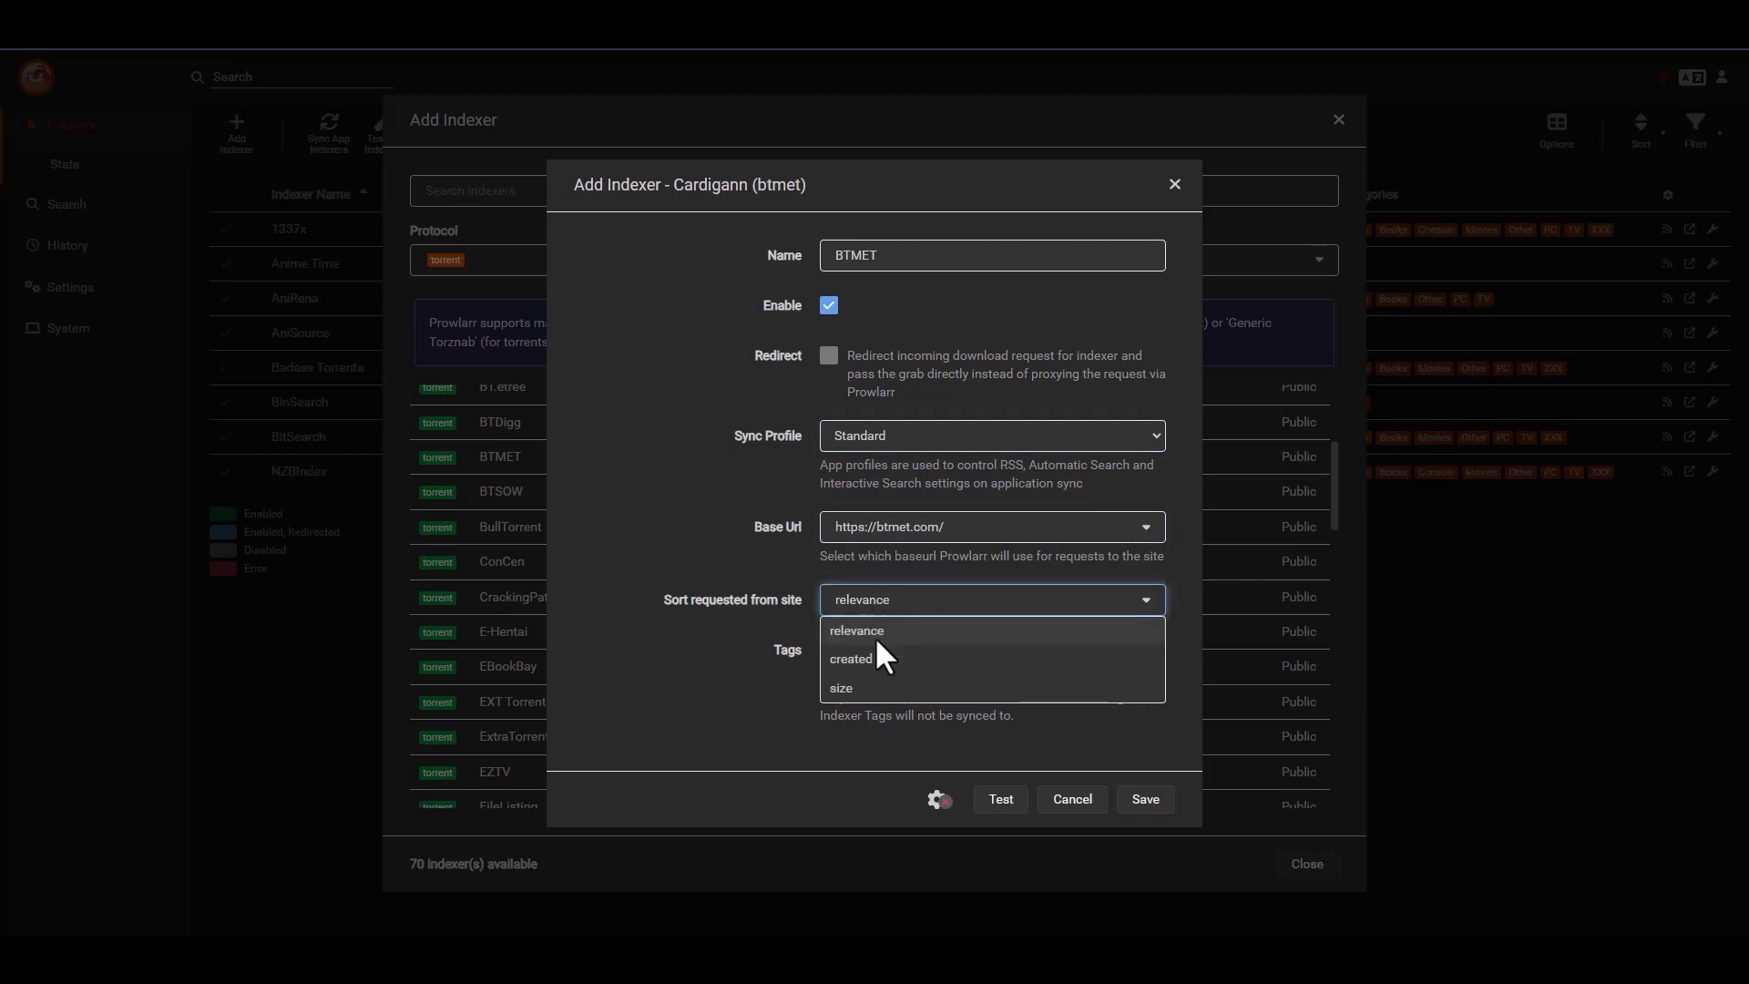
pyautogui.click(718, 648)
pyautogui.click(1002, 801)
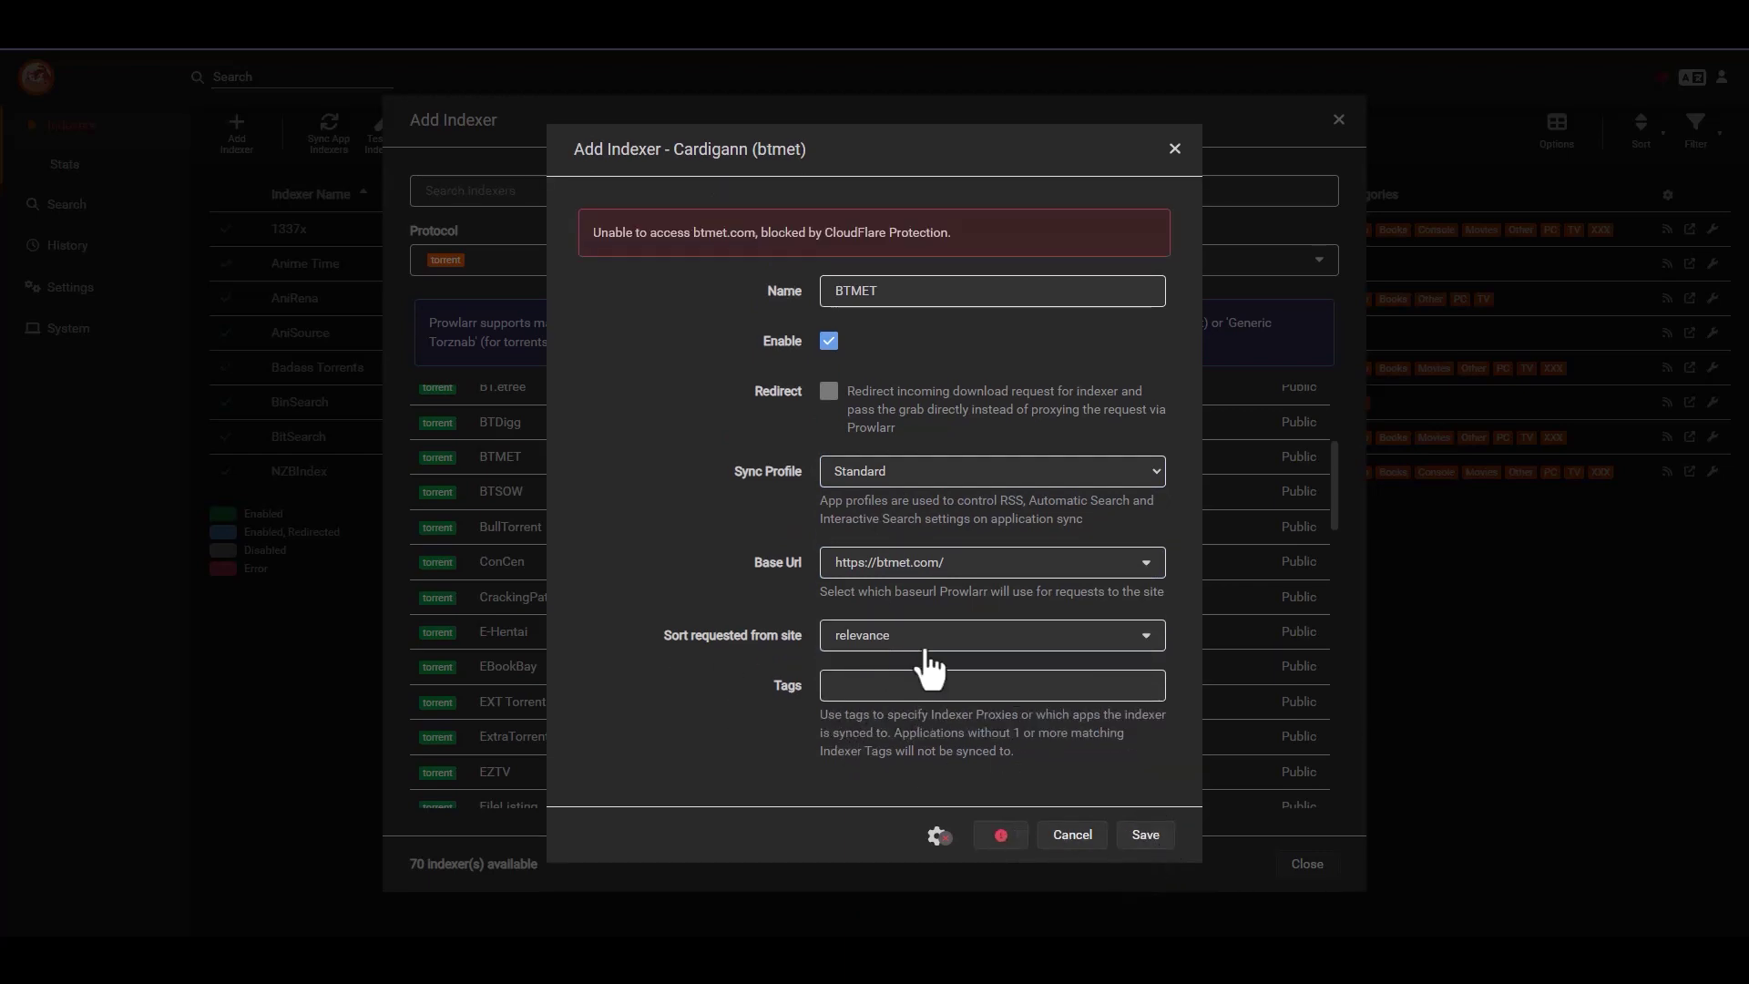
pyautogui.click(916, 565)
pyautogui.click(738, 774)
pyautogui.click(1072, 834)
pyautogui.scroll(-1, 592, 519)
pyautogui.scroll(2, 596, 519)
pyautogui.scroll(-2, 578, 516)
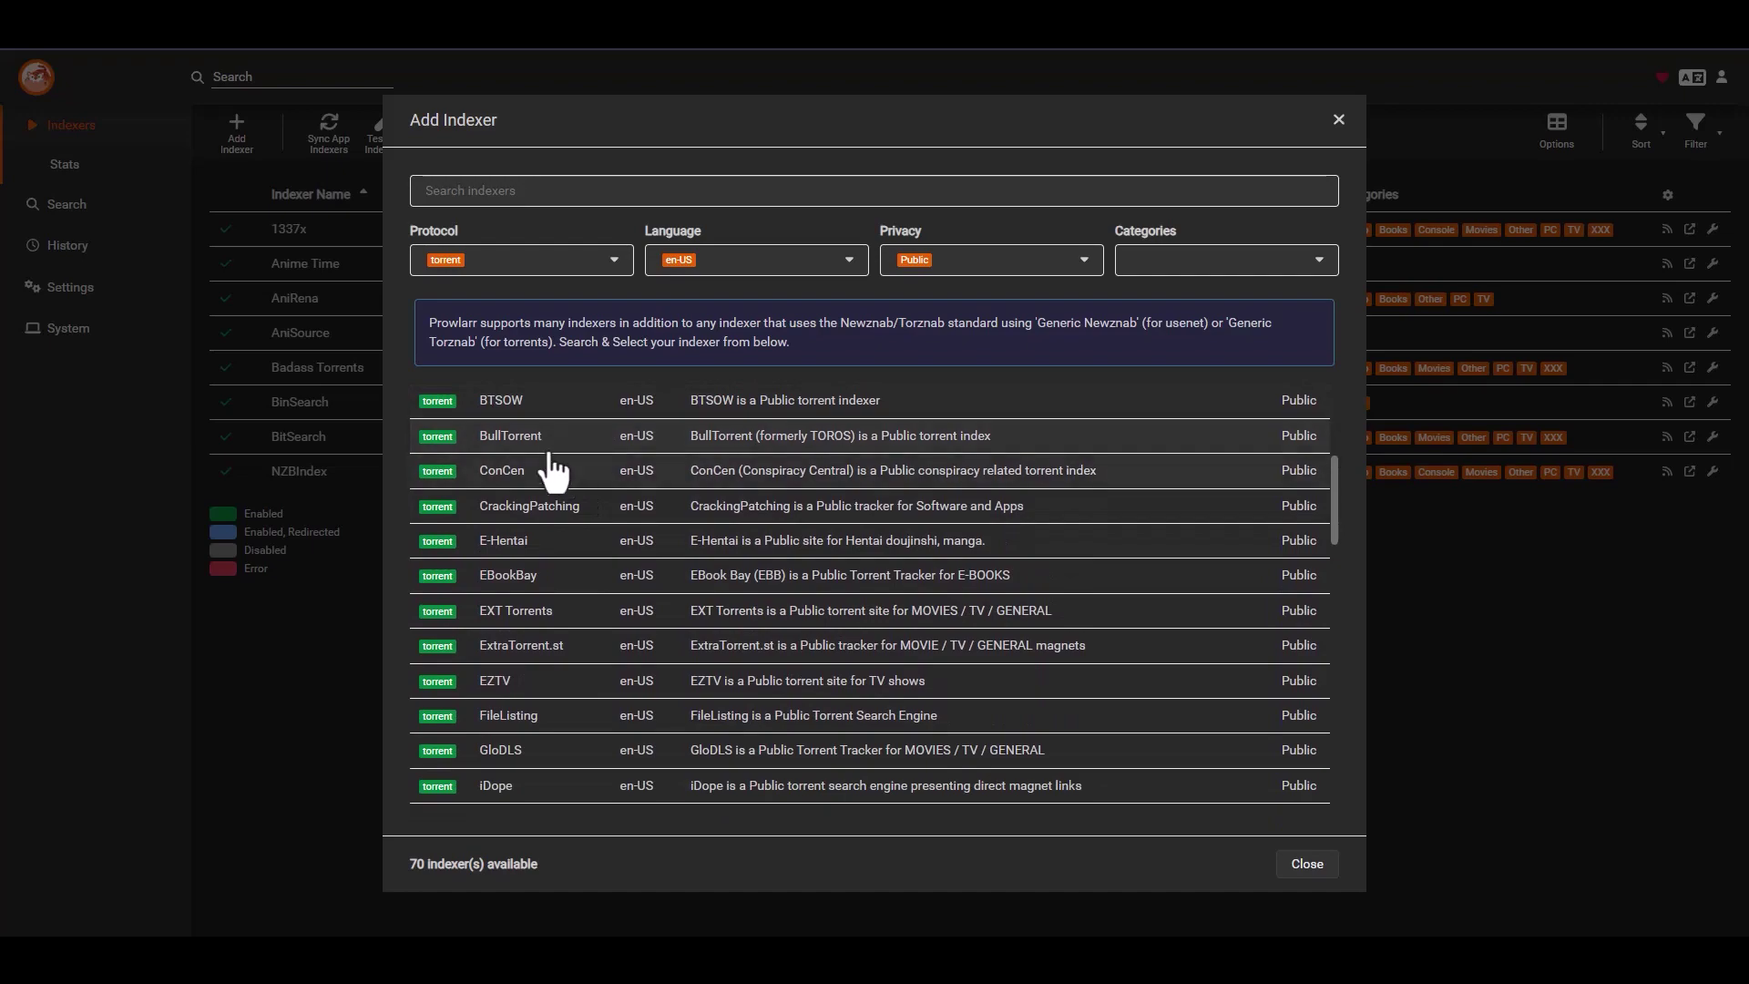
pyautogui.click(536, 442)
pyautogui.click(899, 501)
pyautogui.click(890, 532)
pyautogui.click(868, 581)
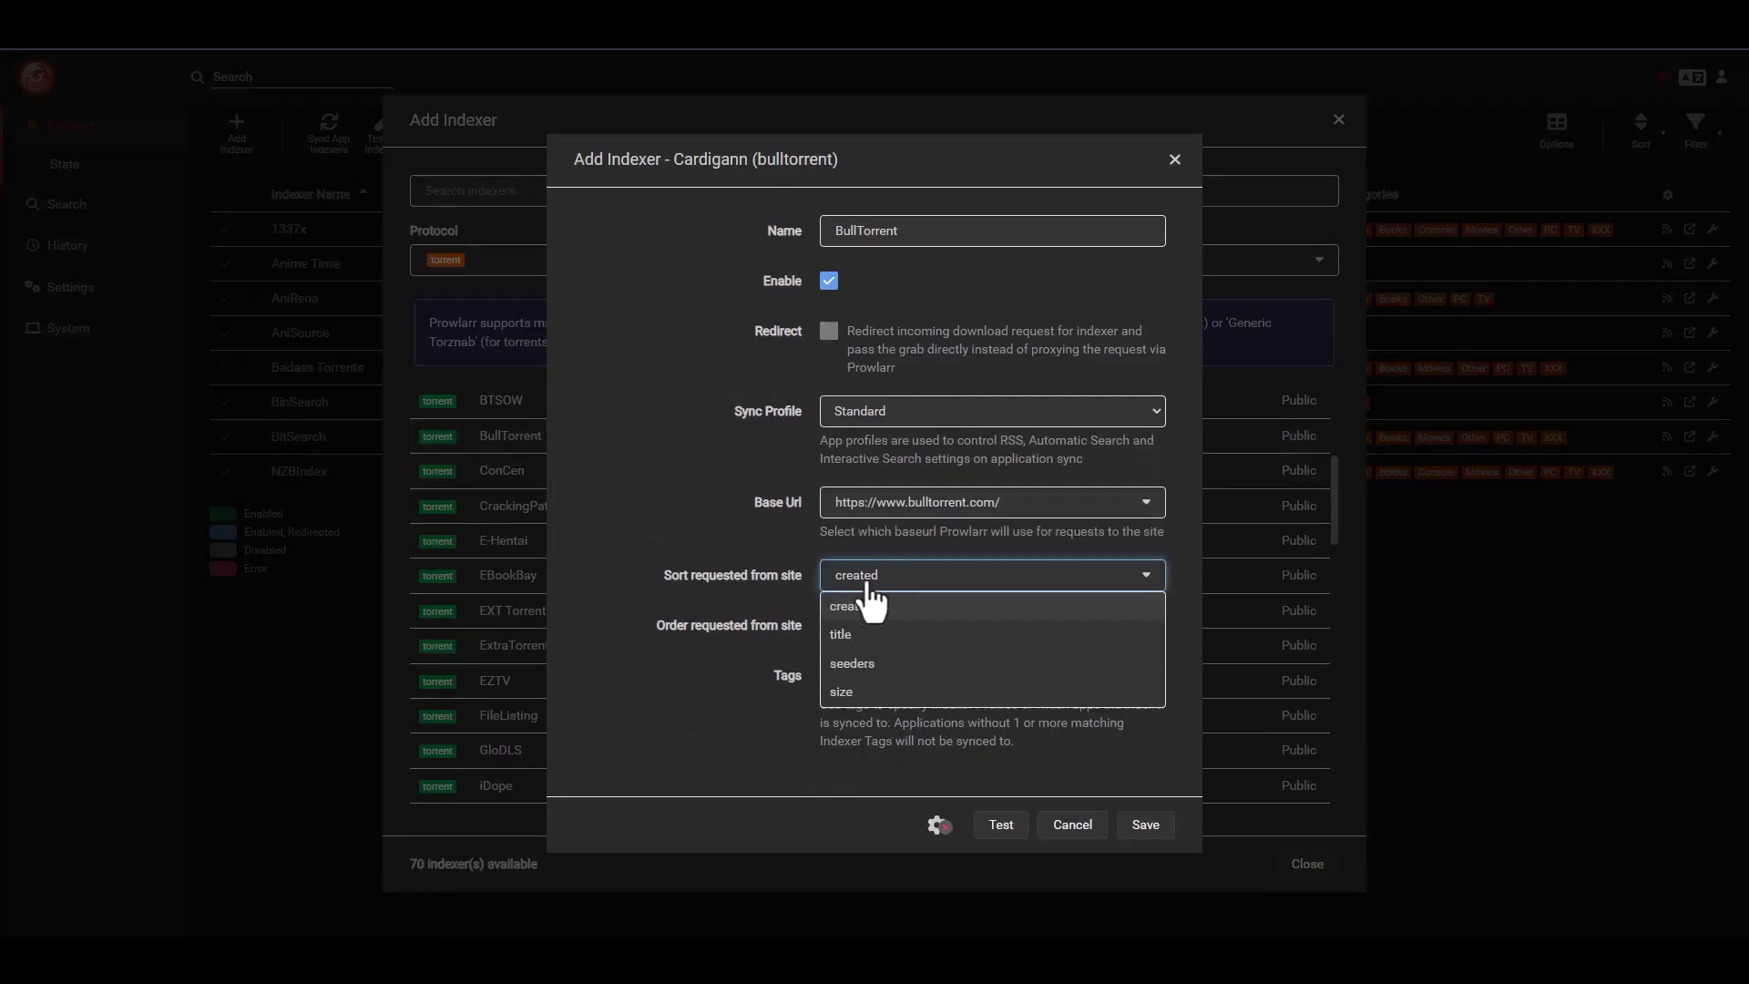
pyautogui.click(863, 664)
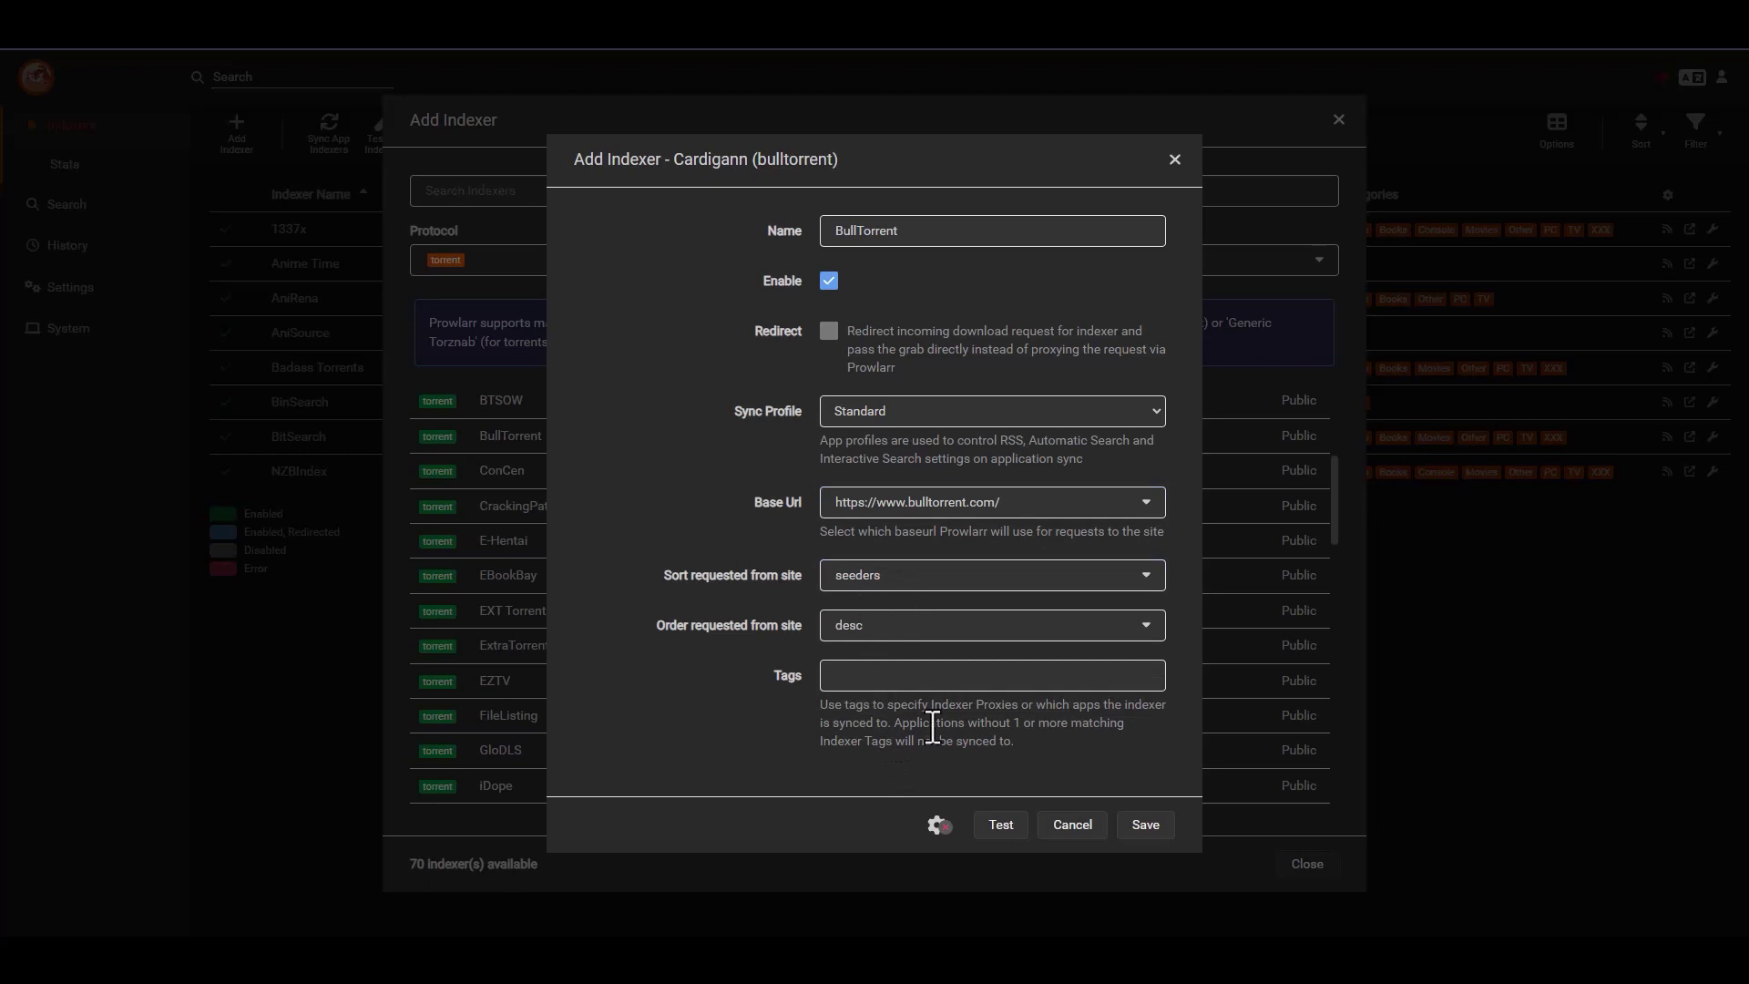
pyautogui.click(1000, 825)
pyautogui.click(1147, 827)
pyautogui.scroll(-1, 578, 539)
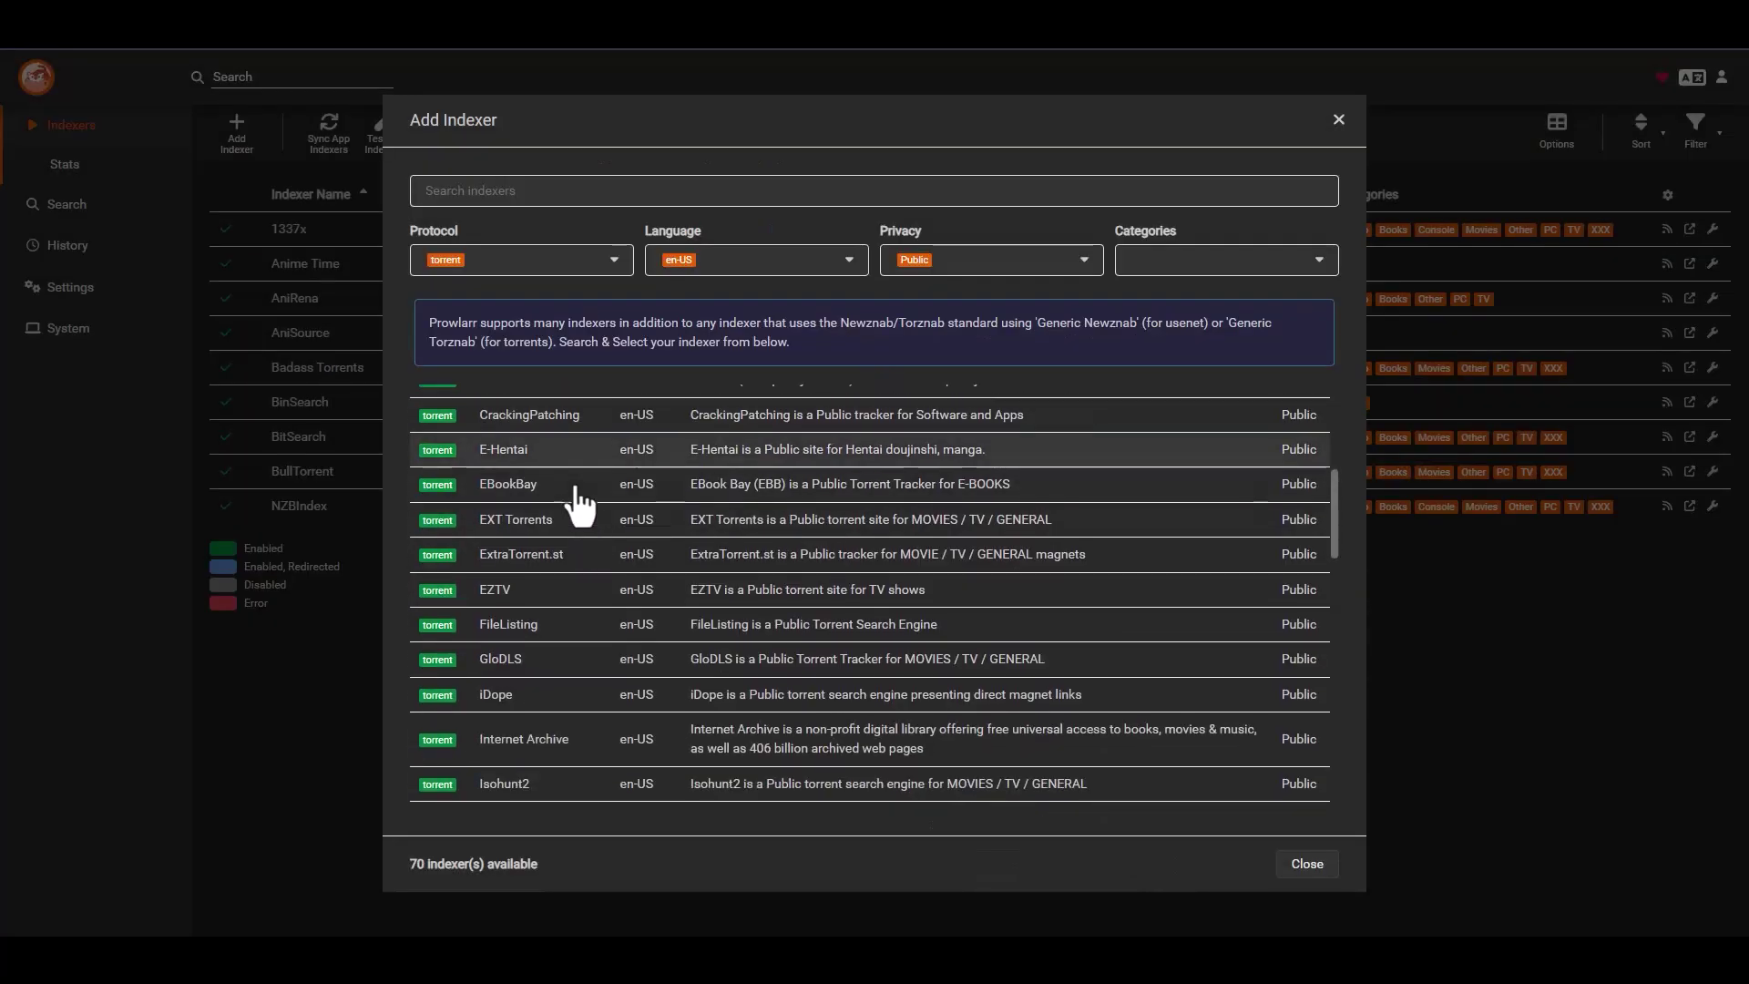
pyautogui.scroll(-1, 577, 501)
pyautogui.scroll(1, 560, 512)
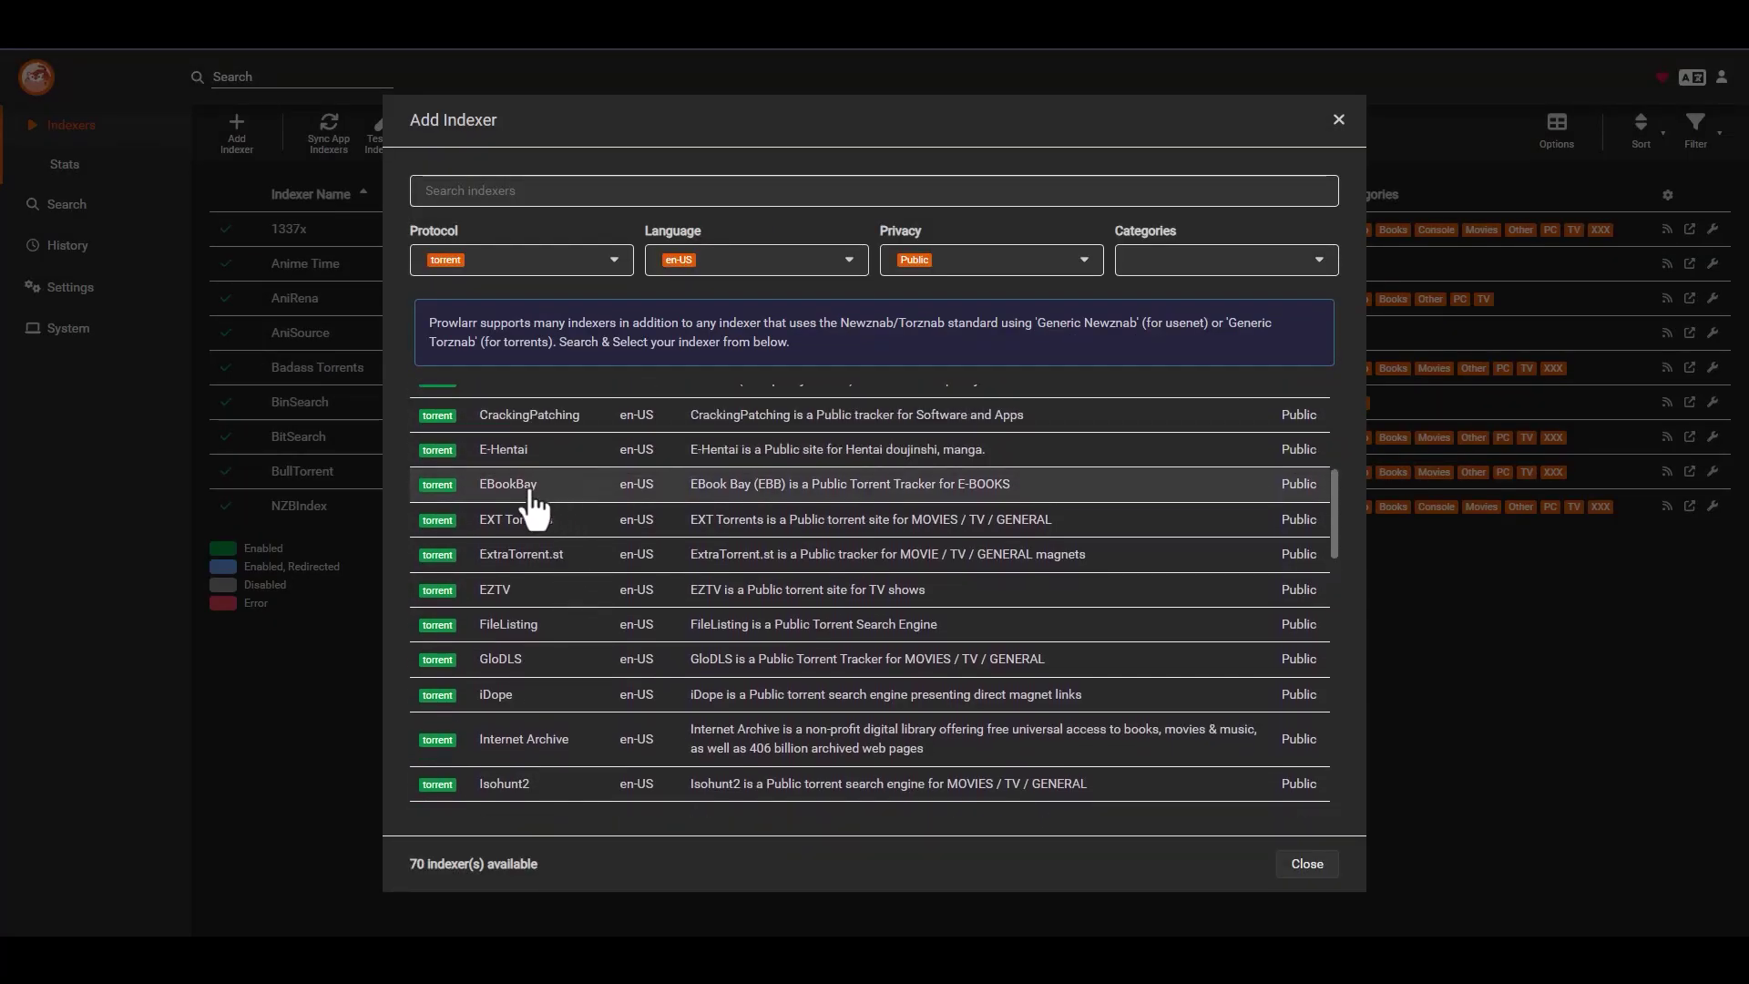
pyautogui.click(533, 495)
pyautogui.click(893, 457)
pyautogui.click(890, 455)
pyautogui.click(902, 555)
pyautogui.click(893, 584)
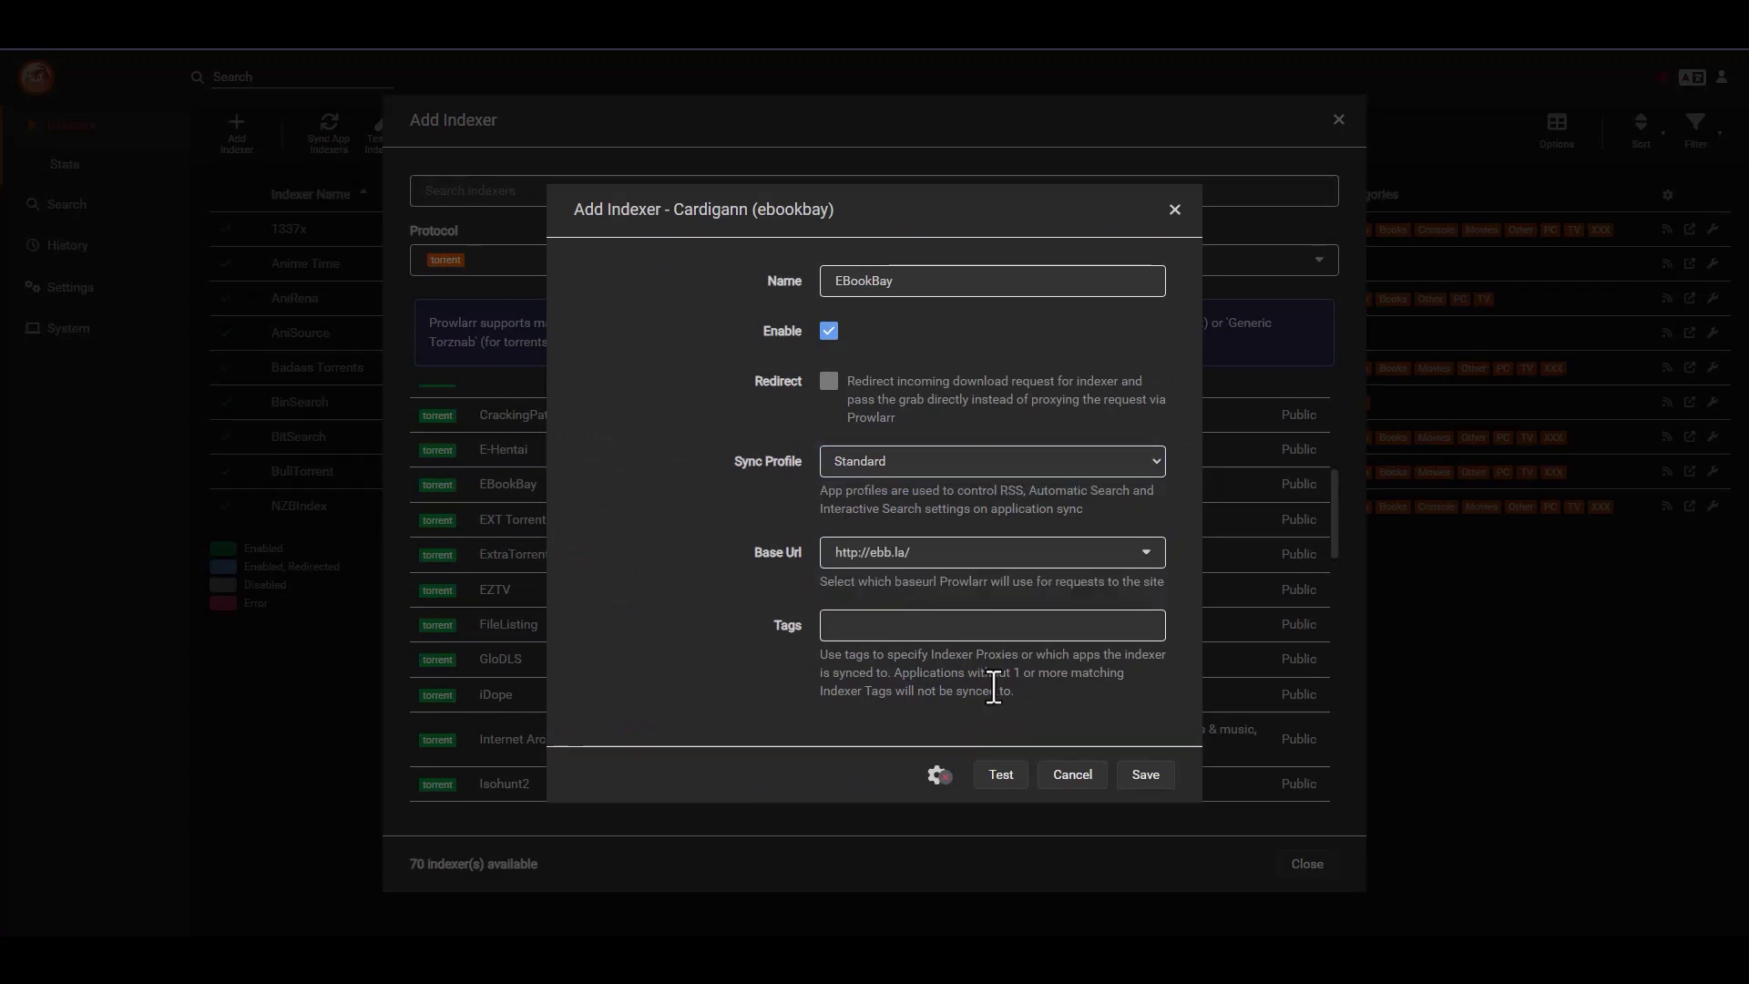
pyautogui.click(1006, 779)
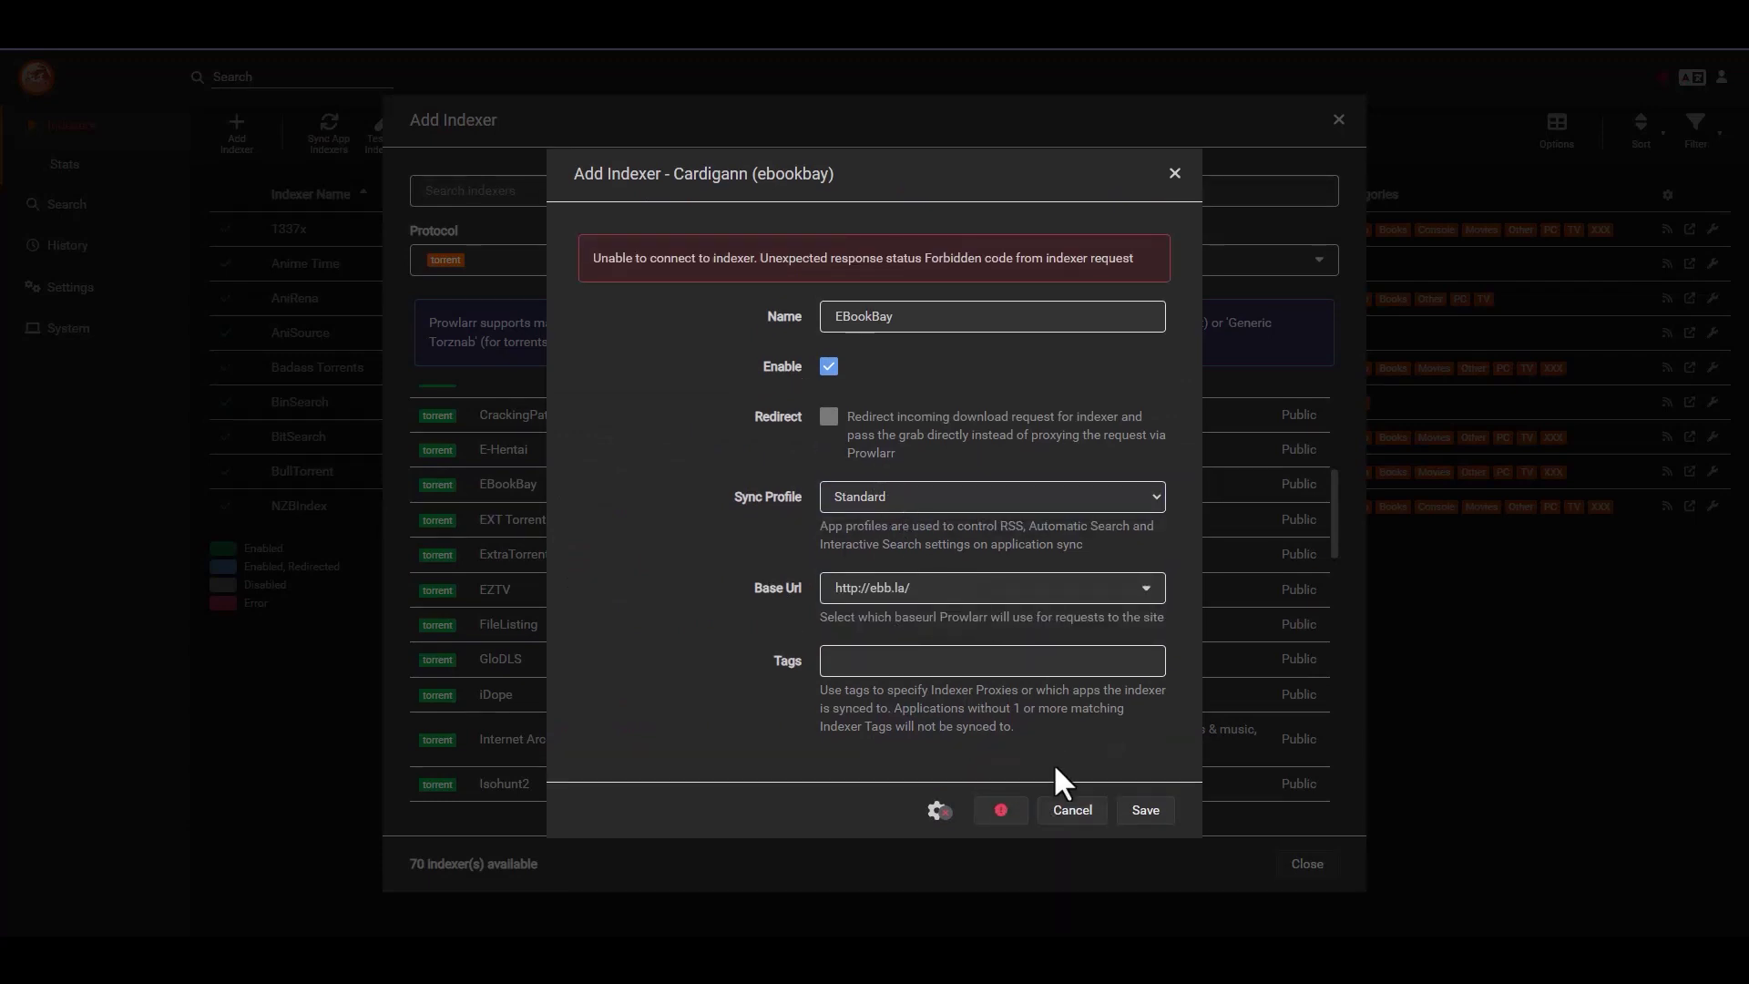
pyautogui.click(1071, 809)
pyautogui.scroll(-1, 565, 556)
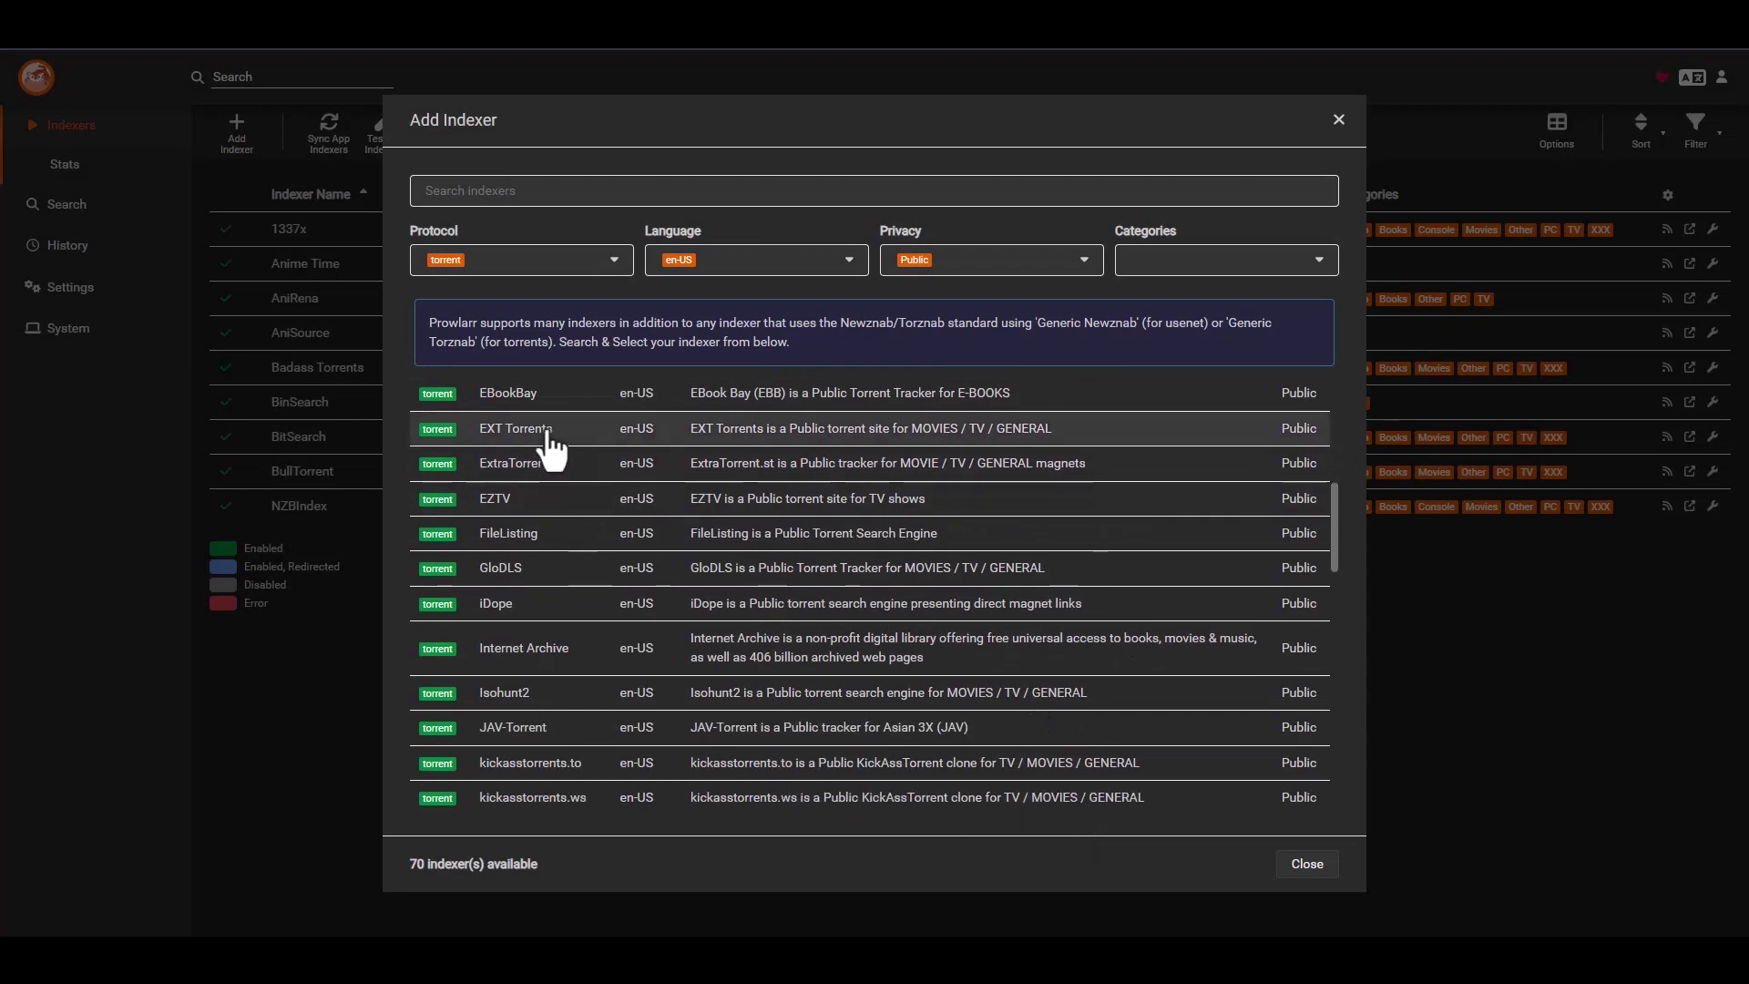
pyautogui.click(549, 435)
pyautogui.click(893, 478)
pyautogui.click(887, 506)
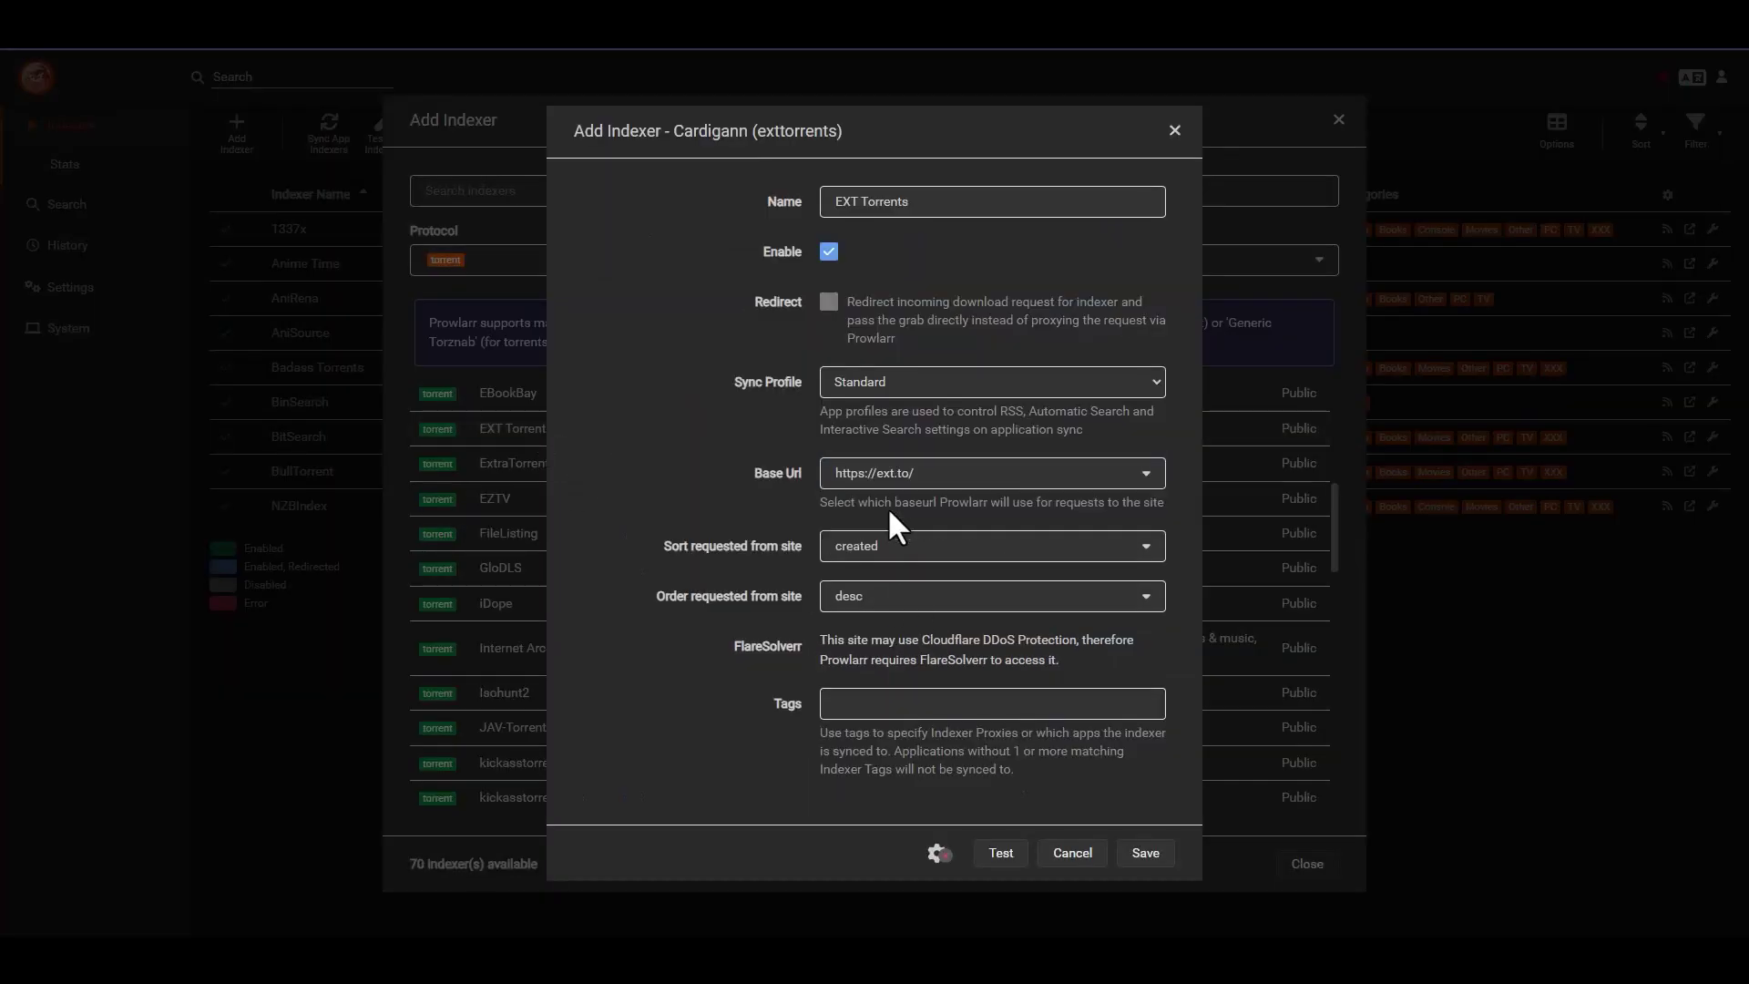
pyautogui.click(878, 551)
pyautogui.click(866, 603)
pyautogui.click(1006, 852)
pyautogui.click(1147, 857)
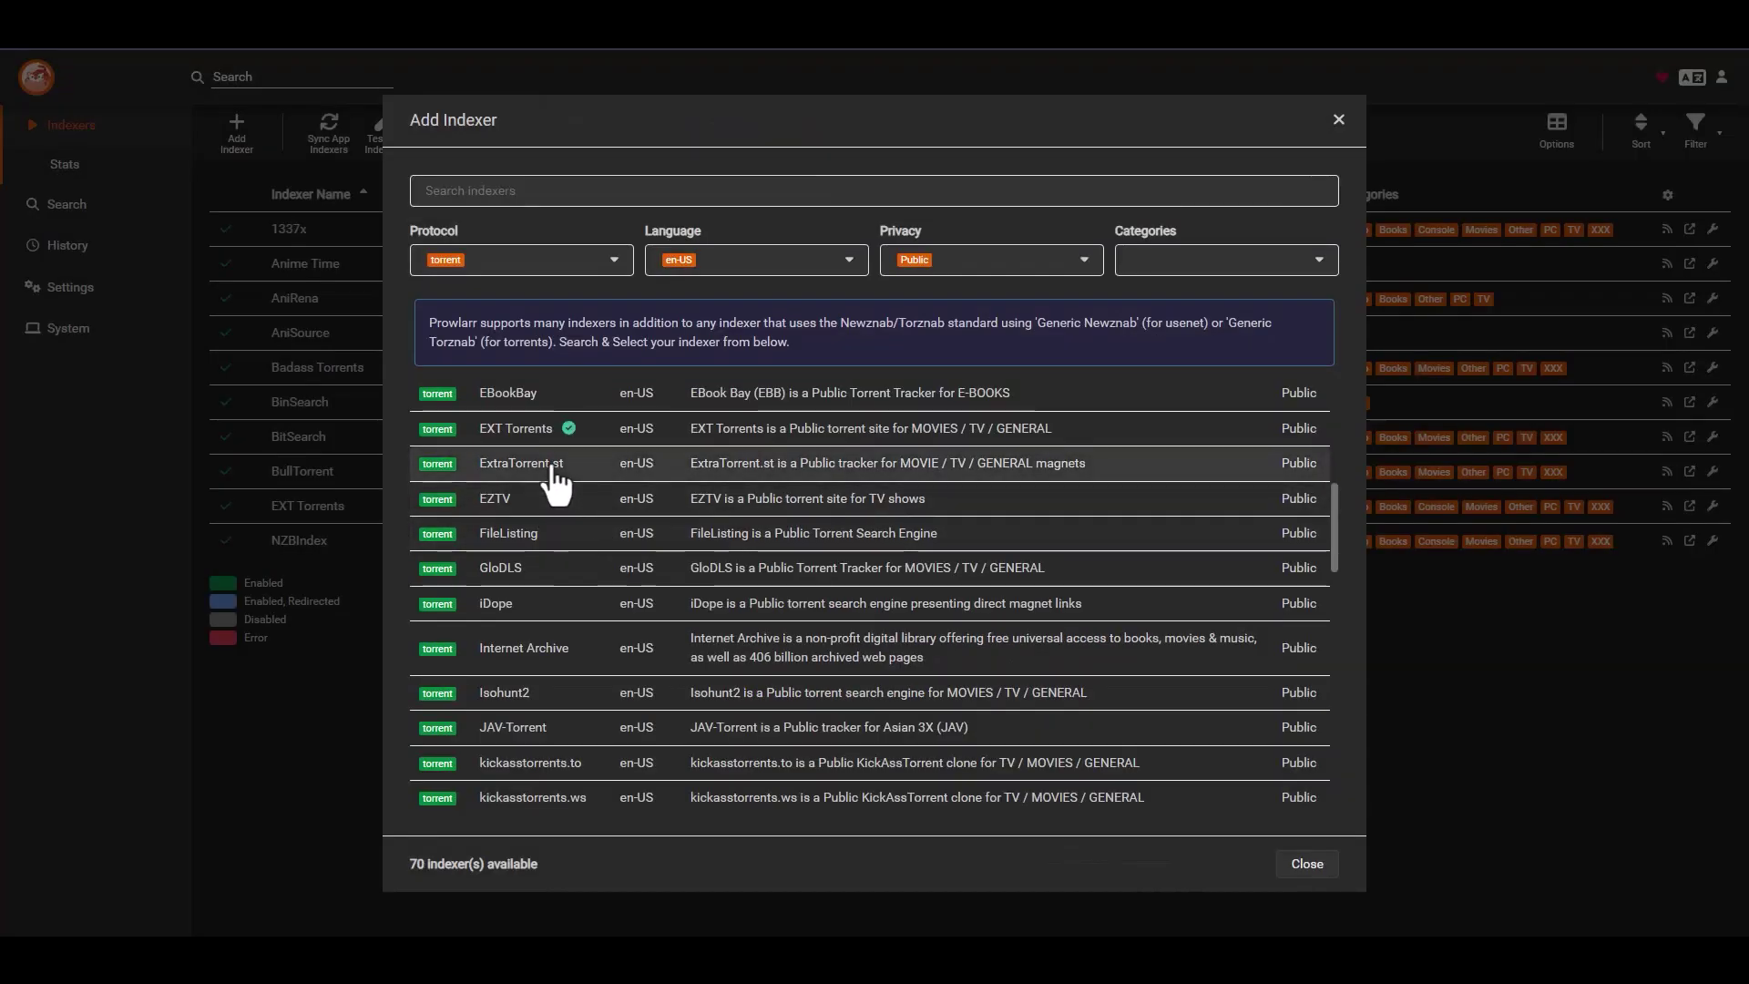
pyautogui.click(556, 466)
pyautogui.click(893, 553)
pyautogui.click(881, 583)
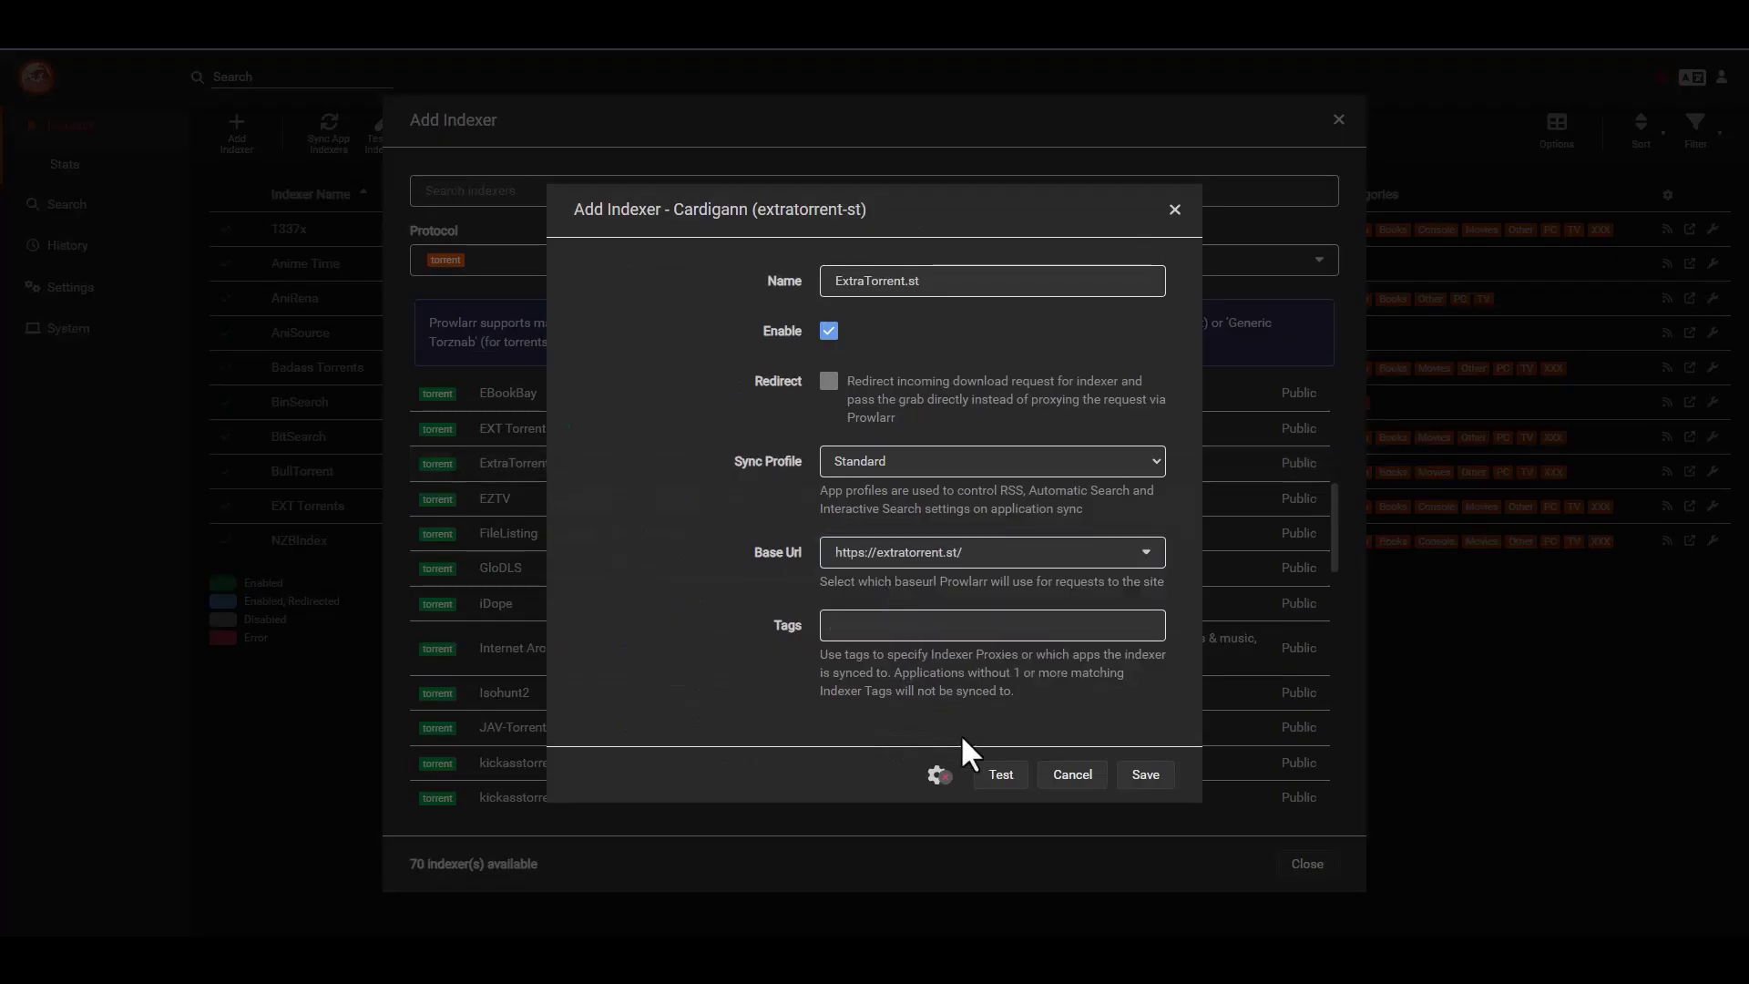
pyautogui.click(1001, 774)
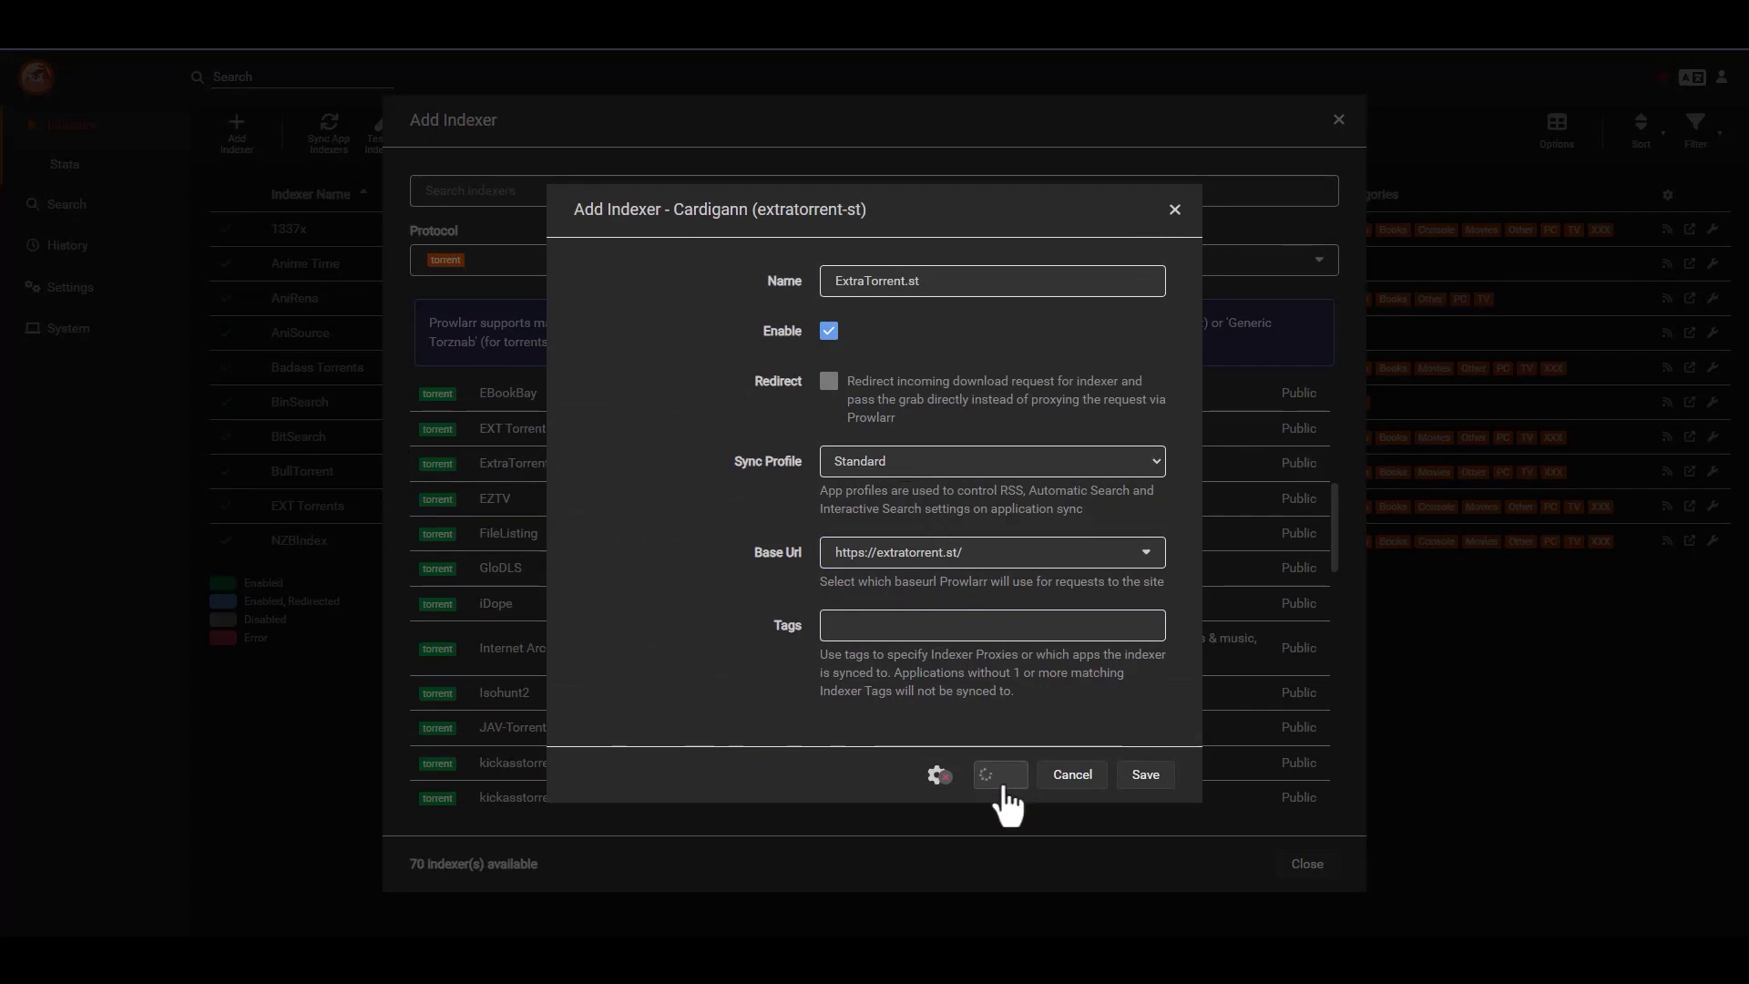
pyautogui.click(1145, 774)
pyautogui.scroll(-1, 656, 569)
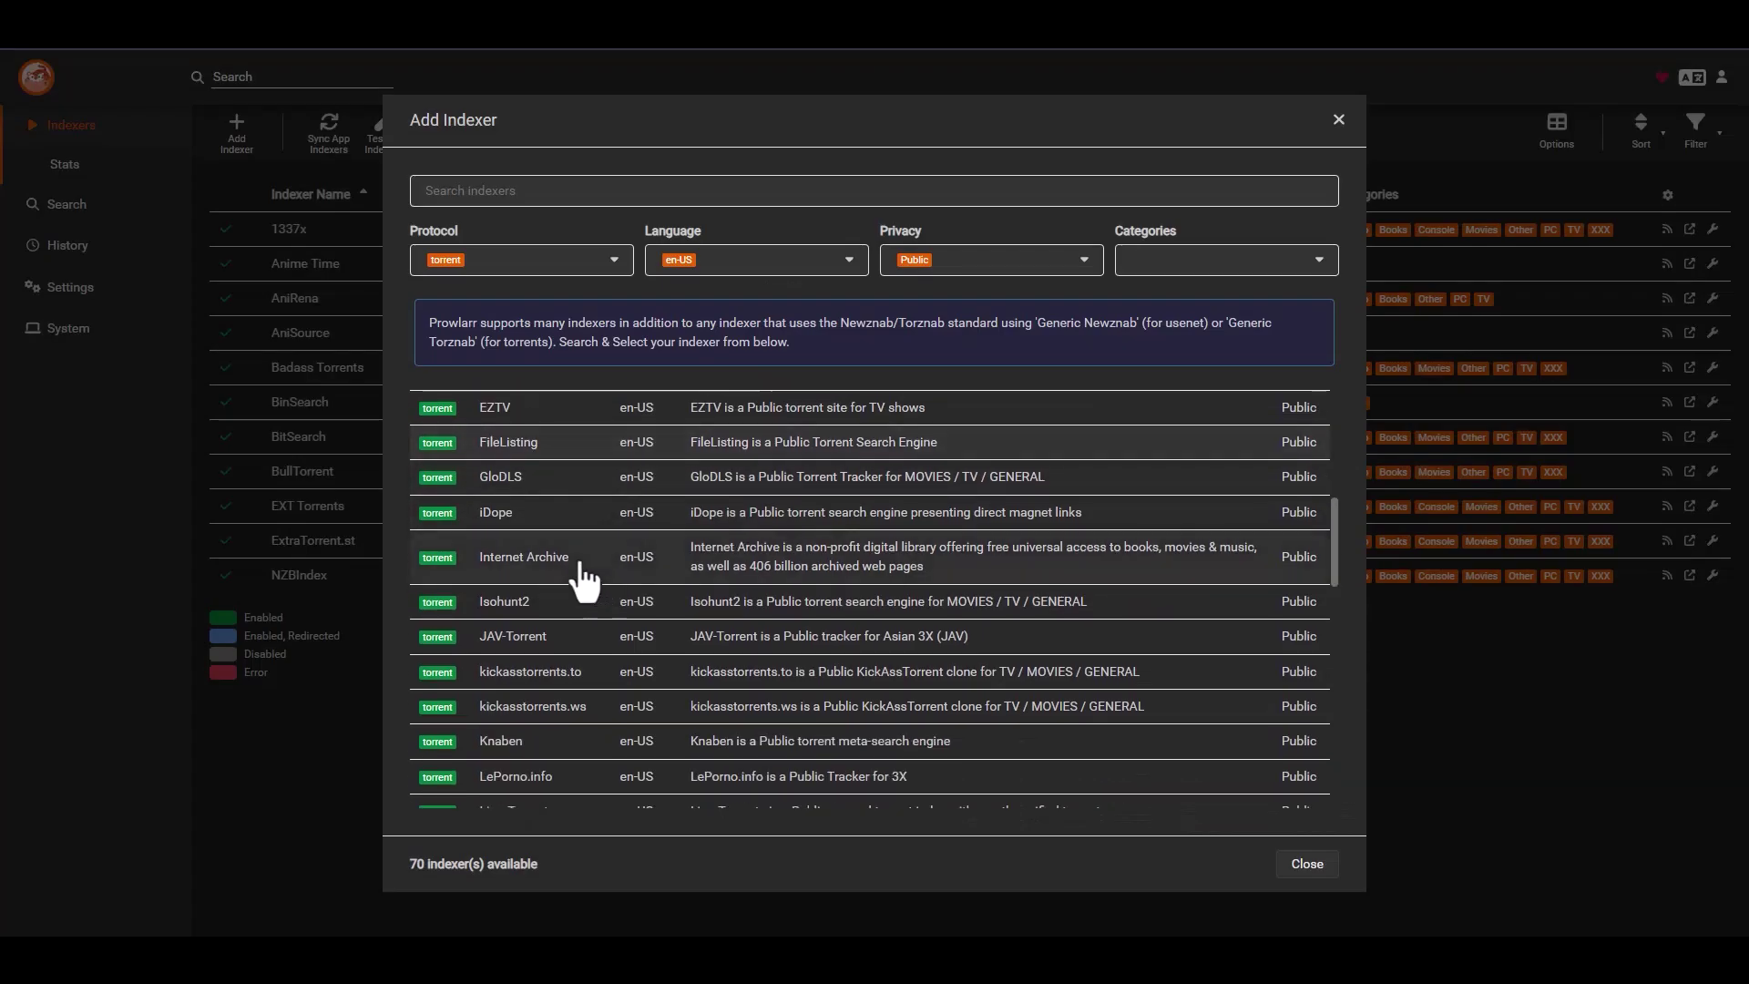
pyautogui.click(583, 571)
pyautogui.click(883, 467)
pyautogui.click(889, 488)
pyautogui.scroll(-1, 911, 514)
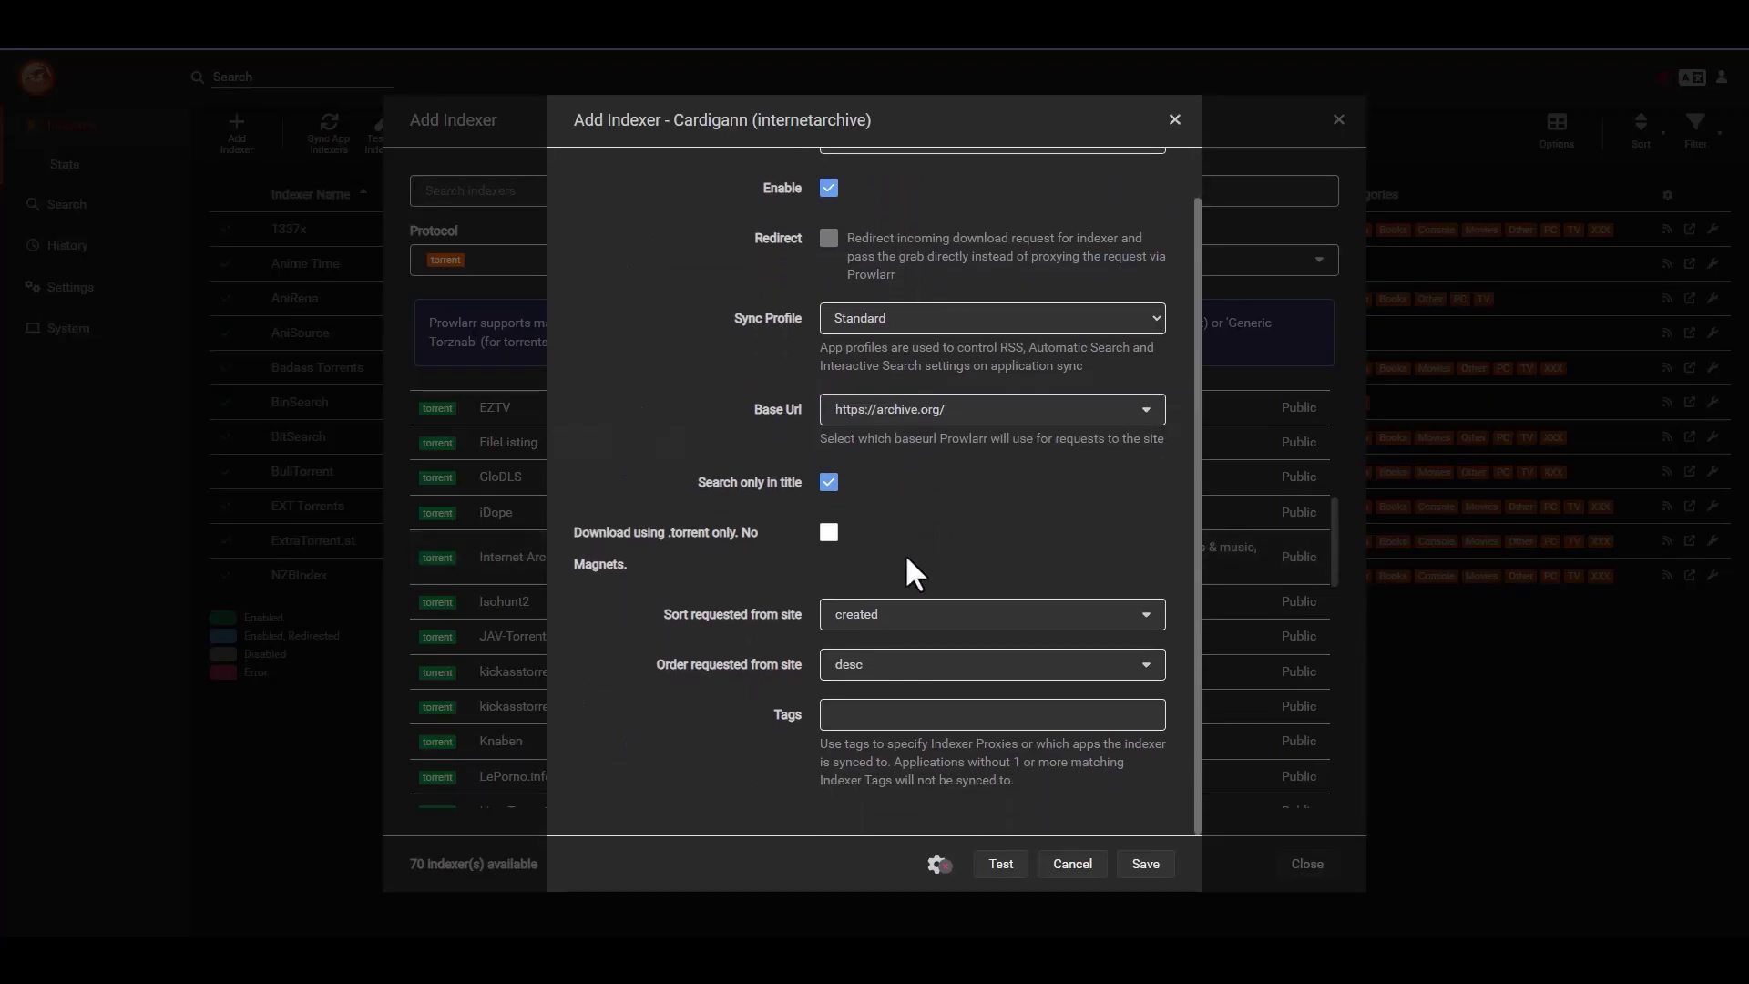
pyautogui.click(830, 538)
pyautogui.click(829, 536)
# - Sort Internet Archive results by size, test the connection, and save the indexer
pyautogui.click(863, 623)
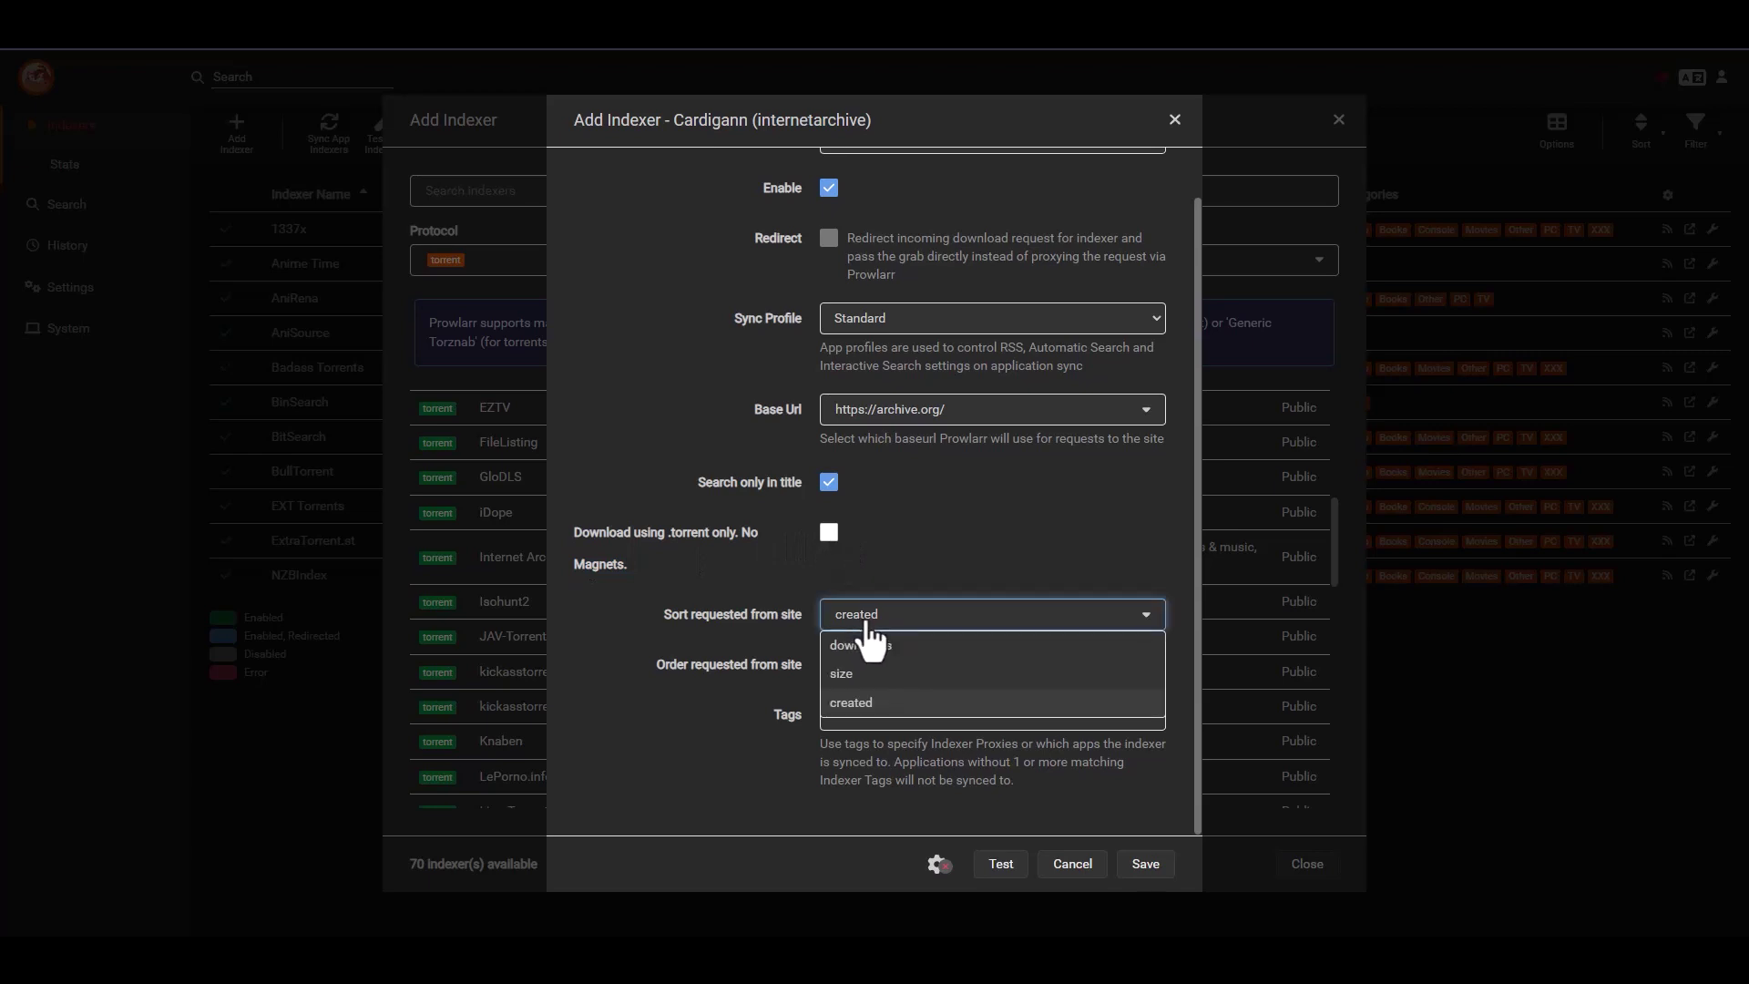
pyautogui.click(827, 698)
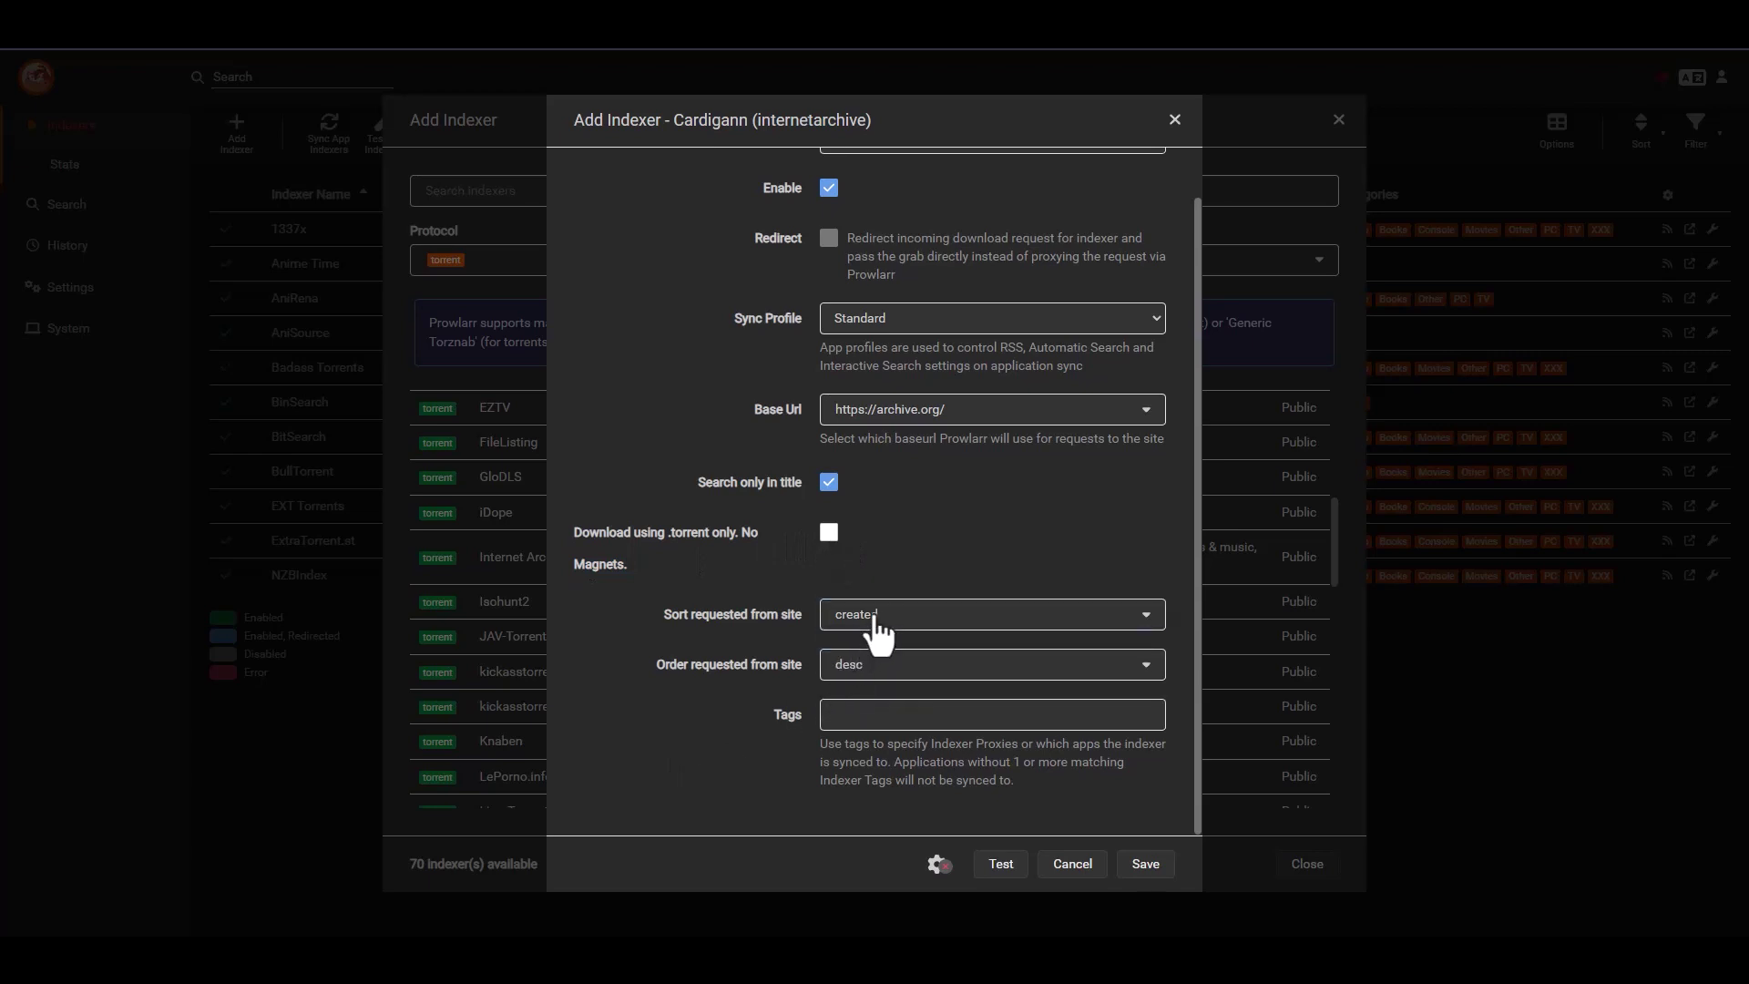
pyautogui.click(863, 625)
pyautogui.click(707, 734)
pyautogui.click(843, 615)
pyautogui.click(670, 749)
pyautogui.click(854, 627)
pyautogui.click(854, 676)
pyautogui.click(1002, 865)
pyautogui.click(1144, 870)
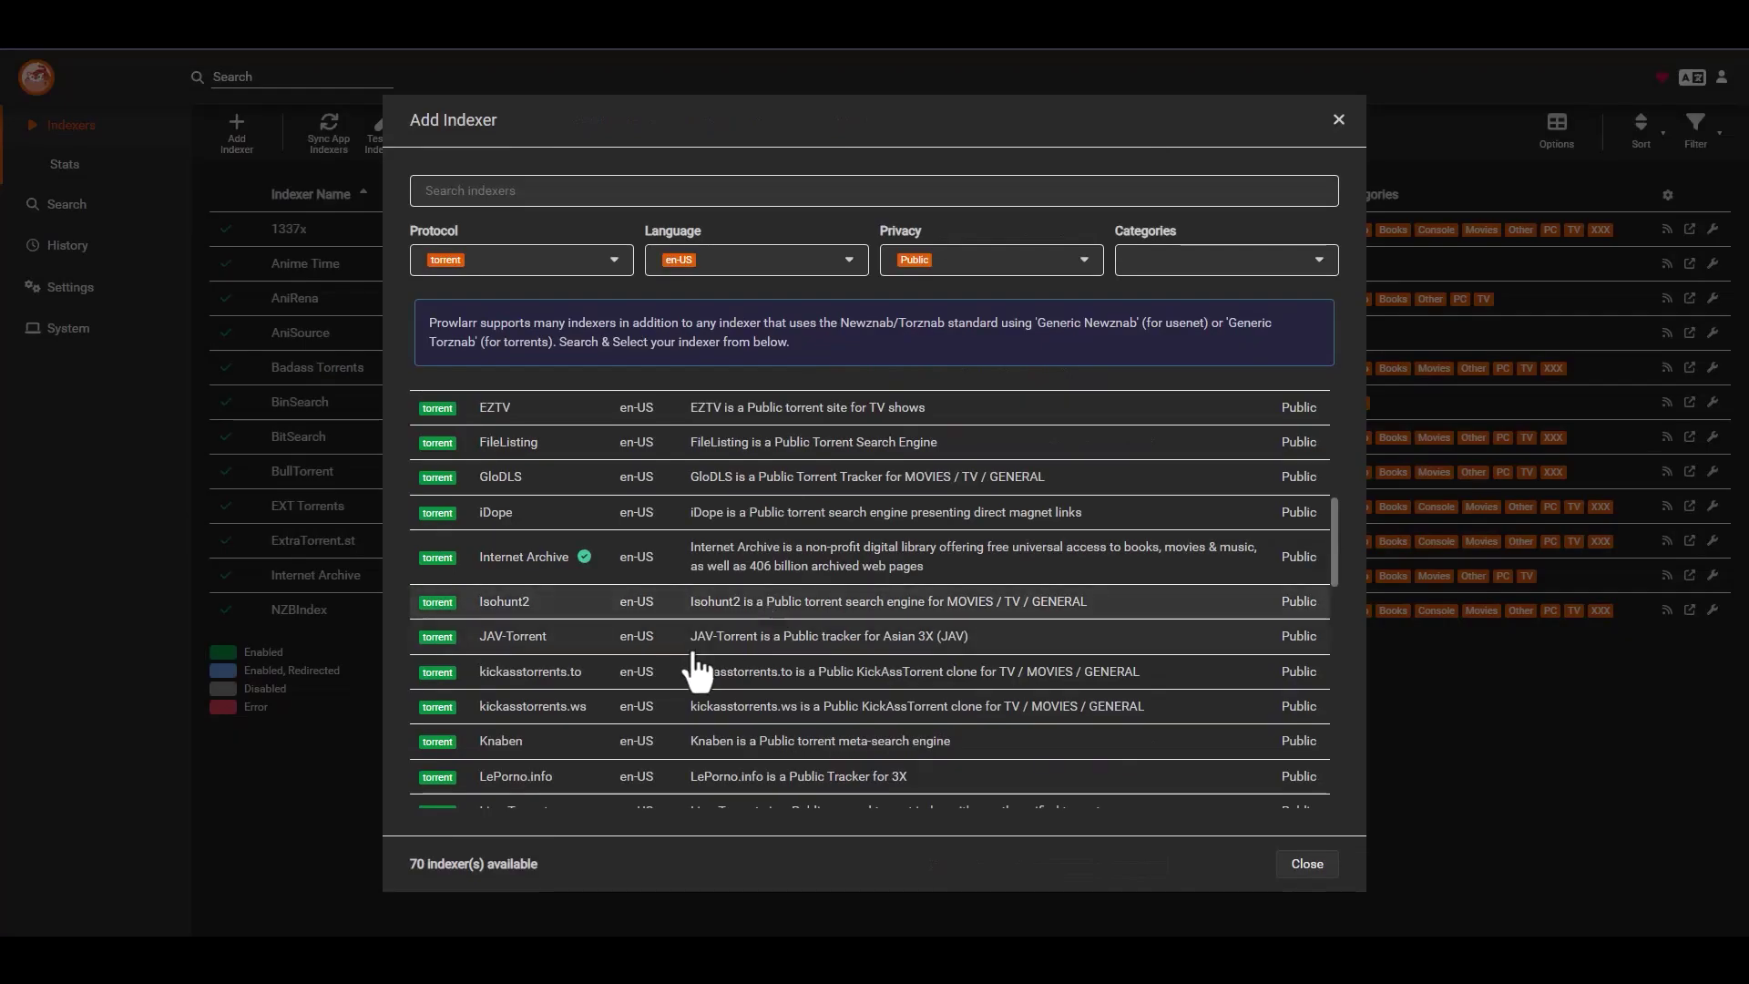
pyautogui.scroll(-1, 592, 651)
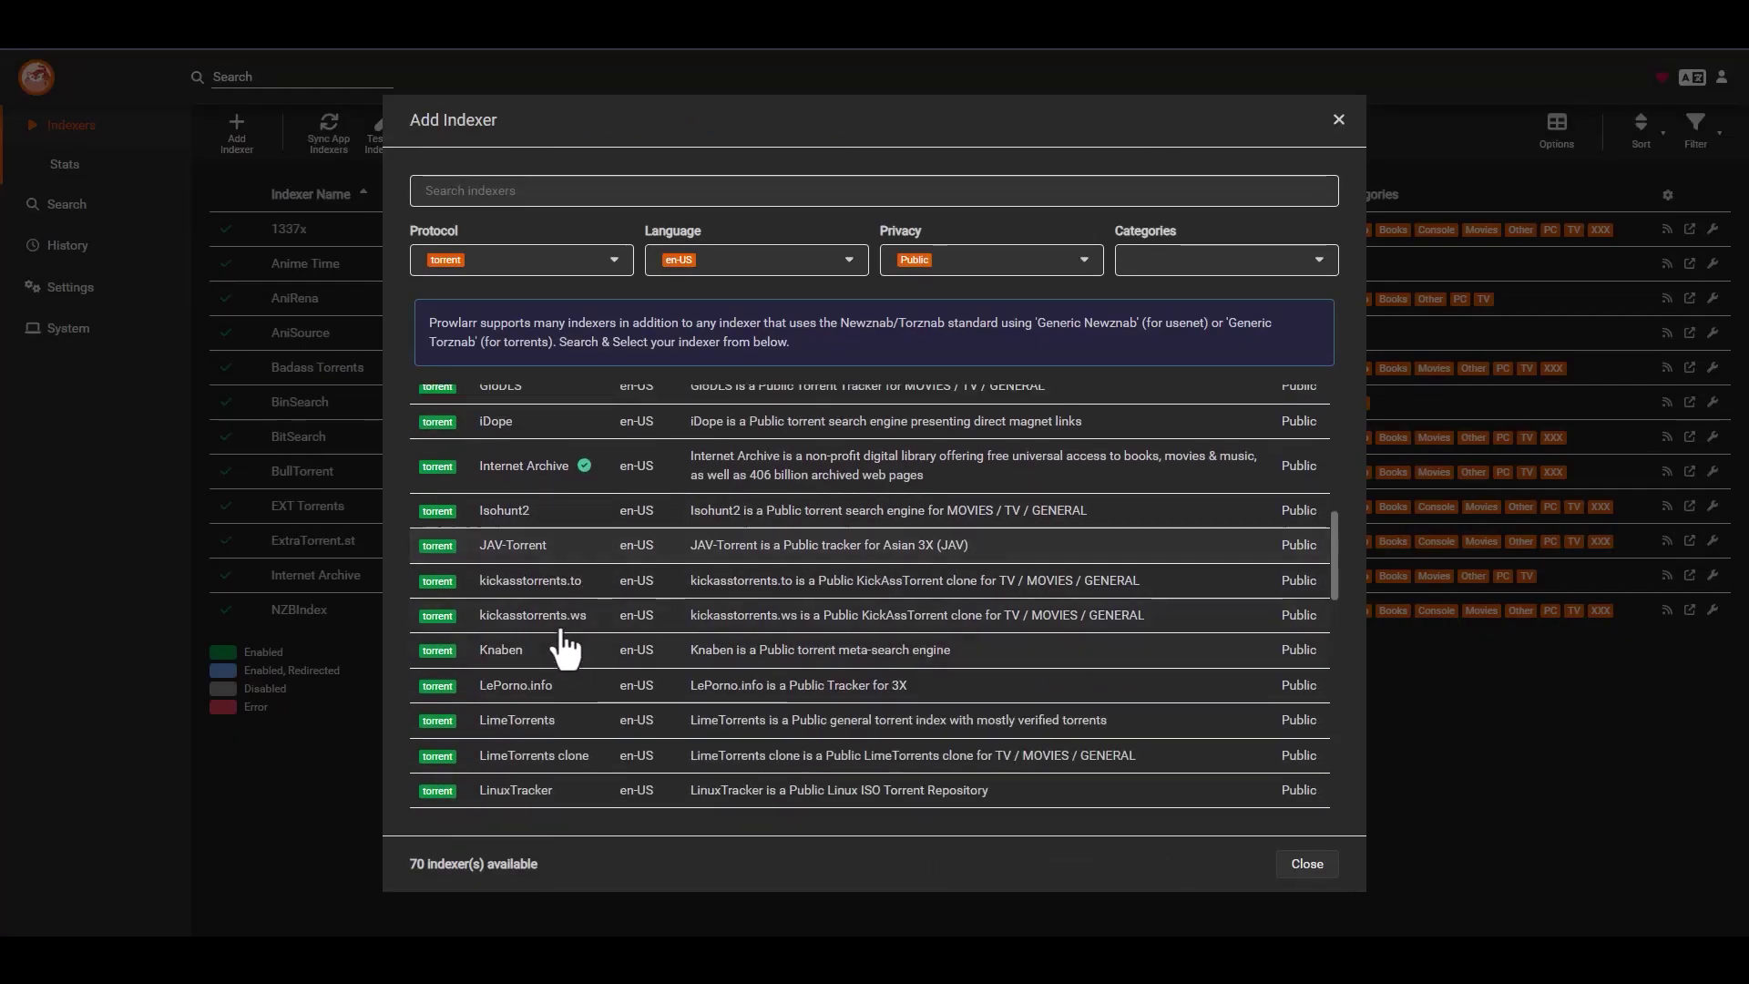
pyautogui.click(564, 592)
pyautogui.click(879, 503)
pyautogui.click(896, 531)
pyautogui.click(876, 582)
pyautogui.click(871, 600)
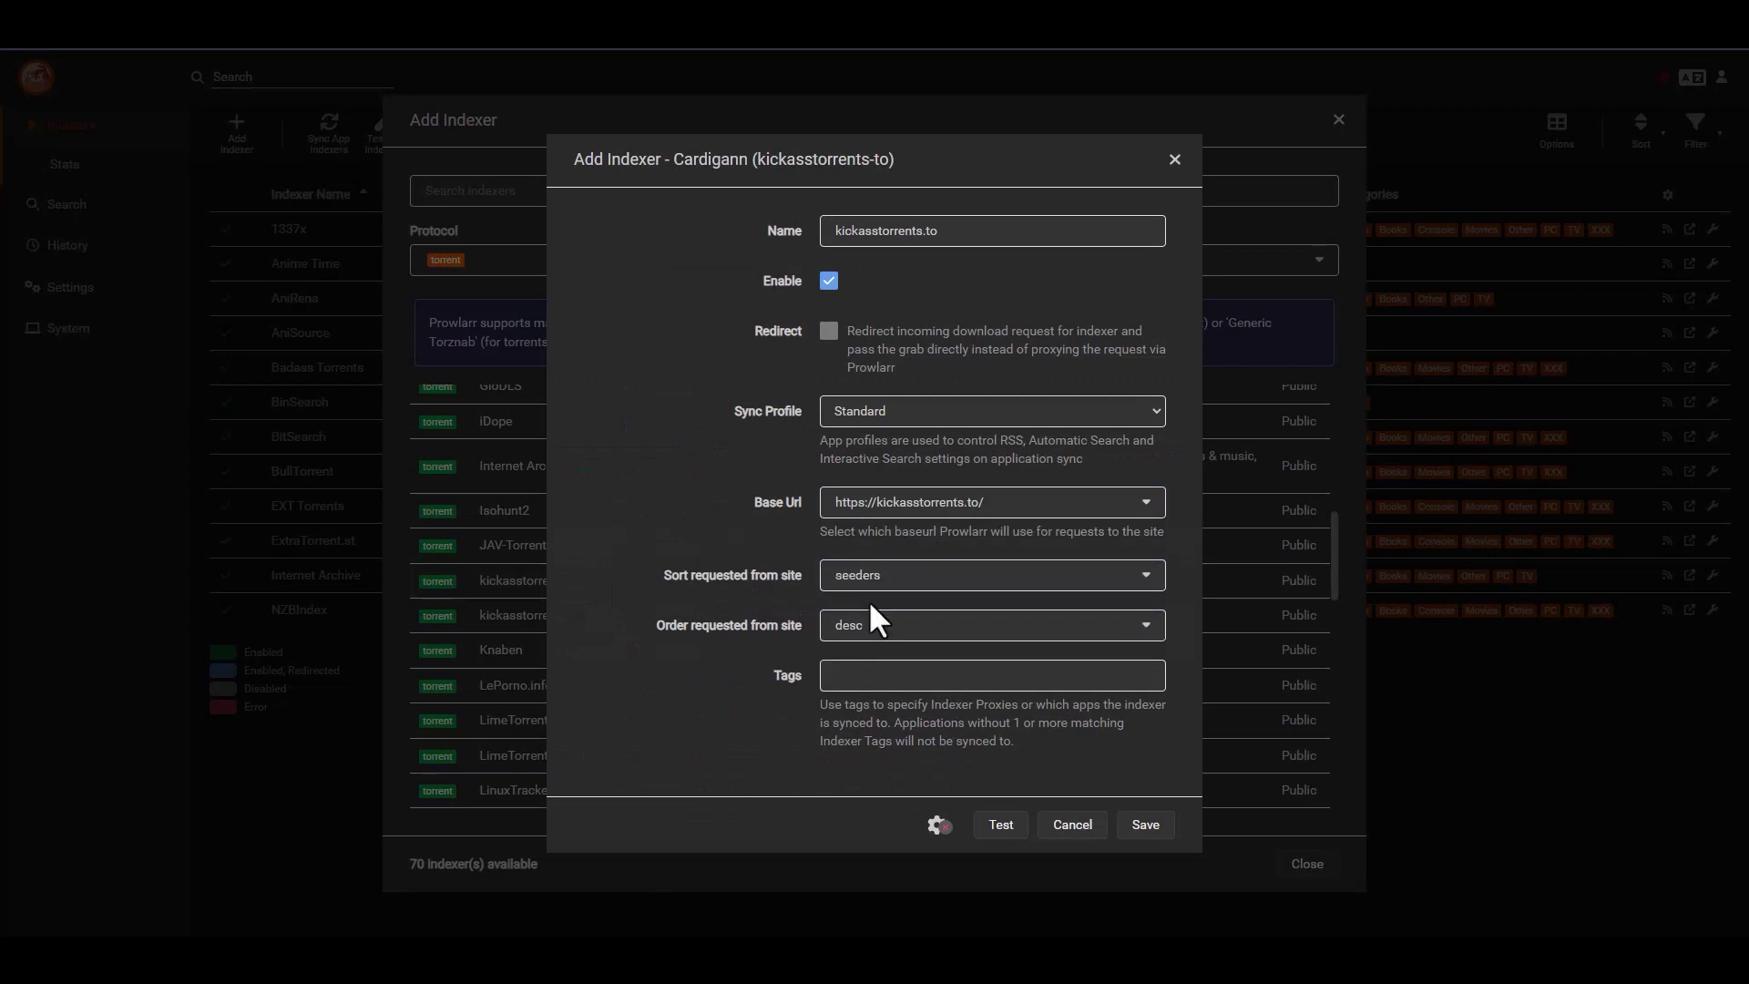
pyautogui.click(1001, 825)
pyautogui.click(1144, 824)
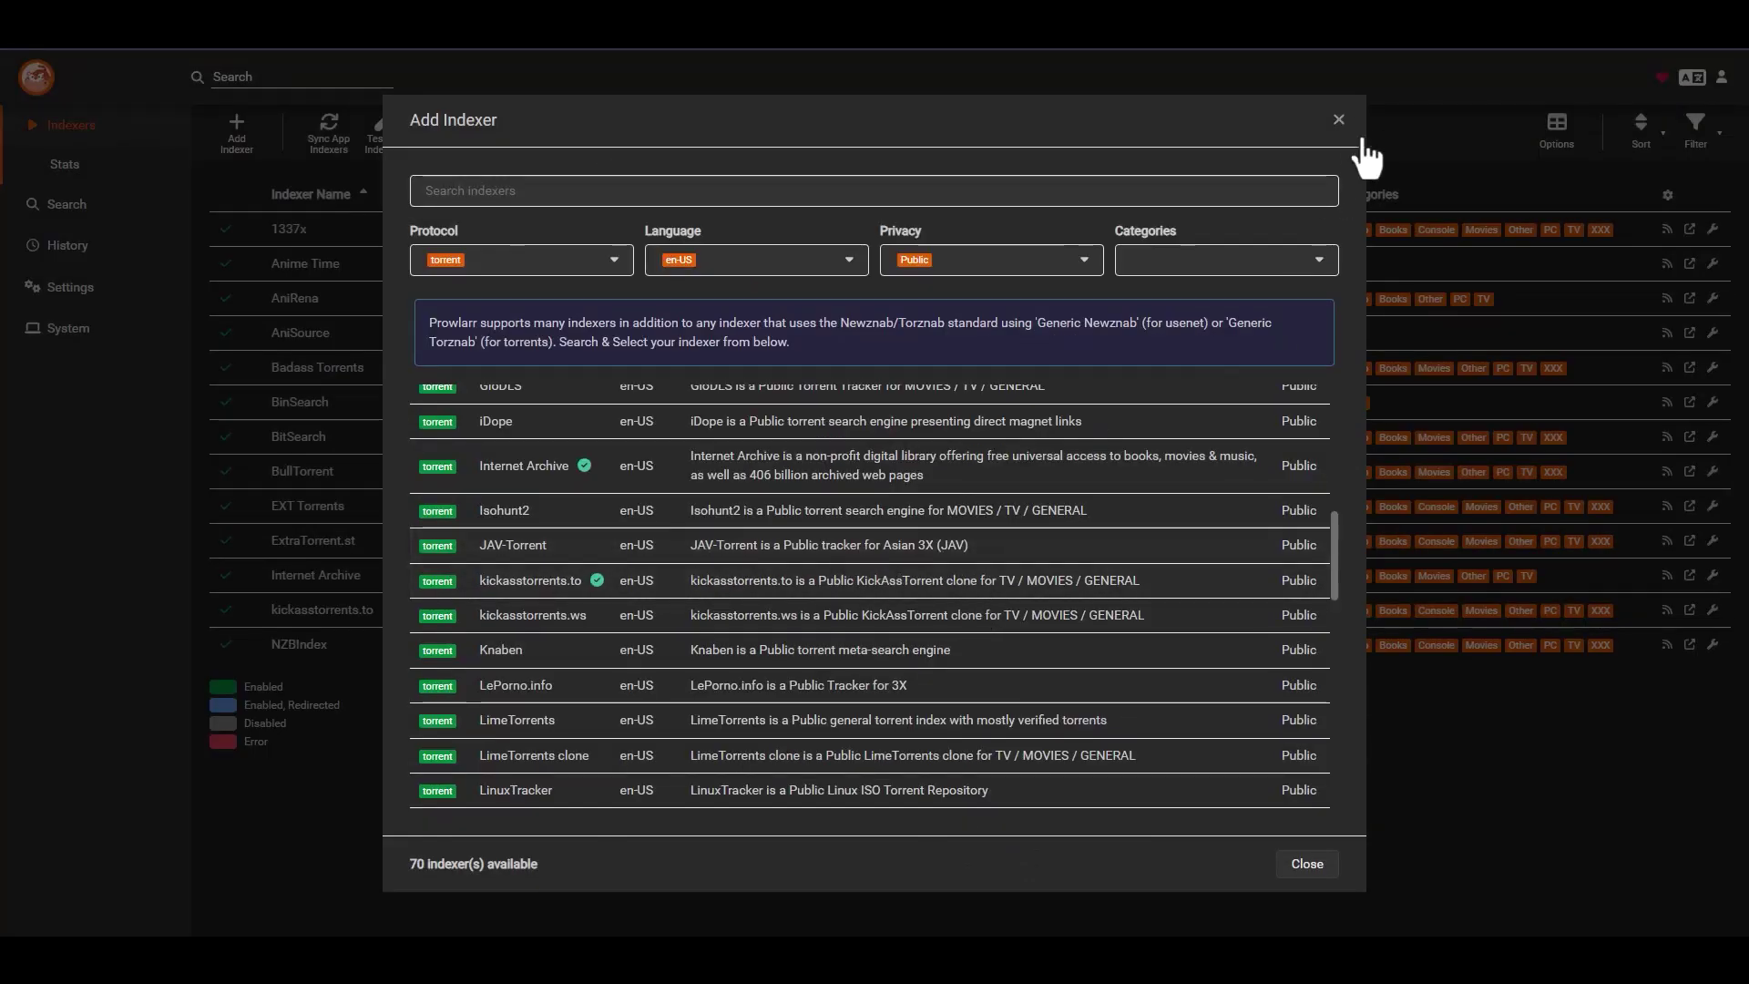
pyautogui.click(1338, 121)
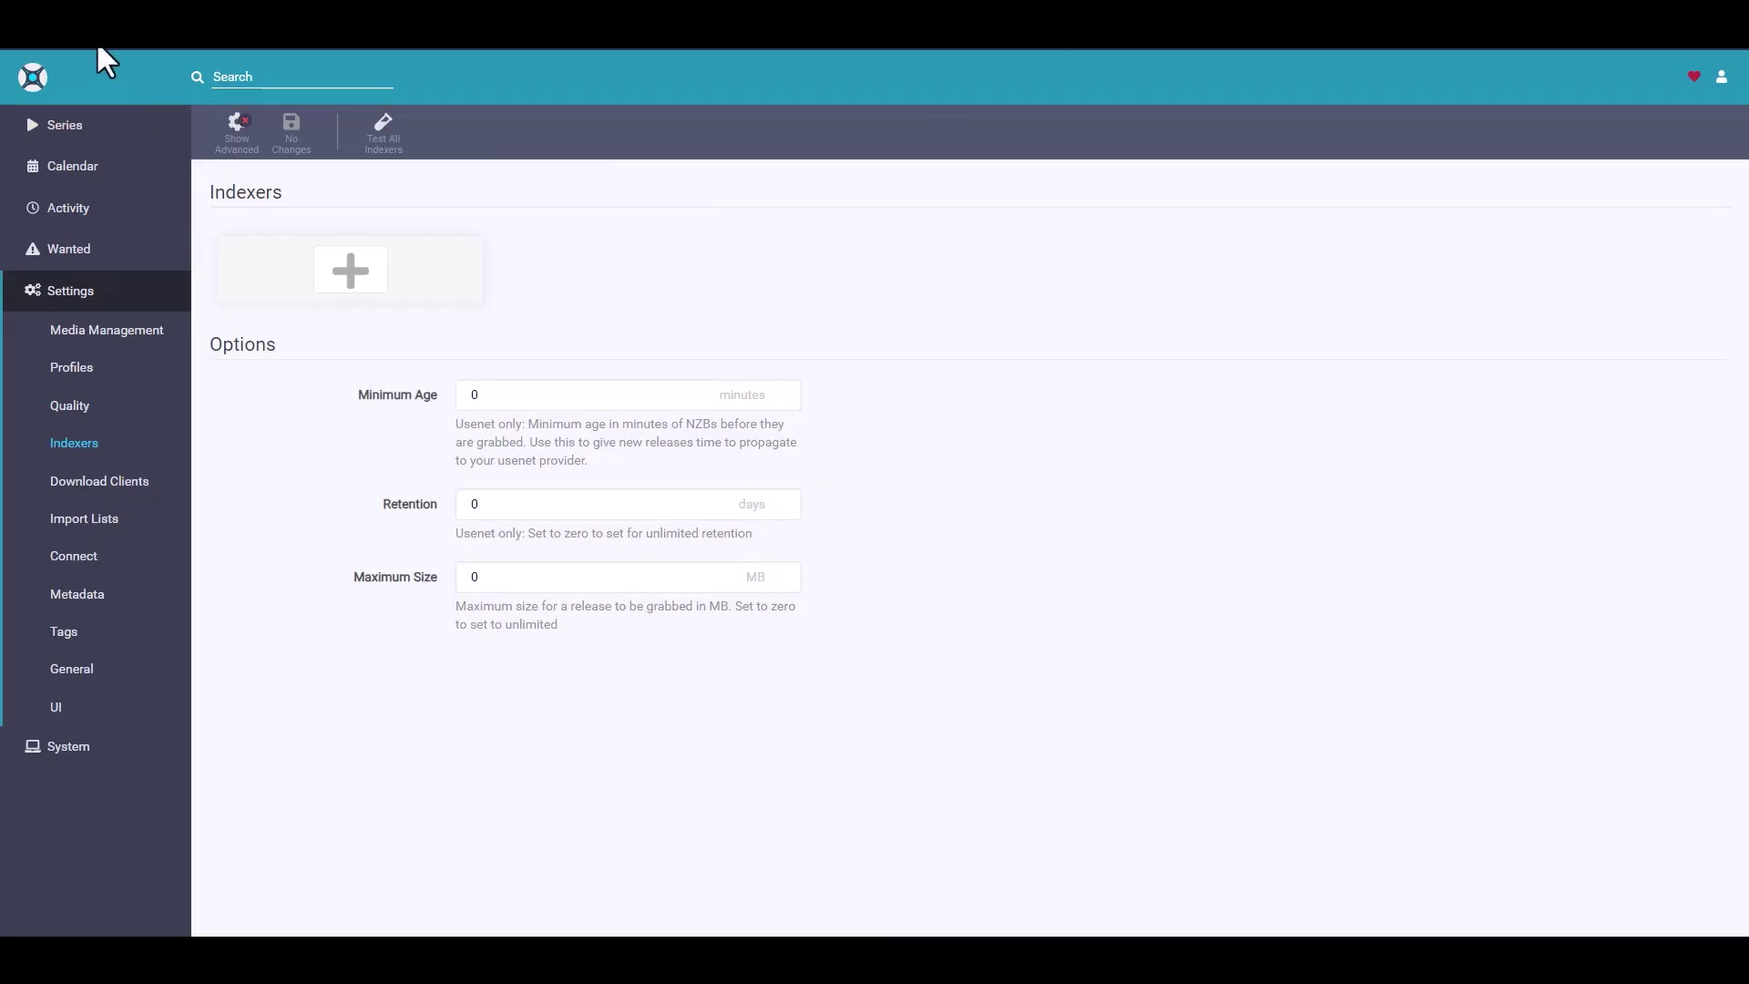
# - Reload Sonarr's indexer settings to show the synced indexers, then go to Radarr's indexer settings
pyautogui.press('F5')
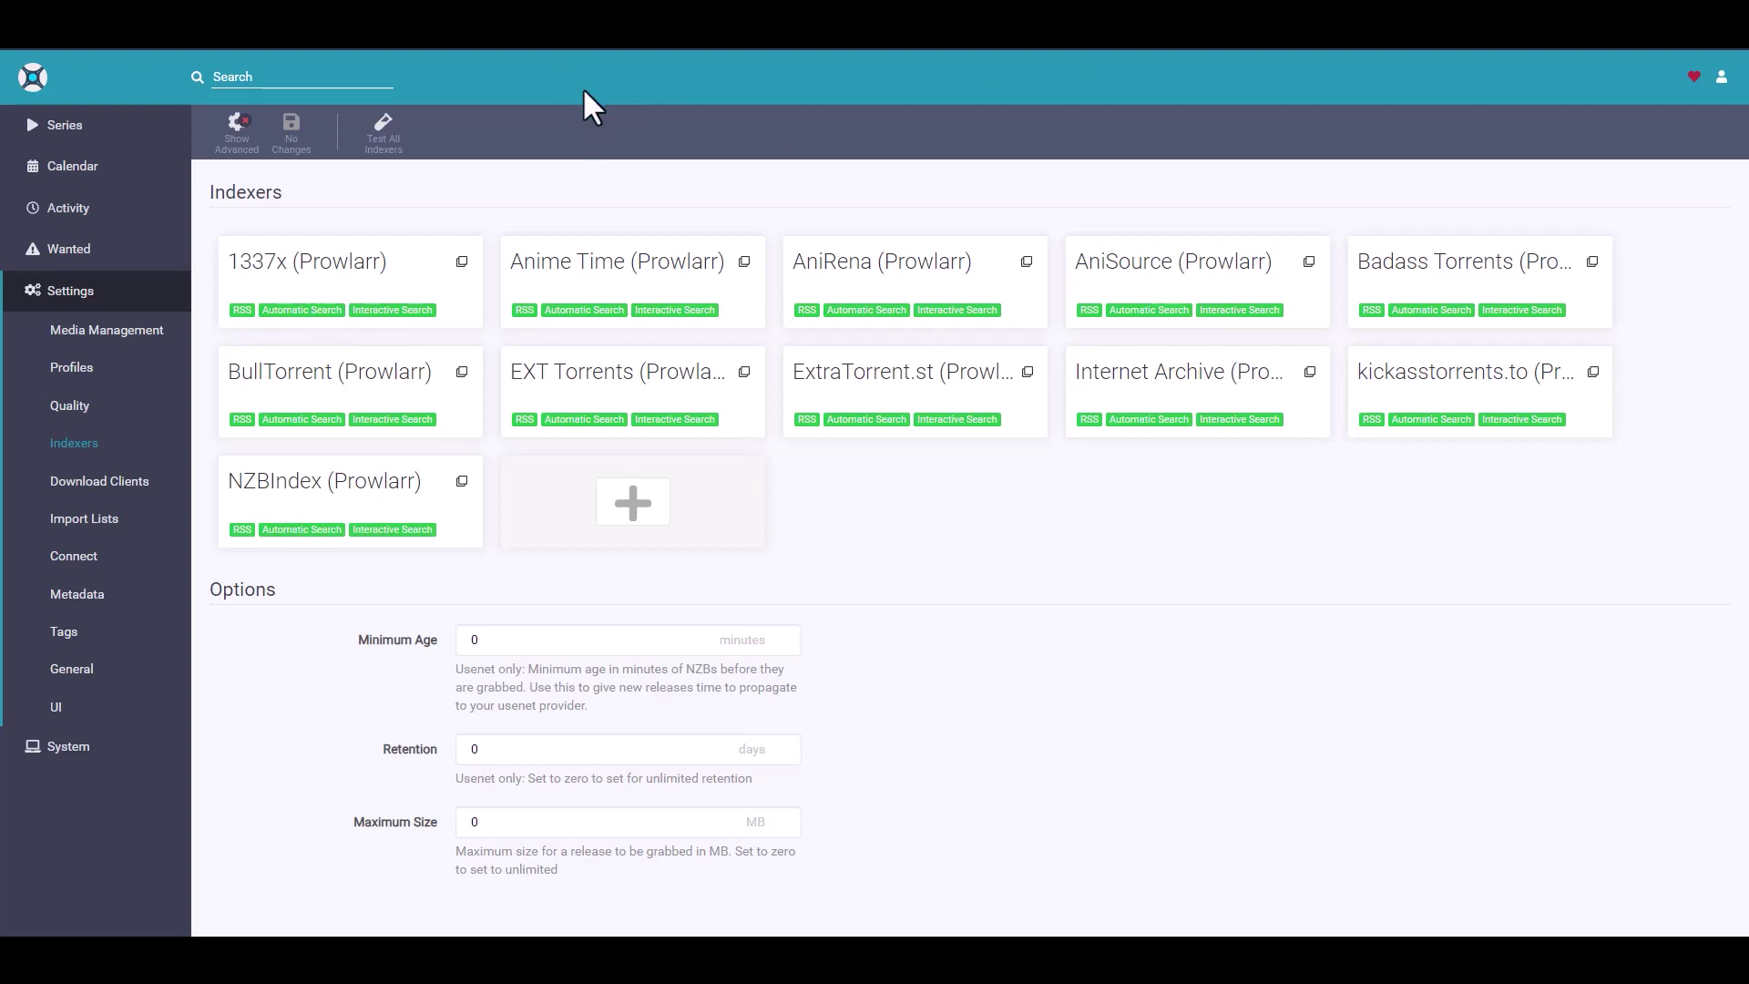
pyautogui.hotkey('ctrl', 'l')
pyautogui.press('Return')
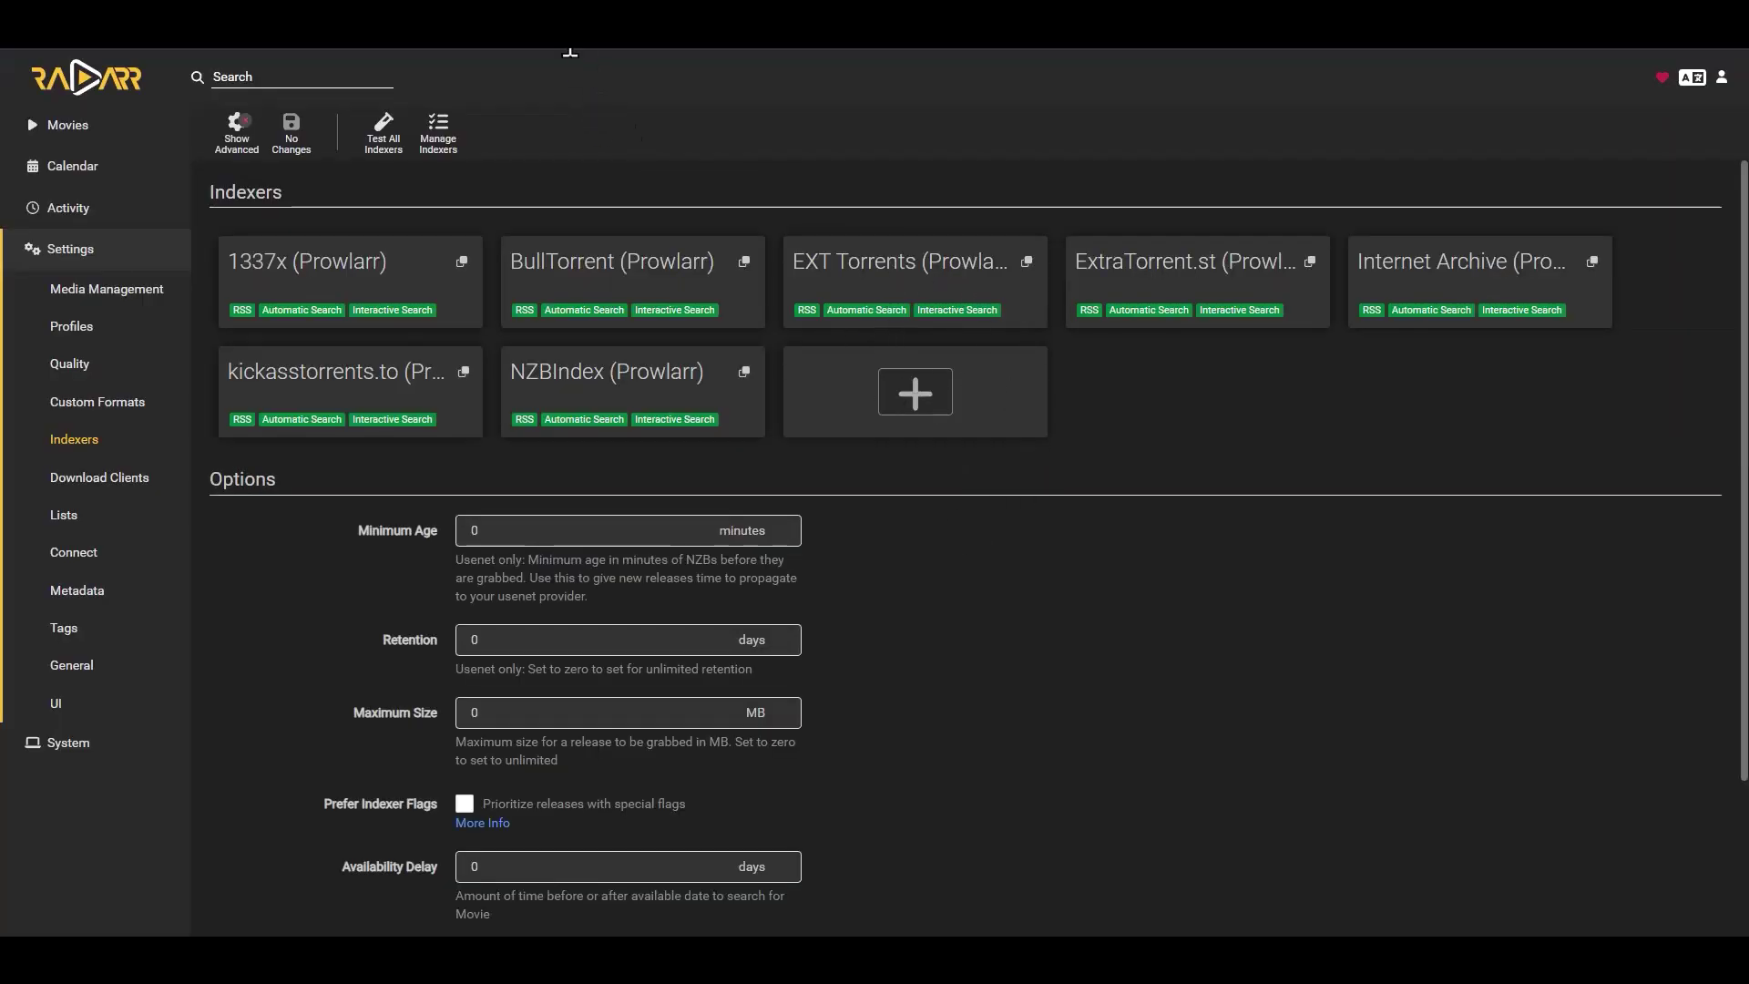
# - Go from Radarr's synced indexers to Lidarr's /settings/indexers page, then begin editing the address again
pyautogui.hotkey('ctrl', 'l')
pyautogui.press('Return')
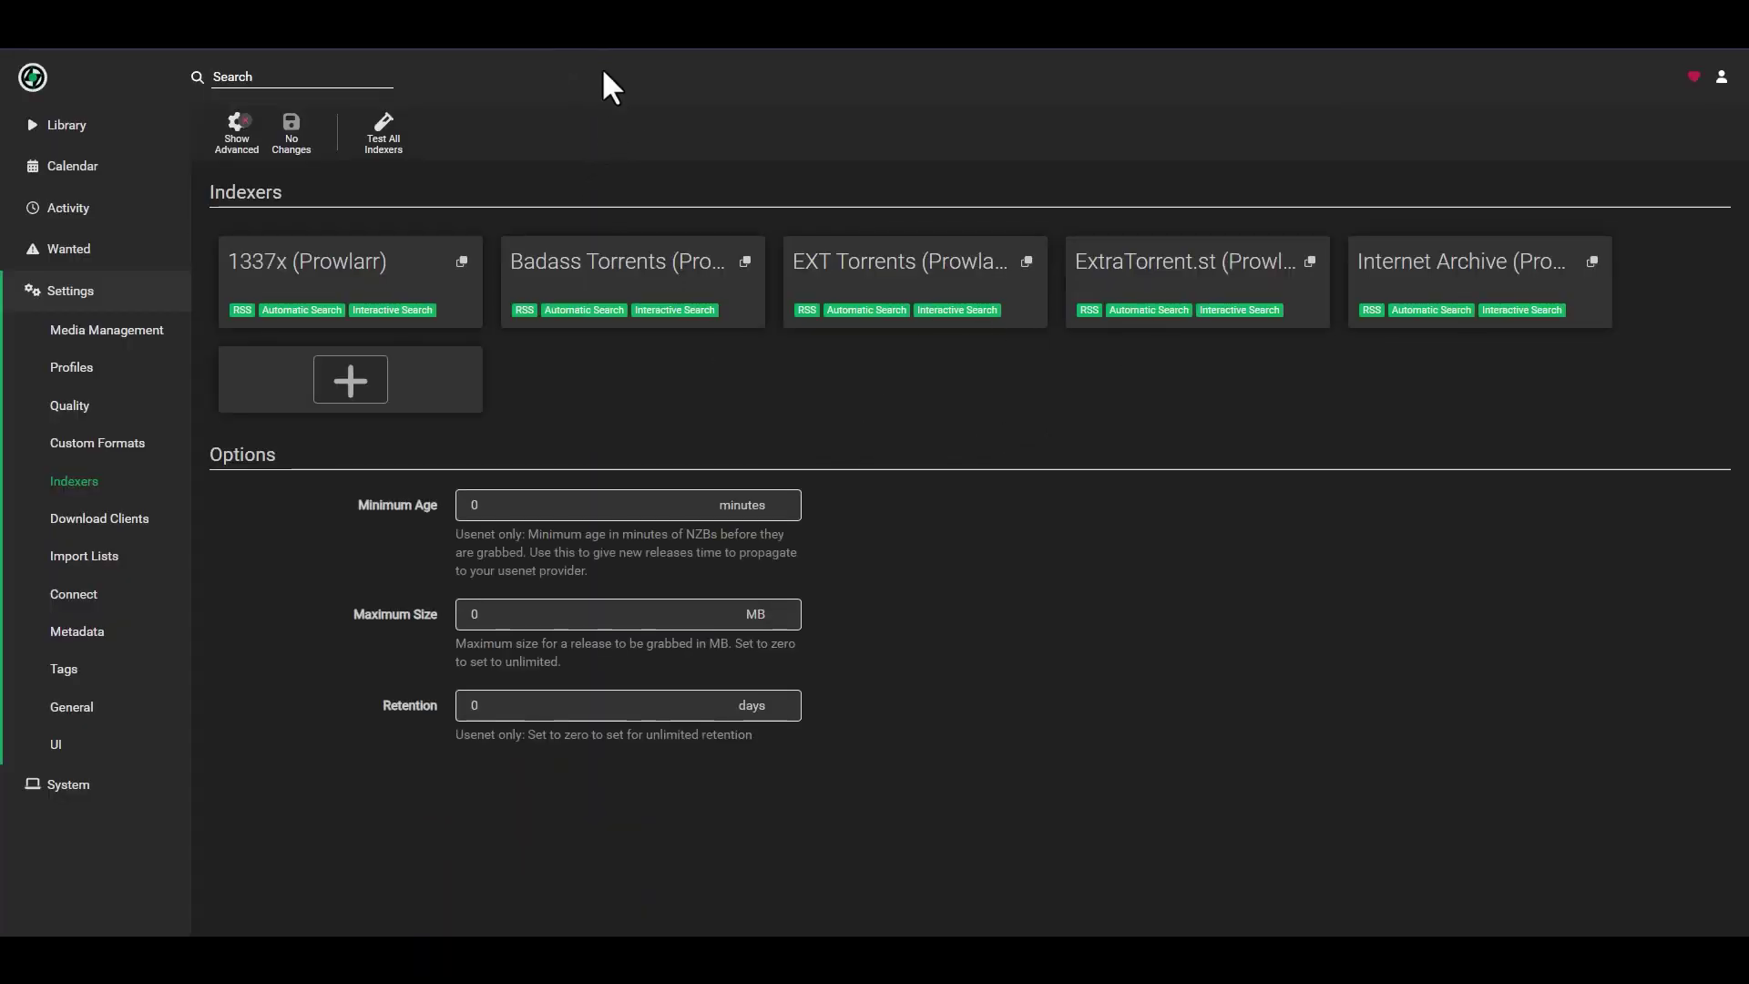
pyautogui.hotkey('ctrl', 'l')
# - Open Mylar at 10.0.0.73:8085 and view its Search providers settings, all still unticked
pyautogui.press('Return')
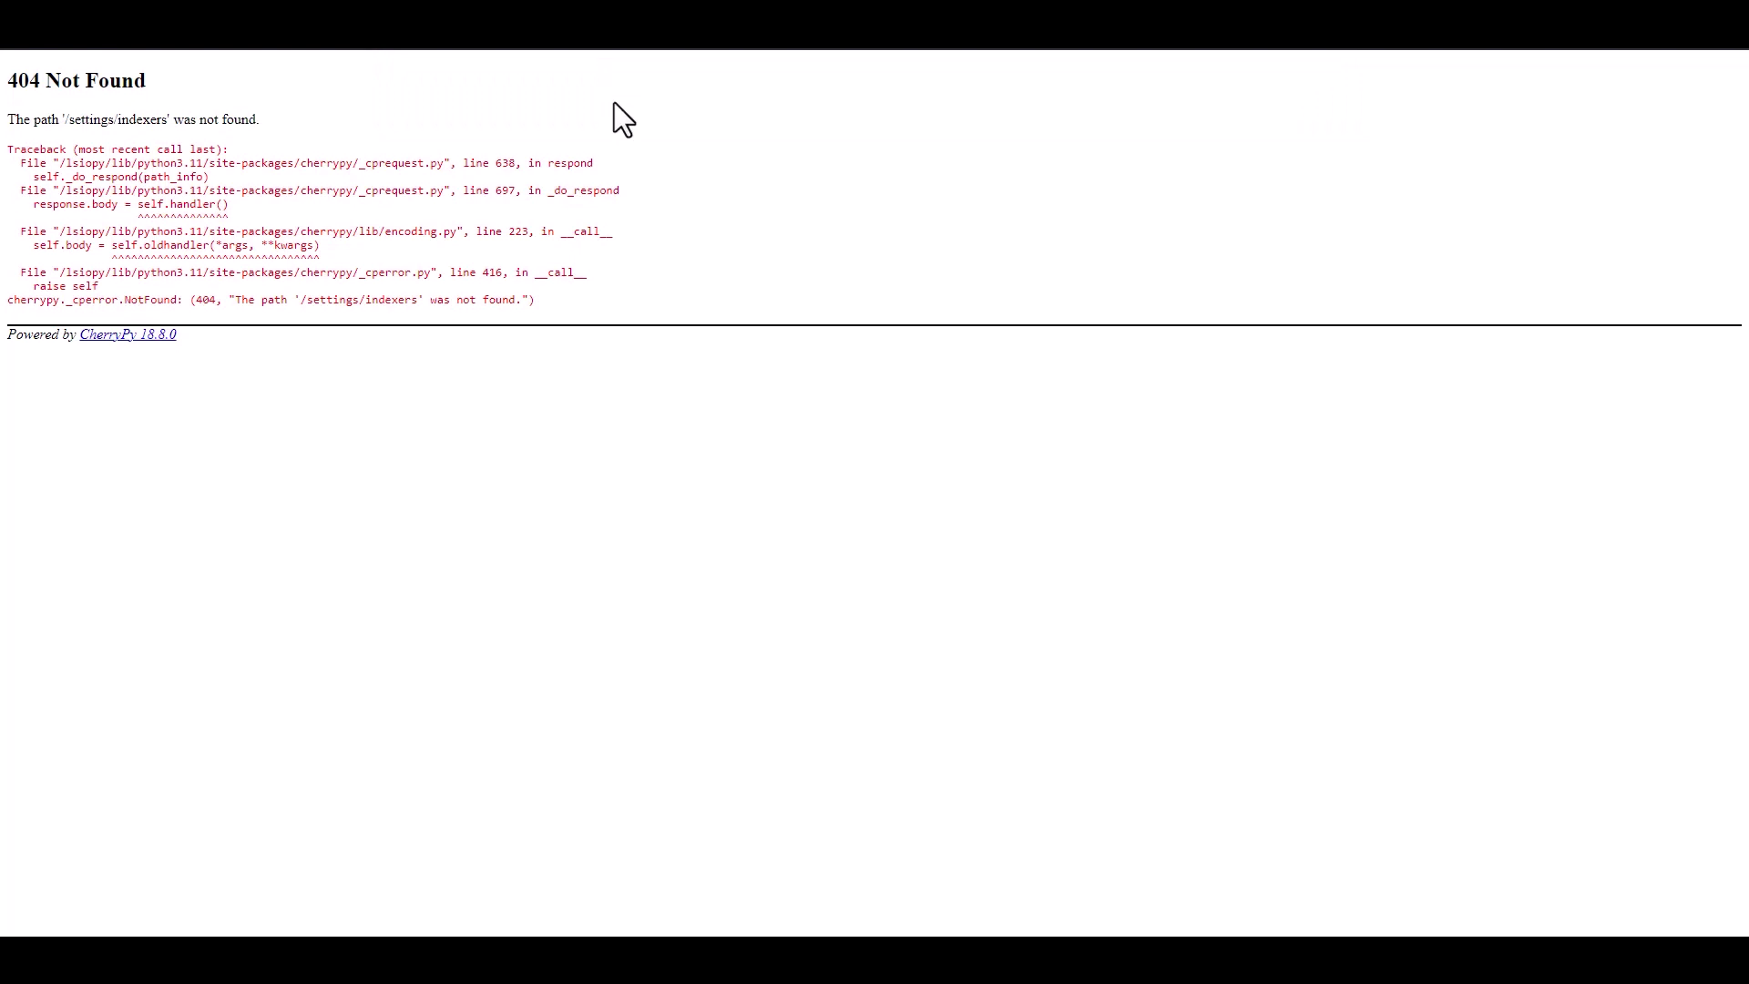
pyautogui.hotkey('ctrl', 'l')
pyautogui.write('10.0.0.73:8085')
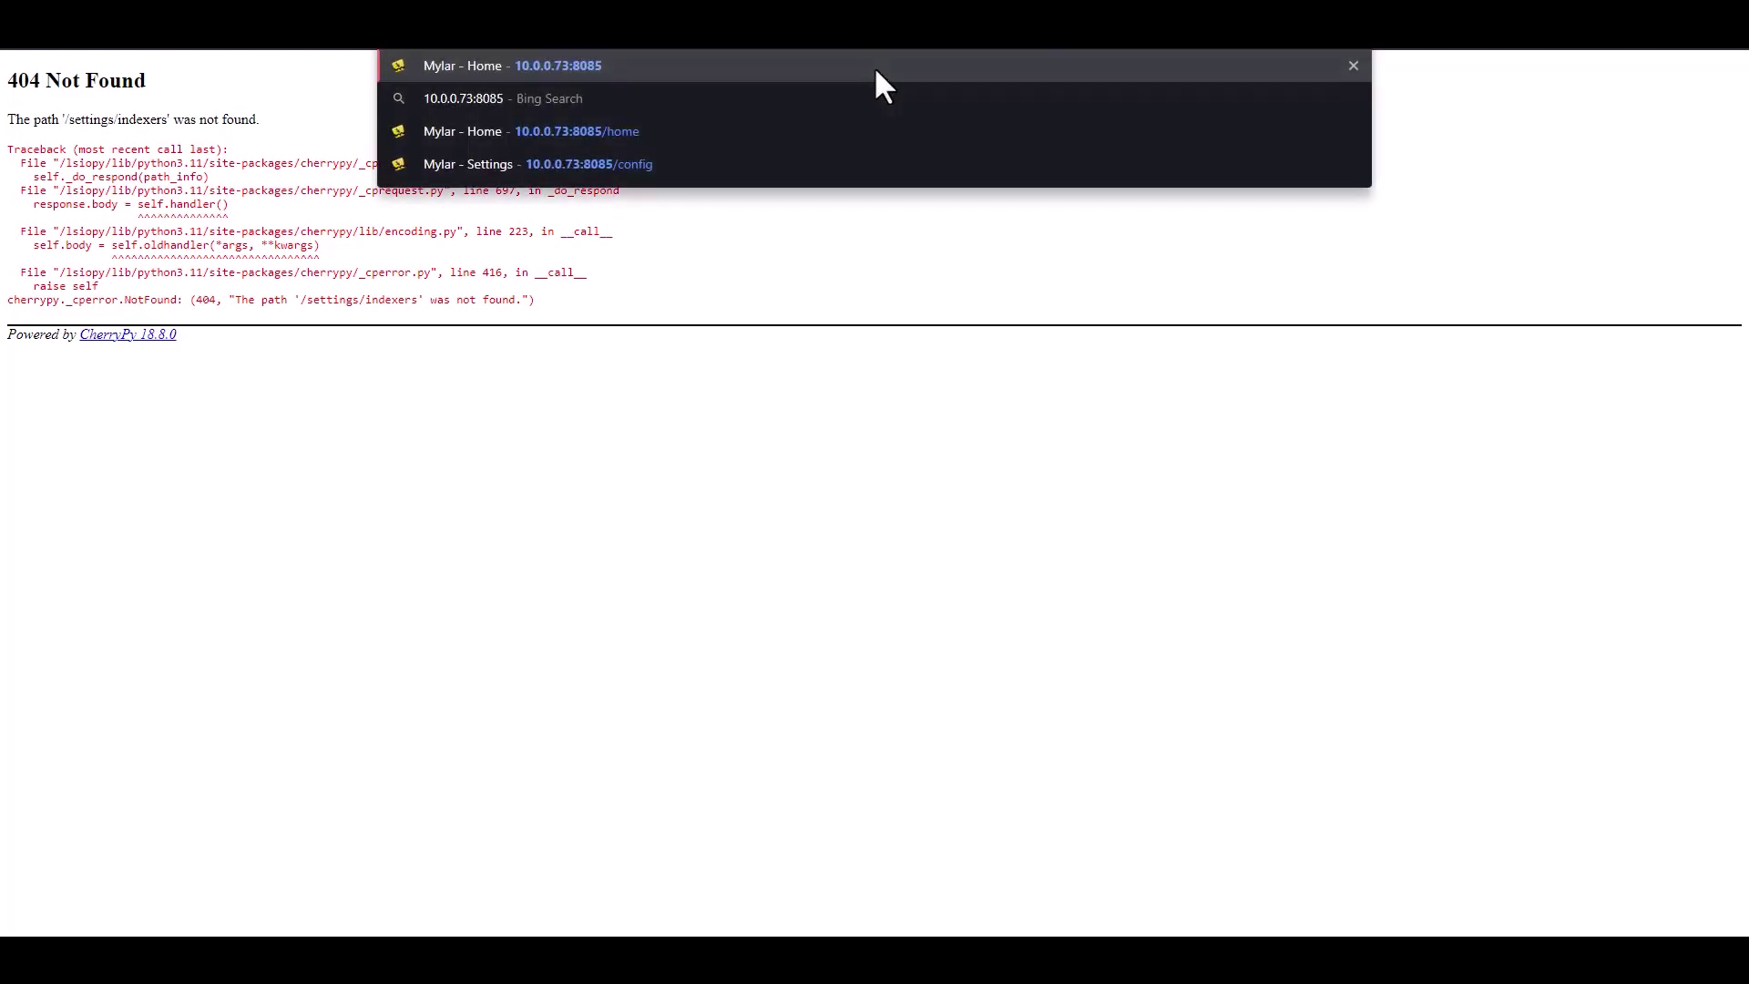
pyautogui.press('Return')
pyautogui.click(1284, 77)
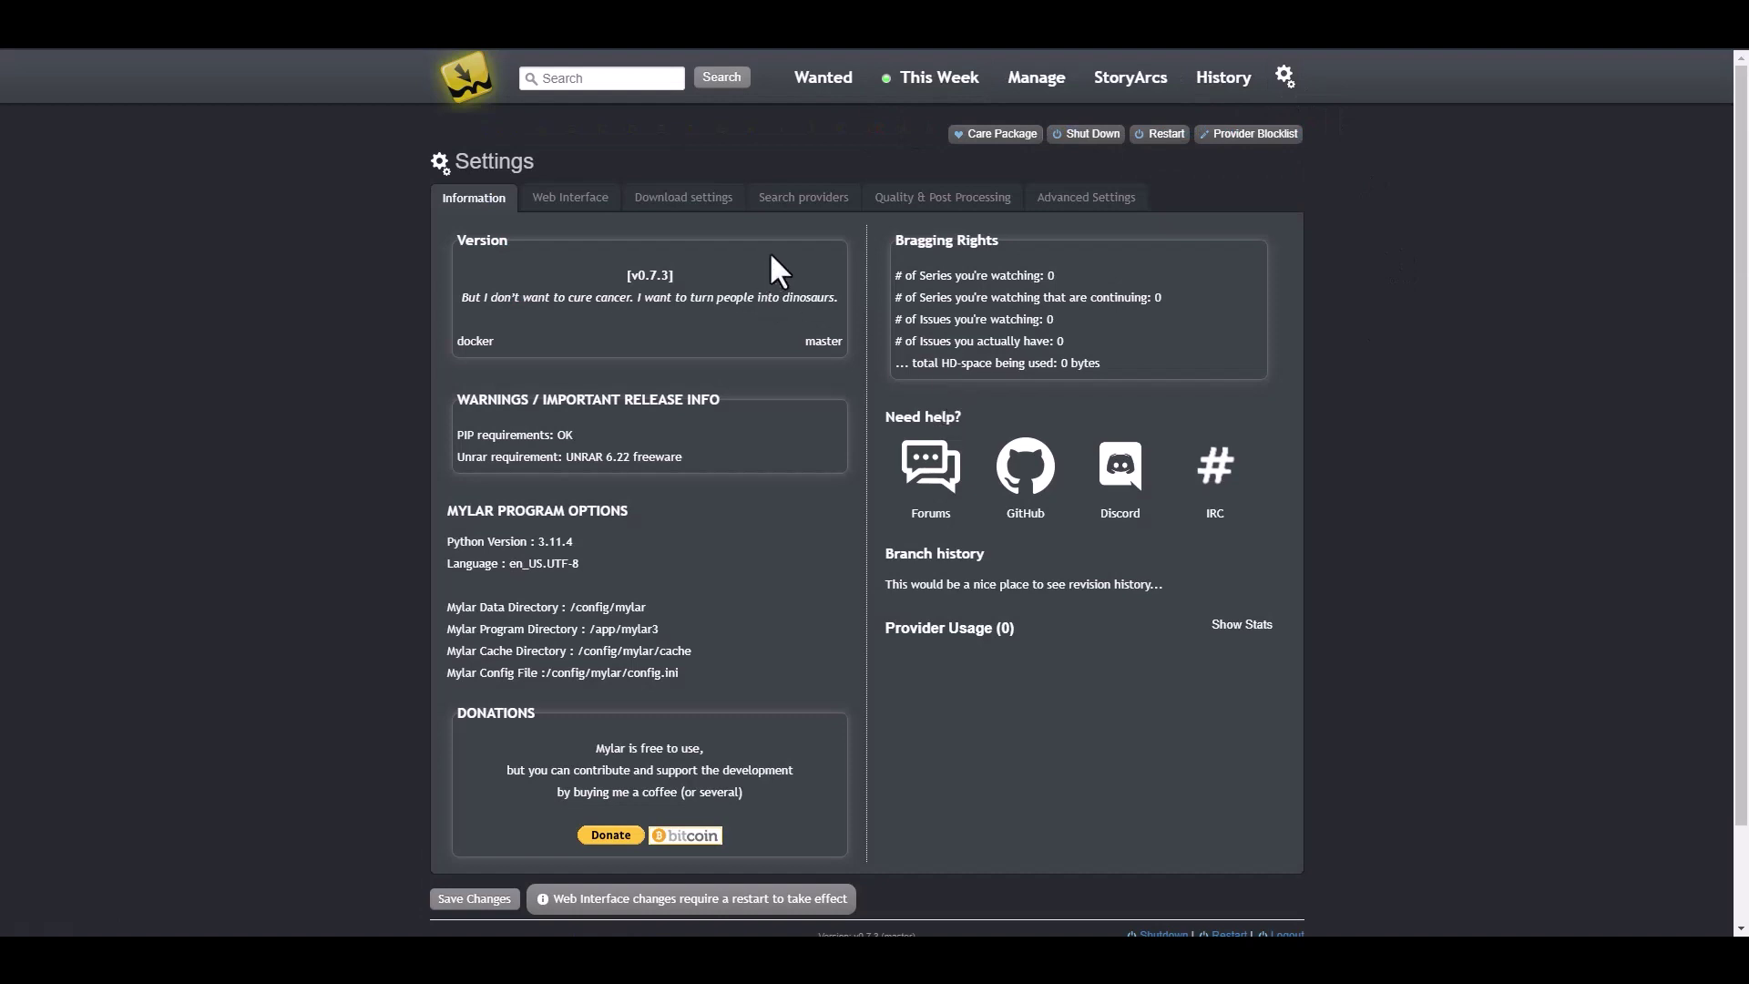
pyautogui.click(803, 197)
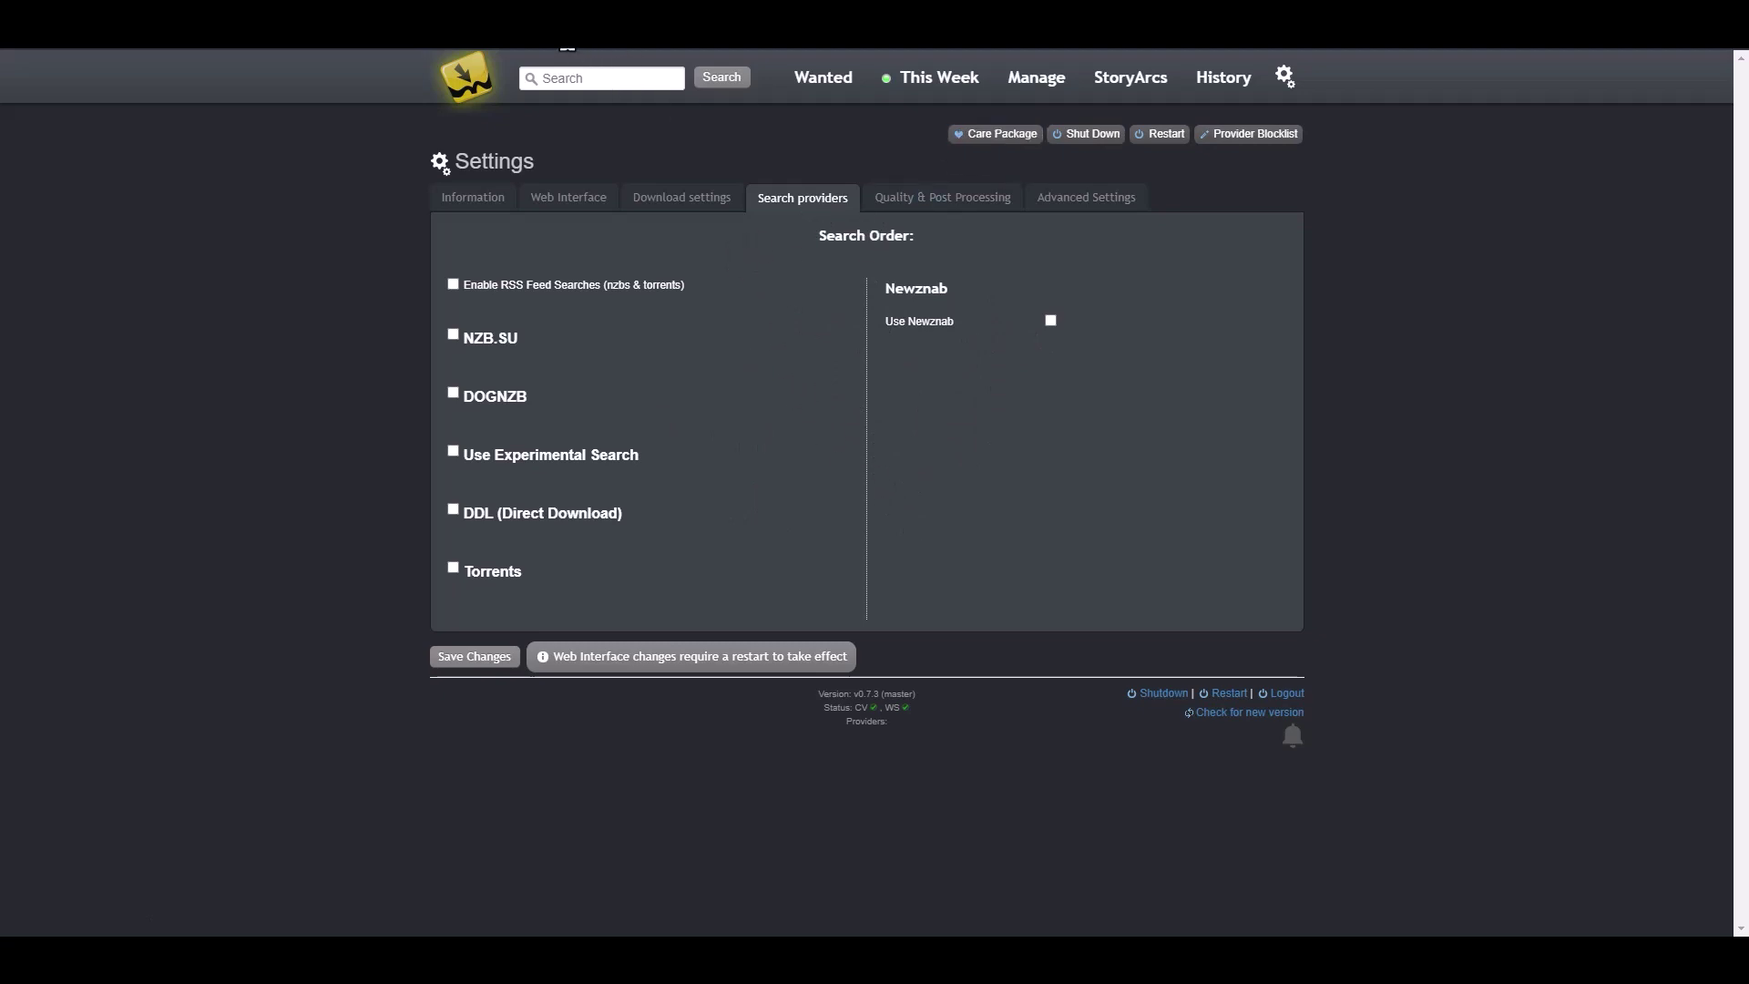
pyautogui.click(697, 50)
# - Review Readarr's Prowlarr-synced indexers, 1337x through NZBIndex, then return to the library home
pyautogui.press('Return')
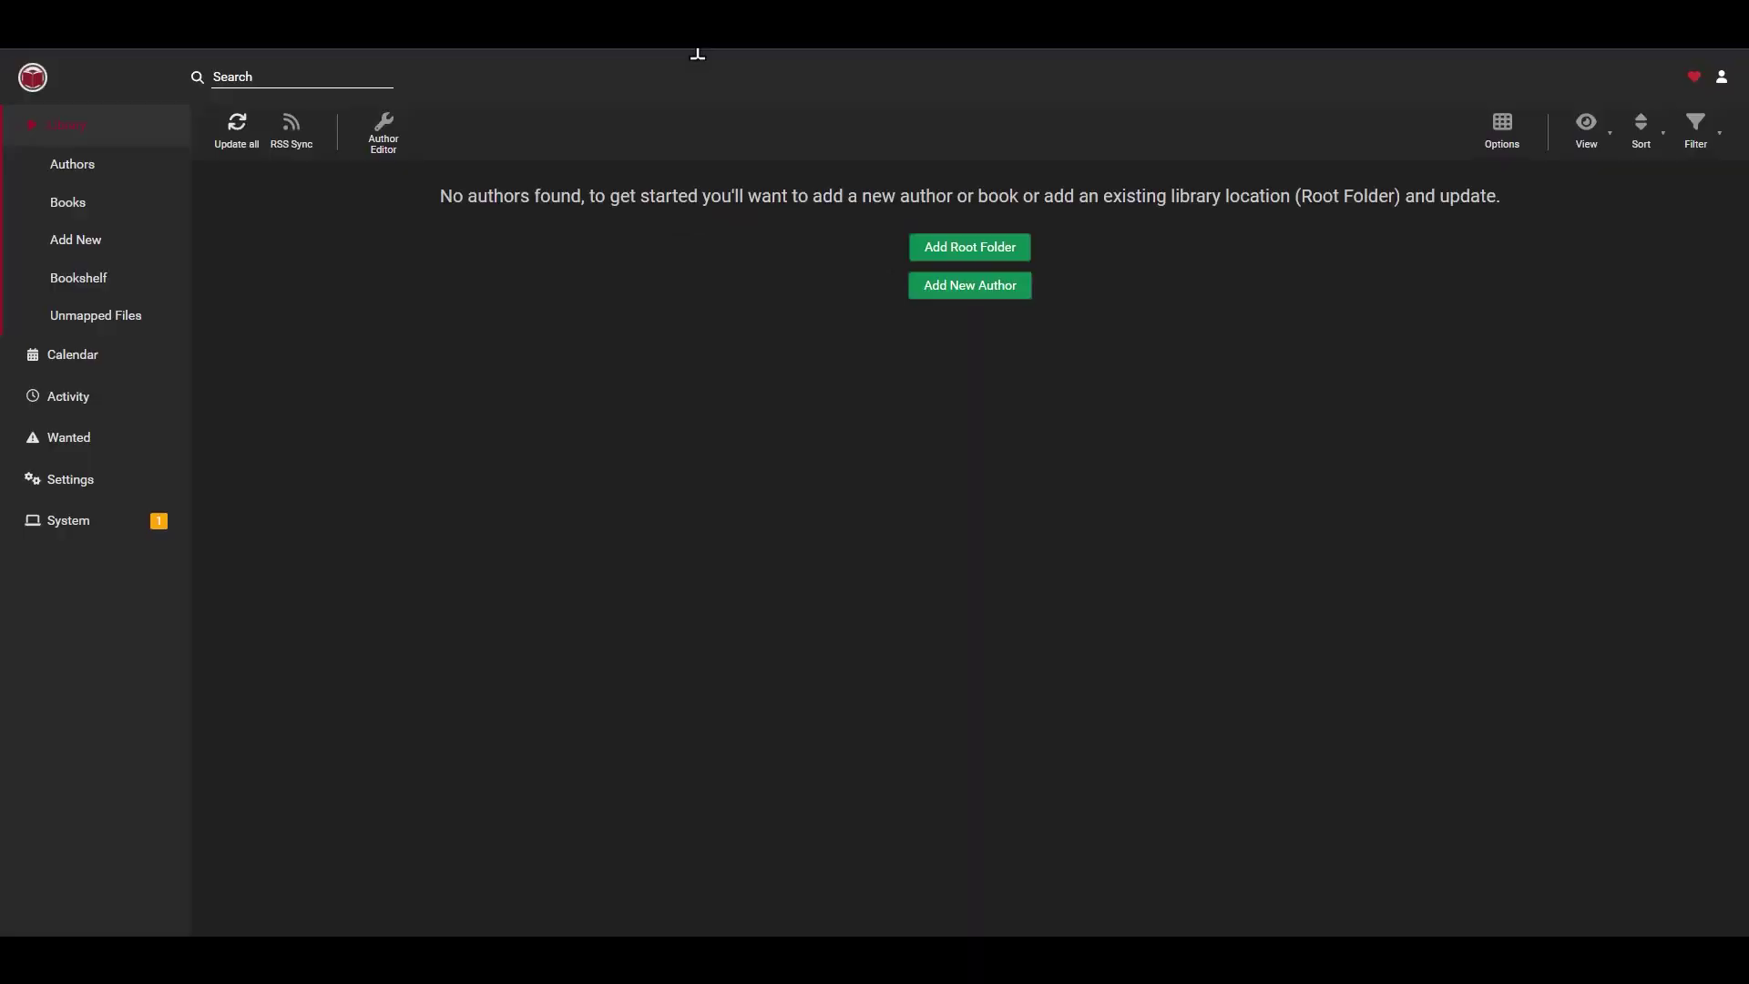
pyautogui.click(62, 482)
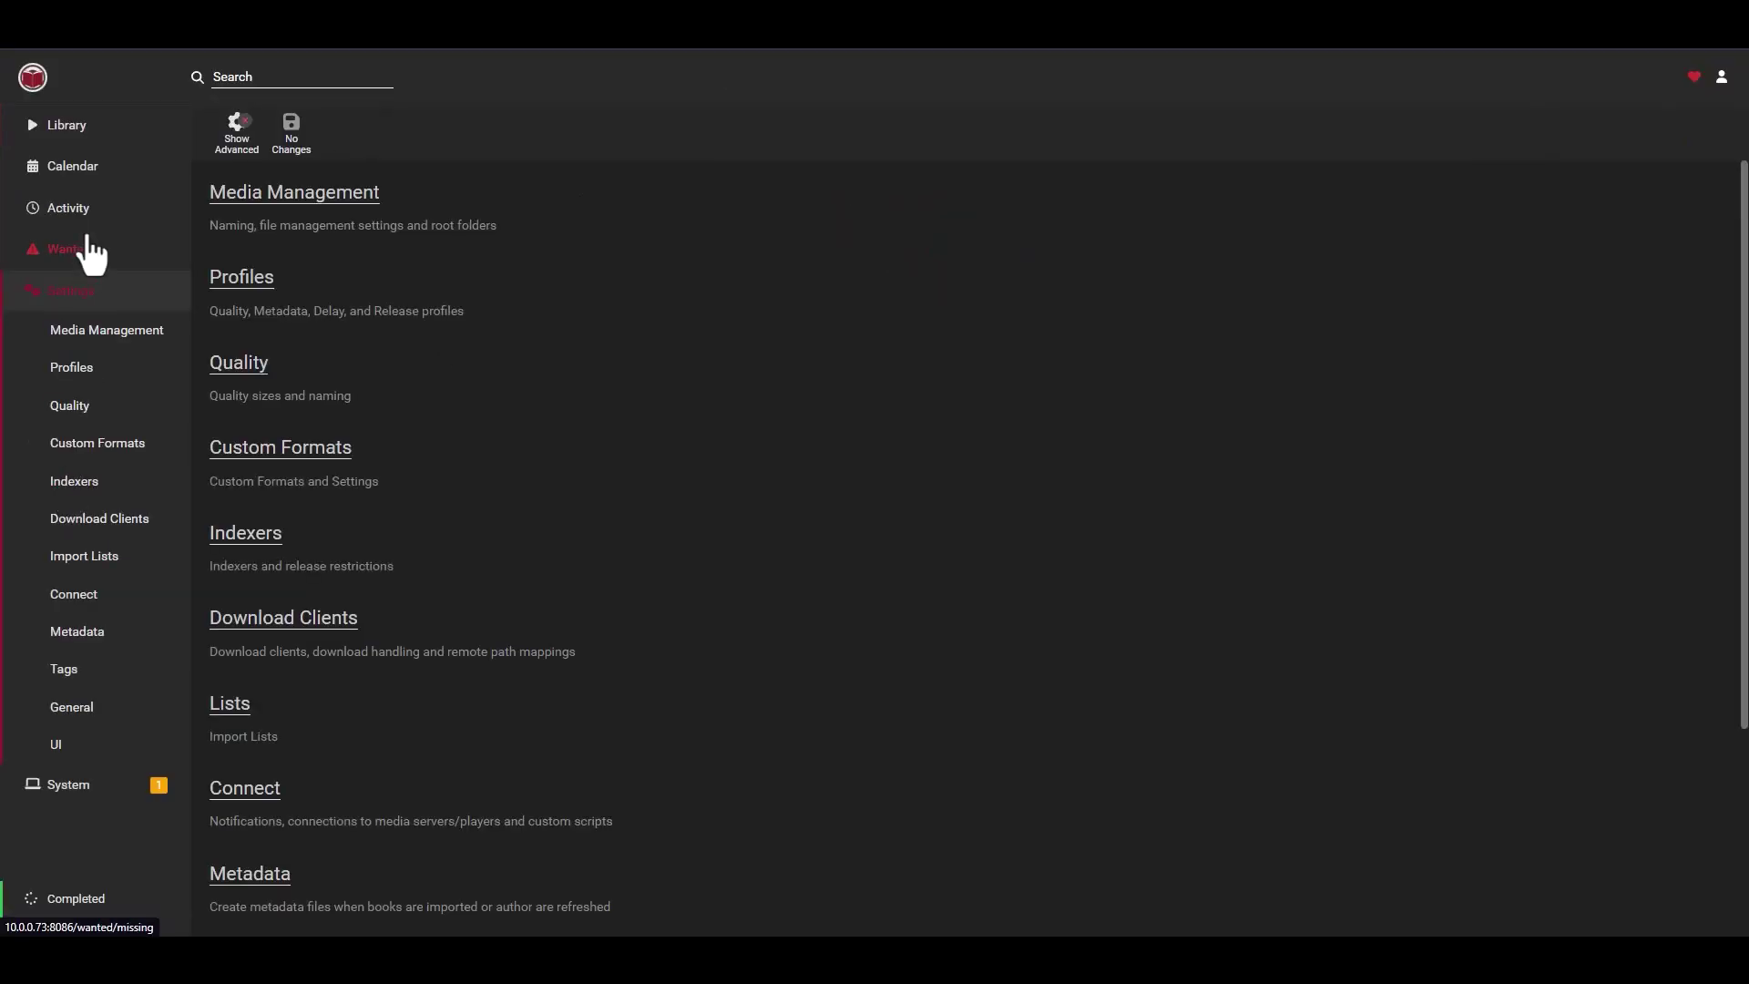
pyautogui.click(84, 485)
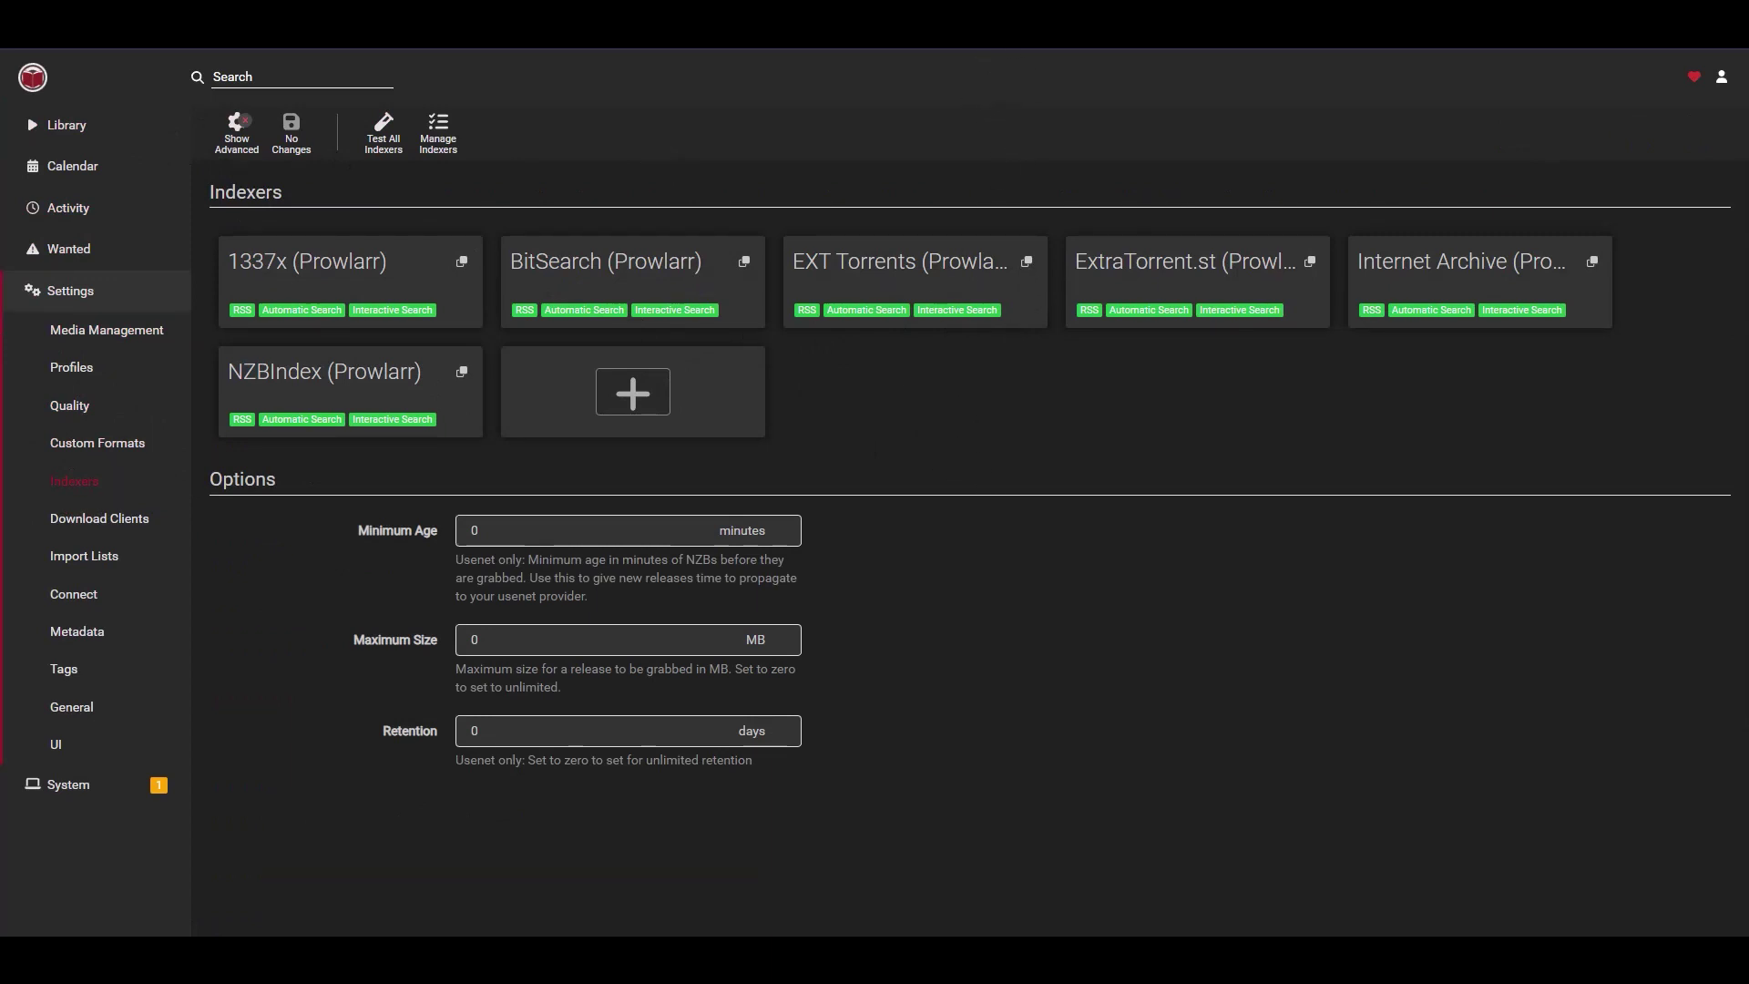
pyautogui.click(27, 66)
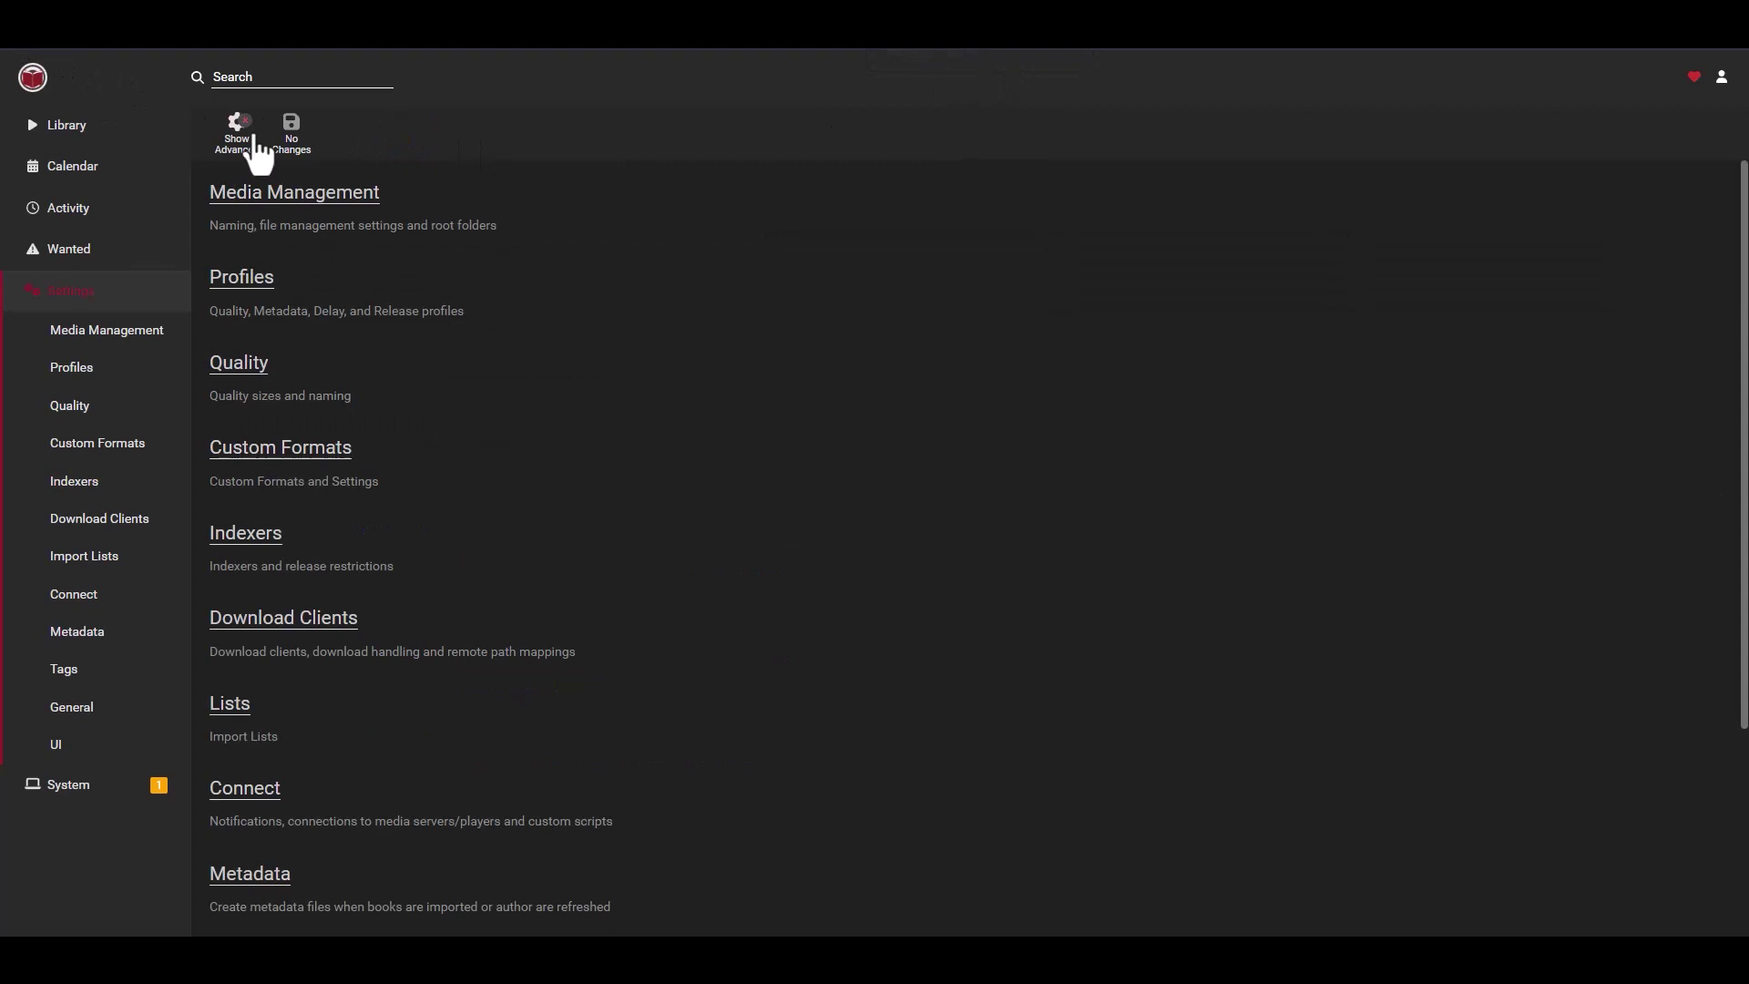
pyautogui.click(27, 57)
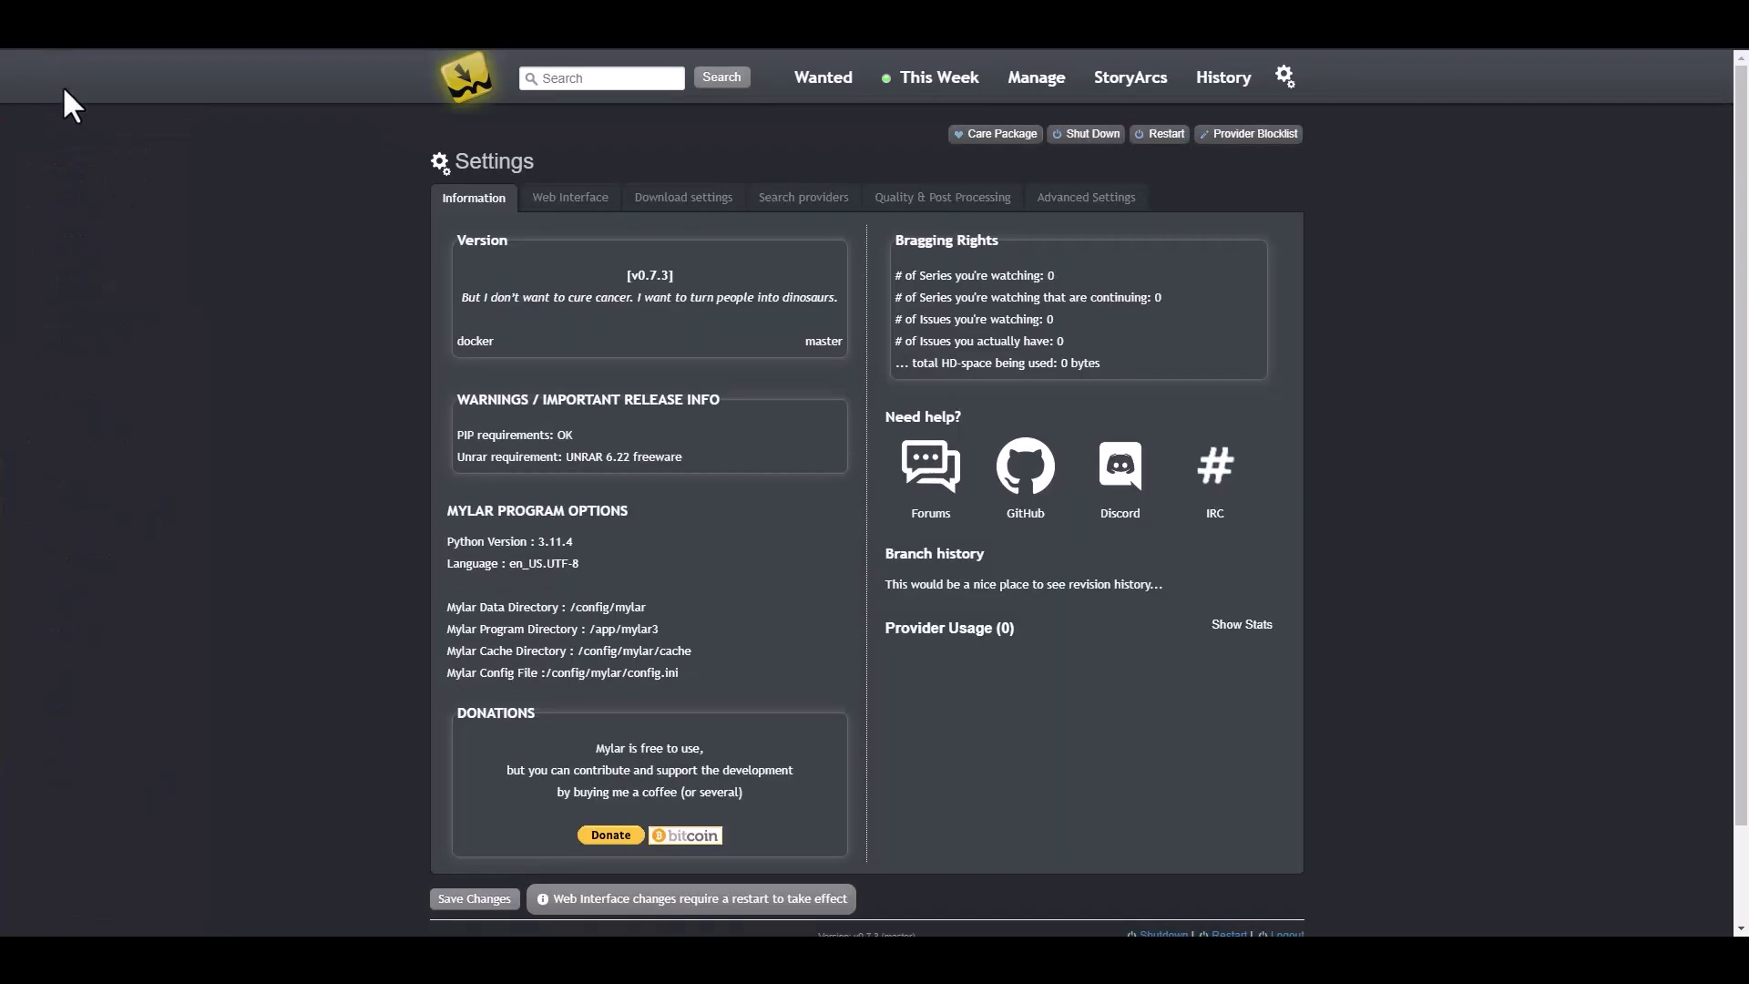
# - Show Mylar's Search providers tab with its search order options
pyautogui.click(818, 204)
pyautogui.click(807, 200)
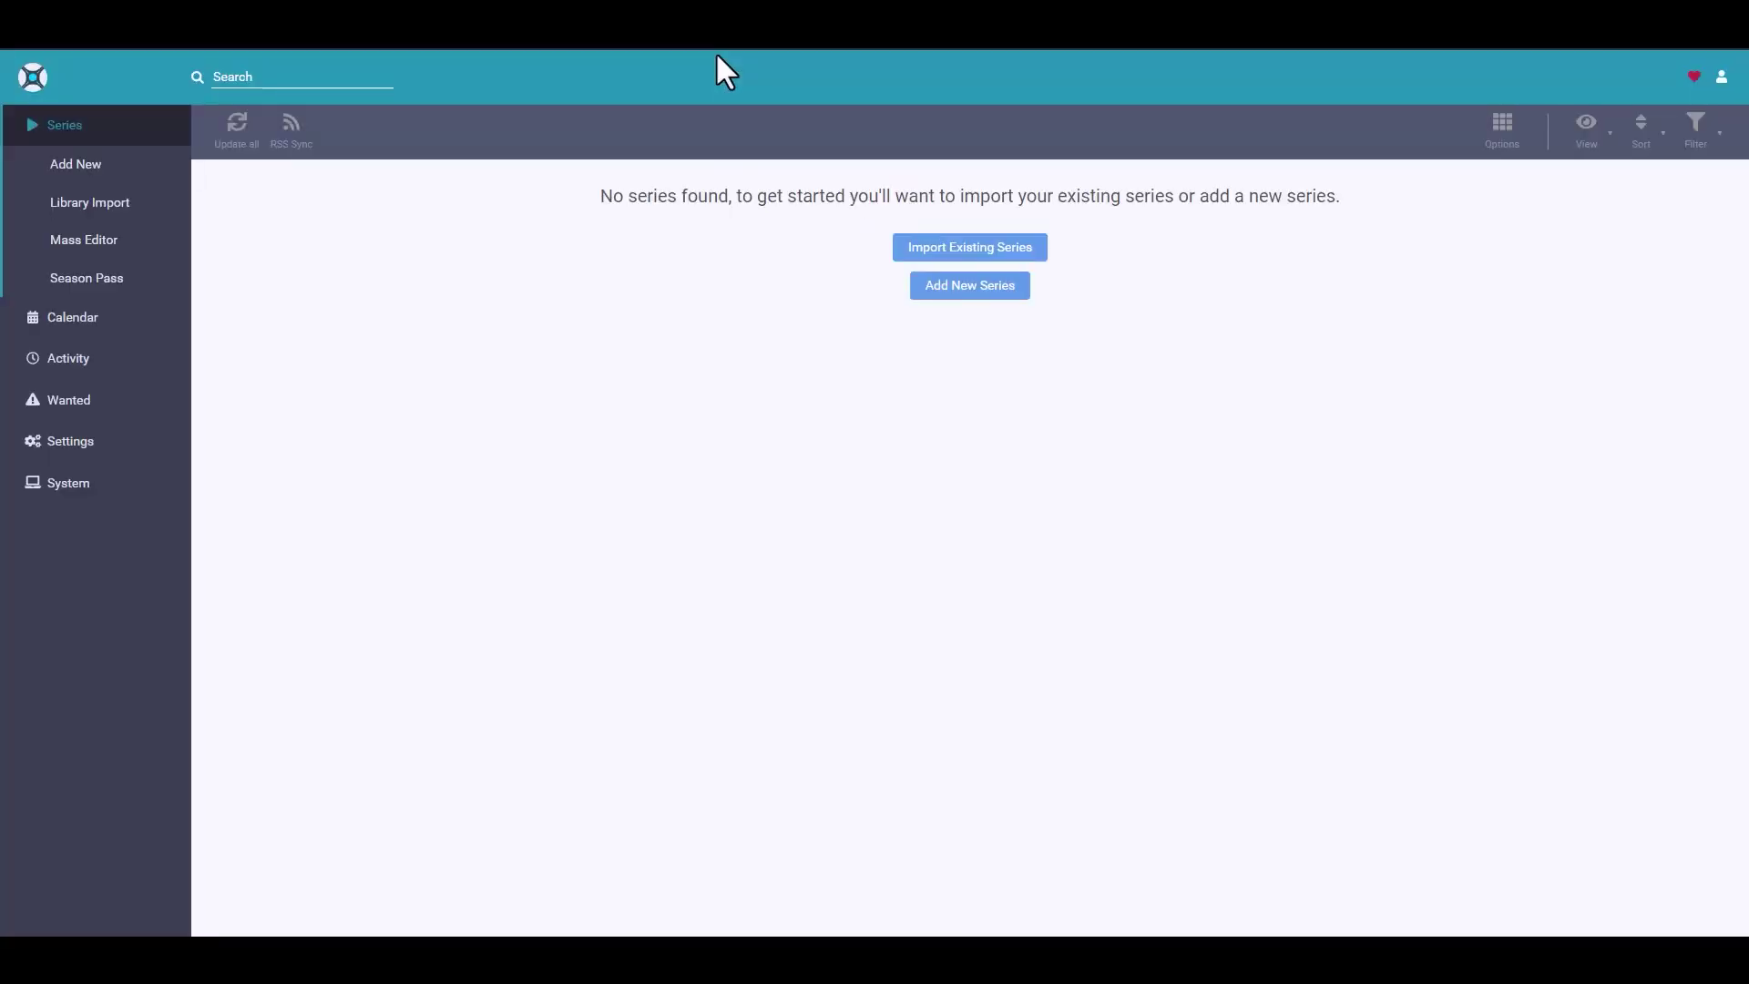
# - Open Sonarr's Settings > Indexers page listing the eleven synced indexers
pyautogui.click(73, 439)
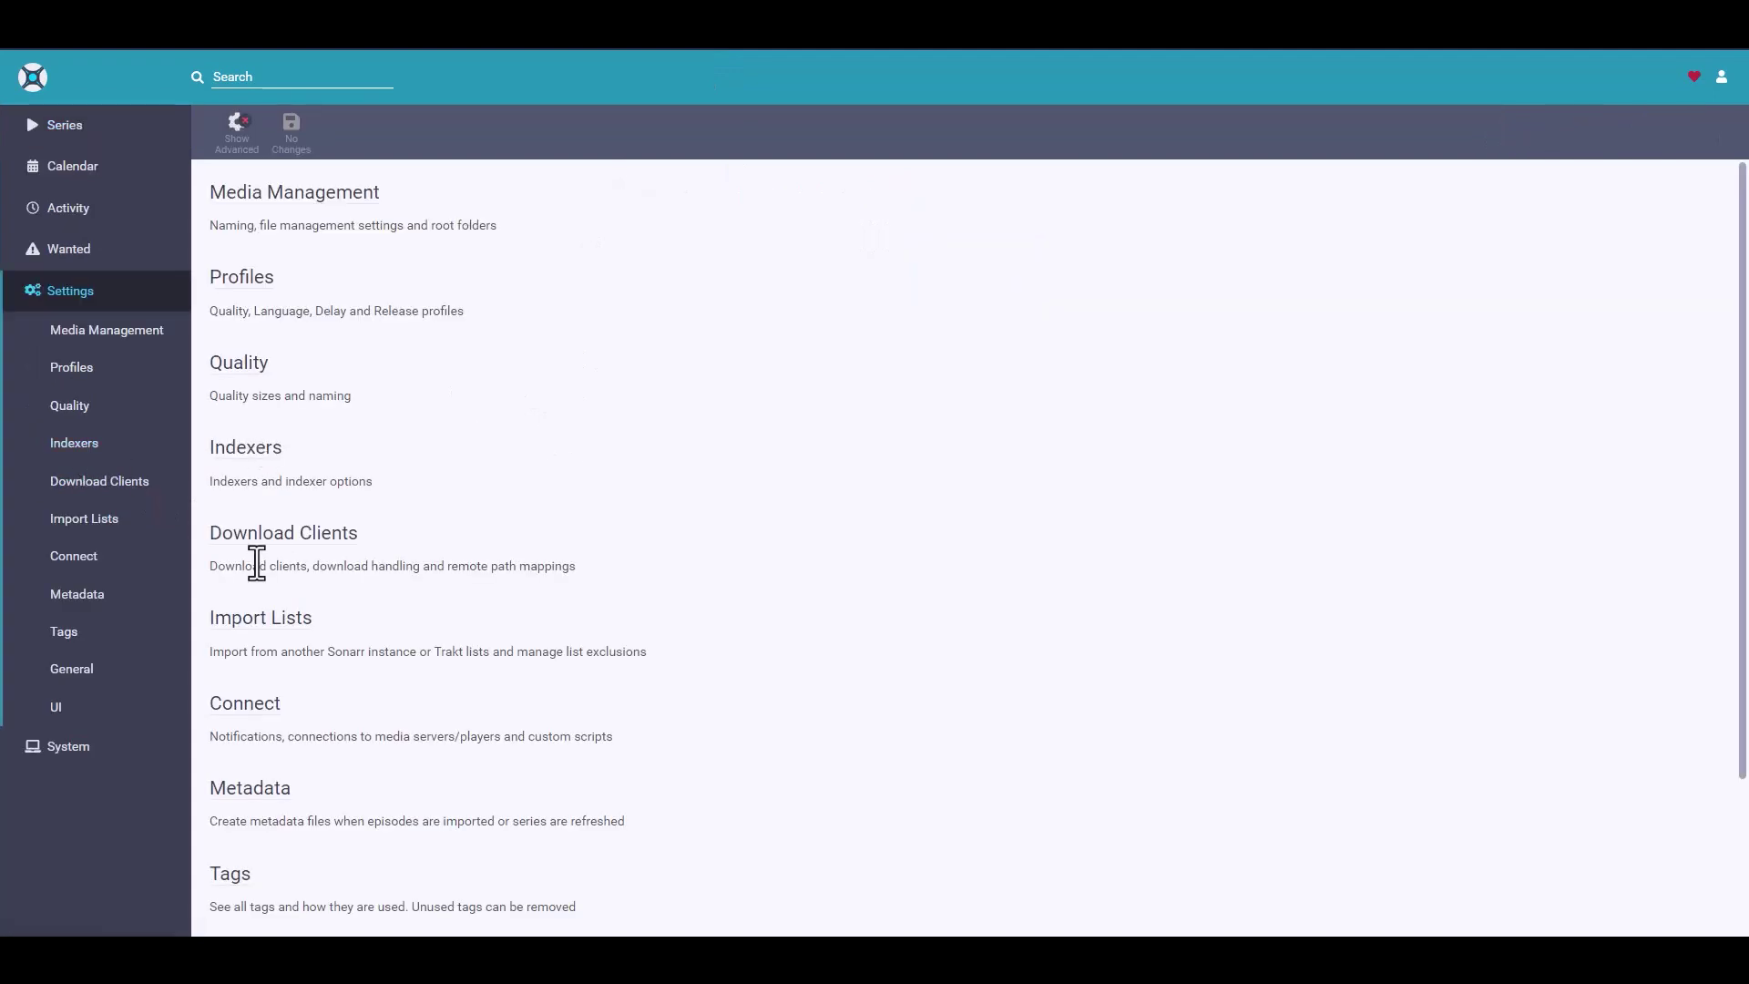
pyautogui.click(80, 446)
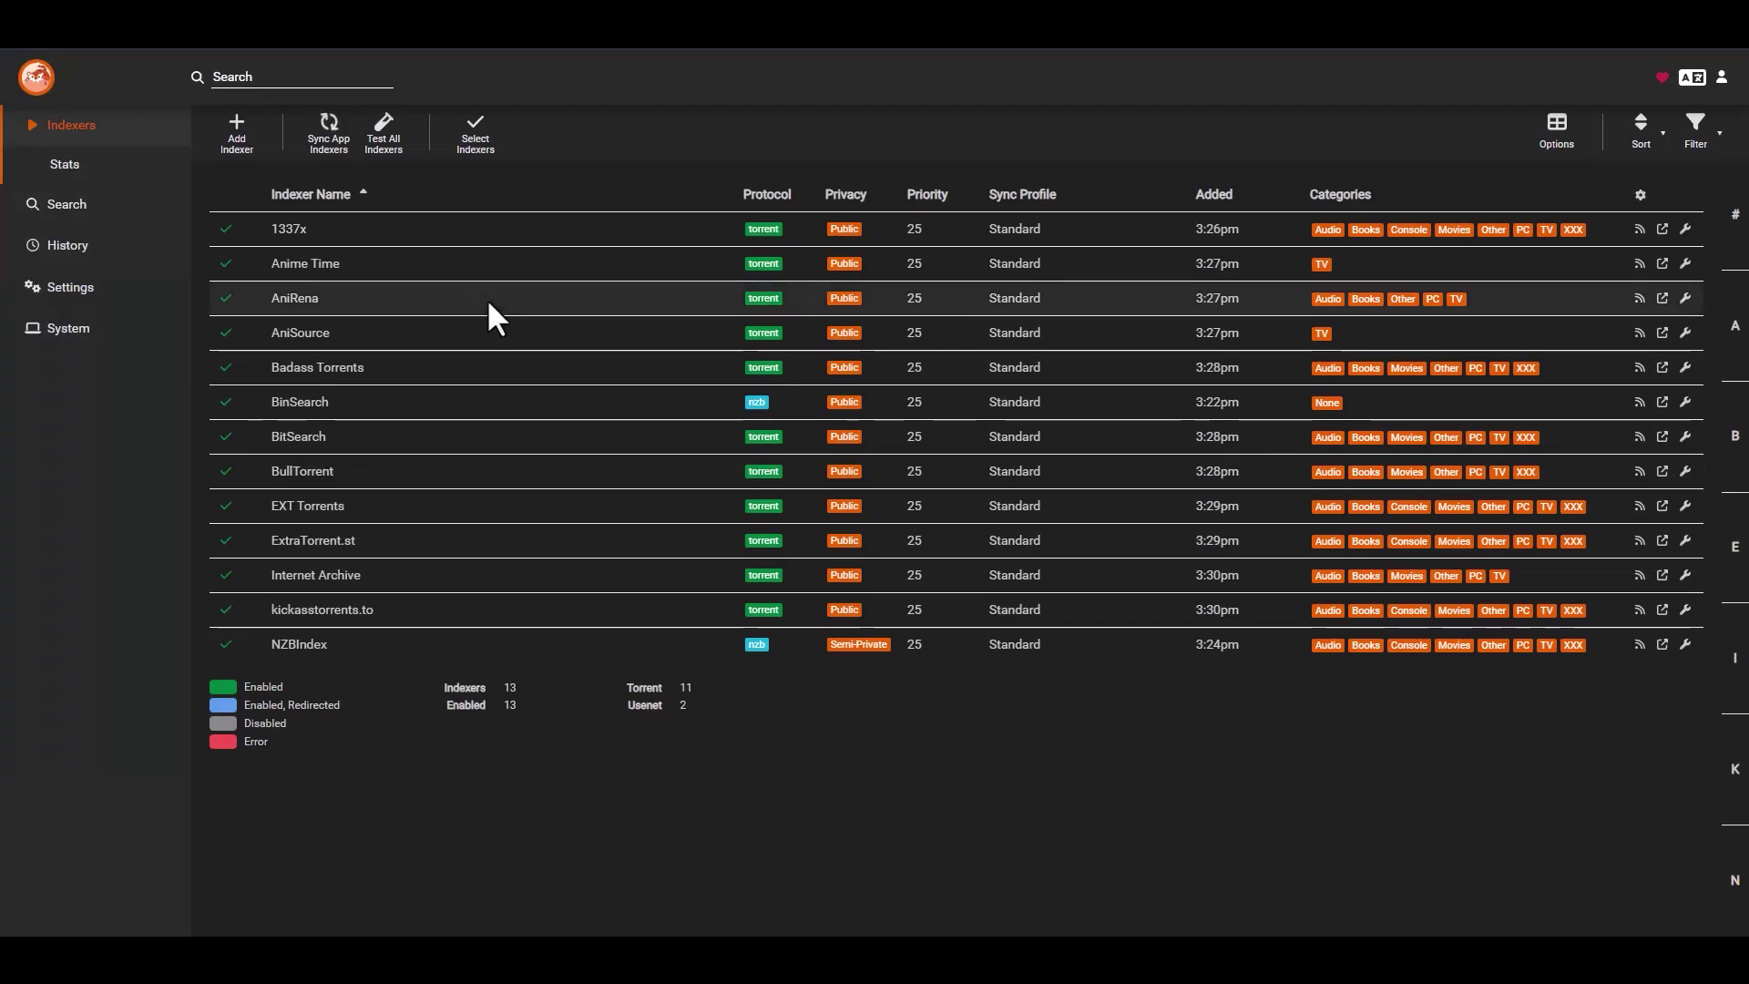
# - Review Prowlarr's indexer statistics charts
pyautogui.click(66, 169)
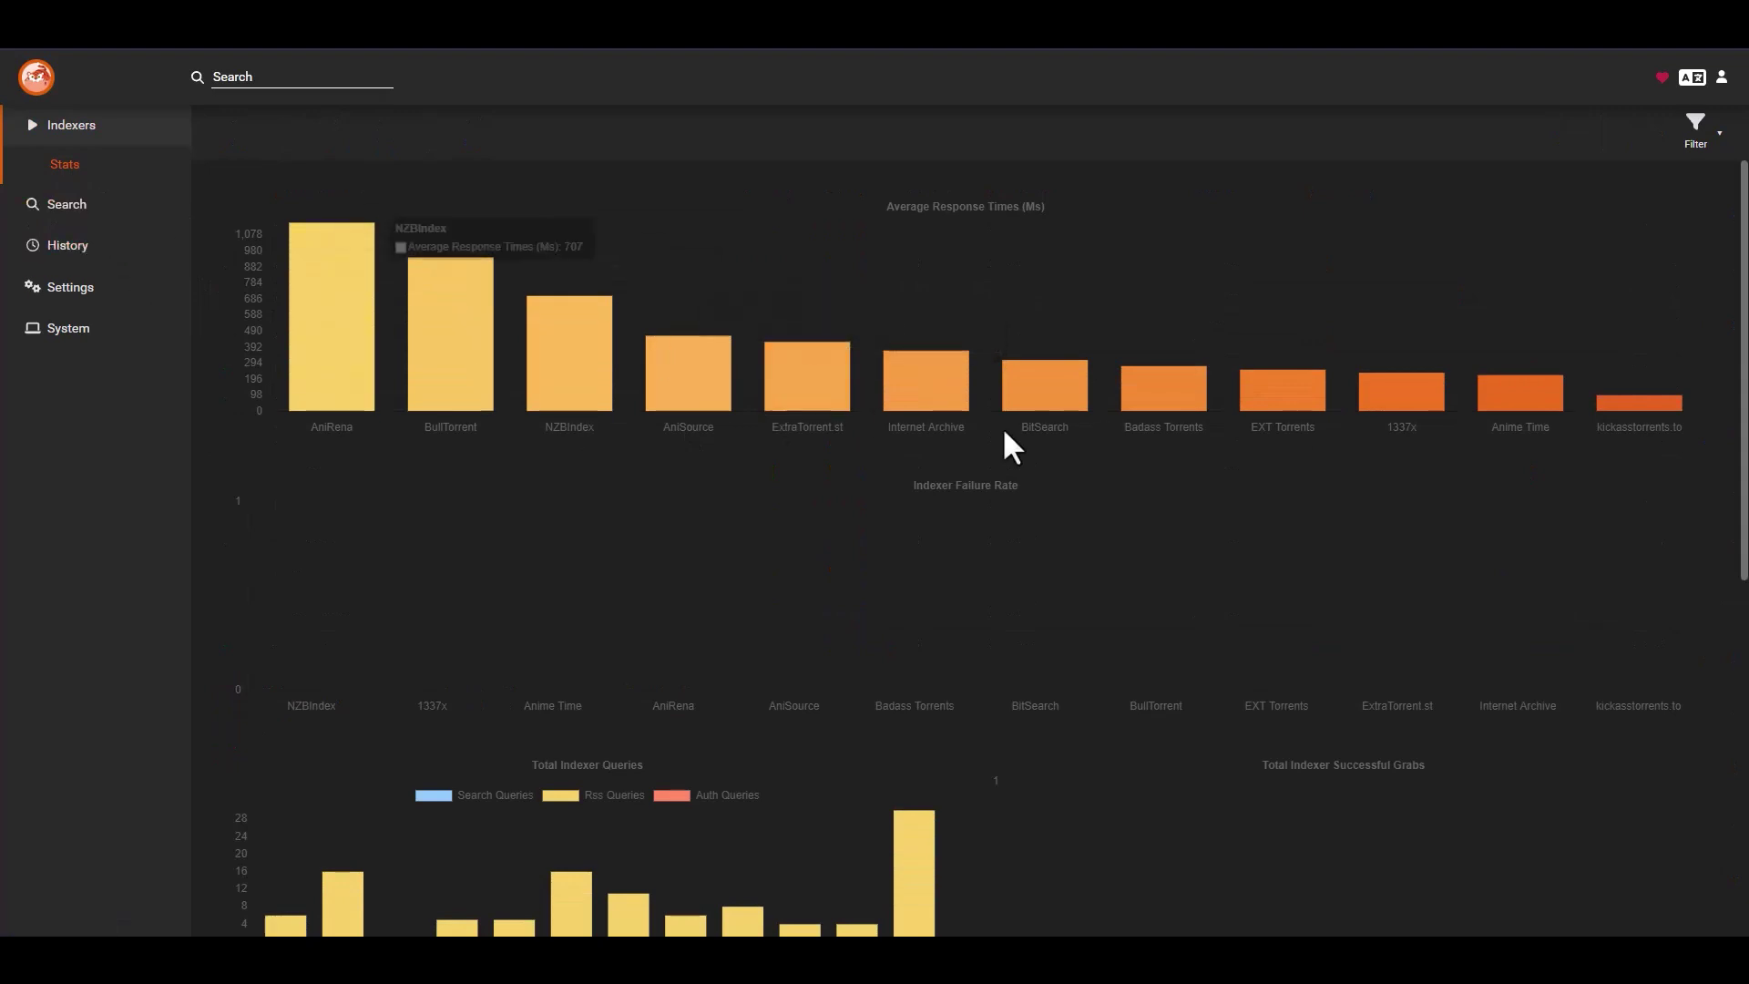
pyautogui.scroll(-1, 1250, 387)
pyautogui.scroll(-5, 1230, 419)
pyautogui.scroll(6, 1184, 474)
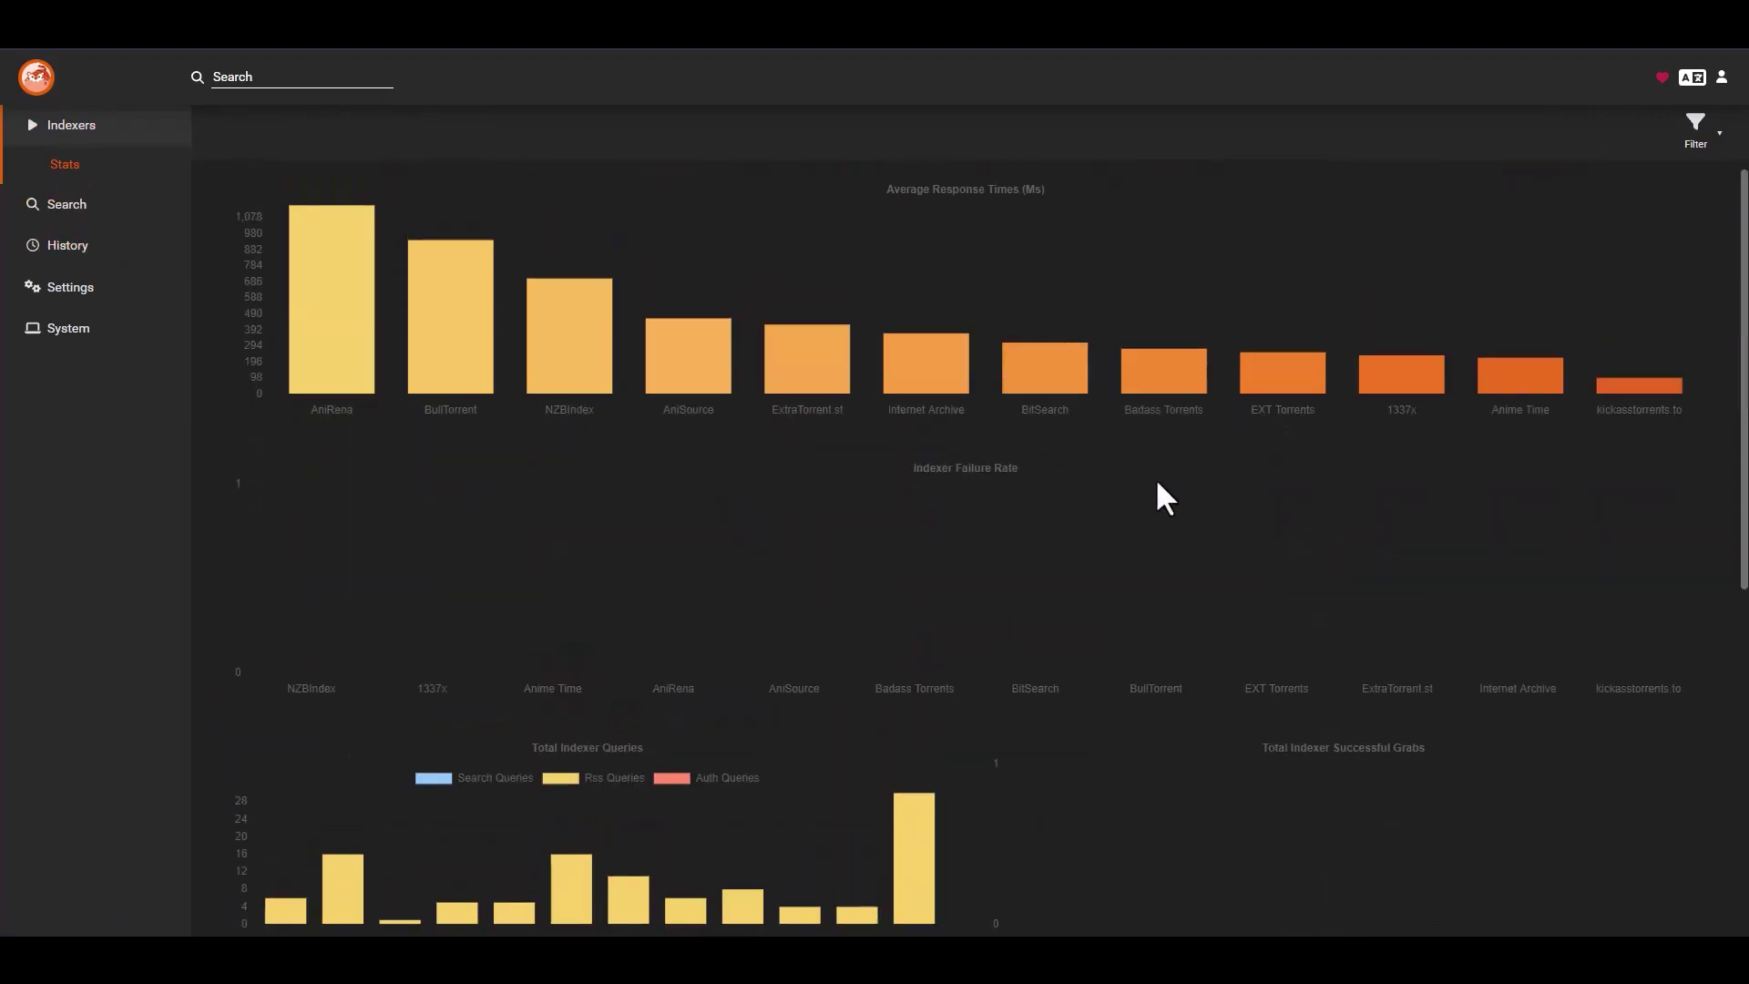
pyautogui.scroll(-5, 1129, 474)
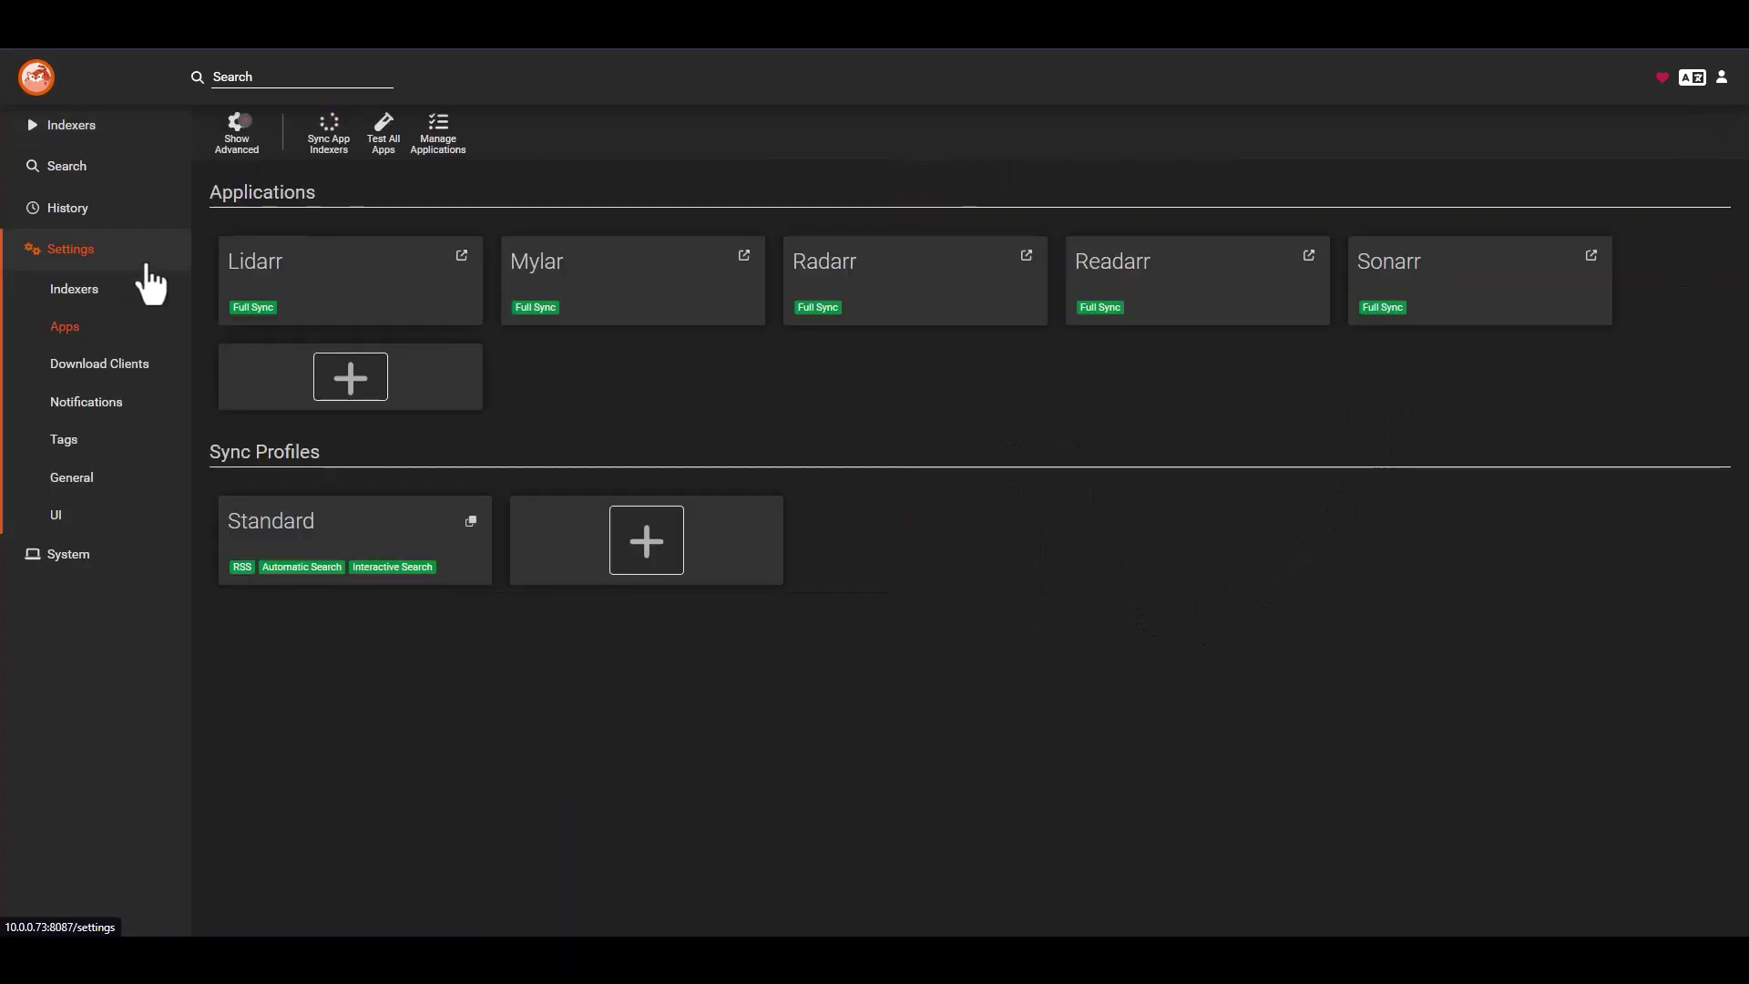
# - Sync the indexers to all connected apps and return to the indexer list
pyautogui.click(326, 130)
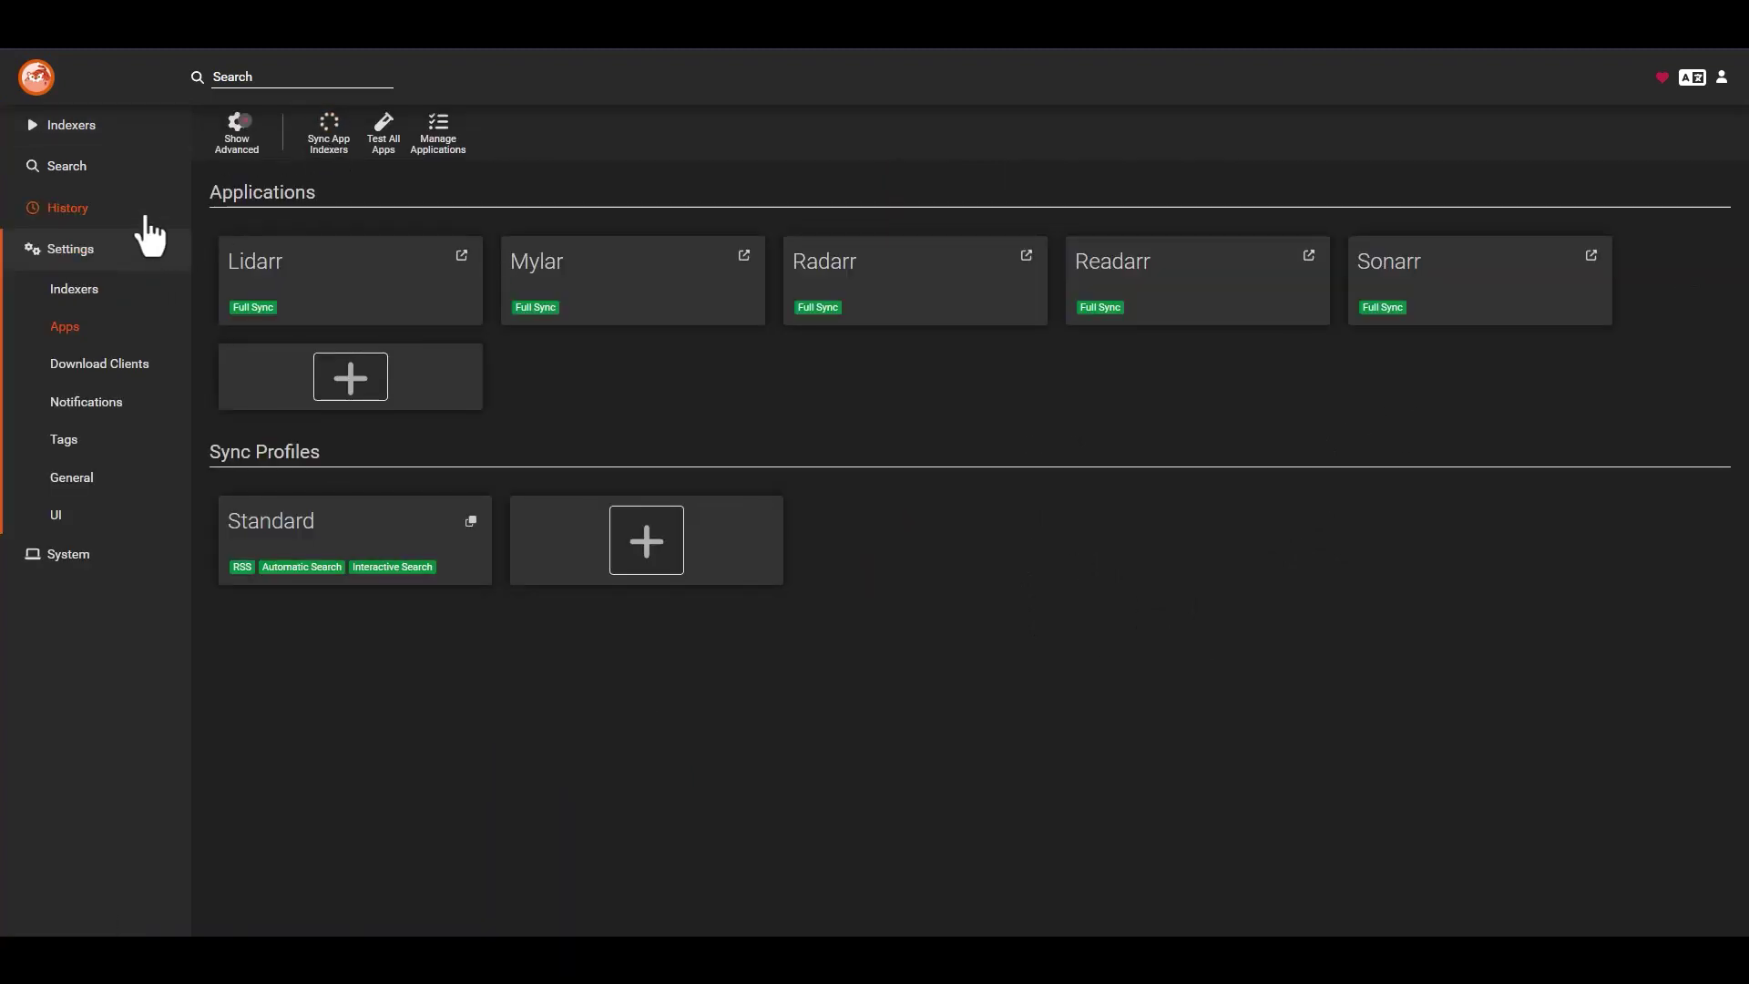
pyautogui.click(68, 127)
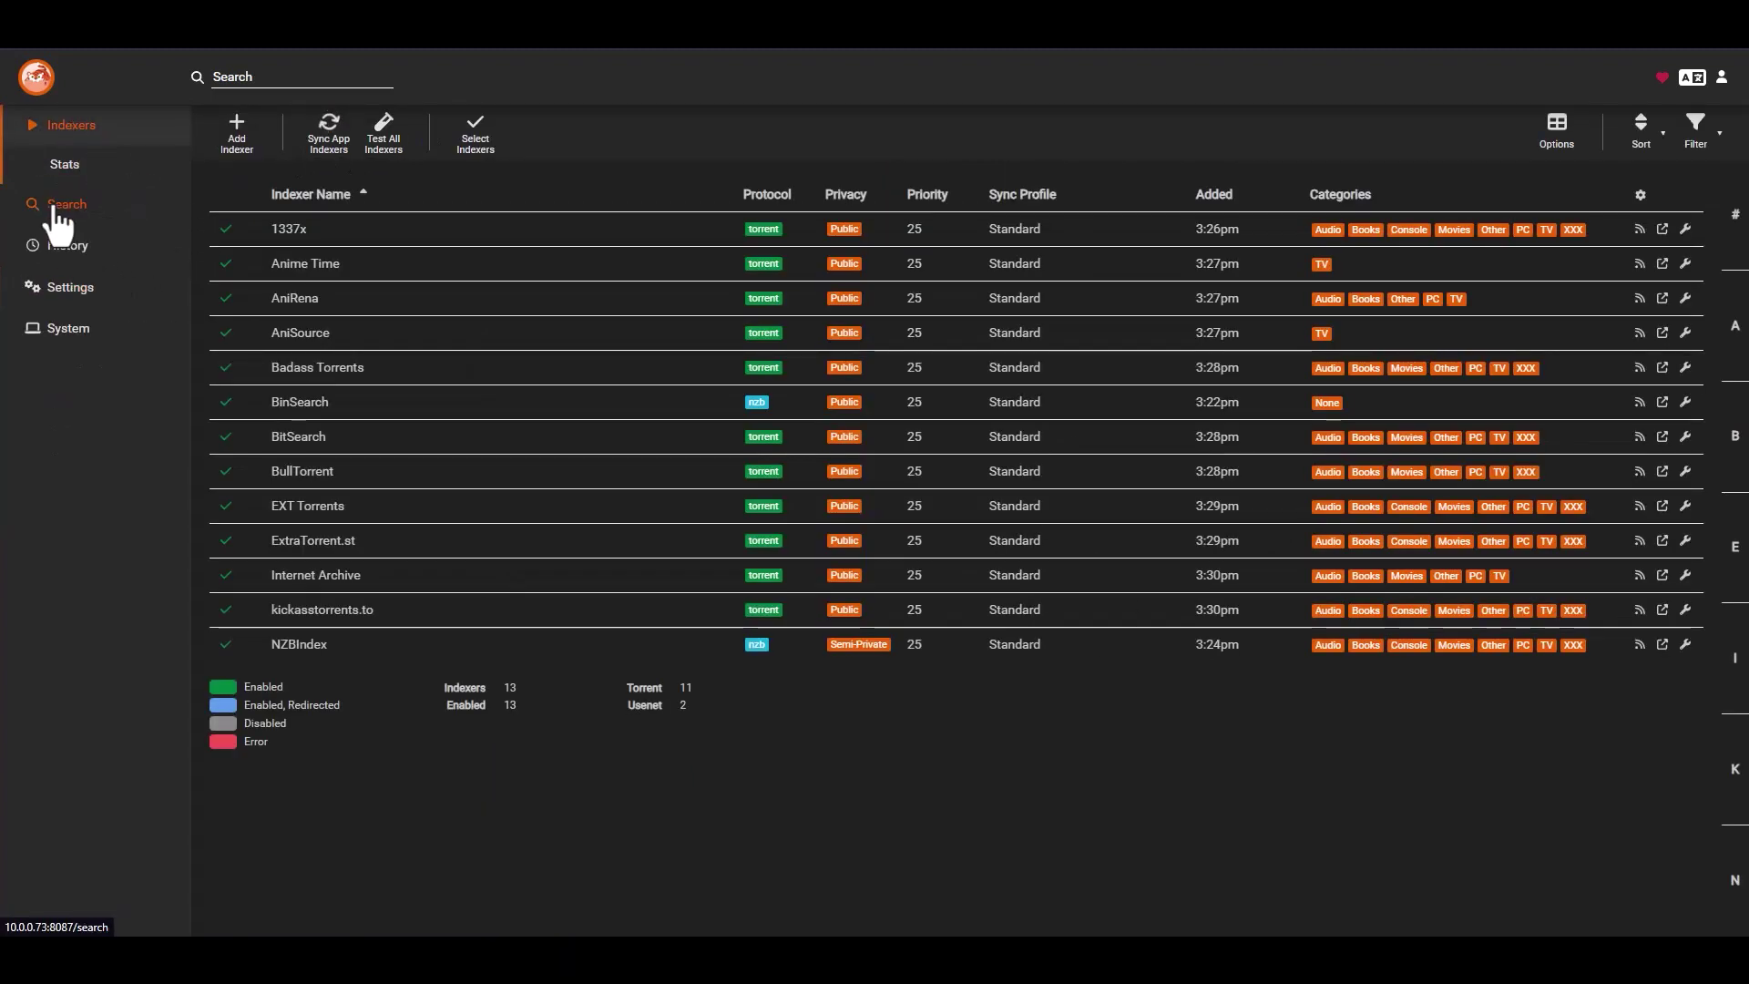
pyautogui.click(56, 206)
# - Search all indexers for 'bleach', then open Prowlarr's Settings overview
pyautogui.click(298, 77)
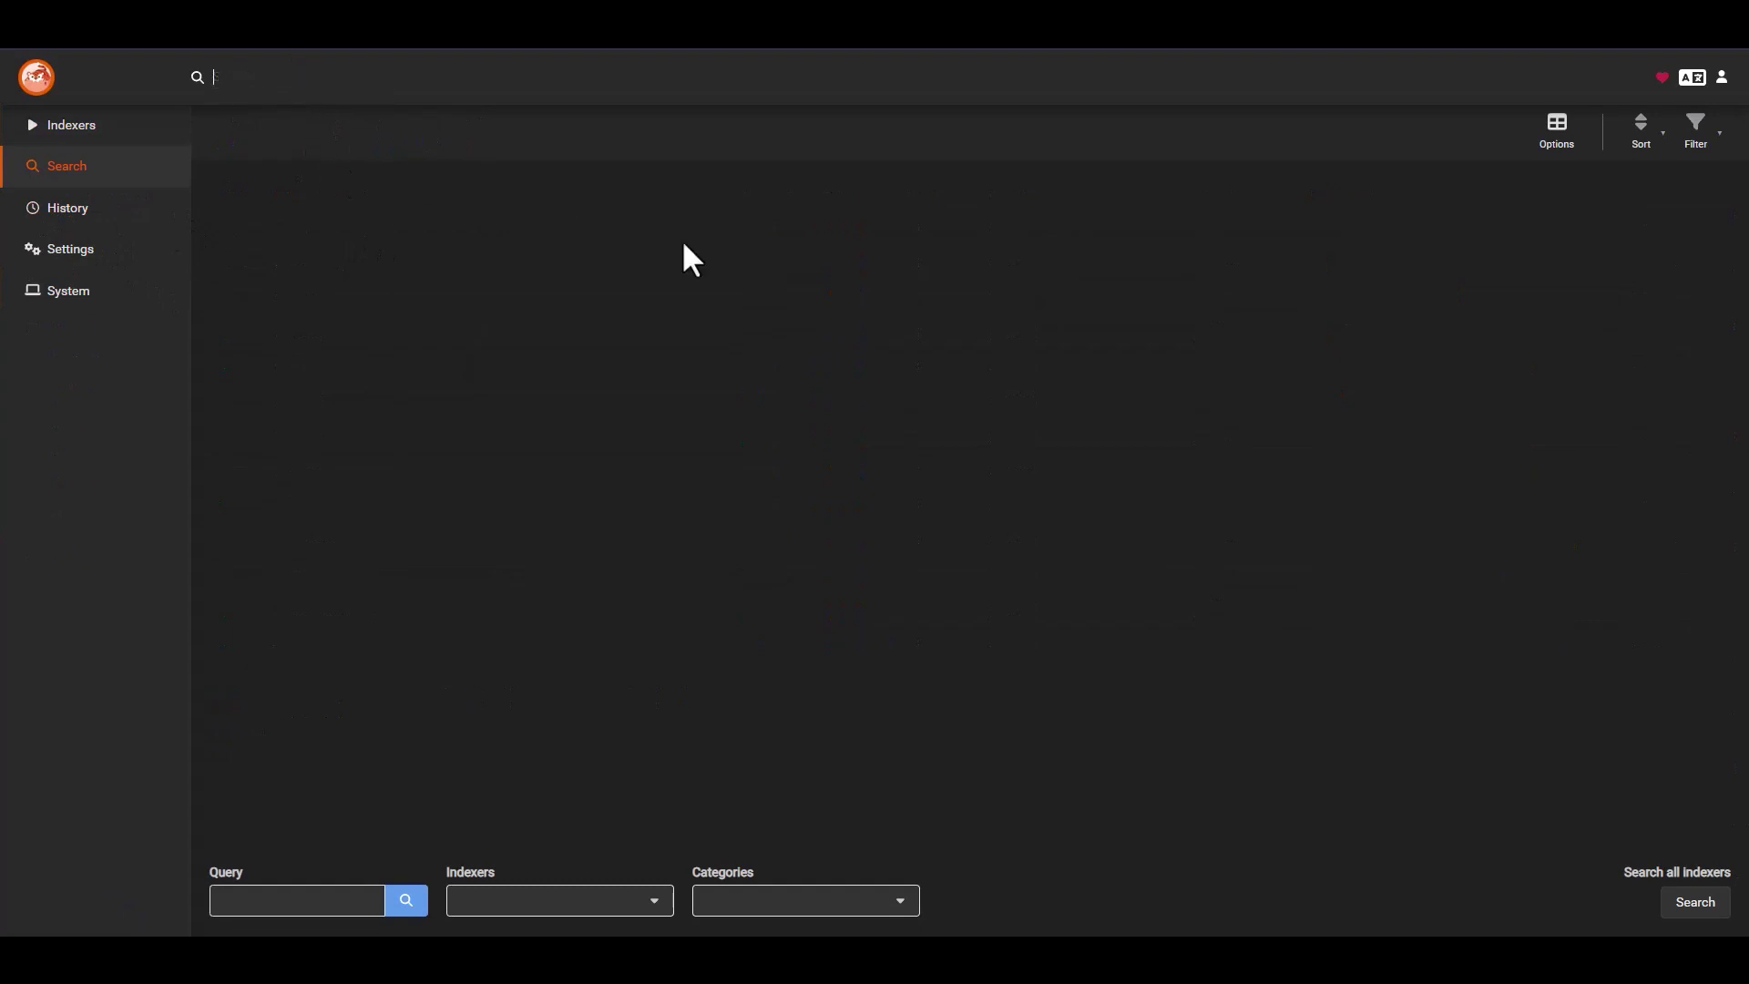
pyautogui.write('bleach')
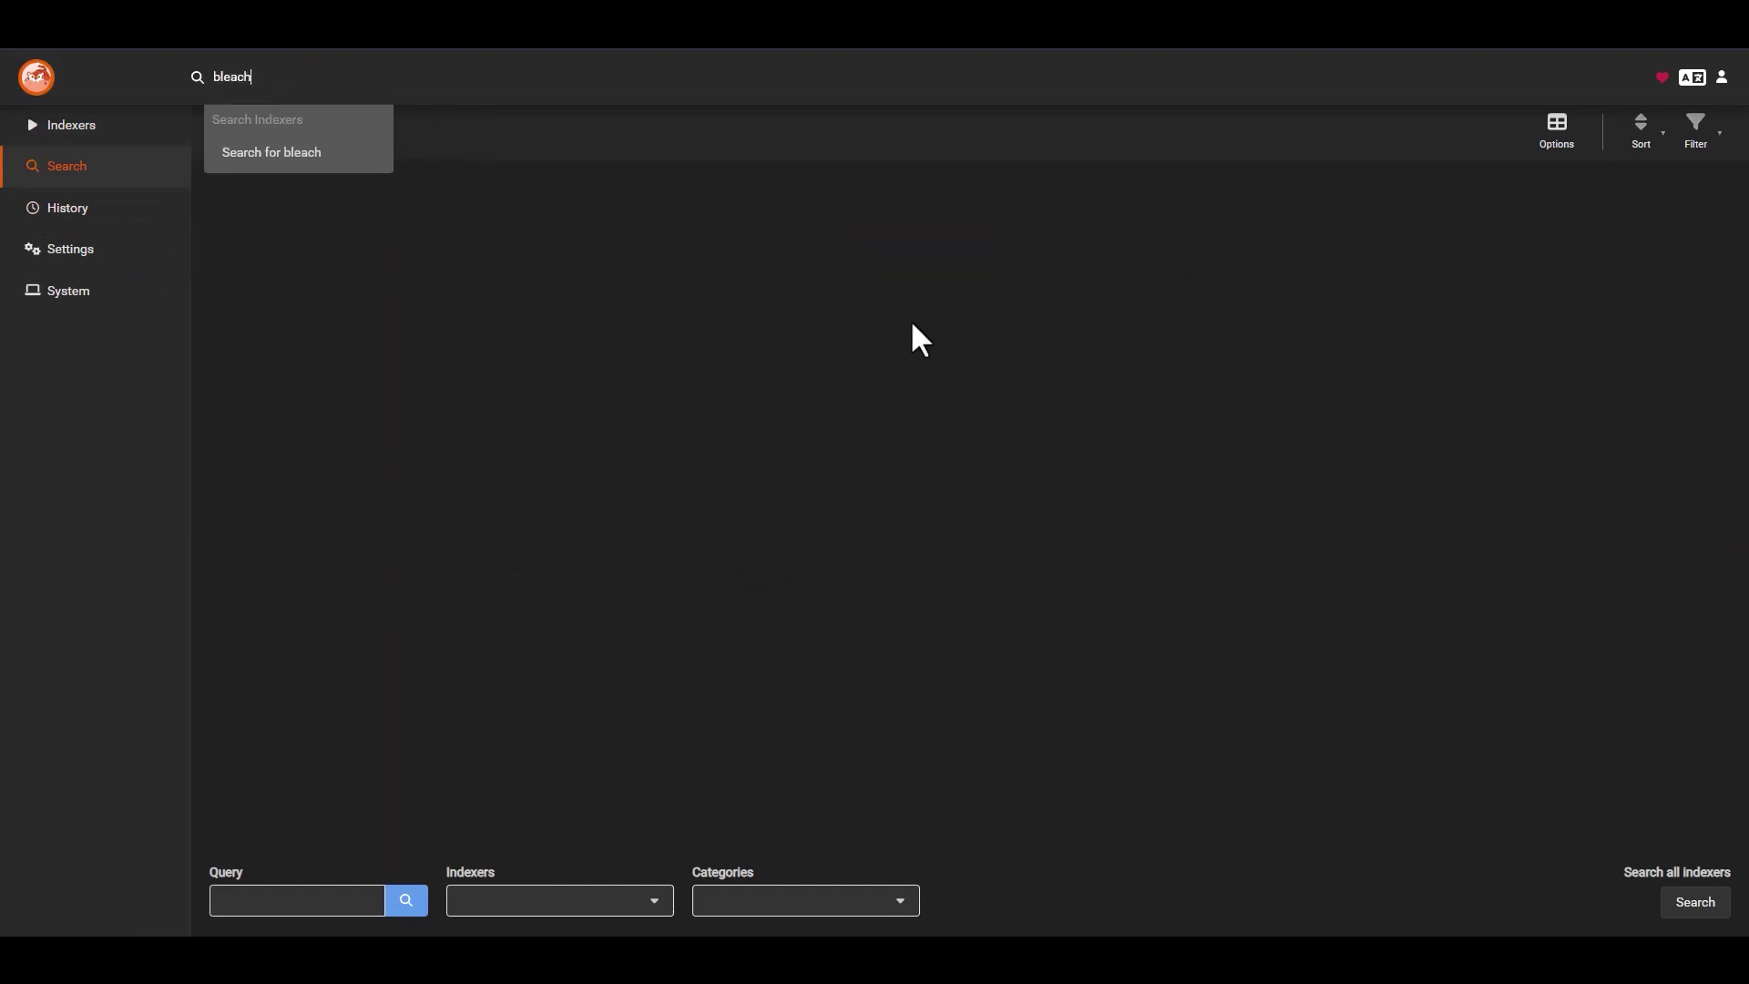
pyautogui.press('Return')
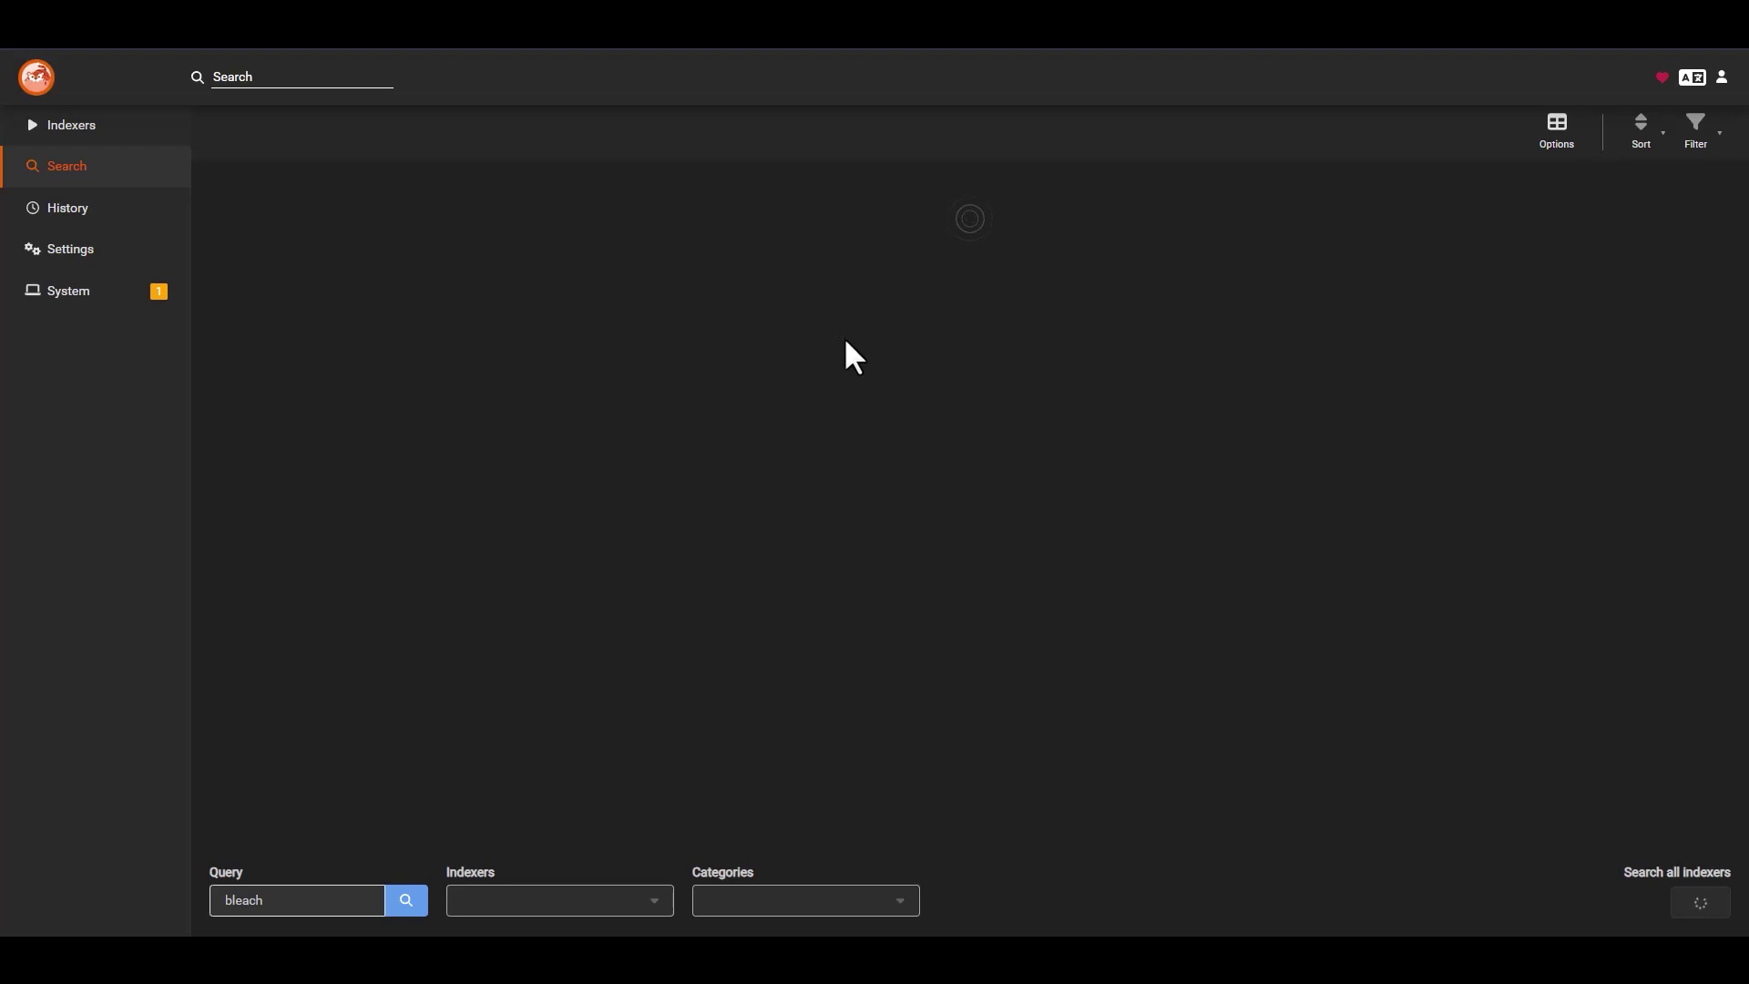
pyautogui.click(78, 251)
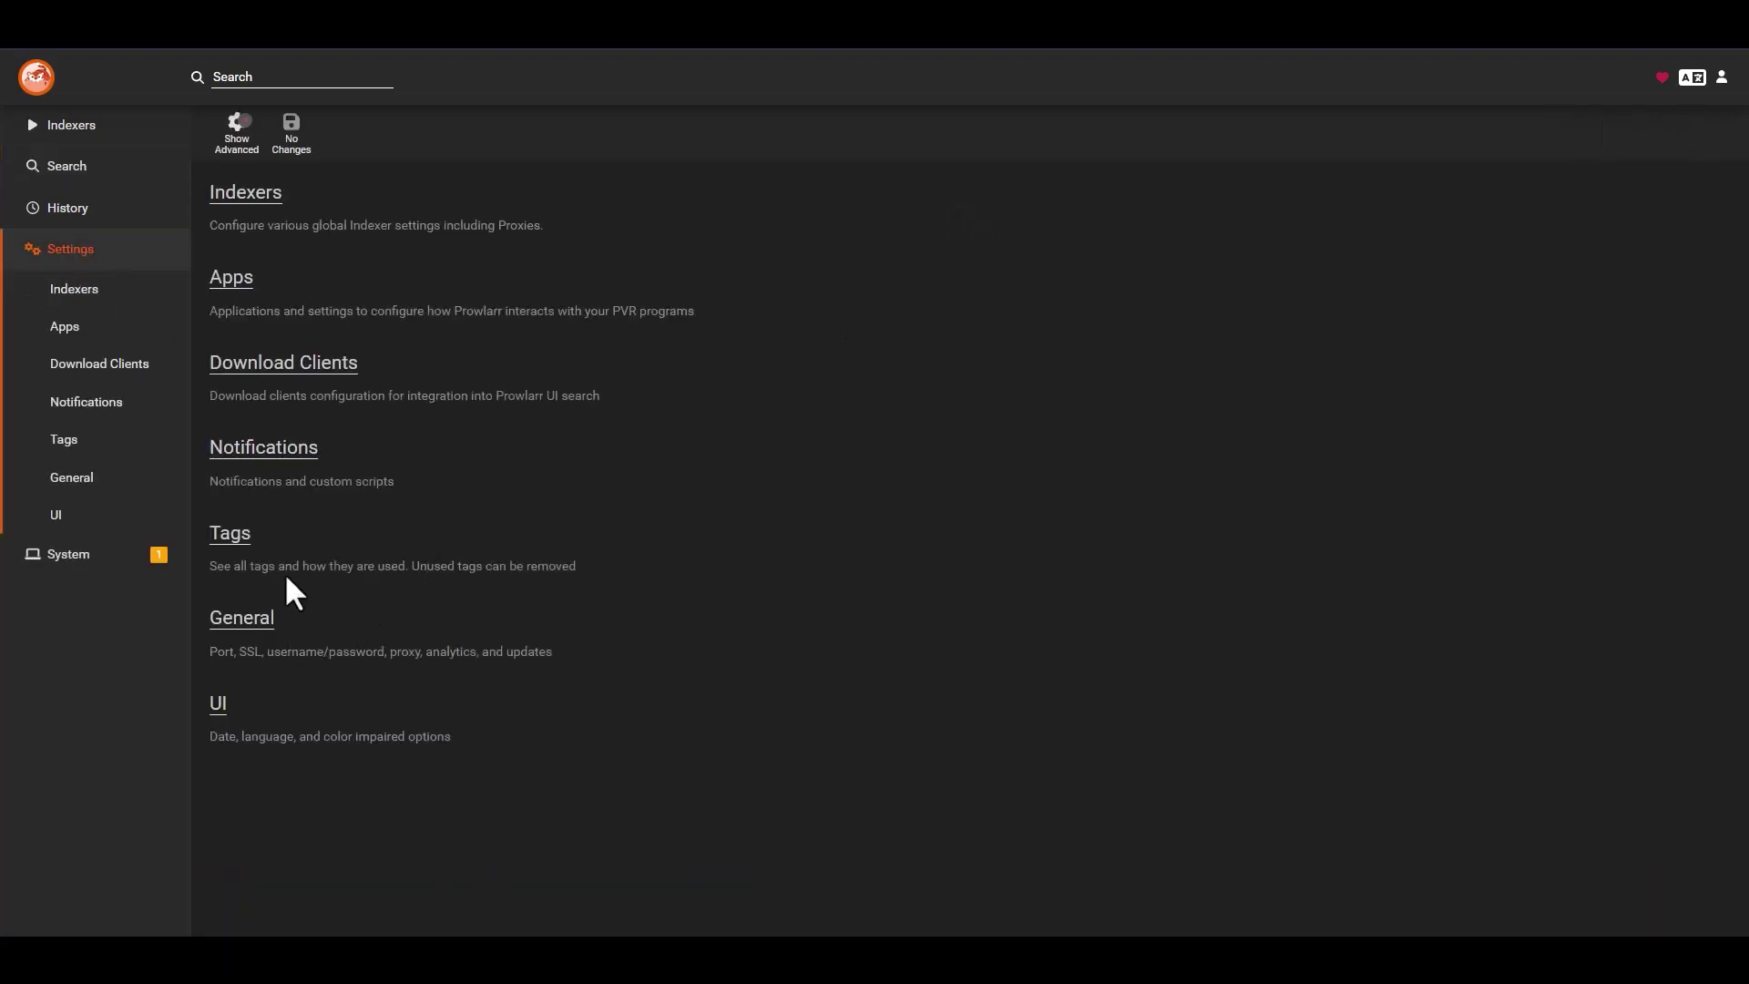
# - Back on the indexer list, check the temporarily disabled warnings and test all indexers
pyautogui.click(69, 131)
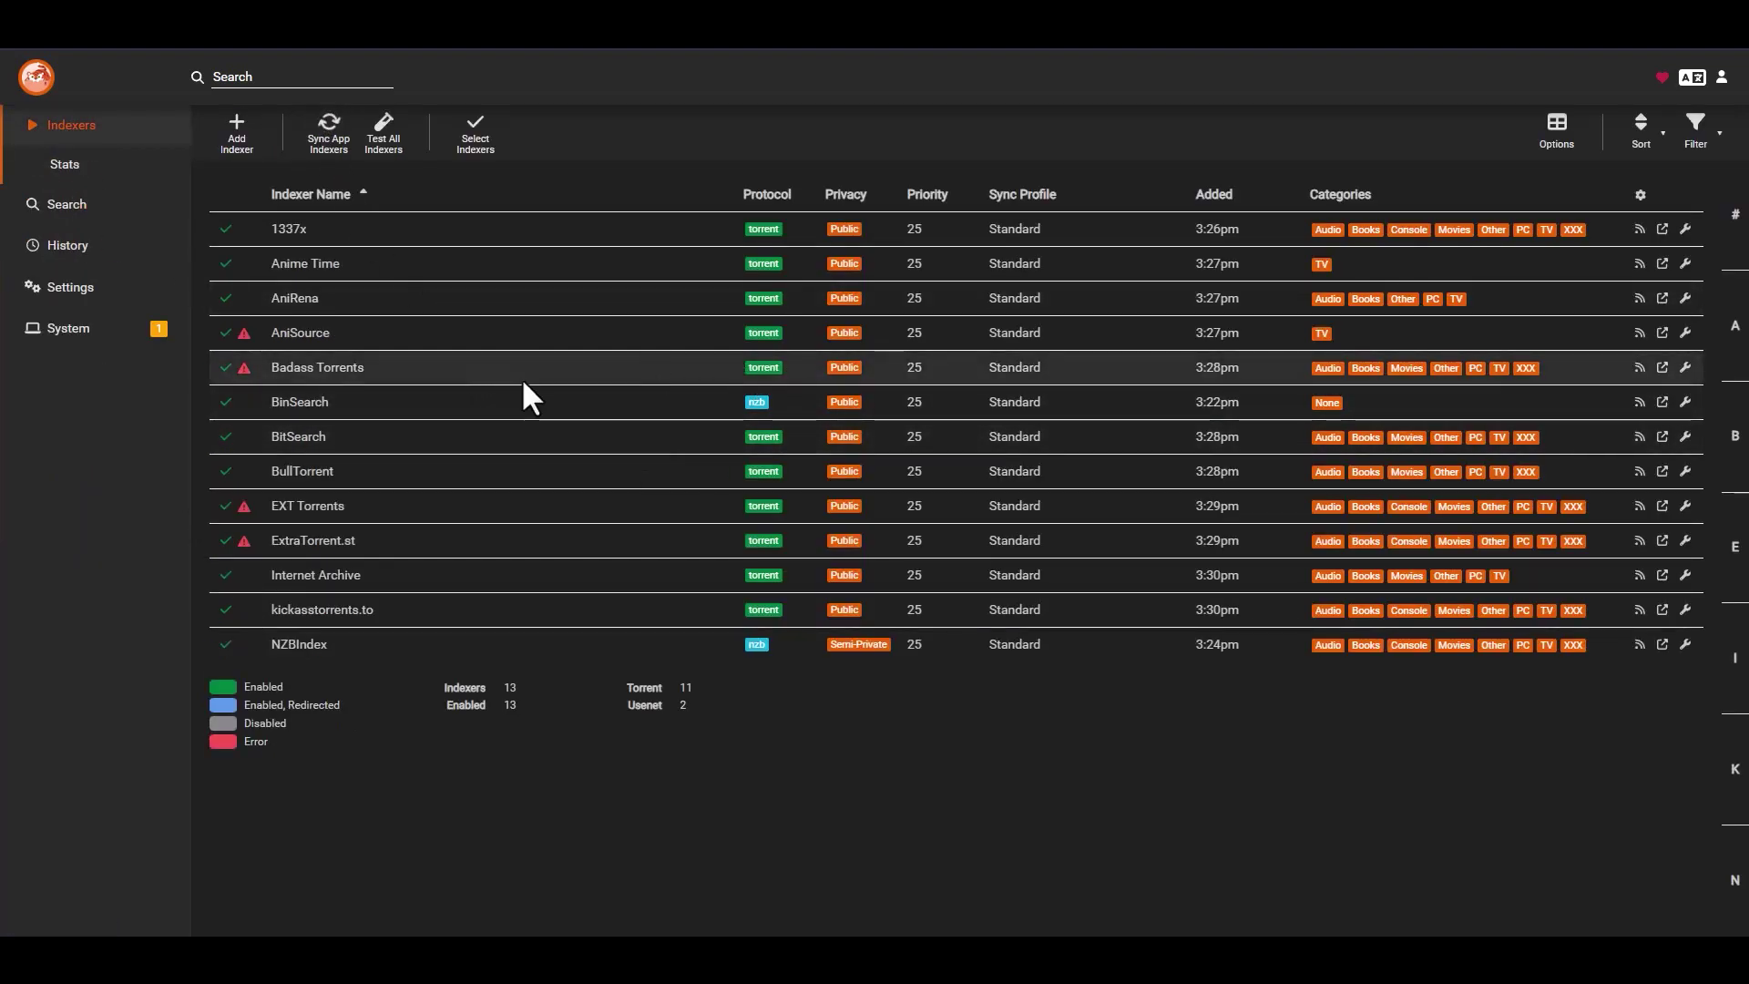
pyautogui.moveTo(243, 335)
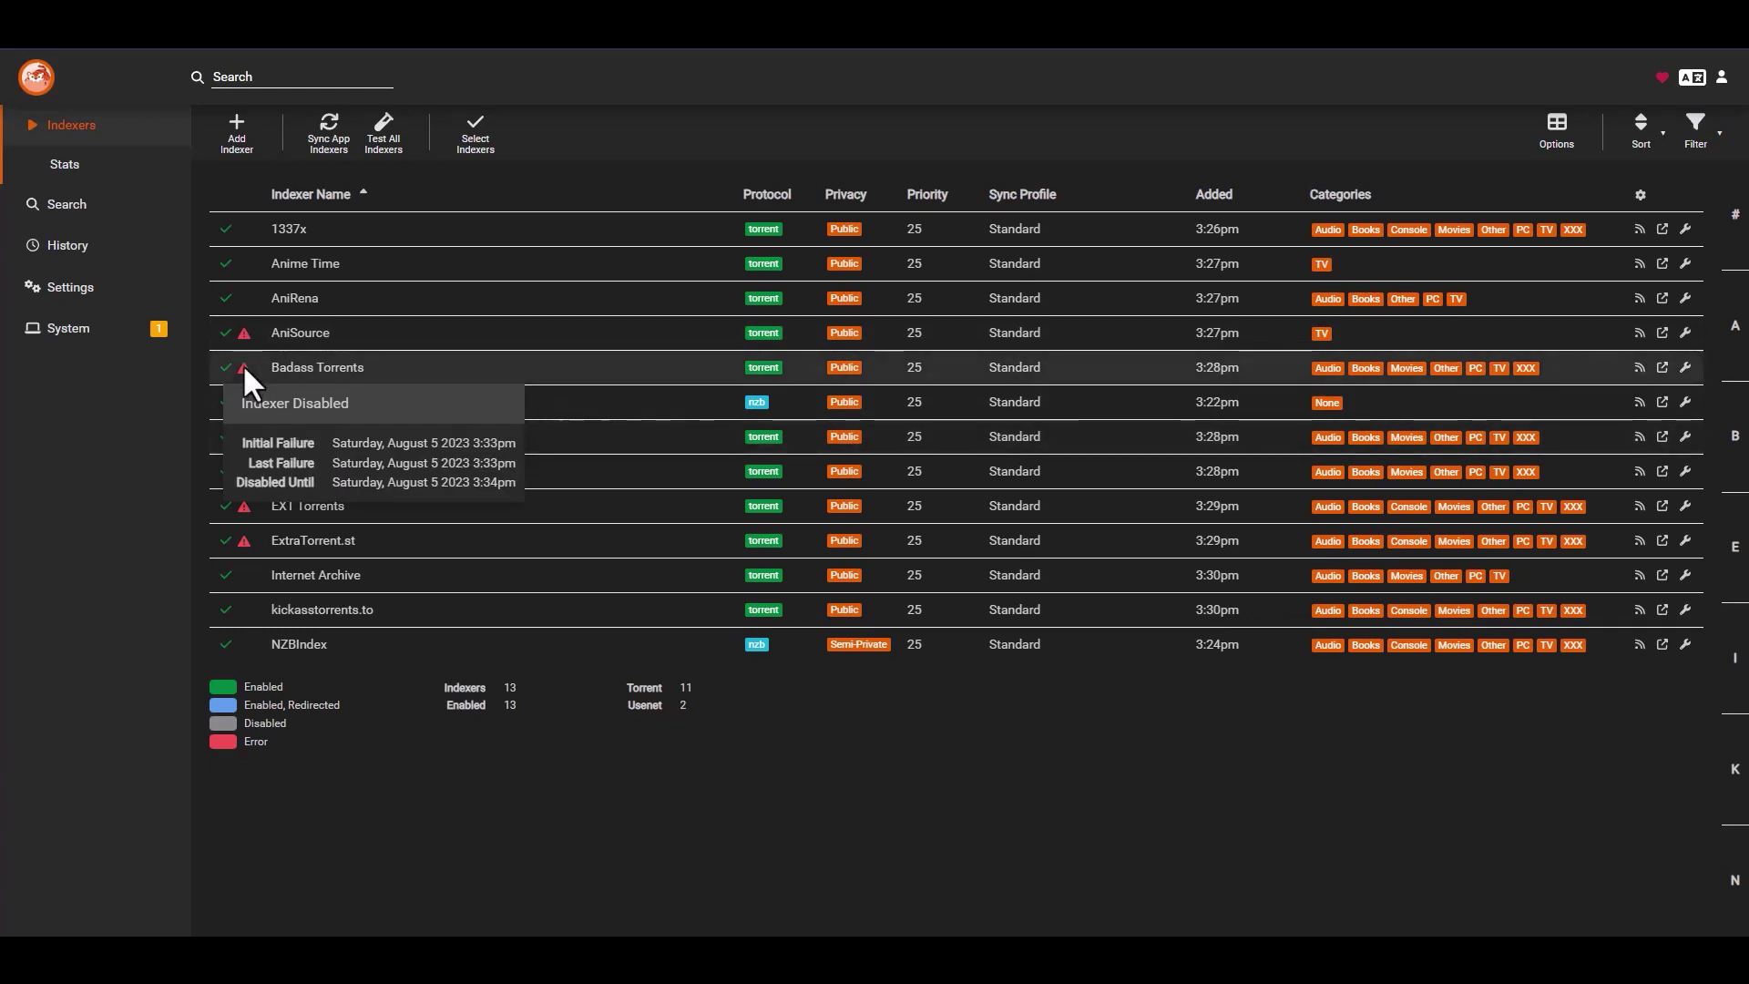
pyautogui.moveTo(241, 507)
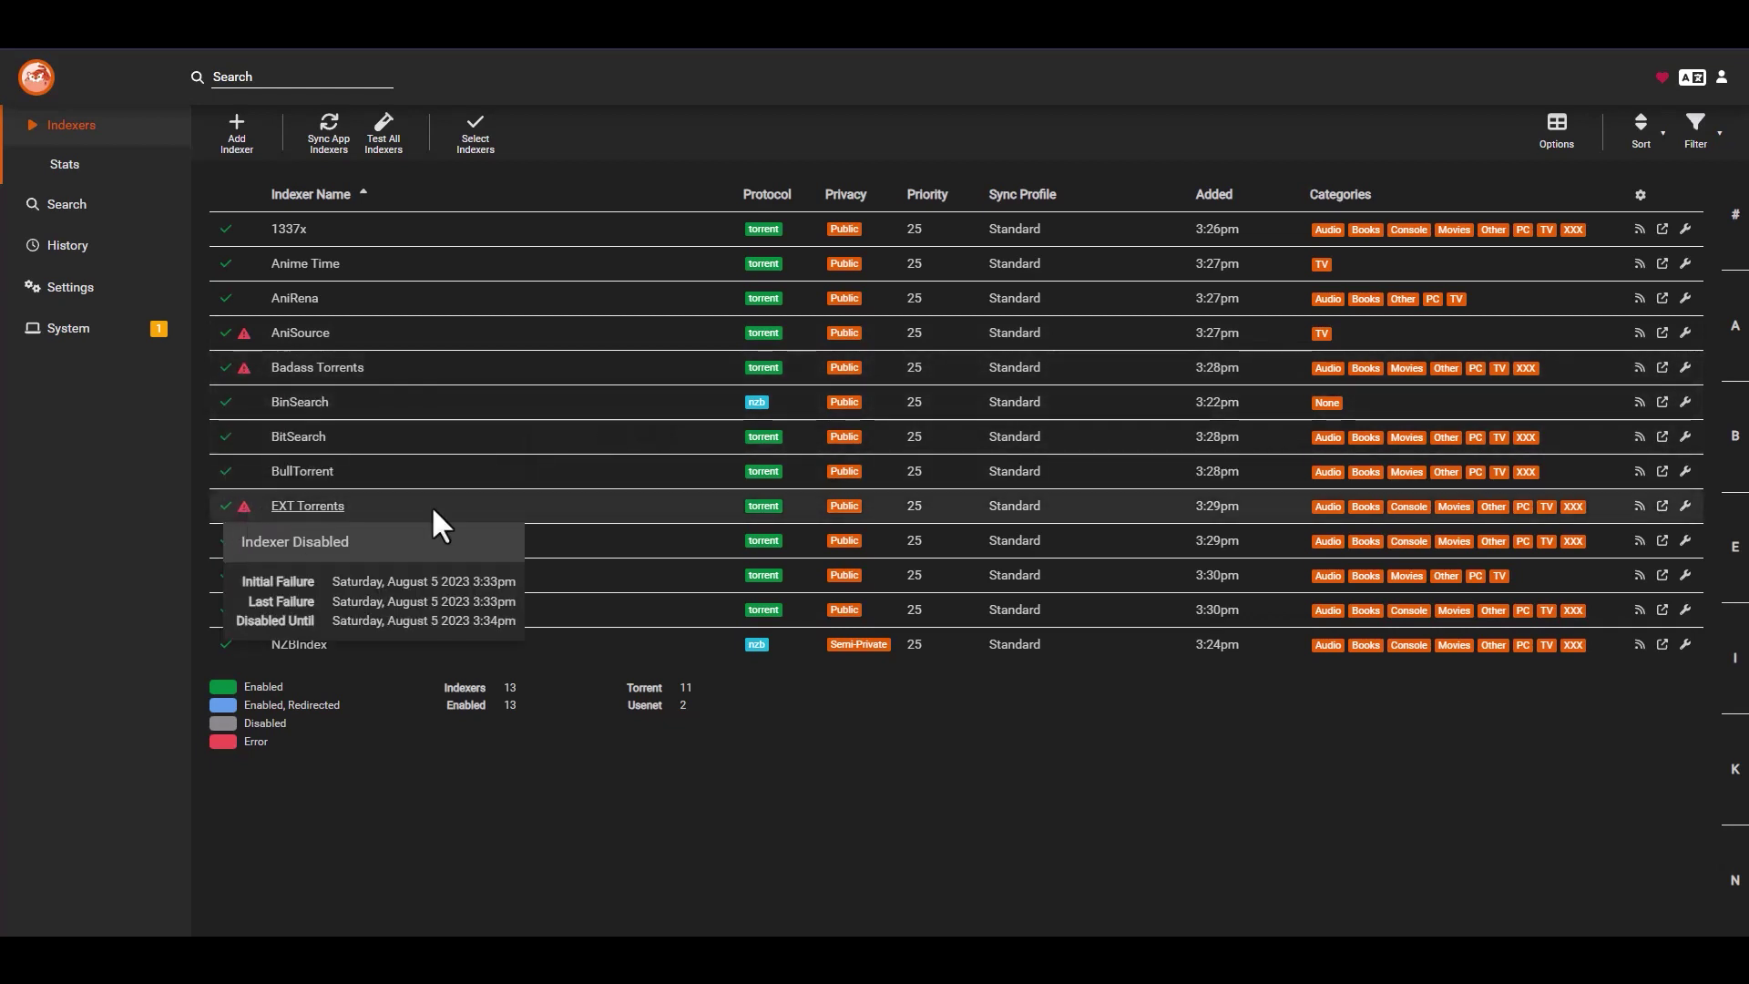
pyautogui.moveTo(241, 537)
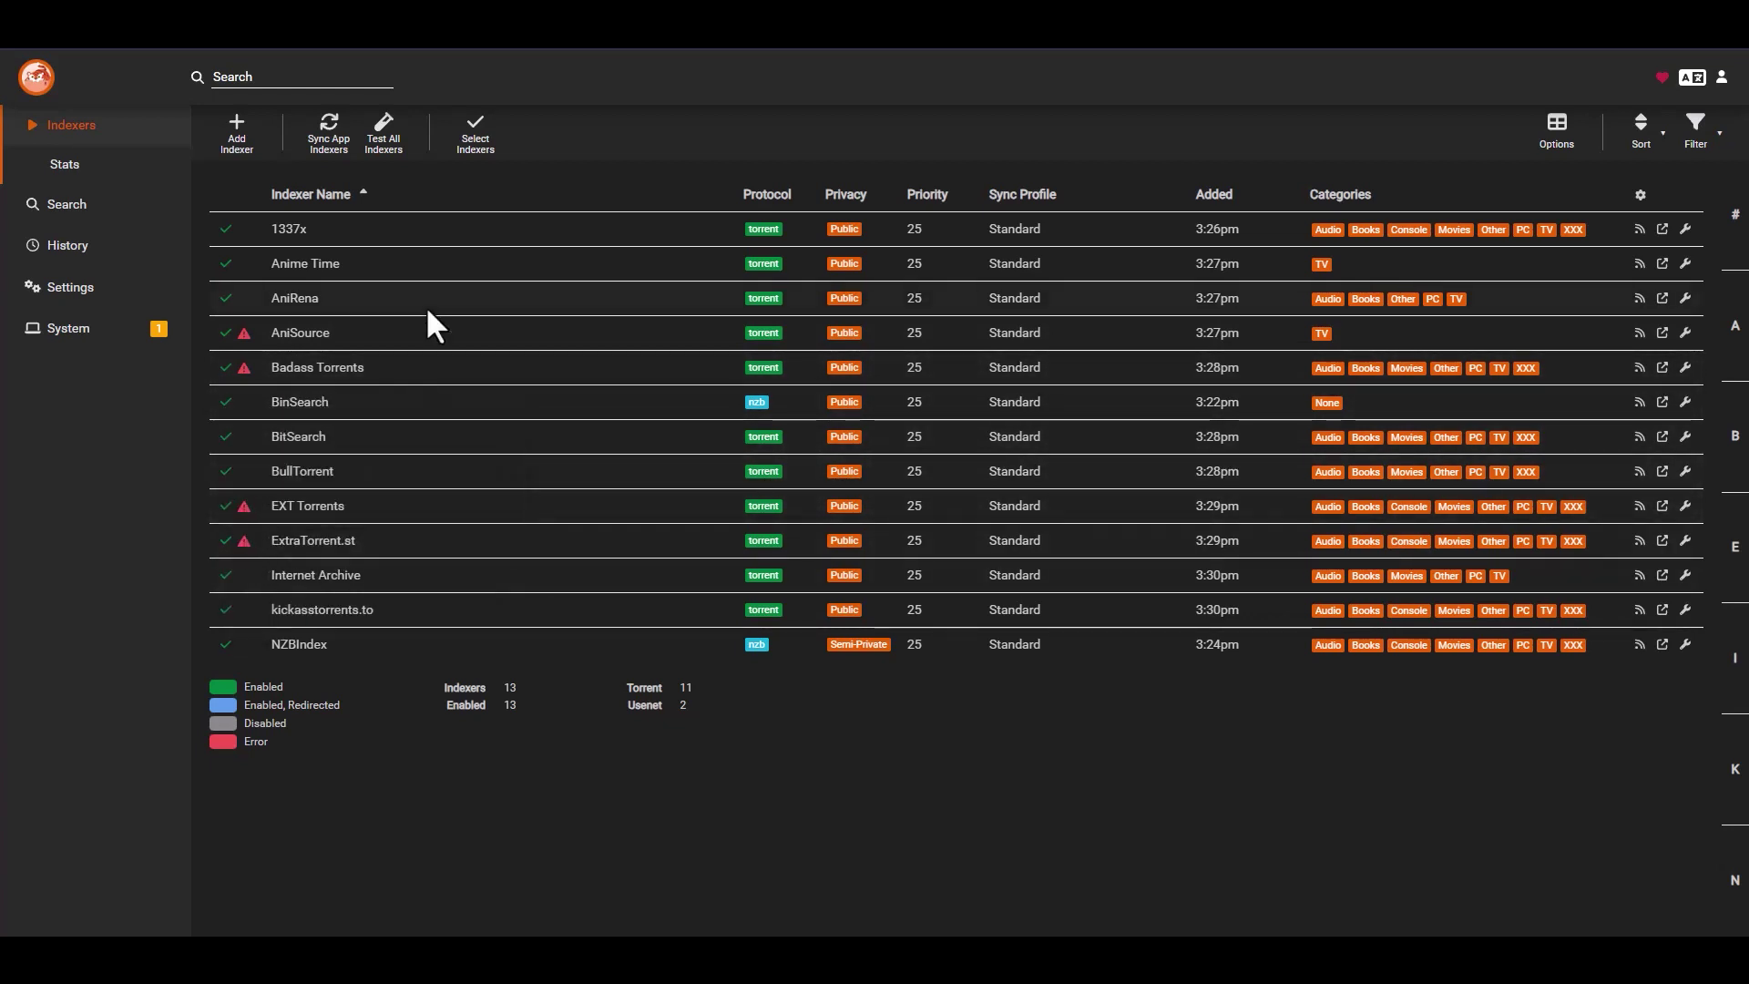
pyautogui.click(385, 132)
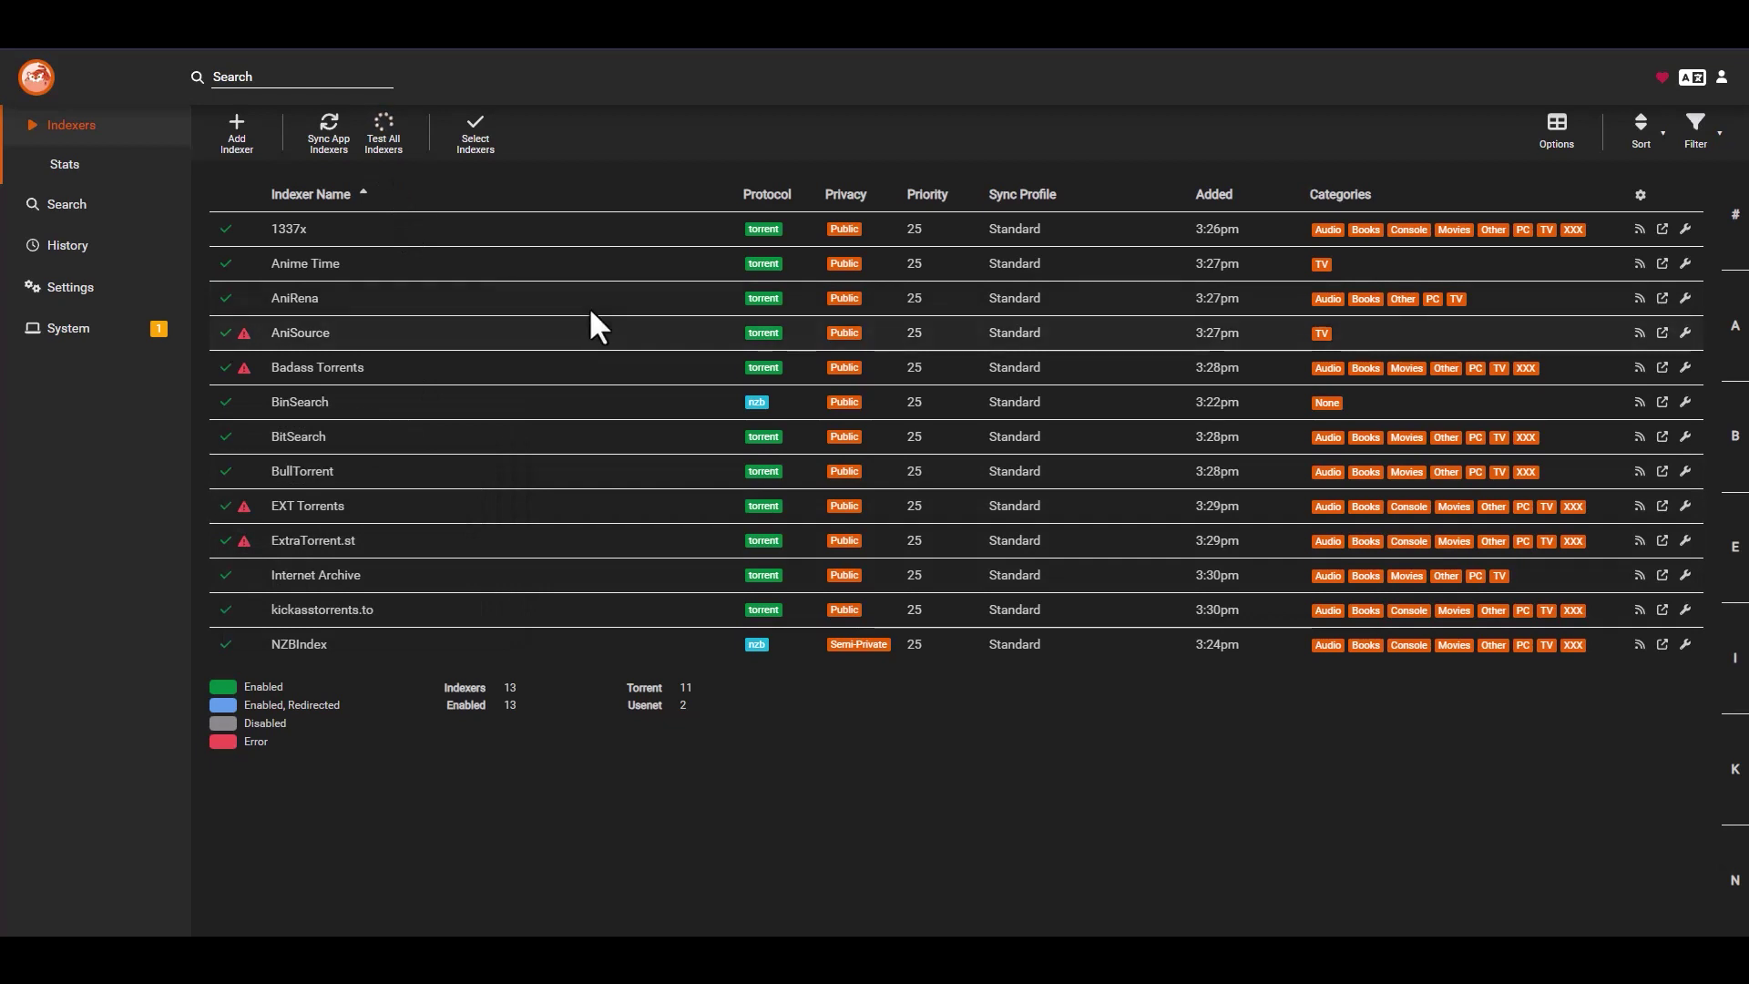